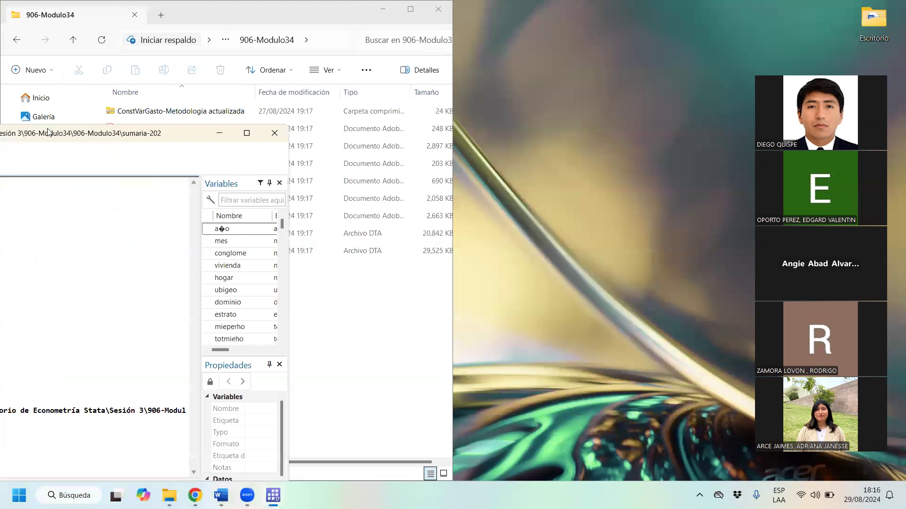
- Snap the Stata window to the left half of the desktop and dismiss the window suggestions
{"action": "key", "text": "super+Left"}
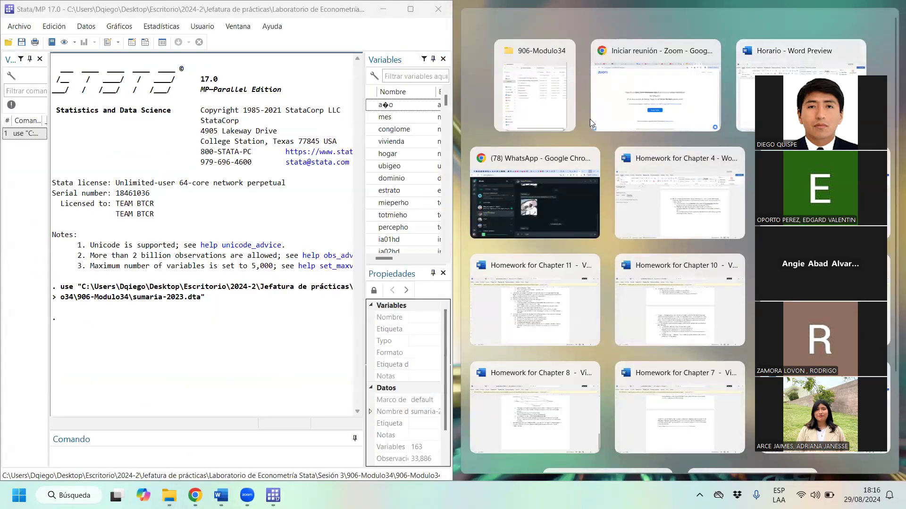
{"action": "left_click", "coordinate": [278, 77]}
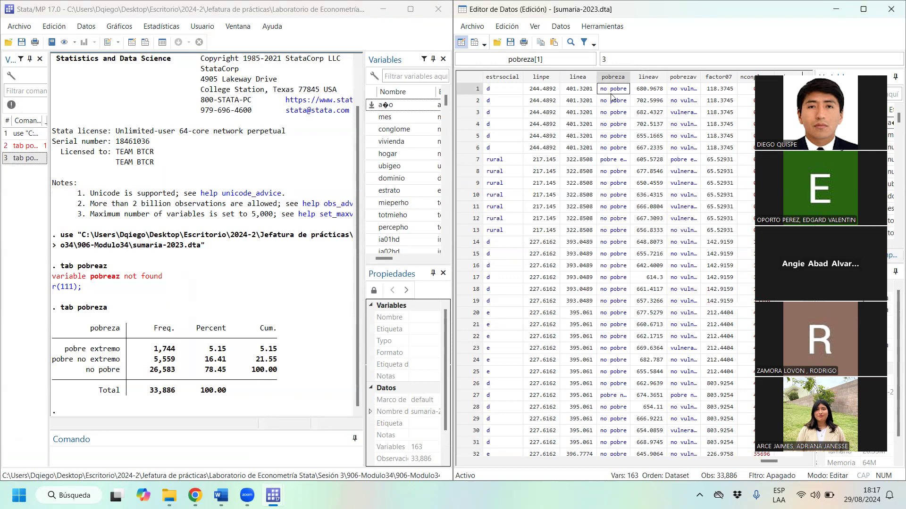
- Locate gashog2d in the first observation of the data editor and widen the Variables pane to show the variable labels
{"action": "key", "text": "Left"}
{"action": "key", "text": "Left"}
{"action": "key", "text": "Left"}
{"action": "key", "text": "Left"}
{"action": "key", "text": "Left"}
{"action": "key", "text": "Left"}
{"action": "key", "text": "Left"}
{"action": "key", "text": "Right"}
{"action": "key", "text": "Right"}
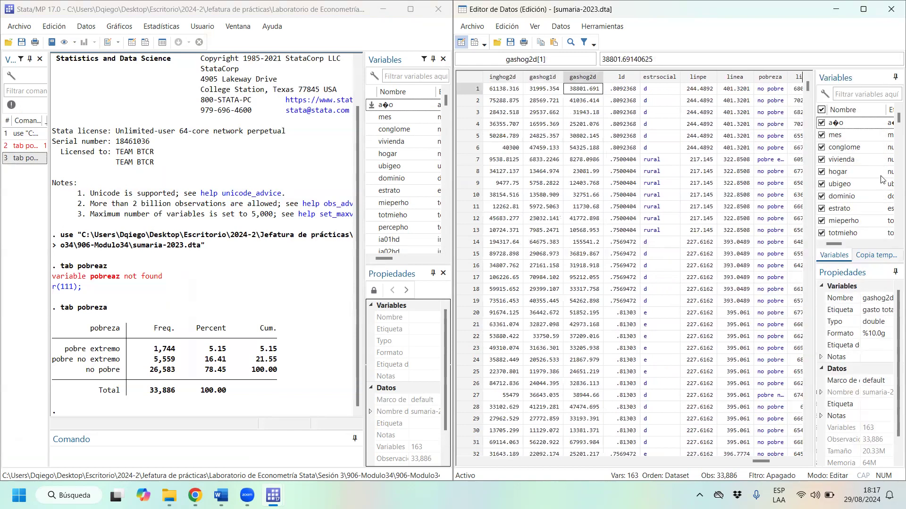
{"action": "left_click_drag", "start_coordinate": [813, 216], "coordinate": [727, 215]}
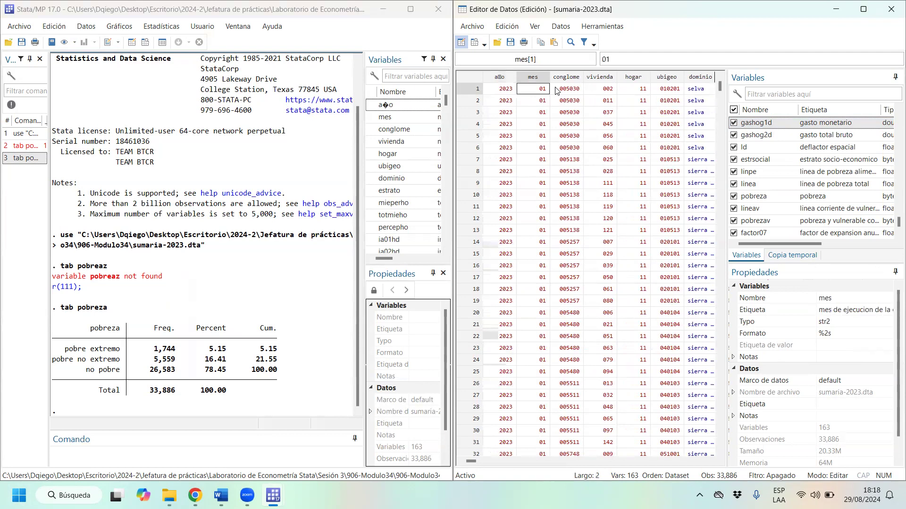
- Examine the first observation's identification variables, from mes through estrato, to reach the household size in mieperho
{"action": "key", "text": "Right"}
{"action": "key", "text": "Right"}
{"action": "key", "text": "Right"}
{"action": "key", "text": "Right"}
{"action": "key", "text": "Right"}
{"action": "key", "text": "Right"}
{"action": "key", "text": "Right"}
{"action": "key", "text": "Right"}
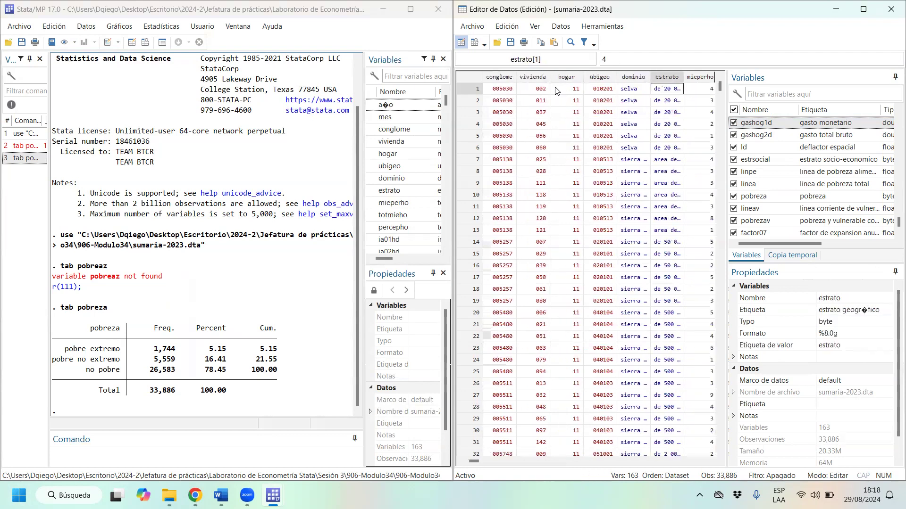
{"action": "key", "text": "Right"}
{"action": "key", "text": "Left"}
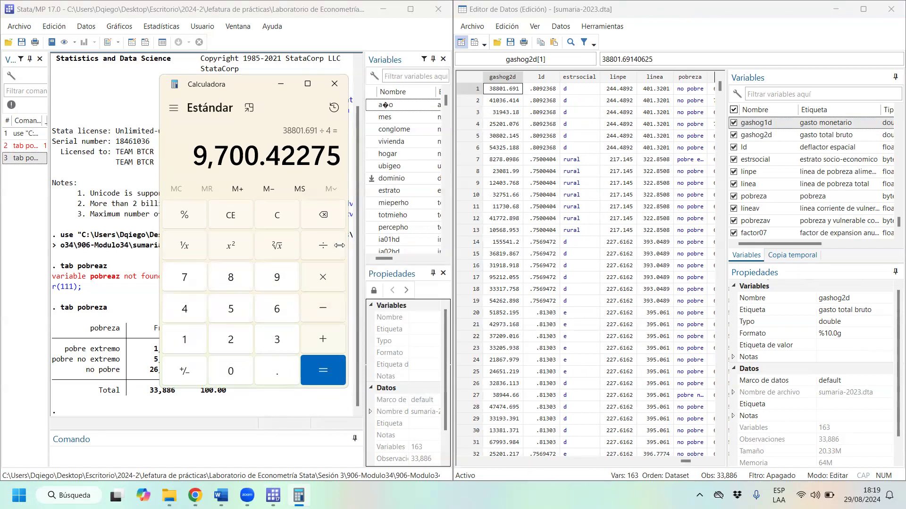
- Divide the calculator's current per-member spending result by 12 to get a monthly amount
{"action": "left_click", "coordinate": [325, 242]}
{"action": "left_click", "coordinate": [171, 342]}
{"action": "left_click", "coordinate": [219, 340]}
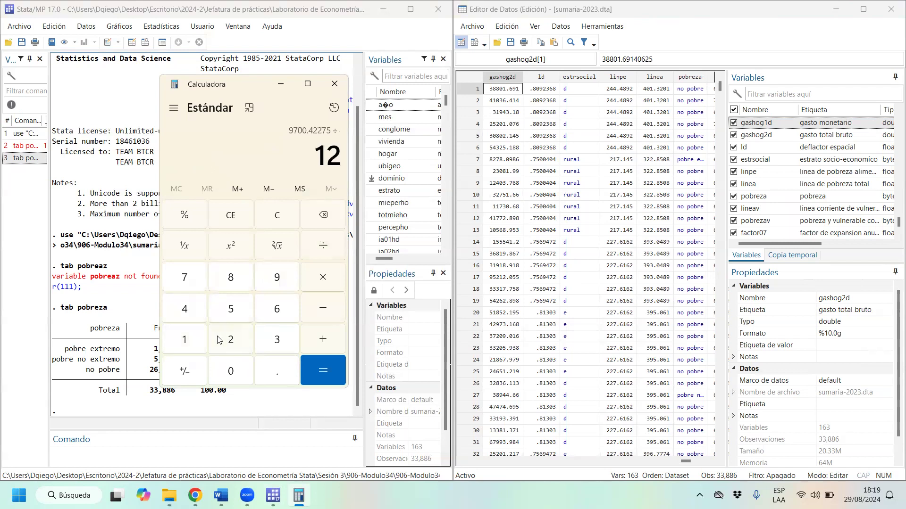
{"action": "left_click", "coordinate": [310, 370]}
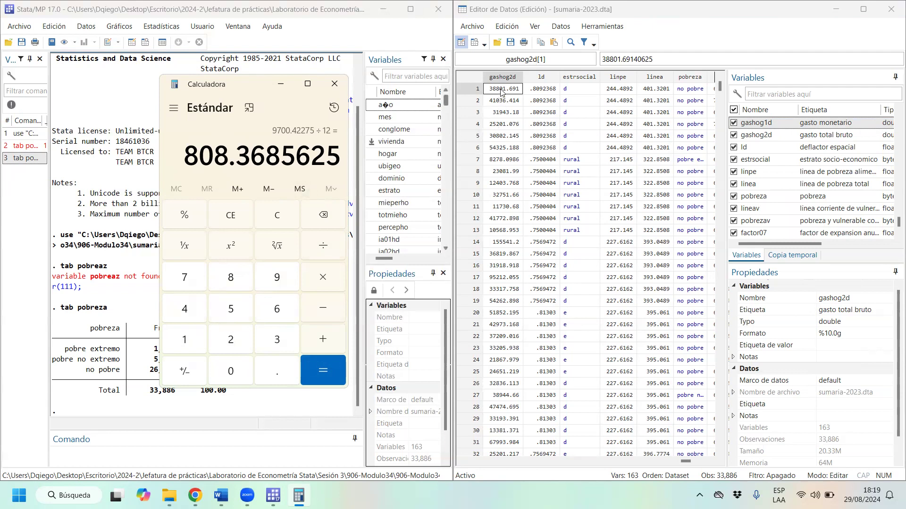
- Check the total poverty line (linea) and the poverty status (pobreza) of the first observation
{"action": "left_click", "coordinate": [661, 90]}
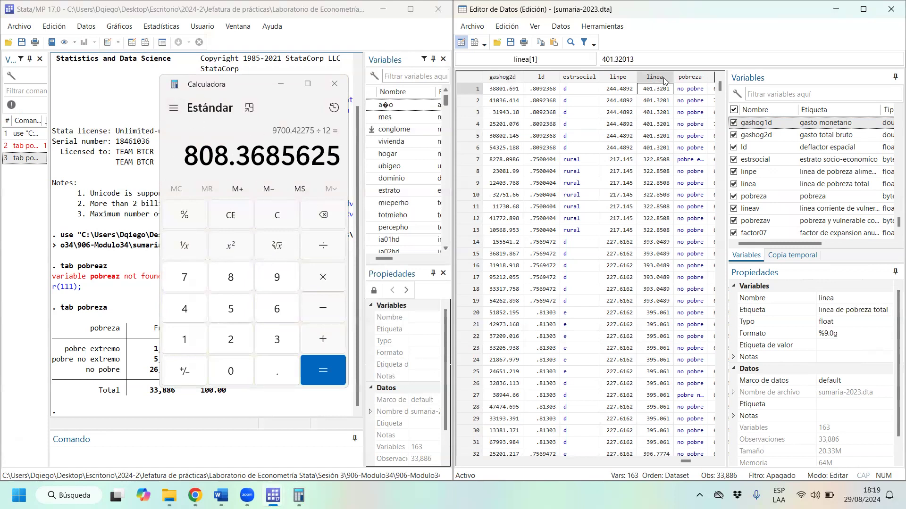
{"action": "left_click", "coordinate": [680, 90]}
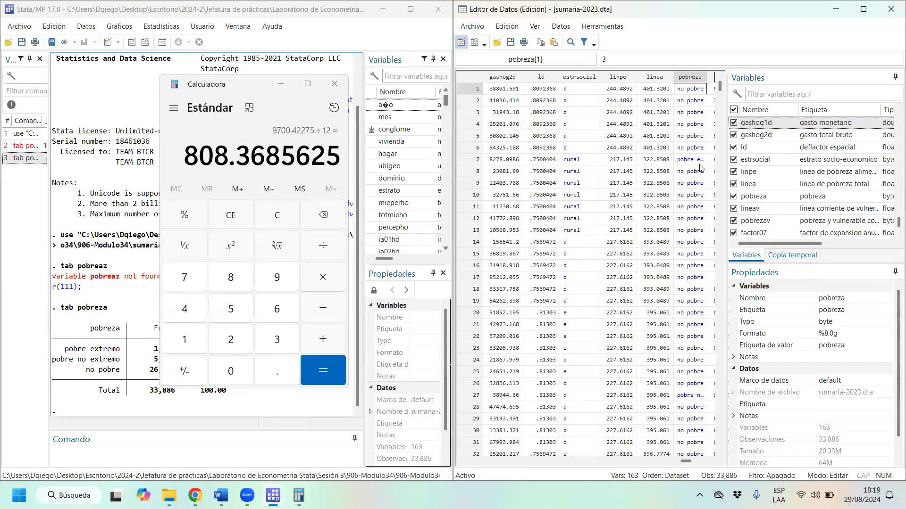
- Select observation 7, clear the calculator and enter the household's gashog2d spending, 8278.0986
{"action": "left_click", "coordinate": [476, 160]}
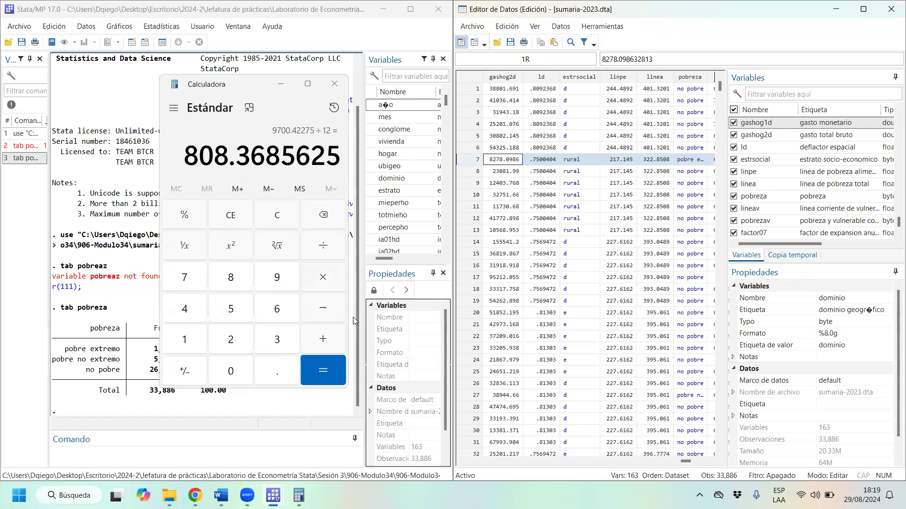
{"action": "left_click", "coordinate": [276, 218]}
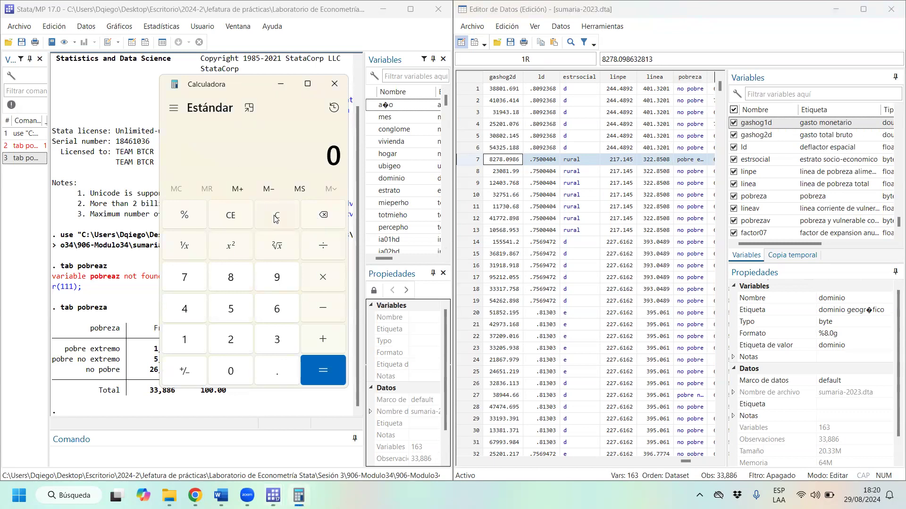
{"action": "left_click", "coordinate": [234, 284]}
{"action": "left_click", "coordinate": [233, 340]}
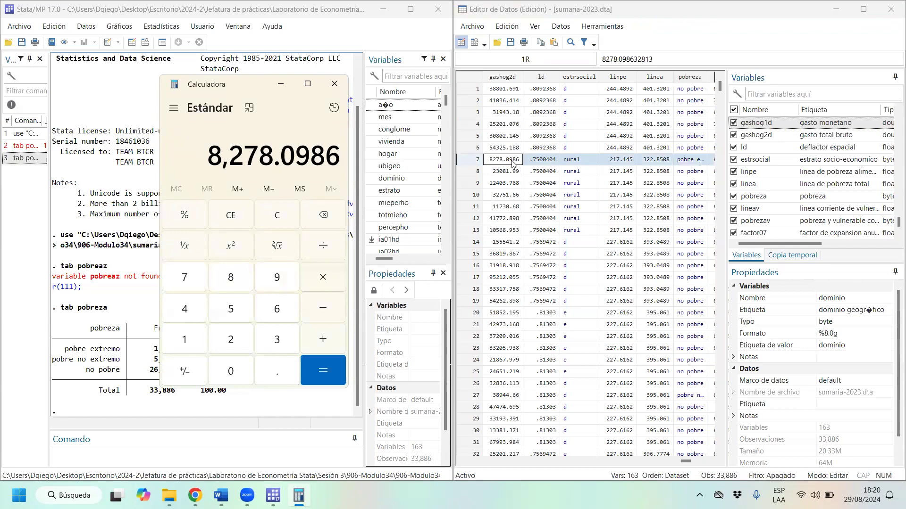
- Look up the household size of observation 7, moving back from its gashog2d value through the earlier variables
{"action": "left_click", "coordinate": [512, 161]}
{"action": "key", "text": "Left"}
{"action": "key", "text": "Left"}
{"action": "key", "text": "Left"}
{"action": "key", "text": "Left"}
{"action": "key", "text": "Left"}
{"action": "key", "text": "Left"}
{"action": "key", "text": "Left"}
{"action": "key", "text": "Left"}
{"action": "key", "text": "Left"}
{"action": "key", "text": "Left"}
{"action": "key", "text": "Left"}
{"action": "key", "text": "Left"}
{"action": "key", "text": "Left"}
{"action": "key", "text": "Left"}
{"action": "key", "text": "Left"}
{"action": "key", "text": "Left"}
{"action": "key", "text": "Left"}
{"action": "key", "text": "Left"}
{"action": "key", "text": "Left"}
{"action": "key", "text": "Left"}
{"action": "key", "text": "Left"}
- Compare the monthly per-person spending of observation 7 with its linea, linpe and pobreza values
{"action": "key", "text": "Right"}
{"action": "key", "text": "Right"}
{"action": "key", "text": "Right"}
{"action": "key", "text": "Right"}
{"action": "key", "text": "Right"}
{"action": "key", "text": "Right"}
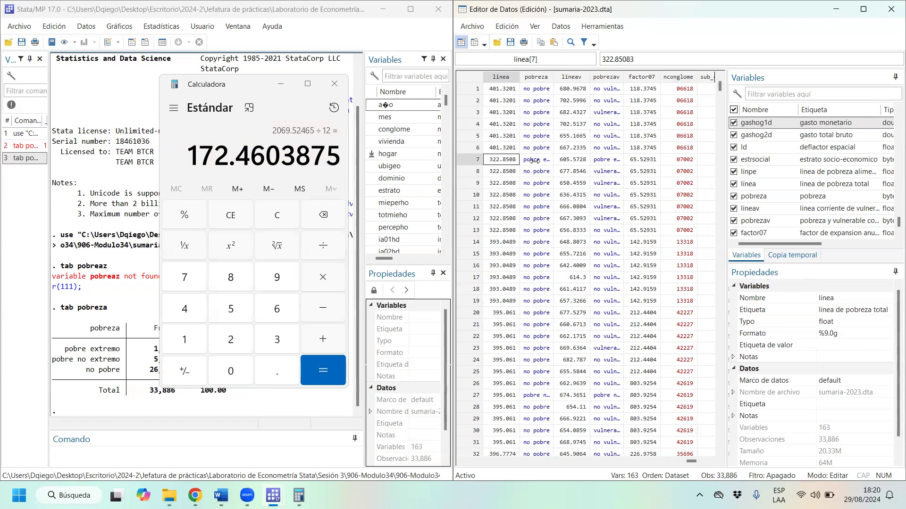
{"action": "left_click", "coordinate": [533, 161]}
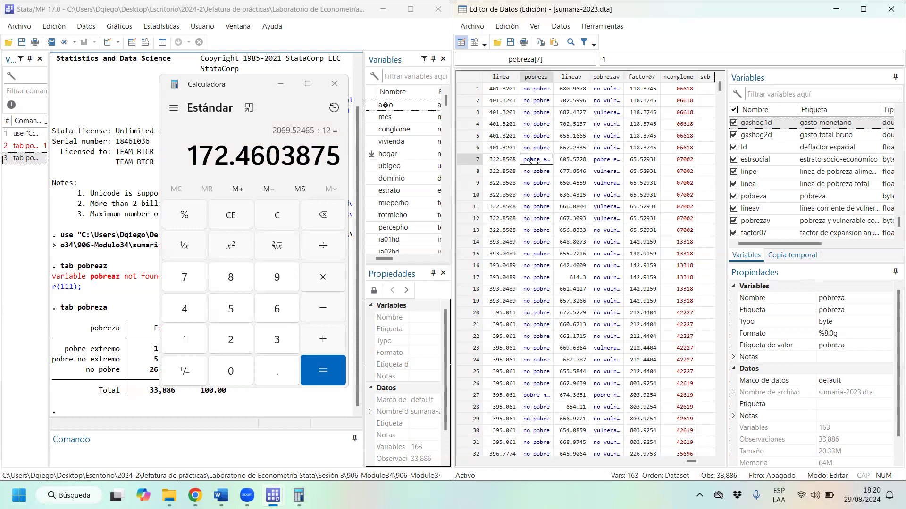
{"action": "left_click", "coordinate": [493, 161]}
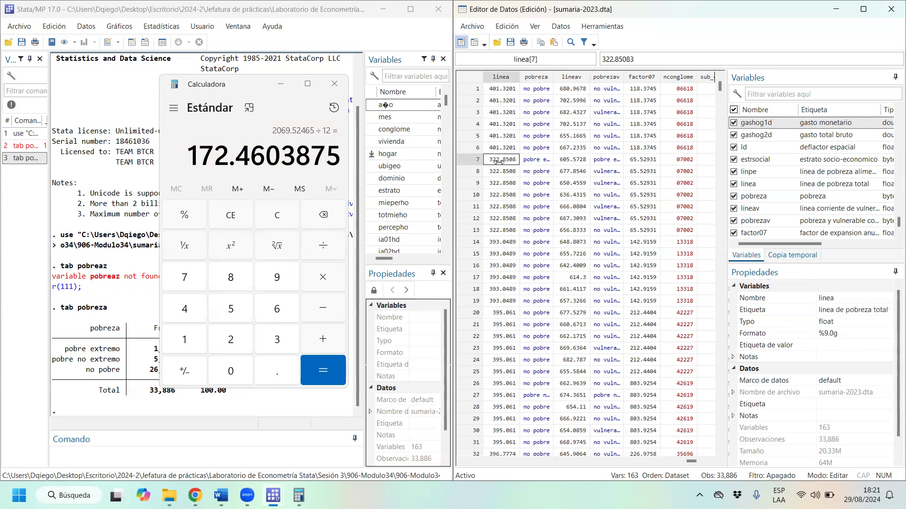
{"action": "key", "text": "Left"}
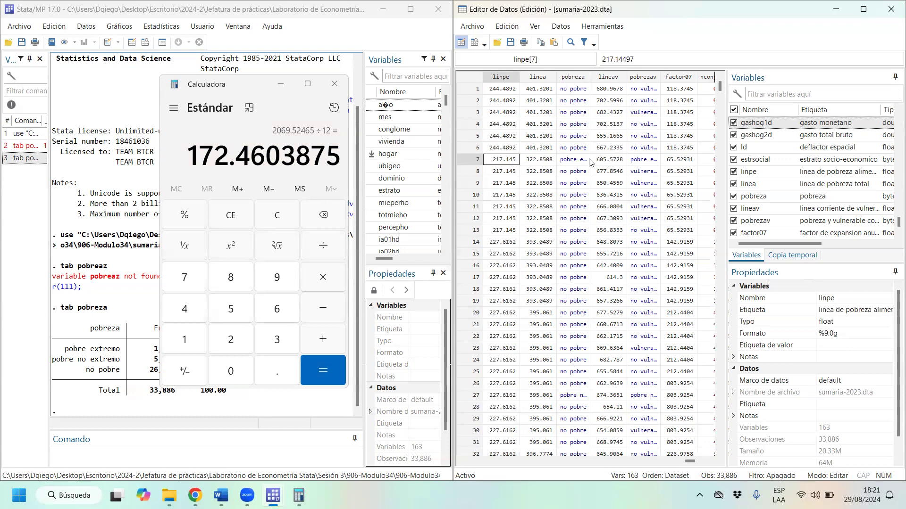
{"action": "left_click", "coordinate": [576, 165]}
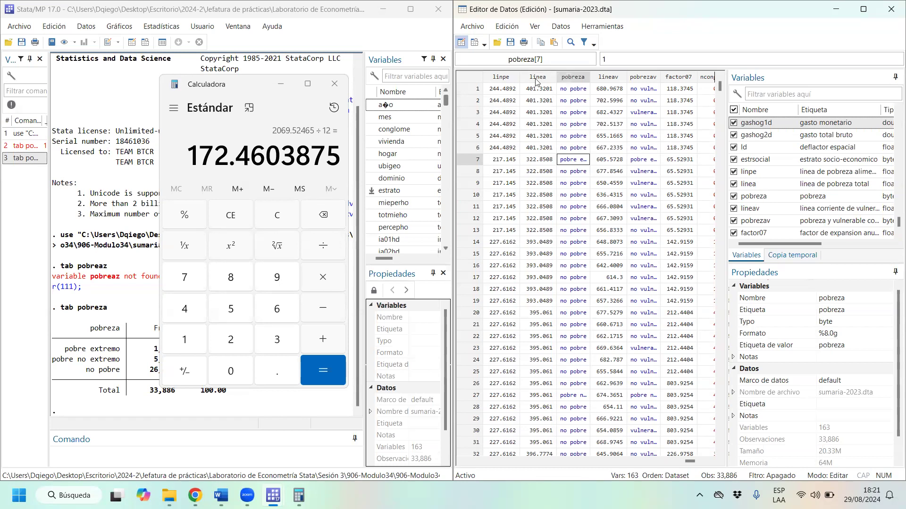
- Close the calculator and highlight the linpe and linea columns in turn to compare the two poverty lines
{"action": "left_click", "coordinate": [342, 90]}
{"action": "left_click", "coordinate": [547, 80]}
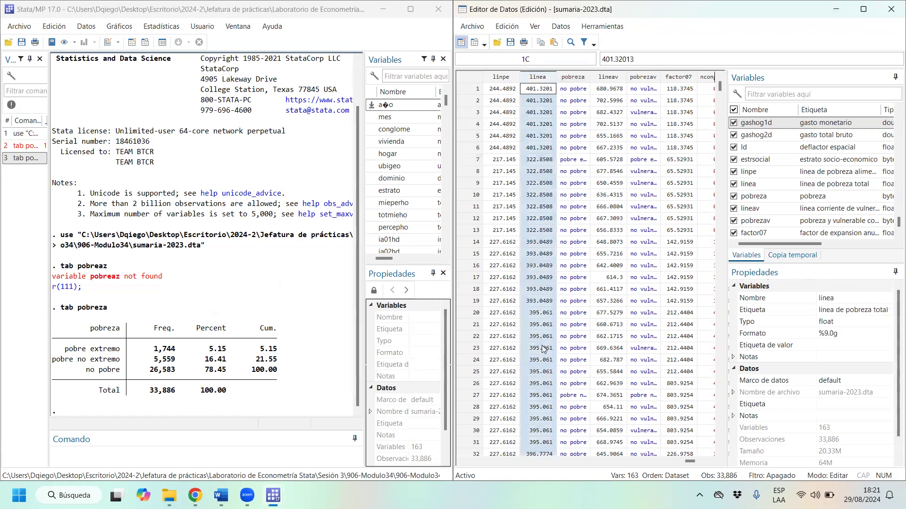
{"action": "left_click", "coordinate": [501, 77]}
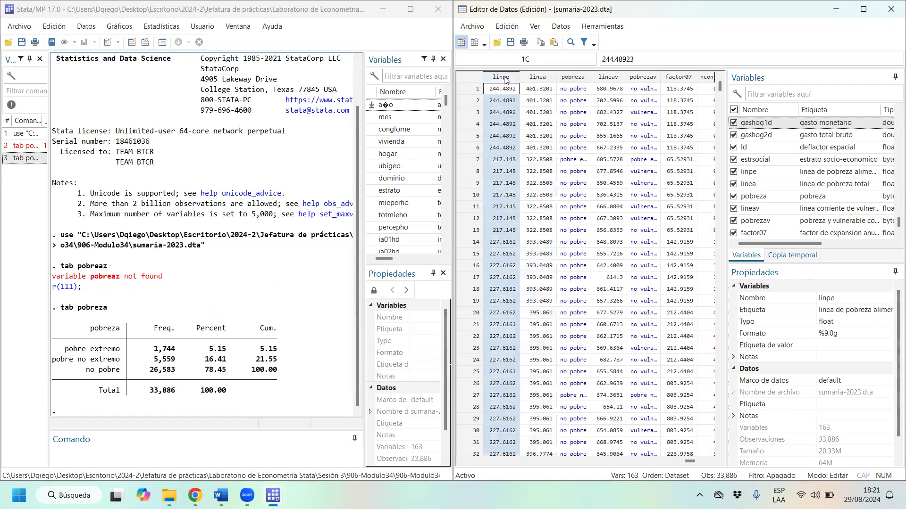
{"action": "left_click", "coordinate": [541, 79]}
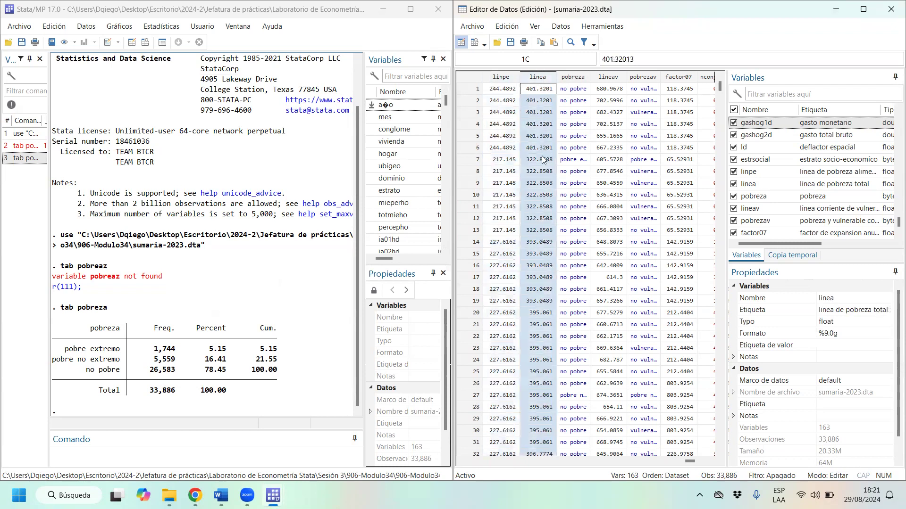
- Switch to Chrome and search Google for "linea de pobreza peru 2023" in a new tab
{"action": "mouse_move", "coordinate": [194, 495]}
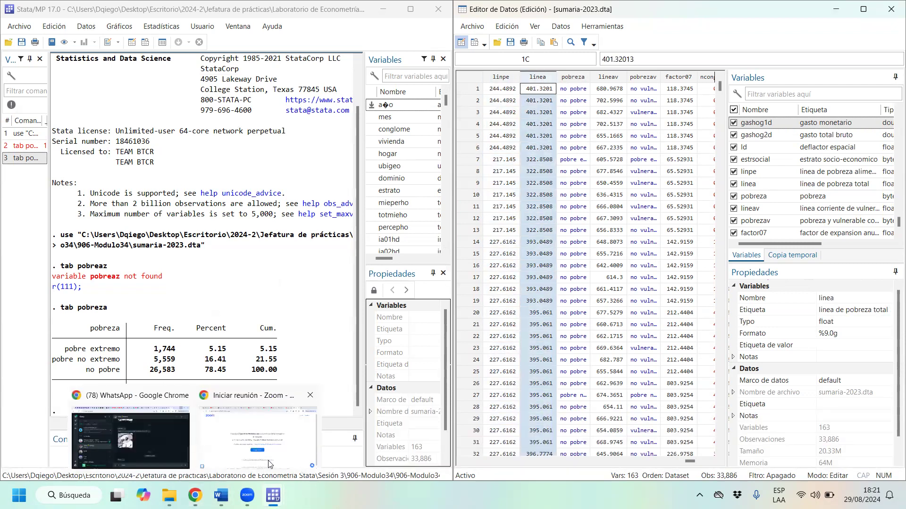
{"action": "left_click", "coordinate": [255, 450]}
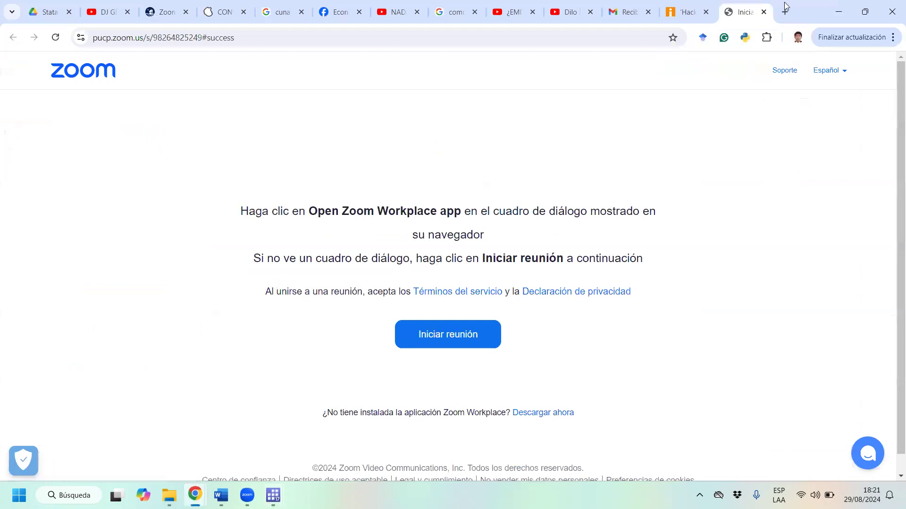
{"action": "left_click", "coordinate": [785, 8]}
{"action": "type", "text": "line "}
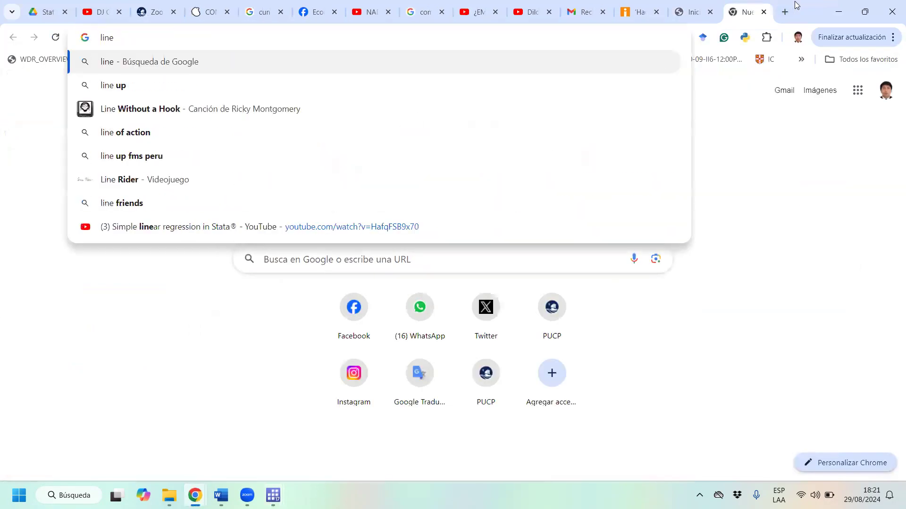
{"action": "type", "text": "a de pobreza peru"}
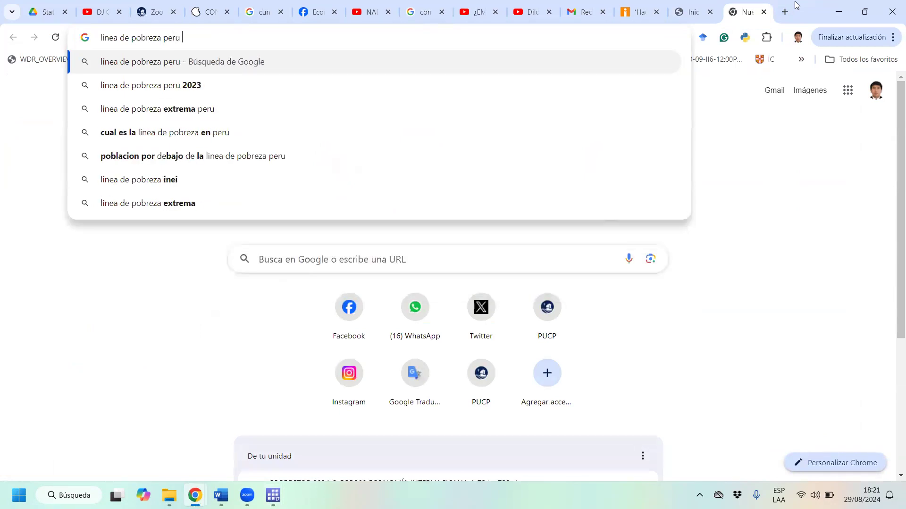
{"action": "left_click", "coordinate": [397, 81]}
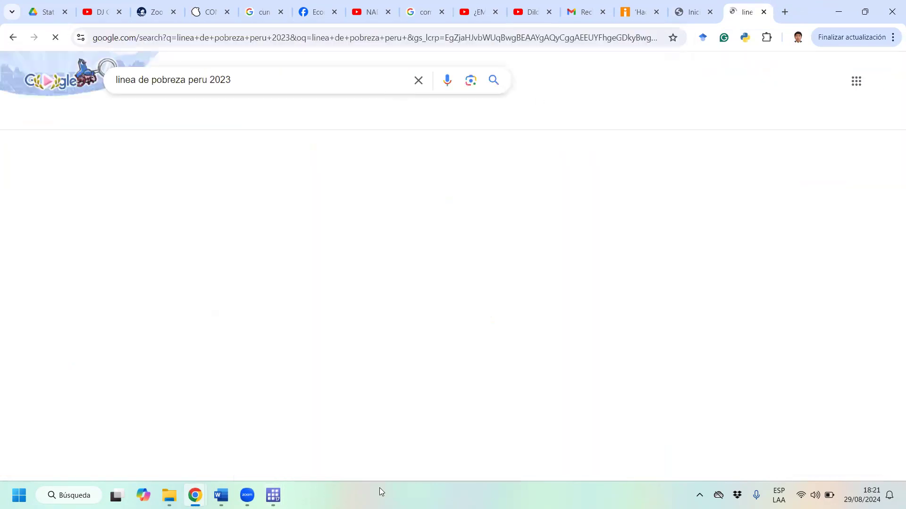
- Switch back to Stata's data editor and check the survey year in the dataset's first column
{"action": "mouse_move", "coordinate": [273, 495]}
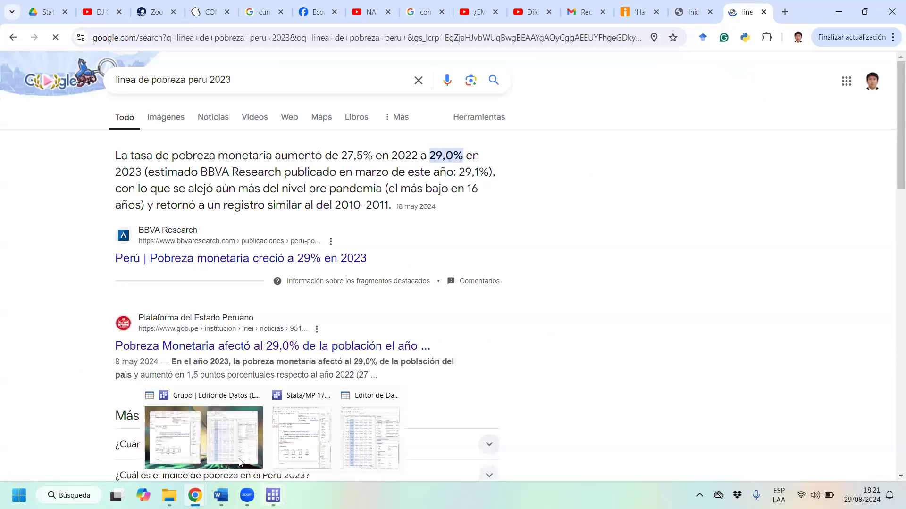
{"action": "left_click", "coordinate": [362, 446]}
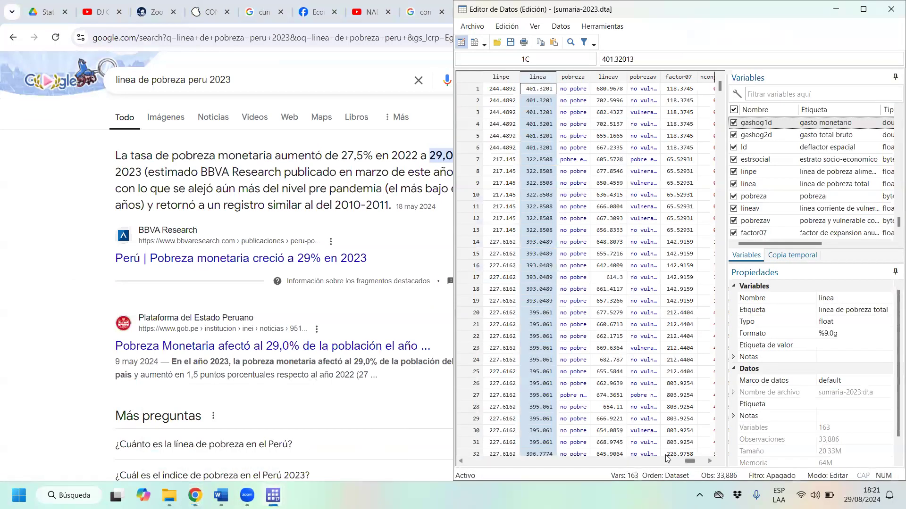
{"action": "left_click_drag", "start_coordinate": [686, 462], "coordinate": [443, 468]}
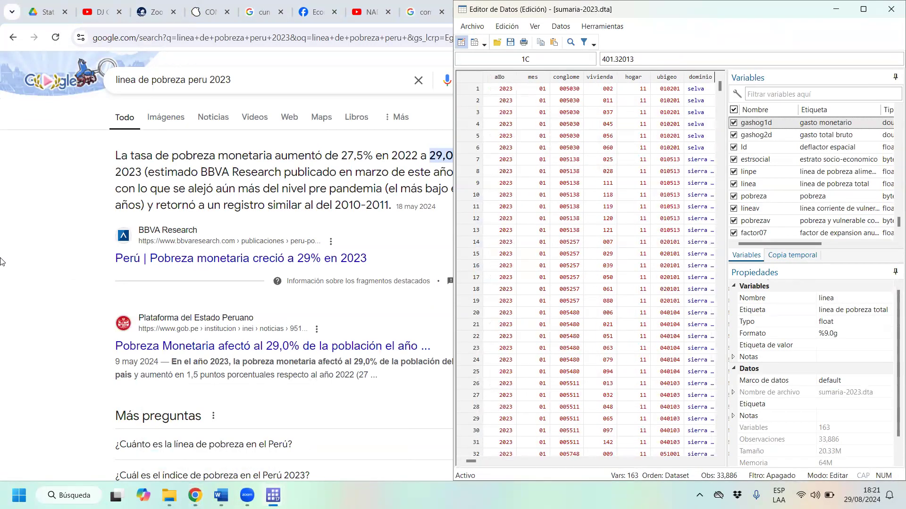
- Return to the Google results, read the answer to "¿Cuánto es la línea de pobreza en el Perú?" and minimize the browser
{"action": "left_click", "coordinate": [3, 262]}
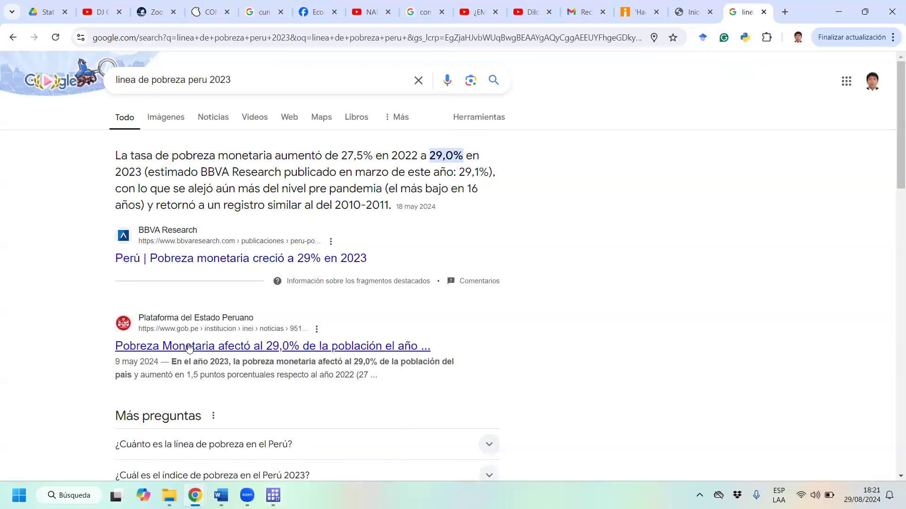
{"action": "scroll", "coordinate": [375, 241], "scroll_direction": "down", "scroll_amount": 3}
{"action": "scroll", "coordinate": [246, 244], "scroll_direction": "down", "scroll_amount": 1}
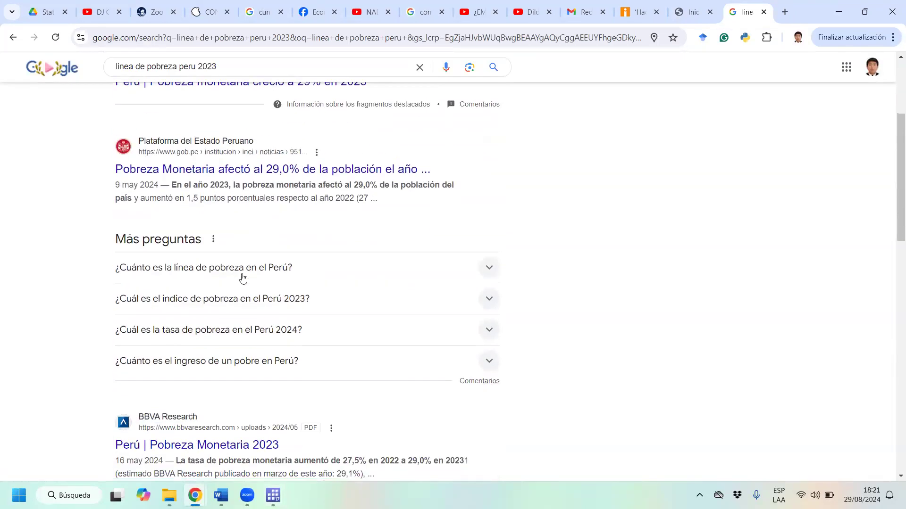
{"action": "left_click", "coordinate": [275, 267]}
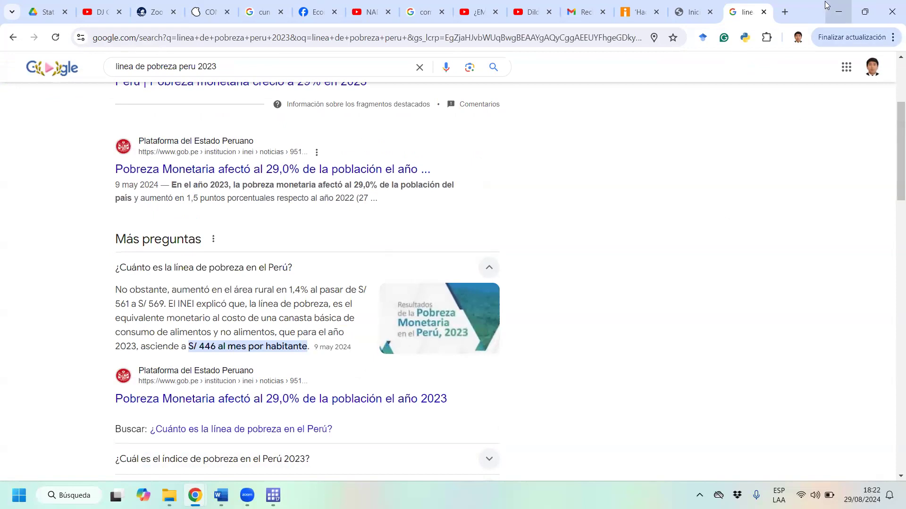
{"action": "left_click", "coordinate": [838, 11]}
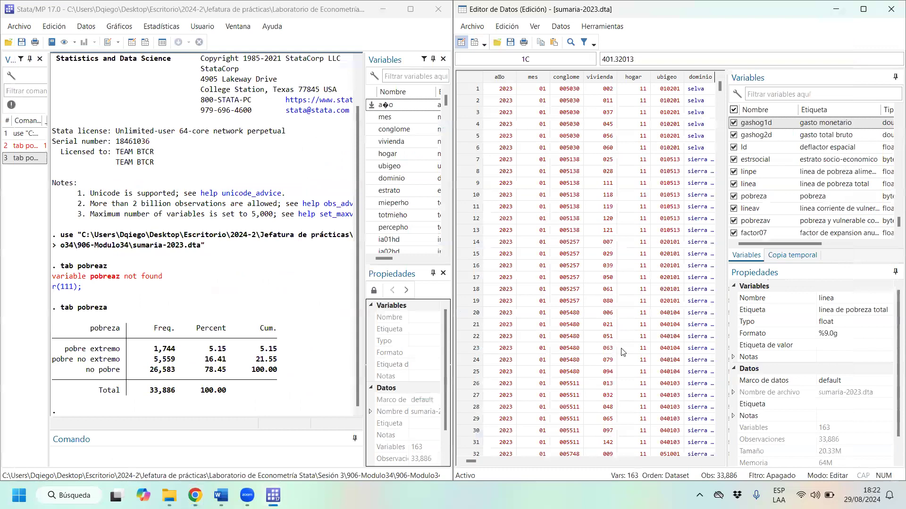
- Highlight the linea values of observations 2 to 18 in the data editor to see how they vary
{"action": "left_click_drag", "start_coordinate": [472, 461], "coordinate": [684, 462]}
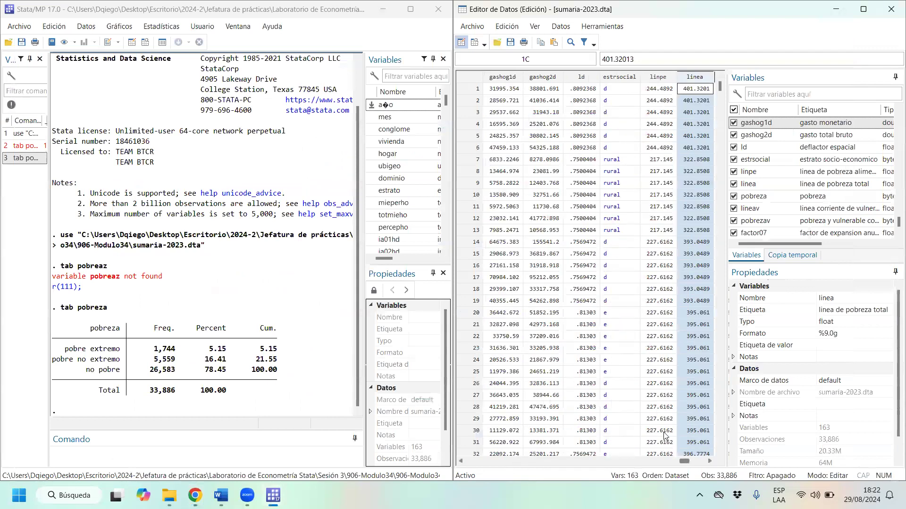
{"action": "left_click", "coordinate": [702, 172]}
{"action": "left_click_drag", "start_coordinate": [697, 100], "coordinate": [699, 288]}
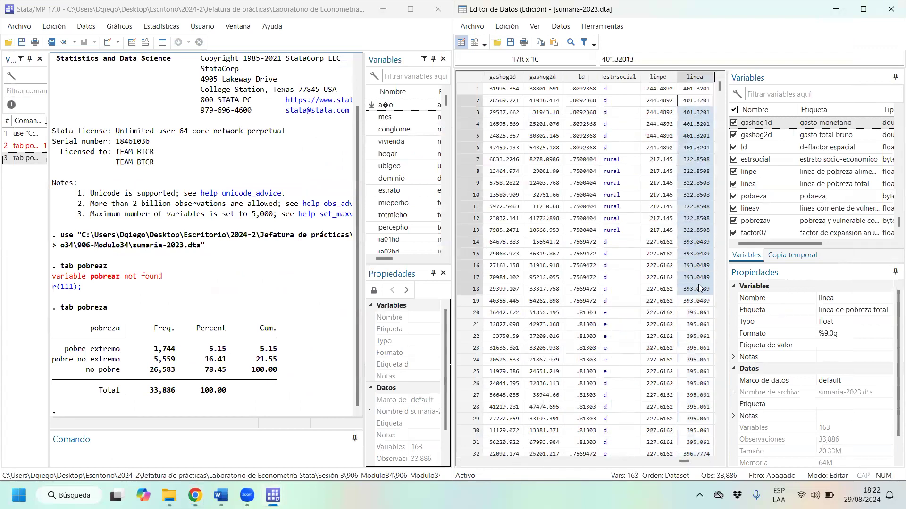
- Run tab linea in Stata's main window to list the frequencies of the total poverty line values
{"action": "left_click", "coordinate": [107, 462]}
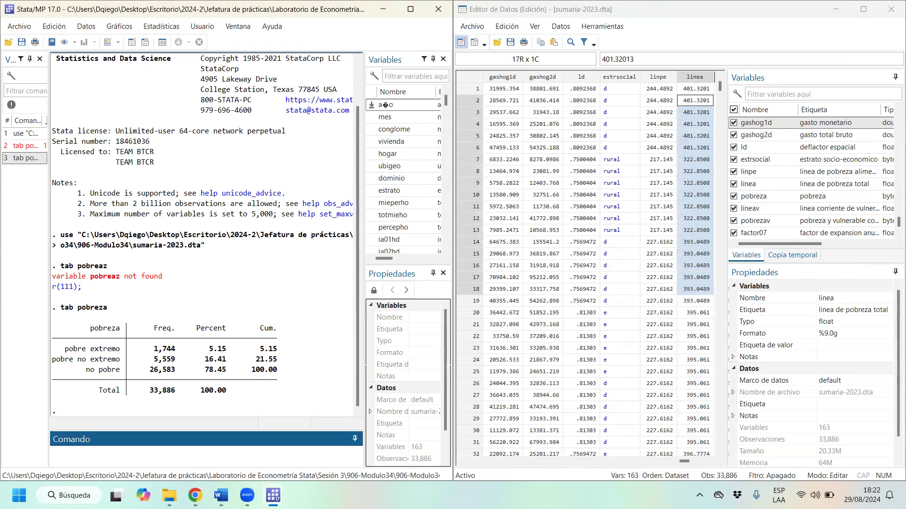
{"action": "type", "text": "tab linea"}
{"action": "key", "text": "Return"}
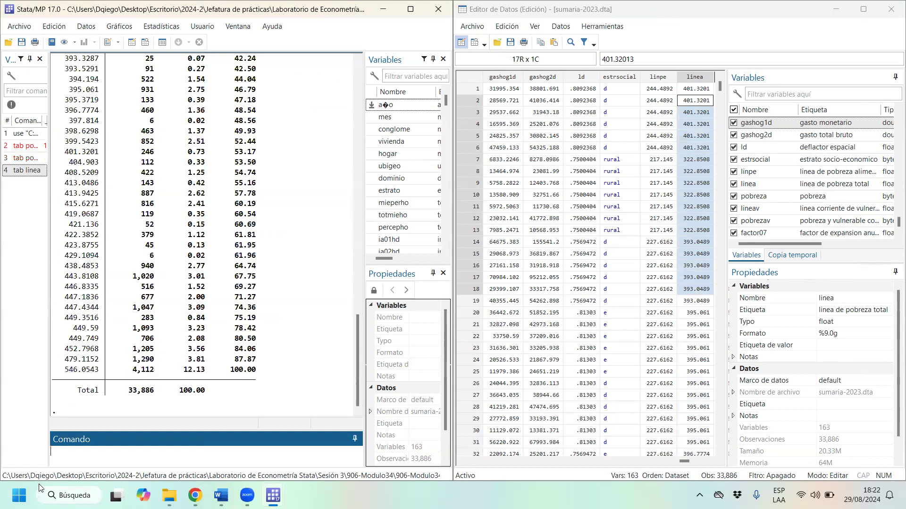
{"action": "scroll", "coordinate": [83, 304], "scroll_direction": "up", "scroll_amount": 7}
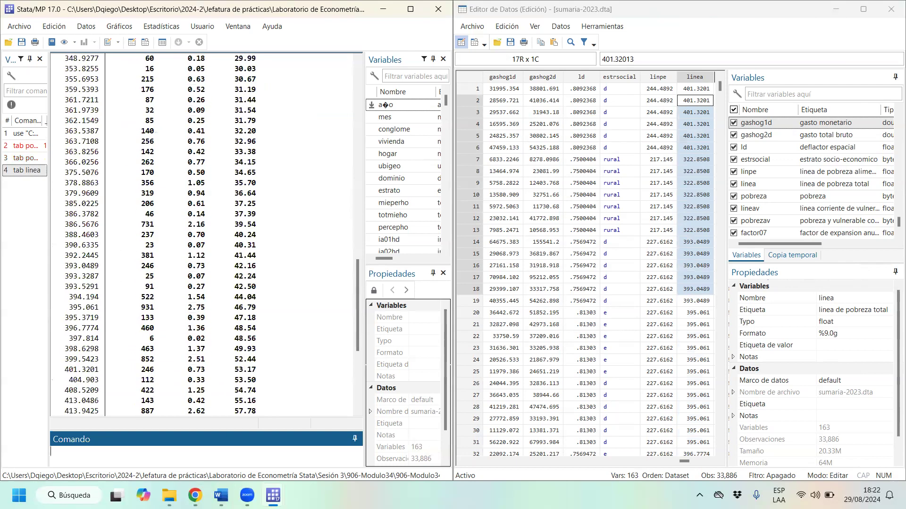
- Check the 2023 poverty line in Chrome's Google results, return to Stata and highlight the 446.8335 row of the linea table
{"action": "left_click", "coordinate": [196, 496]}
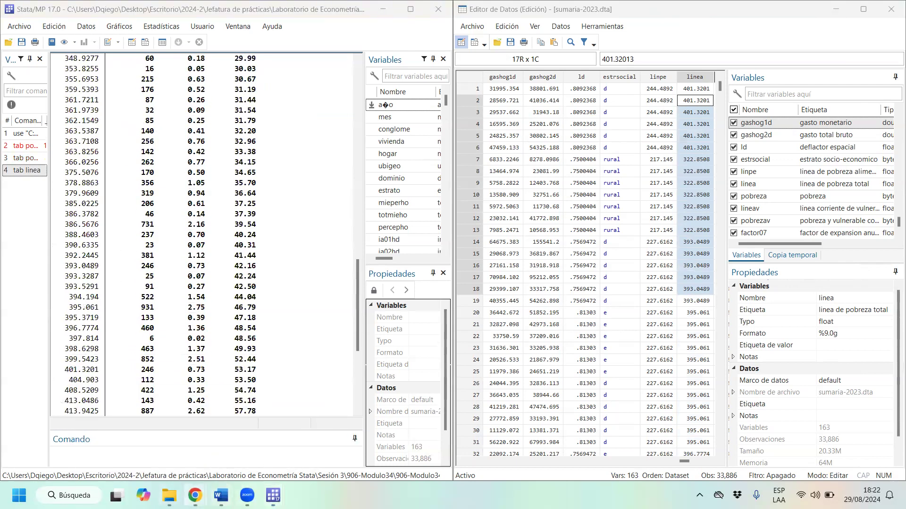
{"action": "left_click", "coordinate": [293, 453]}
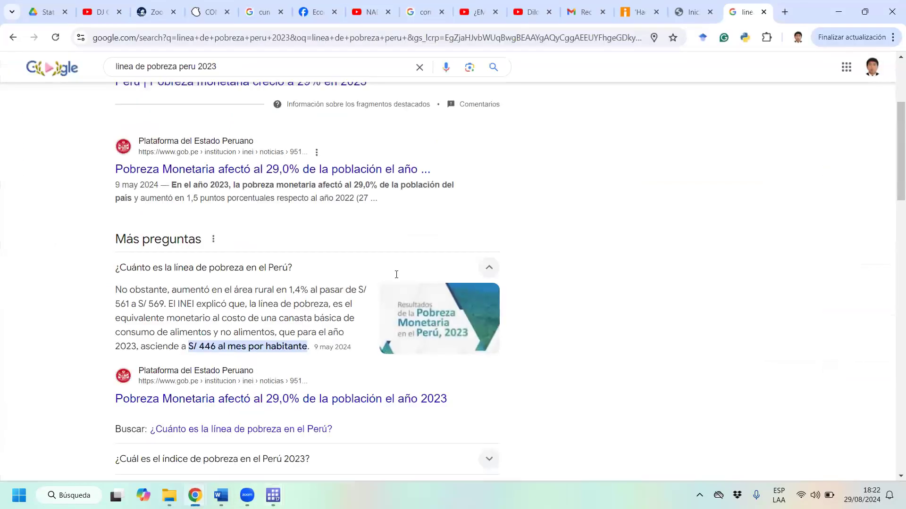
{"action": "left_click", "coordinate": [838, 11]}
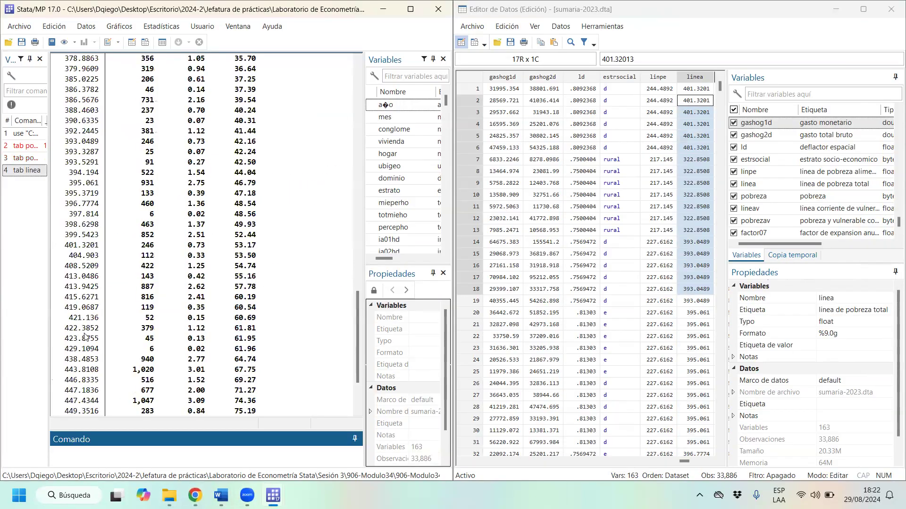
{"action": "left_click_drag", "start_coordinate": [56, 385], "coordinate": [260, 387]}
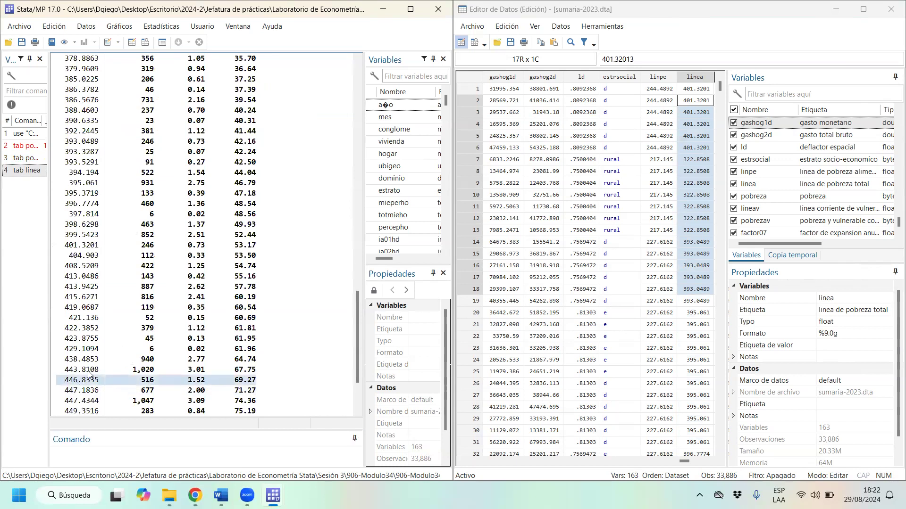
- Look through the tabulated linea values from lowest to highest and highlight the 446.8335 row again
{"action": "scroll", "coordinate": [102, 113], "scroll_direction": "up", "scroll_amount": 15}
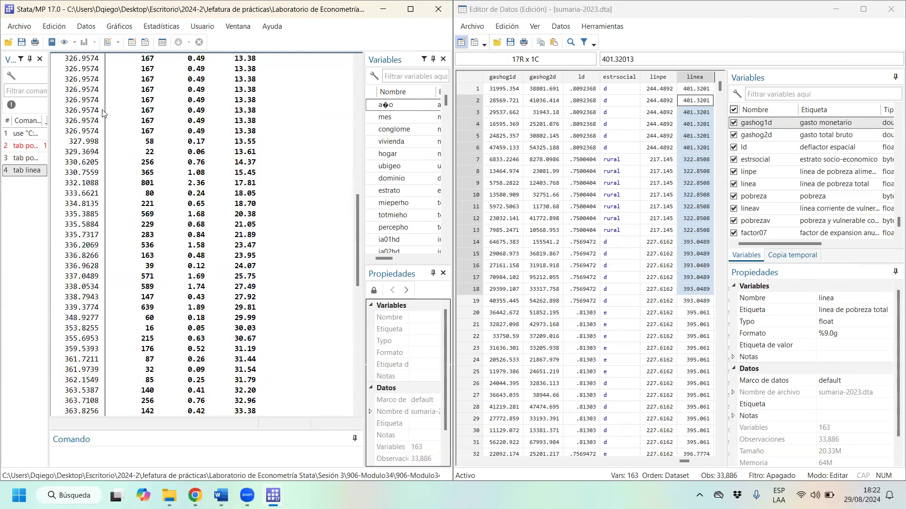
{"action": "scroll", "coordinate": [102, 113], "scroll_direction": "up", "scroll_amount": 3}
{"action": "scroll", "coordinate": [71, 312], "scroll_direction": "down", "scroll_amount": 12}
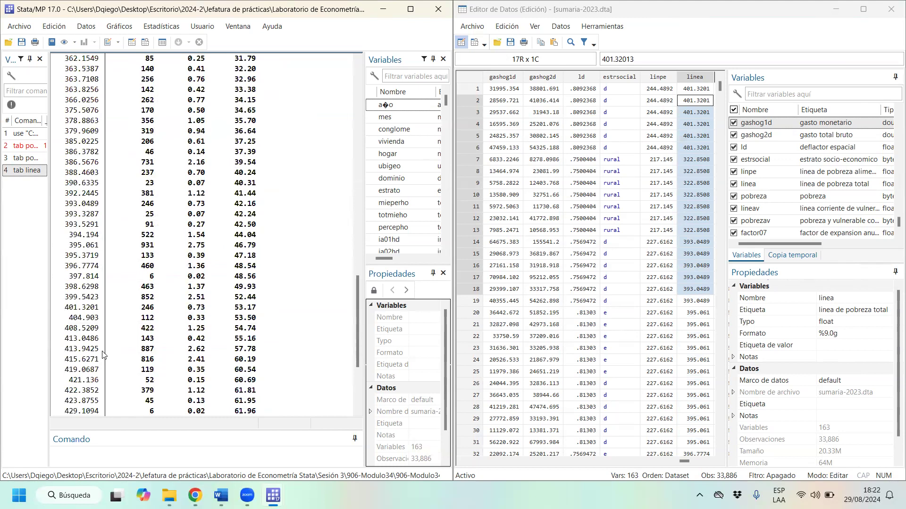
{"action": "scroll", "coordinate": [102, 353], "scroll_direction": "down", "scroll_amount": 5}
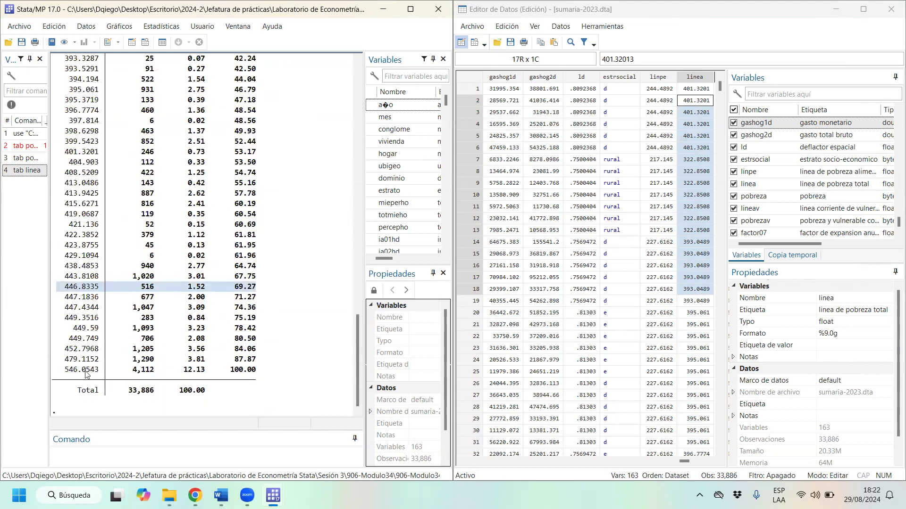
{"action": "left_click", "coordinate": [63, 290]}
{"action": "left_click_drag", "start_coordinate": [66, 293], "coordinate": [273, 294]}
- Switch to Chrome to reread Google's answer on the monthly poverty line per inhabitant, ending back in Stata
{"action": "mouse_move", "coordinate": [195, 495]}
{"action": "left_click", "coordinate": [257, 436]}
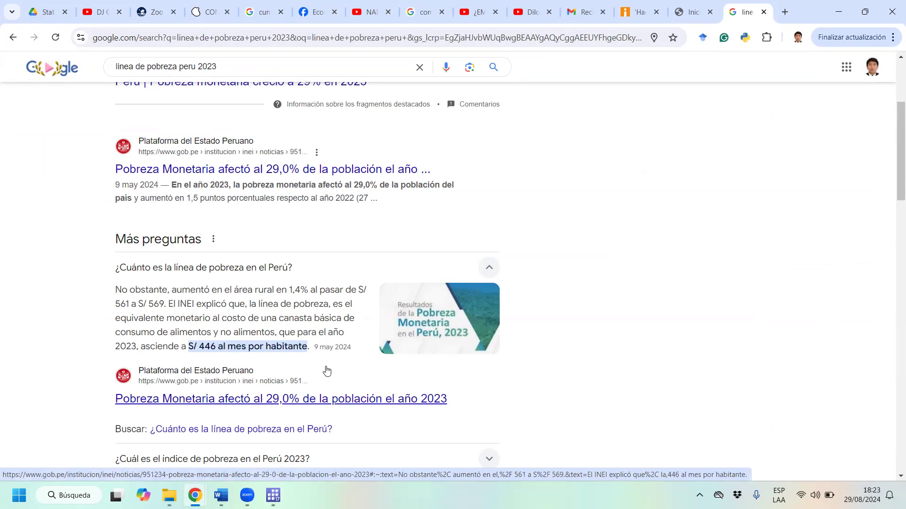
{"action": "left_click", "coordinate": [845, 14]}
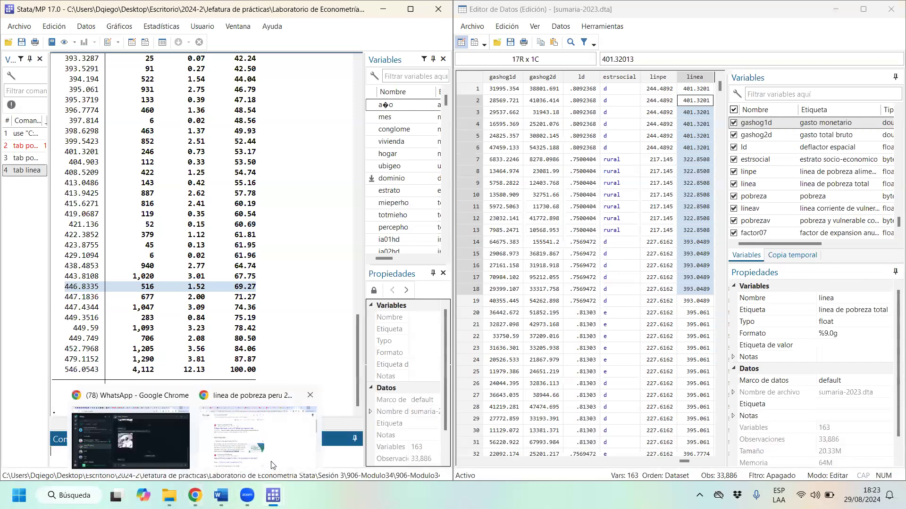
{"action": "left_click", "coordinate": [274, 466]}
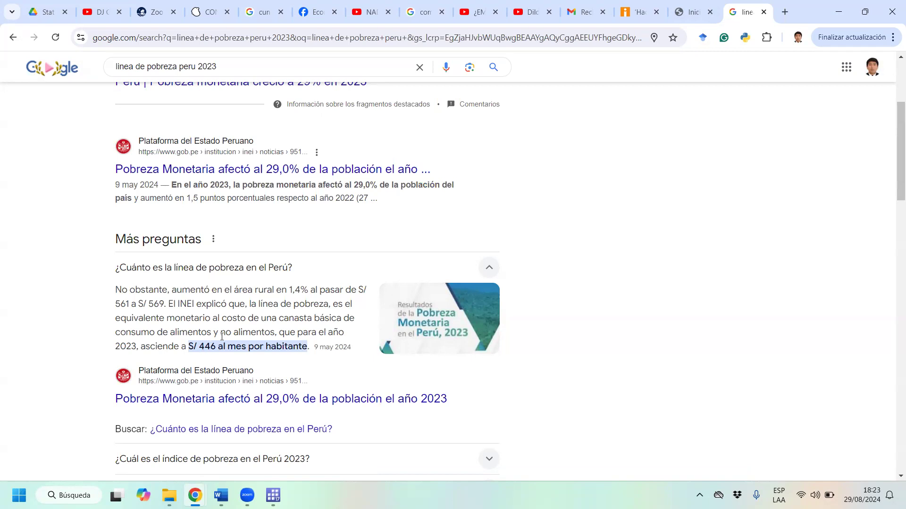
{"action": "key", "text": "alt+Tab"}
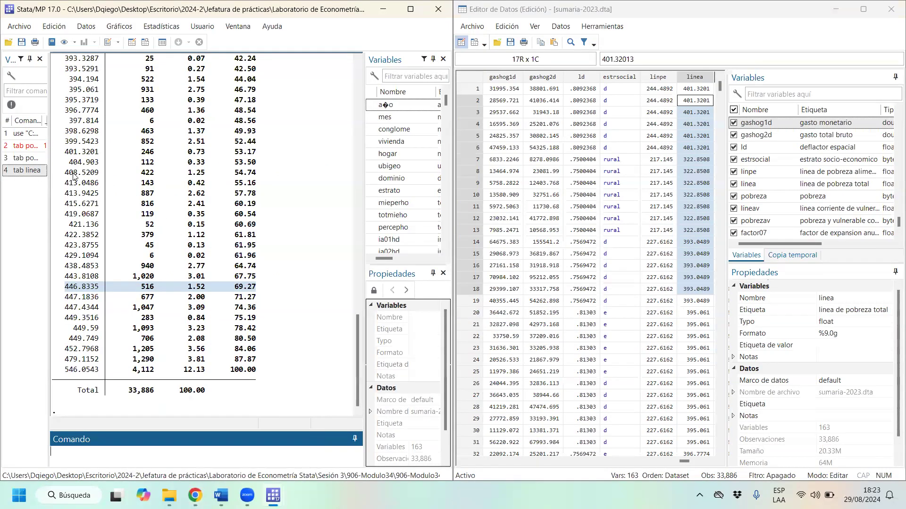
- Highlight the 404.903 value in the linea table, followed by the lowest and highest poverty line values
{"action": "left_click_drag", "start_coordinate": [65, 162], "coordinate": [96, 164]}
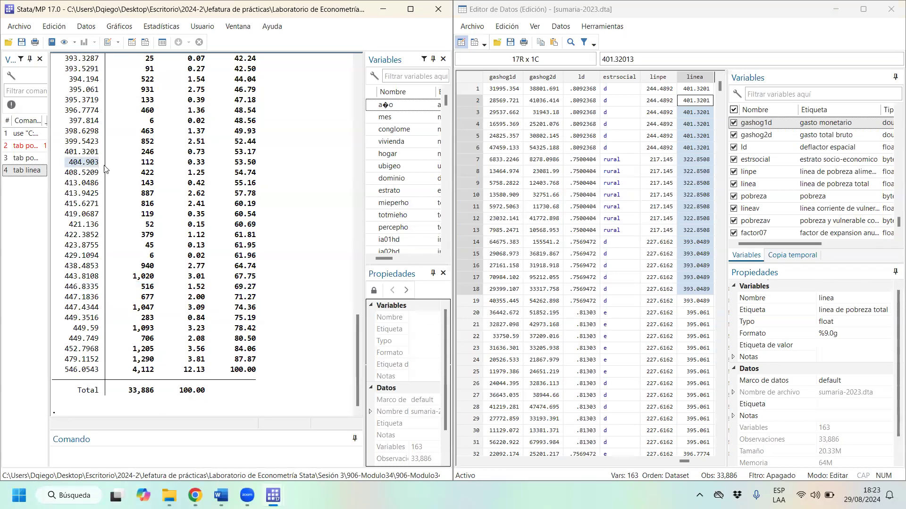
{"action": "scroll", "coordinate": [122, 216], "scroll_direction": "up", "scroll_amount": 20}
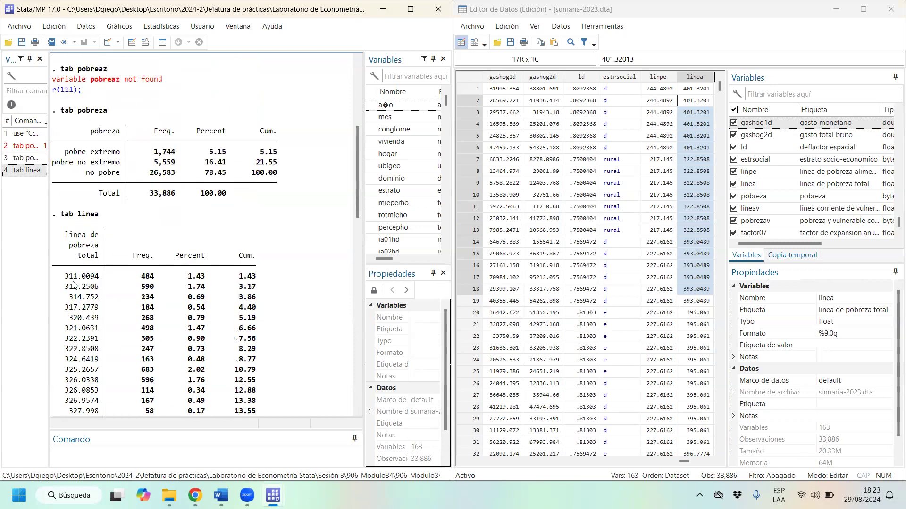
{"action": "left_click_drag", "start_coordinate": [66, 277], "coordinate": [100, 283]}
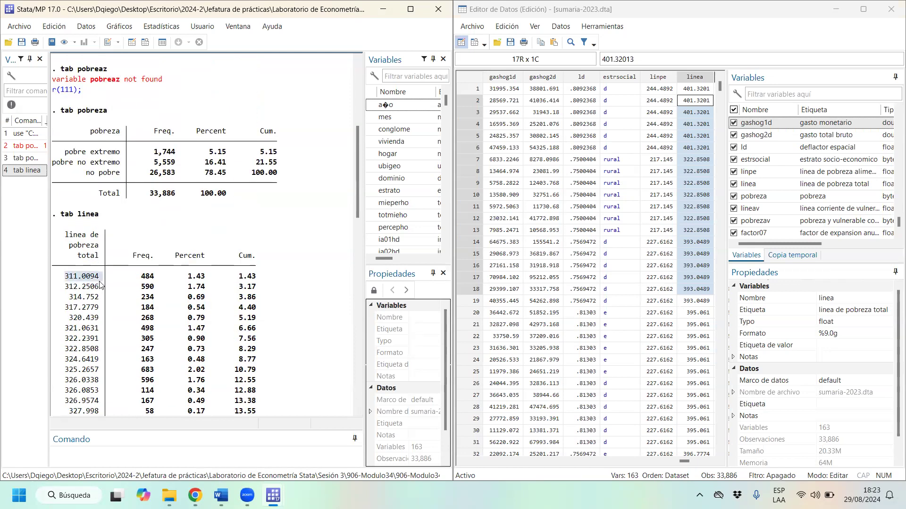
{"action": "scroll", "coordinate": [100, 283], "scroll_direction": "down", "scroll_amount": 15}
{"action": "scroll", "coordinate": [116, 392], "scroll_direction": "down", "scroll_amount": 8}
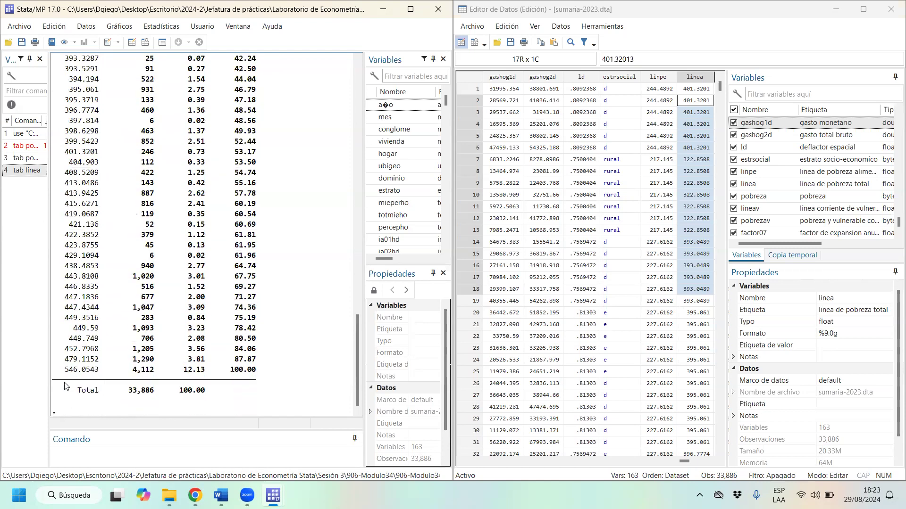
{"action": "double_click", "coordinate": [77, 370]}
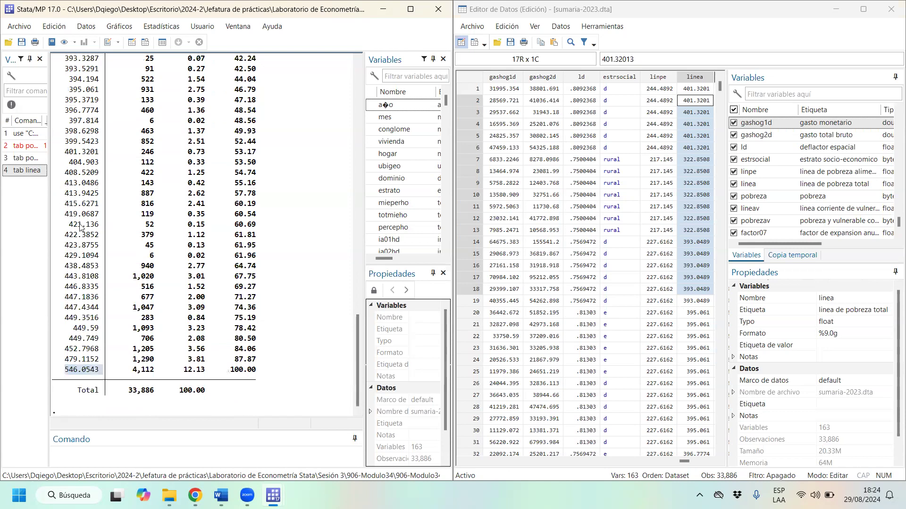
- Glance at the poverty line answer in Chrome once more and mark the matching 446.8335 row in Stata's output
{"action": "mouse_move", "coordinate": [195, 496]}
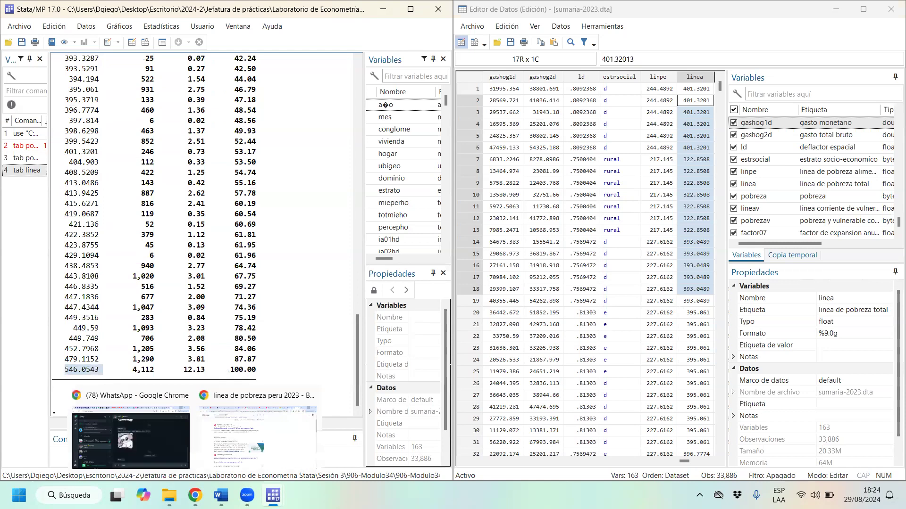
{"action": "left_click", "coordinate": [257, 426]}
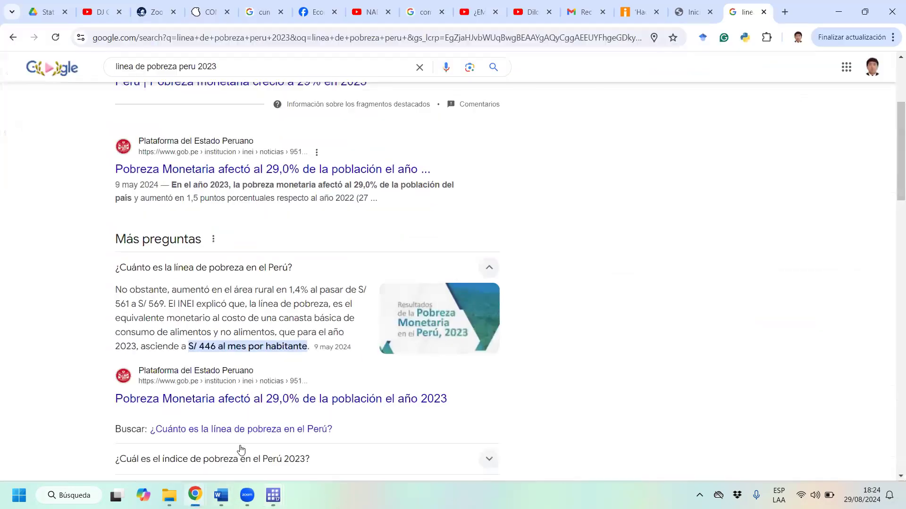
{"action": "left_click", "coordinate": [851, 9]}
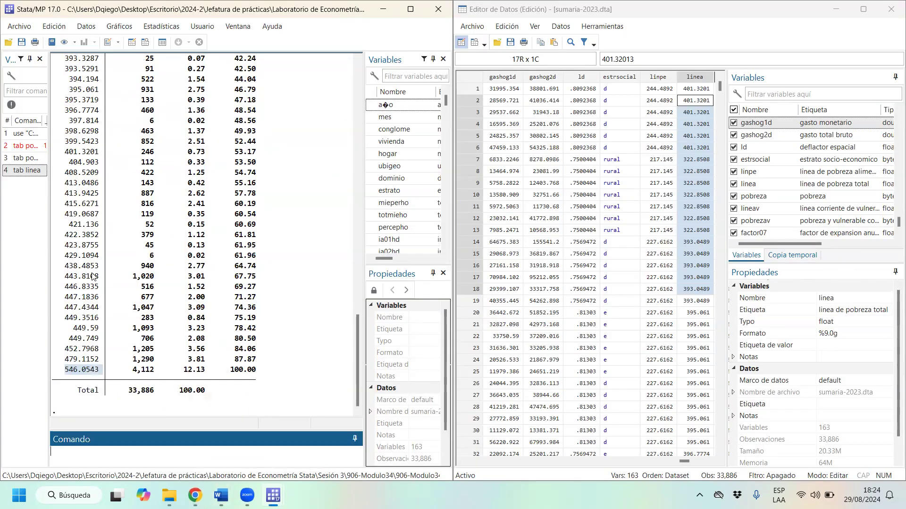
{"action": "left_click_drag", "start_coordinate": [63, 286], "coordinate": [256, 291]}
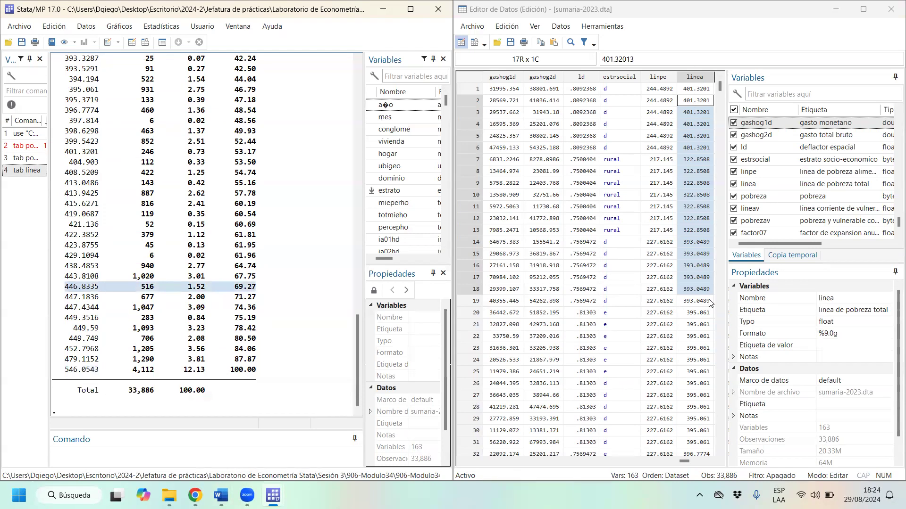
- Trace the first observation's linea value back to its dominio in the data editor, and highlight all rows of the linea table
{"action": "left_click", "coordinate": [702, 91]}
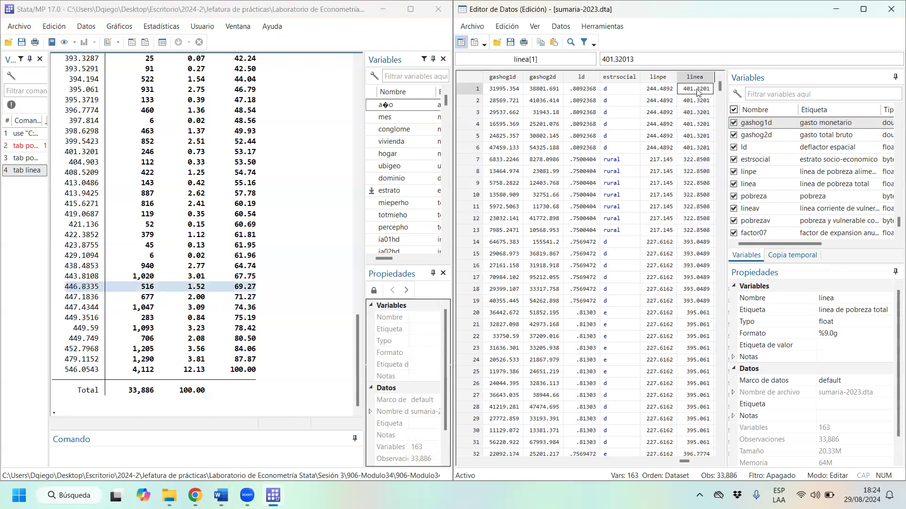
{"action": "left_click_drag", "start_coordinate": [697, 91], "coordinate": [622, 88]}
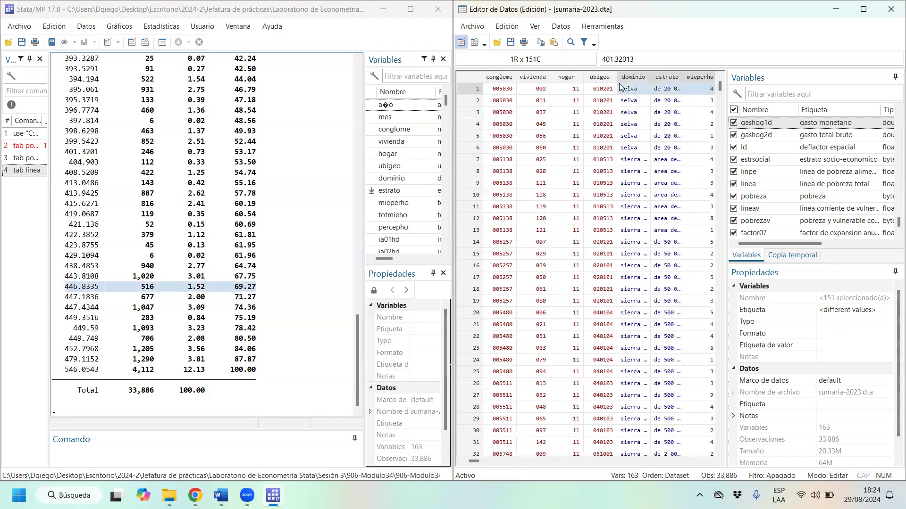
{"action": "left_click", "coordinate": [642, 95]}
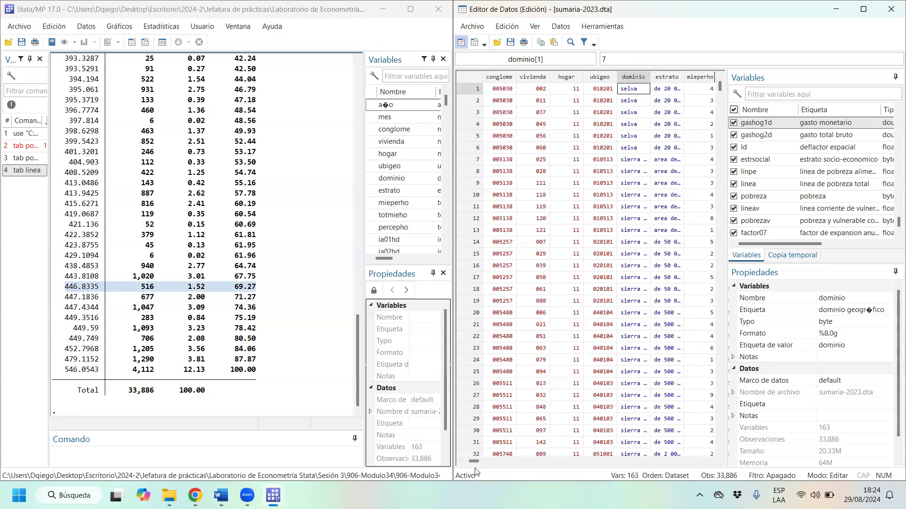
{"action": "left_click_drag", "start_coordinate": [475, 462], "coordinate": [480, 464]}
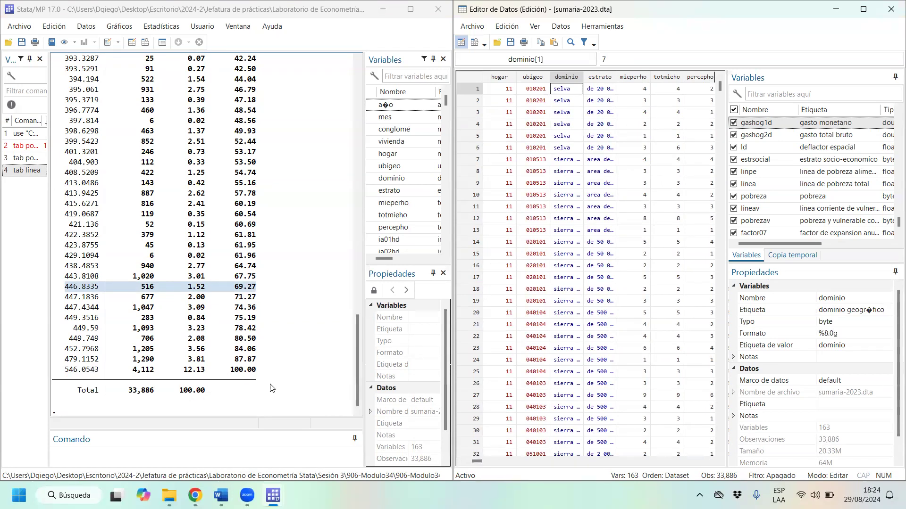
{"action": "left_click_drag", "start_coordinate": [264, 370], "coordinate": [55, 168]}
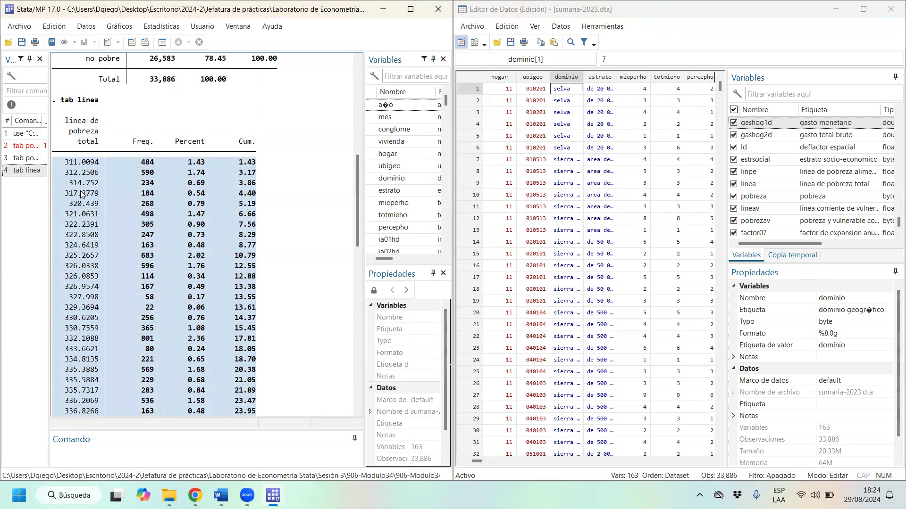
{"action": "mouse_move", "coordinate": [220, 495]}
- Select the linpe column in the data editor to show the food poverty line
{"action": "left_click_drag", "start_coordinate": [477, 461], "coordinate": [694, 460]}
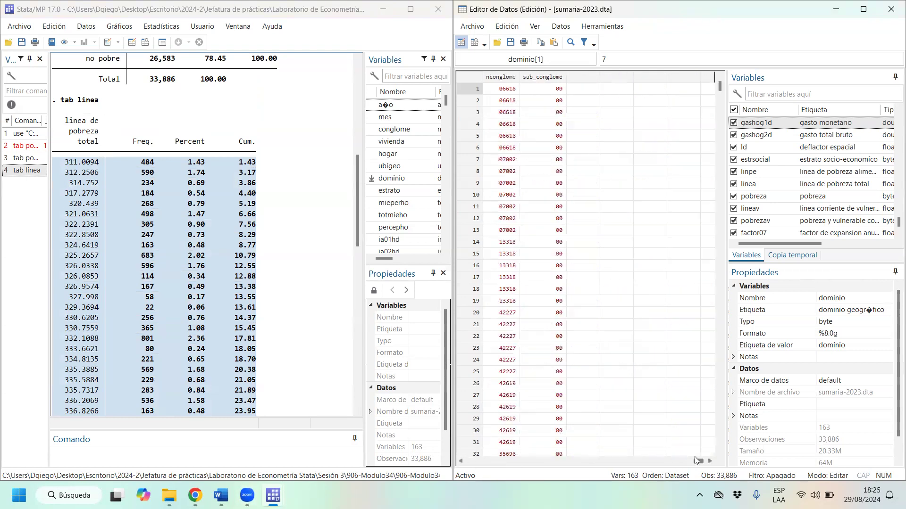
{"action": "left_click", "coordinate": [667, 461]}
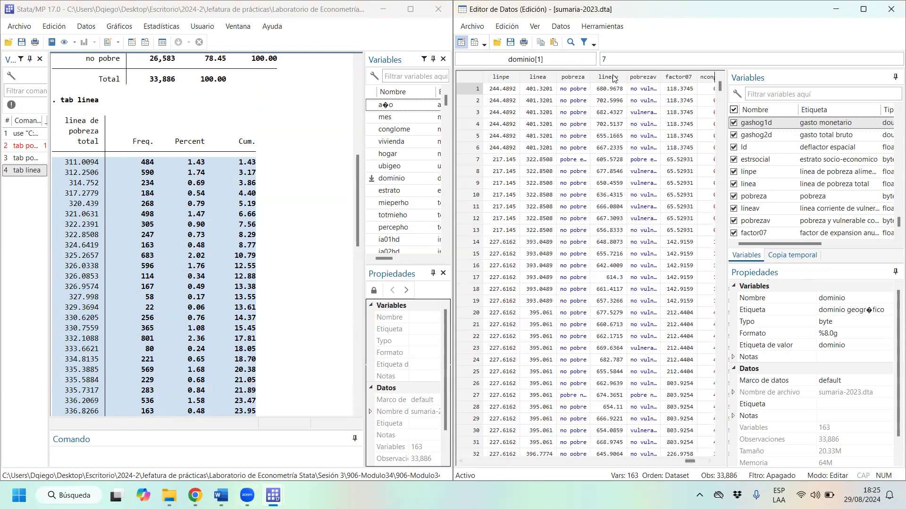
{"action": "left_click", "coordinate": [509, 79]}
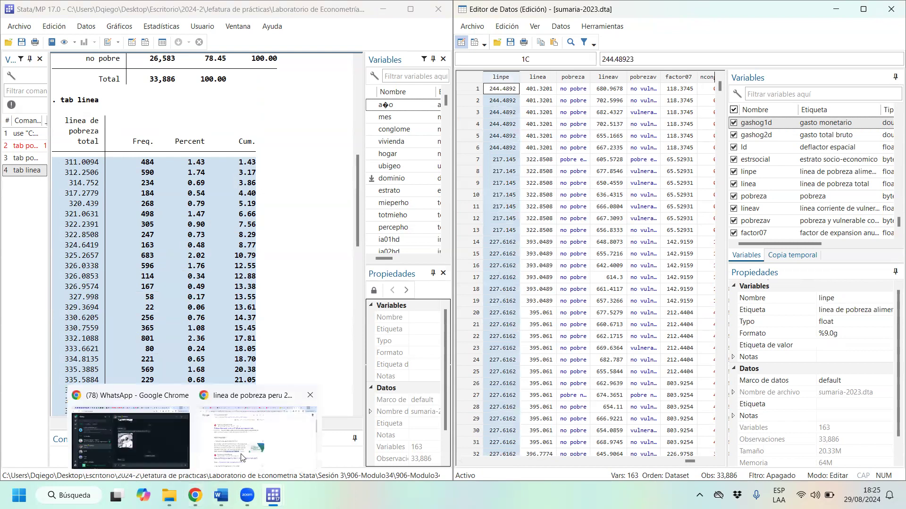
- Switch to Chrome, search Google for "linea de pobreza extrema peru 2023" and expand "¿Cuándo se considera extrema pobreza en Perú?"
{"action": "left_click", "coordinate": [232, 446]}
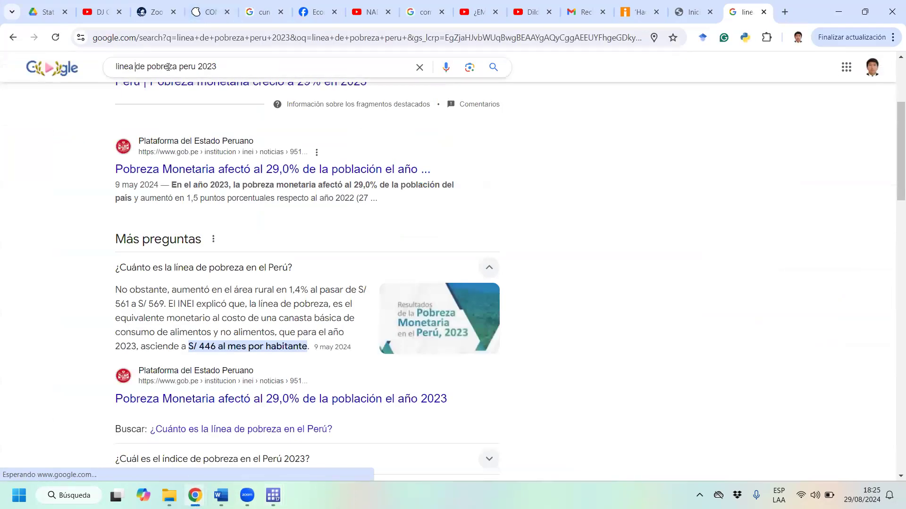
{"action": "left_click", "coordinate": [175, 67]}
{"action": "type", "text": "extrema"}
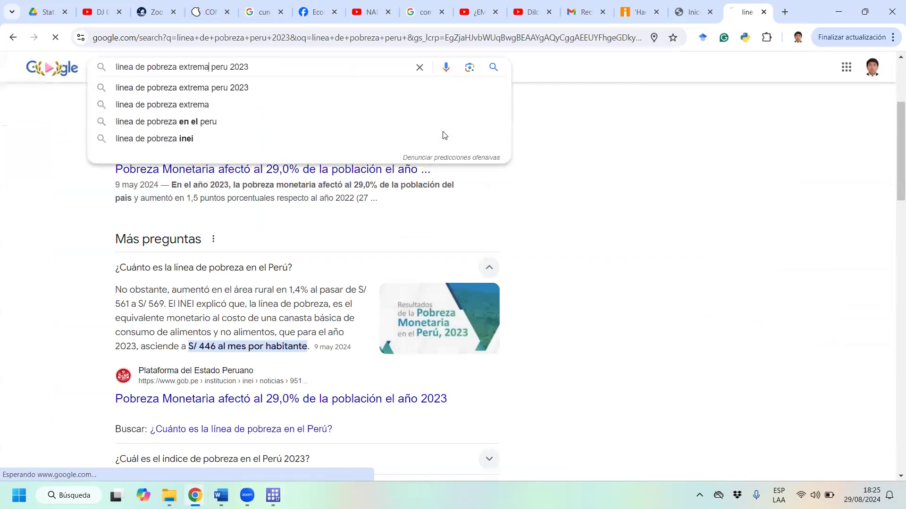
{"action": "key", "text": "Return"}
{"action": "scroll", "coordinate": [276, 267], "scroll_direction": "down", "scroll_amount": 1}
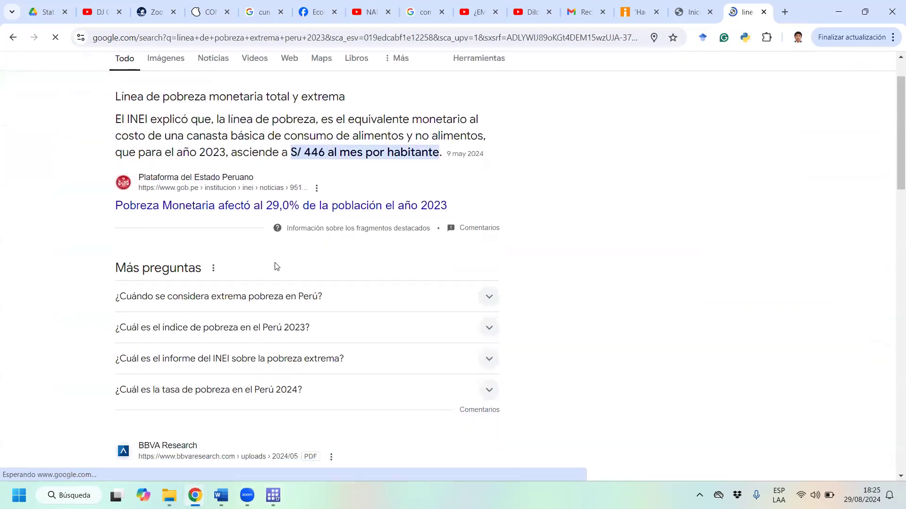
{"action": "left_click", "coordinate": [278, 297]}
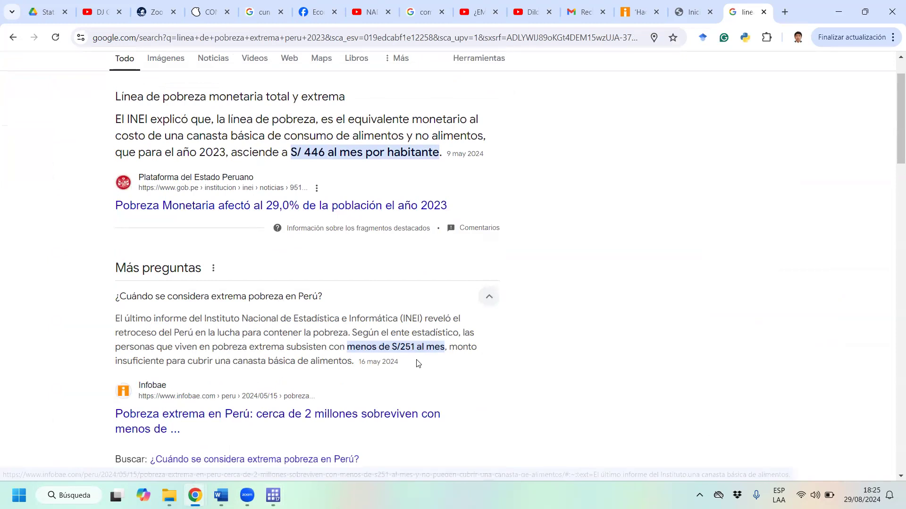
- Mark the extreme poverty amount in the expanded answer, return to Stata, tabulate linpe, and highlight all rows of its table
{"action": "left_click_drag", "start_coordinate": [406, 348], "coordinate": [420, 350]}
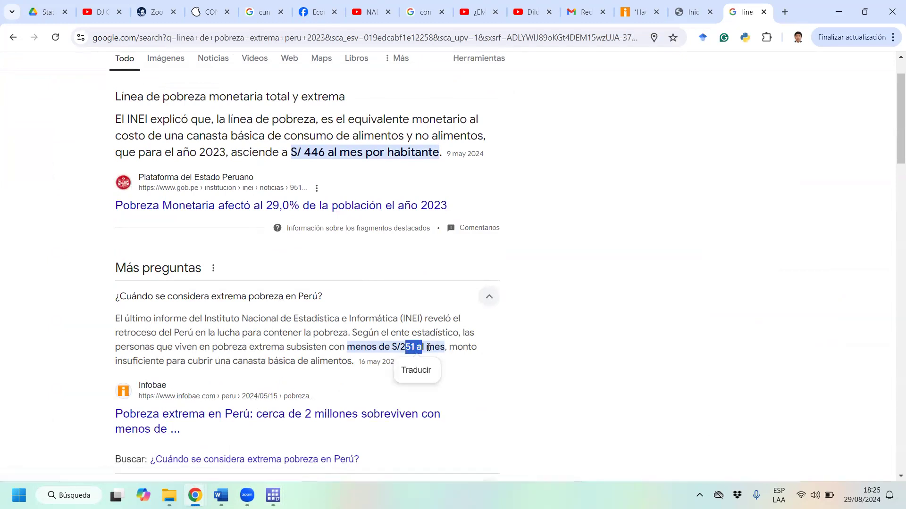
{"action": "left_click", "coordinate": [843, 10]}
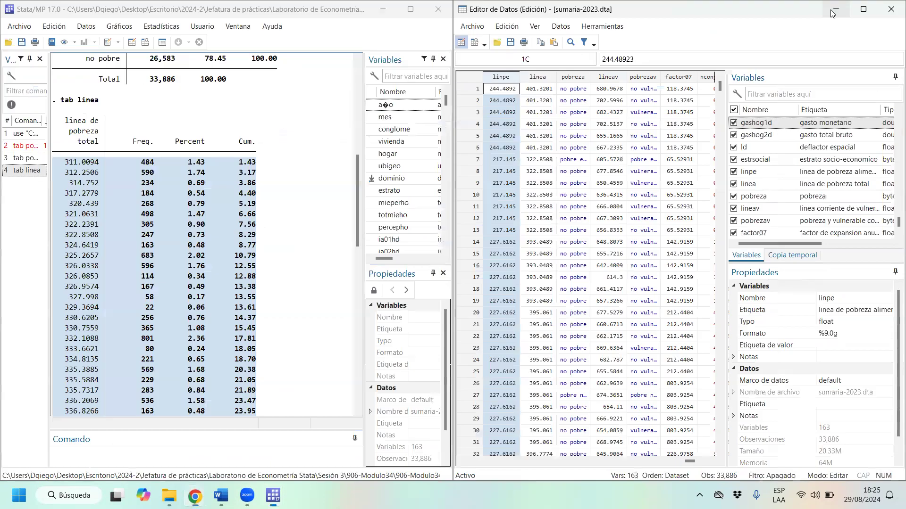
{"action": "left_click", "coordinate": [113, 460]}
{"action": "type", "text": "tab linpe"}
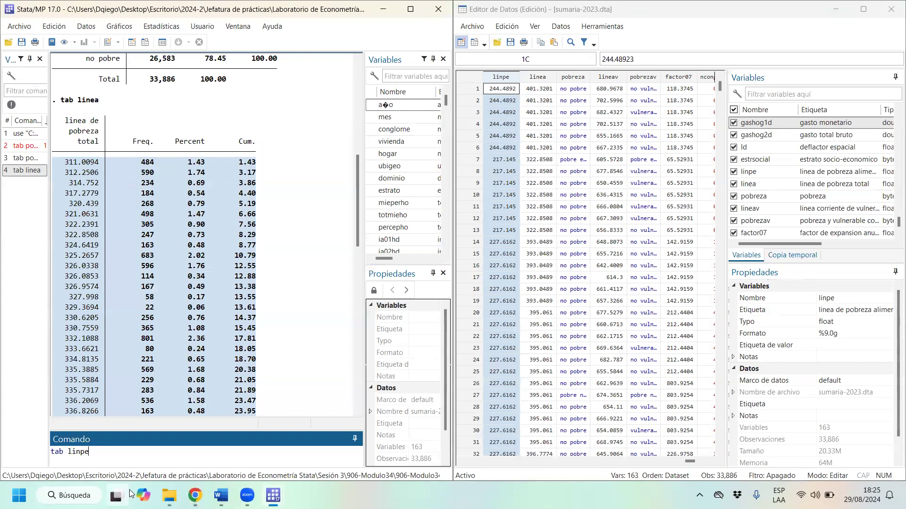
{"action": "key", "text": "Return"}
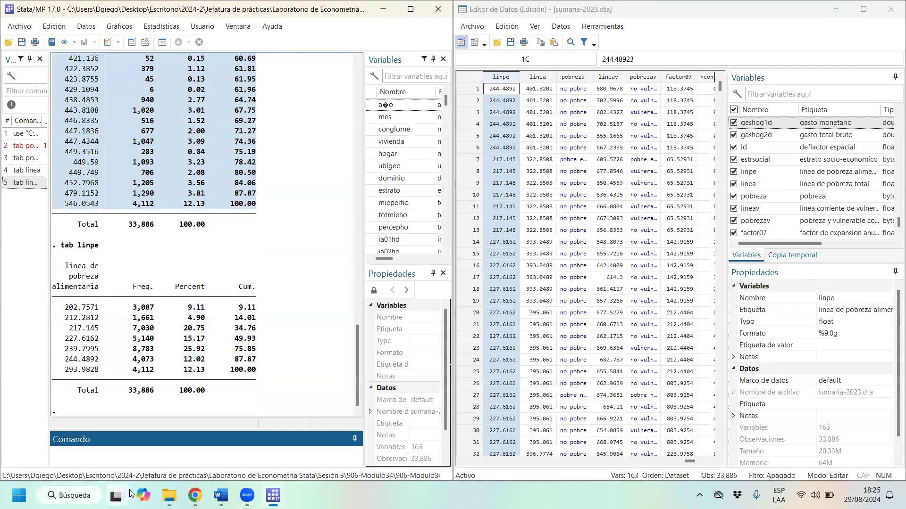
{"action": "left_click_drag", "start_coordinate": [66, 308], "coordinate": [43, 300]}
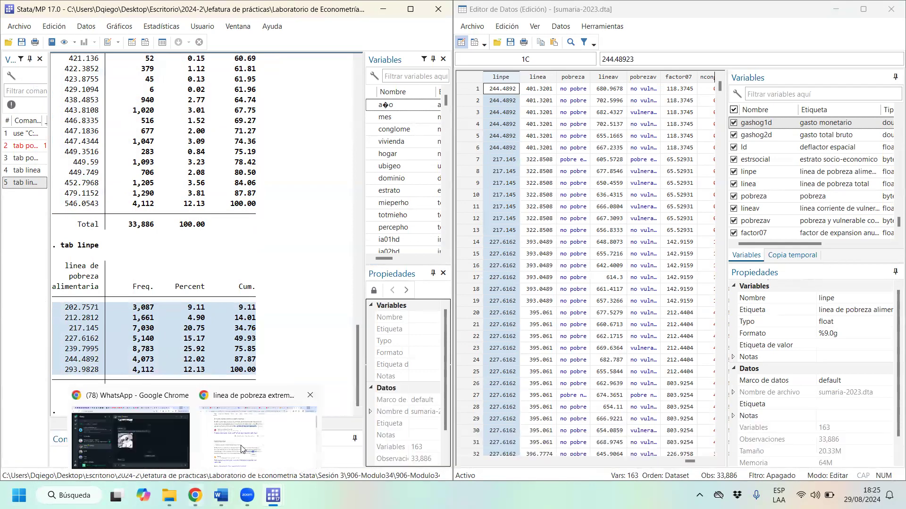
- Switch to Chrome and highlight the published monthly amounts for extreme poverty and for the total poverty line
{"action": "left_click", "coordinate": [253, 438]}
{"action": "left_click", "coordinate": [400, 348]}
{"action": "left_click_drag", "start_coordinate": [401, 348], "coordinate": [444, 347]}
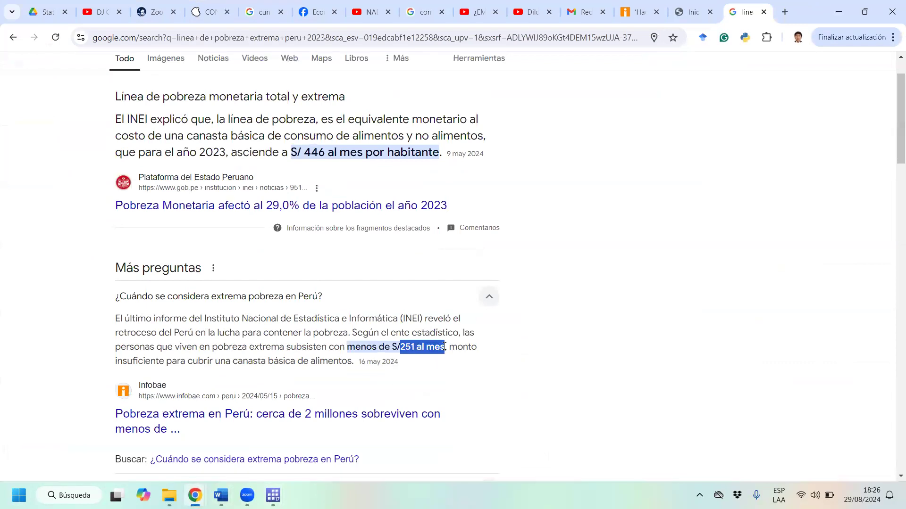
{"action": "left_click", "coordinate": [505, 336]}
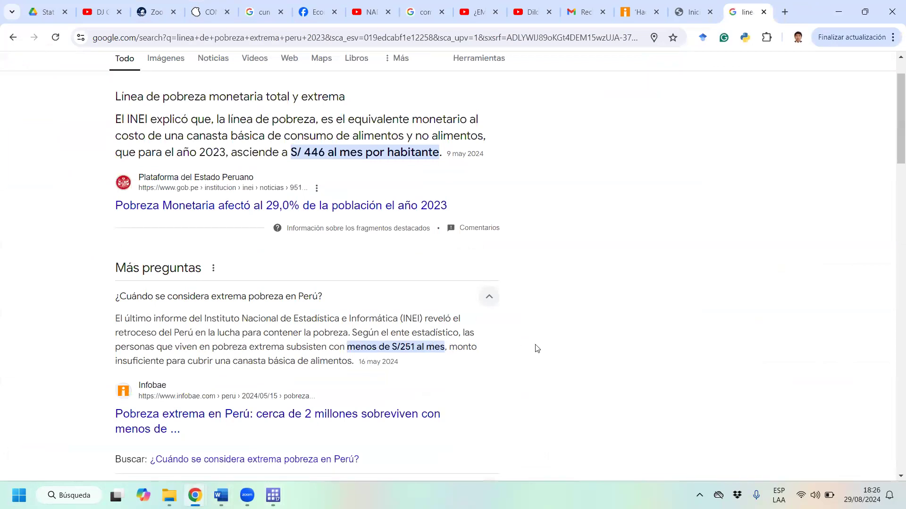
{"action": "double_click", "coordinate": [409, 350]}
{"action": "double_click", "coordinate": [315, 152]}
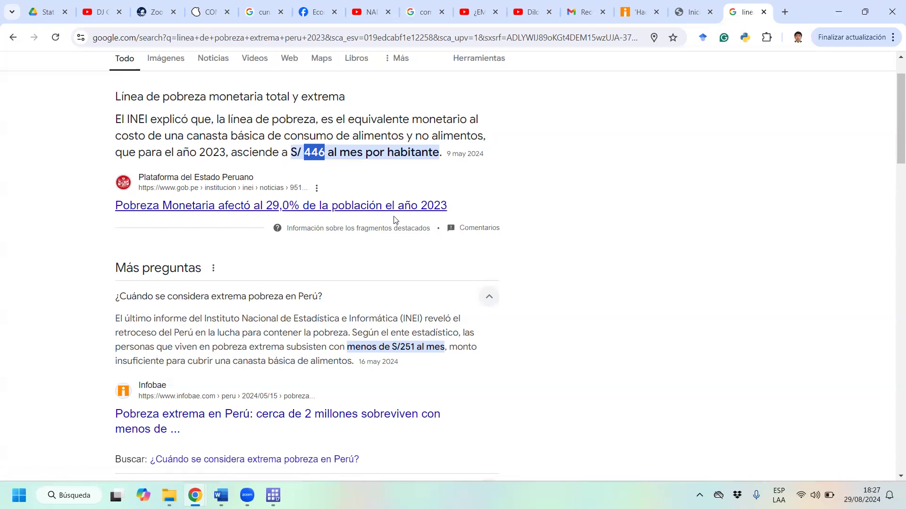
{"action": "left_click", "coordinate": [323, 138]}
{"action": "left_click_drag", "start_coordinate": [325, 151], "coordinate": [305, 153]}
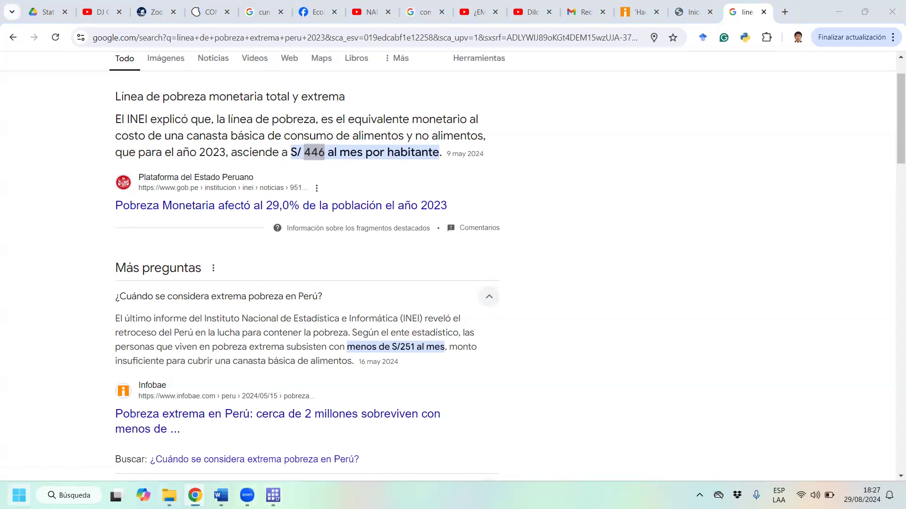
- Open the Windows Calculator, divide the monthly poverty line of 446 by 30 to get the daily amount, and close the calculator
{"action": "left_click", "coordinate": [18, 495]}
{"action": "left_click", "coordinate": [71, 493]}
{"action": "type", "text": "calculadora"}
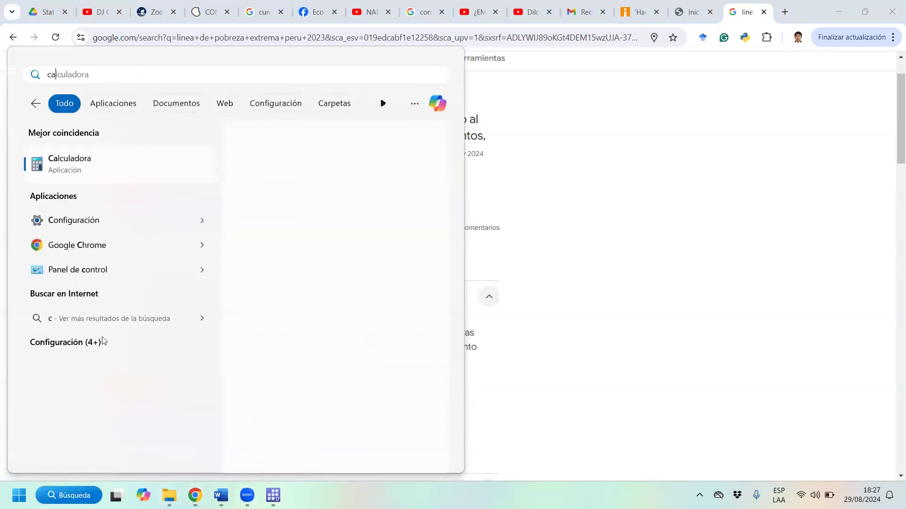
{"action": "left_click", "coordinate": [151, 169]}
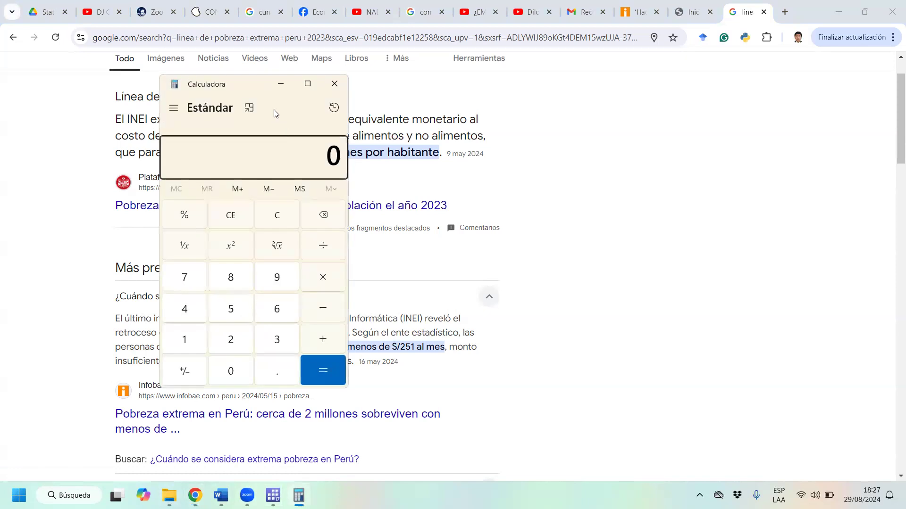
{"action": "left_click_drag", "start_coordinate": [257, 83], "coordinate": [526, 77]}
{"action": "left_click", "coordinate": [455, 304]}
{"action": "left_click", "coordinate": [455, 303]}
{"action": "left_click", "coordinate": [547, 304]}
{"action": "left_click", "coordinate": [593, 242]}
{"action": "left_click", "coordinate": [549, 339]}
{"action": "left_click", "coordinate": [521, 369]}
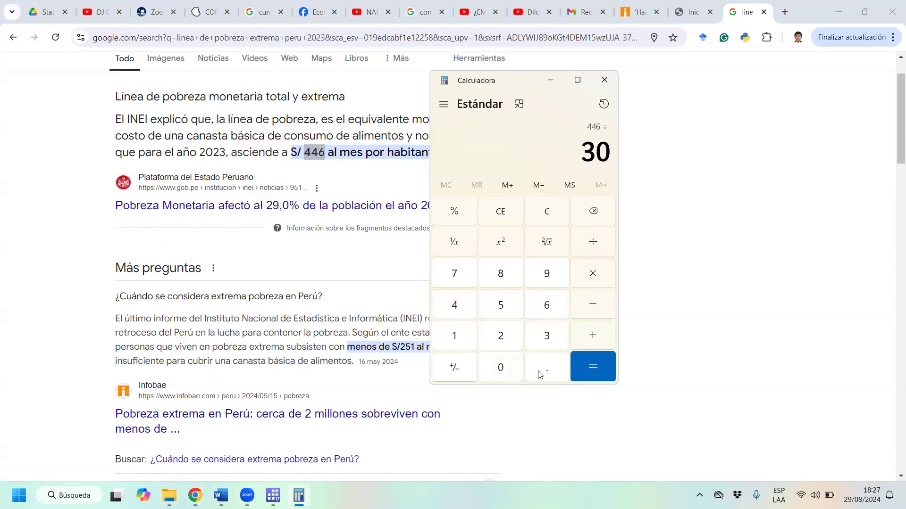
{"action": "left_click", "coordinate": [591, 368]}
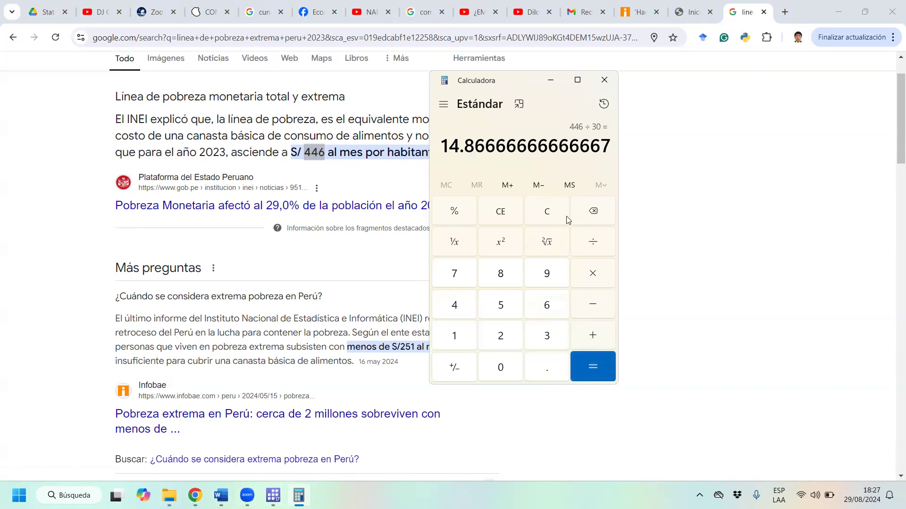
{"action": "left_click", "coordinate": [604, 80]}
{"action": "left_click", "coordinate": [576, 140]}
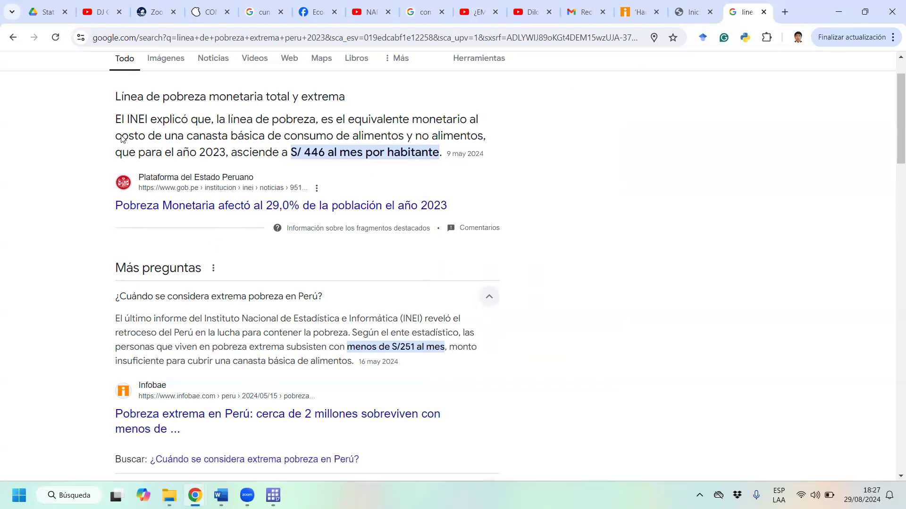
- Return to Stata, widen the data editor window over the main window, and select the lineav column
{"action": "left_click", "coordinate": [835, 9]}
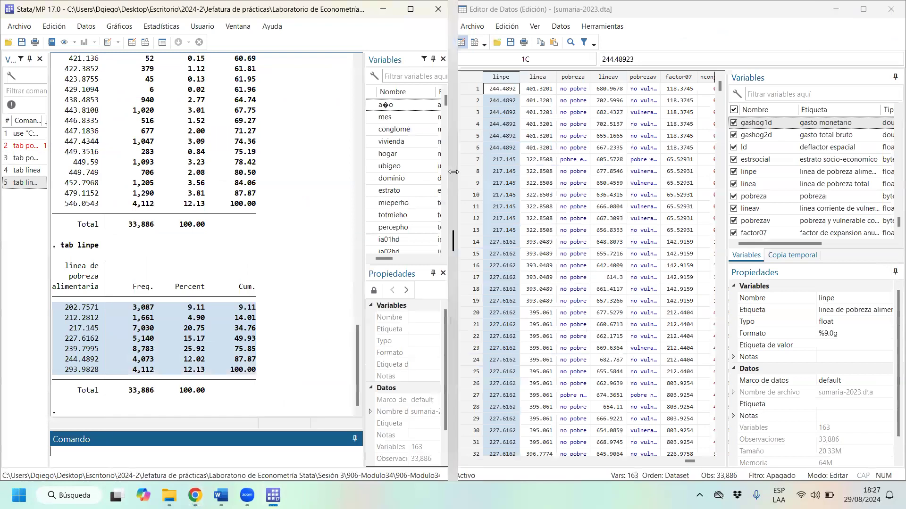
{"action": "left_click_drag", "start_coordinate": [453, 171], "coordinate": [174, 170]}
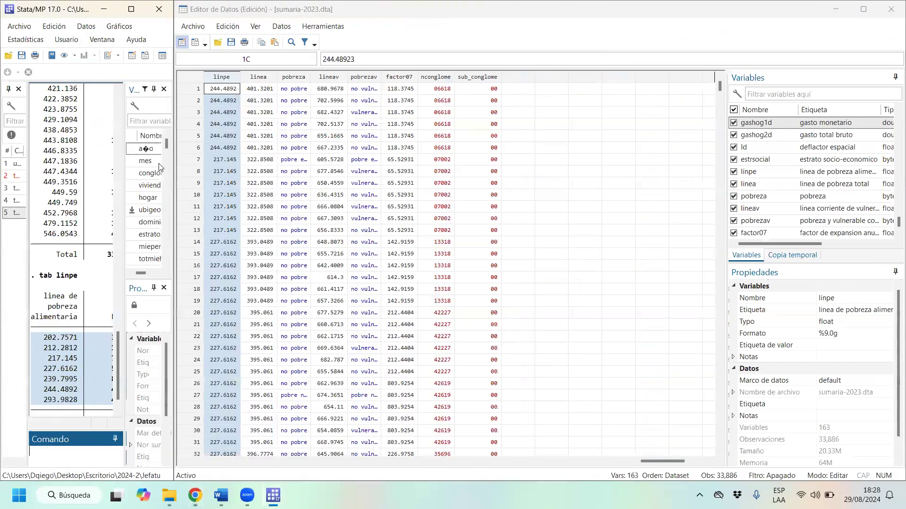
{"action": "left_click", "coordinate": [330, 79]}
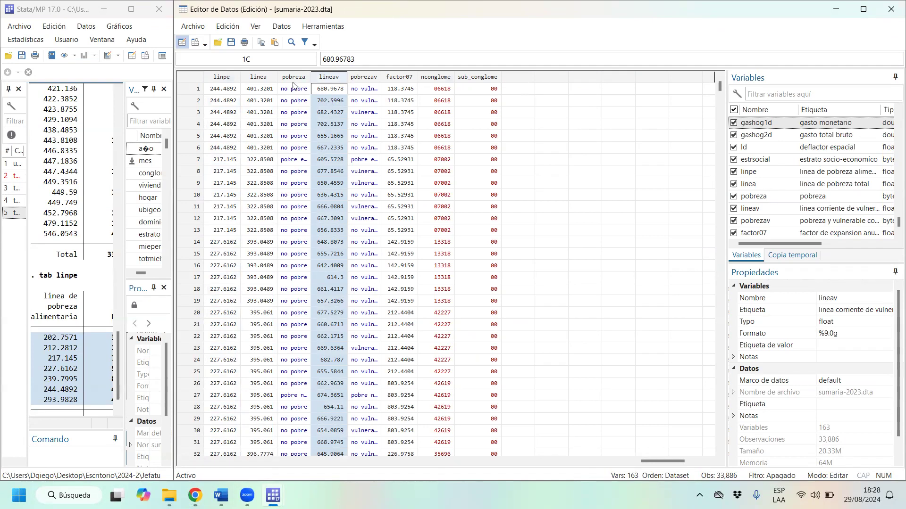
- Compare linea with lineav for the first observation, check lineav in rows 2 and 3, and select the whole lineav column
{"action": "left_click", "coordinate": [269, 88]}
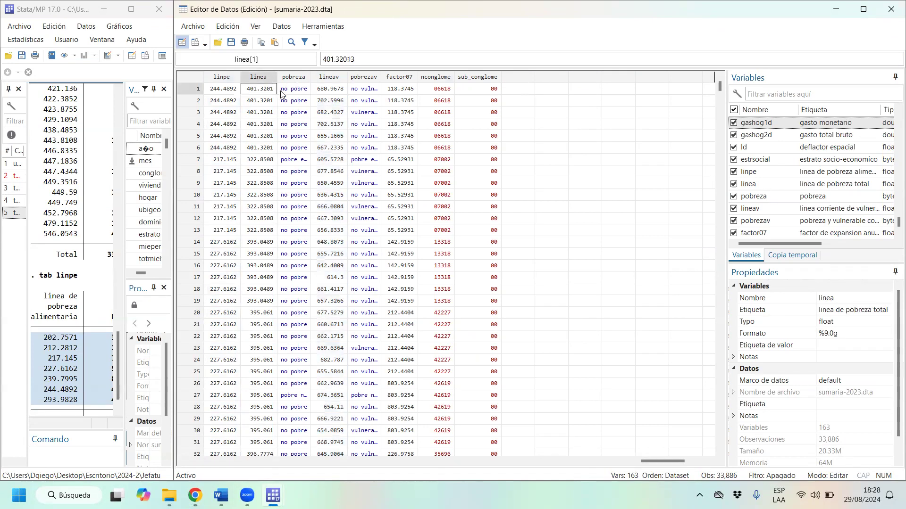
{"action": "left_click", "coordinate": [327, 92]}
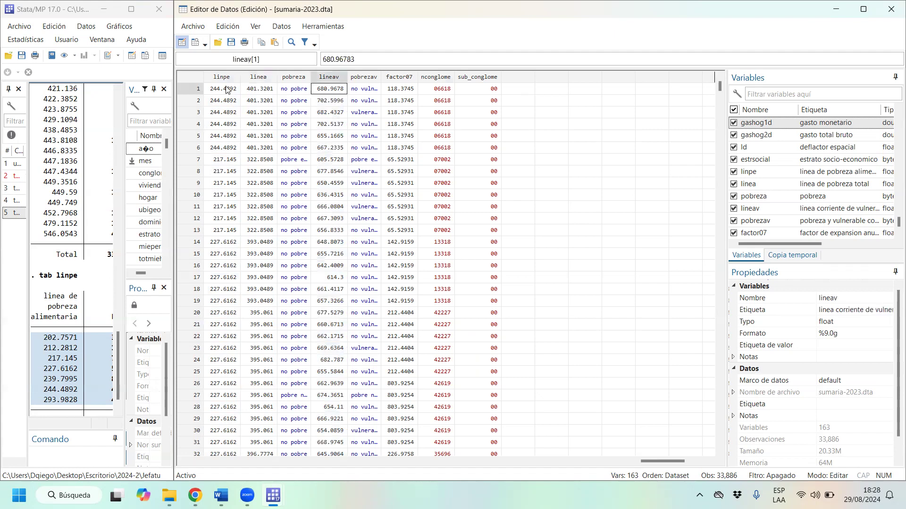
{"action": "left_click", "coordinate": [258, 92]}
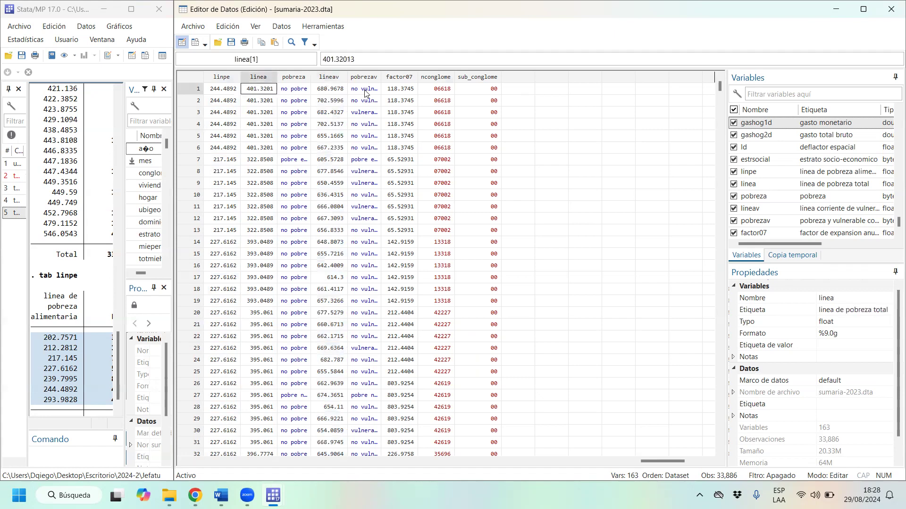
{"action": "left_click", "coordinate": [331, 92]}
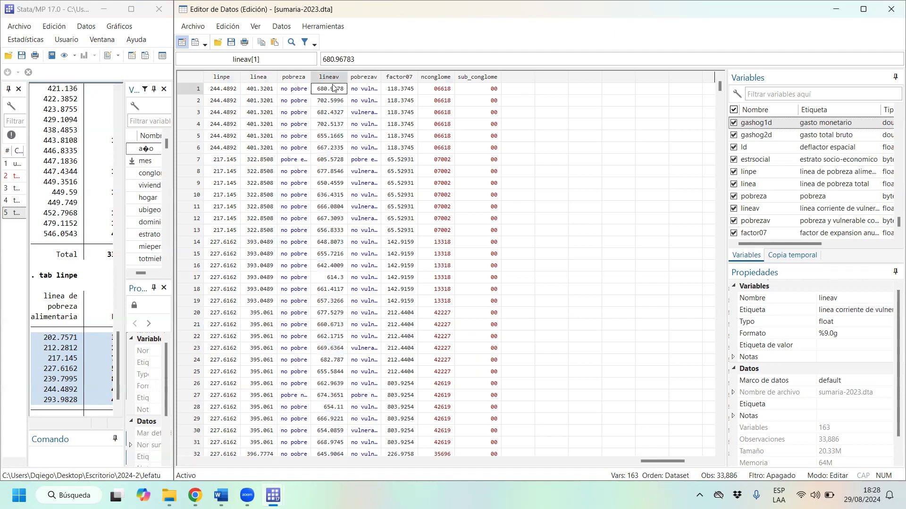
{"action": "left_click", "coordinate": [262, 95]}
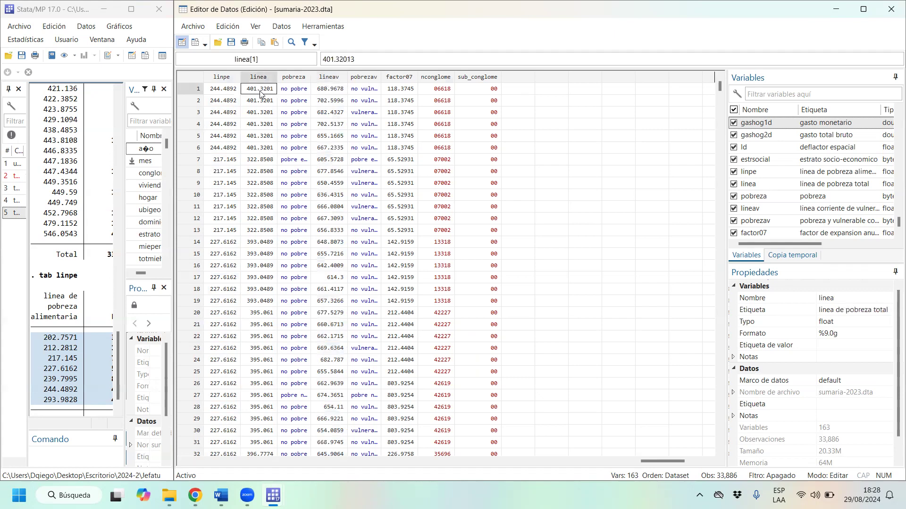
{"action": "left_click", "coordinate": [328, 93]}
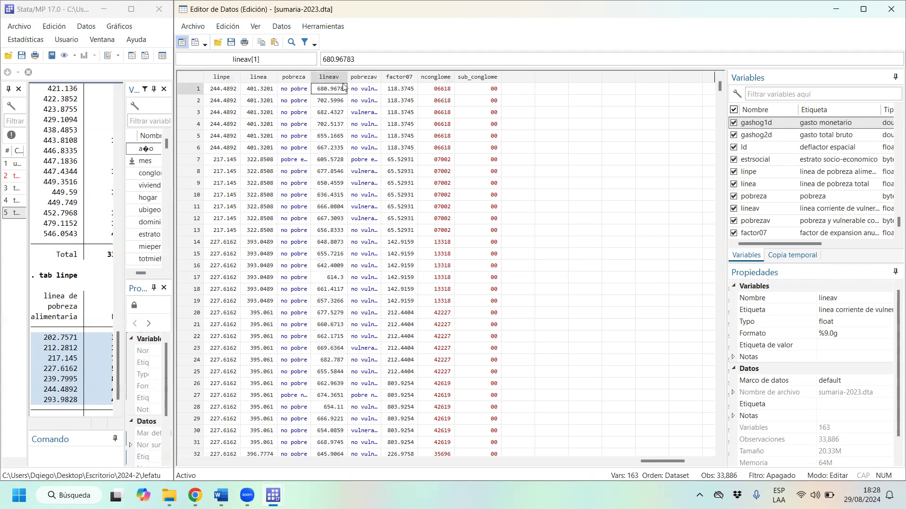
{"action": "left_click", "coordinate": [341, 103]}
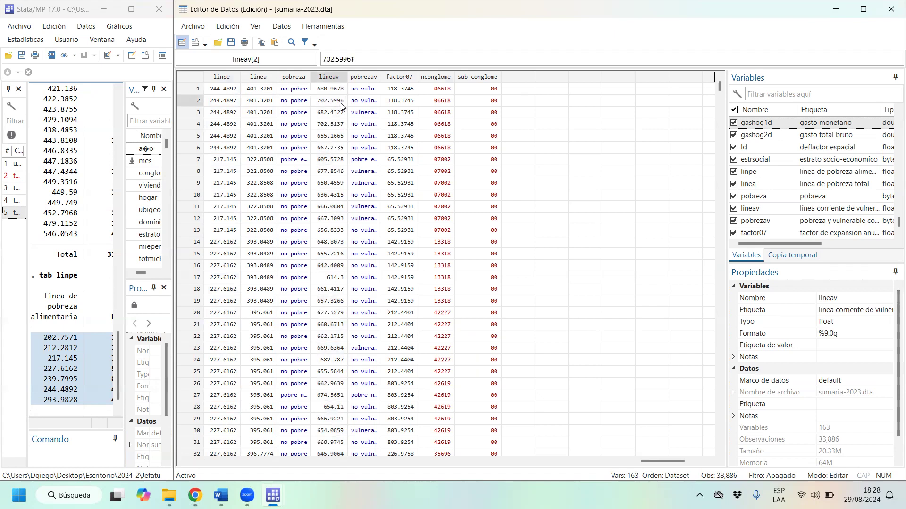
{"action": "left_click", "coordinate": [339, 113]}
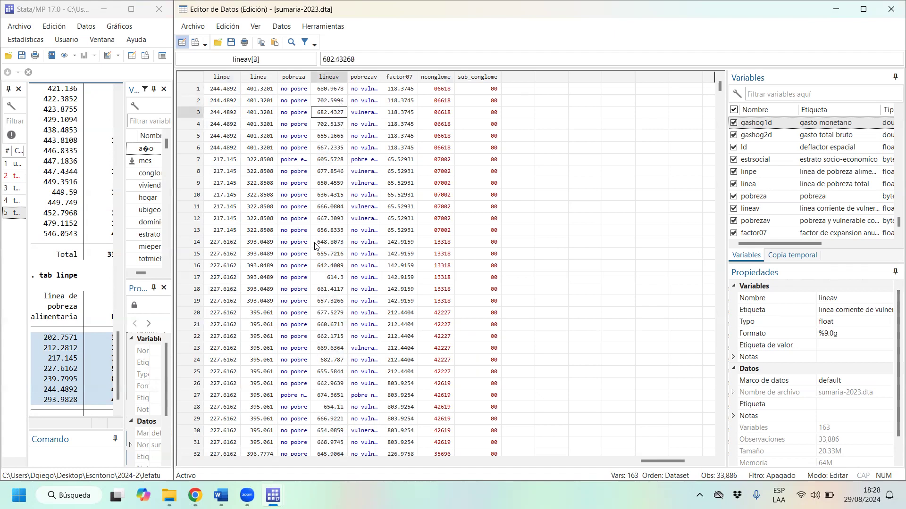
{"action": "left_click", "coordinate": [338, 80]}
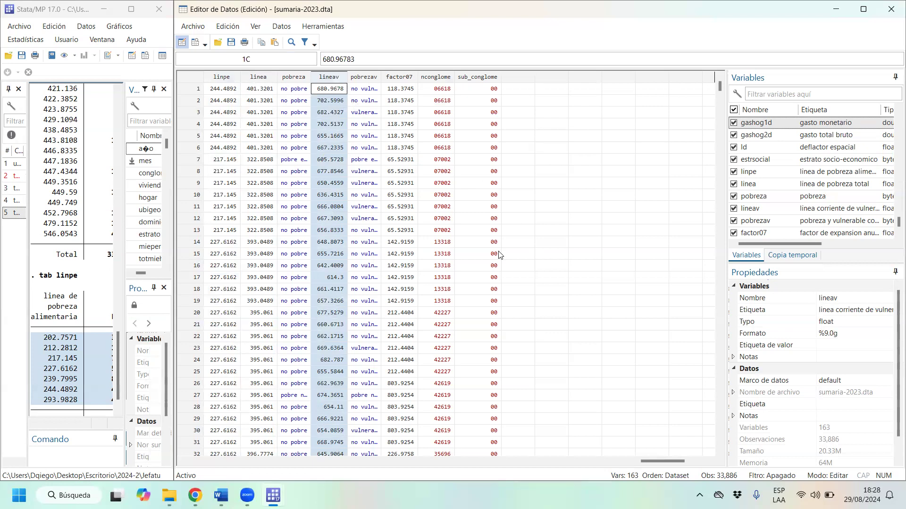
- Move back through the data editor's columns to the household income and expenditure variables and select the gashog2d column
{"action": "left_click", "coordinate": [314, 141]}
{"action": "key", "text": "Left"}
{"action": "key", "text": "Left"}
{"action": "key", "text": "Left"}
{"action": "key", "text": "Left"}
{"action": "key", "text": "Left"}
{"action": "key", "text": "Left"}
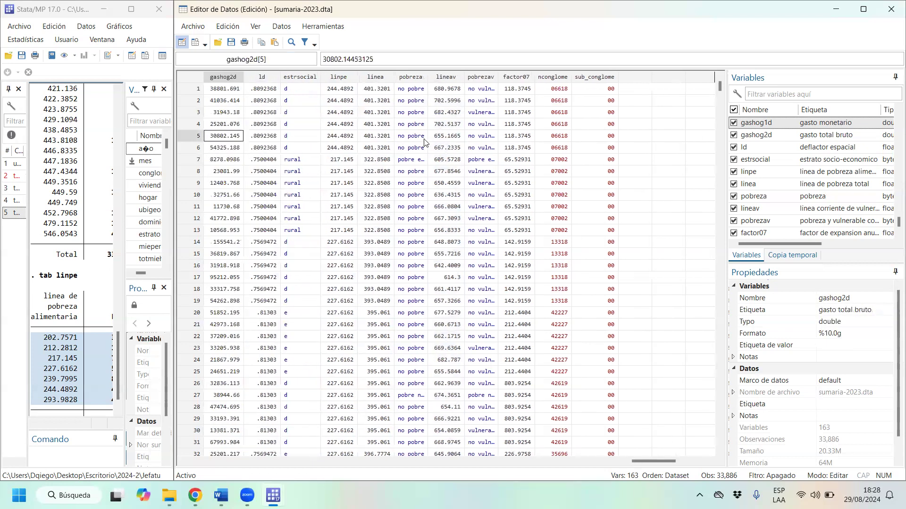
{"action": "key", "text": "Left"}
{"action": "key", "text": "Left"}
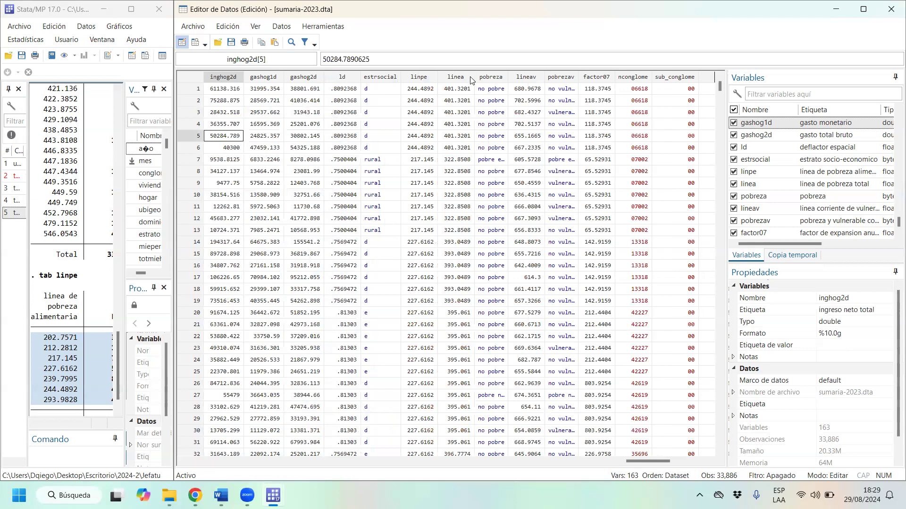
{"action": "left_click", "coordinate": [312, 79]}
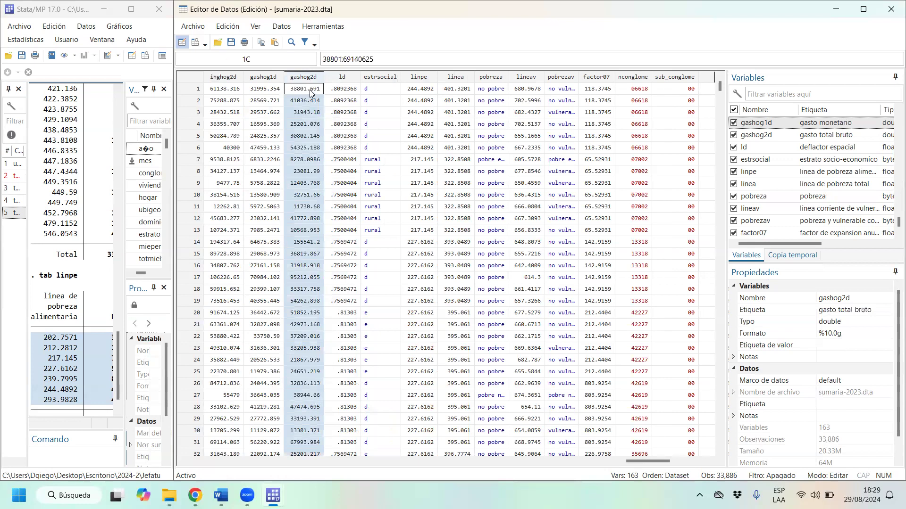
- Compare the labels of gashog1d and gashog2d in the variable list, check the income variables listed above them, and reselect the gashog2d column
{"action": "left_click", "coordinate": [830, 138]}
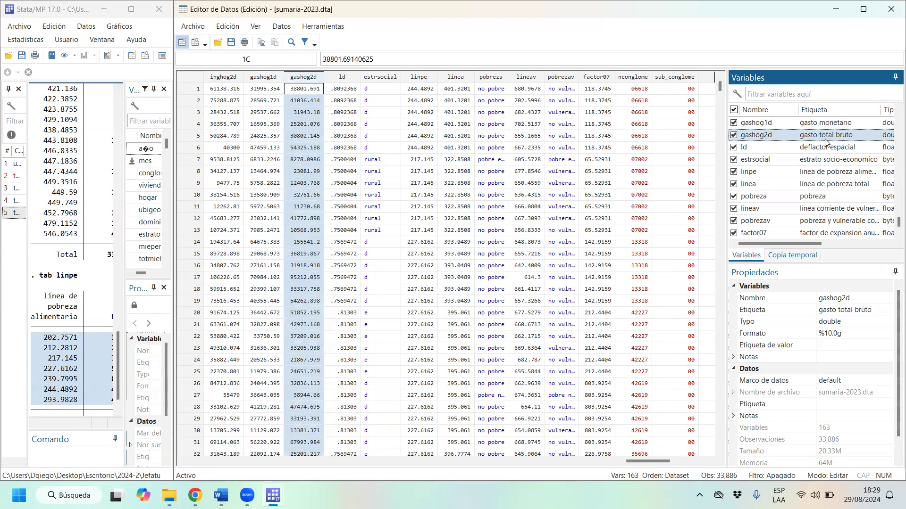
{"action": "left_click", "coordinate": [843, 125]}
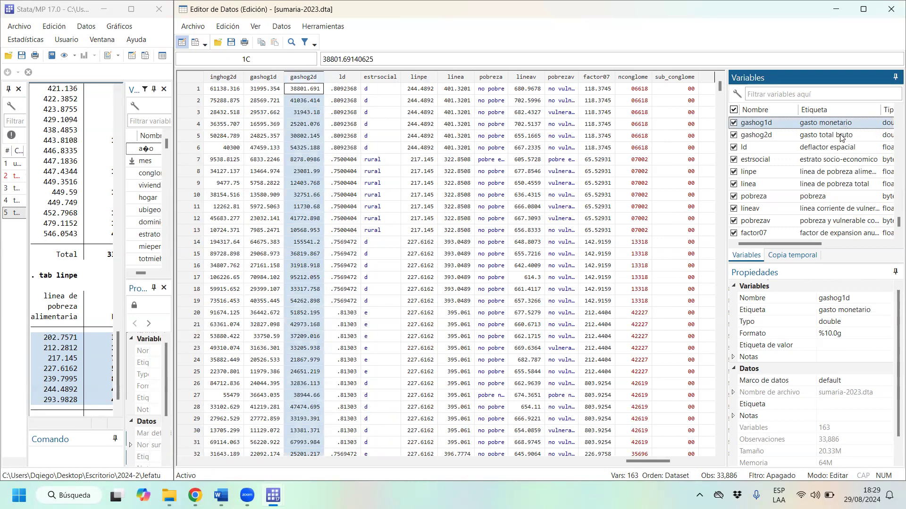
{"action": "left_click", "coordinate": [841, 137]}
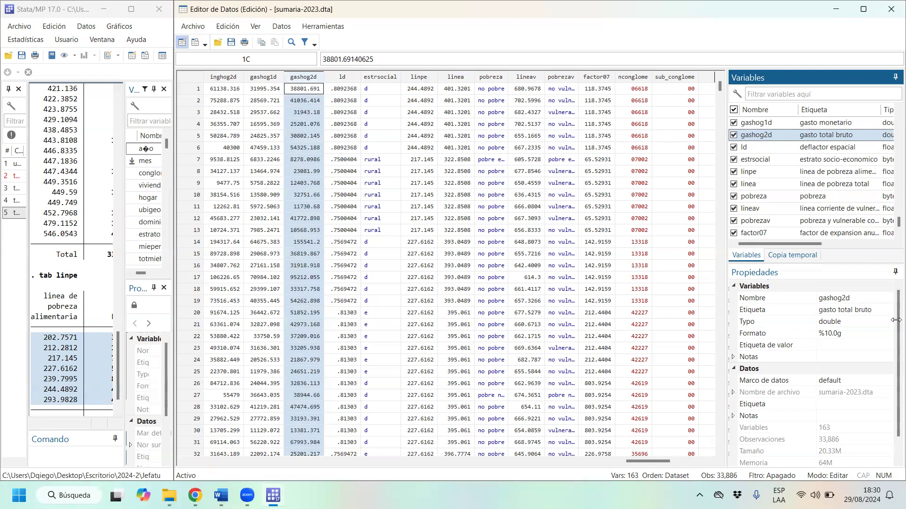
{"action": "scroll", "coordinate": [892, 219], "scroll_direction": "up", "scroll_amount": 1}
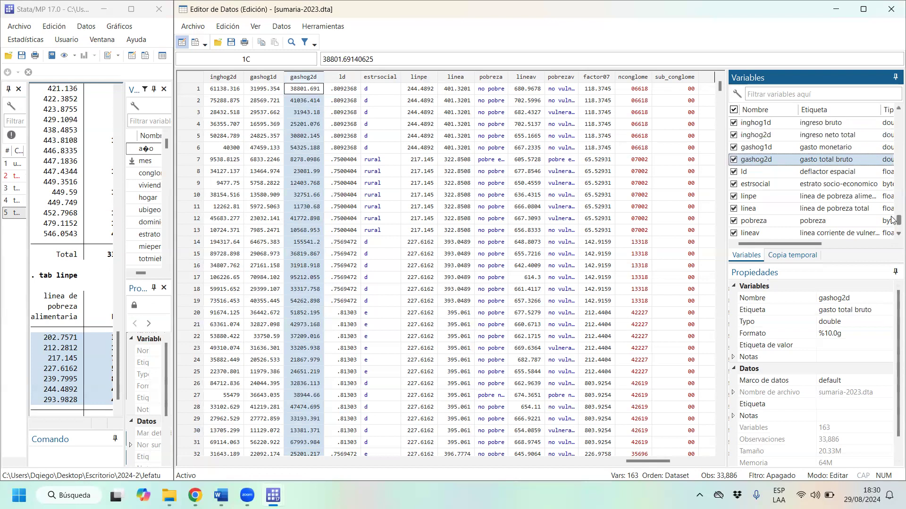
{"action": "scroll", "coordinate": [892, 219], "scroll_direction": "up", "scroll_amount": 1}
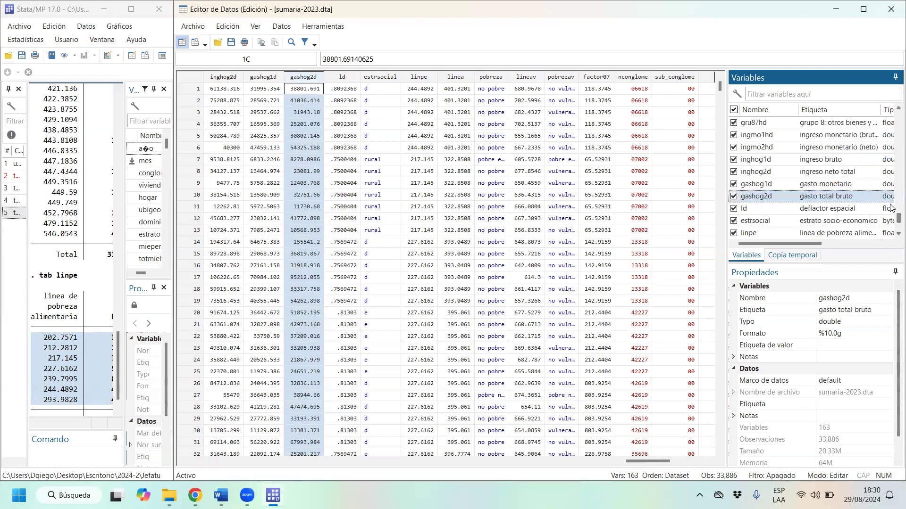
{"action": "left_click", "coordinate": [306, 80]}
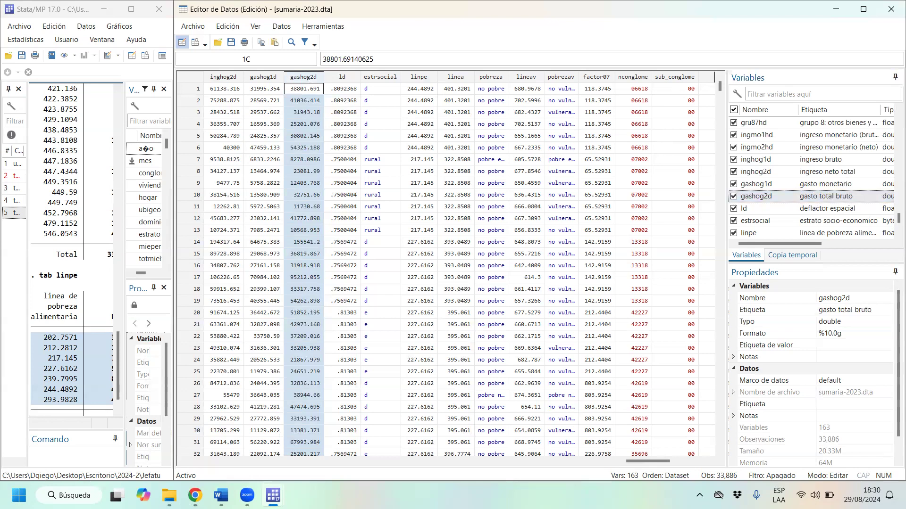
- Reselect the gashog2d column in the data editor and switch to the Chrome window with the poverty line search
{"action": "mouse_move", "coordinate": [195, 495]}
{"action": "left_click", "coordinate": [297, 87]}
{"action": "left_click", "coordinate": [305, 80]}
{"action": "mouse_move", "coordinate": [194, 496]}
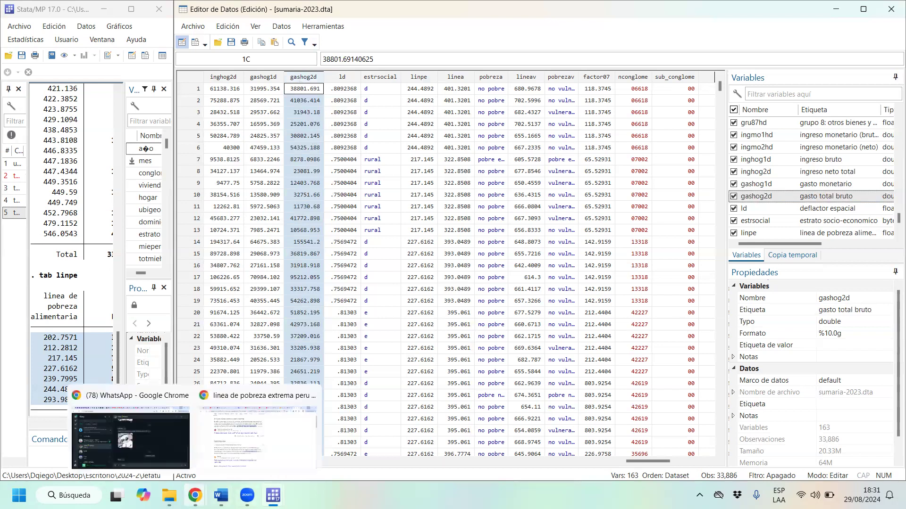
{"action": "left_click", "coordinate": [250, 436]}
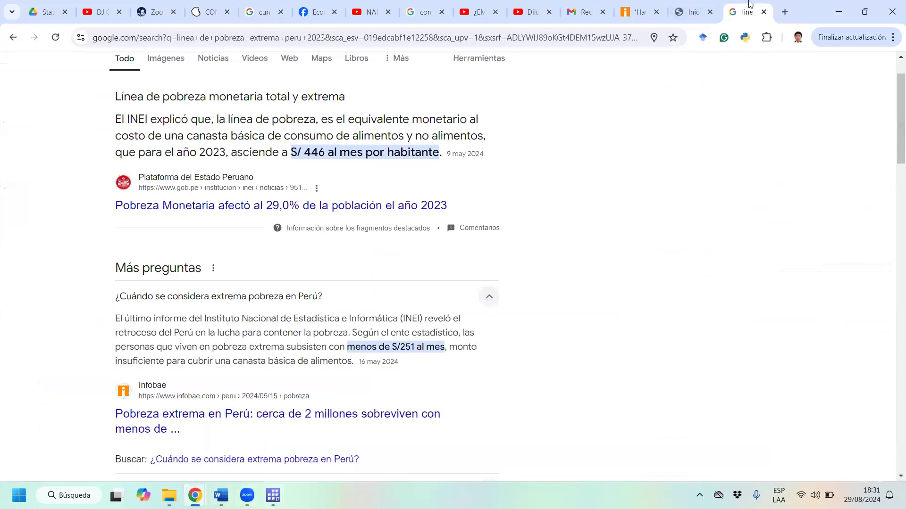
- Search the web for "microdatos inei" in a new tab and open the INEI Microdatos site
{"action": "left_click", "coordinate": [781, 4]}
{"action": "type", "text": "micro"}
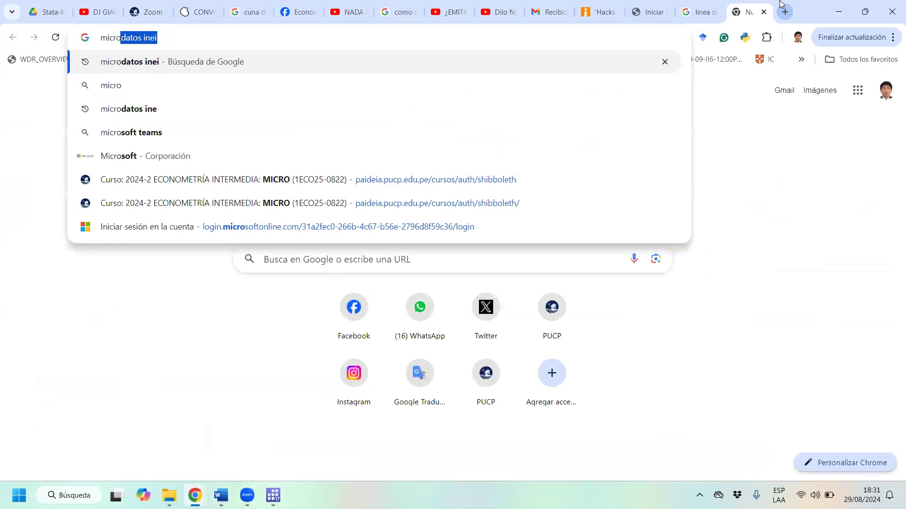
{"action": "type", "text": "datos i"}
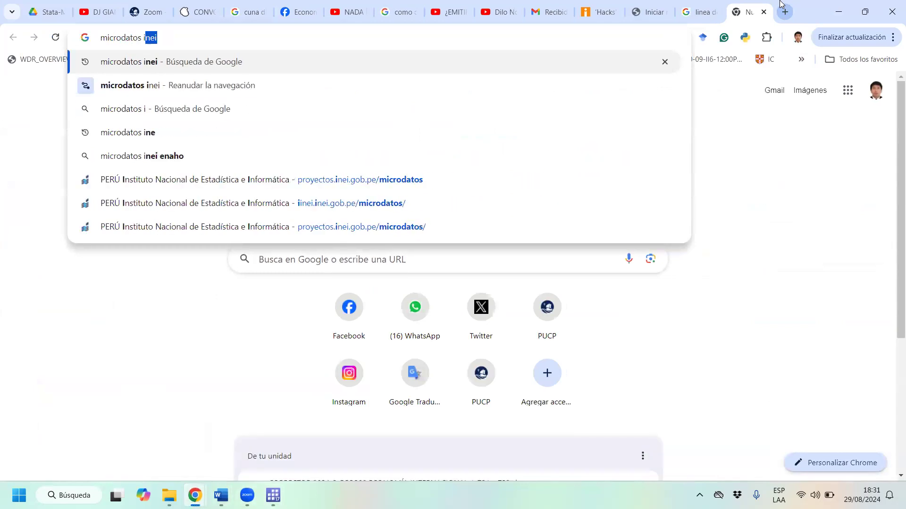
{"action": "type", "text": "nei"}
{"action": "key", "text": "Return"}
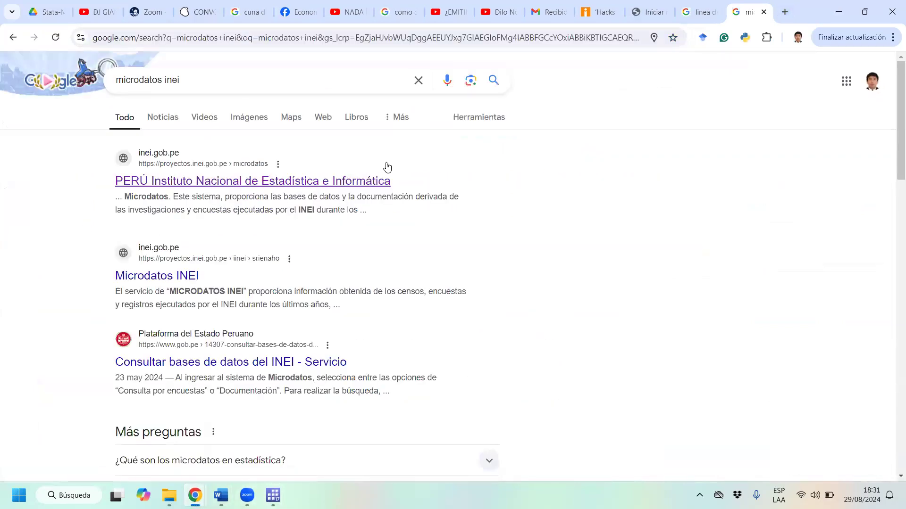
{"action": "left_click", "coordinate": [372, 180]}
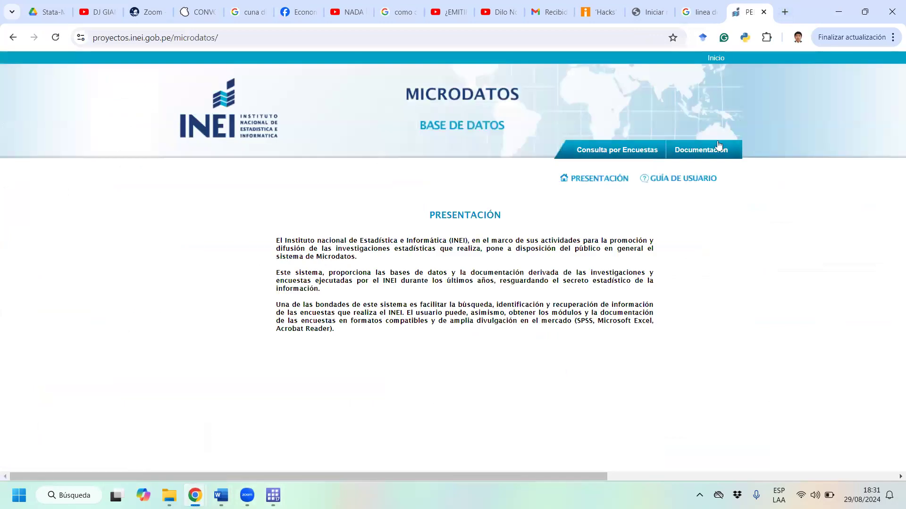
{"action": "left_click", "coordinate": [719, 147]}
{"action": "left_click", "coordinate": [397, 267]}
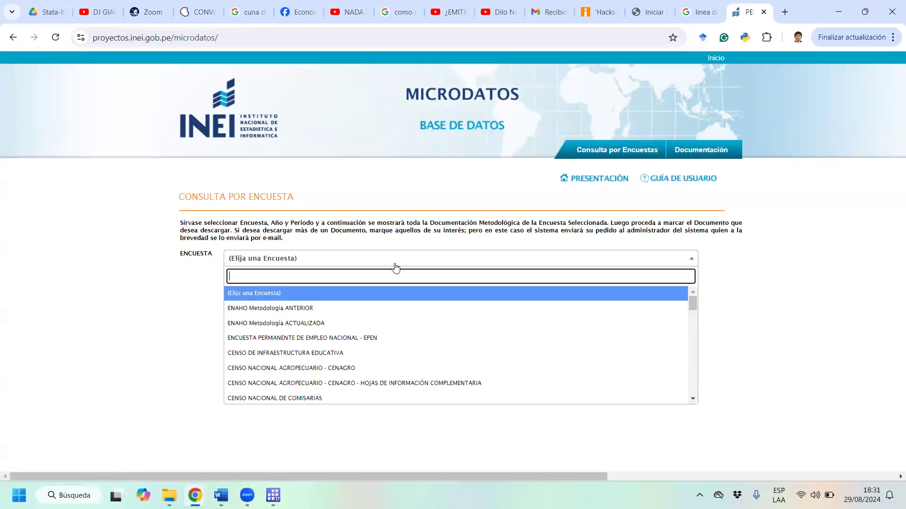
{"action": "left_click", "coordinate": [330, 324]}
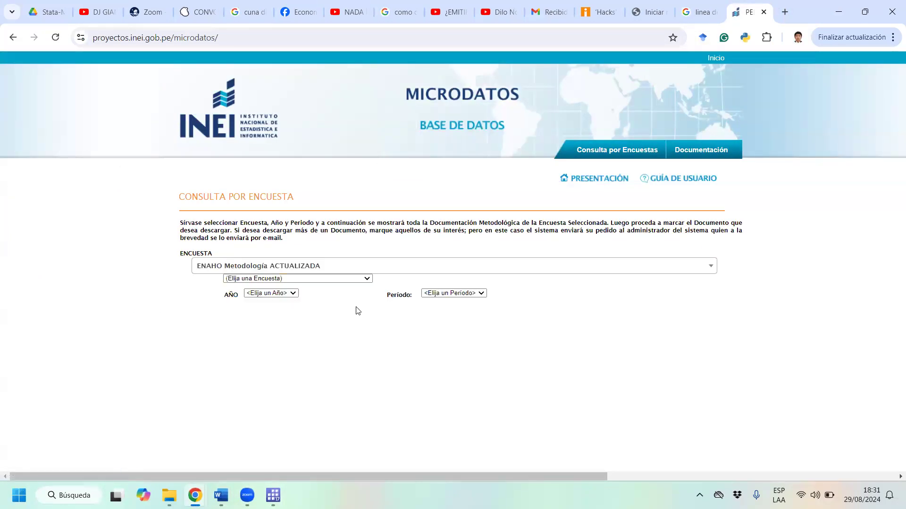
{"action": "left_click", "coordinate": [333, 279]}
{"action": "key", "text": "alt+Tab"}
{"action": "left_click", "coordinate": [169, 496]}
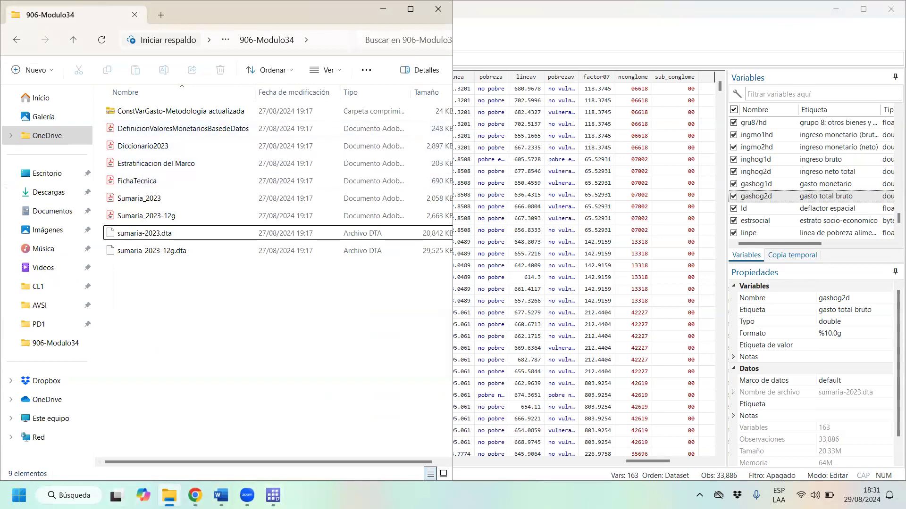
{"action": "mouse_move", "coordinate": [195, 495]}
{"action": "left_click", "coordinate": [259, 432]}
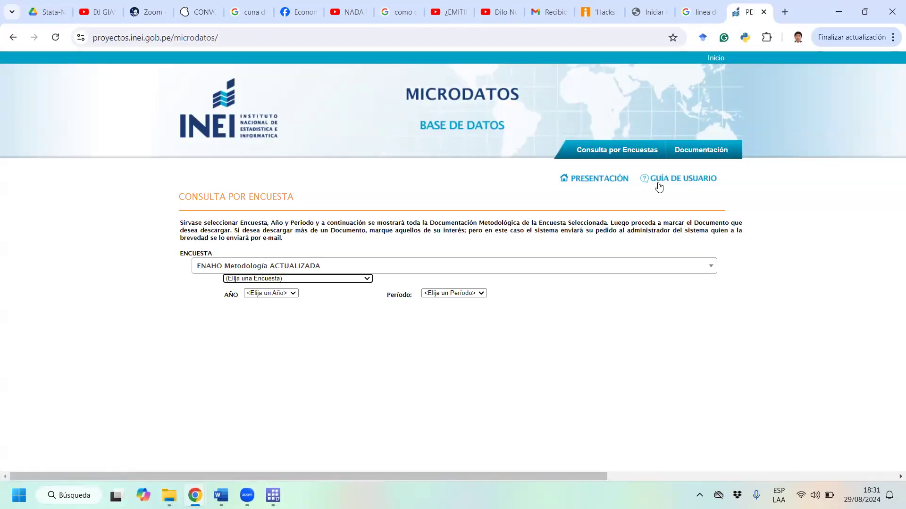
- Open the documentation query and choose ENAHO Metodología ACTUALIZADA with the survey Condiciones de Vida y Pobreza - ENAHO
{"action": "left_click", "coordinate": [723, 148]}
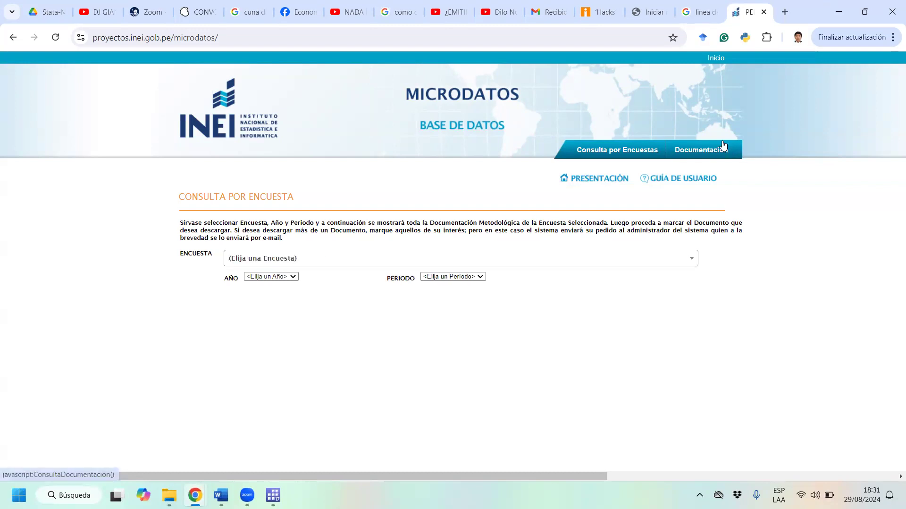
{"action": "left_click", "coordinate": [550, 259]}
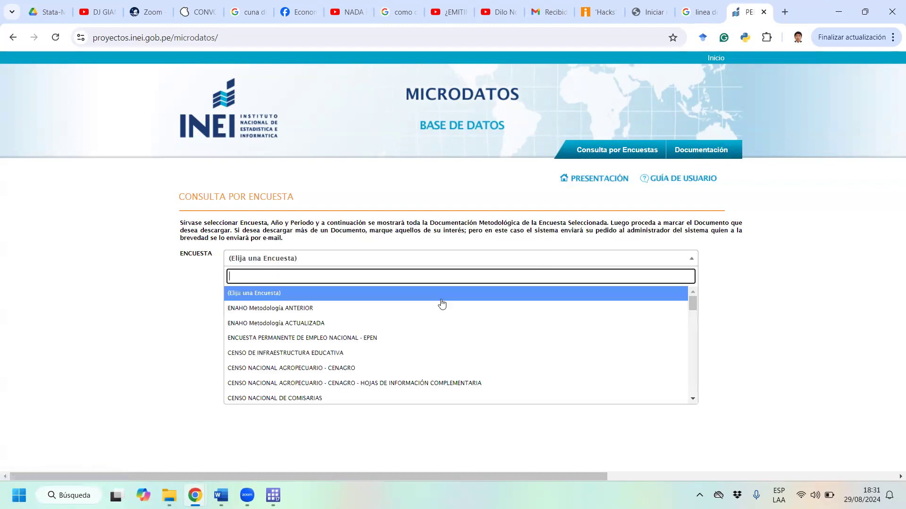
{"action": "left_click", "coordinate": [365, 330]}
{"action": "left_click", "coordinate": [322, 278]}
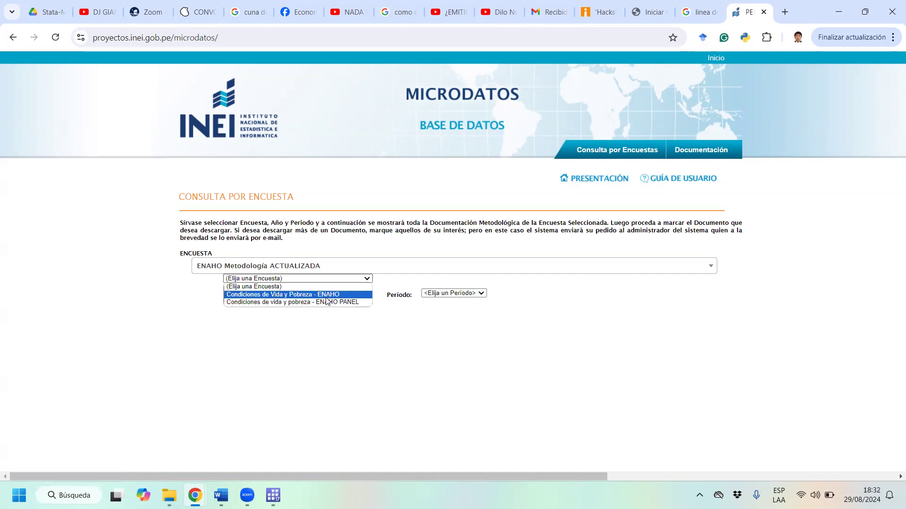
{"action": "left_click", "coordinate": [326, 298]}
- Set the documentation query's year to 2023 and its period to Anual - (Ene-Dic)
{"action": "left_click", "coordinate": [292, 293]}
{"action": "left_click", "coordinate": [292, 293]}
{"action": "left_click", "coordinate": [278, 449]}
{"action": "left_click", "coordinate": [293, 293]}
{"action": "left_click", "coordinate": [287, 437]}
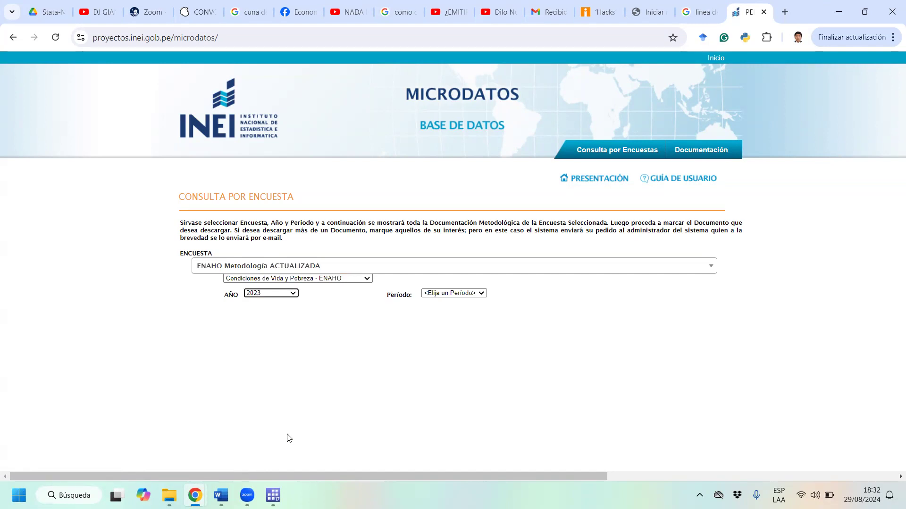
{"action": "left_click", "coordinate": [466, 292]}
{"action": "left_click", "coordinate": [472, 310]}
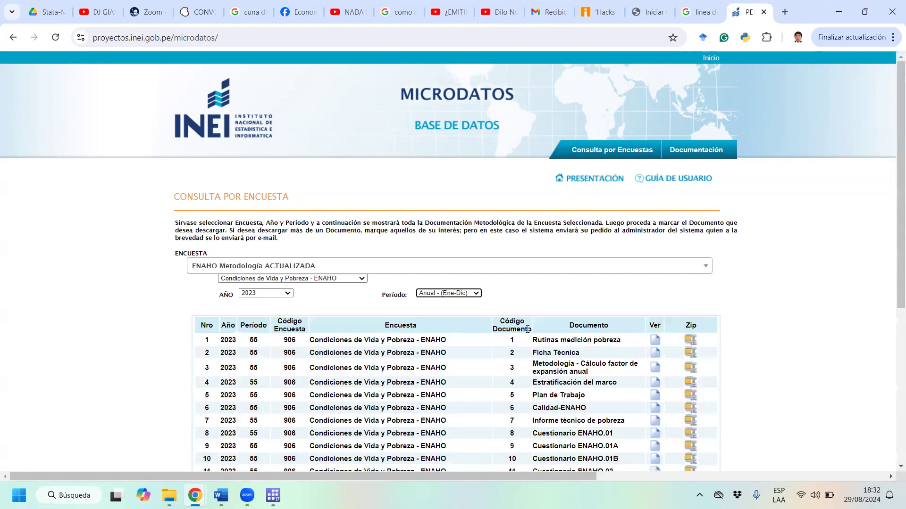
- Examine the questionnaires in the document list by highlighting the rows from Cuestionario ENAHO.01 to Cuestionario ENAHO.04
{"action": "scroll", "coordinate": [527, 329], "scroll_direction": "down", "scroll_amount": 1}
{"action": "scroll", "coordinate": [571, 377], "scroll_direction": "down", "scroll_amount": 1}
{"action": "left_click_drag", "start_coordinate": [536, 315], "coordinate": [705, 369]}
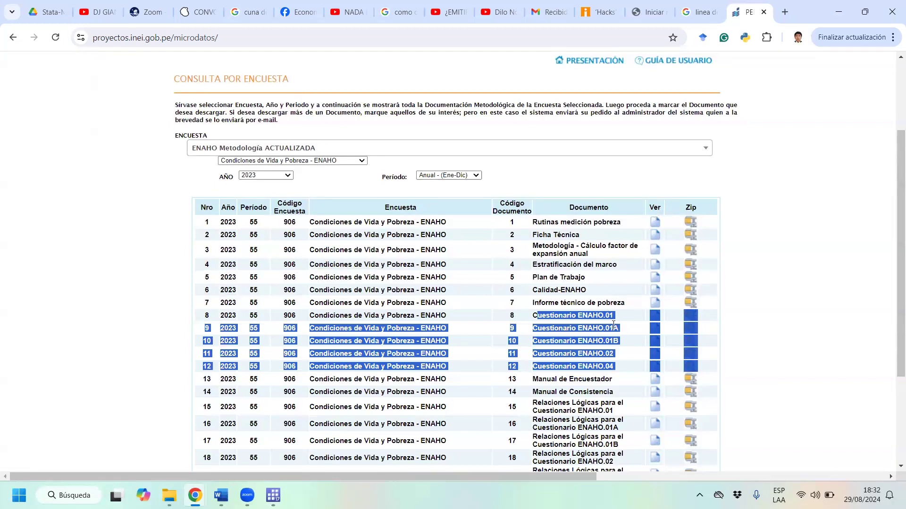
{"action": "left_click", "coordinate": [793, 328]}
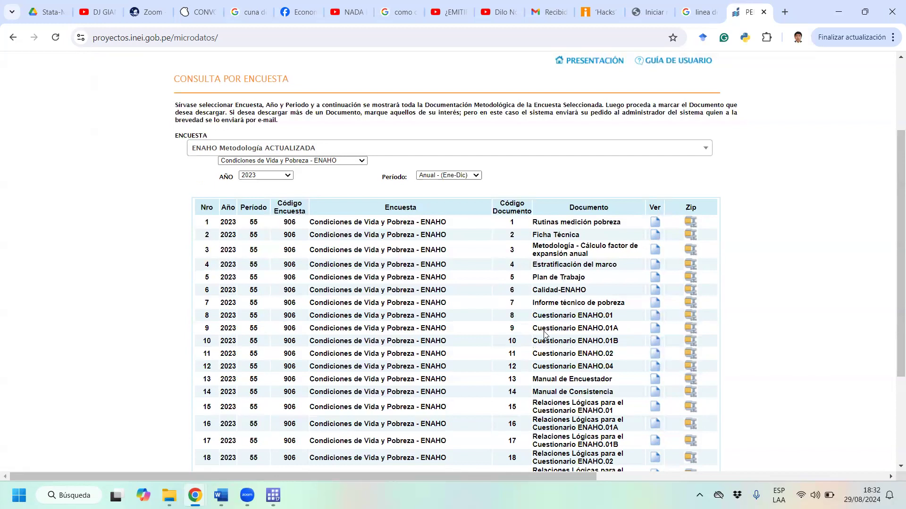
{"action": "left_click_drag", "start_coordinate": [533, 314], "coordinate": [710, 366]}
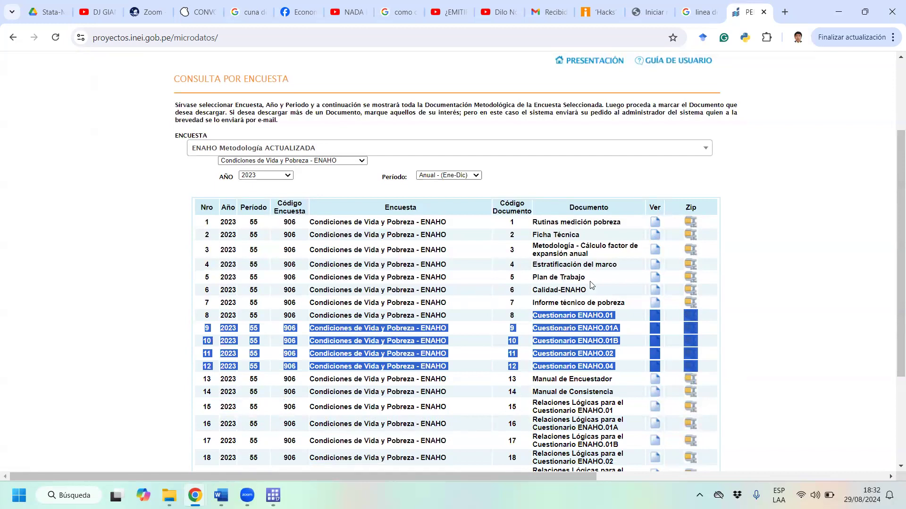
{"action": "left_click", "coordinate": [735, 346]}
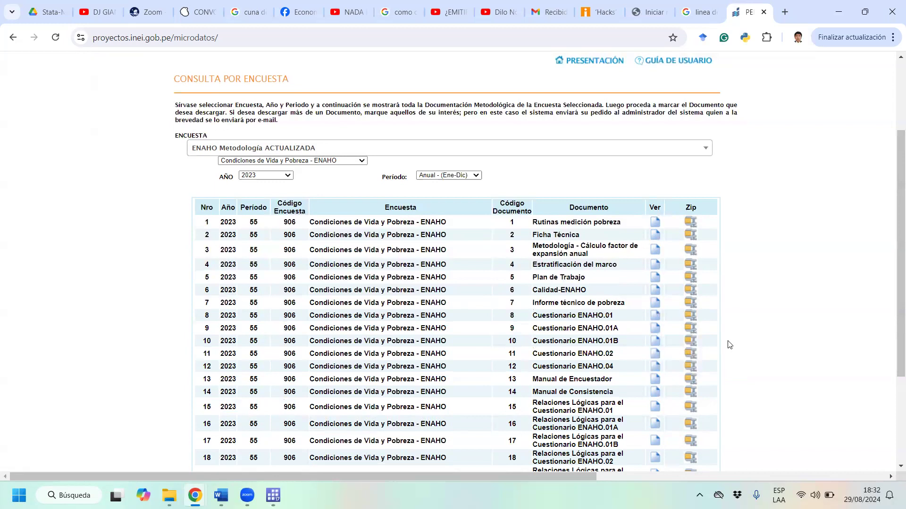
- Download the zip of Cuestionario ENAHO.01 as 8_CUESTIONARIO-ENAHO01 into Descargas and open the PDF inside it
{"action": "left_click", "coordinate": [691, 316]}
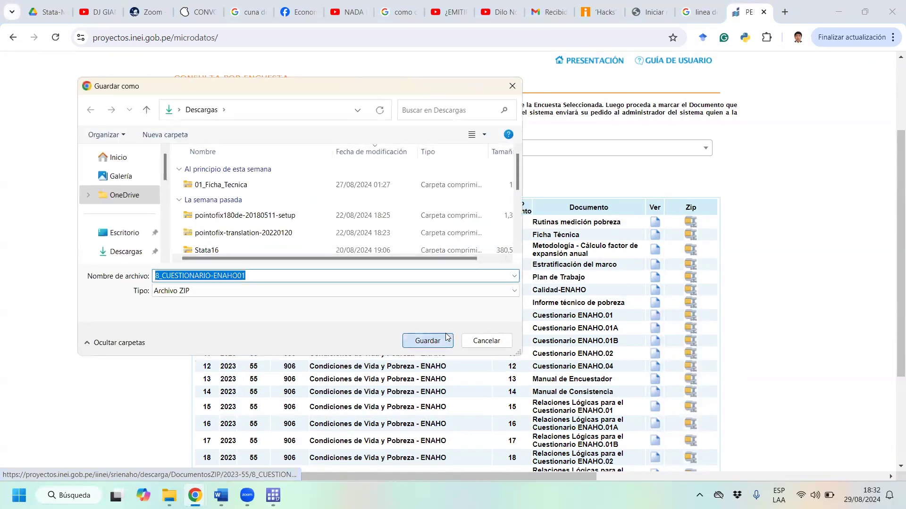
{"action": "left_click", "coordinate": [442, 345]}
{"action": "left_click", "coordinate": [776, 36]}
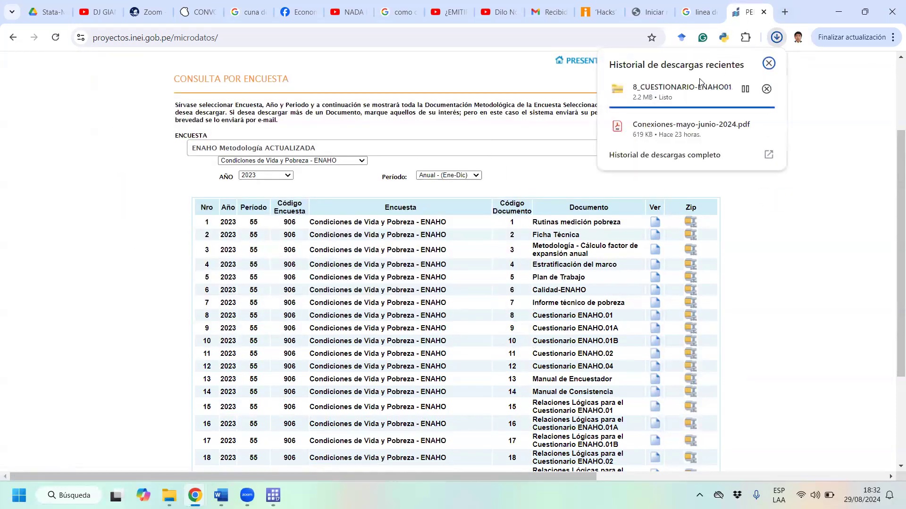
{"action": "left_click", "coordinate": [662, 96]}
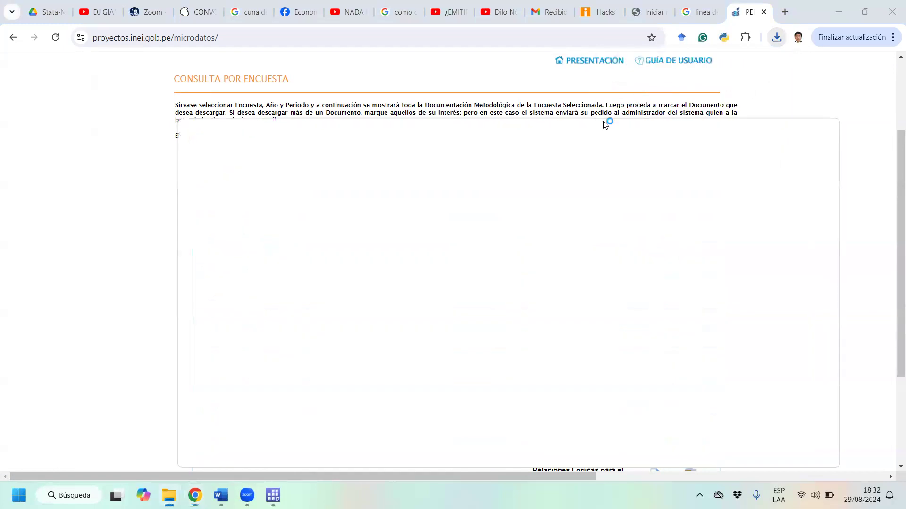
{"action": "left_click", "coordinate": [336, 235]}
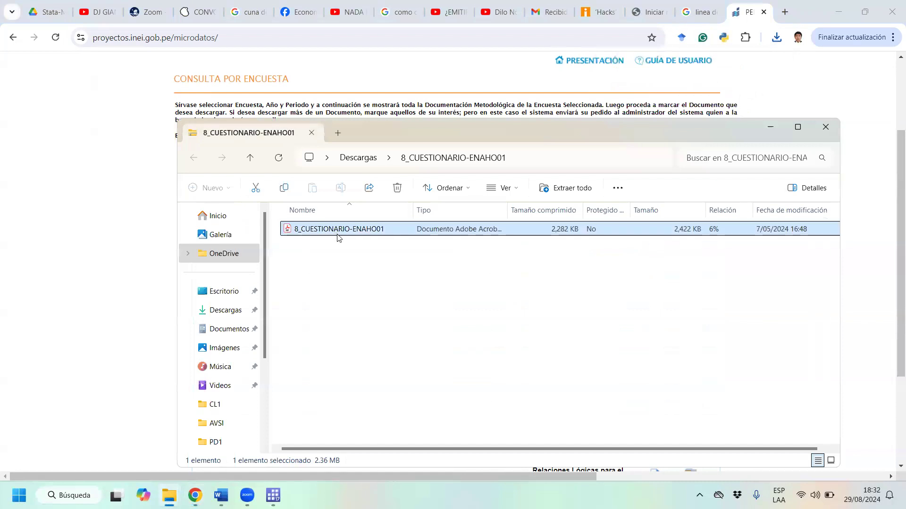
{"action": "double_click", "coordinate": [338, 236]}
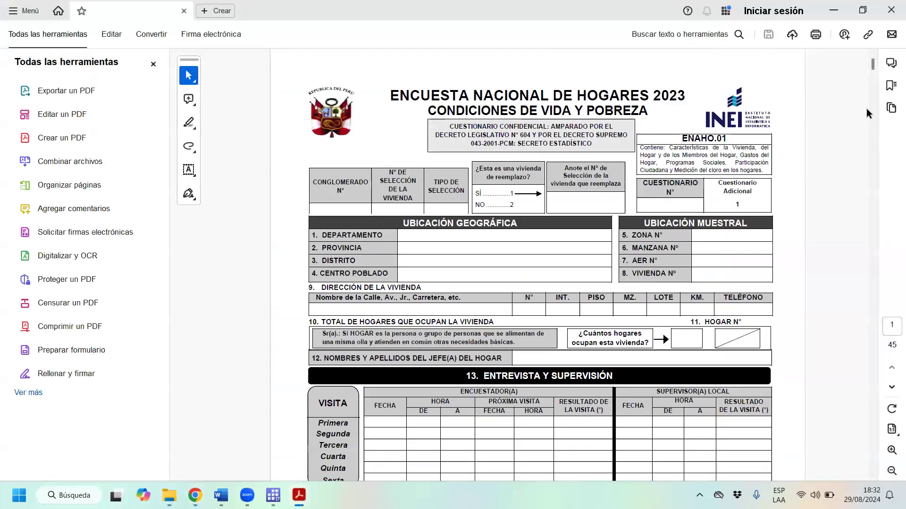
- Find chapter 600, Gastos del Hogar, in the questionnaire and highlight its heading
{"action": "left_click_drag", "start_coordinate": [873, 64], "coordinate": [875, 66]}
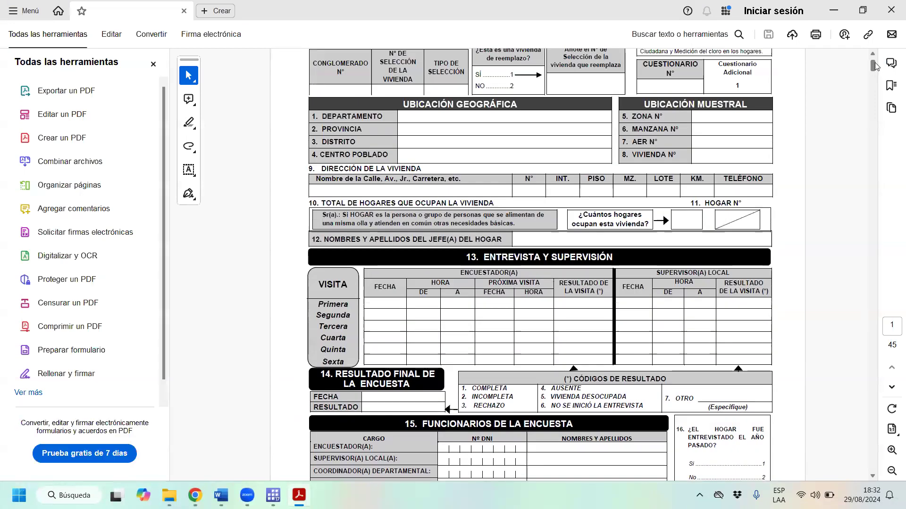
{"action": "left_click_drag", "start_coordinate": [875, 63], "coordinate": [886, 130]}
{"action": "scroll", "coordinate": [375, 107], "scroll_direction": "up", "scroll_amount": 7}
{"action": "scroll", "coordinate": [450, 239], "scroll_direction": "down", "scroll_amount": 1}
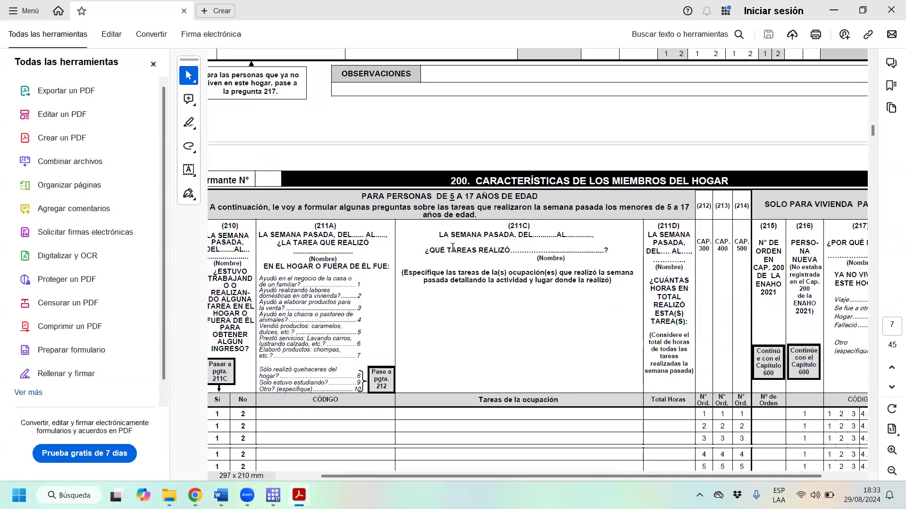
{"action": "scroll", "coordinate": [461, 281], "scroll_direction": "down", "scroll_amount": 3}
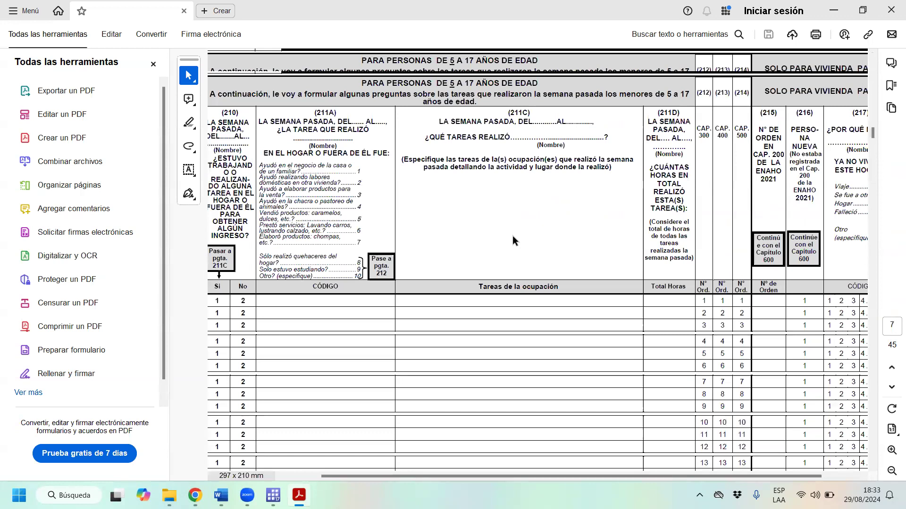
{"action": "scroll", "coordinate": [517, 293], "scroll_direction": "down", "scroll_amount": 7}
{"action": "left_click_drag", "start_coordinate": [424, 332], "coordinate": [560, 333]}
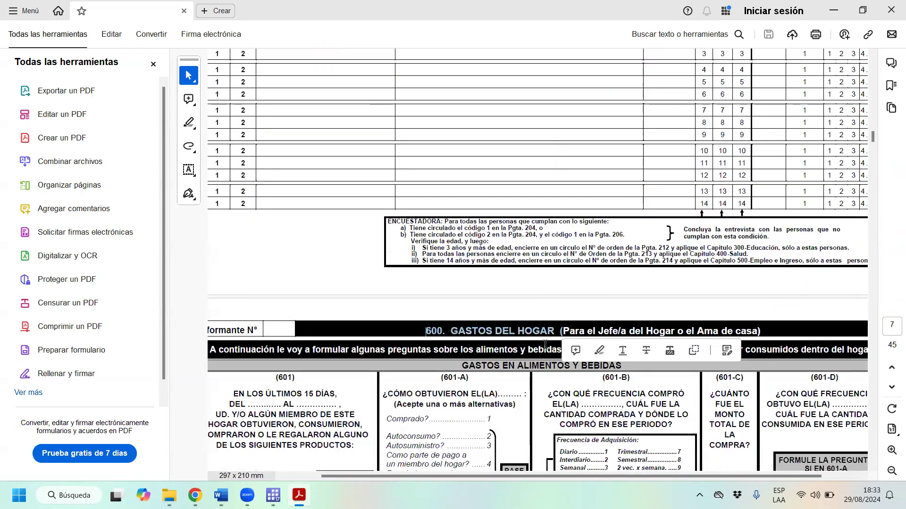
- Examine the bread products listed under question 601, from Pan Corriente o Común to Pan de Yema
{"action": "scroll", "coordinate": [544, 344], "scroll_direction": "down", "scroll_amount": 3}
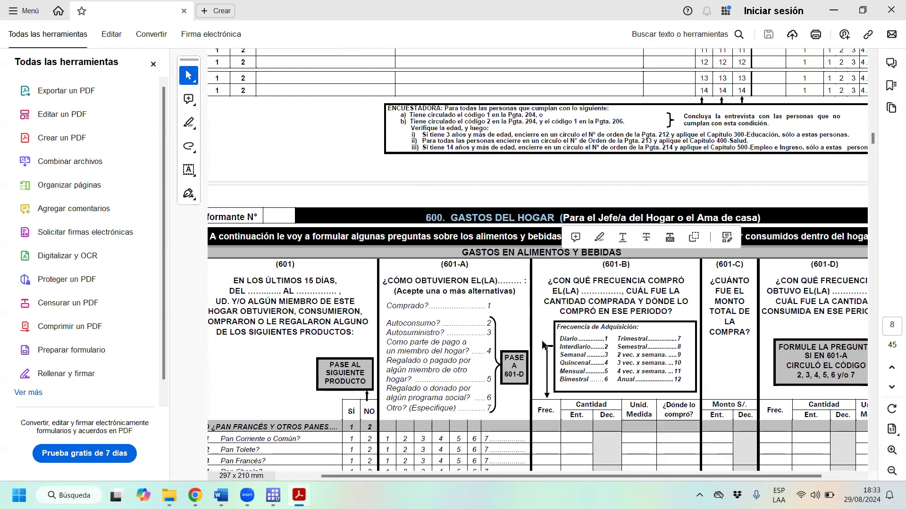
{"action": "scroll", "coordinate": [223, 415], "scroll_direction": "down", "scroll_amount": 1}
{"action": "scroll", "coordinate": [228, 392], "scroll_direction": "down", "scroll_amount": 1}
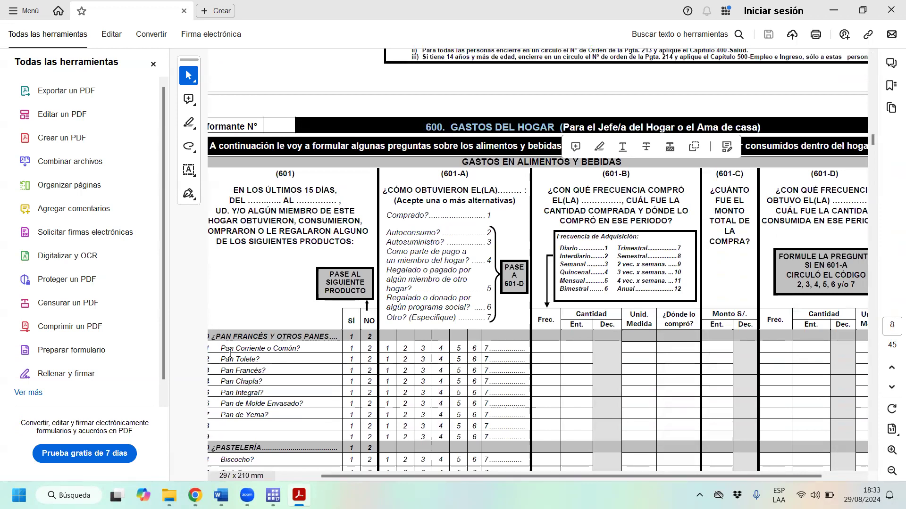
{"action": "left_click_drag", "start_coordinate": [220, 349], "coordinate": [300, 349]}
{"action": "double_click", "coordinate": [251, 362]}
{"action": "double_click", "coordinate": [242, 372]}
{"action": "left_click_drag", "start_coordinate": [237, 381], "coordinate": [231, 410]}
{"action": "left_click", "coordinate": [238, 396]}
{"action": "left_click", "coordinate": [230, 410]}
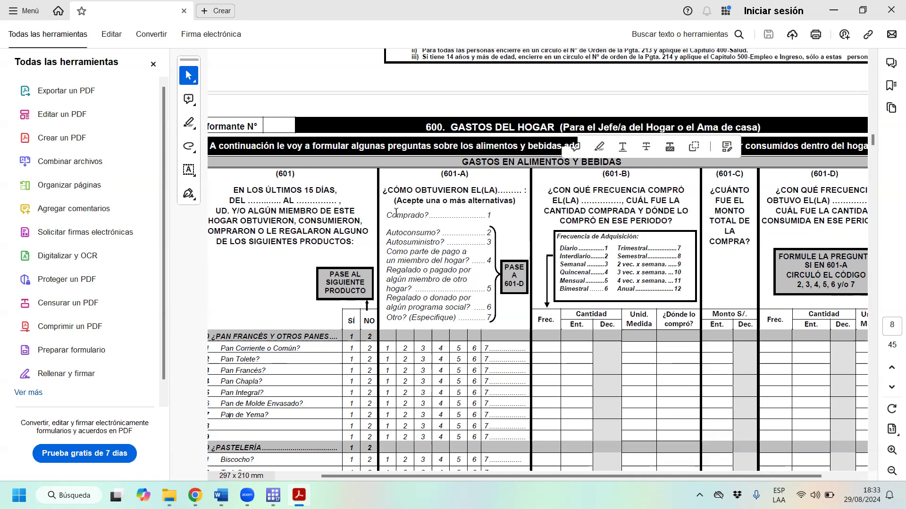
- Compare the ways of obtaining a product in question 601-A, highlighting Comprado and the payment and gift options
{"action": "left_click_drag", "start_coordinate": [386, 216], "coordinate": [498, 213]}
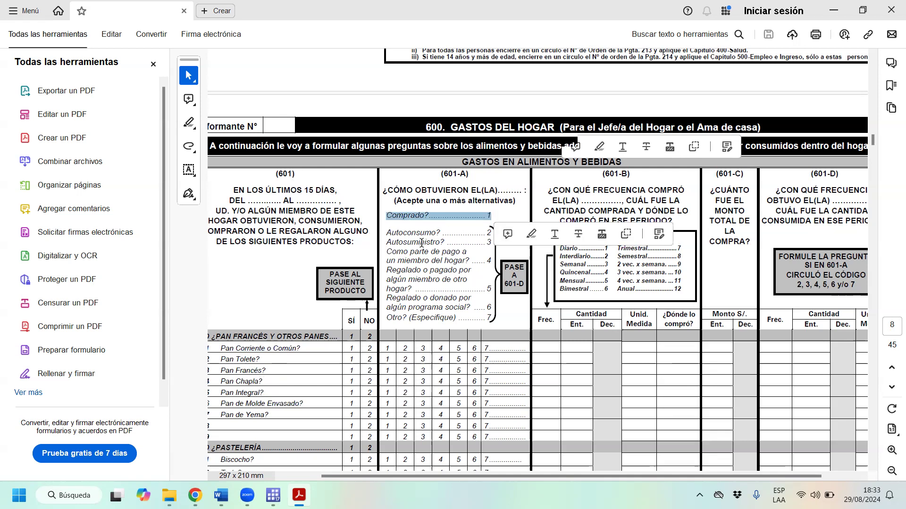
{"action": "left_click_drag", "start_coordinate": [442, 253], "coordinate": [467, 288]}
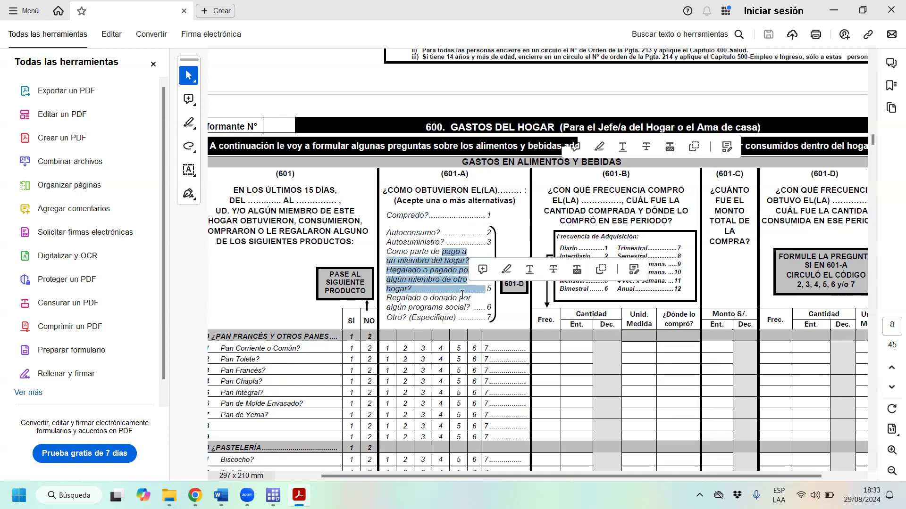
{"action": "left_click", "coordinate": [434, 246]}
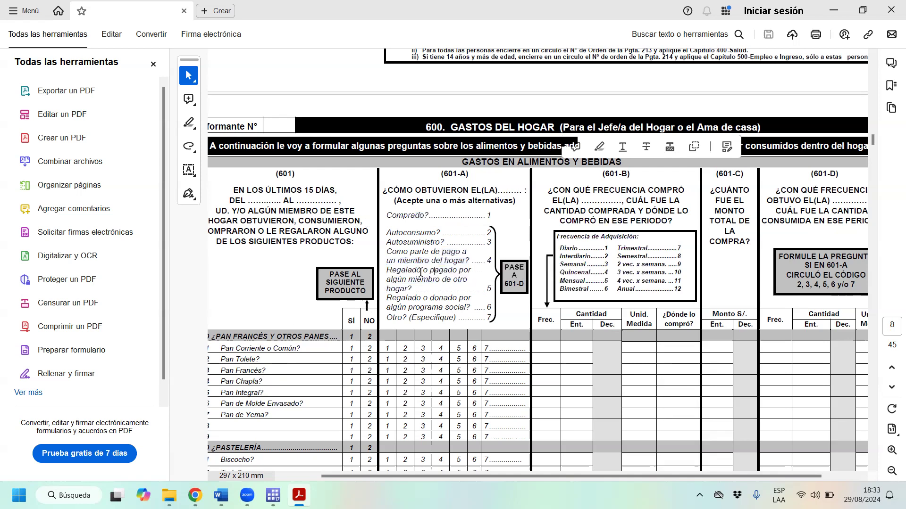
{"action": "left_click_drag", "start_coordinate": [388, 217], "coordinate": [471, 216]}
{"action": "left_click", "coordinate": [409, 217]}
{"action": "left_click_drag", "start_coordinate": [386, 218], "coordinate": [491, 215]}
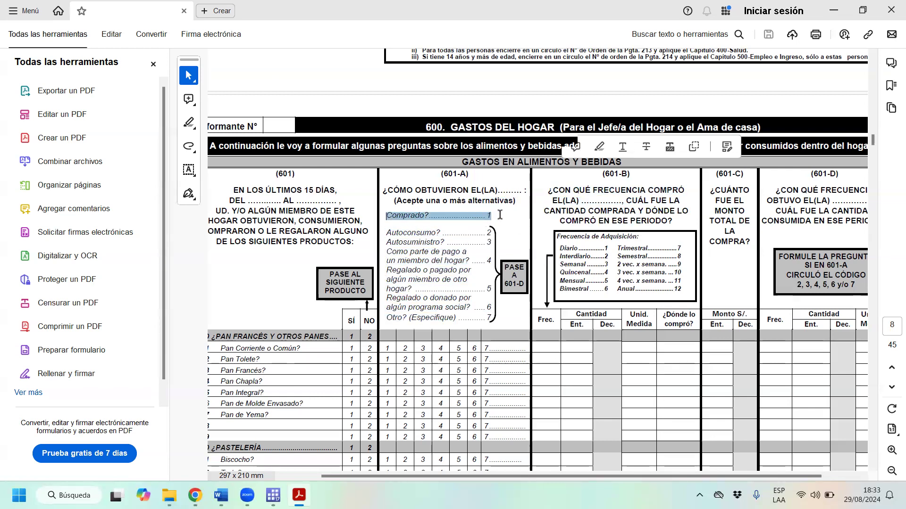
- Highlight Autoconsumo, Autosuministro and Como parte de pago a un miembro del hogar one after another in question 601-A
{"action": "left_click_drag", "start_coordinate": [386, 232], "coordinate": [491, 230]}
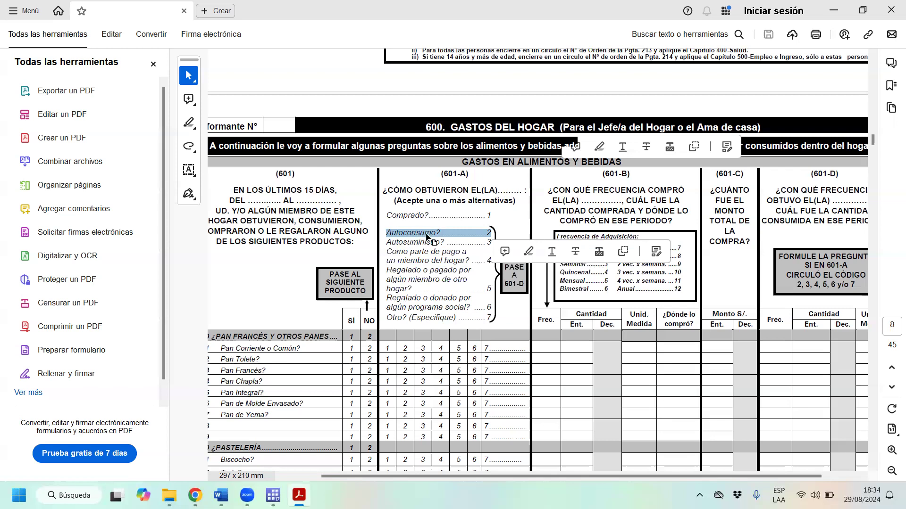
{"action": "left_click", "coordinate": [408, 251]}
{"action": "left_click_drag", "start_coordinate": [387, 242], "coordinate": [492, 243]}
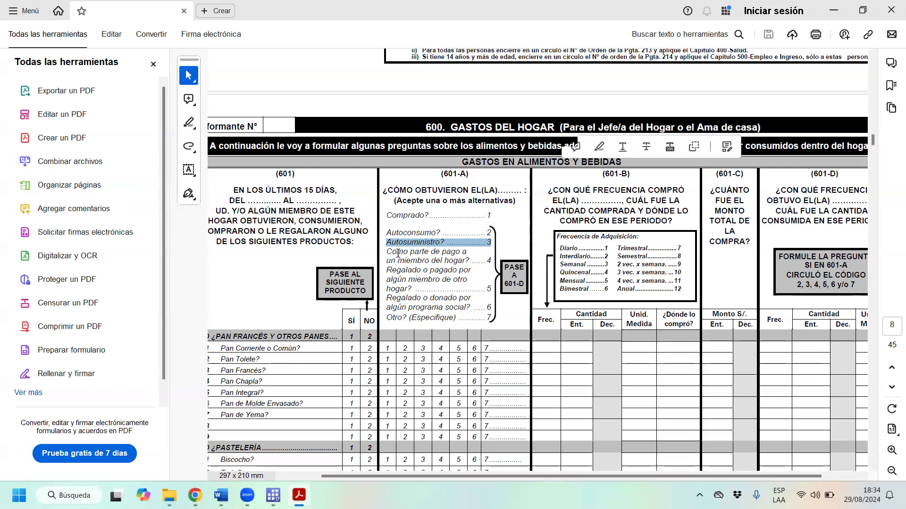
{"action": "left_click", "coordinate": [418, 256]}
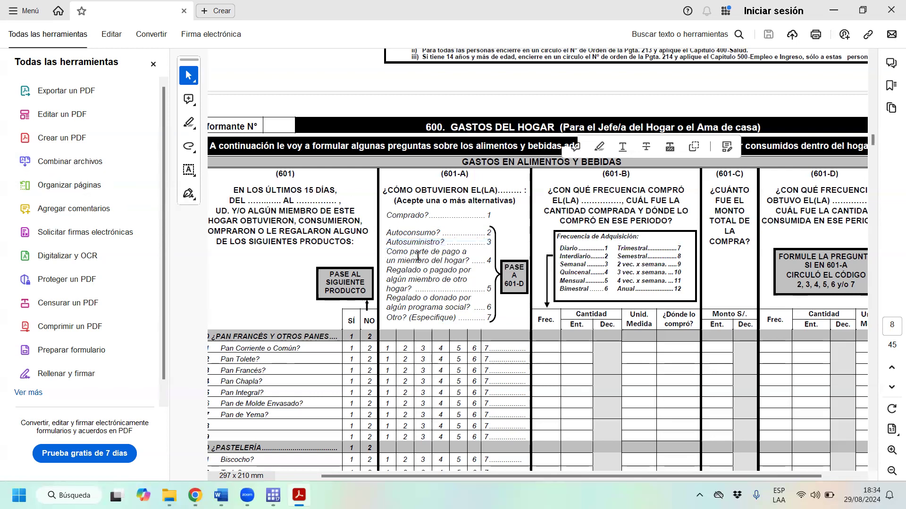
{"action": "left_click_drag", "start_coordinate": [417, 256], "coordinate": [489, 262]}
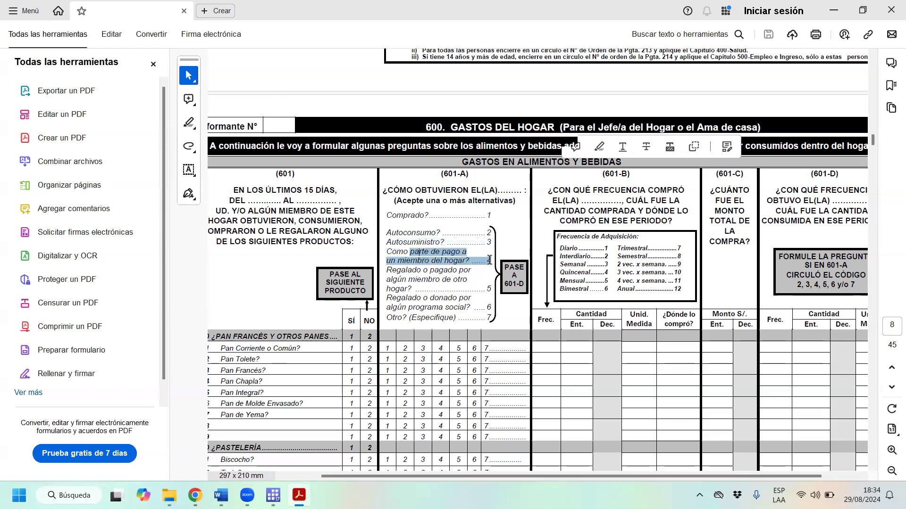
{"action": "left_click_drag", "start_coordinate": [489, 260], "coordinate": [486, 263]}
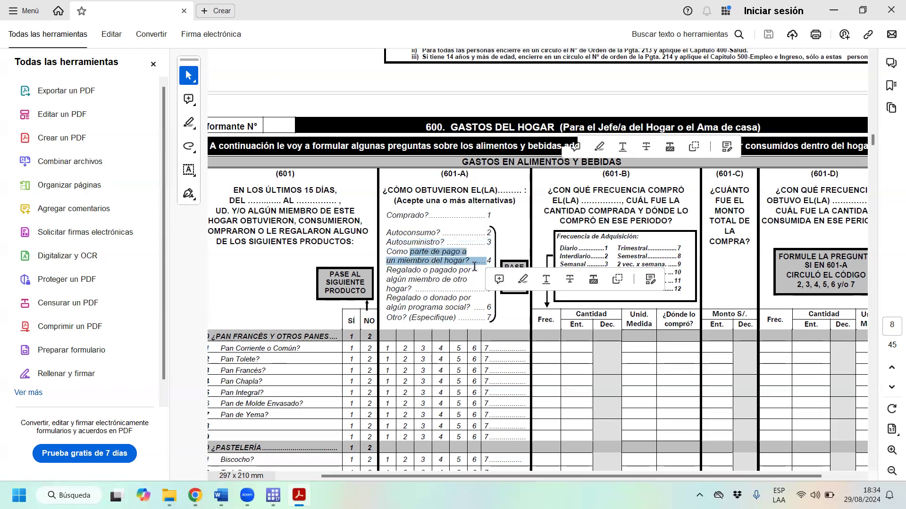
{"action": "mouse_move", "coordinate": [390, 248]}
{"action": "left_mouse_down"}
{"action": "mouse_move", "coordinate": [488, 260]}
{"action": "mouse_move", "coordinate": [497, 246]}
{"action": "left_mouse_up"}
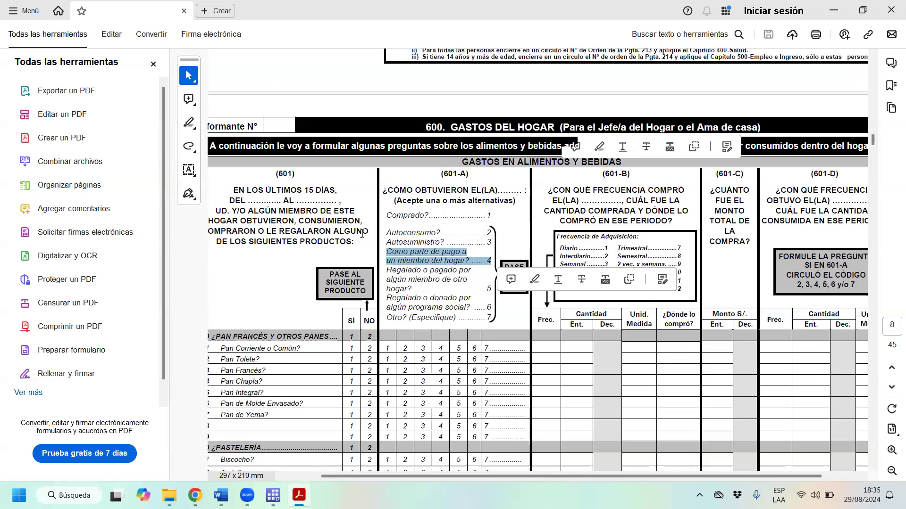
- Highlight the option for gifts from another household member, then Regalado o donado por algún programa social and Otro in question 601-A
{"action": "left_click_drag", "start_coordinate": [387, 270], "coordinate": [487, 284]}
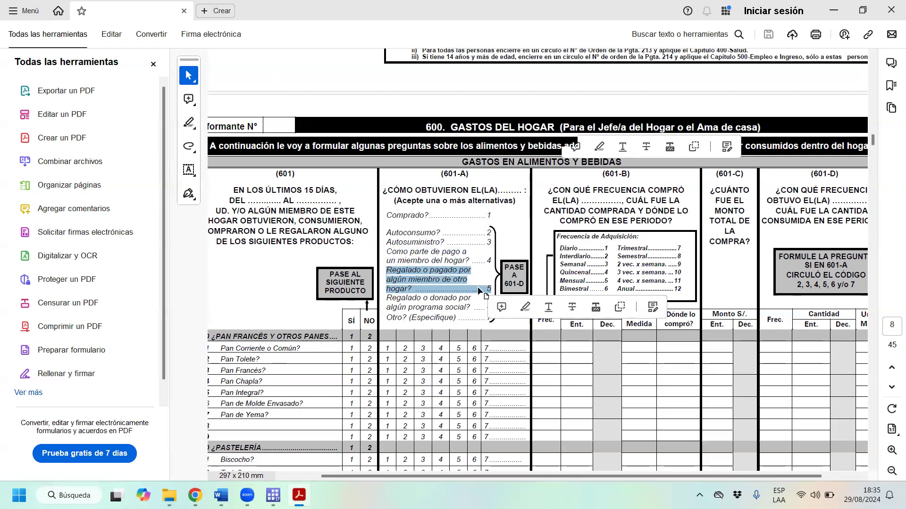
{"action": "left_click", "coordinate": [416, 303]}
{"action": "mouse_move", "coordinate": [384, 299]}
{"action": "left_mouse_down"}
{"action": "mouse_move", "coordinate": [467, 313]}
{"action": "mouse_move", "coordinate": [457, 310]}
{"action": "left_mouse_up"}
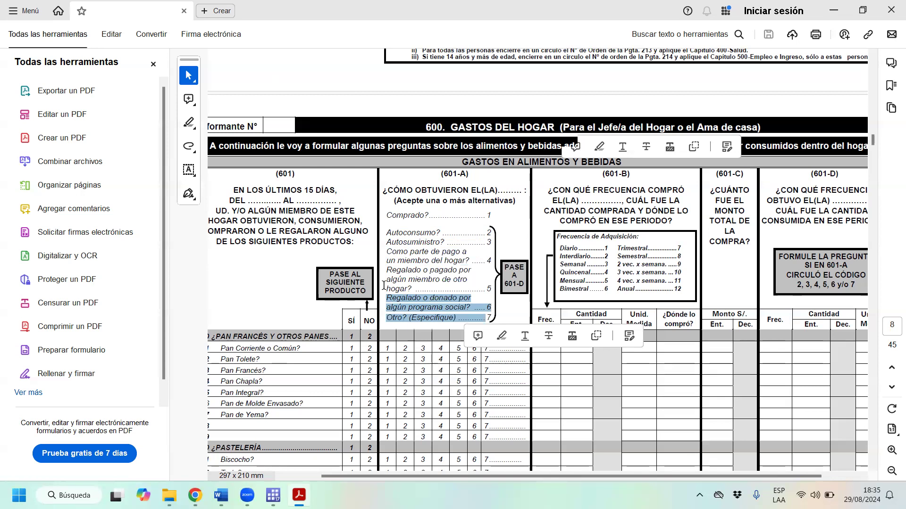
- Examine the purchase frequency, total amount and consumption questions 601-B to 601-D, highlighting the quantity consumed in 601-D
{"action": "left_click_drag", "start_coordinate": [593, 190], "coordinate": [612, 237]}
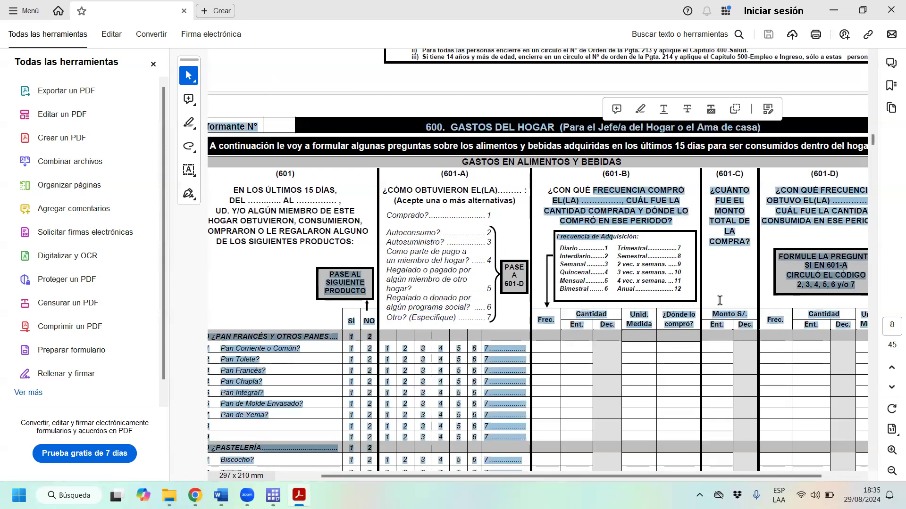
{"action": "left_click", "coordinate": [642, 276]}
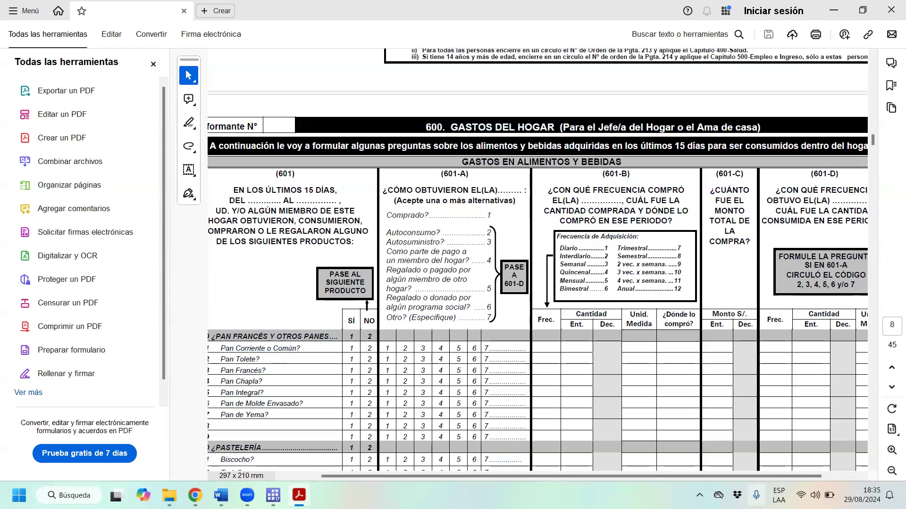
{"action": "left_click_drag", "start_coordinate": [735, 476], "coordinate": [771, 477]}
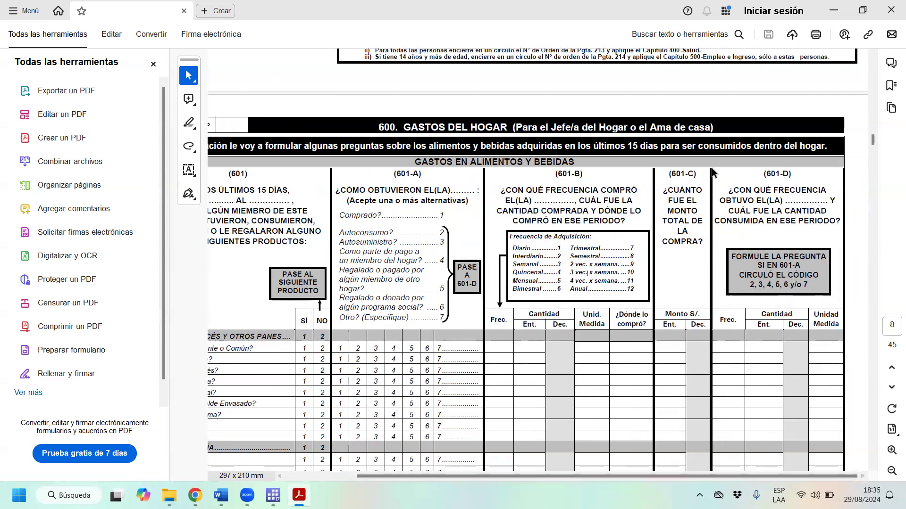
{"action": "left_click_drag", "start_coordinate": [698, 193], "coordinate": [255, 189]}
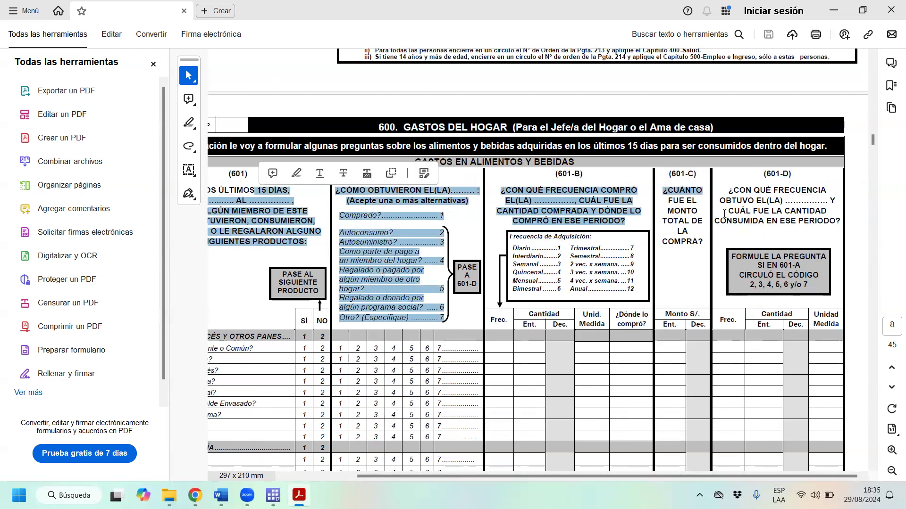
{"action": "left_click_drag", "start_coordinate": [756, 201], "coordinate": [825, 203]}
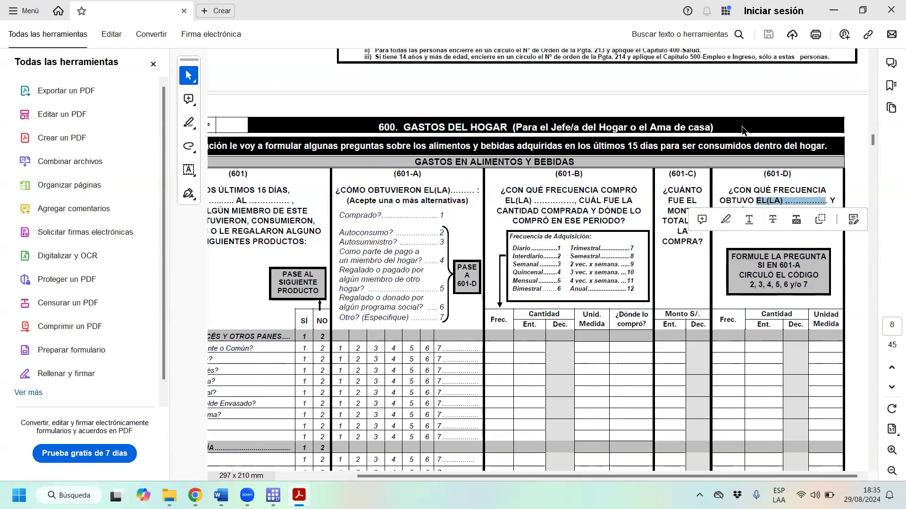
{"action": "left_click", "coordinate": [831, 202]}
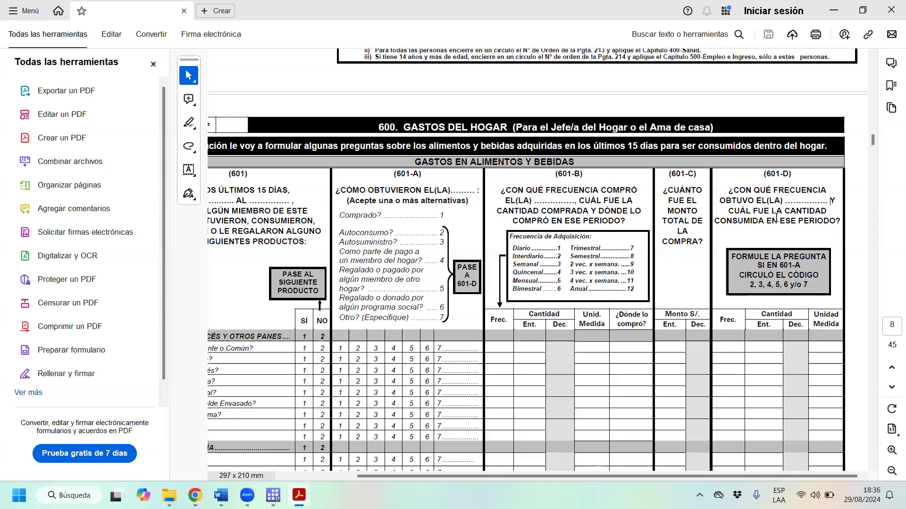
{"action": "mouse_move", "coordinate": [751, 211]}
{"action": "left_mouse_down"}
{"action": "mouse_move", "coordinate": [778, 222]}
{"action": "mouse_move", "coordinate": [763, 223]}
{"action": "left_mouse_up"}
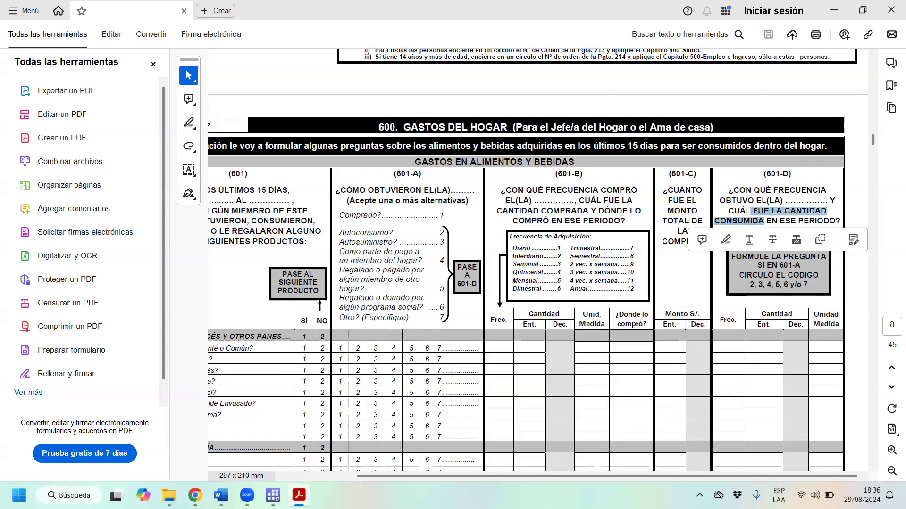
- Go through the Pastelería and Arroz product lists under question 601 on pages 8 and 9, highlighting the Pastelería heading
{"action": "left_click_drag", "start_coordinate": [621, 478], "coordinate": [522, 478]}
{"action": "scroll", "coordinate": [627, 321], "scroll_direction": "down", "scroll_amount": 3}
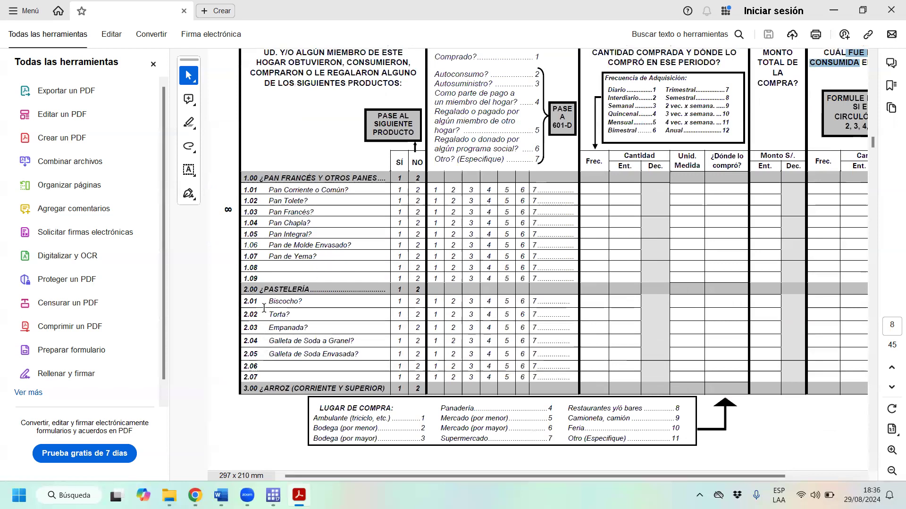
{"action": "left_click_drag", "start_coordinate": [264, 302], "coordinate": [285, 300]}
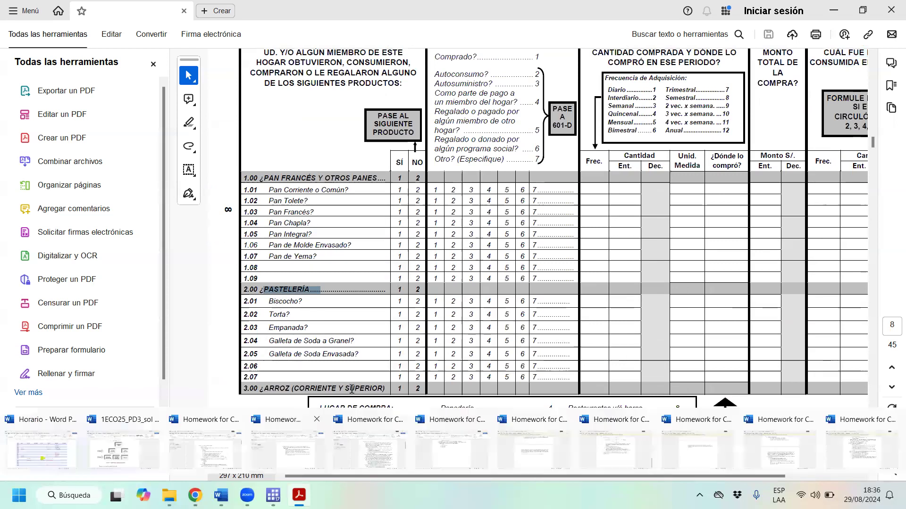
{"action": "scroll", "coordinate": [353, 386], "scroll_direction": "down", "scroll_amount": 6}
{"action": "scroll", "coordinate": [326, 277], "scroll_direction": "down", "scroll_amount": 6}
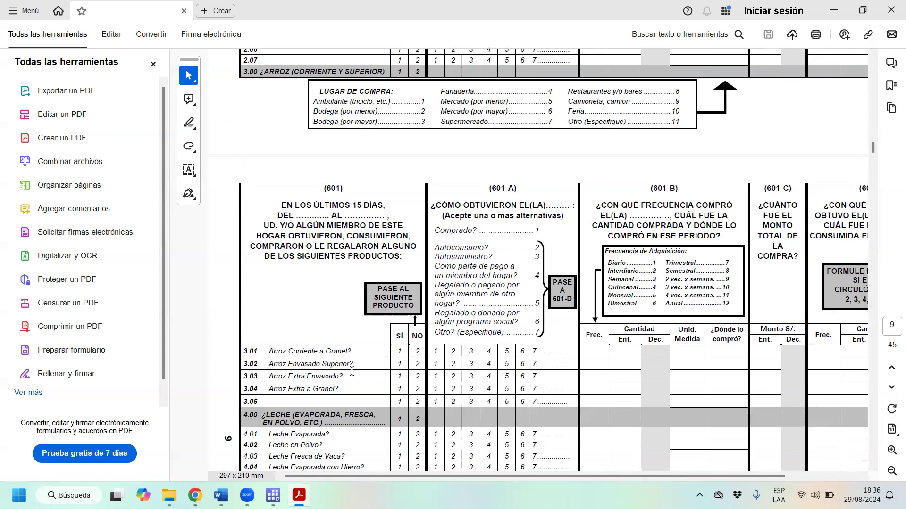
{"action": "scroll", "coordinate": [351, 372], "scroll_direction": "down", "scroll_amount": 6}
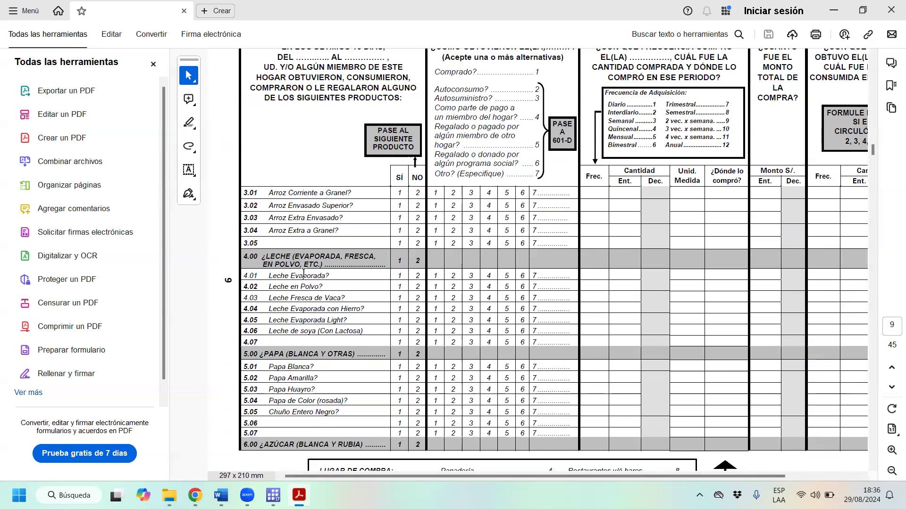
- Read the Leche and Papa varieties on page 9, highlighting Leche Fresca de Vaca, Leche de soya and Papa Blanca
{"action": "left_click_drag", "start_coordinate": [338, 273], "coordinate": [367, 273]}
{"action": "left_click_drag", "start_coordinate": [301, 287], "coordinate": [346, 298]}
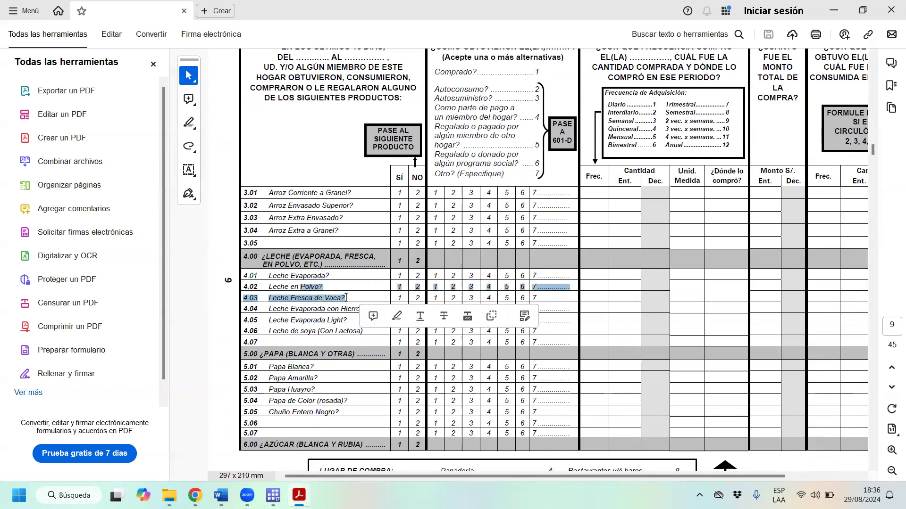
{"action": "left_click", "coordinate": [301, 312]}
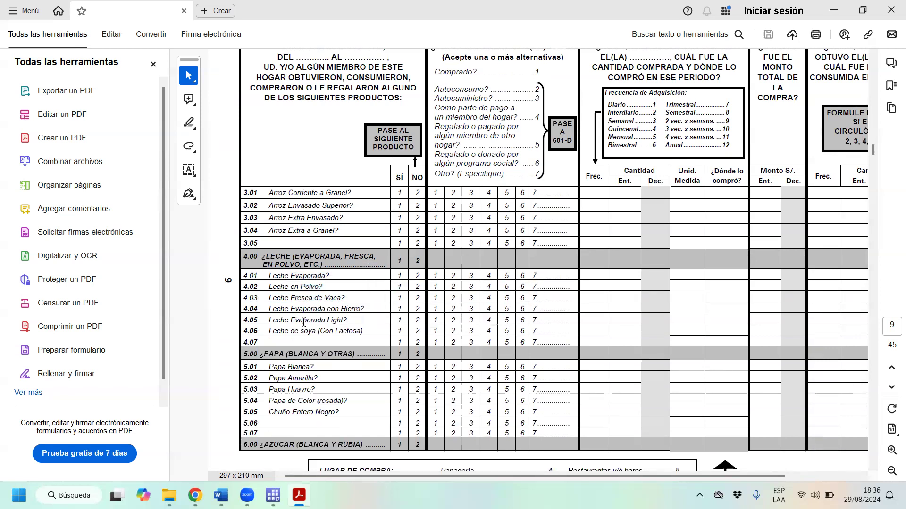
{"action": "left_click_drag", "start_coordinate": [305, 321], "coordinate": [326, 334]}
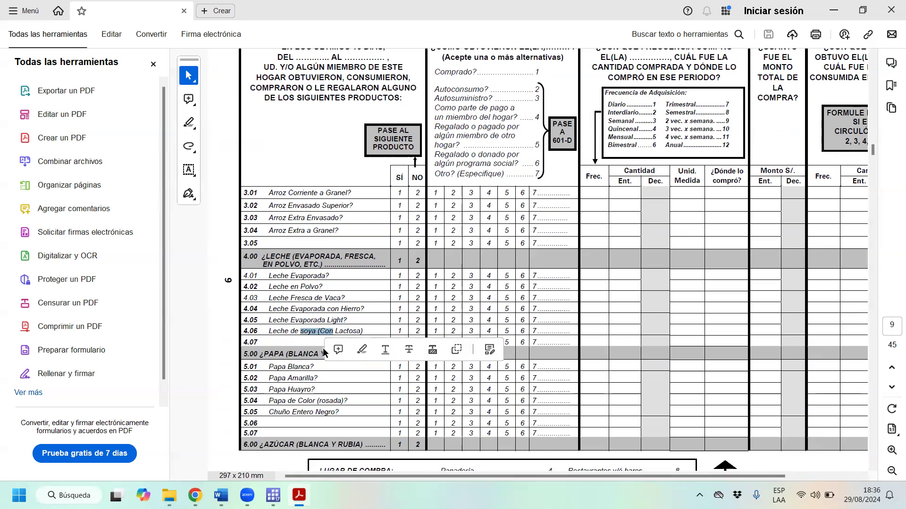
{"action": "scroll", "coordinate": [321, 354], "scroll_direction": "down", "scroll_amount": 3}
{"action": "left_click_drag", "start_coordinate": [286, 276], "coordinate": [360, 297]}
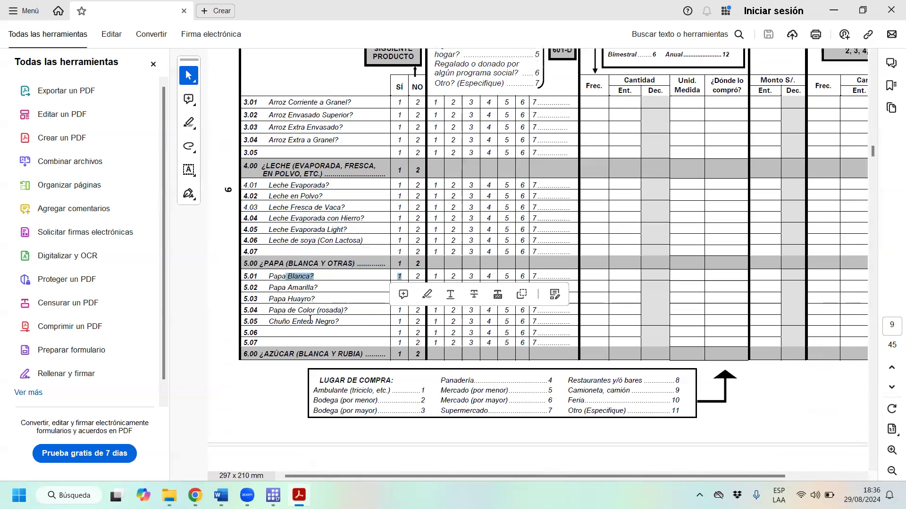
- Review the sugar, egg, red meat, poultry and Menudencias de Aves products listed on pages 10 and 11
{"action": "scroll", "coordinate": [324, 317], "scroll_direction": "down", "scroll_amount": 4}
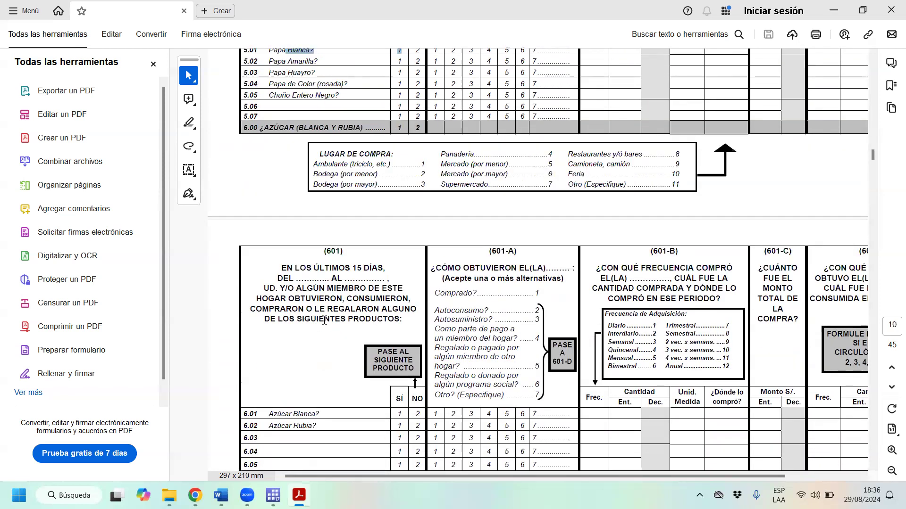
{"action": "scroll", "coordinate": [326, 311], "scroll_direction": "down", "scroll_amount": 1}
{"action": "scroll", "coordinate": [328, 314], "scroll_direction": "down", "scroll_amount": 1}
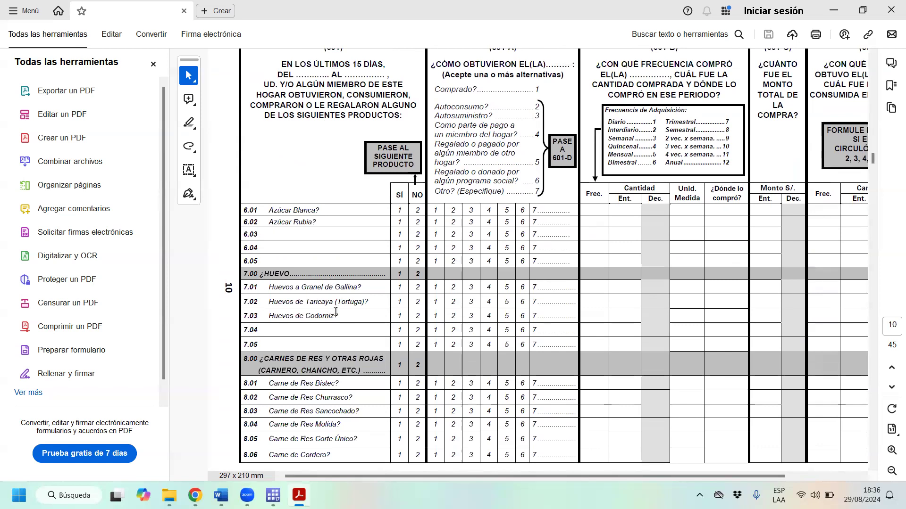
{"action": "scroll", "coordinate": [335, 311], "scroll_direction": "down", "scroll_amount": 2}
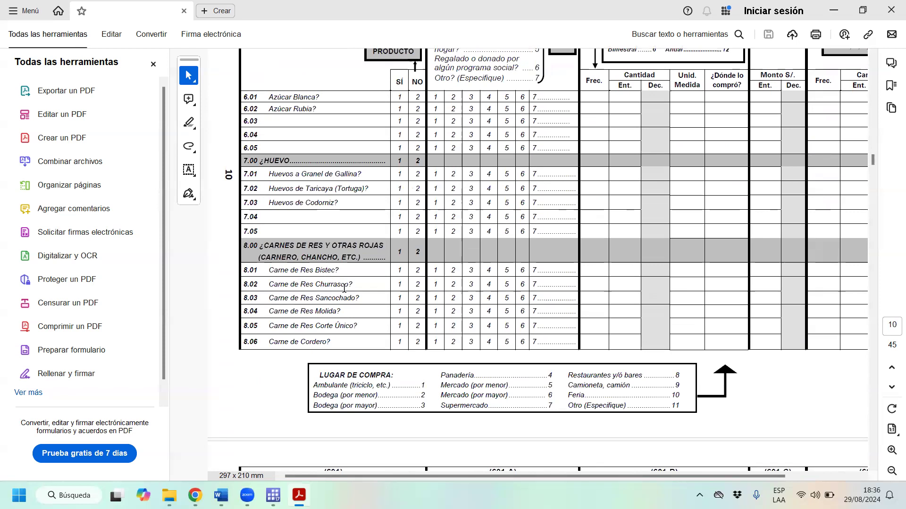
{"action": "scroll", "coordinate": [343, 288], "scroll_direction": "down", "scroll_amount": 5}
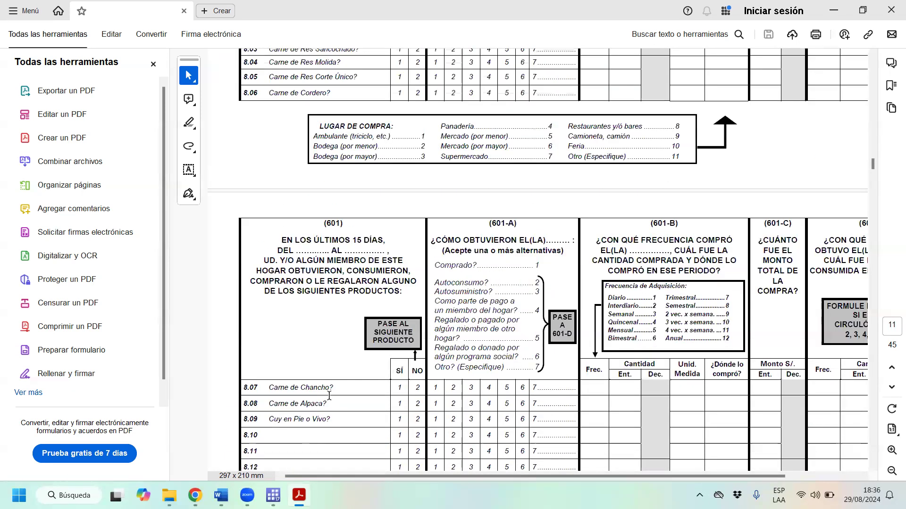
{"action": "scroll", "coordinate": [333, 377], "scroll_direction": "down", "scroll_amount": 1}
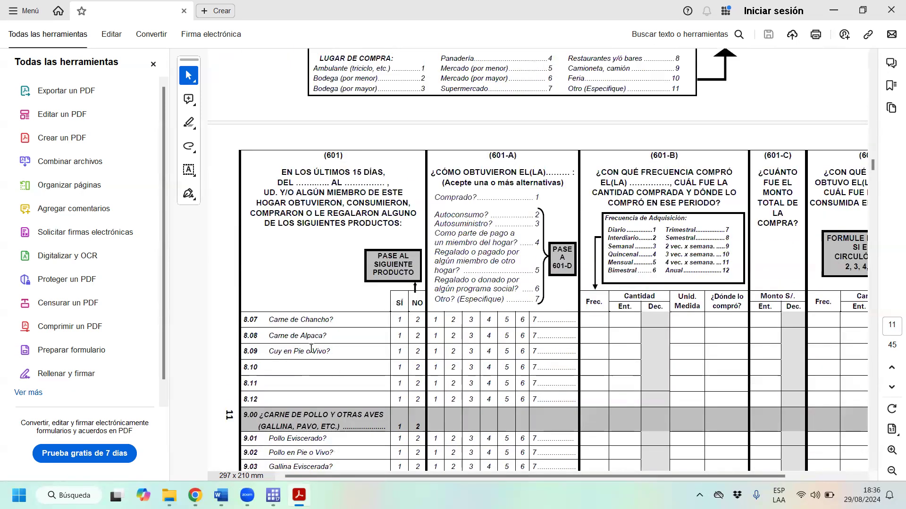
{"action": "scroll", "coordinate": [306, 346], "scroll_direction": "down", "scroll_amount": 2}
{"action": "scroll", "coordinate": [307, 345], "scroll_direction": "down", "scroll_amount": 2}
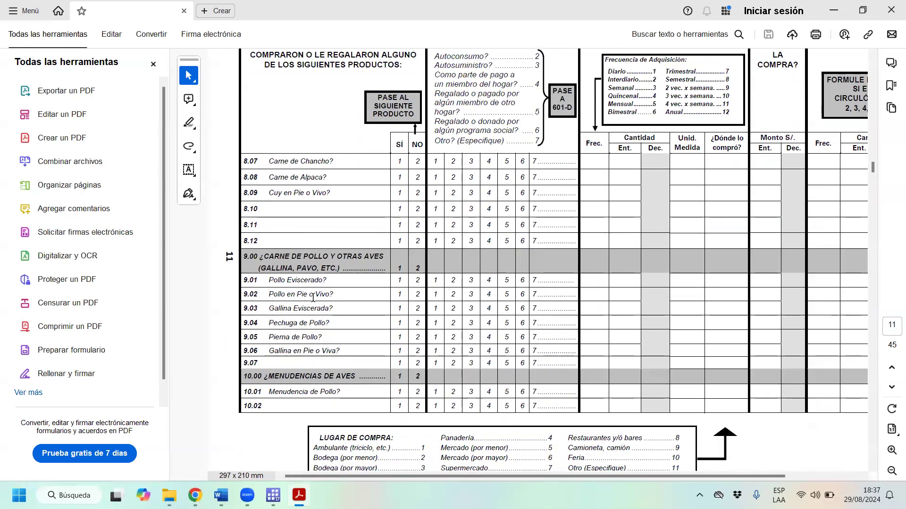
{"action": "scroll", "coordinate": [312, 315], "scroll_direction": "down", "scroll_amount": 2}
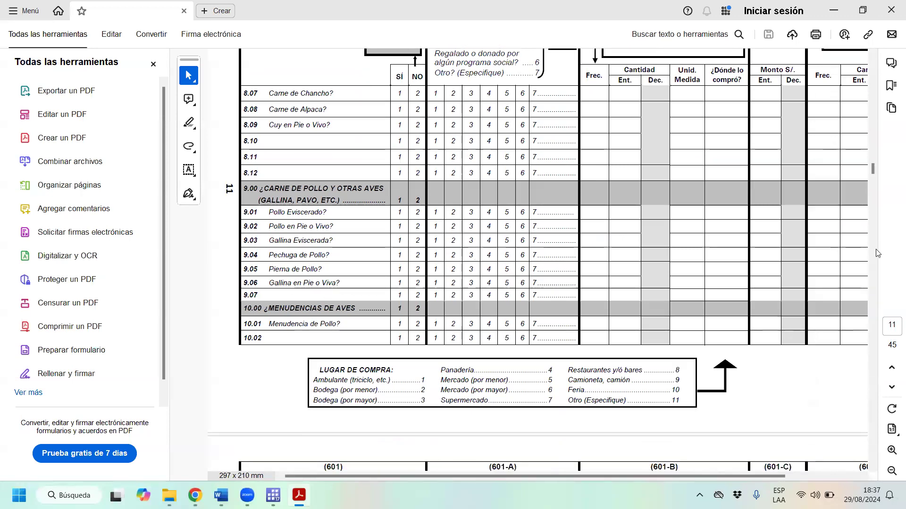
- Skim the remaining food groups of question 601 from page 11 through to the vegetables on page 22
{"action": "left_click_drag", "start_coordinate": [875, 170], "coordinate": [886, 190]}
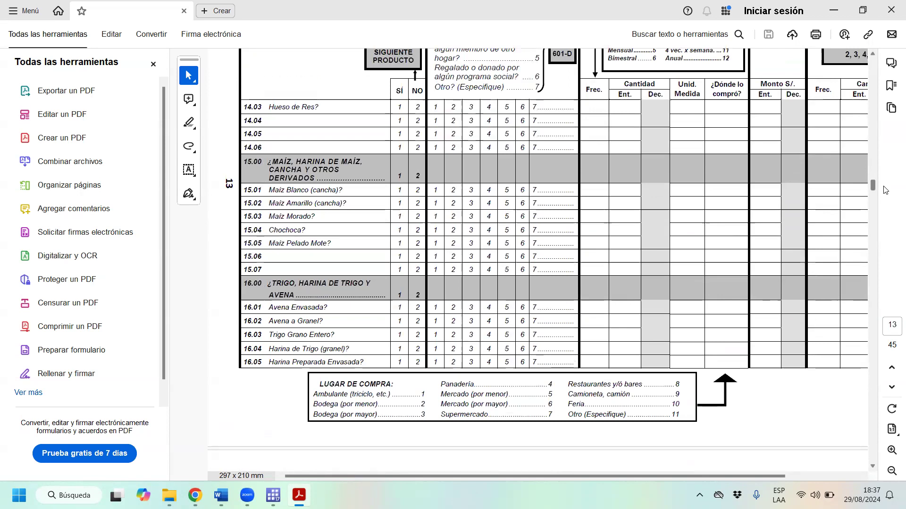
{"action": "left_click_drag", "start_coordinate": [885, 190], "coordinate": [885, 262]}
{"action": "scroll", "coordinate": [885, 263], "scroll_direction": "down", "scroll_amount": 1}
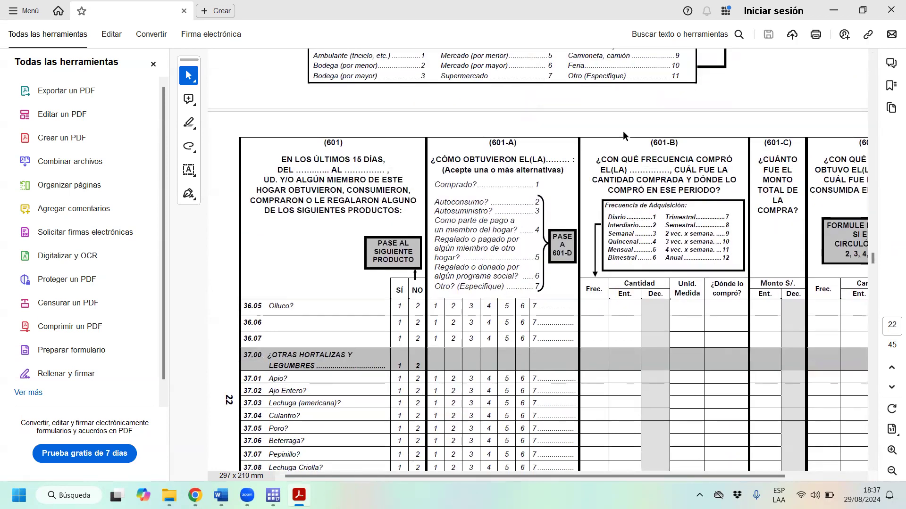
- Close the list of PDF tools, view Otras Hortalizas y Legumbres with all its columns, and return to the red meats on page 10
{"action": "left_click", "coordinate": [153, 64]}
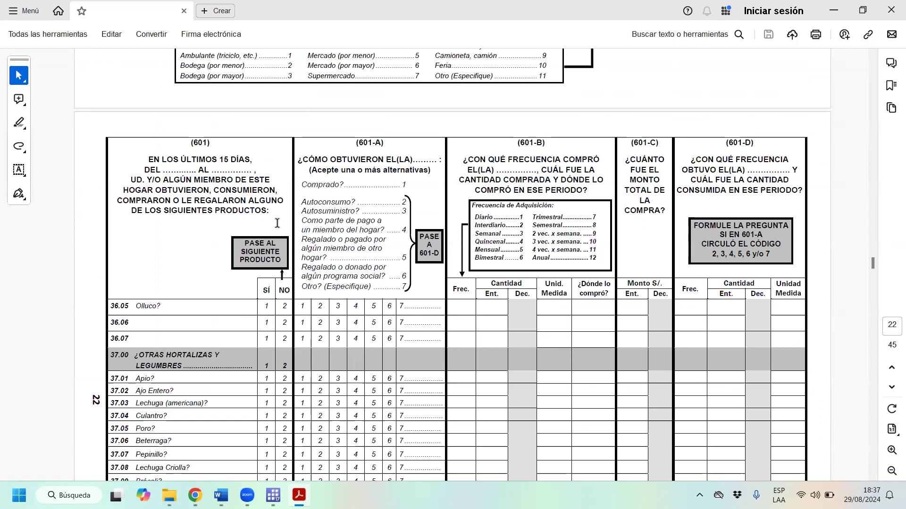
{"action": "scroll", "coordinate": [242, 292], "scroll_direction": "down", "scroll_amount": 5}
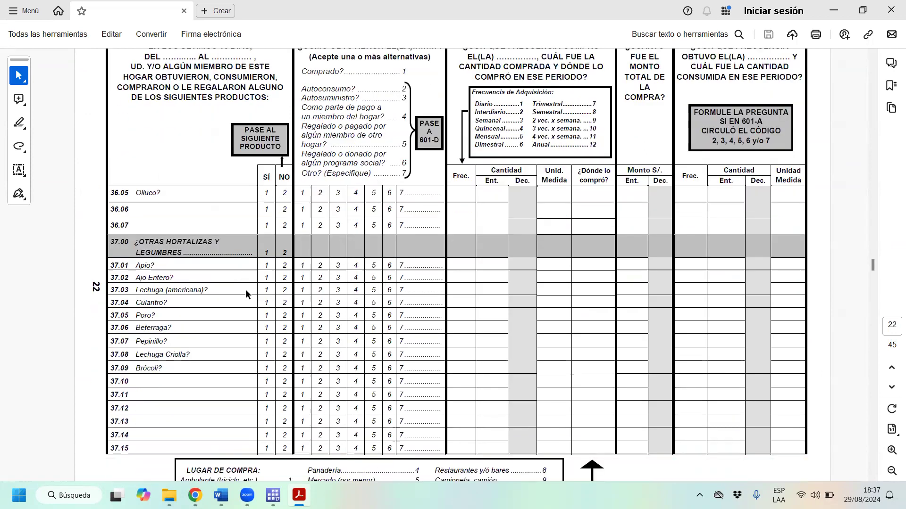
{"action": "scroll", "coordinate": [871, 268], "scroll_direction": "up", "scroll_amount": 8}
{"action": "left_click_drag", "start_coordinate": [871, 266], "coordinate": [888, 172]}
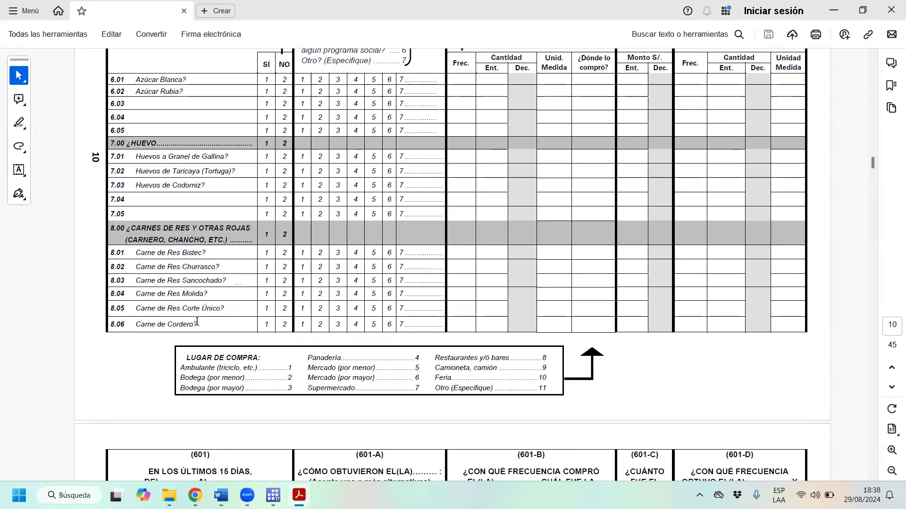
- Review the red meat and egg varieties on page 10, highlighting Carne de Cordero, Bistec, Churrasco, Huevos a Granel de Gallina and Huevos de Codorniz
{"action": "left_click_drag", "start_coordinate": [195, 326], "coordinate": [136, 326]}
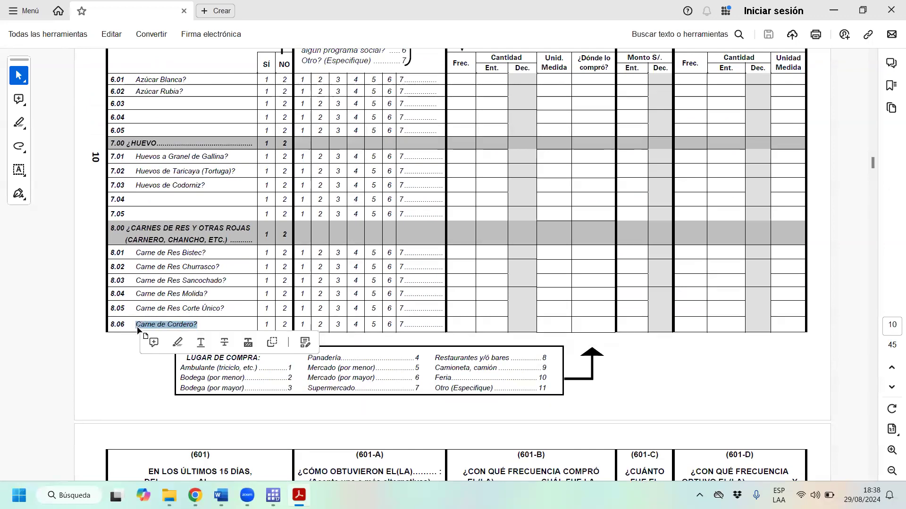
{"action": "left_click_drag", "start_coordinate": [198, 253], "coordinate": [141, 245]}
{"action": "left_click_drag", "start_coordinate": [208, 255], "coordinate": [192, 253]}
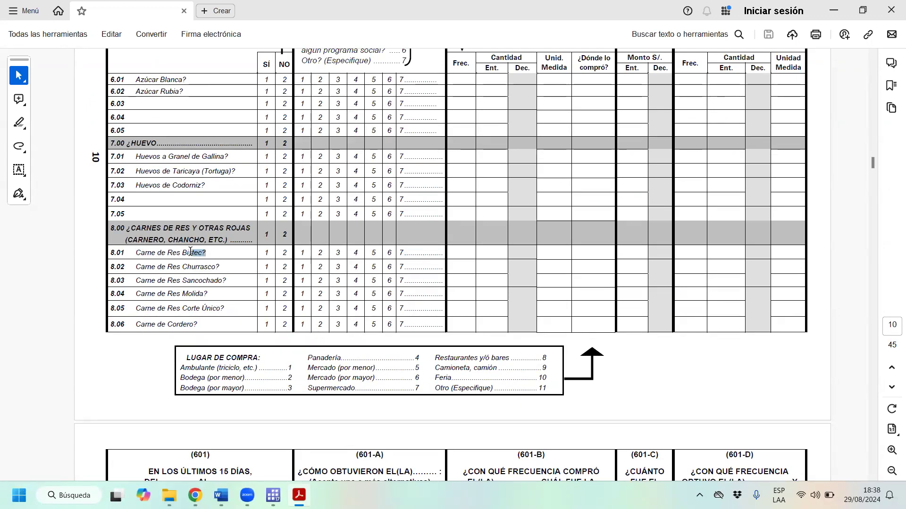
{"action": "left_click", "coordinate": [231, 270]}
{"action": "left_click_drag", "start_coordinate": [230, 271], "coordinate": [183, 265]}
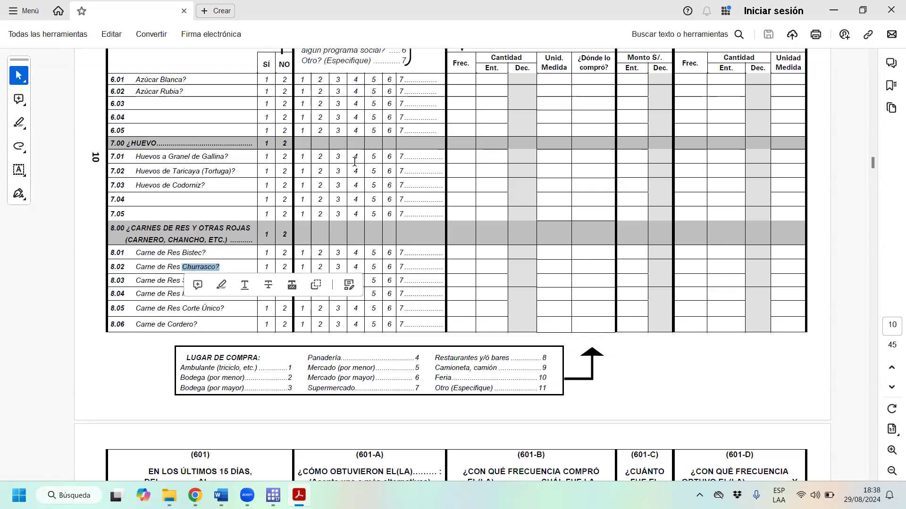
{"action": "left_click", "coordinate": [174, 245]}
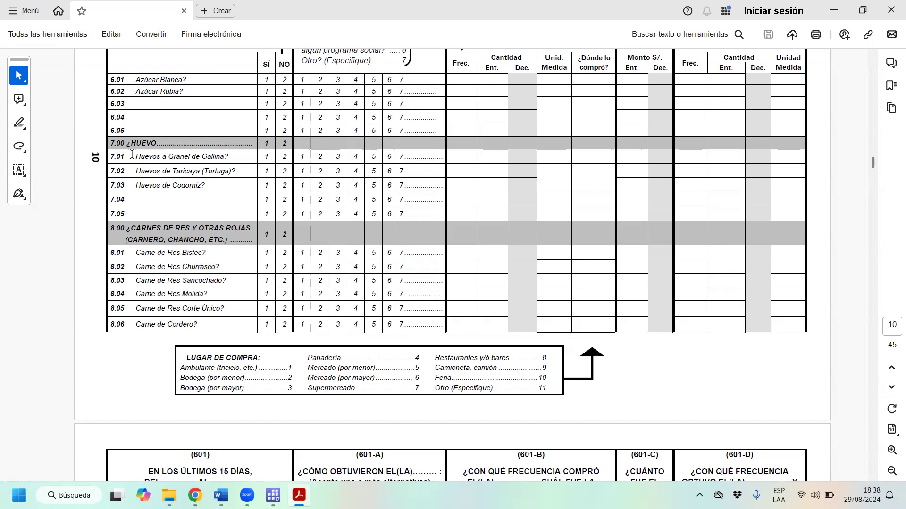
{"action": "mouse_move", "coordinate": [136, 156]}
{"action": "left_mouse_down"}
{"action": "mouse_move", "coordinate": [238, 150]}
{"action": "mouse_move", "coordinate": [234, 159]}
{"action": "left_mouse_up"}
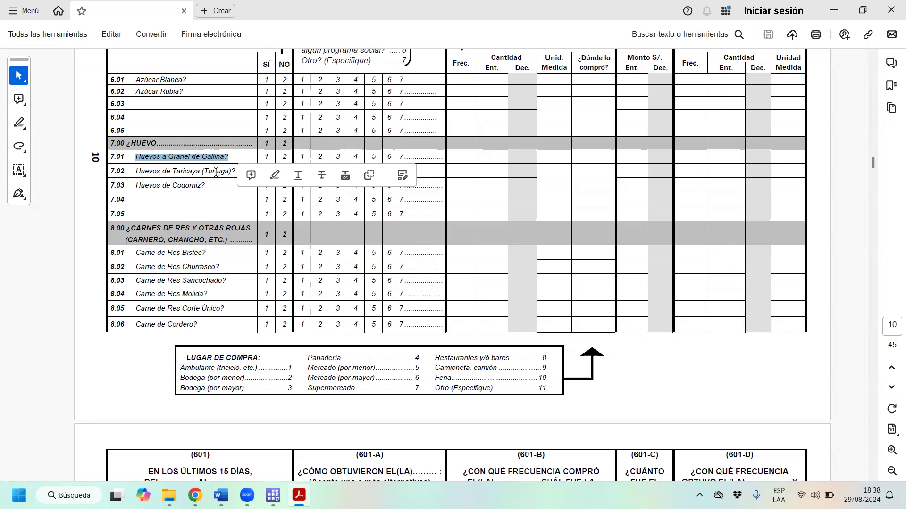
{"action": "left_click_drag", "start_coordinate": [161, 186], "coordinate": [208, 185]}
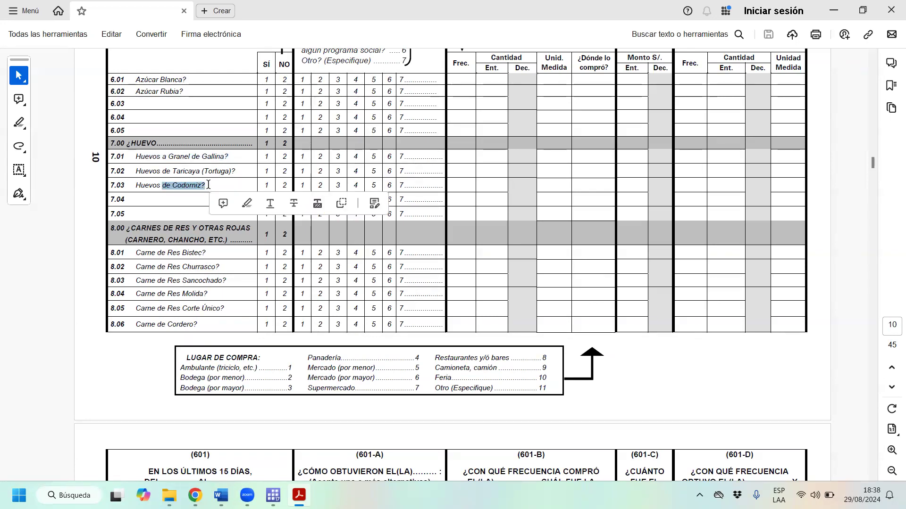
- Go to the Pescado Fresco group on page 15 and highlight the fish varieties from Pescado Jurel to Pescado Merluza
{"action": "left_click_drag", "start_coordinate": [871, 160], "coordinate": [889, 212]}
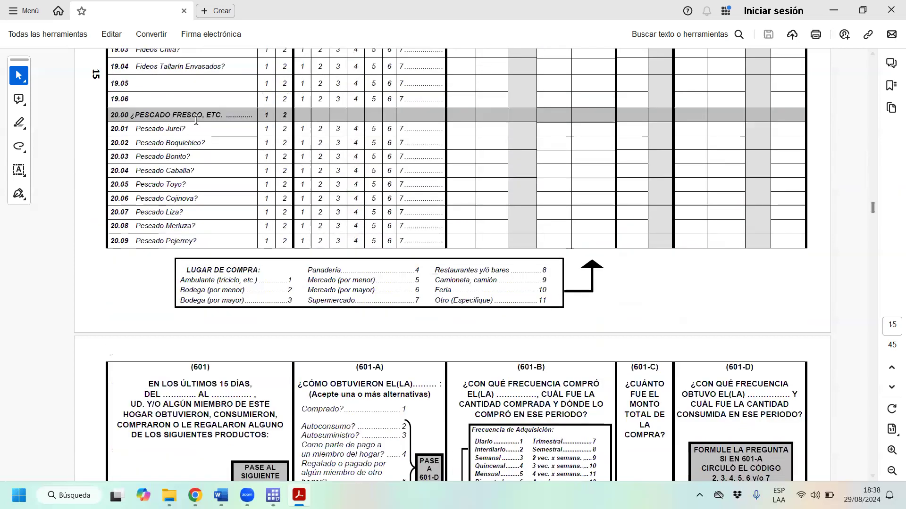
{"action": "left_click_drag", "start_coordinate": [134, 130], "coordinate": [194, 227]}
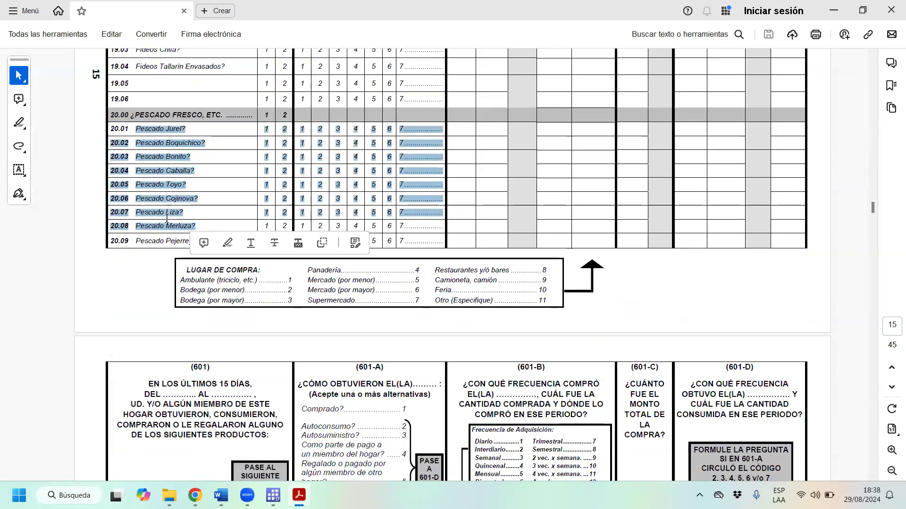
{"action": "left_click", "coordinate": [228, 169]}
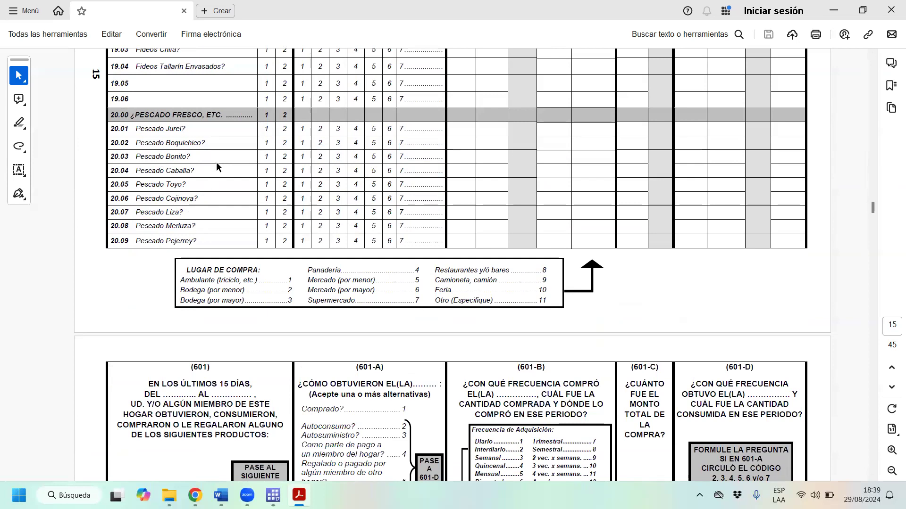
- Read the canned fish and Mariscos groups on page 16, highlighting Filete de Atún and Choros
{"action": "scroll", "coordinate": [218, 197], "scroll_direction": "down", "scroll_amount": 3}
{"action": "scroll", "coordinate": [229, 212], "scroll_direction": "up", "scroll_amount": 1}
{"action": "scroll", "coordinate": [263, 280], "scroll_direction": "down", "scroll_amount": 6}
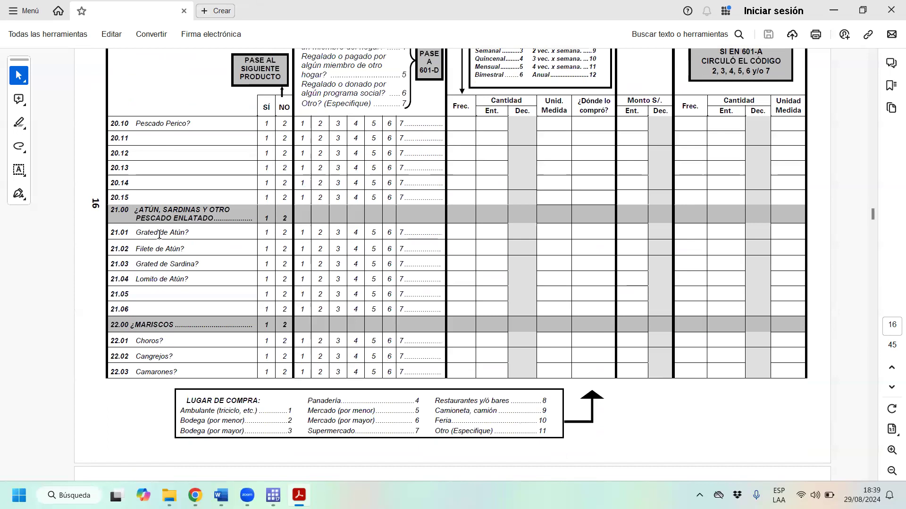
{"action": "scroll", "coordinate": [159, 234], "scroll_direction": "up", "scroll_amount": 3}
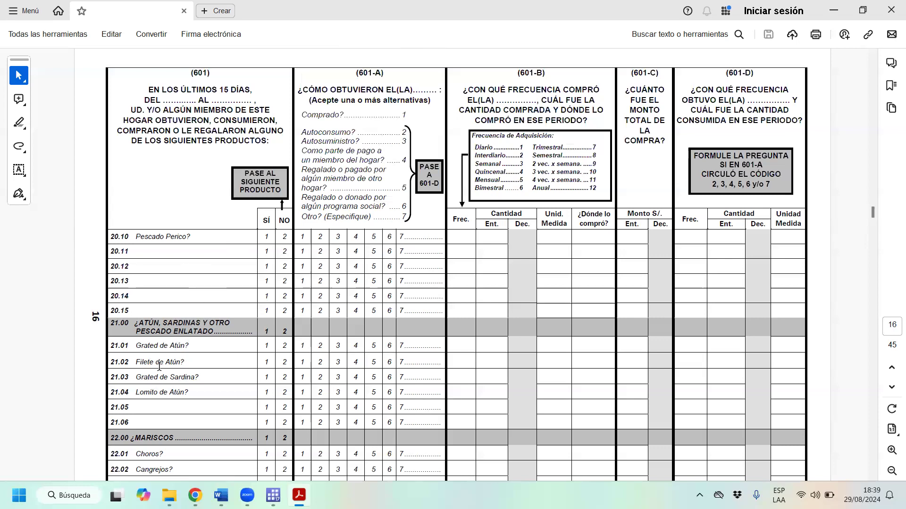
{"action": "left_click_drag", "start_coordinate": [136, 363], "coordinate": [161, 364]}
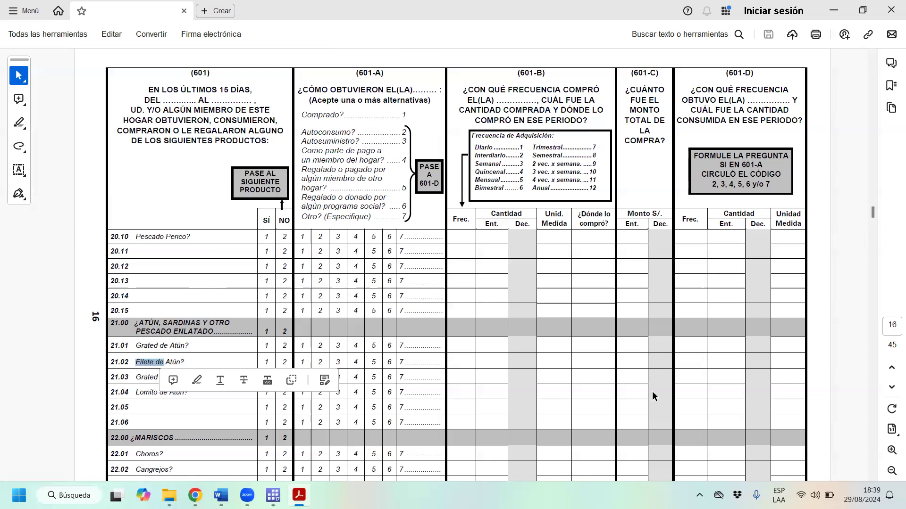
{"action": "scroll", "coordinate": [179, 297], "scroll_direction": "down", "scroll_amount": 5}
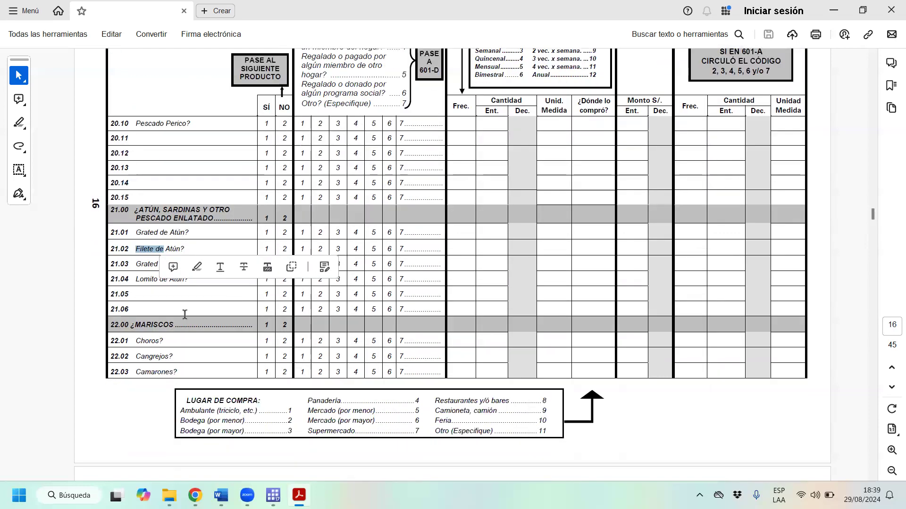
{"action": "left_click_drag", "start_coordinate": [147, 316], "coordinate": [165, 318]}
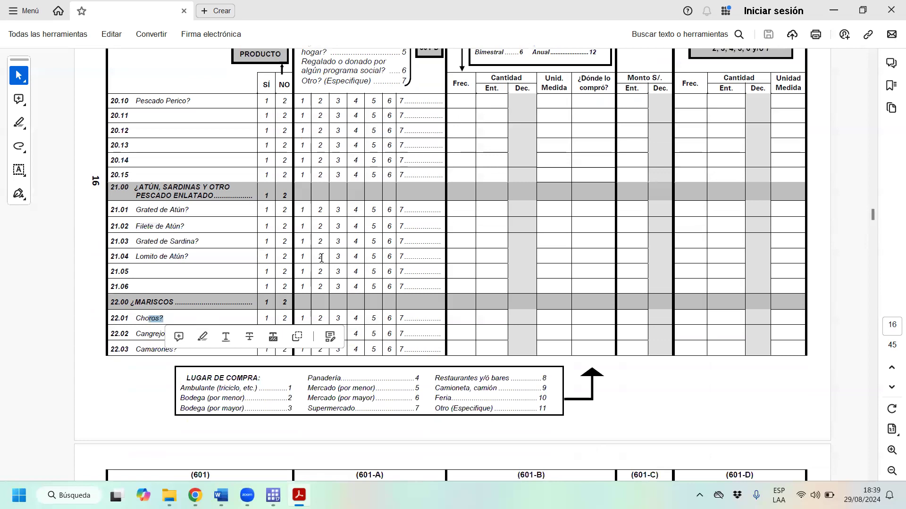
{"action": "scroll", "coordinate": [501, 217], "scroll_direction": "down", "scroll_amount": 2}
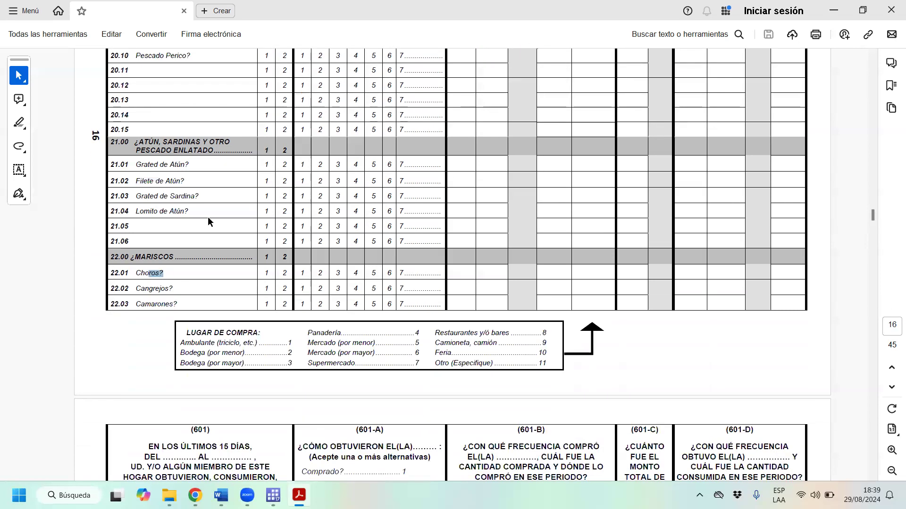
{"action": "scroll", "coordinate": [211, 215], "scroll_direction": "down", "scroll_amount": 2}
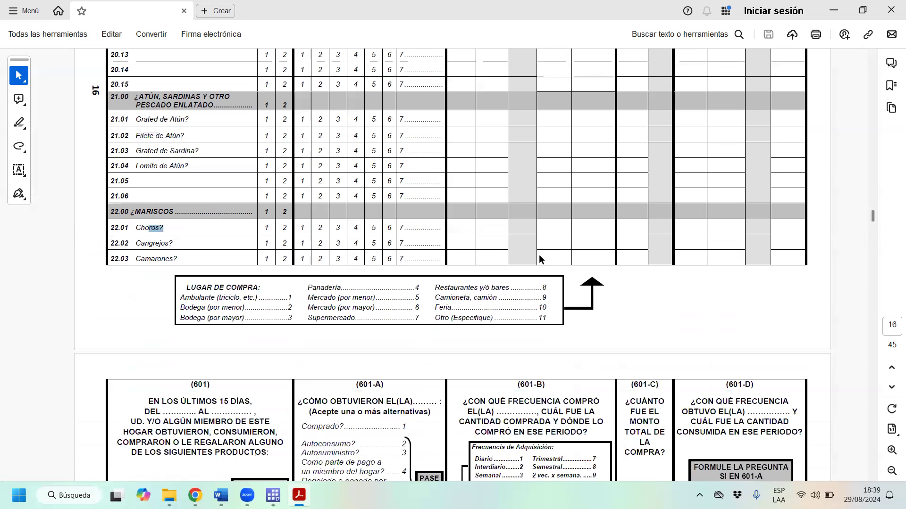
- Review the oil and fresh cheese products on page 17, highlighting the Quesillo row
{"action": "scroll", "coordinate": [519, 259], "scroll_direction": "down", "scroll_amount": 7}
{"action": "scroll", "coordinate": [424, 278], "scroll_direction": "down", "scroll_amount": 4}
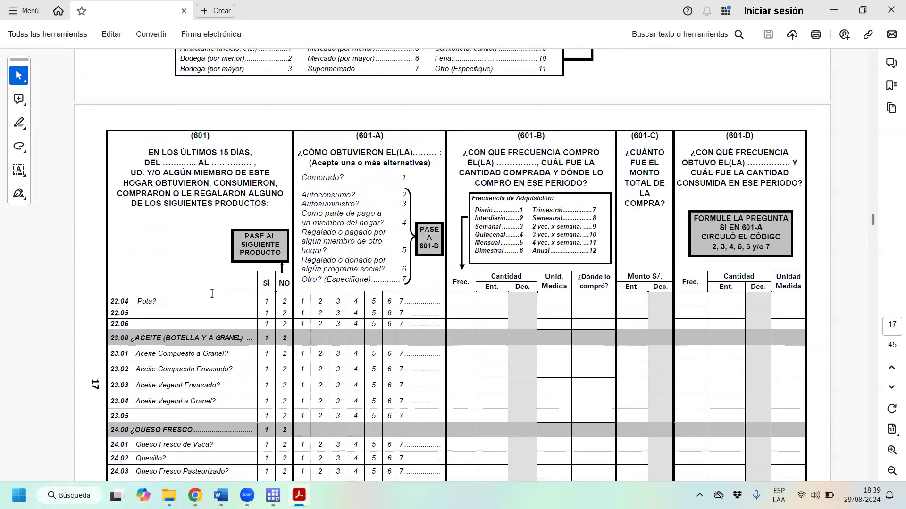
{"action": "scroll", "coordinate": [166, 338], "scroll_direction": "up", "scroll_amount": 6}
{"action": "scroll", "coordinate": [199, 375], "scroll_direction": "down", "scroll_amount": 2}
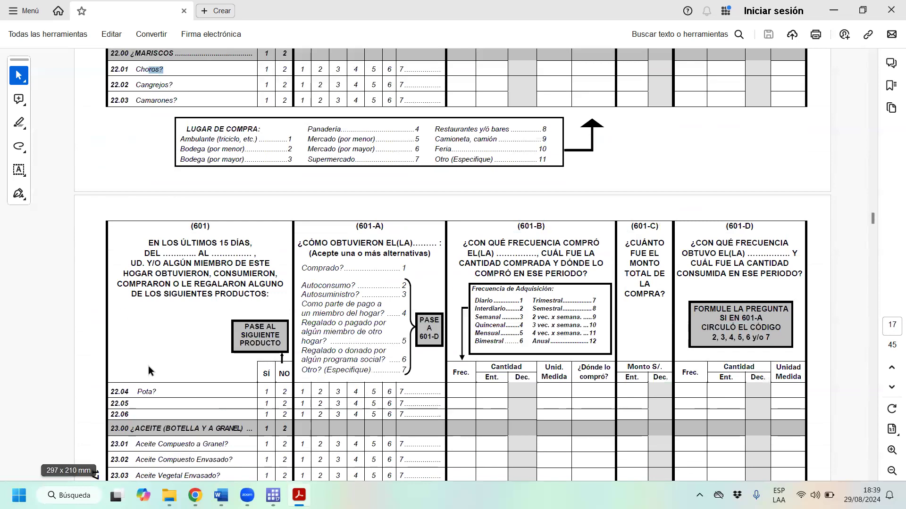
{"action": "scroll", "coordinate": [148, 366], "scroll_direction": "down", "scroll_amount": 9}
{"action": "left_click_drag", "start_coordinate": [136, 323], "coordinate": [297, 318]}
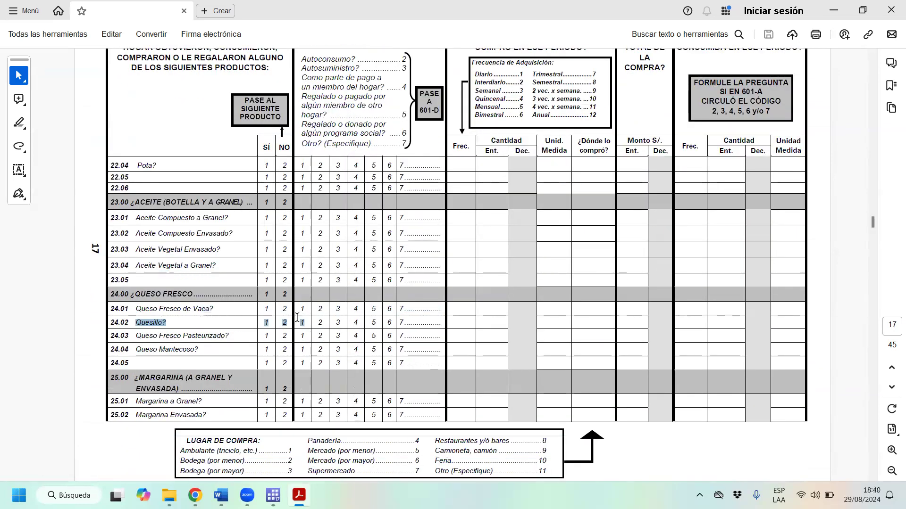
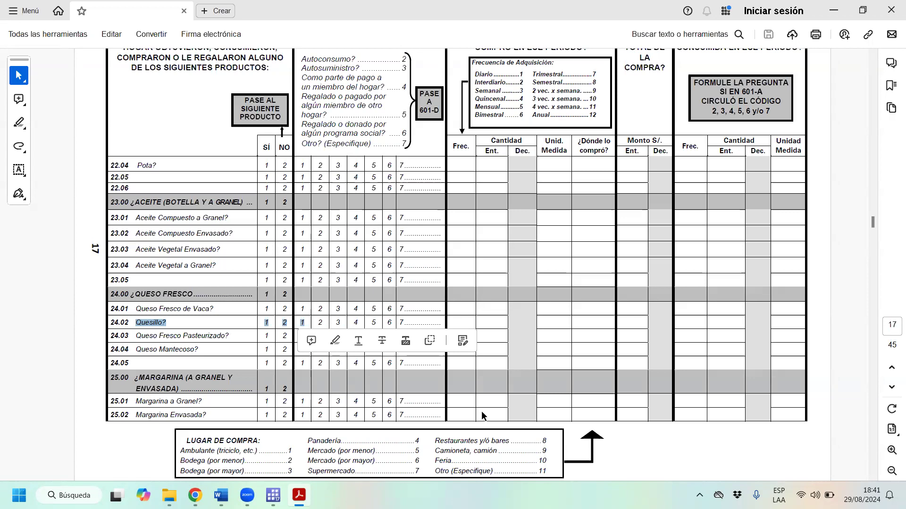
- Return to the question 601 heading on page 17 and highlight the word DÍAS in its 15-day reference period
{"action": "scroll", "coordinate": [680, 155], "scroll_direction": "down", "scroll_amount": 4}
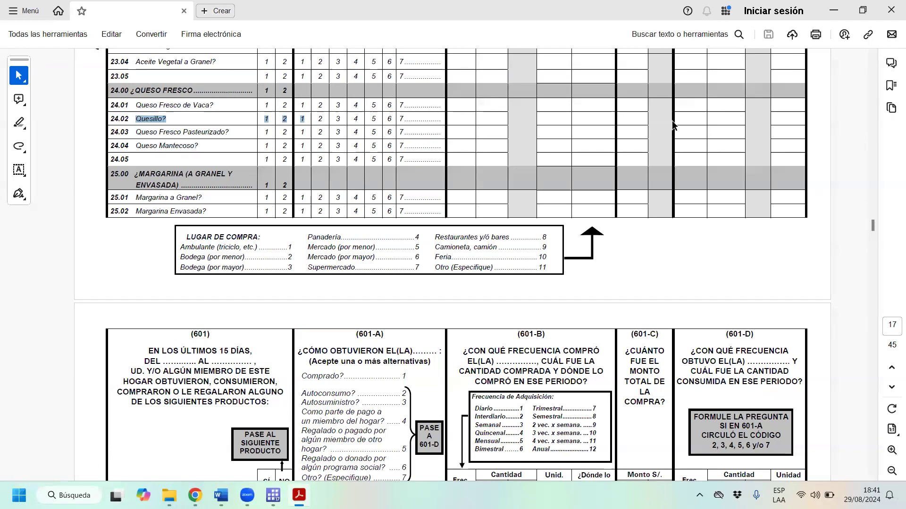
{"action": "scroll", "coordinate": [677, 100], "scroll_direction": "up", "scroll_amount": 1}
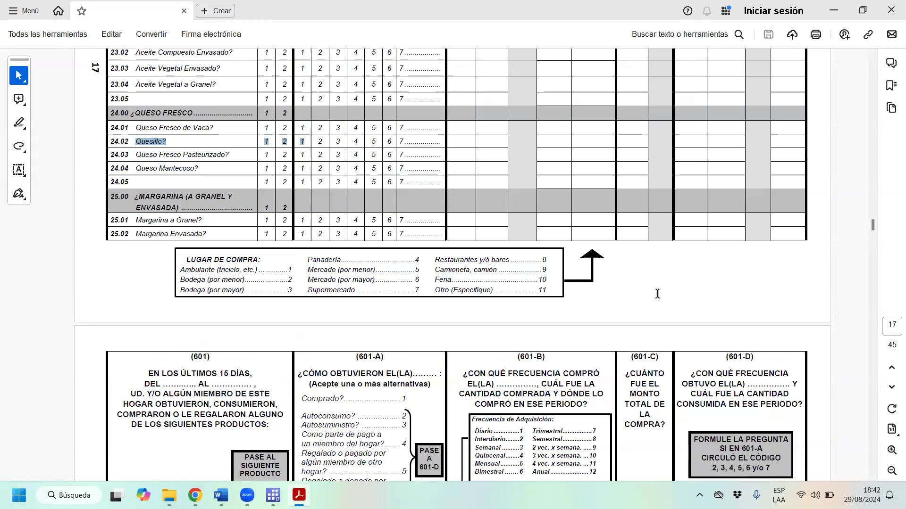
{"action": "scroll", "coordinate": [154, 161], "scroll_direction": "up", "scroll_amount": 5}
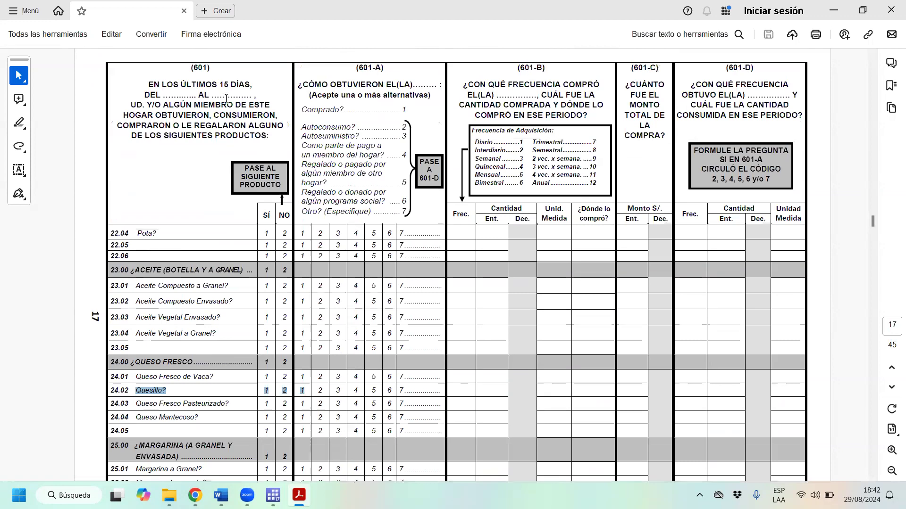
{"action": "left_click", "coordinate": [218, 85]}
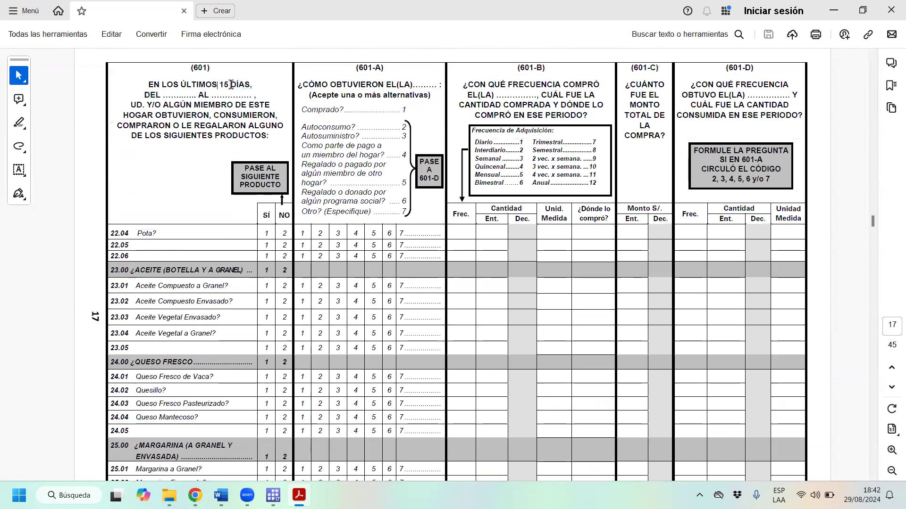
{"action": "double_click", "coordinate": [237, 84]}
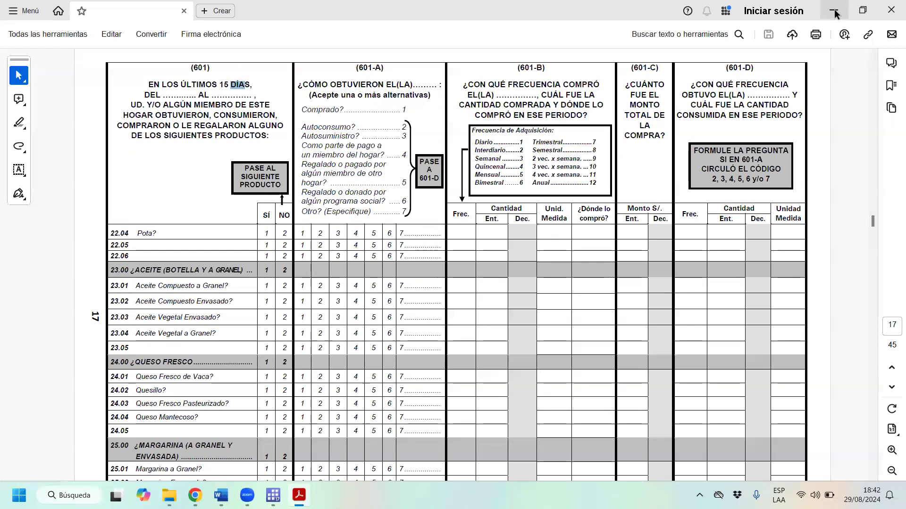
- Skim ahead to Otras Frutas on page 24, then minimize the questionnaire and browser and switch to Stata's Data Editor showing sumaria-2023.dta
{"action": "left_click_drag", "start_coordinate": [874, 220], "coordinate": [866, 316]}
{"action": "left_click_drag", "start_coordinate": [859, 281], "coordinate": [861, 281]}
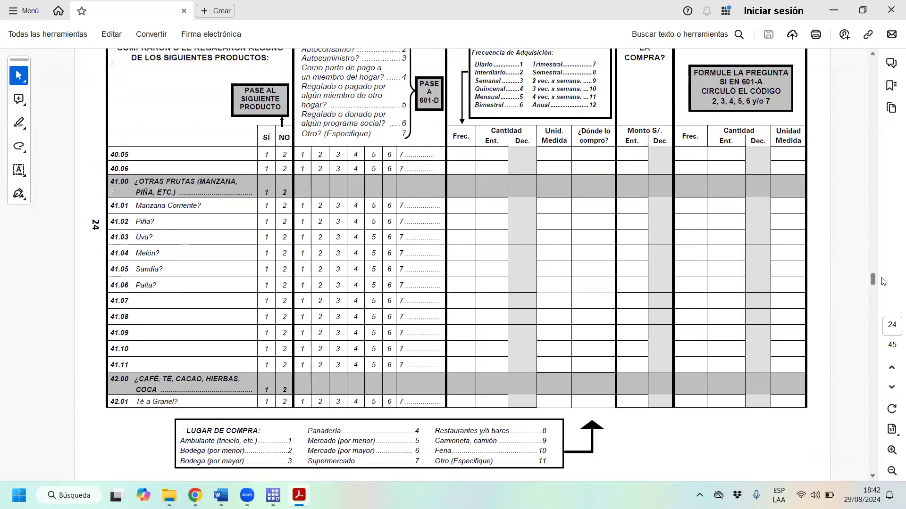
{"action": "left_click", "coordinate": [834, 6]}
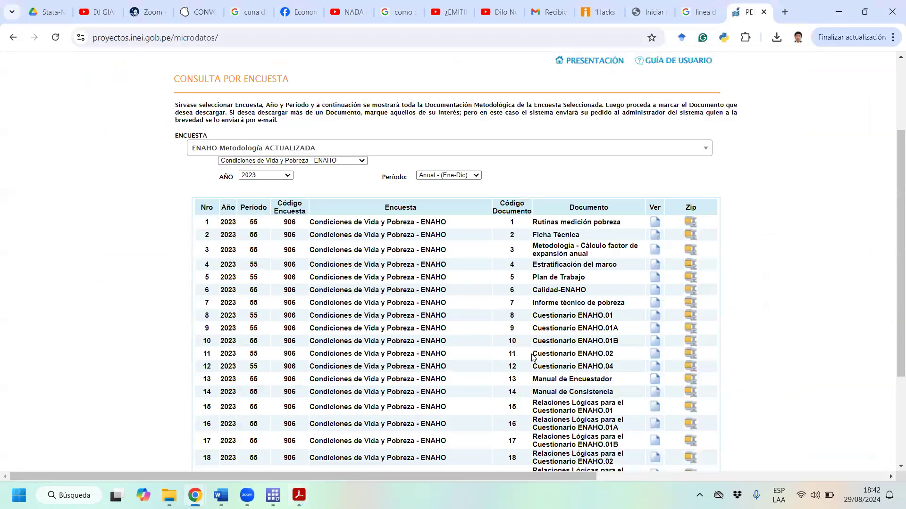
{"action": "left_click", "coordinate": [834, 5]}
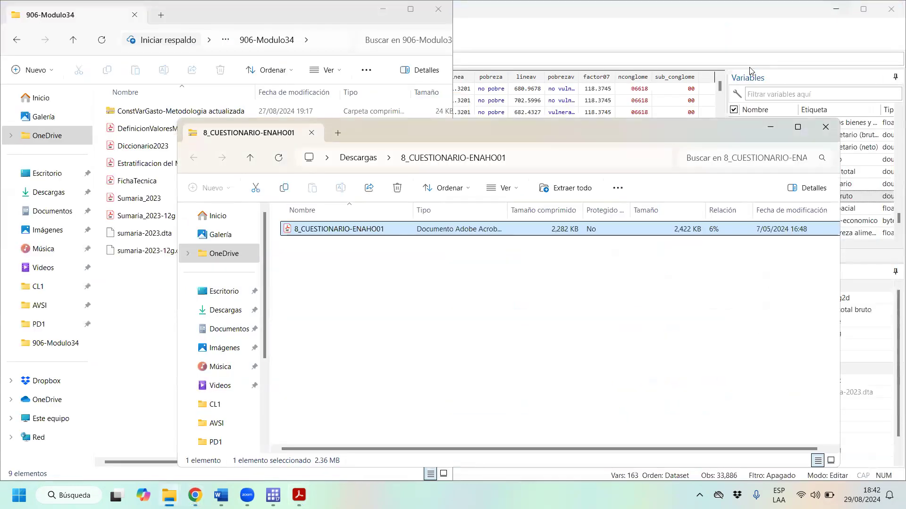
{"action": "left_click", "coordinate": [705, 55]}
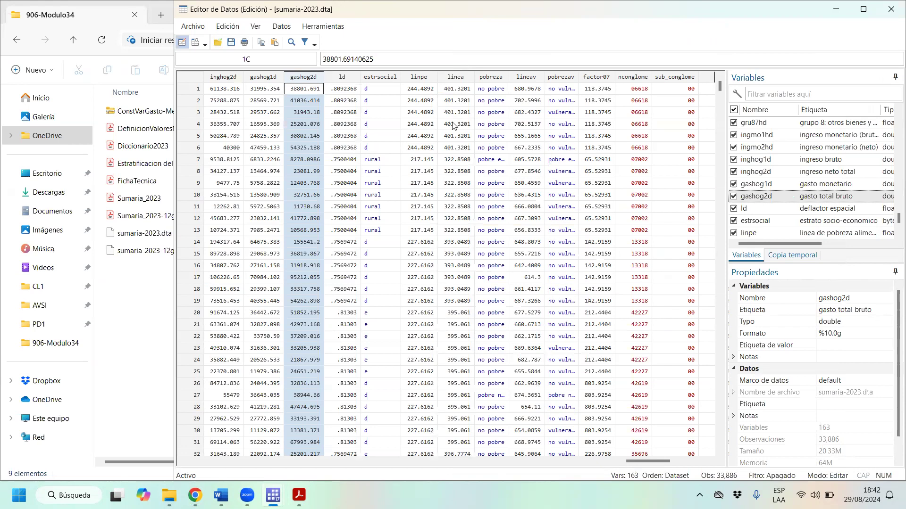
- Examine the income and expenditure variables alongside the poverty lines, and select the whole pobreza column
{"action": "left_click_drag", "start_coordinate": [654, 461], "coordinate": [636, 445]}
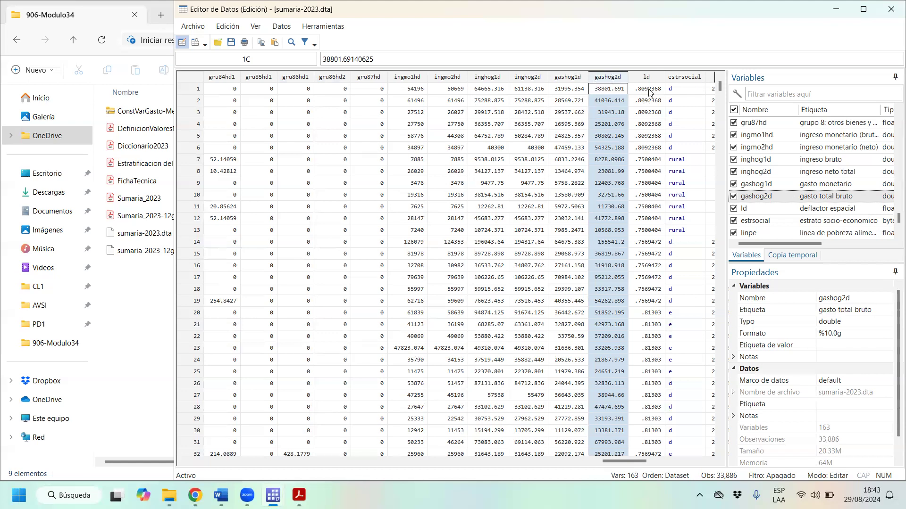
{"action": "left_click", "coordinate": [708, 463]}
{"action": "left_click", "coordinate": [709, 462]}
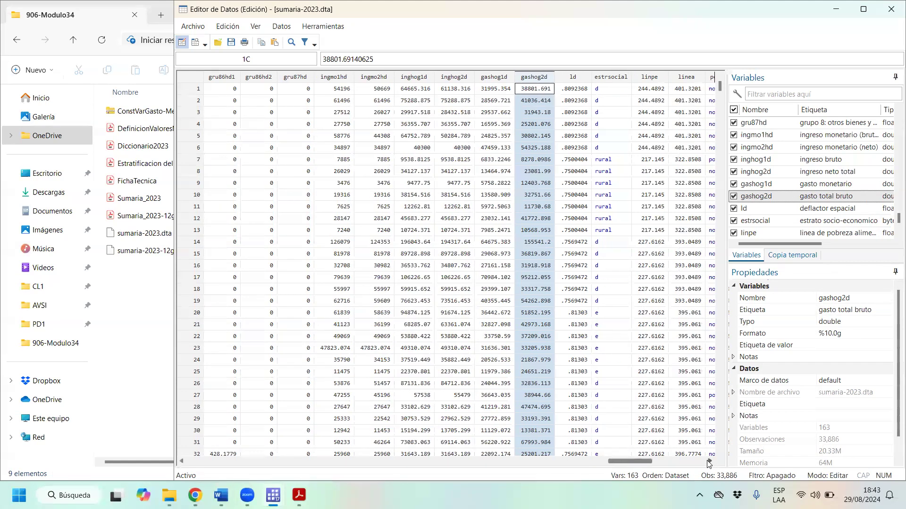
{"action": "left_click", "coordinate": [708, 463]}
{"action": "left_click", "coordinate": [709, 462]}
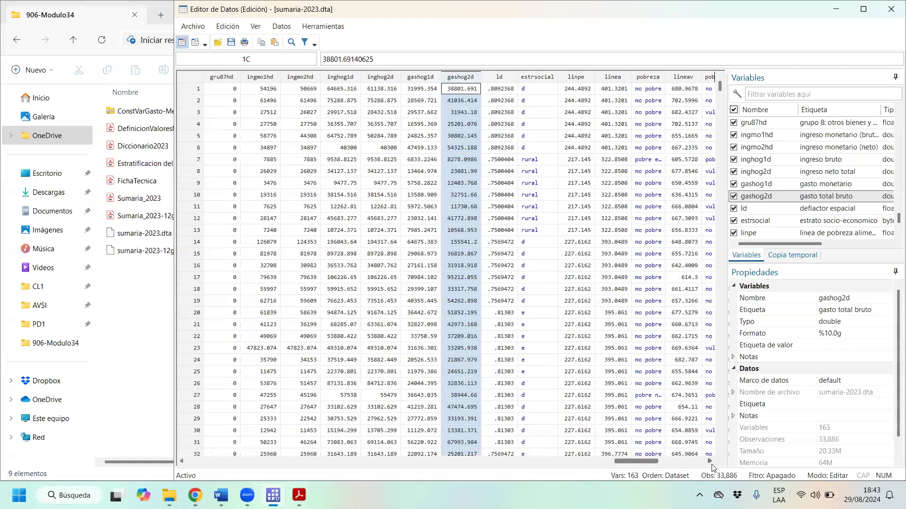
{"action": "left_click", "coordinate": [710, 461]}
{"action": "left_click", "coordinate": [709, 461]}
{"action": "left_click", "coordinate": [710, 462]}
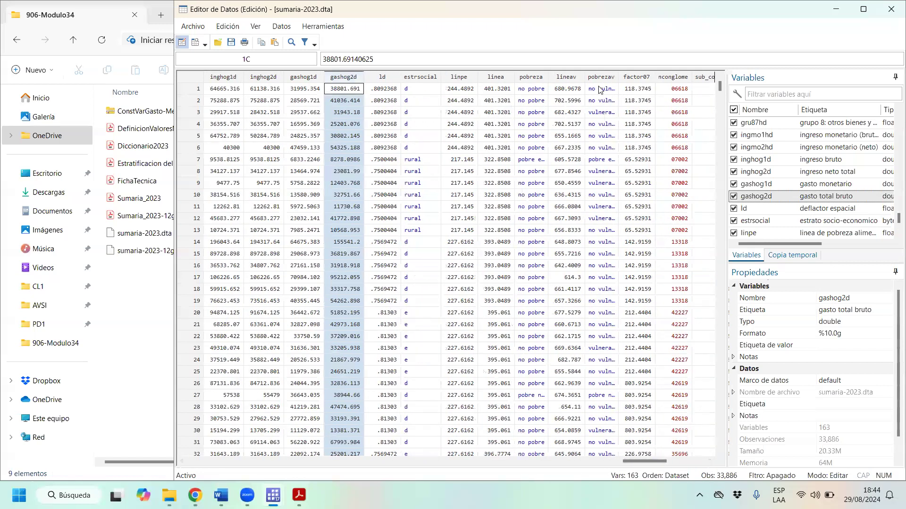
{"action": "left_click", "coordinate": [530, 90]}
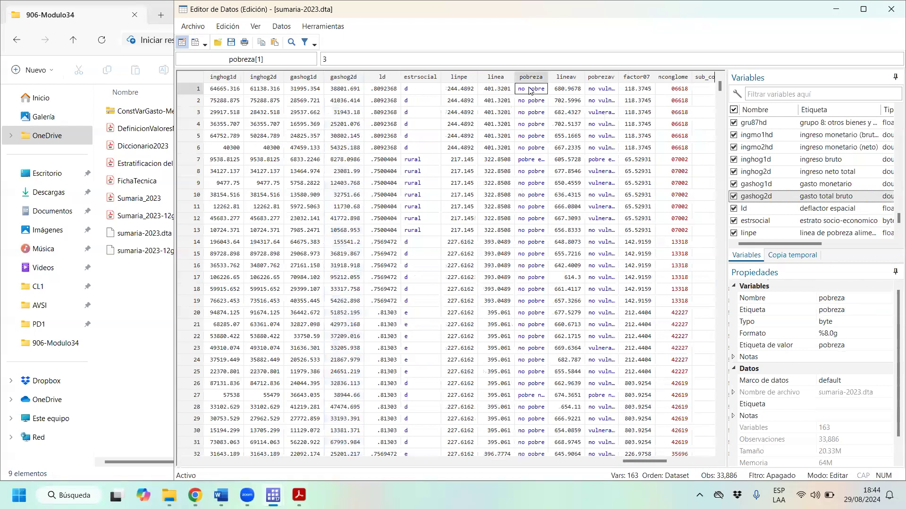
{"action": "left_click", "coordinate": [533, 78]}
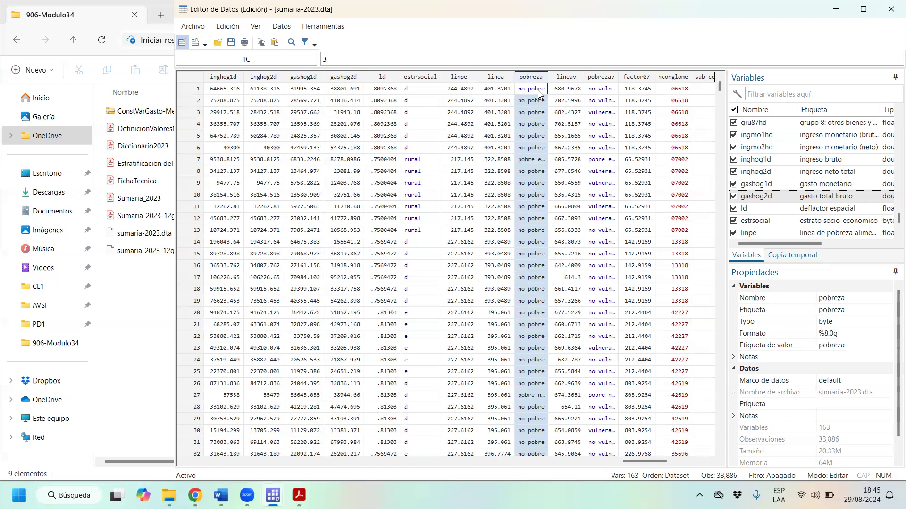
- Highlight the pobreza values of the first observations, extending the selection through row 19
{"action": "left_click", "coordinate": [541, 101]}
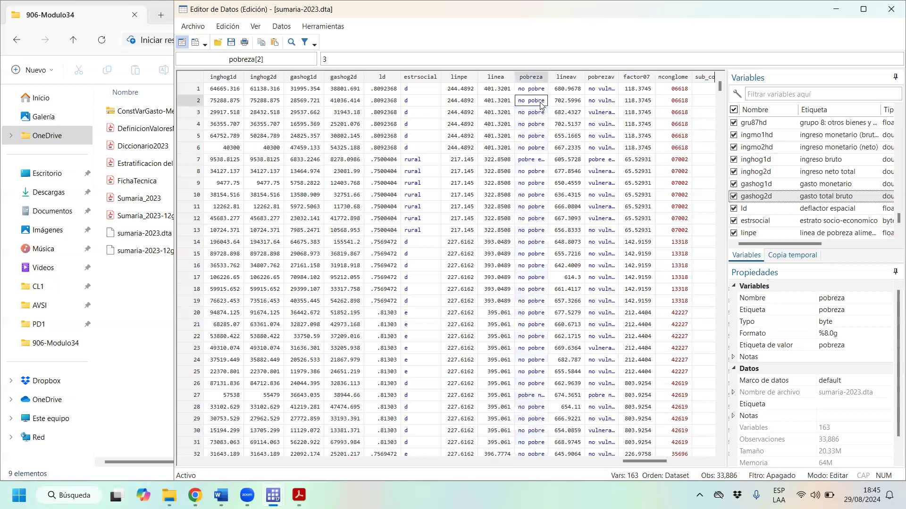
{"action": "left_click_drag", "start_coordinate": [542, 93], "coordinate": [544, 282]}
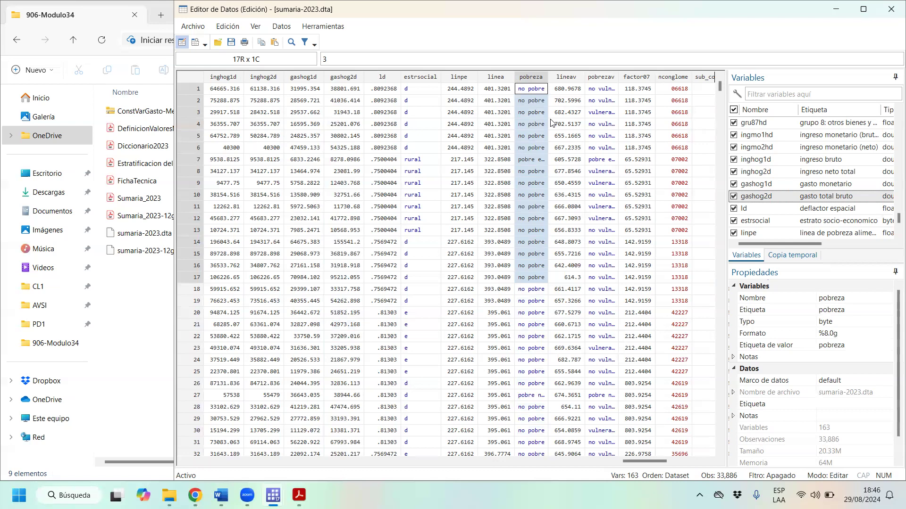
{"action": "left_click", "coordinate": [542, 92]}
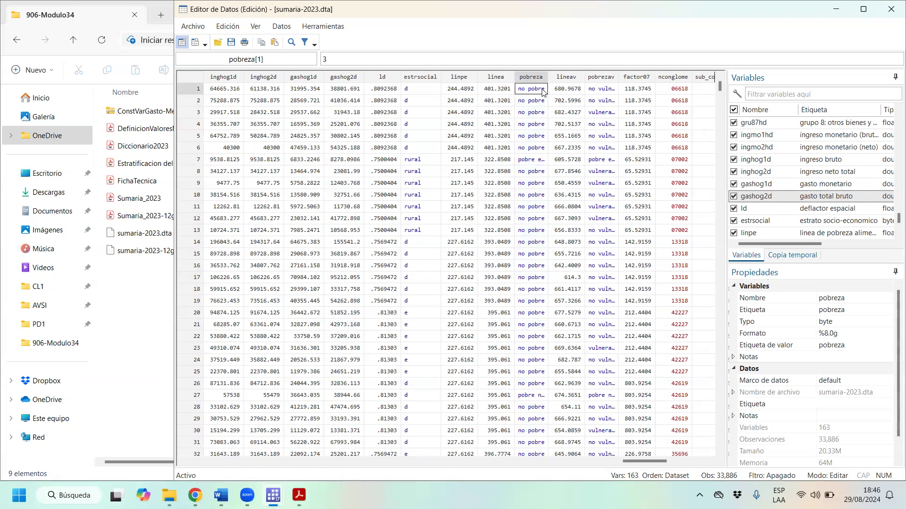
{"action": "left_click_drag", "start_coordinate": [542, 92], "coordinate": [545, 114]}
{"action": "left_click_drag", "start_coordinate": [529, 203], "coordinate": [530, 185]}
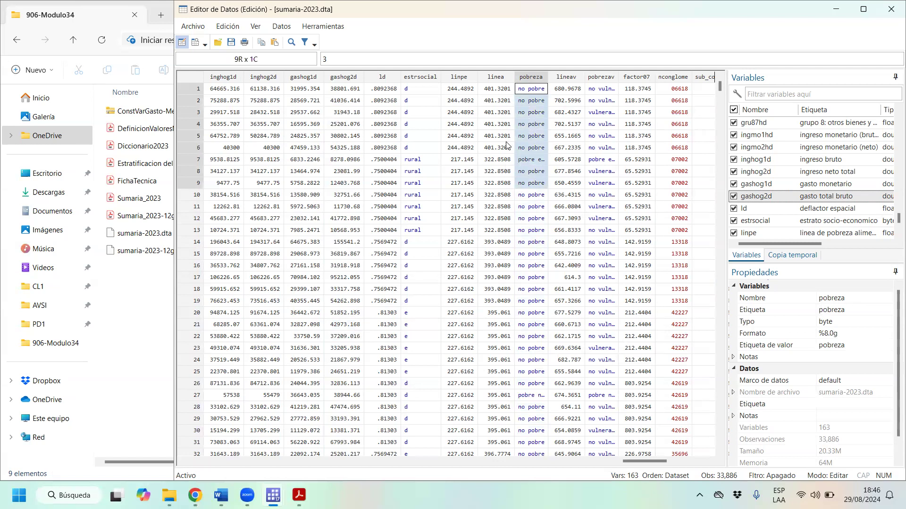
{"action": "left_click_drag", "start_coordinate": [539, 92], "coordinate": [538, 304]}
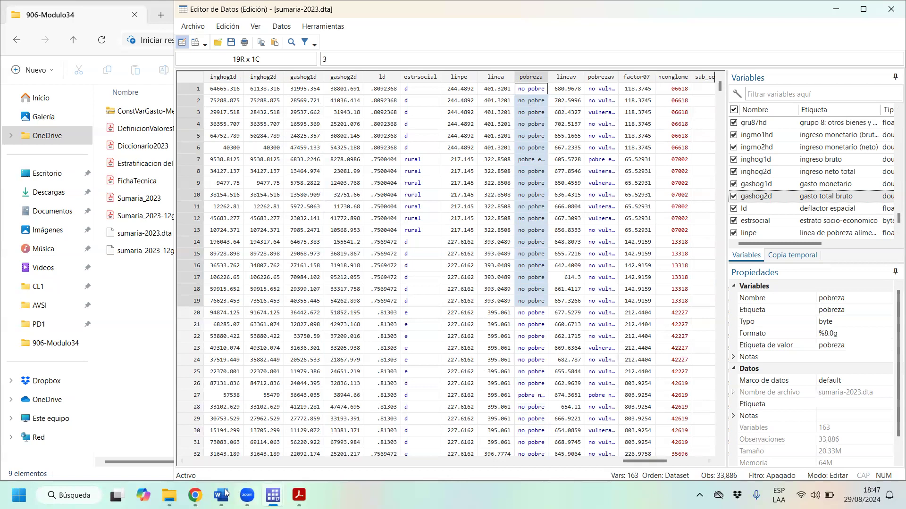
- Switch to Chrome, search Google for "world bank indicators" in a new tab, and open the World Development Indicators DataBank
{"action": "mouse_move", "coordinate": [195, 496]}
{"action": "left_click", "coordinate": [282, 446]}
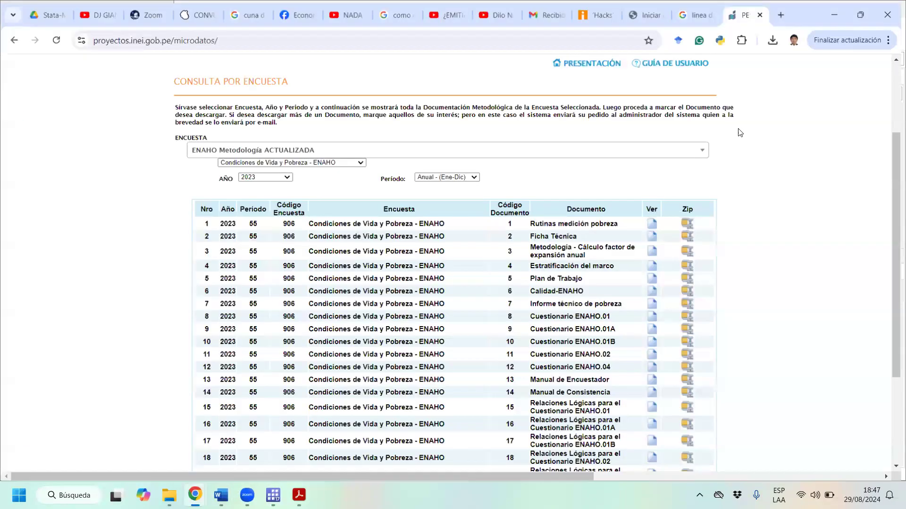
{"action": "left_click", "coordinate": [786, 13]}
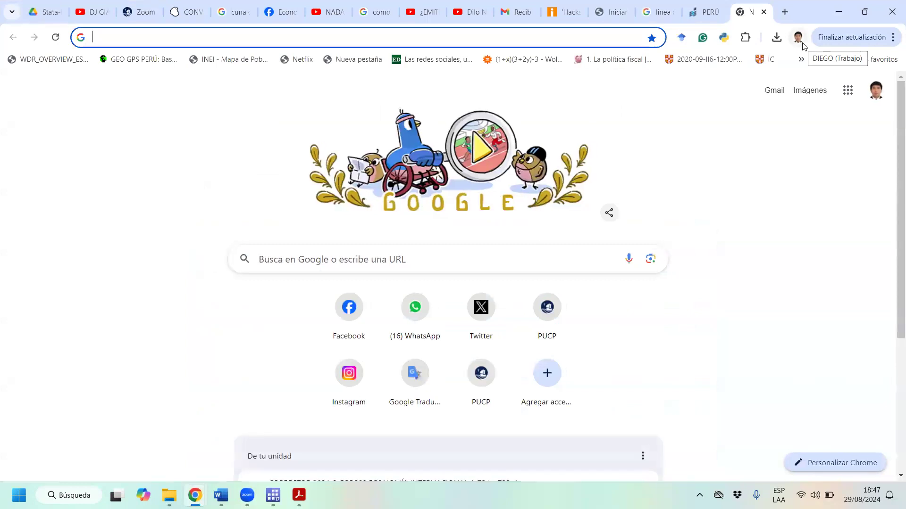
{"action": "type", "text": "world bank i"}
{"action": "key", "text": "Down"}
{"action": "key", "text": "Return"}
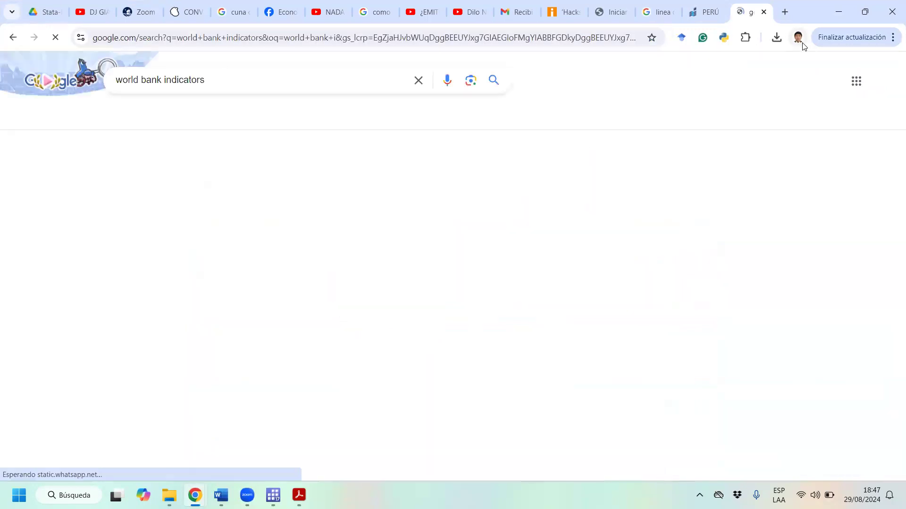
{"action": "left_click", "coordinate": [262, 221]}
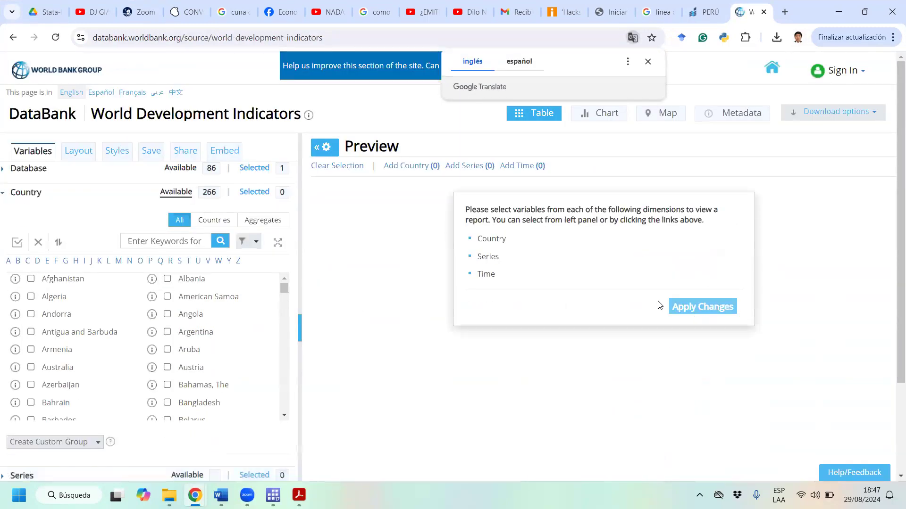
- Add Peru to the report's country selection and return to the preview
{"action": "left_click", "coordinate": [420, 166]}
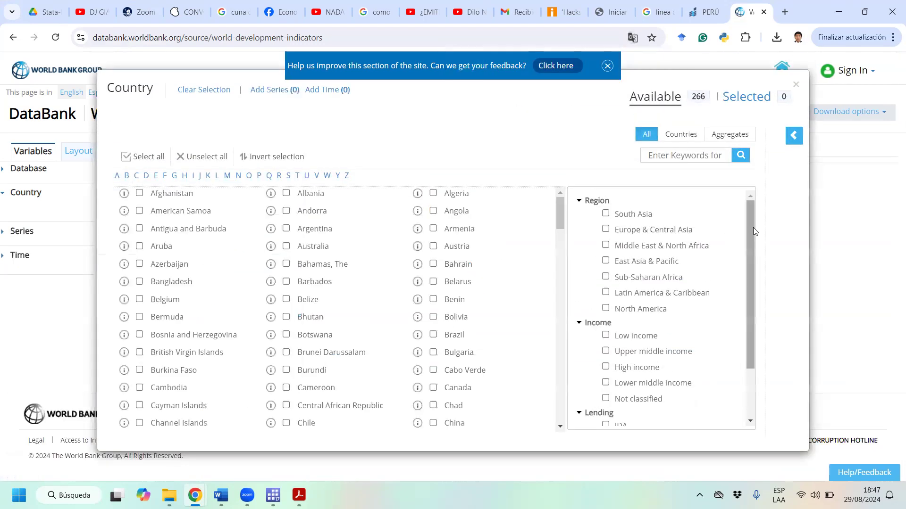
{"action": "scroll", "coordinate": [754, 245], "scroll_direction": "down", "scroll_amount": 2}
{"action": "scroll", "coordinate": [754, 256], "scroll_direction": "down", "scroll_amount": 3}
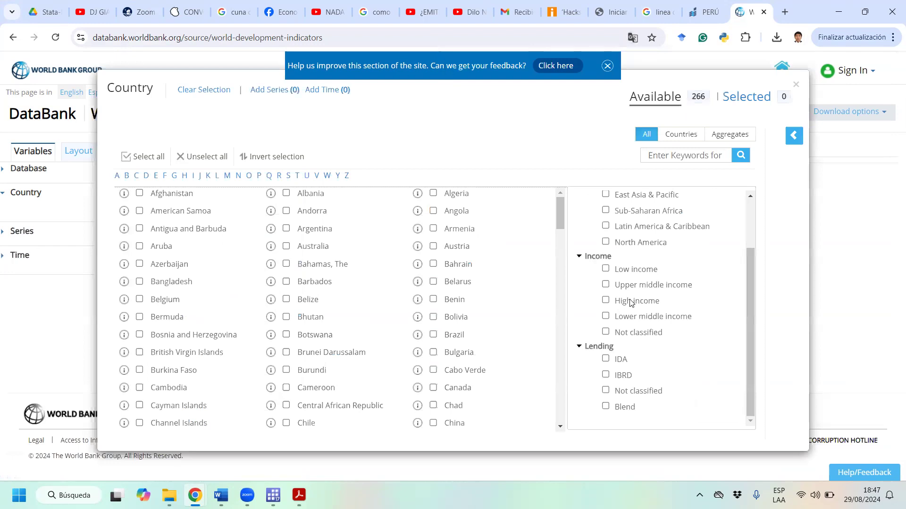
{"action": "scroll", "coordinate": [708, 264], "scroll_direction": "up", "scroll_amount": 4}
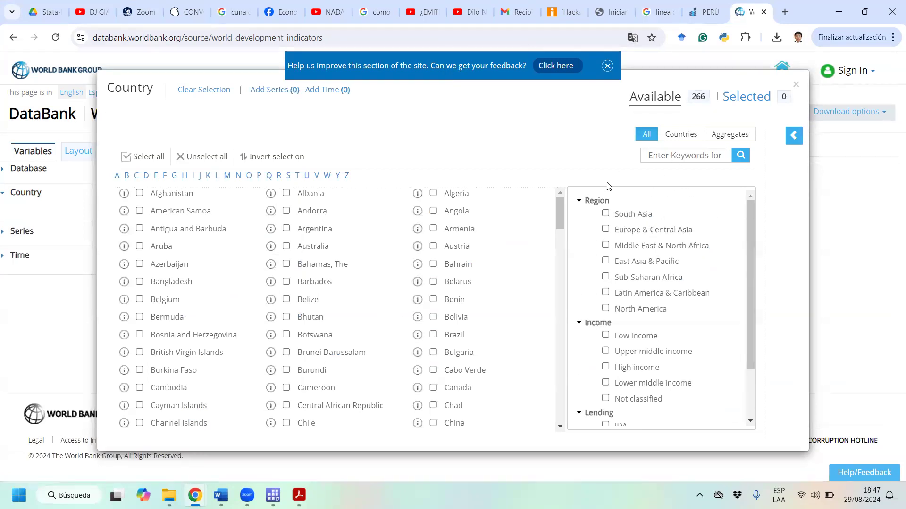
{"action": "left_click_drag", "start_coordinate": [561, 216], "coordinate": [529, 313]}
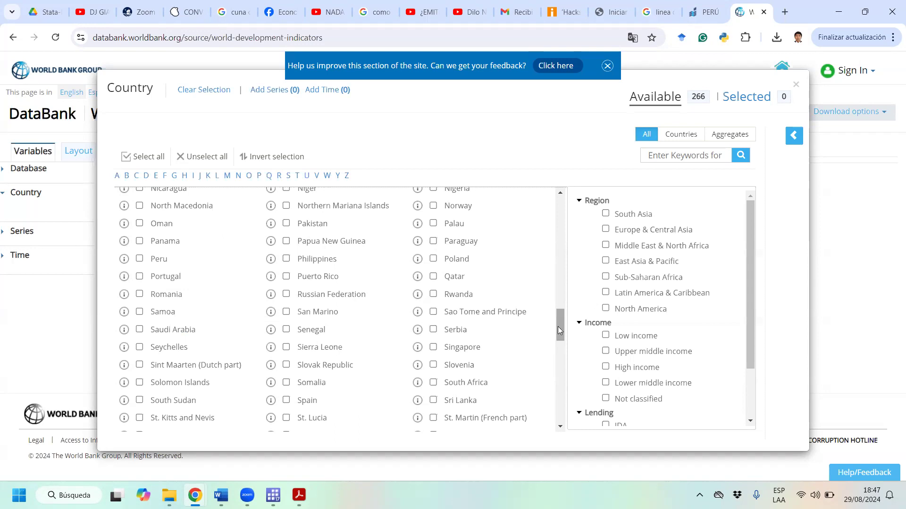
{"action": "mouse_move", "coordinate": [557, 327]}
{"action": "left_mouse_down"}
{"action": "mouse_move", "coordinate": [541, 383]}
{"action": "mouse_move", "coordinate": [558, 371]}
{"action": "mouse_move", "coordinate": [561, 327]}
{"action": "left_mouse_up"}
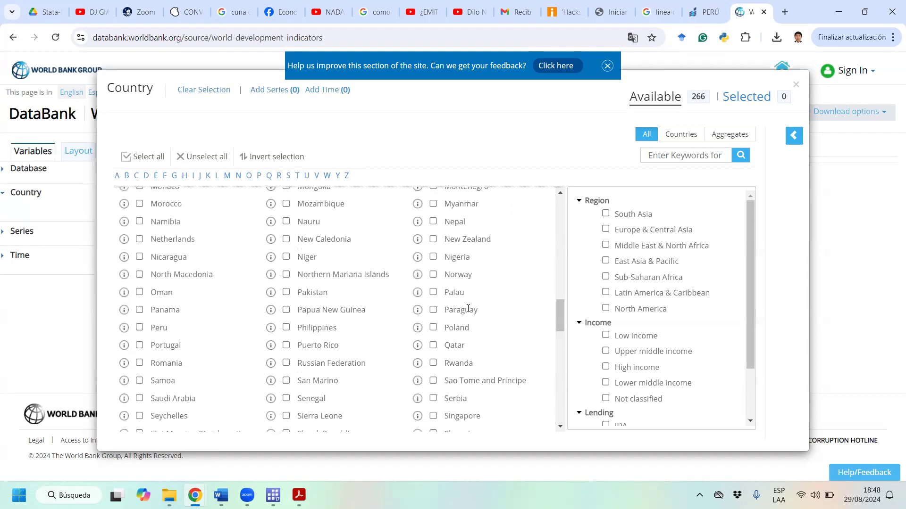
{"action": "left_click", "coordinate": [140, 330]}
{"action": "left_click_drag", "start_coordinate": [128, 87], "coordinate": [804, 123]}
{"action": "left_click", "coordinate": [843, 147]}
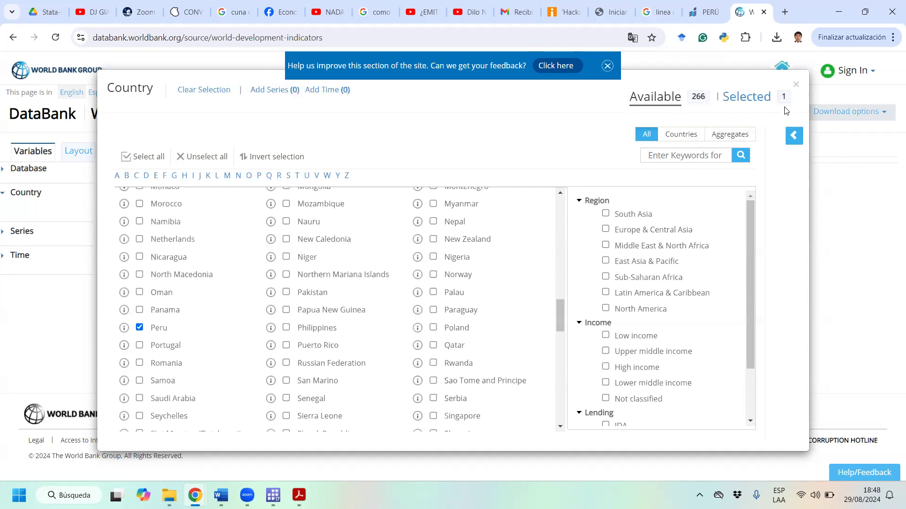
{"action": "left_click", "coordinate": [819, 67]}
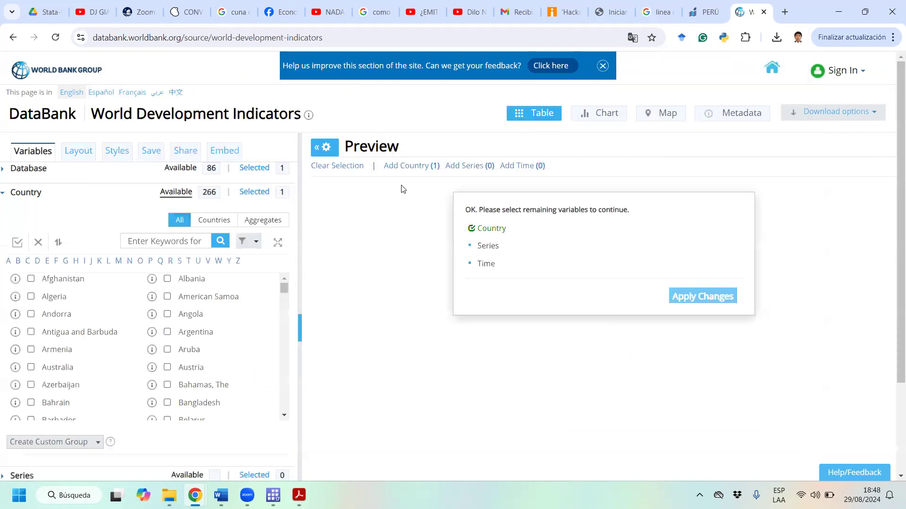
- Open the series selection and search it for "poverty"
{"action": "left_click", "coordinate": [461, 171]}
{"action": "left_click", "coordinate": [688, 136]}
{"action": "type", "text": "poverty"}
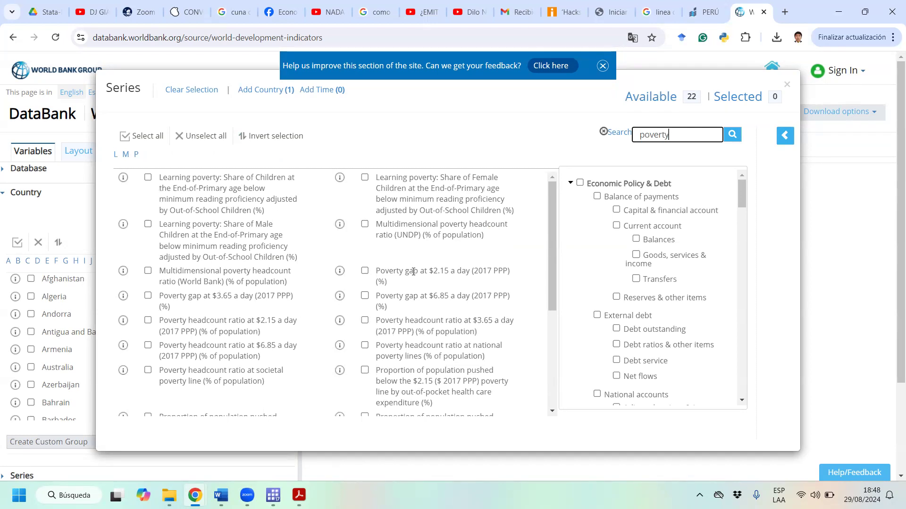
{"action": "scroll", "coordinate": [408, 328], "scroll_direction": "down", "scroll_amount": 1}
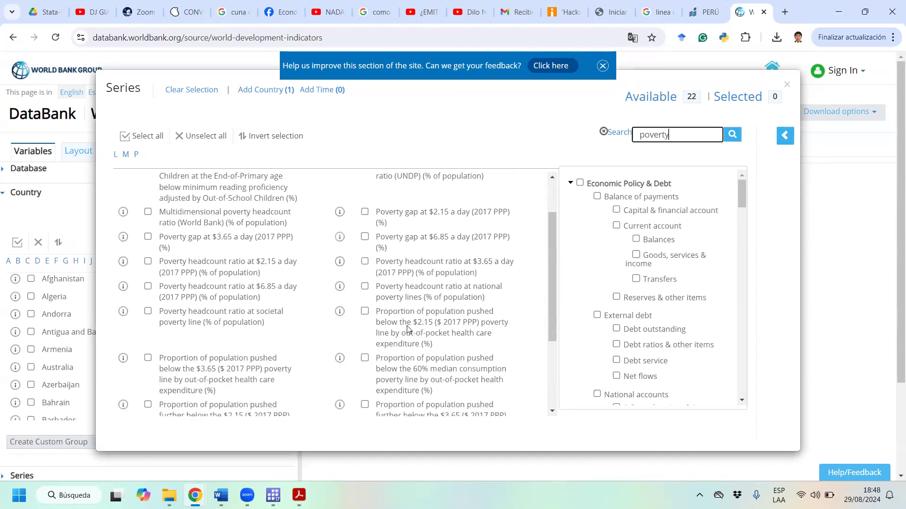
- Select the poverty headcount ratio series at $2.15, $3.65 and $6.85 a day (2017 PPP) and return to the report
{"action": "left_click", "coordinate": [365, 262]}
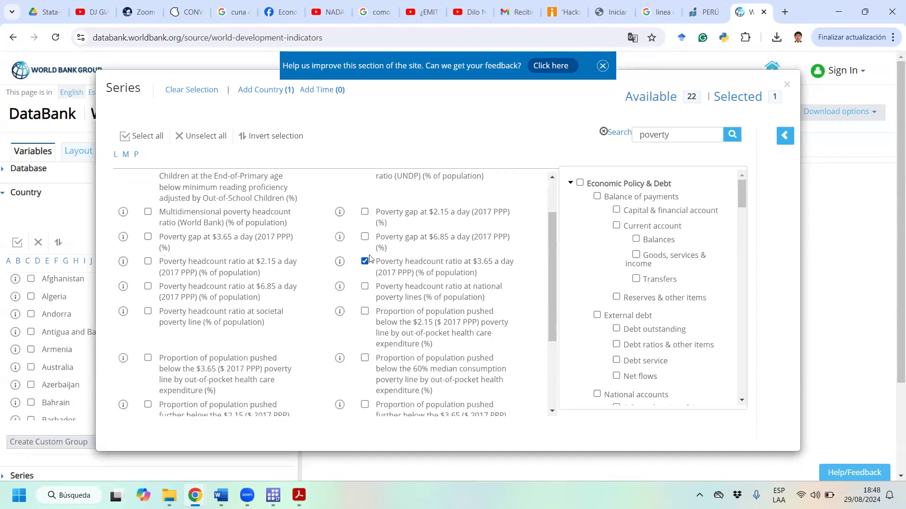
{"action": "left_click", "coordinate": [365, 313]}
{"action": "left_click", "coordinate": [366, 313]}
{"action": "left_click", "coordinate": [150, 264]}
{"action": "left_click", "coordinate": [148, 237]}
{"action": "left_click", "coordinate": [149, 238]}
{"action": "left_click", "coordinate": [148, 286]}
{"action": "scroll", "coordinate": [393, 317], "scroll_direction": "down", "scroll_amount": 1}
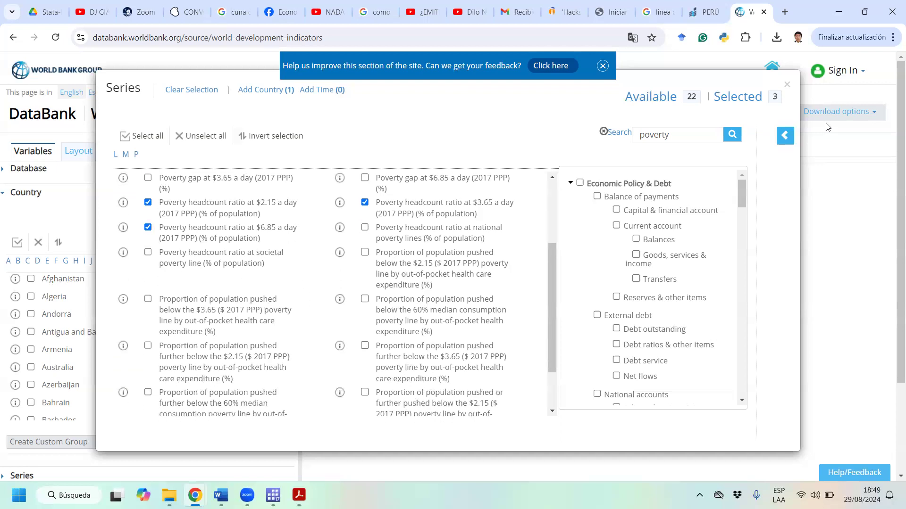
{"action": "left_click", "coordinate": [789, 84]}
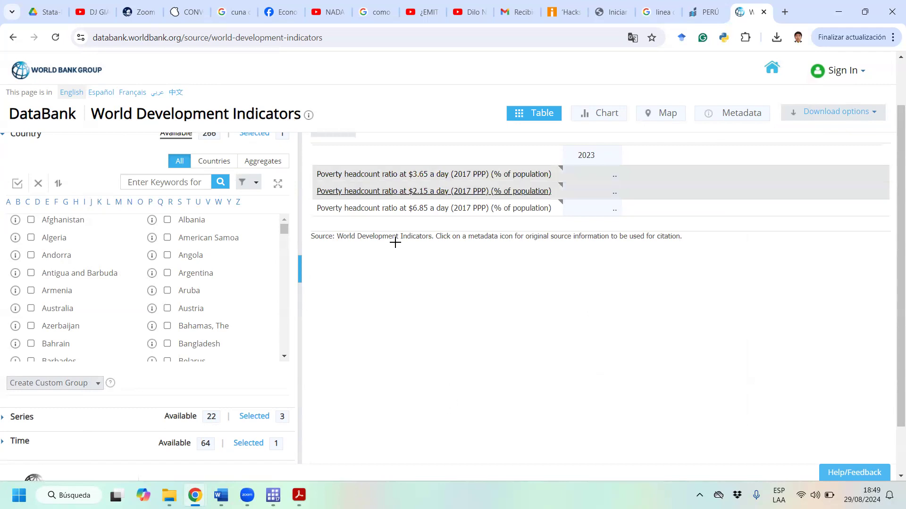
- Add 2022 to the report's years alongside 2023 and apply the changes
{"action": "left_click", "coordinate": [589, 156]}
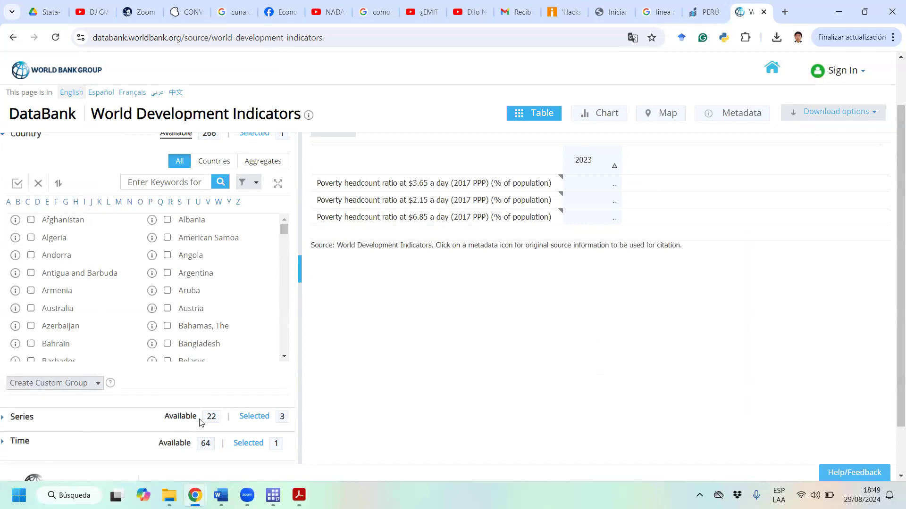
{"action": "left_click", "coordinate": [4, 447]}
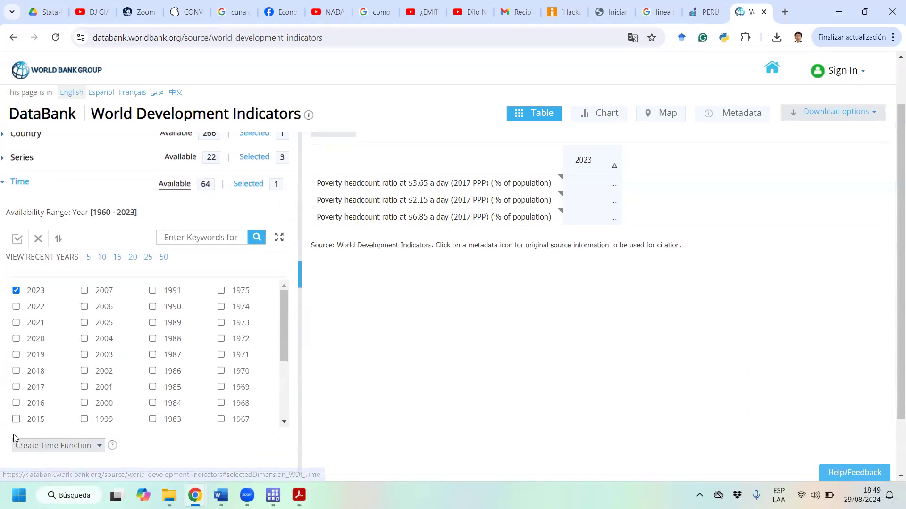
{"action": "left_click", "coordinate": [17, 307]}
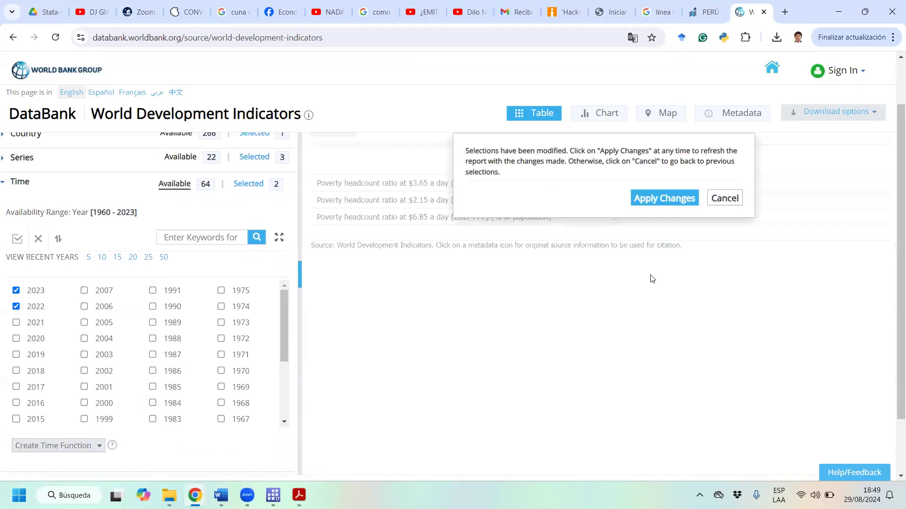
{"action": "left_click", "coordinate": [663, 204]}
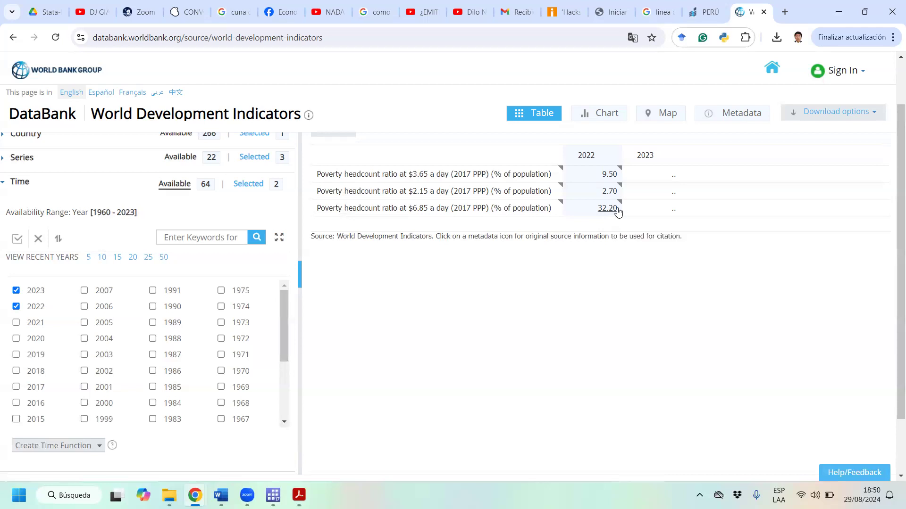
- Search Google for "inei pobreza 2022 peru" in a new tab
{"action": "left_click", "coordinate": [784, 5]}
{"action": "type", "text": "inei "}
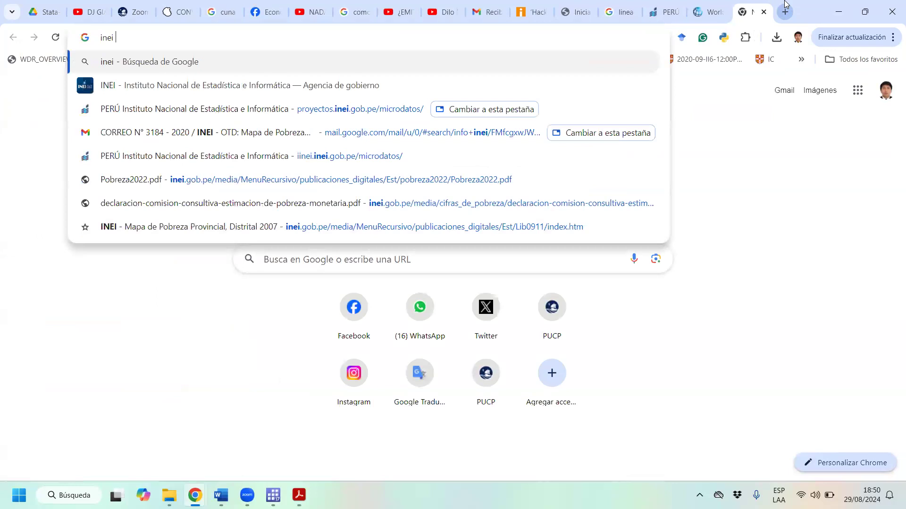
{"action": "type", "text": "pib"}
{"action": "key", "text": "BackSpace"}
{"action": "key", "text": "BackSpace"}
{"action": "type", "text": "o"}
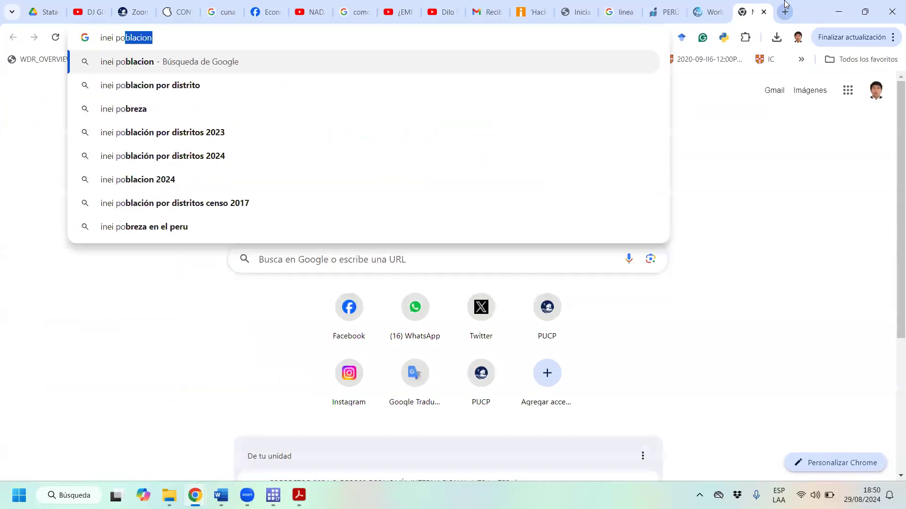
{"action": "type", "text": "breza 2022 "}
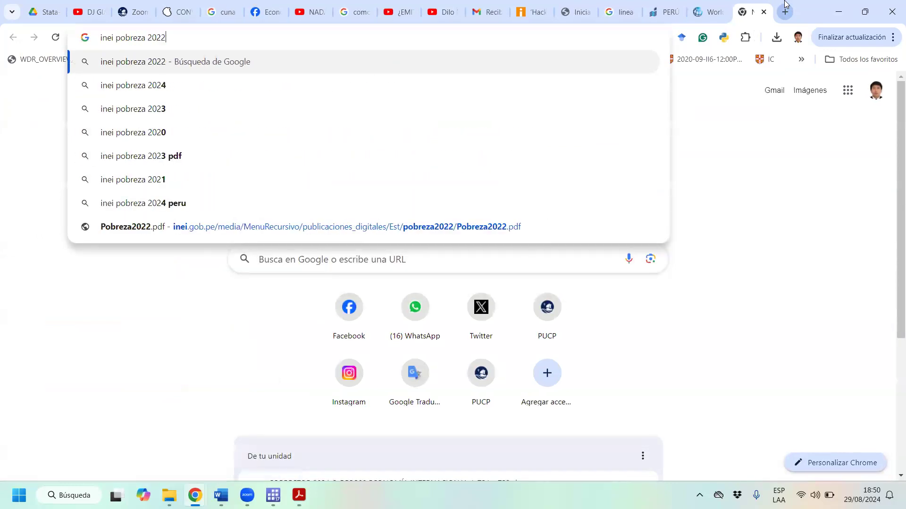
{"action": "type", "text": "peri"}
{"action": "key", "text": "BackSpace"}
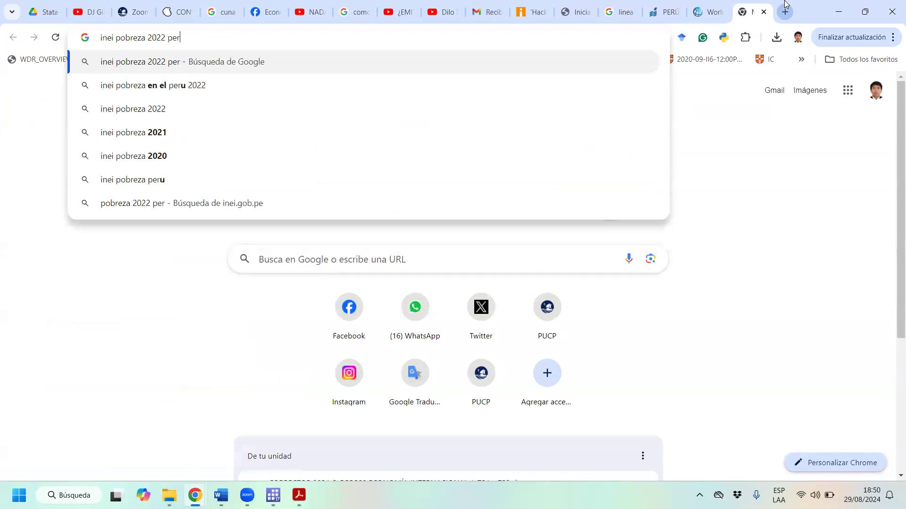
{"action": "type", "text": "u"}
{"action": "key", "text": "Return"}
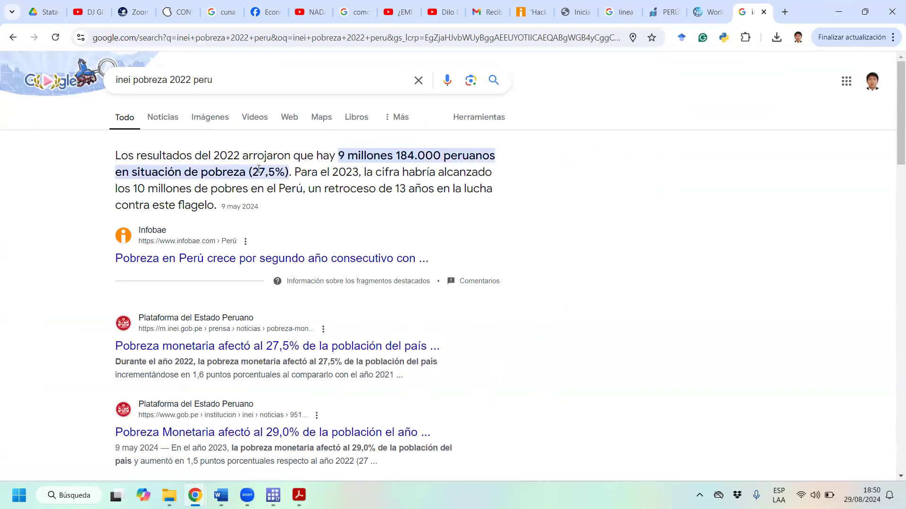
- Highlight the 2022 poverty percentage in the featured search result and compare it with the World Bank headcount ratios
{"action": "double_click", "coordinate": [273, 171]}
{"action": "left_click", "coordinate": [712, 4]}
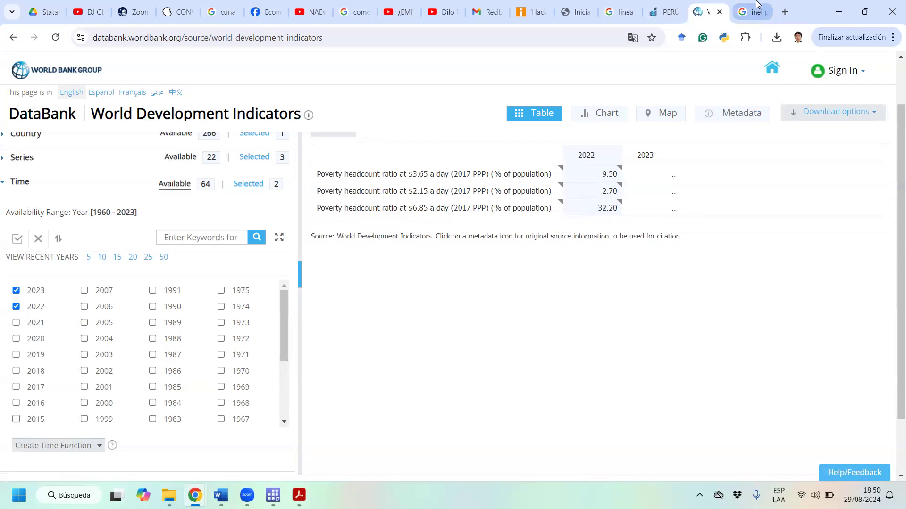
{"action": "mouse_move", "coordinate": [756, 4]}
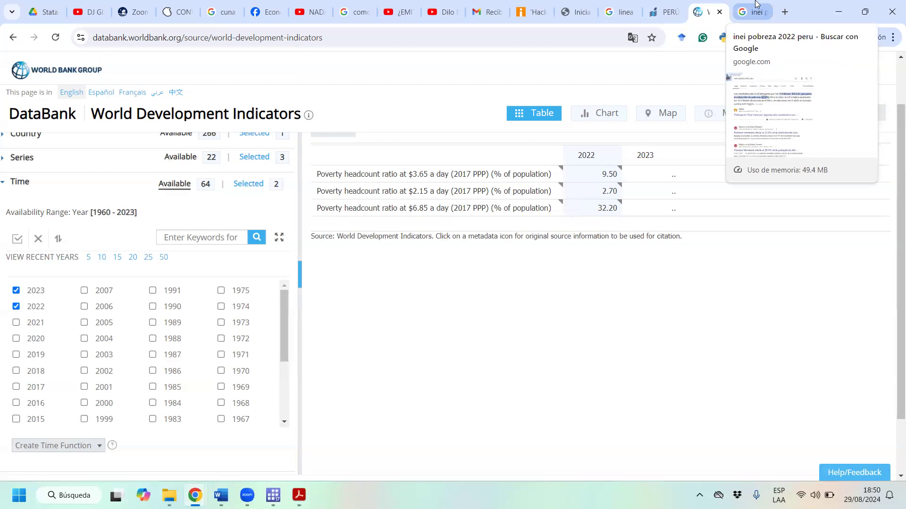
{"action": "left_click", "coordinate": [756, 5]}
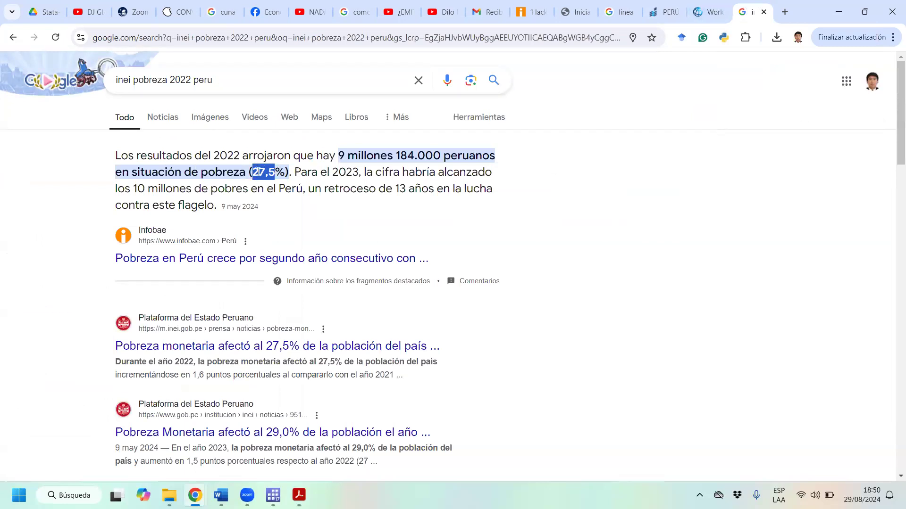
{"action": "left_click", "coordinate": [712, 10]}
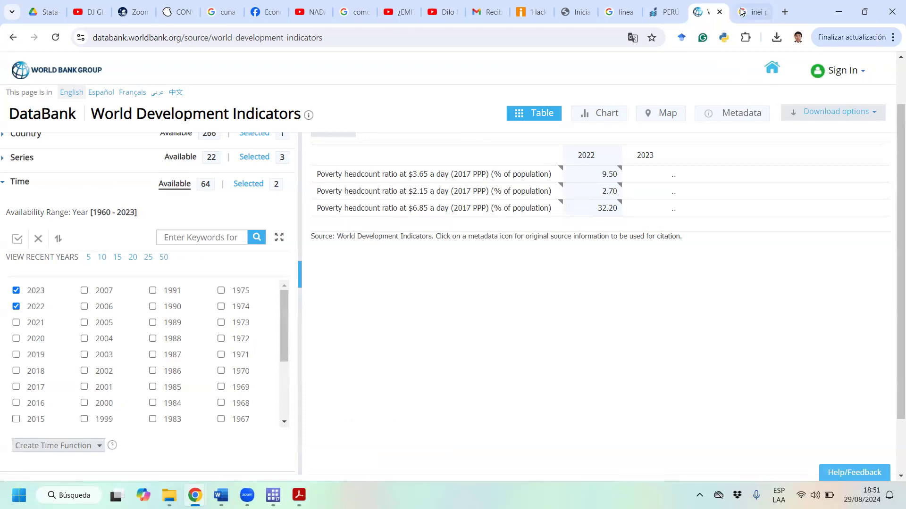
- Minimize the browser and select the linea value of observation 13 in Stata's Data Editor
{"action": "mouse_move", "coordinate": [741, 11]}
{"action": "left_click", "coordinate": [839, 4]}
{"action": "left_click", "coordinate": [496, 231]}
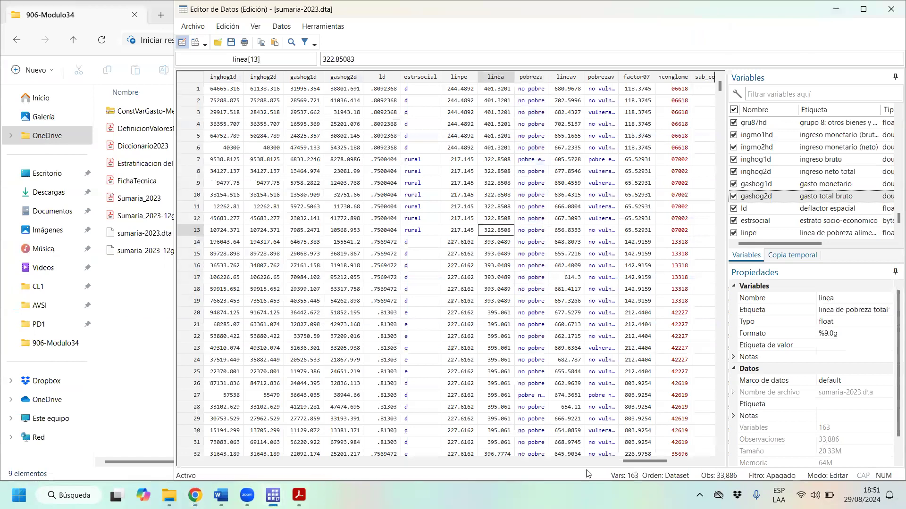
- Leave Stata's Data Editor for the 906-Modulo34 folder in File Explorer and extract the ConstVarGasto-Metodologia actualizada archive to its default destination
{"action": "left_click_drag", "start_coordinate": [654, 462], "coordinate": [260, 462]}
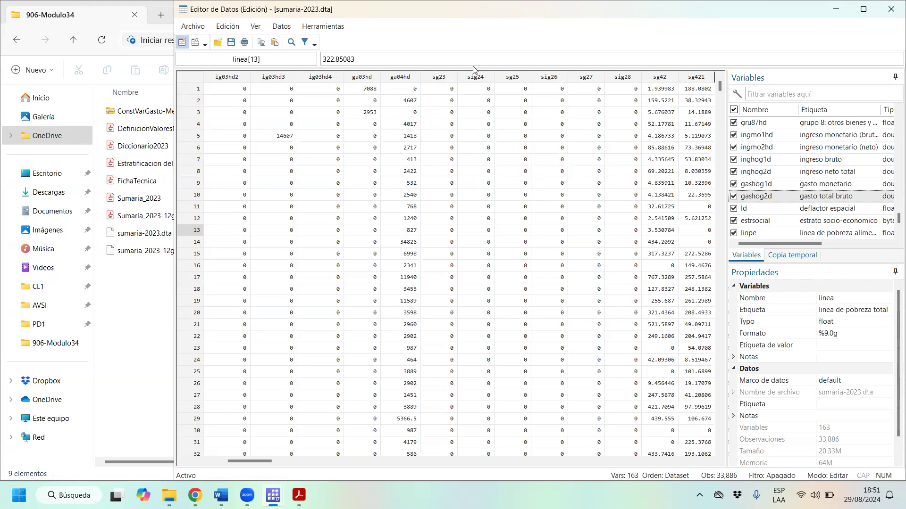
{"action": "left_click", "coordinate": [839, 5]}
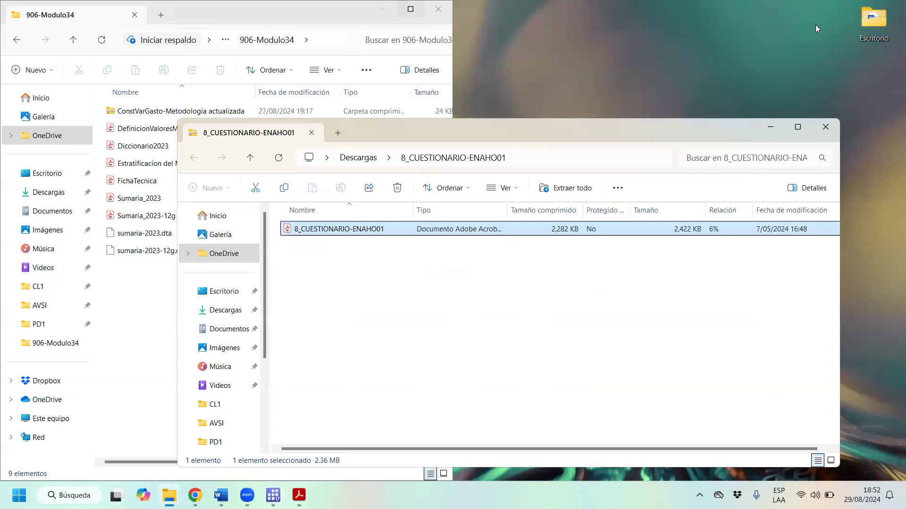
{"action": "left_click", "coordinate": [411, 9]}
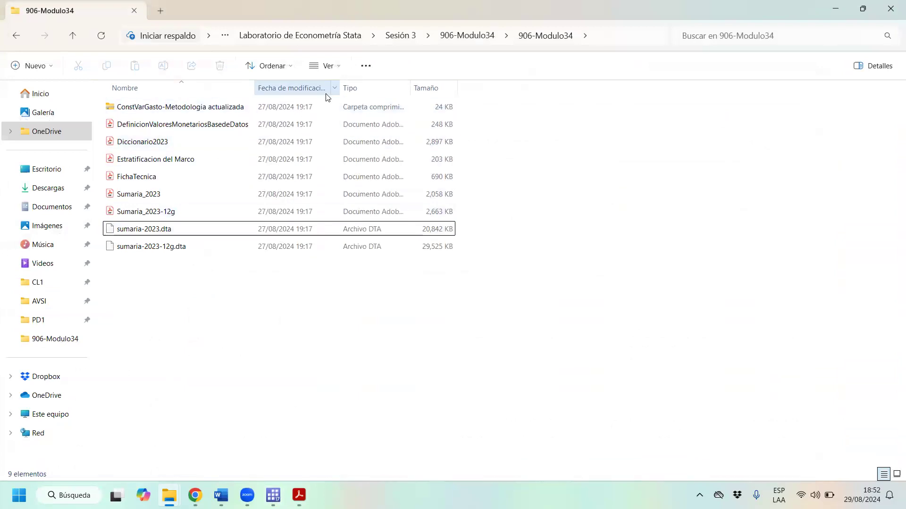
{"action": "left_click", "coordinate": [208, 112]}
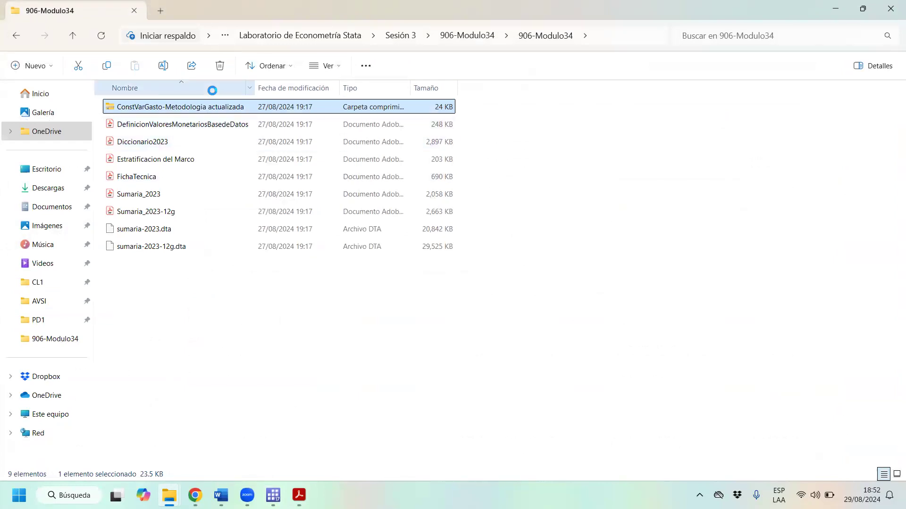
{"action": "right_click", "coordinate": [185, 104]}
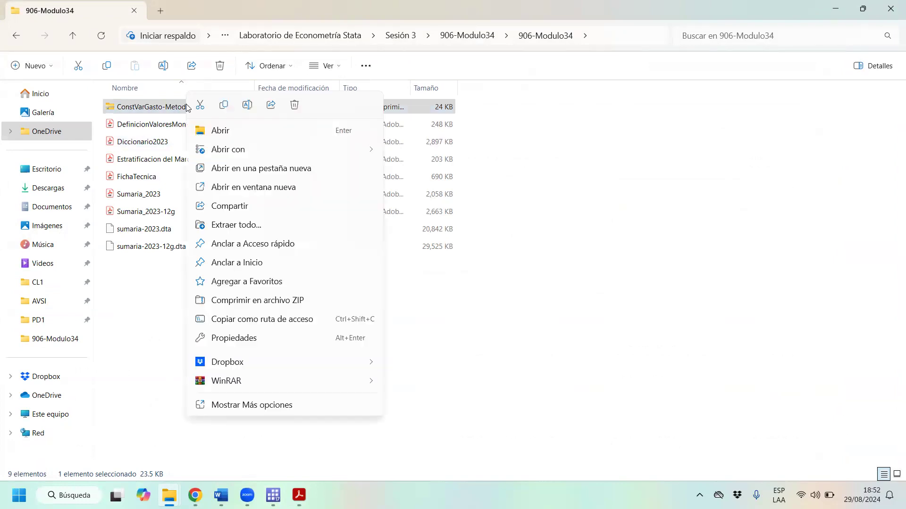
{"action": "left_click", "coordinate": [299, 227]}
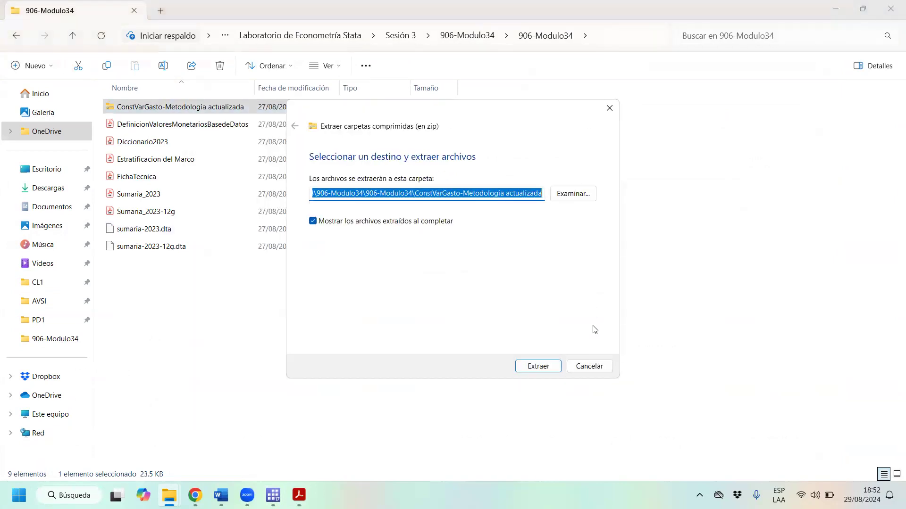
{"action": "left_click", "coordinate": [557, 368]}
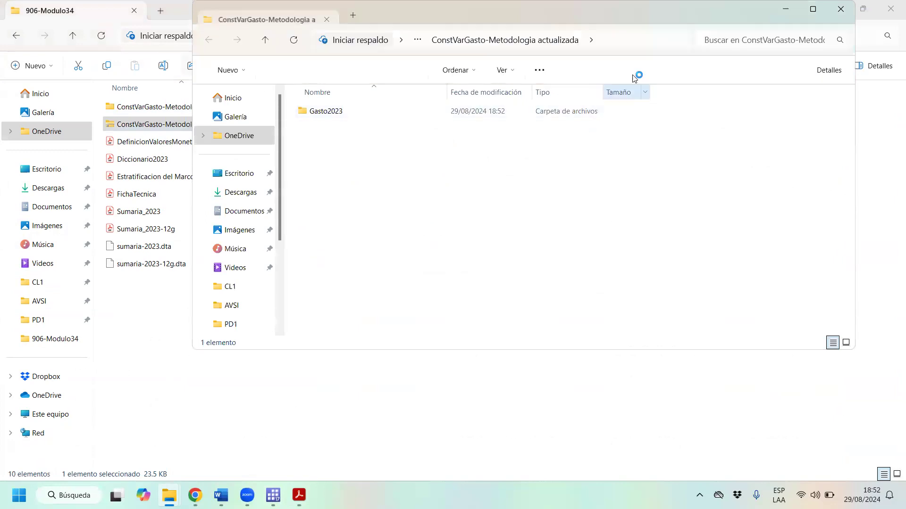
- Go into the extracted Gasto2023 folder and open its Bases subfolder in a maximized window
{"action": "double_click", "coordinate": [281, 237]}
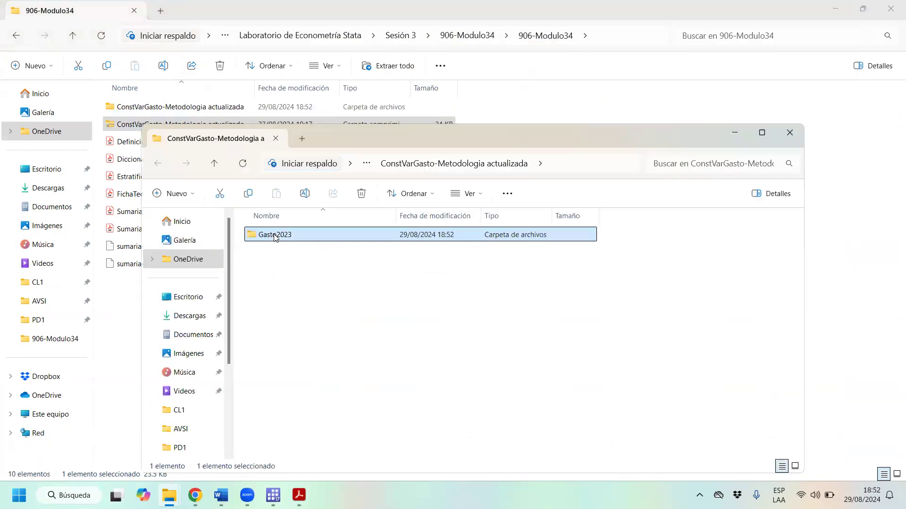
{"action": "left_click", "coordinate": [762, 136]}
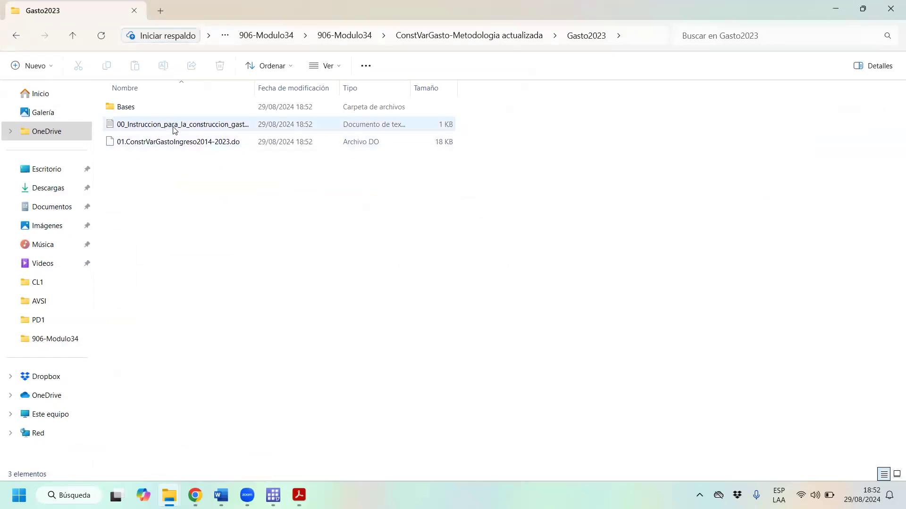
{"action": "left_click", "coordinate": [169, 148]}
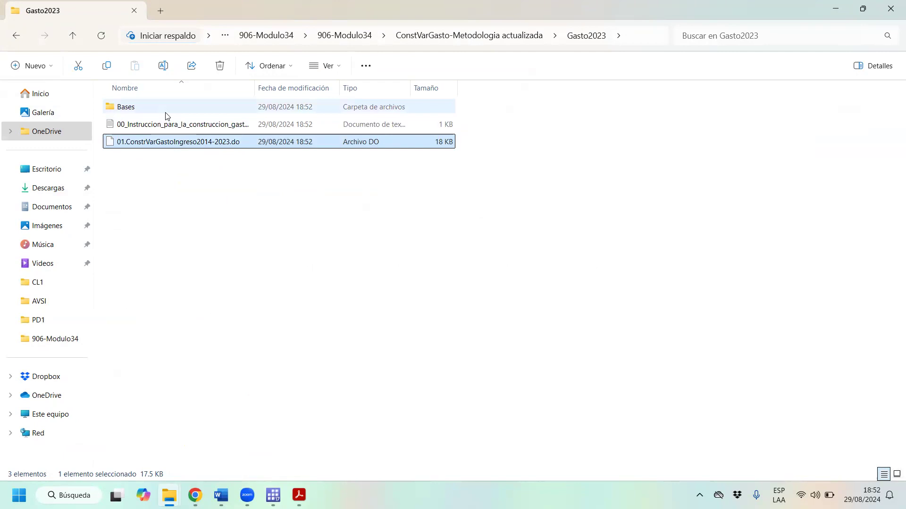
{"action": "double_click", "coordinate": [121, 112]}
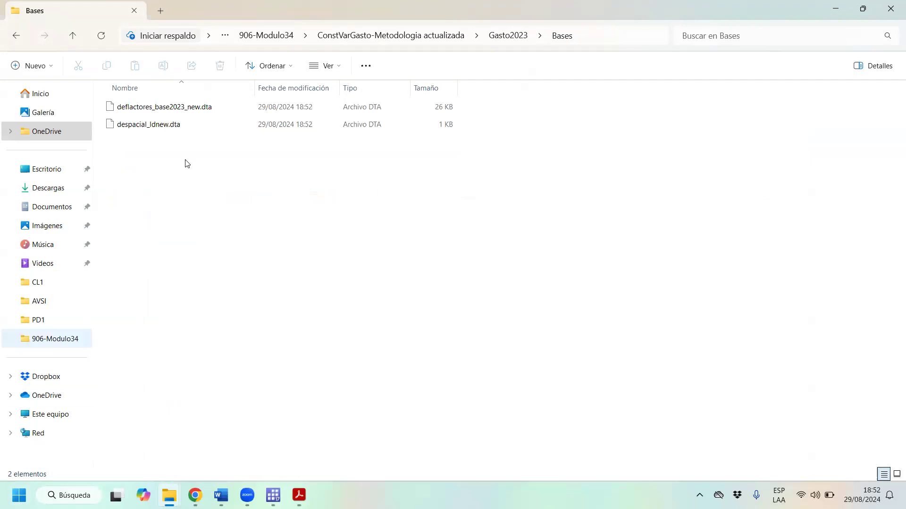
- Open deflactores_base2023_new.dta in Stata and display its data in the Data Editor's browse mode
{"action": "left_click", "coordinate": [188, 113]}
{"action": "right_click", "coordinate": [181, 111]}
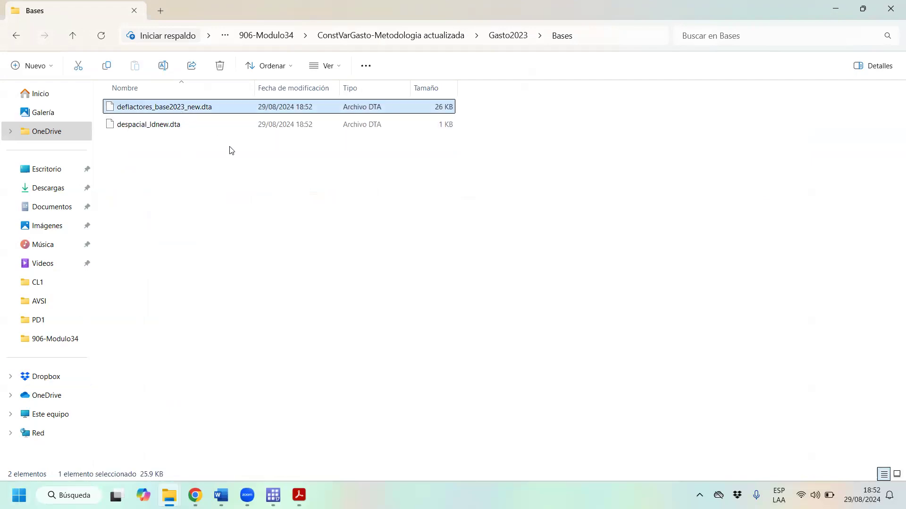
{"action": "mouse_move", "coordinate": [254, 157]}
{"action": "left_click", "coordinate": [463, 154]}
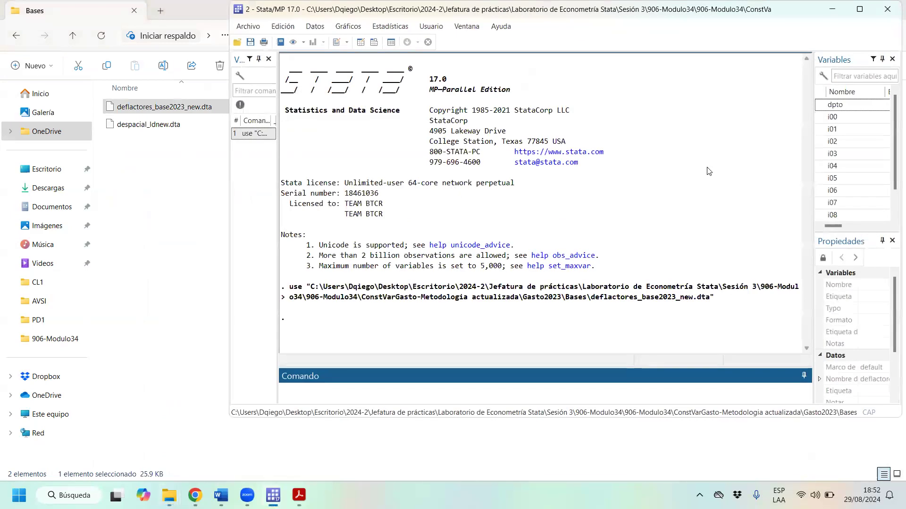
{"action": "left_click_drag", "start_coordinate": [560, 7], "coordinate": [509, 95]}
{"action": "left_click", "coordinate": [323, 131]}
- Check the number of variables and observations in the deflator dataset's properties
{"action": "scroll", "coordinate": [852, 356], "scroll_direction": "down", "scroll_amount": 1}
{"action": "left_click", "coordinate": [776, 402]}
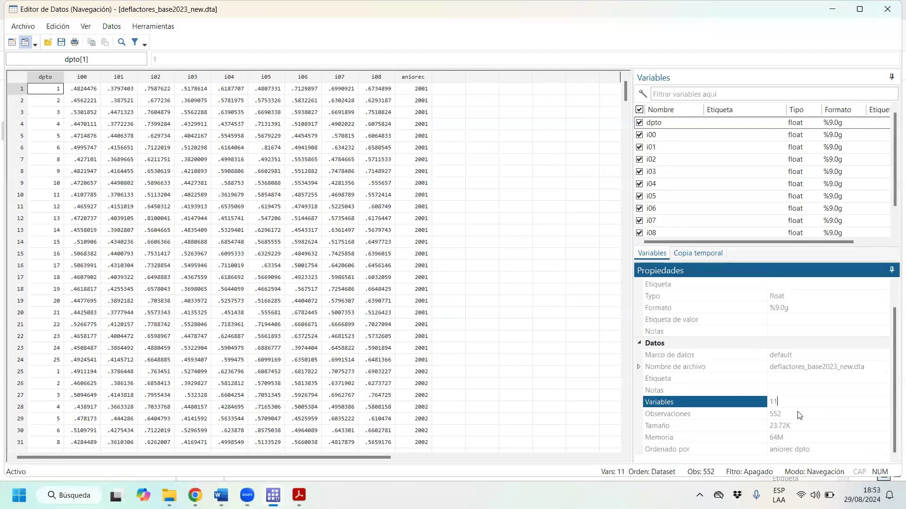
{"action": "left_click", "coordinate": [790, 415]}
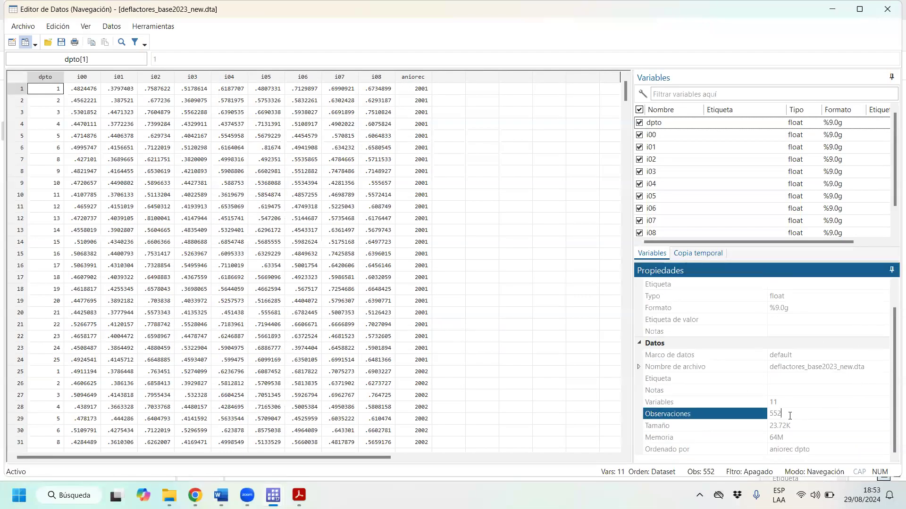
{"action": "left_click_drag", "start_coordinate": [627, 96], "coordinate": [630, 67]}
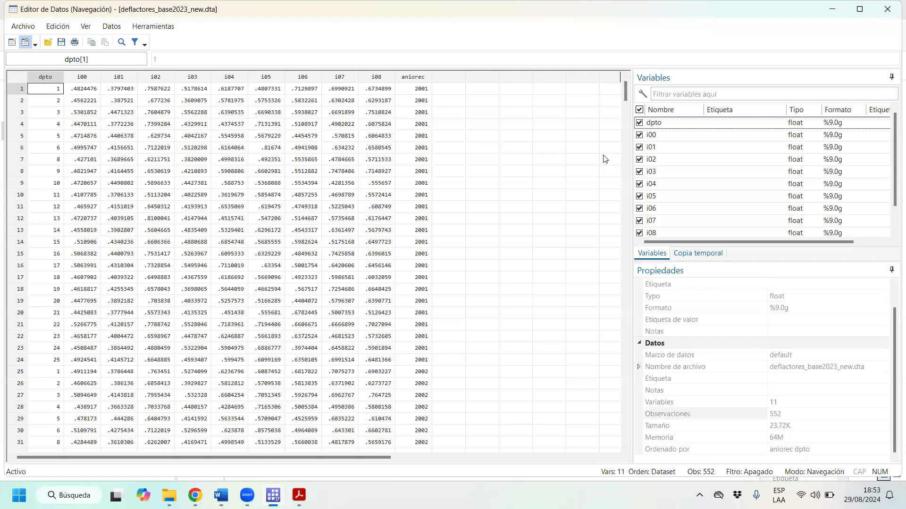
- Examine the years covered by the aniorec column from the first to the last observations of the deflator dataset
{"action": "left_click_drag", "start_coordinate": [424, 92], "coordinate": [441, 486]}
{"action": "left_click_drag", "start_coordinate": [627, 96], "coordinate": [623, 405]}
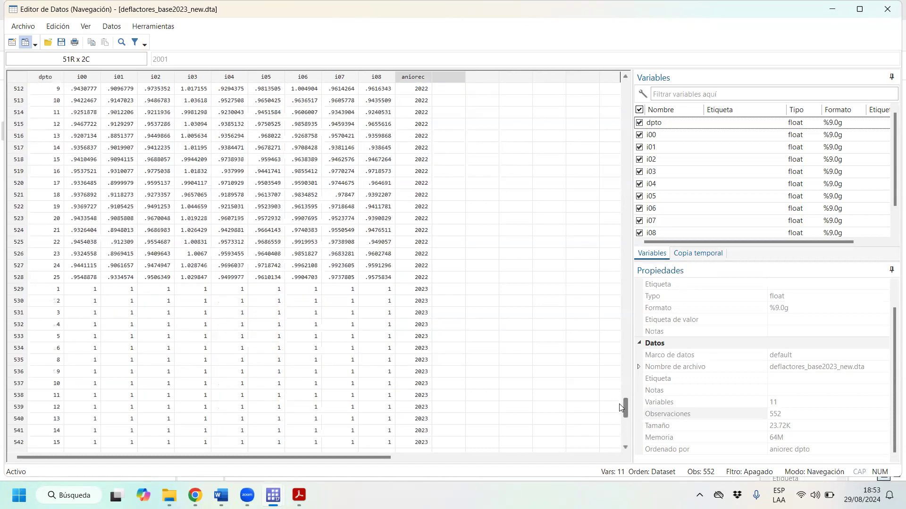
{"action": "left_click", "coordinate": [422, 443]}
{"action": "left_click_drag", "start_coordinate": [626, 409], "coordinate": [625, 208]}
{"action": "left_click", "coordinate": [613, 395]}
{"action": "left_click", "coordinate": [640, 123]}
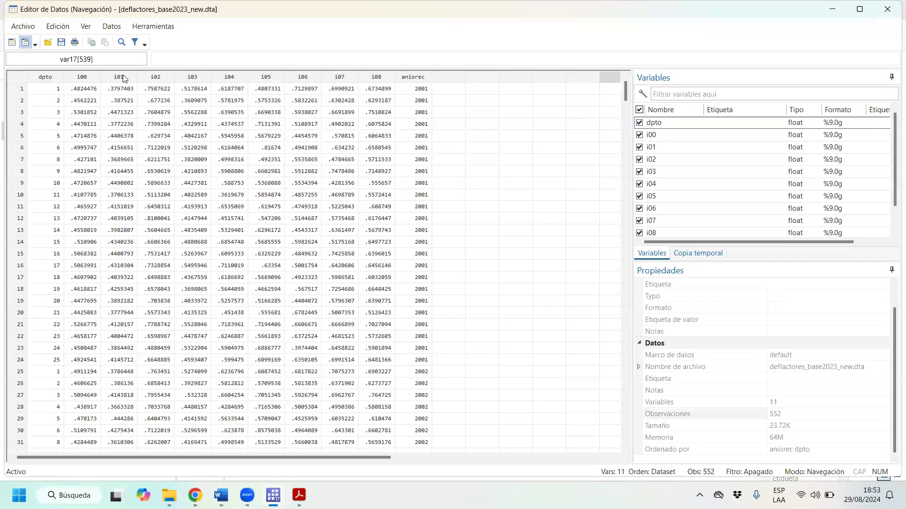
- Highlight the dpto, i00, i01 to i08 and aniorec columns to review the deflators by department and year
{"action": "left_click", "coordinate": [45, 79]}
{"action": "left_click", "coordinate": [93, 79]}
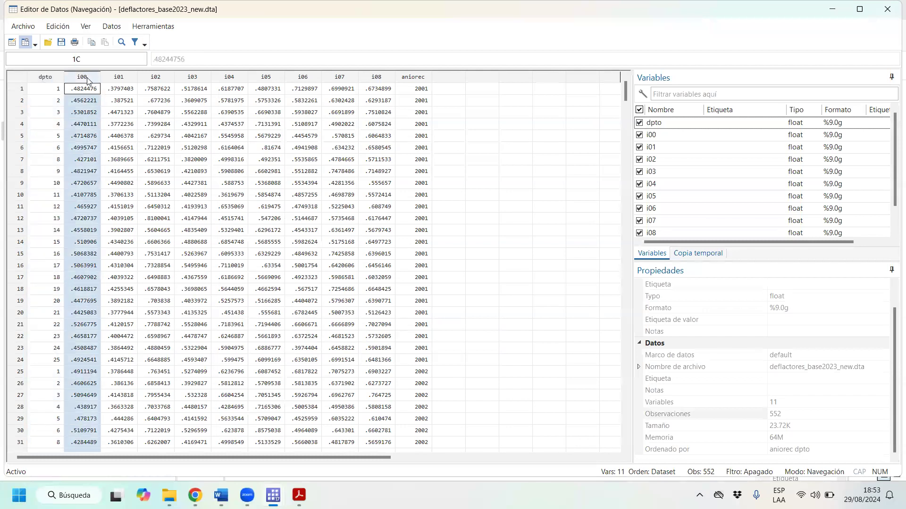
{"action": "left_click", "coordinate": [412, 79]}
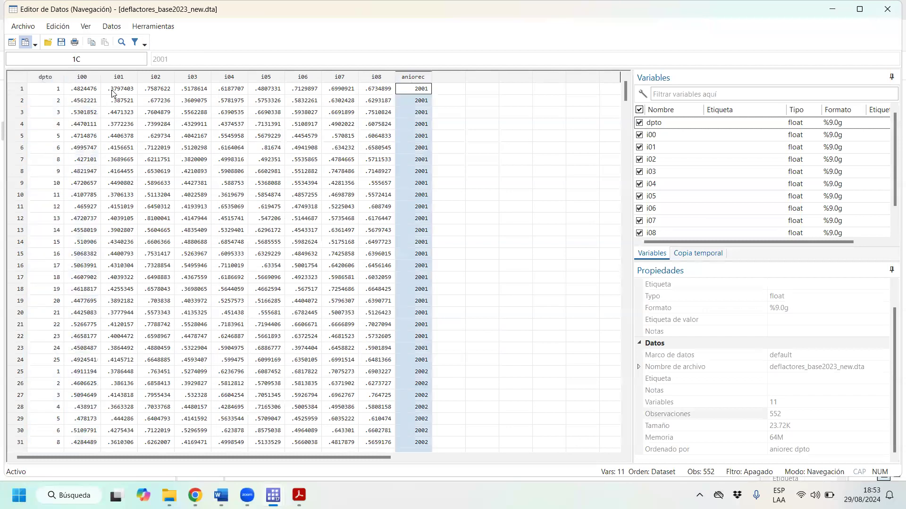
{"action": "left_click", "coordinate": [136, 80]}
{"action": "left_click_drag", "start_coordinate": [136, 81], "coordinate": [384, 93]}
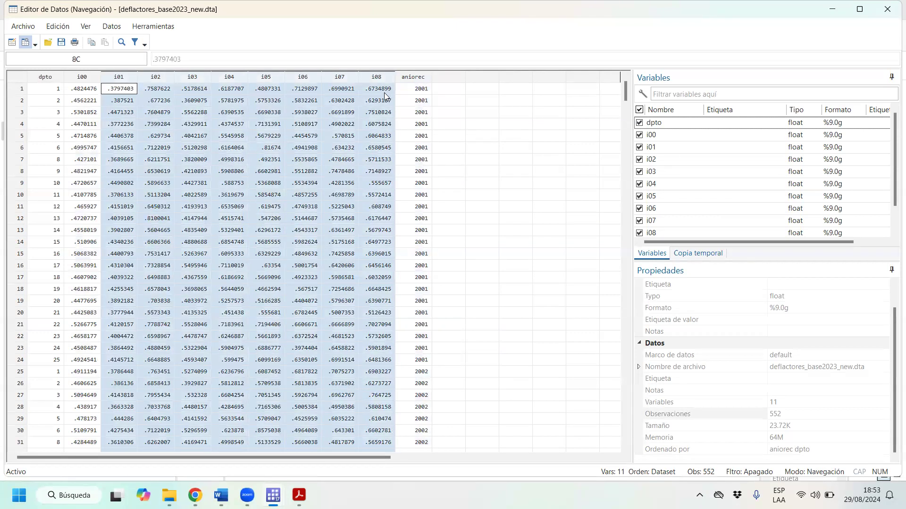
{"action": "left_click", "coordinate": [47, 80]}
{"action": "left_click", "coordinate": [93, 80]}
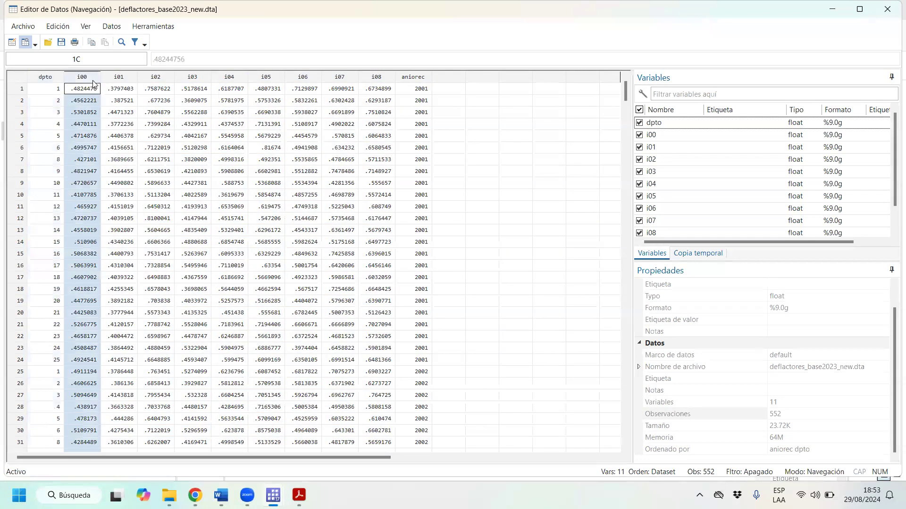
{"action": "left_click", "coordinate": [408, 80]}
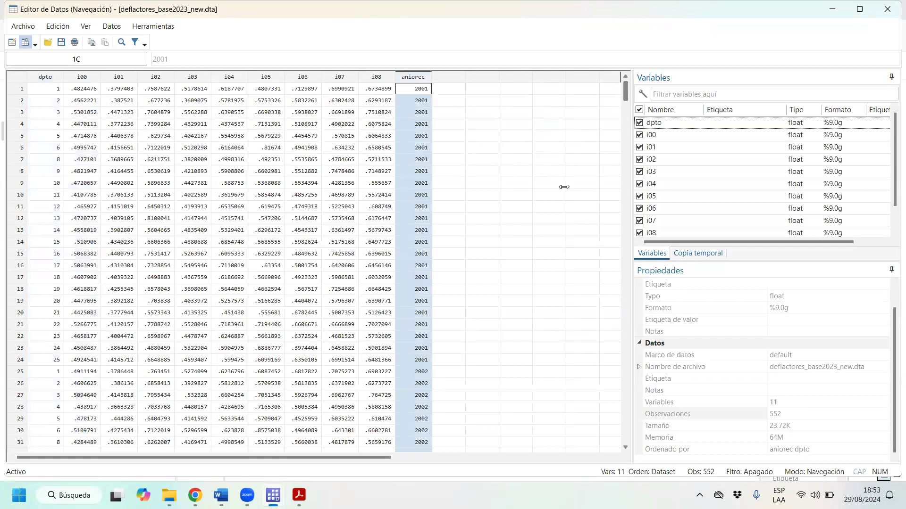
- Switch to Chrome's INEI microdata tab and reload the page
{"action": "key", "text": "alt+Tab"}
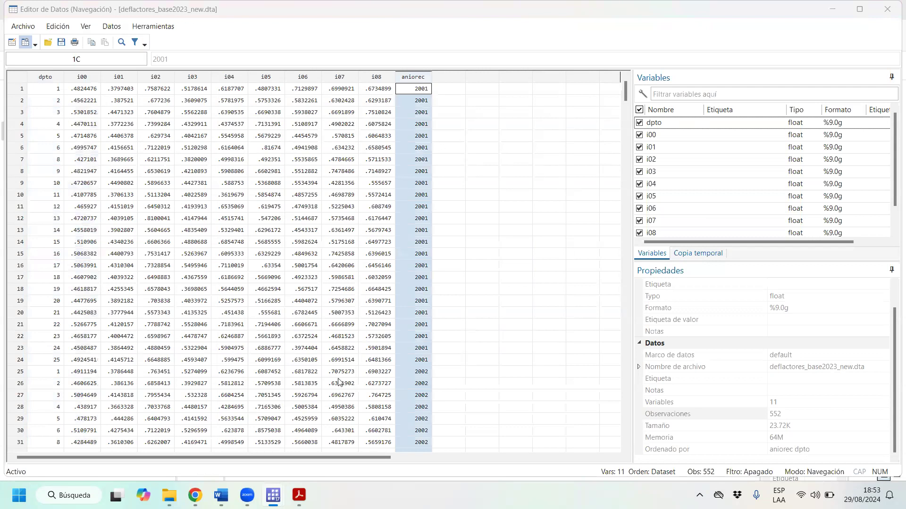
{"action": "mouse_move", "coordinate": [194, 495]}
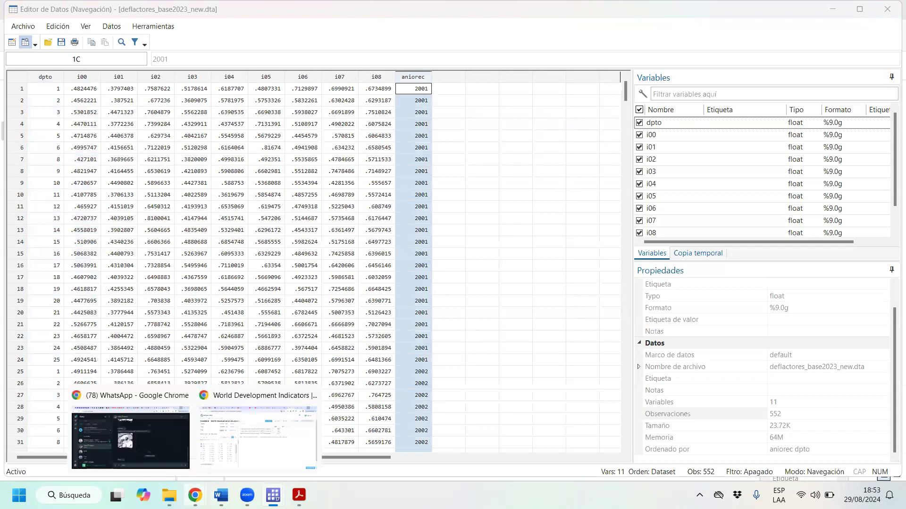
{"action": "left_click", "coordinate": [268, 443]}
{"action": "left_click", "coordinate": [670, 7]}
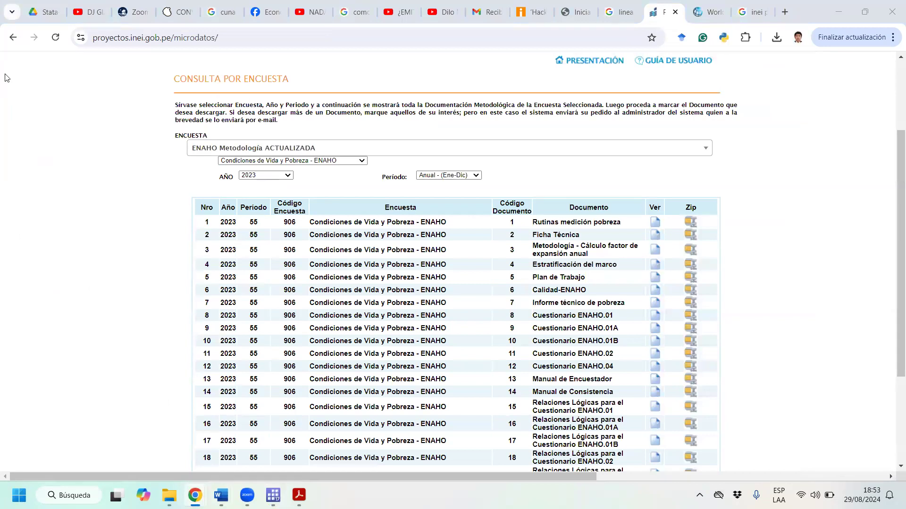
{"action": "left_click", "coordinate": [55, 38]}
- Search Google for "microdatos inei" and open the INEI microdata site from the results
{"action": "left_click", "coordinate": [223, 38]}
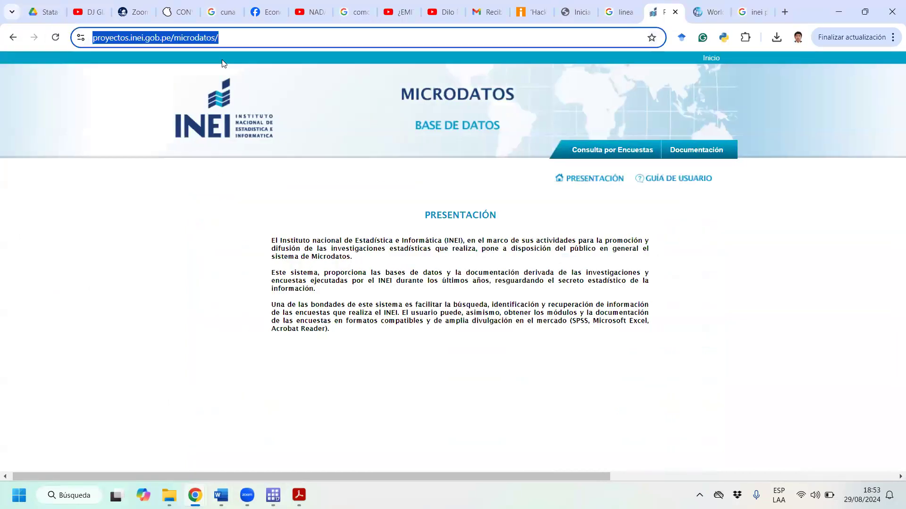
{"action": "type", "text": "mic"}
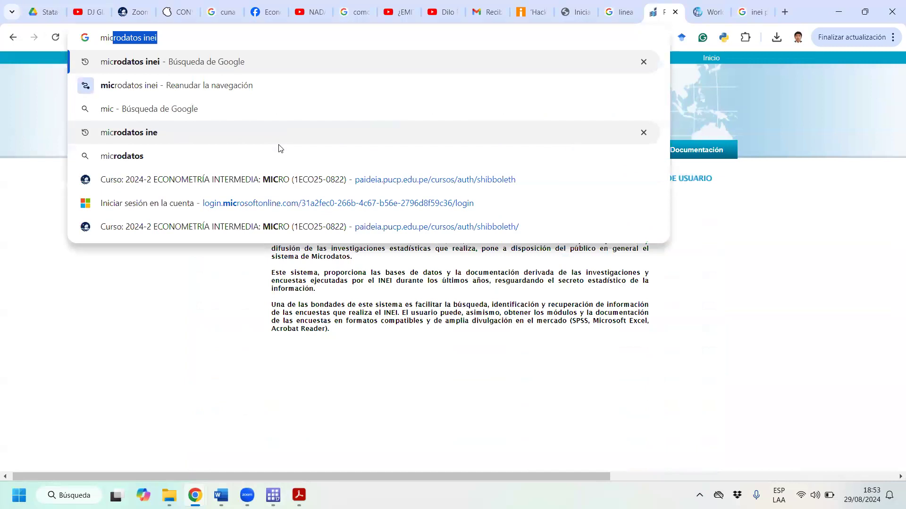
{"action": "key", "text": "Return"}
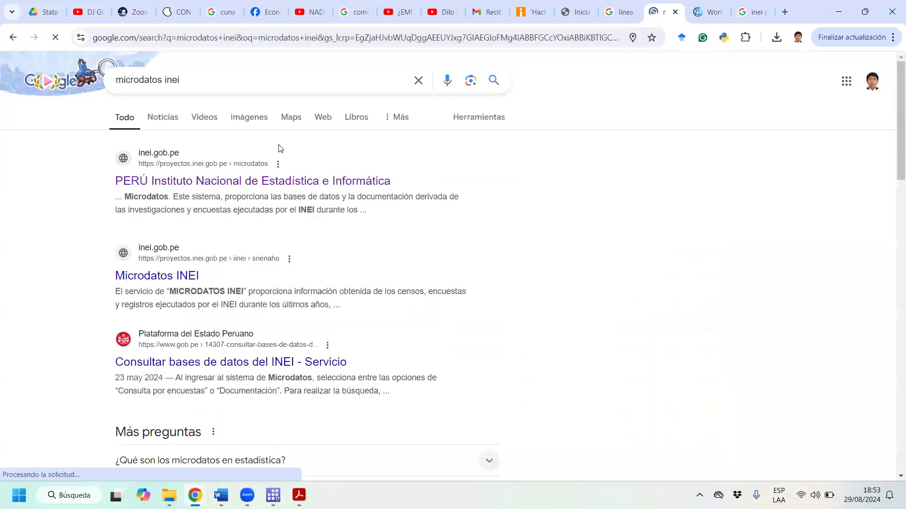
{"action": "left_click", "coordinate": [246, 182]}
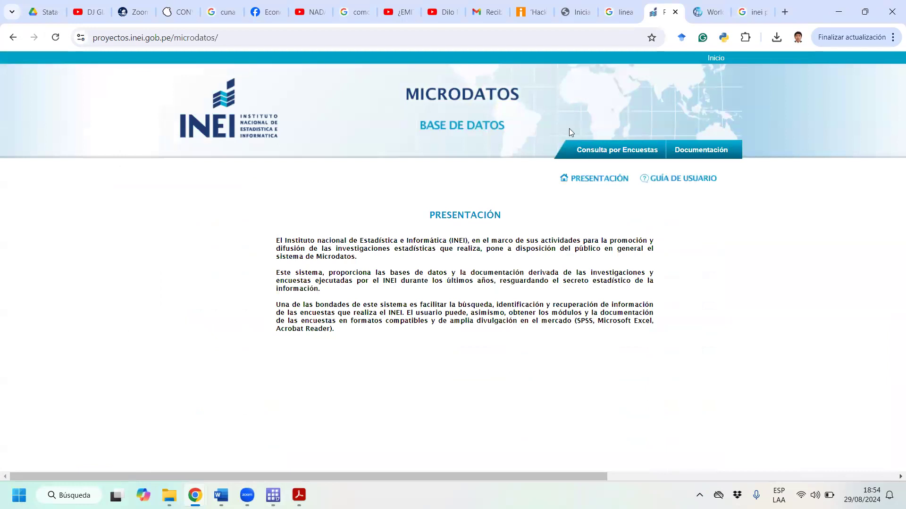
- Open the query by survey and choose ENAHO Metodología ACTUALIZADA with Condiciones de Vida y Pobreza - ENAHO
{"action": "left_click", "coordinate": [623, 157]}
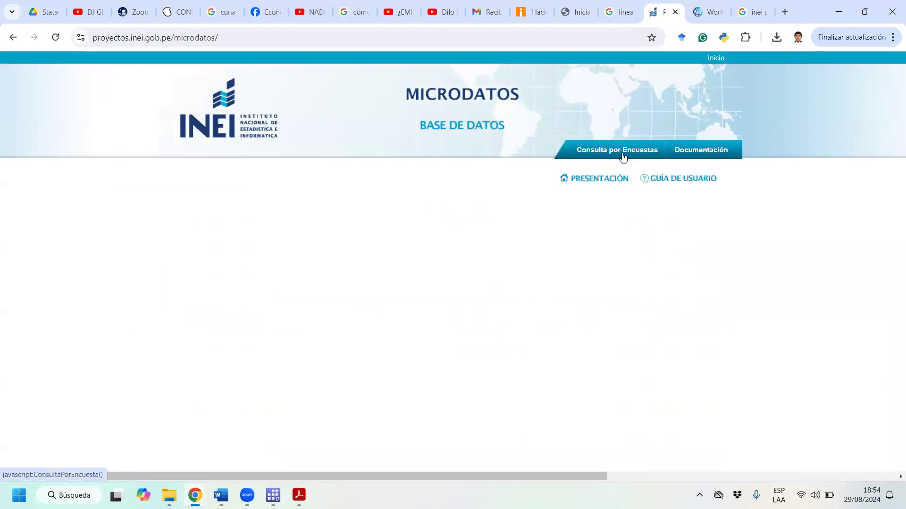
{"action": "left_click", "coordinate": [533, 248]}
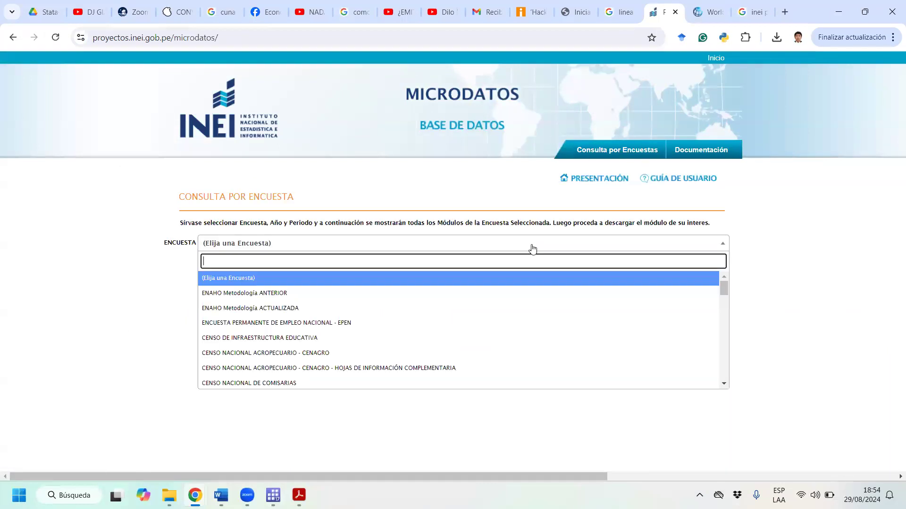
{"action": "left_click", "coordinate": [360, 314]}
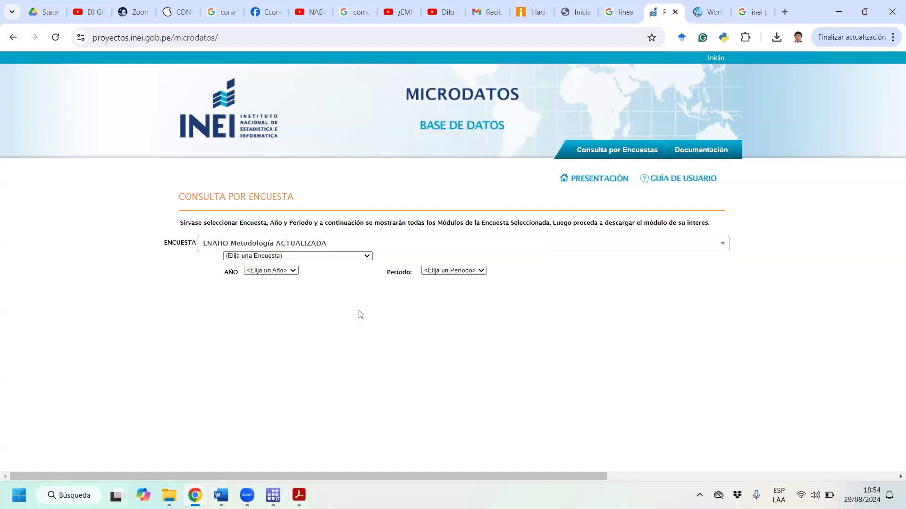
{"action": "left_click", "coordinate": [340, 258]}
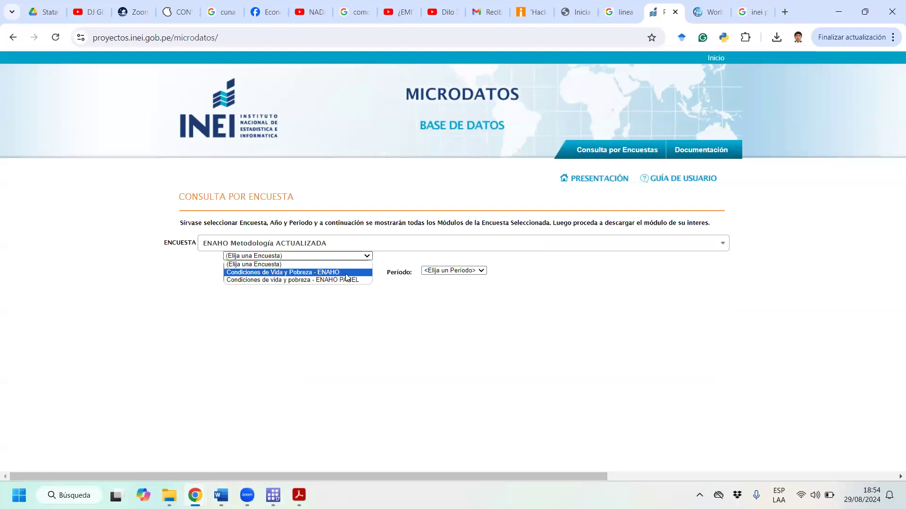
{"action": "left_click", "coordinate": [346, 274]}
- Set the year to 2023 and the period to Anual - (Ene-Dic), and review the list of downloadable modules
{"action": "left_click", "coordinate": [267, 270]}
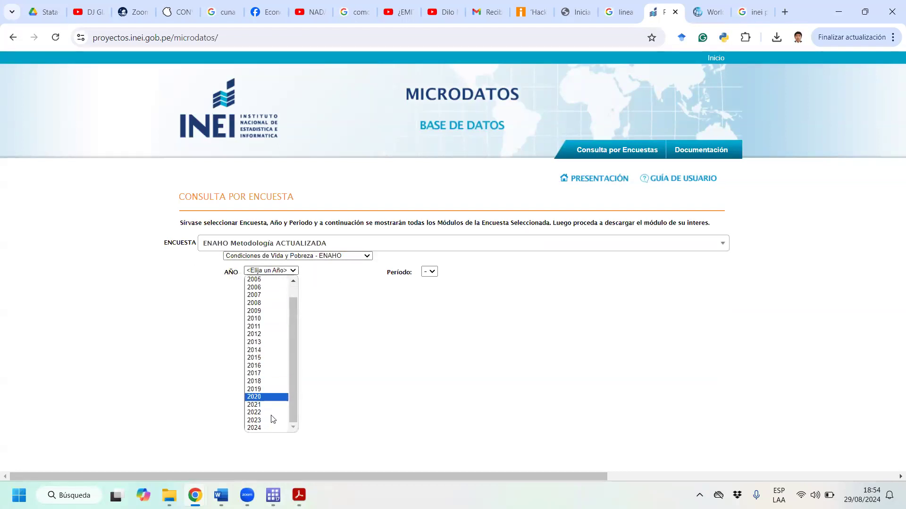
{"action": "left_click", "coordinate": [272, 419]}
{"action": "left_click", "coordinate": [452, 271]}
{"action": "left_click", "coordinate": [455, 285]}
{"action": "scroll", "coordinate": [573, 358], "scroll_direction": "down", "scroll_amount": 4}
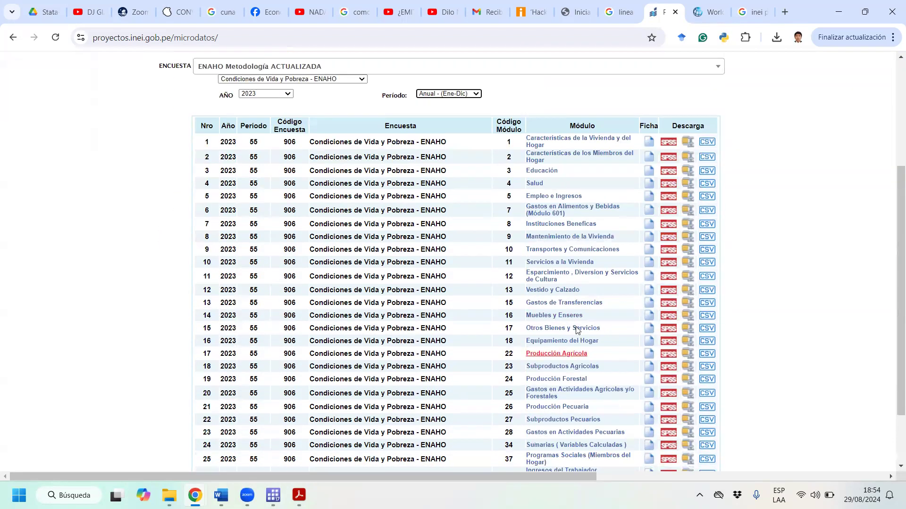
{"action": "scroll", "coordinate": [557, 236], "scroll_direction": "down", "scroll_amount": 2}
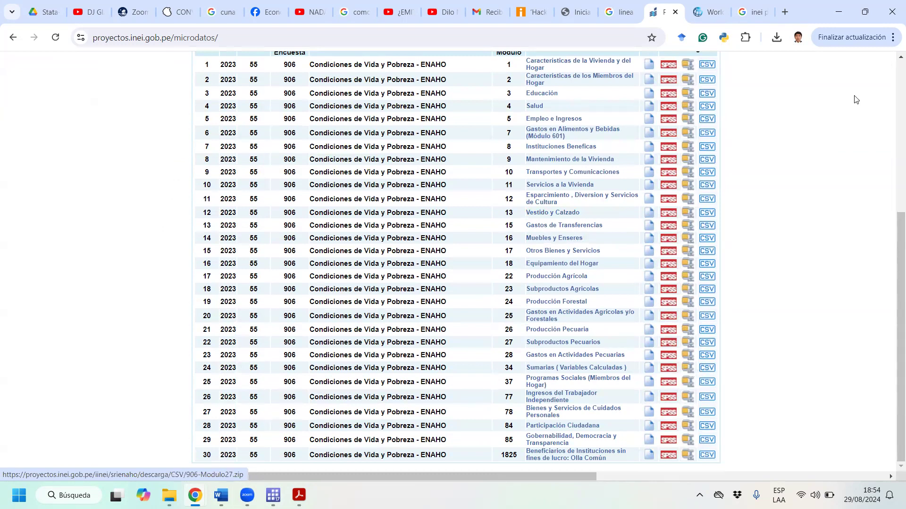
- Switch to File Explorer's 906-Modulo34 folder and open ConstVarGasto-Metodologia actualizada, Gasto2023, Bases
{"action": "left_click", "coordinate": [841, 5]}
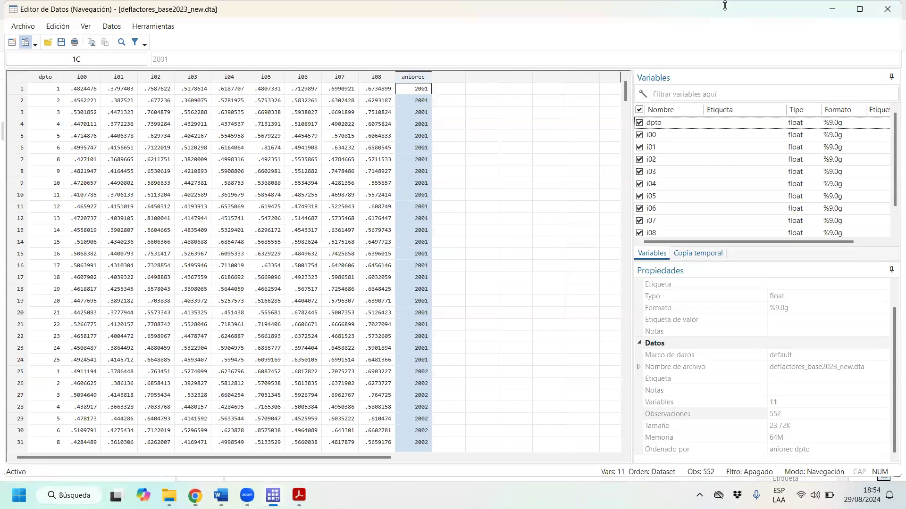
{"action": "mouse_move", "coordinate": [169, 494]}
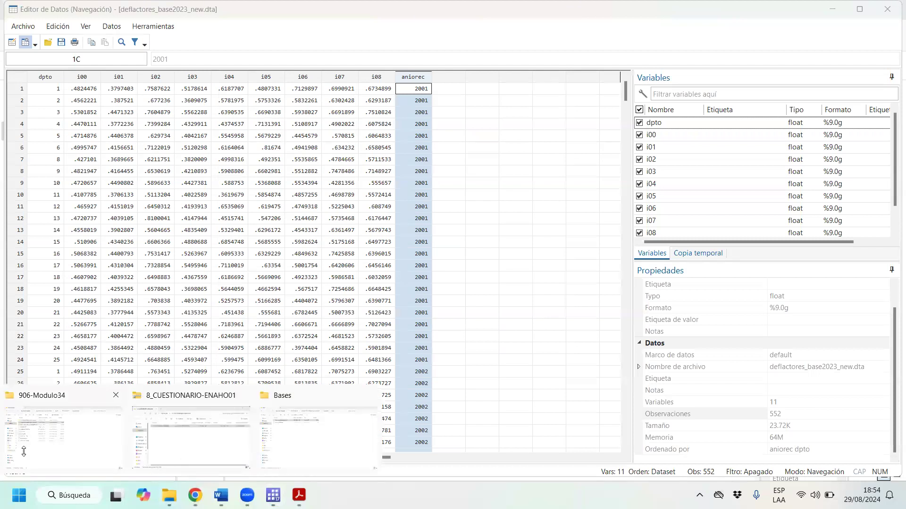
{"action": "left_click", "coordinate": [64, 451]}
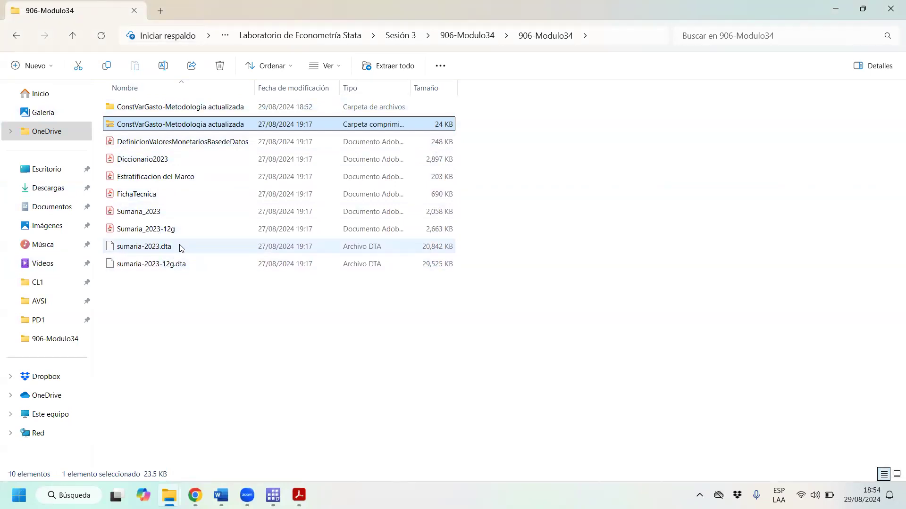
{"action": "left_click", "coordinate": [133, 125]}
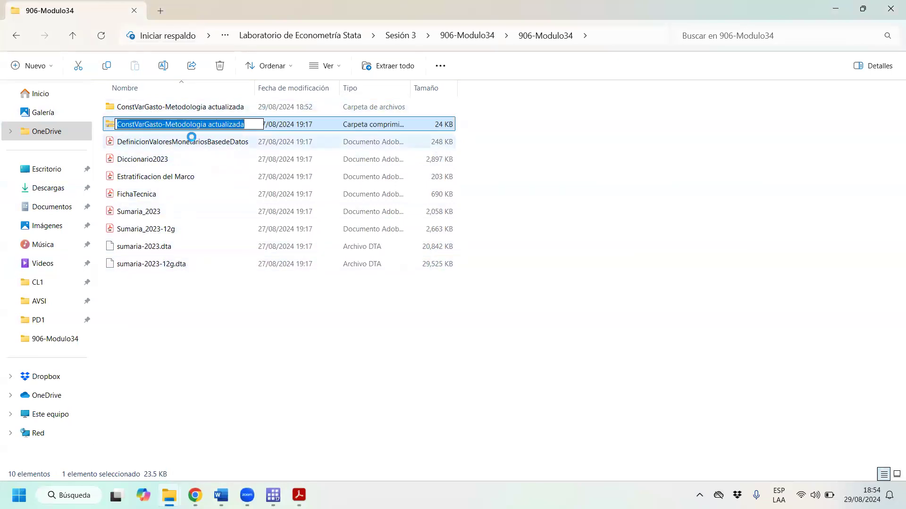
{"action": "left_click", "coordinate": [272, 126]}
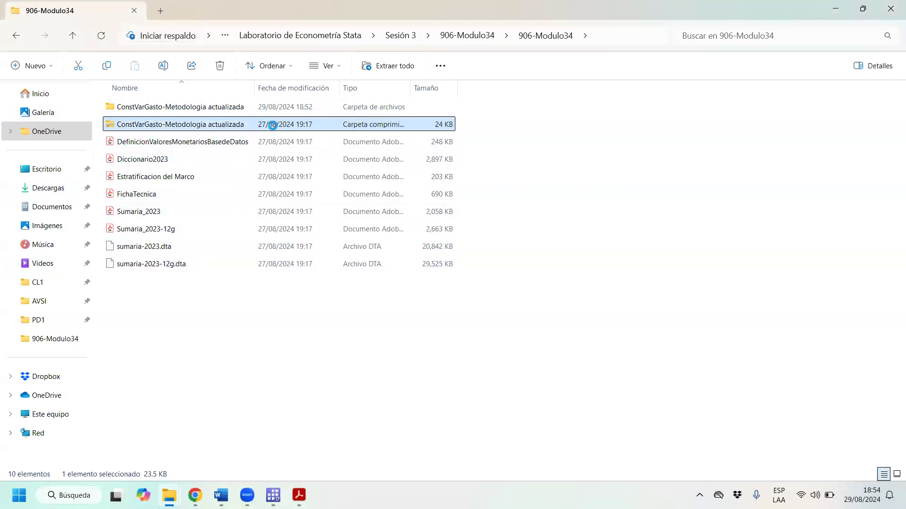
{"action": "double_click", "coordinate": [232, 105]}
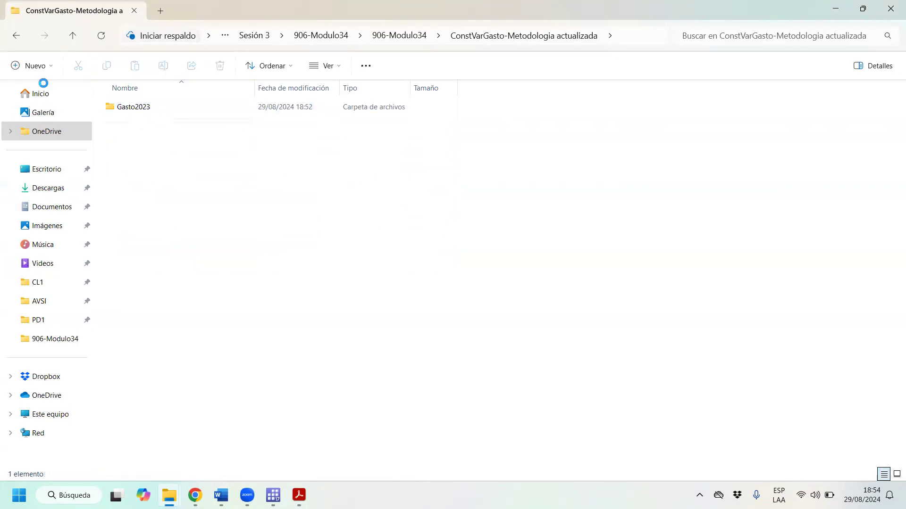
{"action": "left_click", "coordinate": [16, 35]}
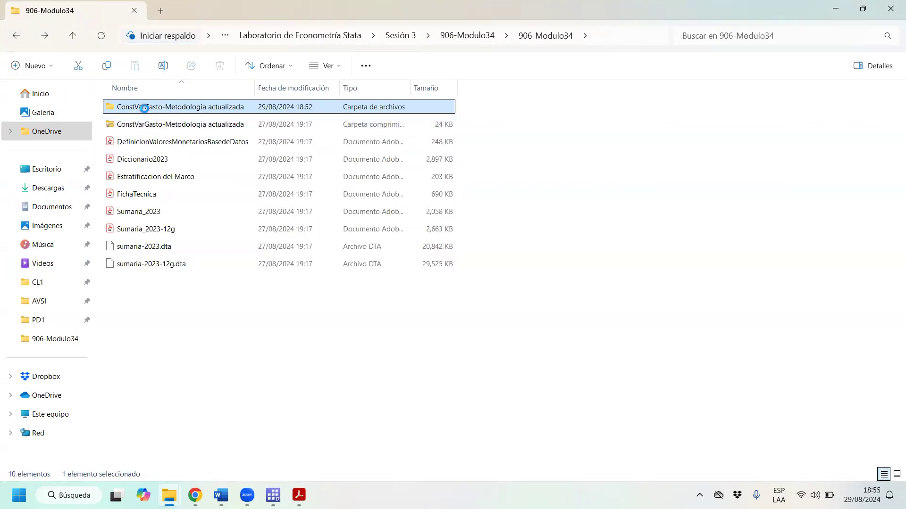
{"action": "double_click", "coordinate": [144, 108]}
{"action": "double_click", "coordinate": [142, 107]}
{"action": "double_click", "coordinate": [142, 107]}
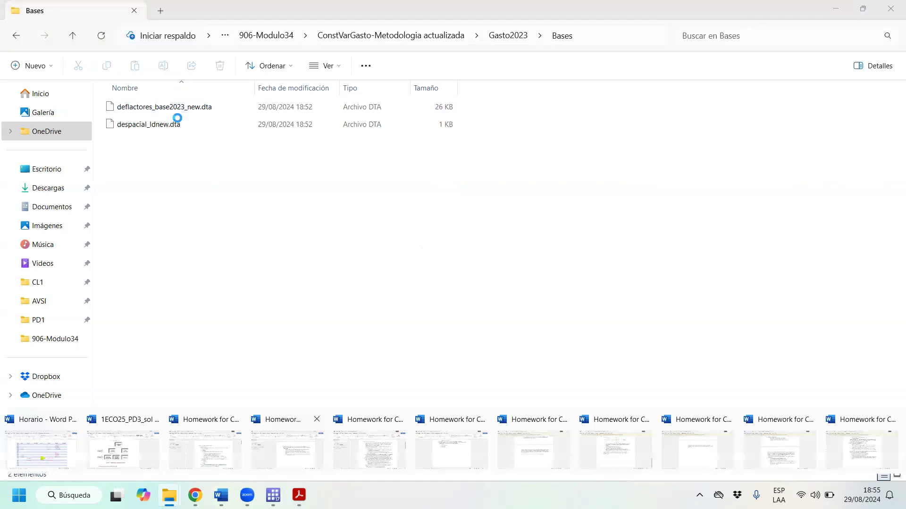
- Switch to Stata's Data Editor with deflactores_base2023_new.dta and highlight the i00 values of all departments for 2023
{"action": "mouse_move", "coordinate": [273, 495]}
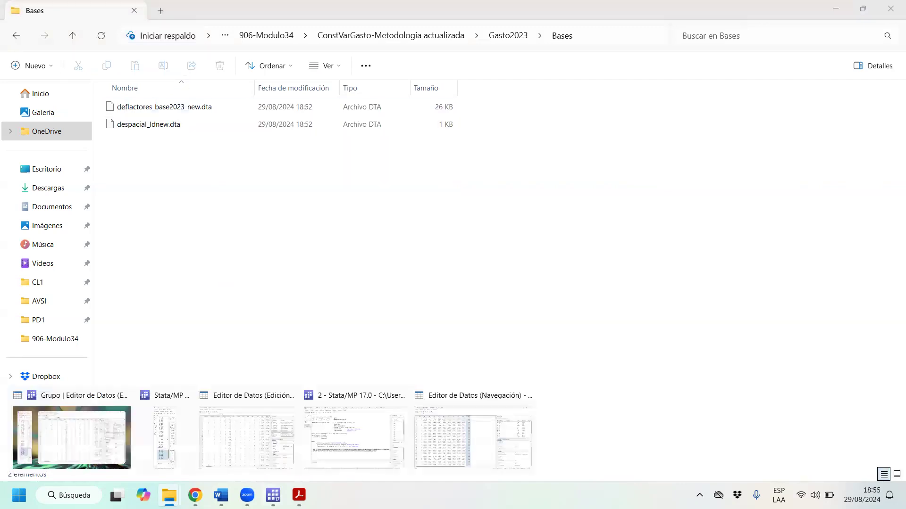
{"action": "left_click", "coordinate": [500, 455]}
{"action": "left_click_drag", "start_coordinate": [626, 92], "coordinate": [633, 418]}
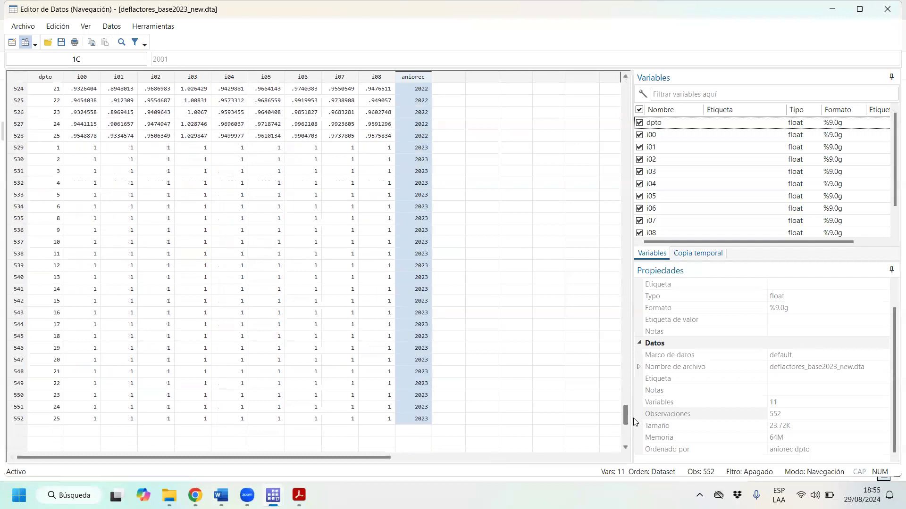
{"action": "left_click_drag", "start_coordinate": [82, 150], "coordinate": [100, 415]}
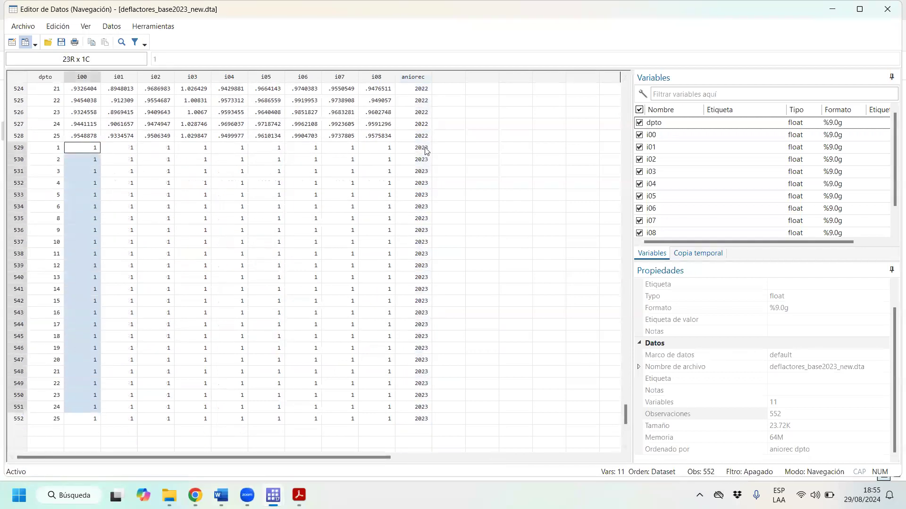
{"action": "left_click_drag", "start_coordinate": [94, 148], "coordinate": [88, 425]}
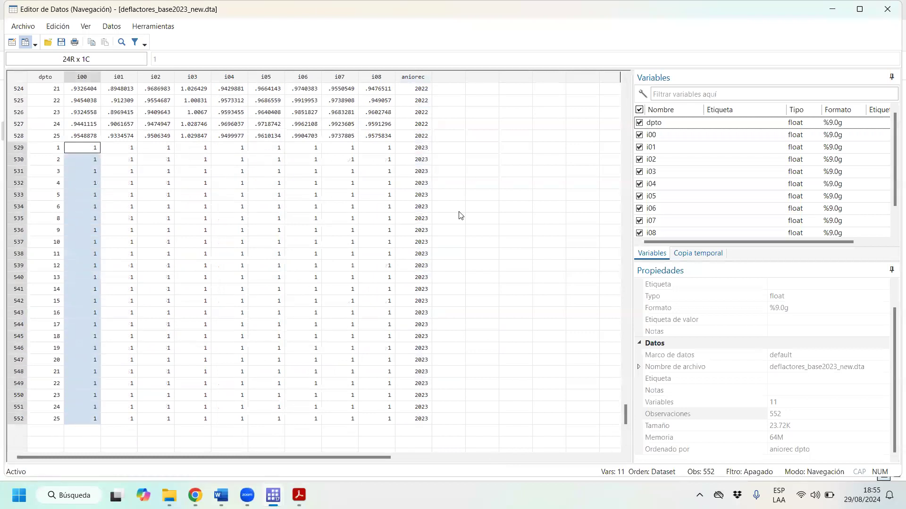
- Highlight the i00 to i08 deflators from the last 2022 row back through earlier years, and return to the 2023 rows
{"action": "left_click_drag", "start_coordinate": [623, 416], "coordinate": [625, 399]}
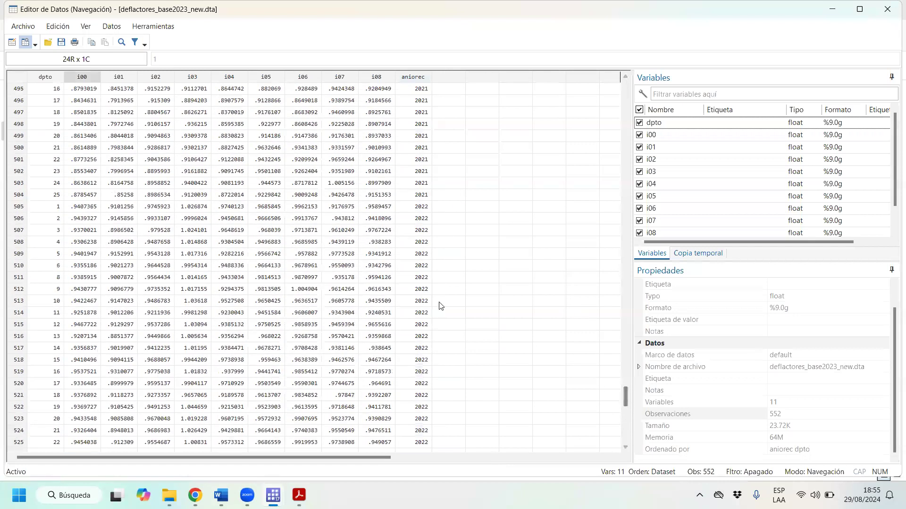
{"action": "scroll", "coordinate": [369, 359], "scroll_direction": "down", "scroll_amount": 6}
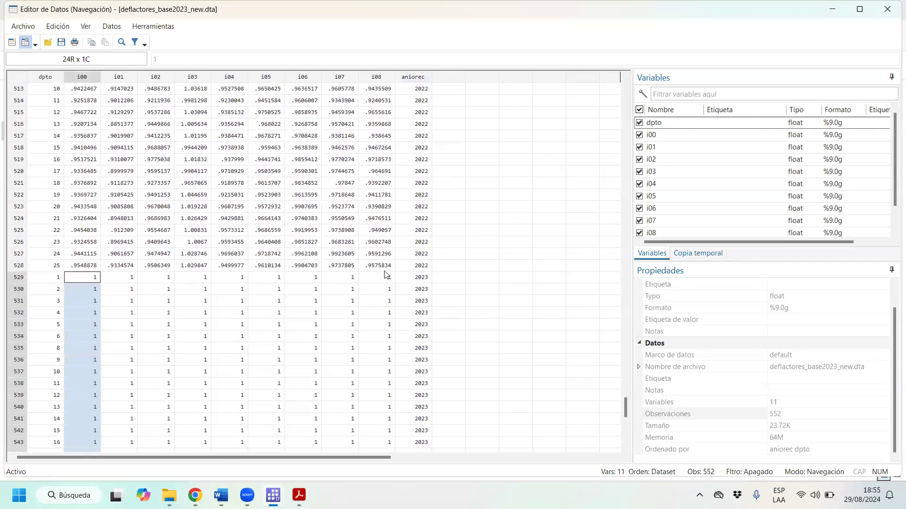
{"action": "left_click_drag", "start_coordinate": [385, 270], "coordinate": [93, 2]}
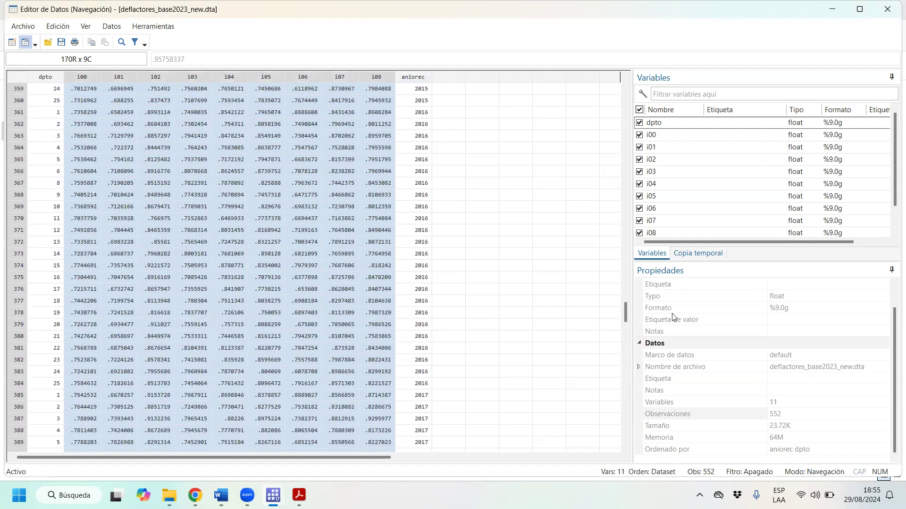
{"action": "left_click_drag", "start_coordinate": [623, 310], "coordinate": [625, 414]}
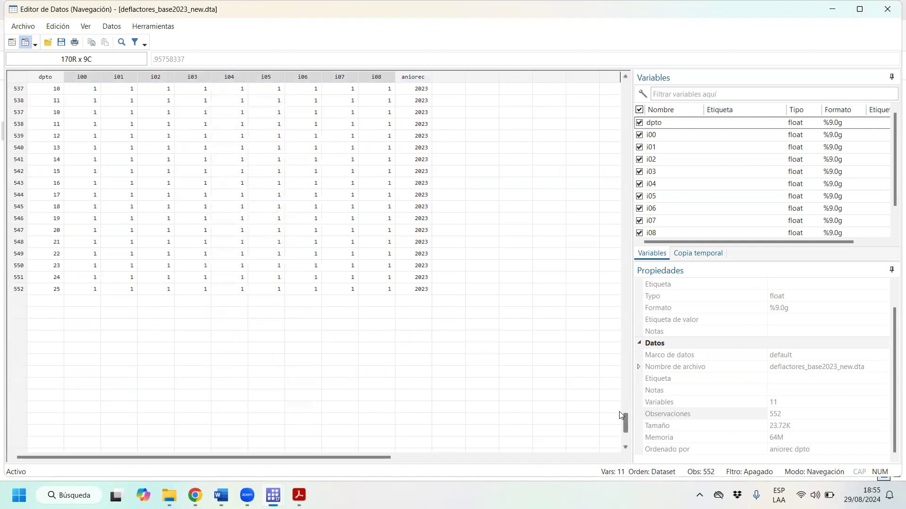
{"action": "left_click", "coordinate": [572, 383]}
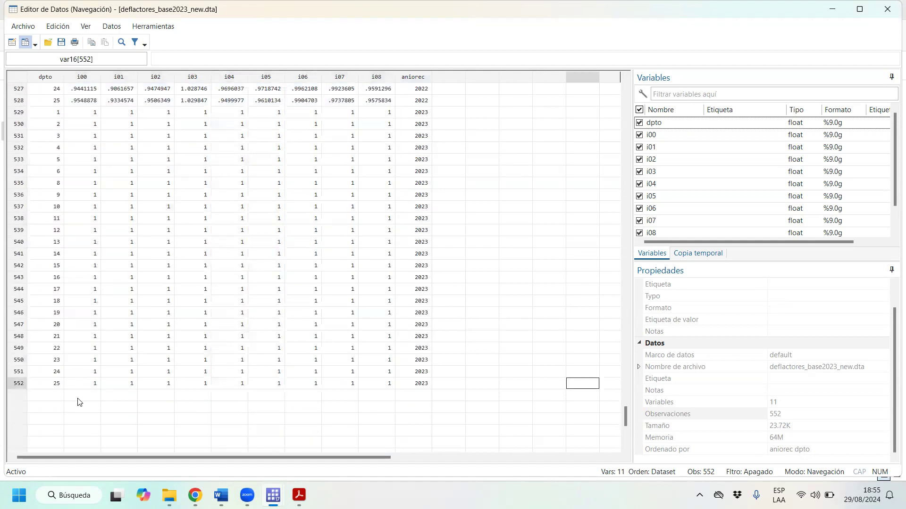
- Compare the i00 deflator of department 8 in 2023 with its 2022 value
{"action": "left_click", "coordinate": [55, 184]}
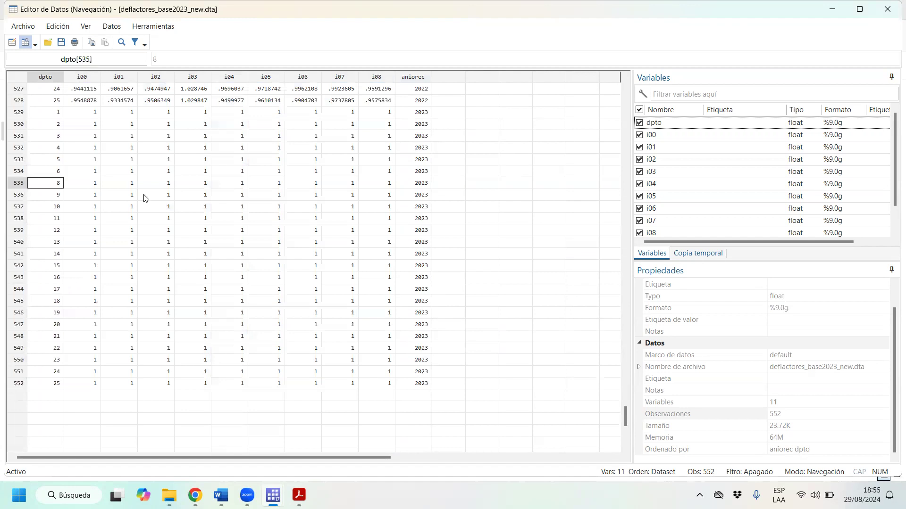
{"action": "left_click", "coordinate": [87, 185]}
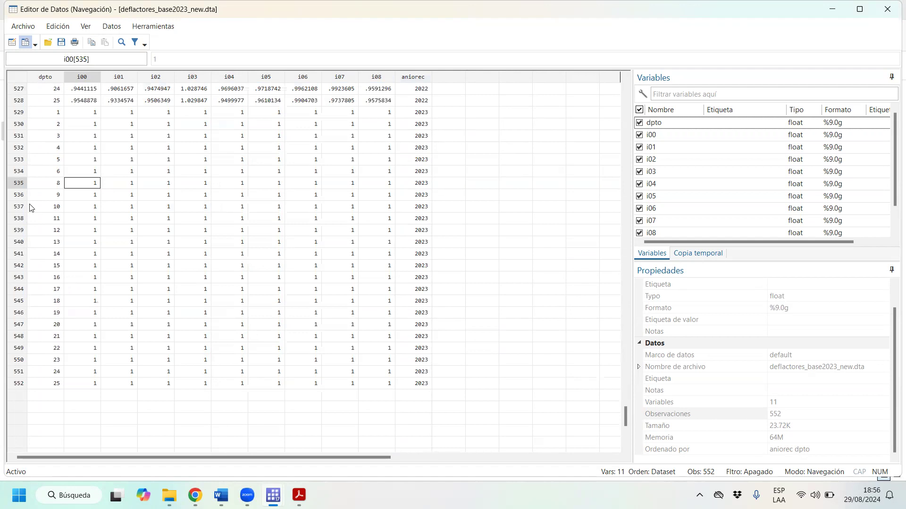
{"action": "scroll", "coordinate": [69, 195], "scroll_direction": "up", "scroll_amount": 3}
{"action": "scroll", "coordinate": [117, 190], "scroll_direction": "up", "scroll_amount": 2}
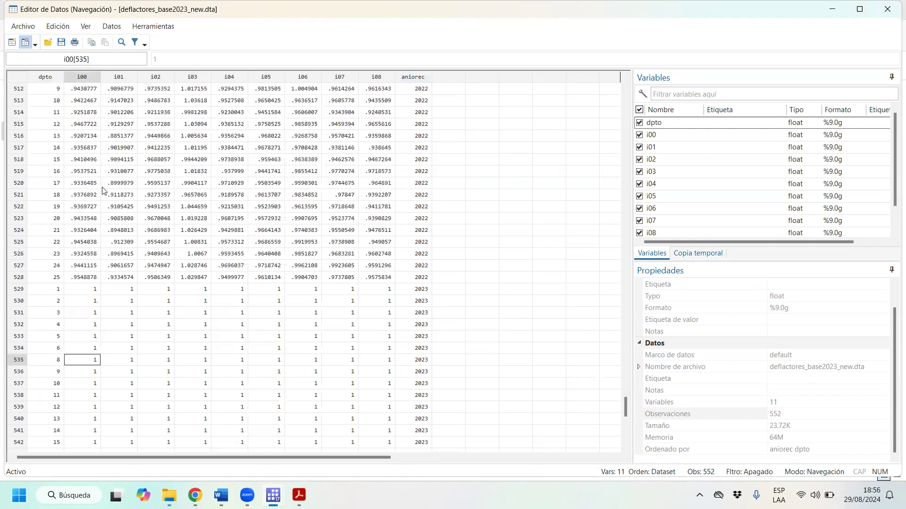
{"action": "scroll", "coordinate": [84, 109], "scroll_direction": "up", "scroll_amount": 1}
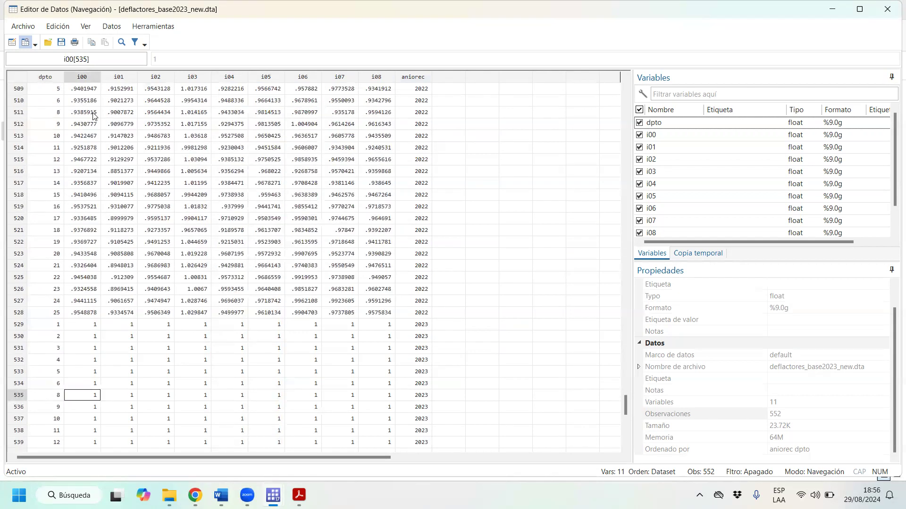
{"action": "left_click", "coordinate": [79, 114]}
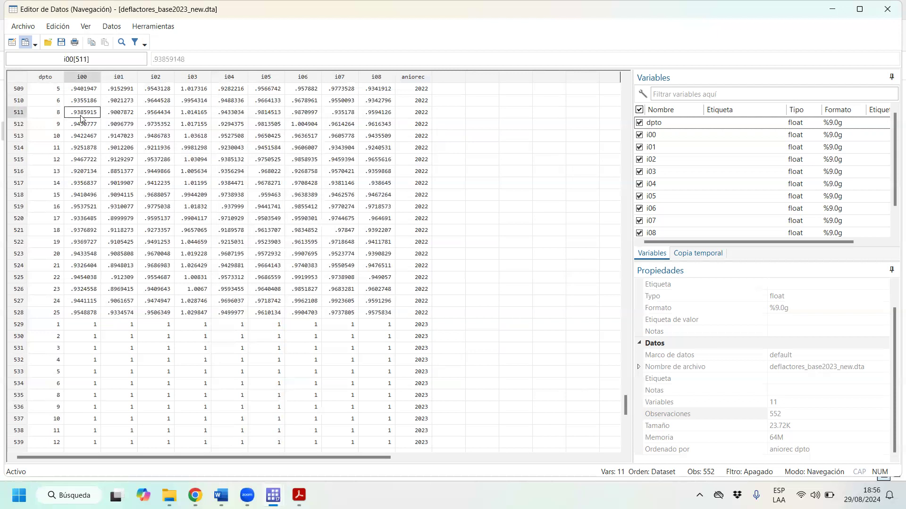
{"action": "scroll", "coordinate": [82, 121], "scroll_direction": "down", "scroll_amount": 6}
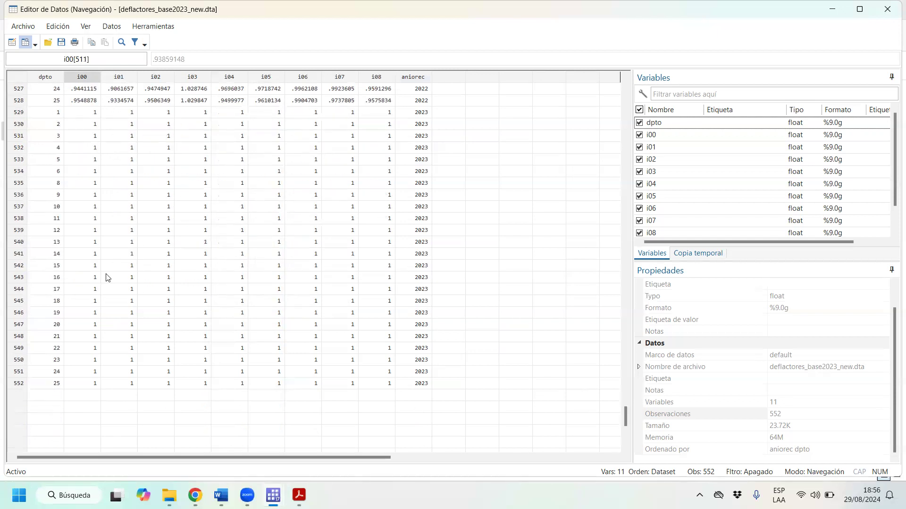
{"action": "left_click", "coordinate": [97, 185]}
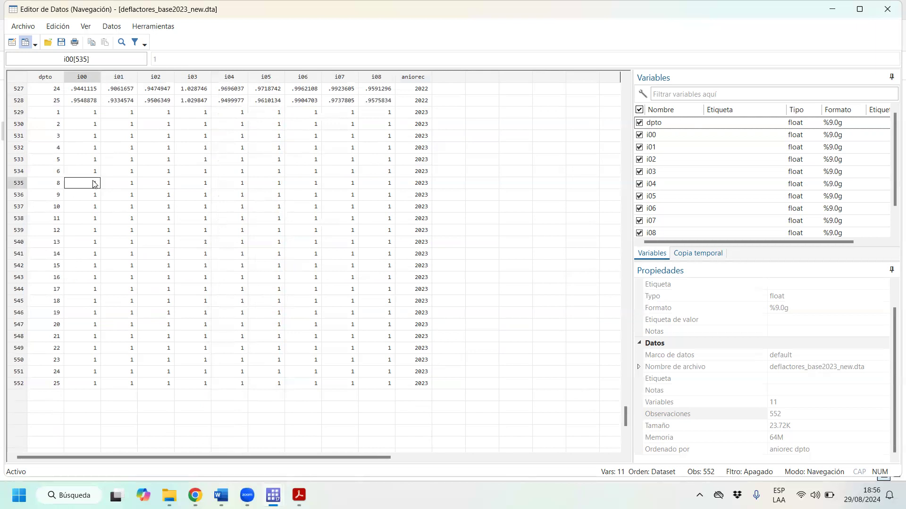
{"action": "scroll", "coordinate": [95, 184], "scroll_direction": "up", "scroll_amount": 6}
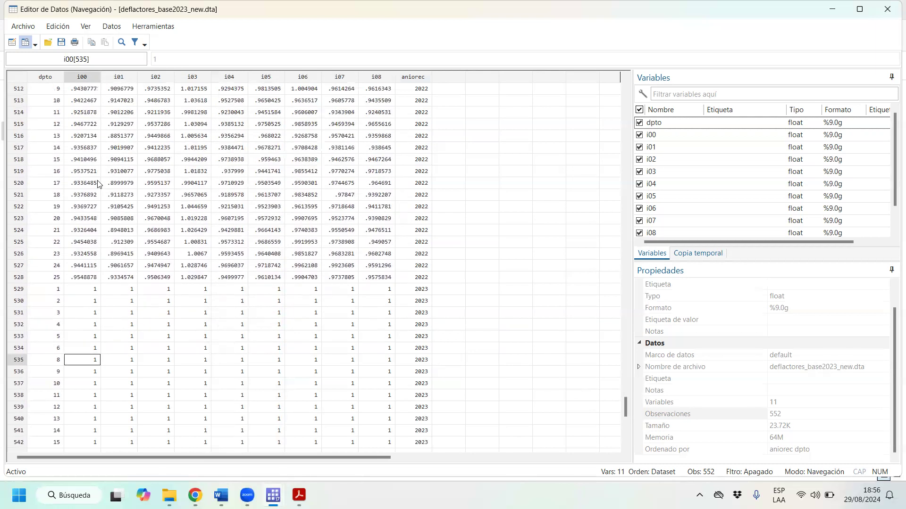
{"action": "scroll", "coordinate": [97, 184], "scroll_direction": "up", "scroll_amount": 1}
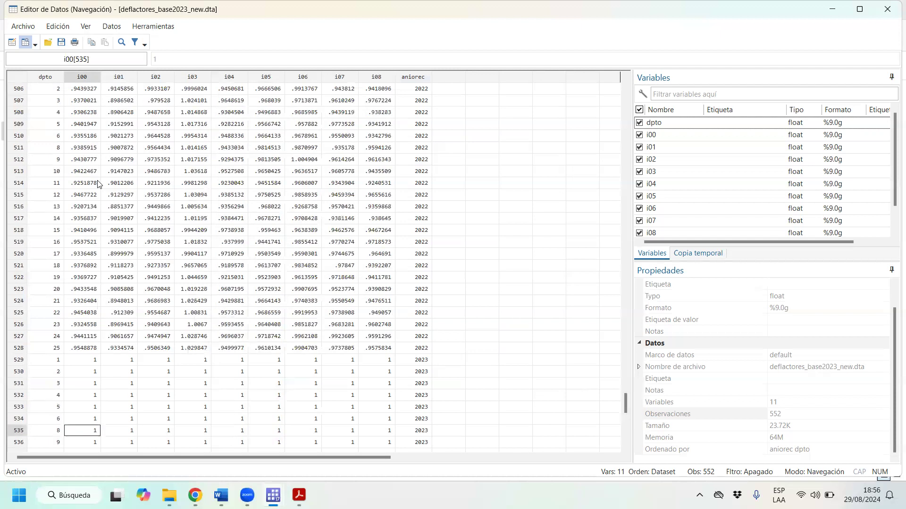
- Compare the i00 deflator of department 8 across years, going back from 2023 through 2022, 2021 and 2020 to 2016
{"action": "scroll", "coordinate": [97, 184], "scroll_direction": "up", "scroll_amount": 1}
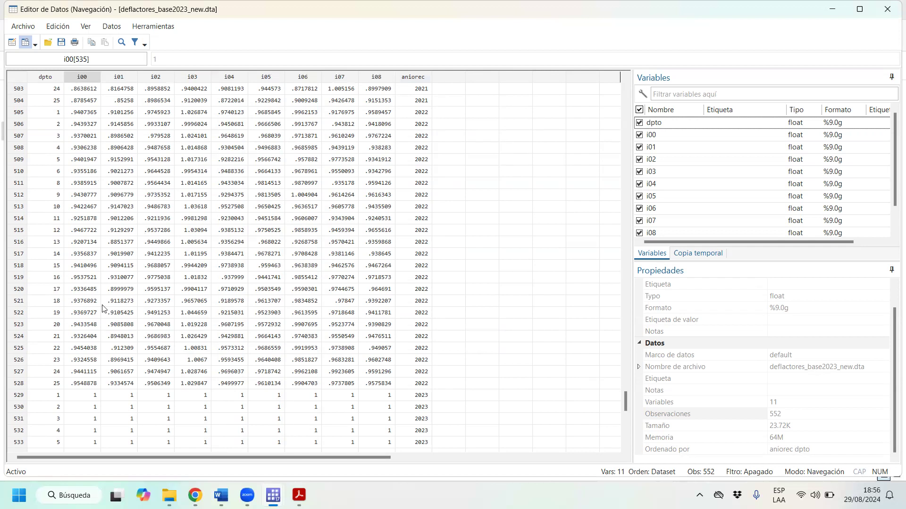
{"action": "scroll", "coordinate": [105, 322], "scroll_direction": "down", "scroll_amount": 4}
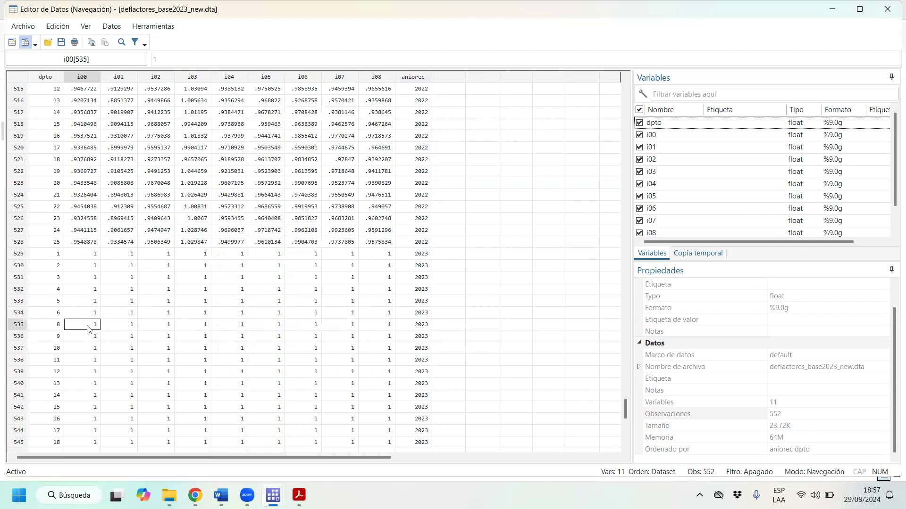
{"action": "scroll", "coordinate": [85, 107], "scroll_direction": "up", "scroll_amount": 2}
{"action": "left_click", "coordinate": [87, 116]}
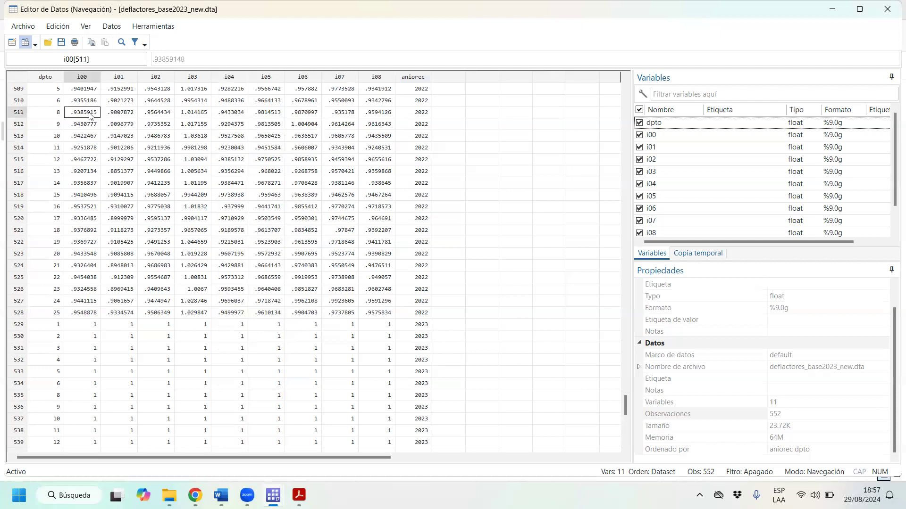
{"action": "scroll", "coordinate": [94, 138], "scroll_direction": "up", "scroll_amount": 3}
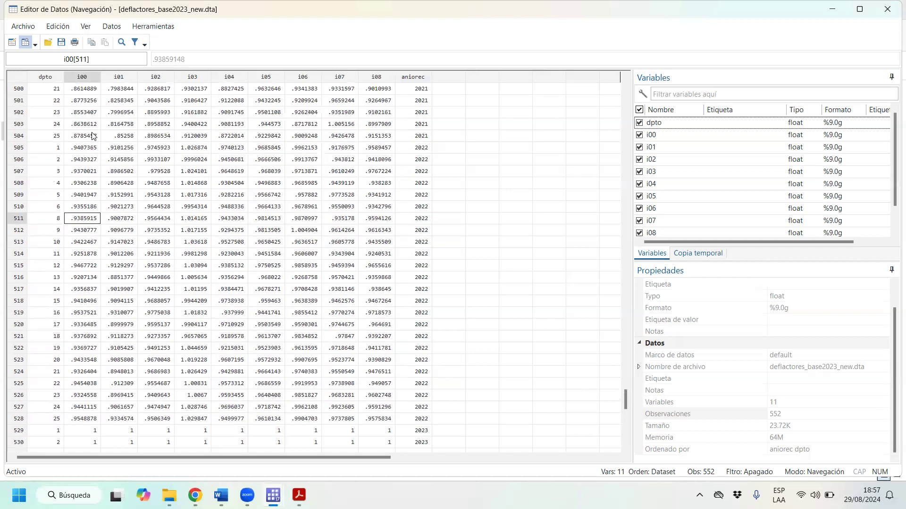
{"action": "scroll", "coordinate": [135, 163], "scroll_direction": "up", "scroll_amount": 5}
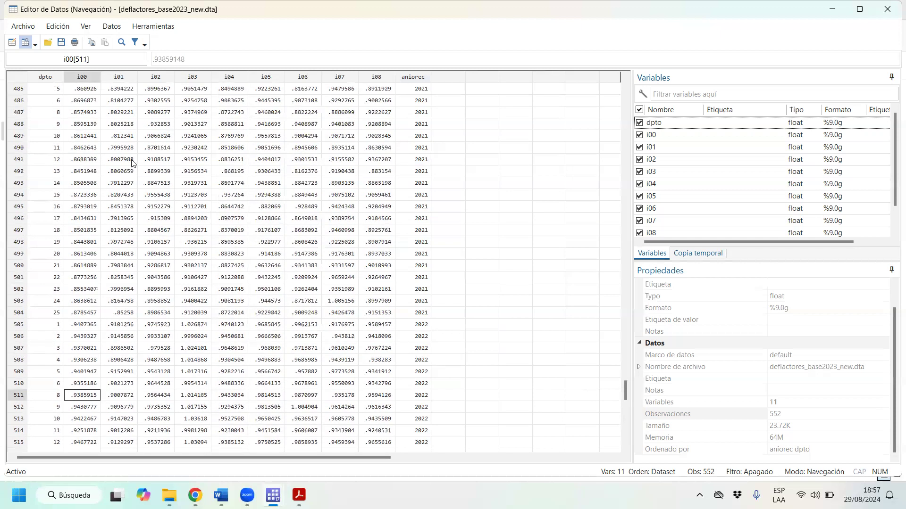
{"action": "left_click", "coordinate": [80, 114]}
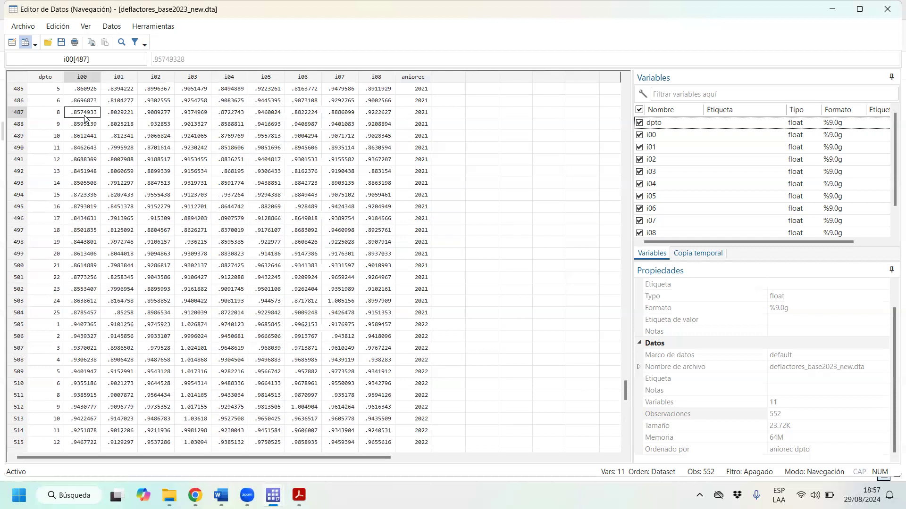
{"action": "scroll", "coordinate": [84, 117], "scroll_direction": "up", "scroll_amount": 3}
{"action": "scroll", "coordinate": [91, 136], "scroll_direction": "up", "scroll_amount": 6}
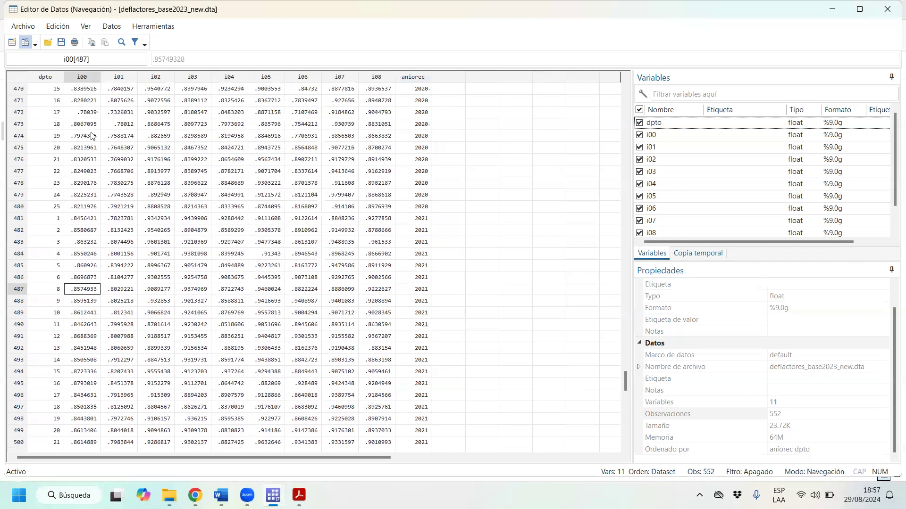
{"action": "left_click", "coordinate": [84, 150]}
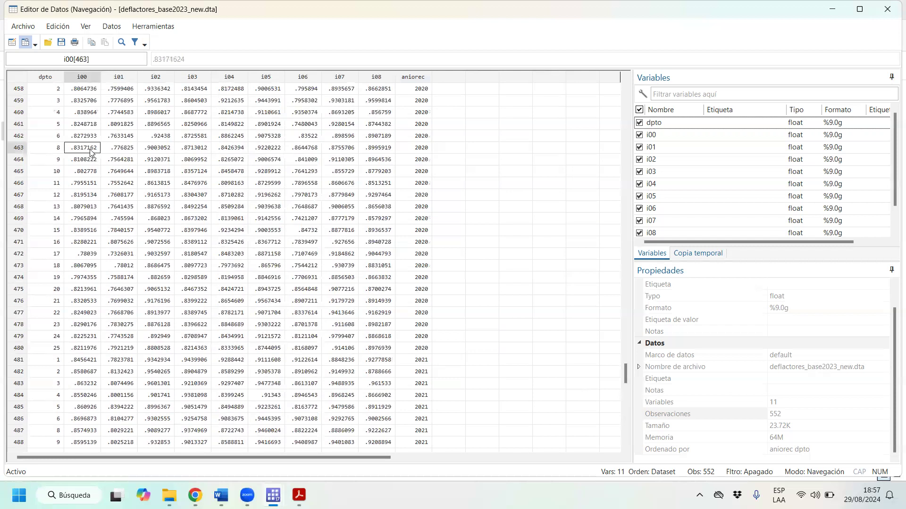
{"action": "scroll", "coordinate": [97, 185], "scroll_direction": "up", "scroll_amount": 8}
{"action": "scroll", "coordinate": [95, 184], "scroll_direction": "up", "scroll_amount": 12}
{"action": "scroll", "coordinate": [91, 171], "scroll_direction": "up", "scroll_amount": 11}
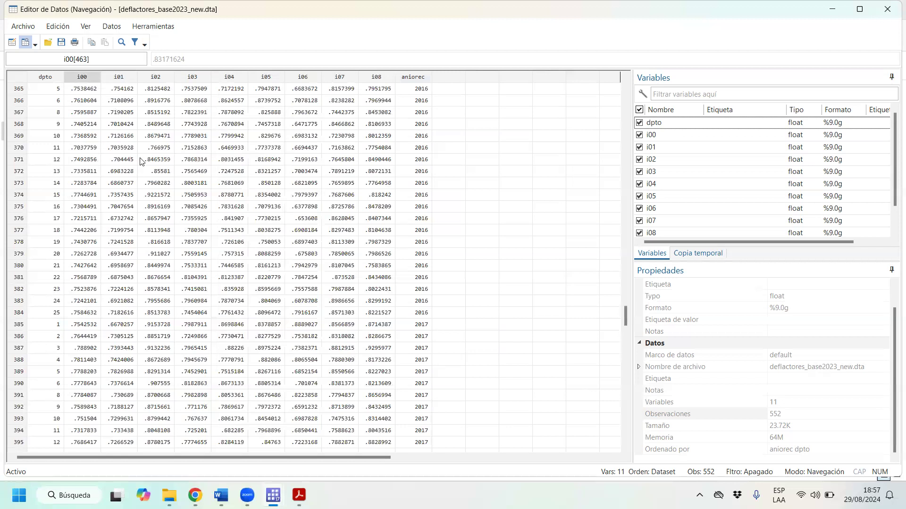
{"action": "scroll", "coordinate": [623, 332], "scroll_direction": "down", "scroll_amount": 1}
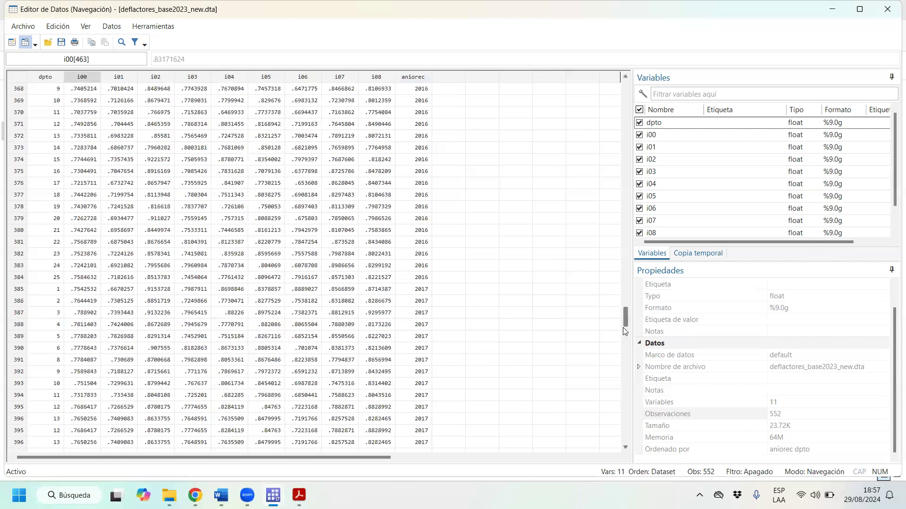
- Compare the i00 deflator of department 25 for 2023, 2022 and 2021, starting from the dataset's last record
{"action": "left_click_drag", "start_coordinate": [625, 325], "coordinate": [616, 434]}
{"action": "left_click", "coordinate": [89, 292]}
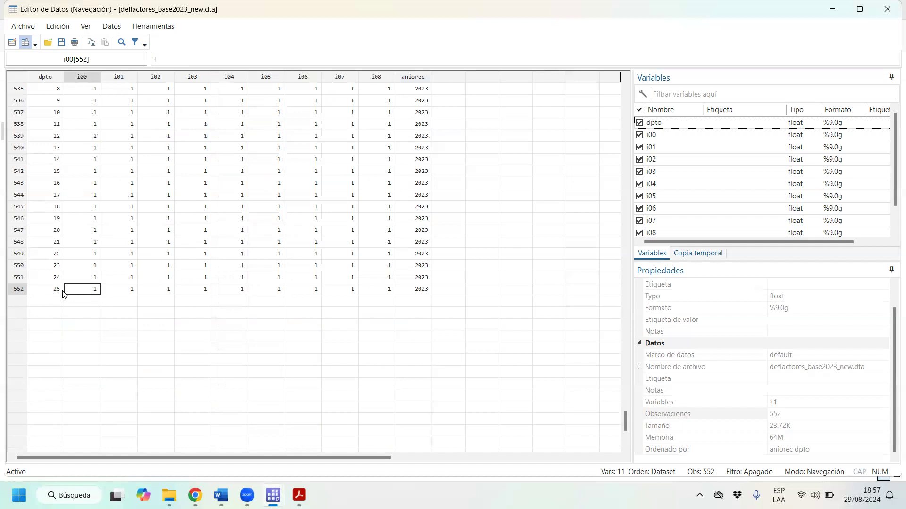
{"action": "scroll", "coordinate": [70, 294], "scroll_direction": "up", "scroll_amount": 5}
{"action": "left_click", "coordinate": [81, 186]}
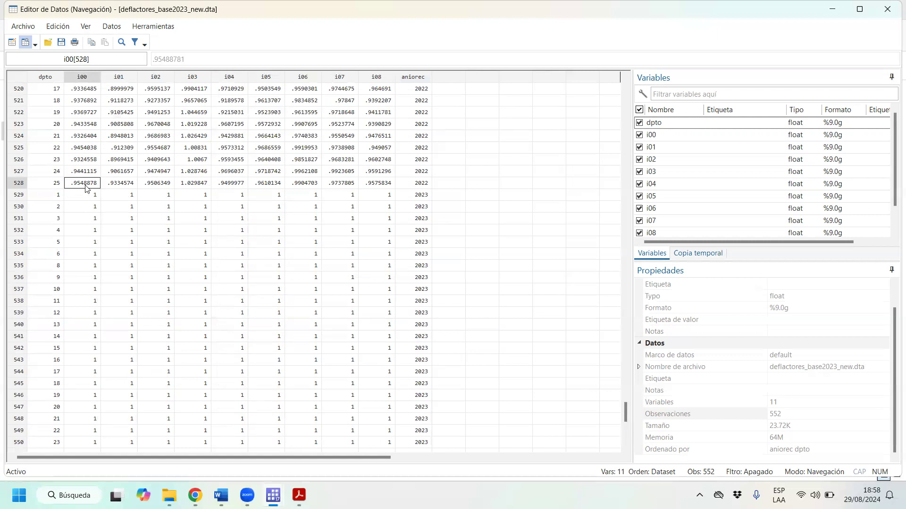
{"action": "scroll", "coordinate": [91, 181], "scroll_direction": "up", "scroll_amount": 9}
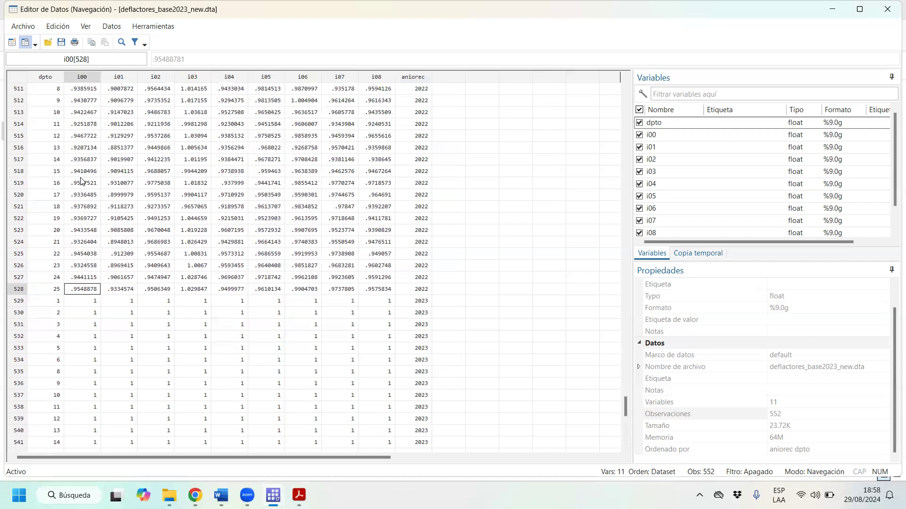
{"action": "left_click", "coordinate": [83, 220]}
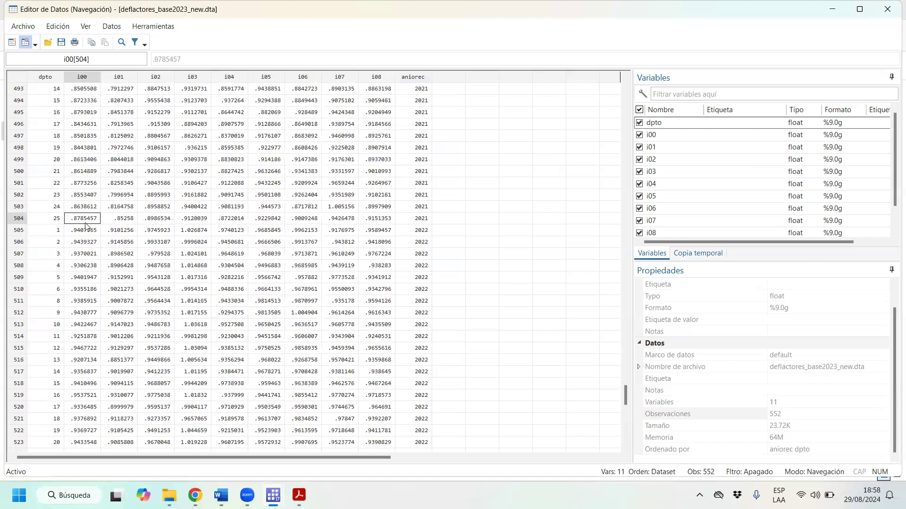
{"action": "scroll", "coordinate": [85, 225], "scroll_direction": "up", "scroll_amount": 14}
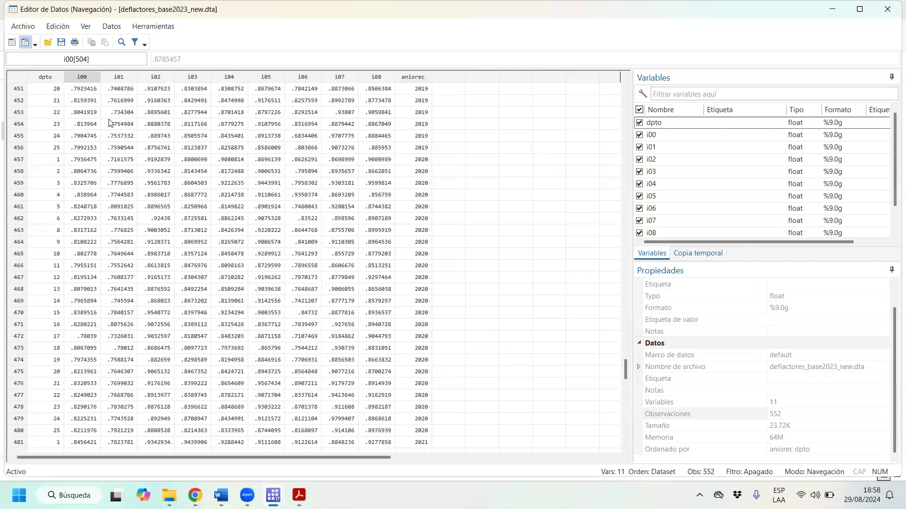
- Examine the 2001 records at the start of the dataset, including department 25's i00 deflator
{"action": "left_click_drag", "start_coordinate": [628, 371], "coordinate": [623, 75]}
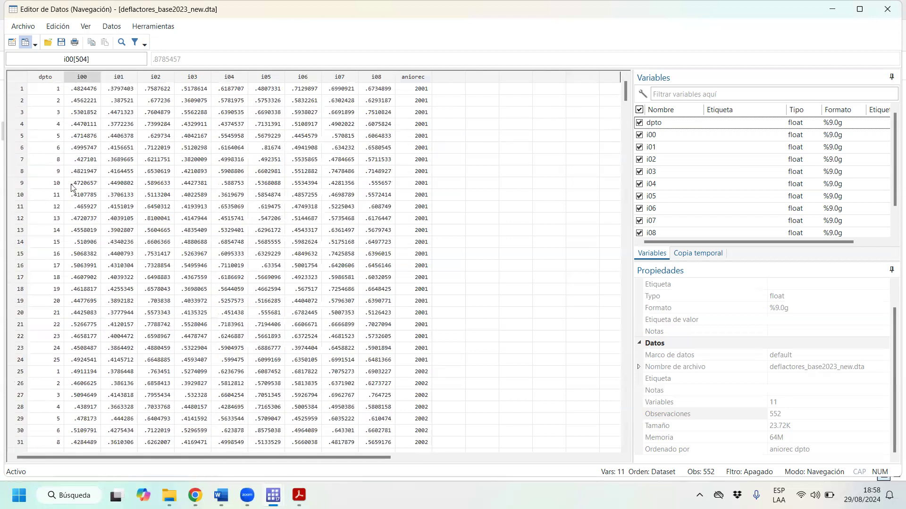
{"action": "left_click", "coordinate": [94, 362]}
{"action": "scroll", "coordinate": [93, 362], "scroll_direction": "down", "scroll_amount": 5}
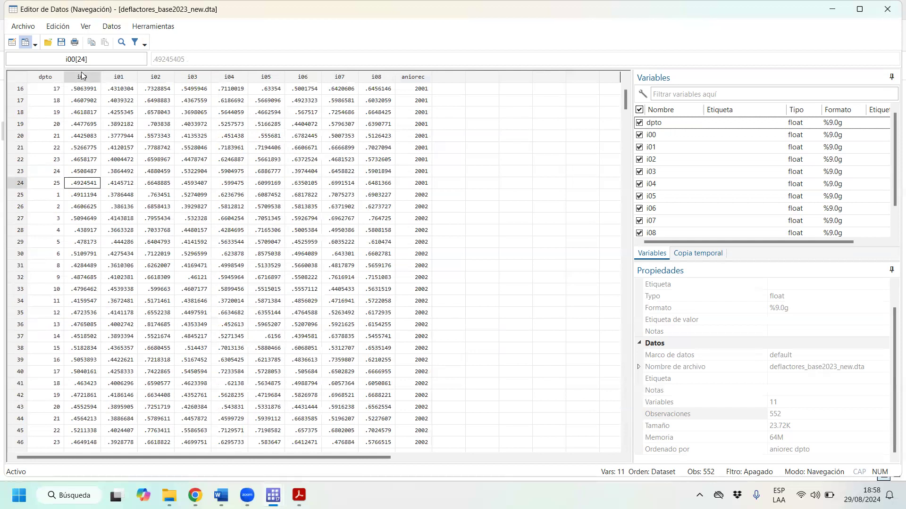
{"action": "left_click_drag", "start_coordinate": [626, 102], "coordinate": [626, 91]}
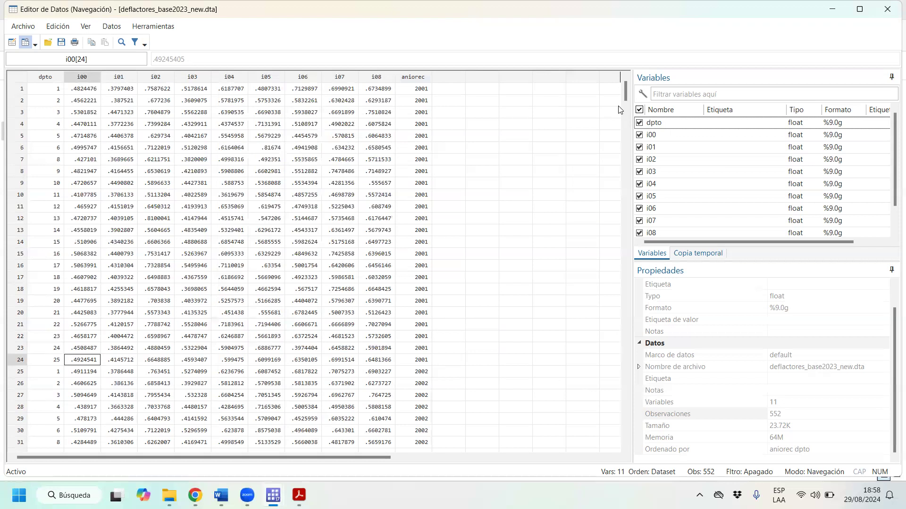
{"action": "scroll", "coordinate": [591, 189], "scroll_direction": "down", "scroll_amount": 1}
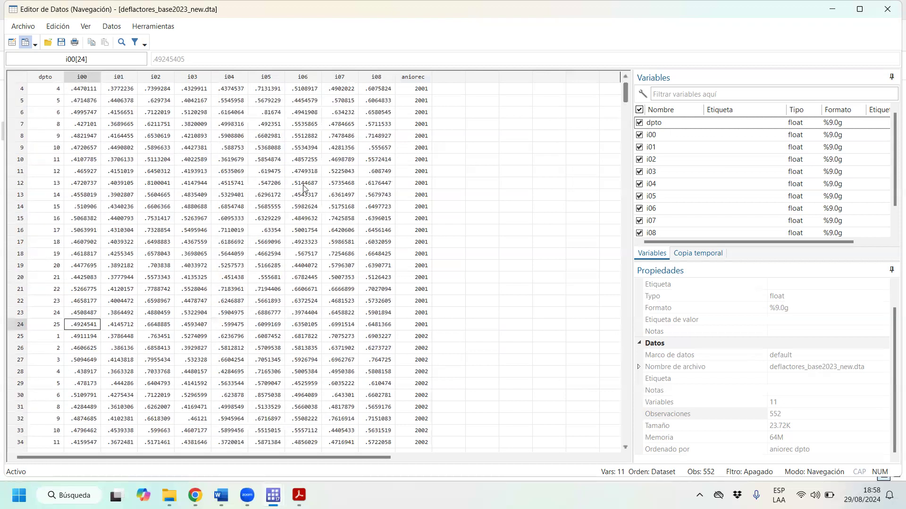
- Highlight the general deflator column i00, followed by the group deflator columns i01 through i08
{"action": "left_click", "coordinate": [77, 77]}
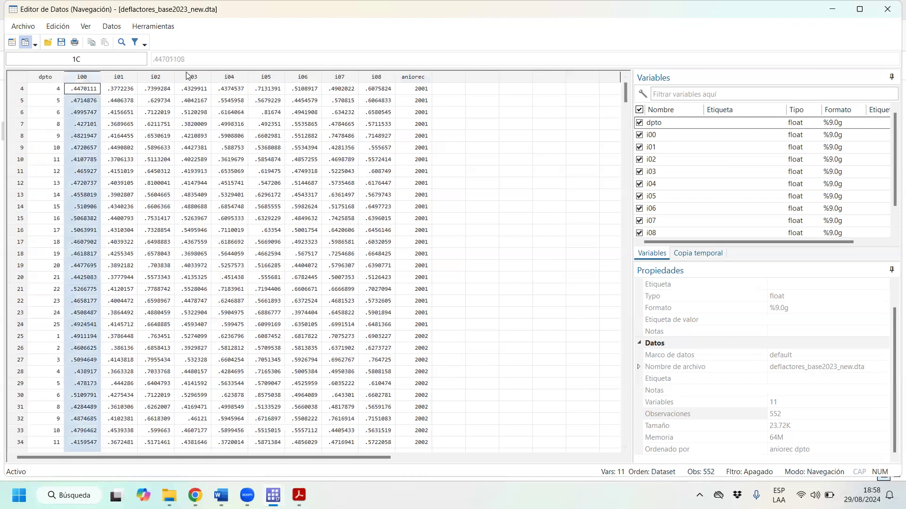
{"action": "left_click_drag", "start_coordinate": [128, 79], "coordinate": [376, 93]}
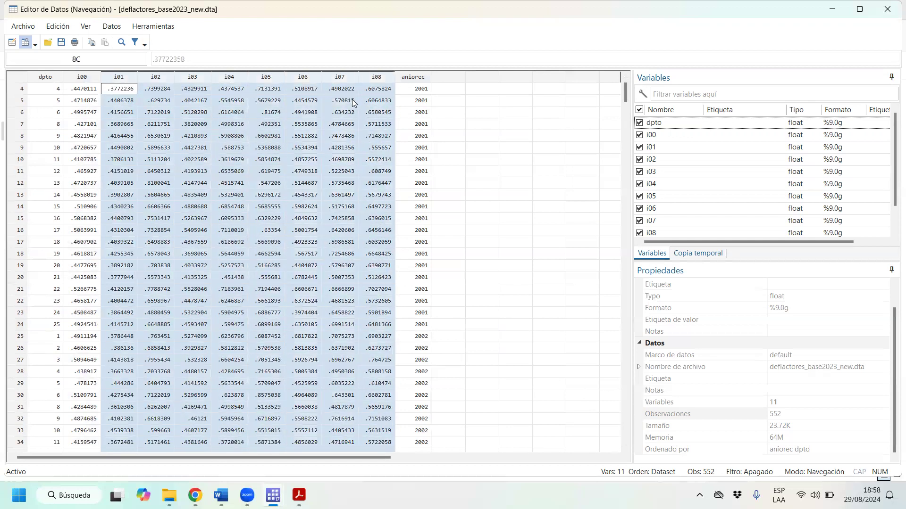
{"action": "left_click_drag", "start_coordinate": [117, 78], "coordinate": [374, 100]}
{"action": "left_click", "coordinate": [124, 81]}
{"action": "left_click_drag", "start_coordinate": [124, 81], "coordinate": [374, 88]}
- Highlight the deflator columns i01, i02, i03 and i04 individually and dismiss the column-width notice
{"action": "left_click", "coordinate": [128, 77]}
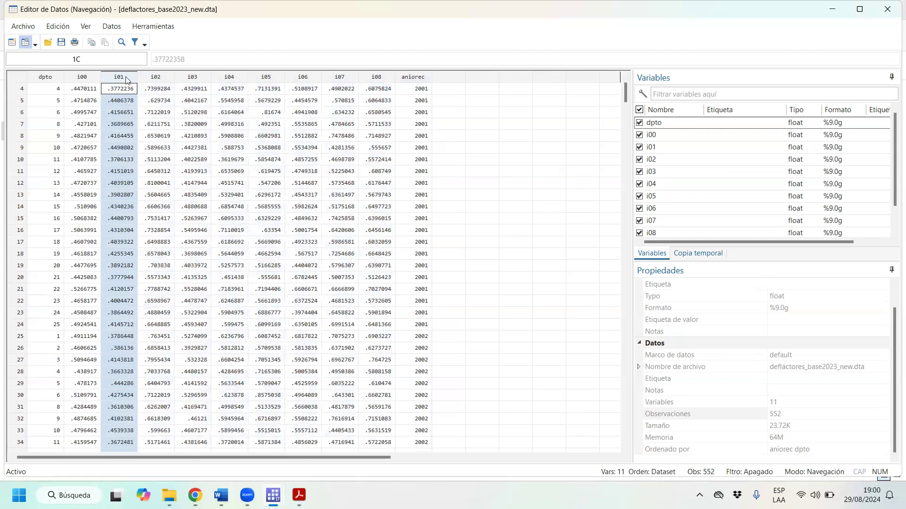
{"action": "left_click", "coordinate": [161, 77]}
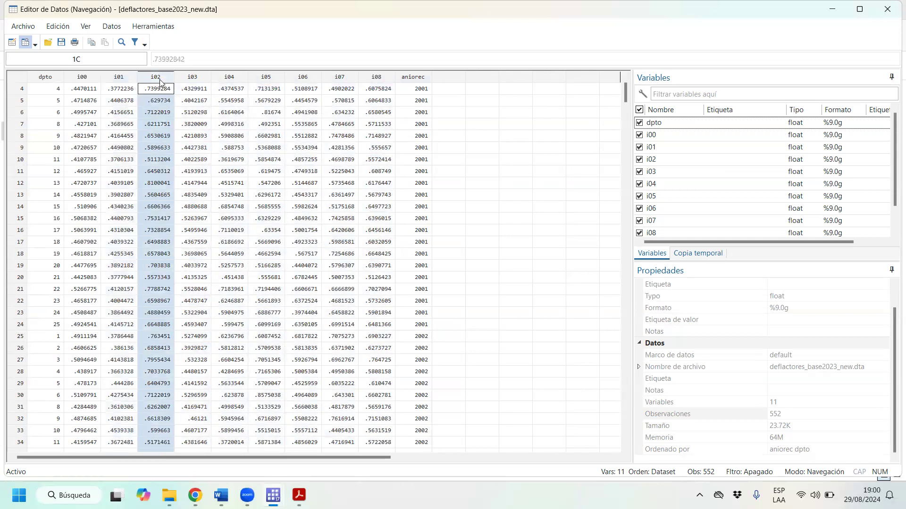
{"action": "left_click", "coordinate": [130, 77]}
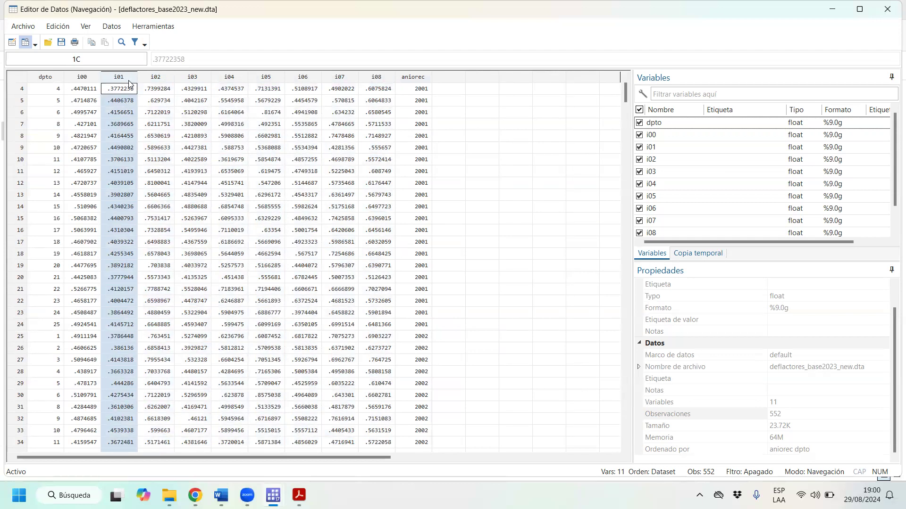
{"action": "left_click", "coordinate": [167, 77]}
{"action": "left_click", "coordinate": [194, 78]}
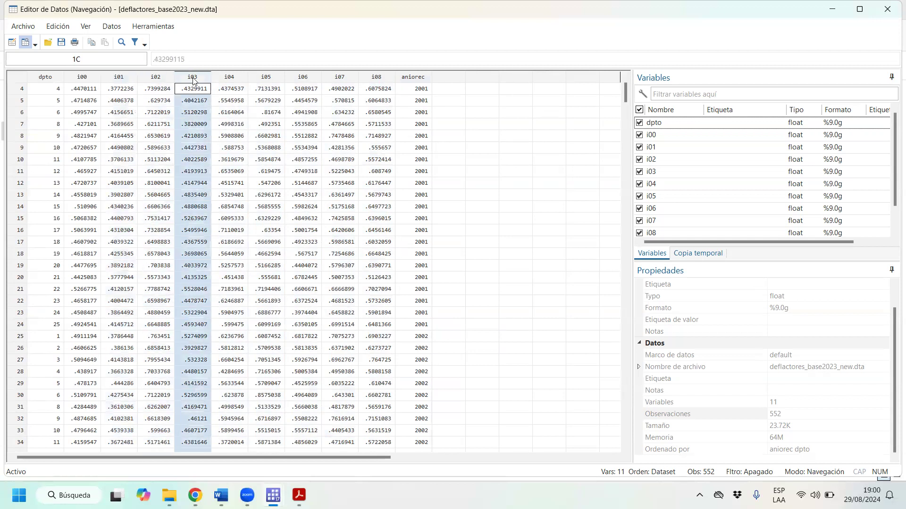
{"action": "left_click", "coordinate": [234, 78]}
{"action": "left_click_drag", "start_coordinate": [284, 77], "coordinate": [291, 76]}
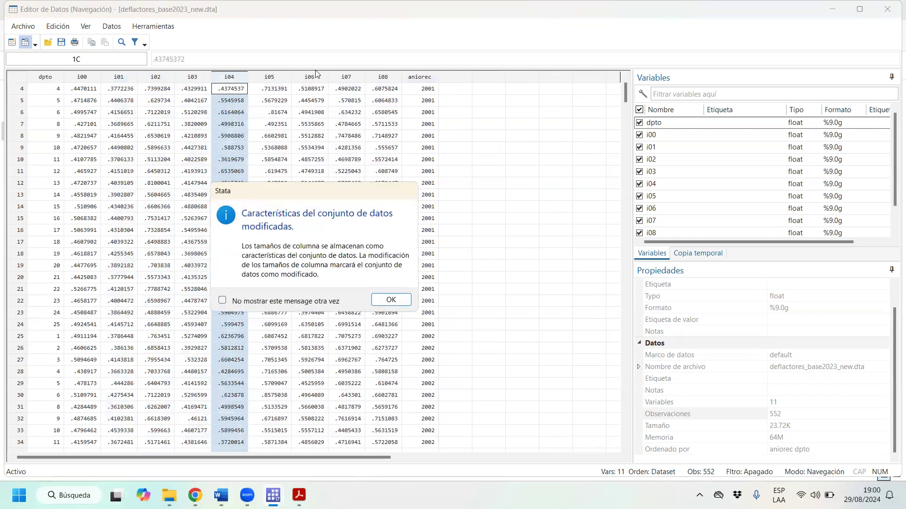
{"action": "left_click", "coordinate": [392, 300]}
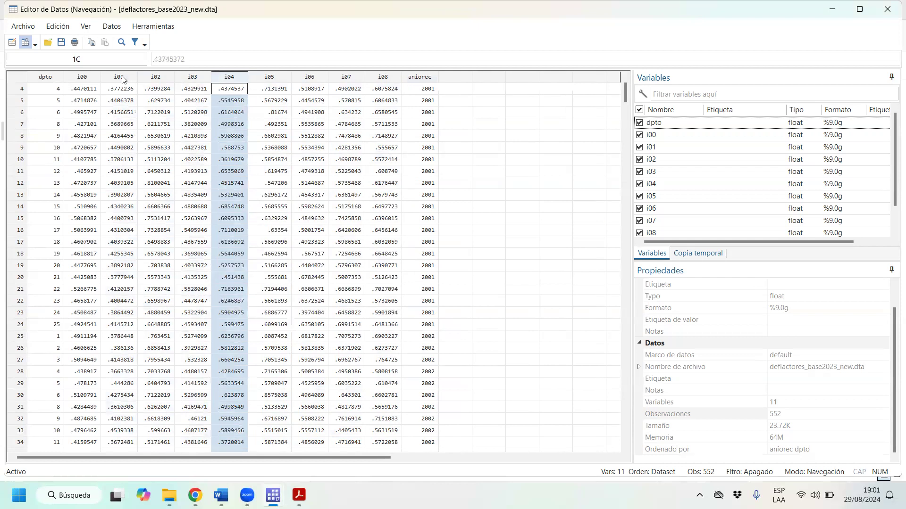
- Review columns i01 through i08 together and look through the yearly records towards the end of the dataset
{"action": "left_click_drag", "start_coordinate": [124, 78], "coordinate": [383, 89]}
{"action": "left_click", "coordinate": [475, 148]}
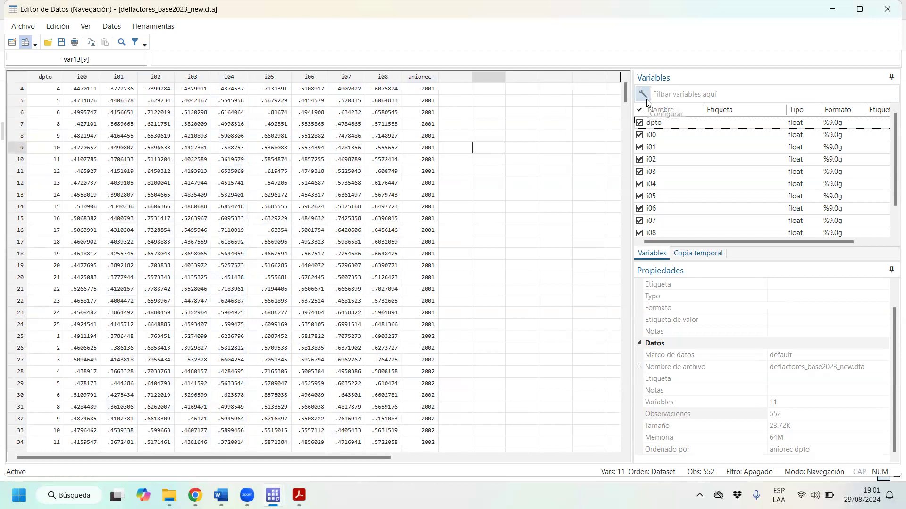
{"action": "left_click_drag", "start_coordinate": [628, 96], "coordinate": [609, 220]}
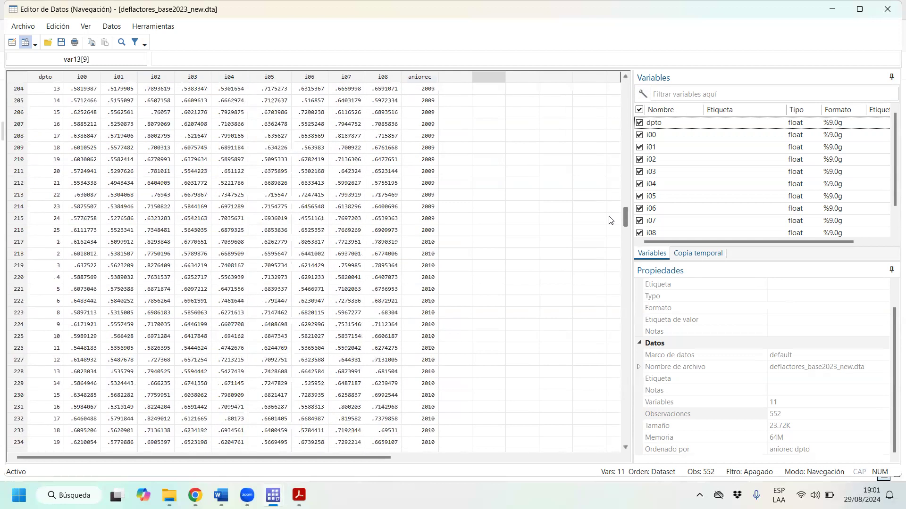
{"action": "left_click_drag", "start_coordinate": [607, 223], "coordinate": [602, 388]}
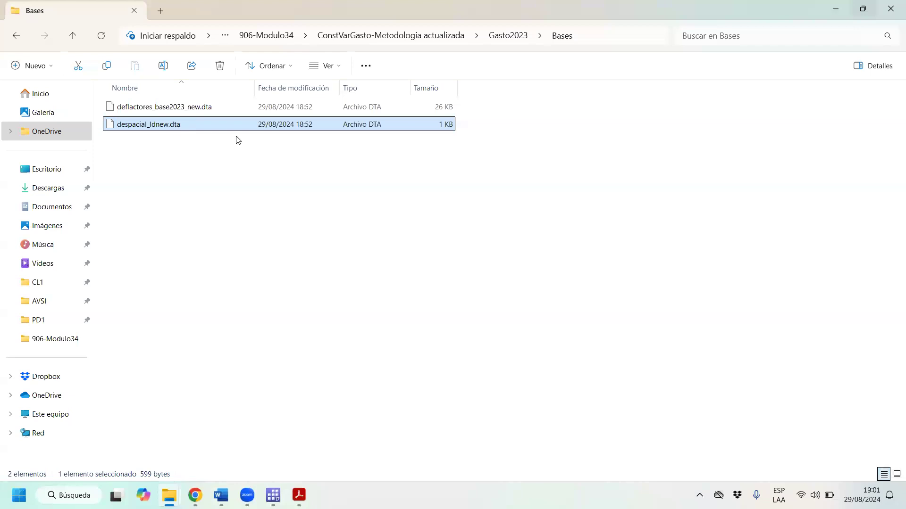
- Open despacial_ldnew.dta from the Bases folder in Stata and display its records in the data browser
{"action": "right_click", "coordinate": [179, 125]}
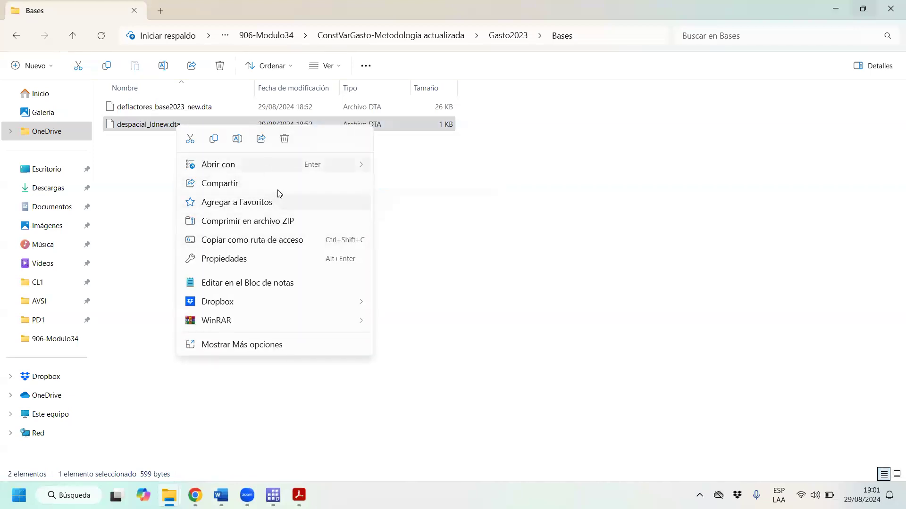
{"action": "mouse_move", "coordinate": [325, 167]}
{"action": "left_click", "coordinate": [438, 170]}
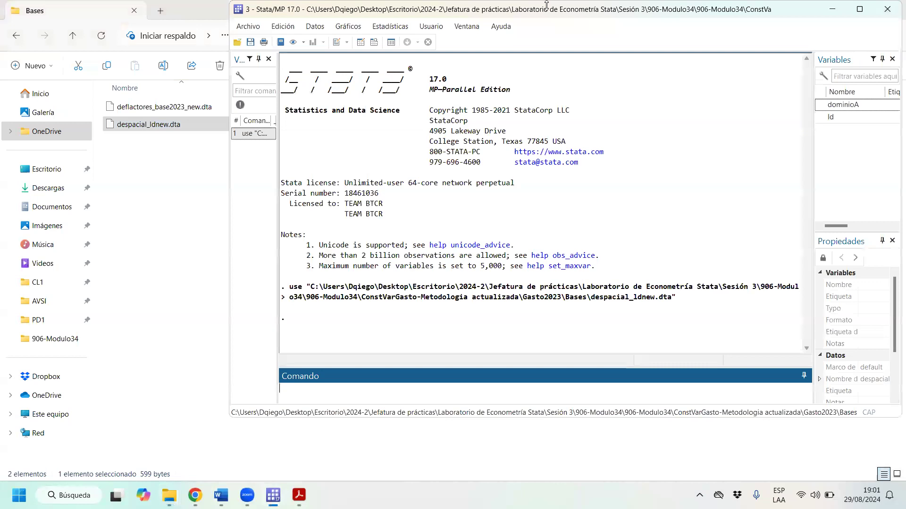
{"action": "left_click_drag", "start_coordinate": [547, 5], "coordinate": [490, 86]}
{"action": "left_click", "coordinate": [318, 123]}
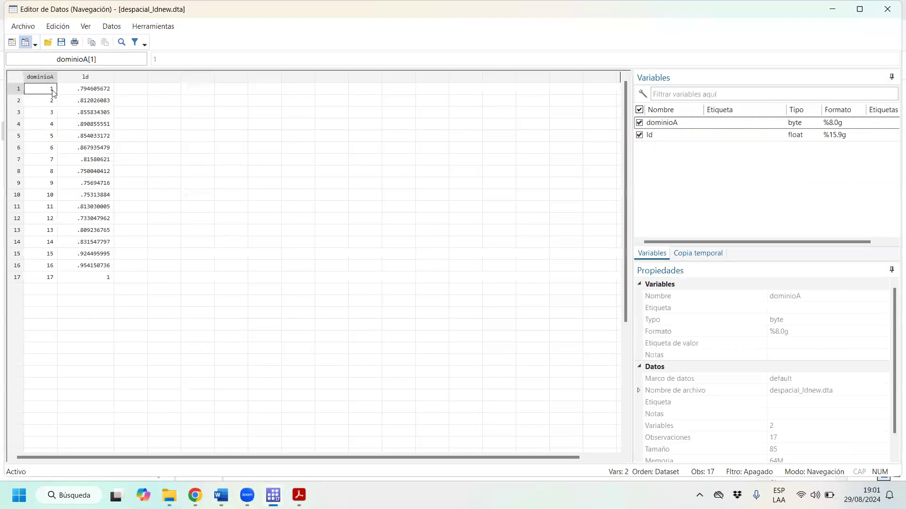
- Examine the dominioA and ld values across all 17 rows, including the row for domain 17
{"action": "left_click_drag", "start_coordinate": [53, 93], "coordinate": [105, 278]}
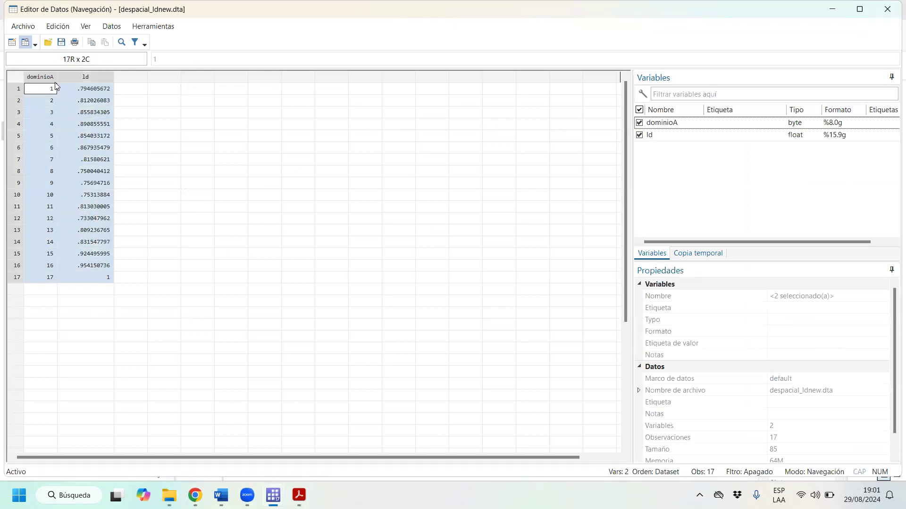
{"action": "left_click", "coordinate": [47, 93]}
{"action": "left_click_drag", "start_coordinate": [48, 94], "coordinate": [104, 279]}
{"action": "left_click", "coordinate": [46, 280]}
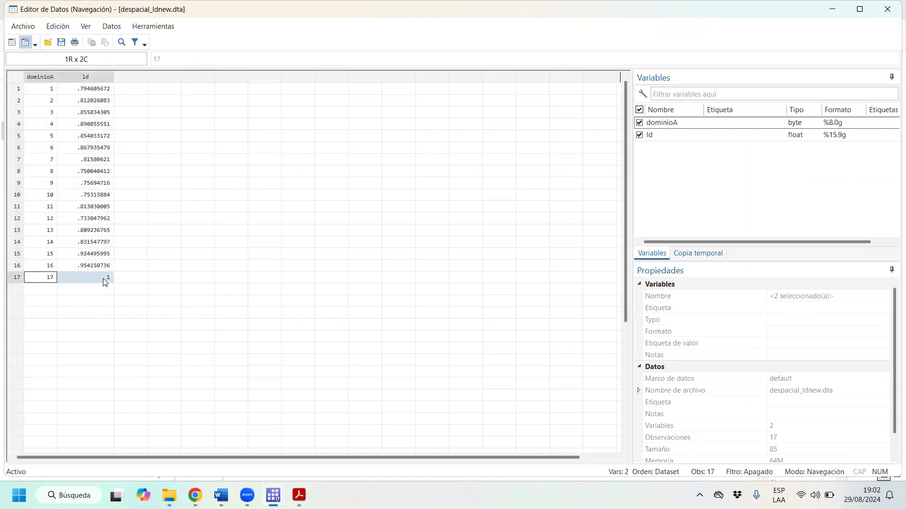
- Compare the ld value of domain 17 with that of domain 1 across the spatial deflator records
{"action": "left_click_drag", "start_coordinate": [49, 87], "coordinate": [69, 293]}
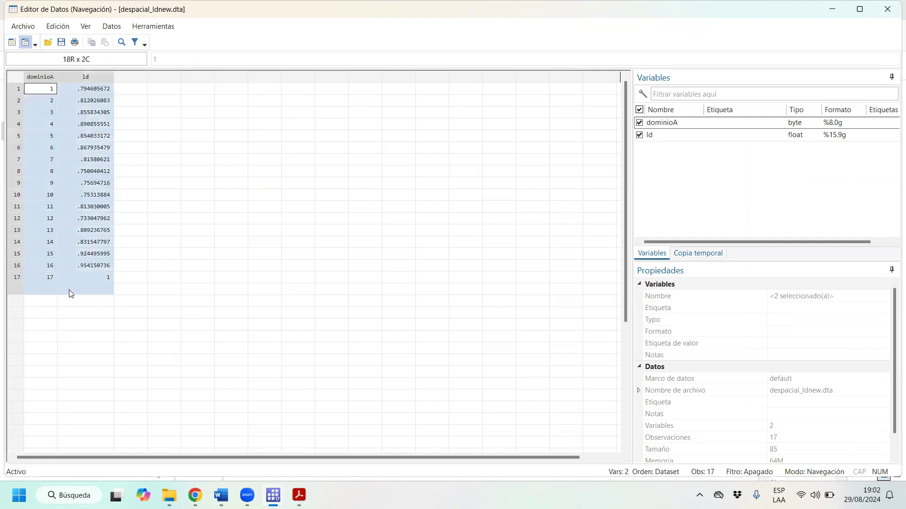
{"action": "left_click", "coordinate": [108, 281]}
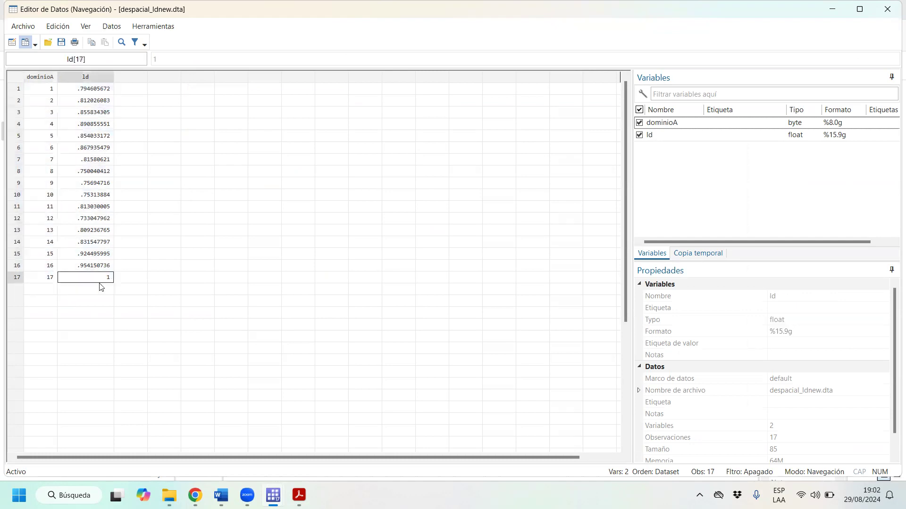
{"action": "left_click", "coordinate": [91, 89]}
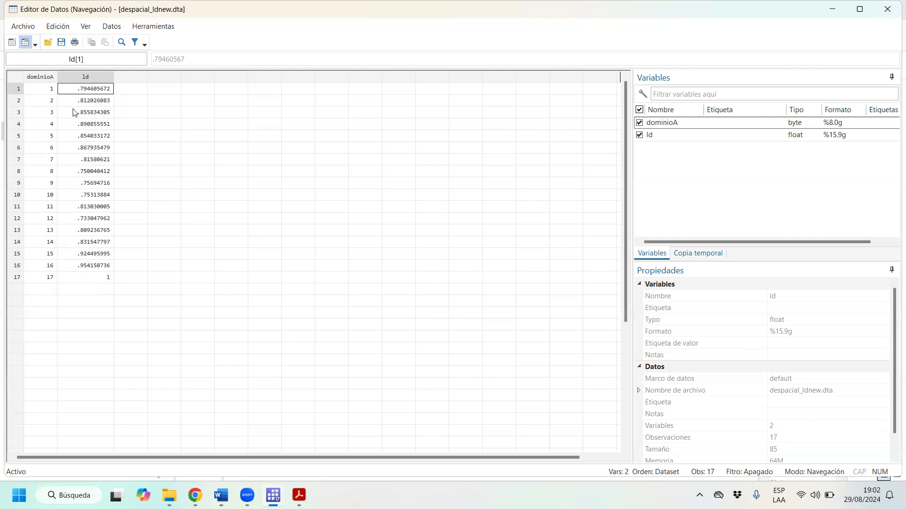
- Open 01.ConstrVarGastoIngreso2014-2023.do from the Gasto2023 folder in Stata, converting it to UTF-8, and go to the dominioA definitions
{"action": "left_click", "coordinate": [832, 9]}
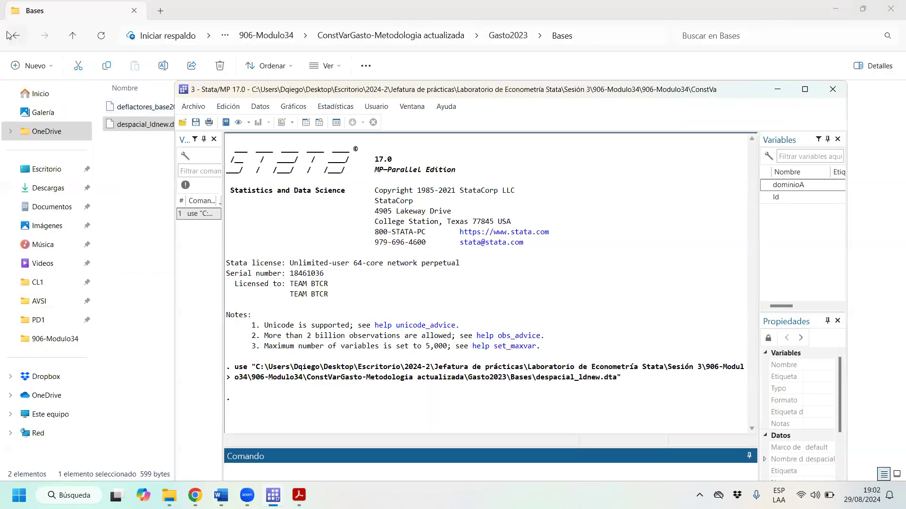
{"action": "left_click", "coordinate": [166, 127]}
{"action": "left_click", "coordinate": [17, 42]}
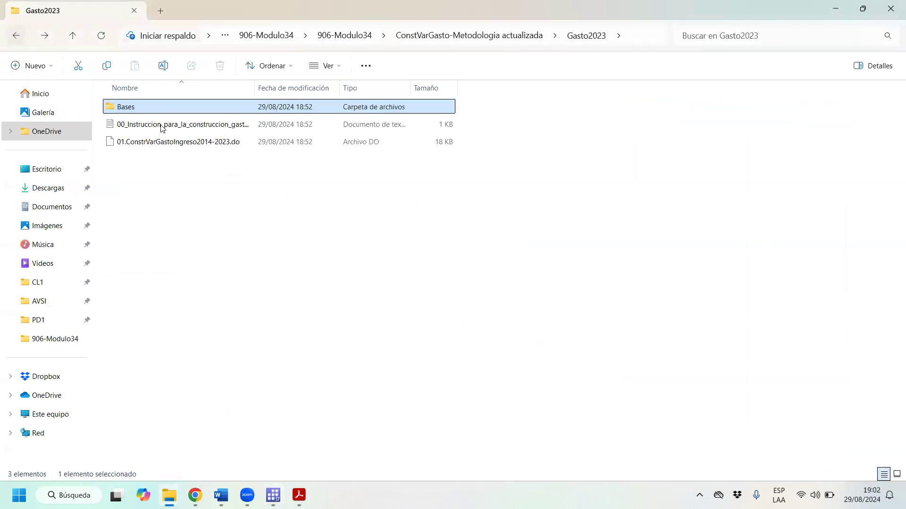
{"action": "left_click", "coordinate": [160, 147]}
{"action": "right_click", "coordinate": [161, 148]}
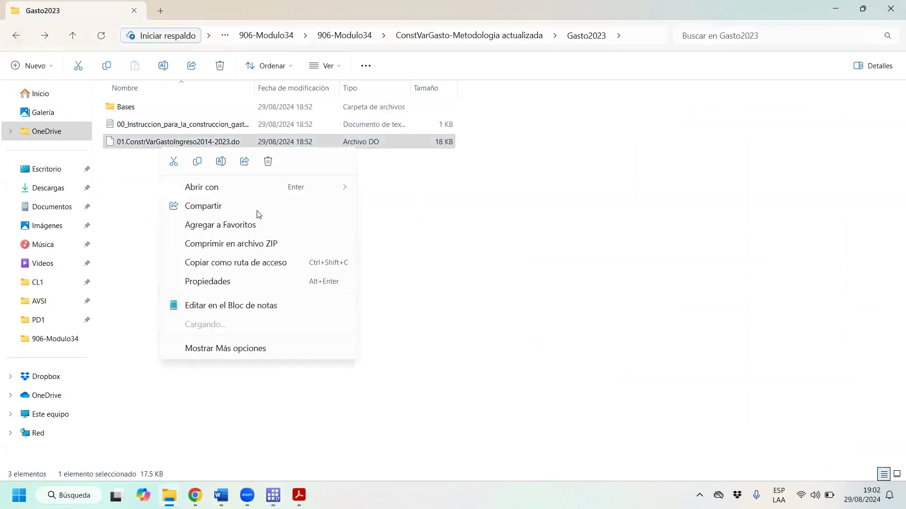
{"action": "mouse_move", "coordinate": [333, 189]}
{"action": "left_click", "coordinate": [416, 192]}
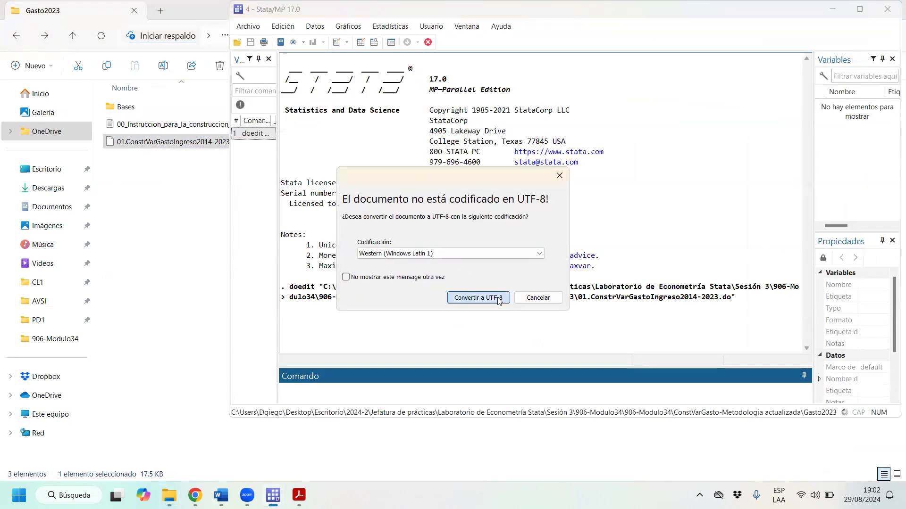
{"action": "left_click", "coordinate": [491, 300]}
{"action": "scroll", "coordinate": [467, 242], "scroll_direction": "down", "scroll_amount": 2}
{"action": "left_click_drag", "start_coordinate": [761, 102], "coordinate": [764, 149]}
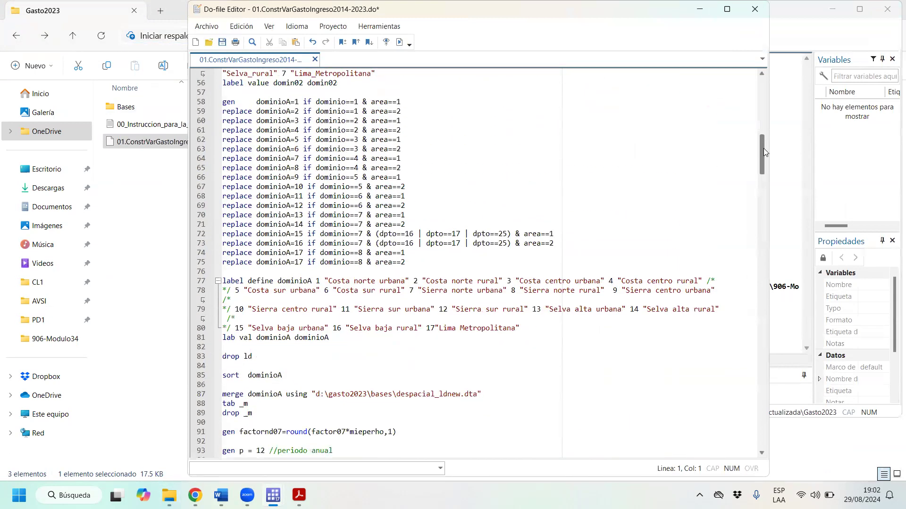
- Return to the despacial_ldnew.dta data browser, compare ld for domains 1 and 17, and select the dominioA value 8
{"action": "mouse_move", "coordinate": [273, 495]}
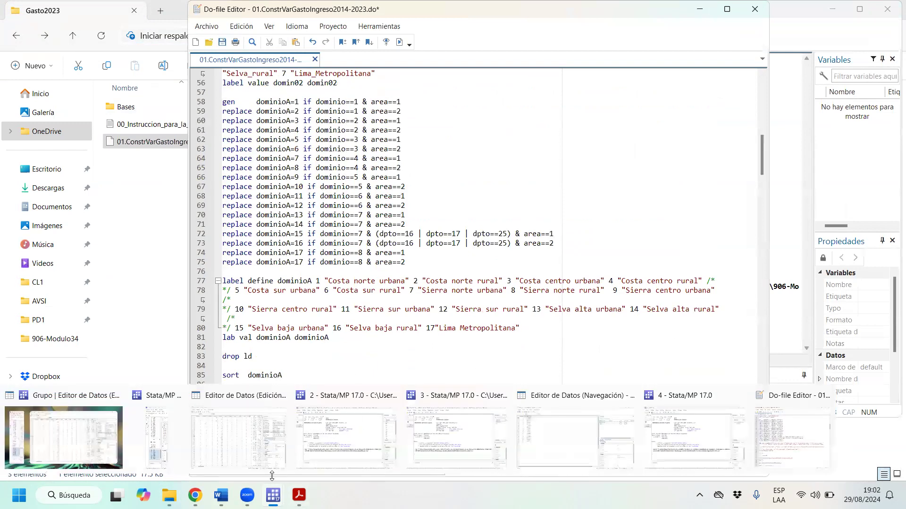
{"action": "left_click", "coordinate": [559, 438]}
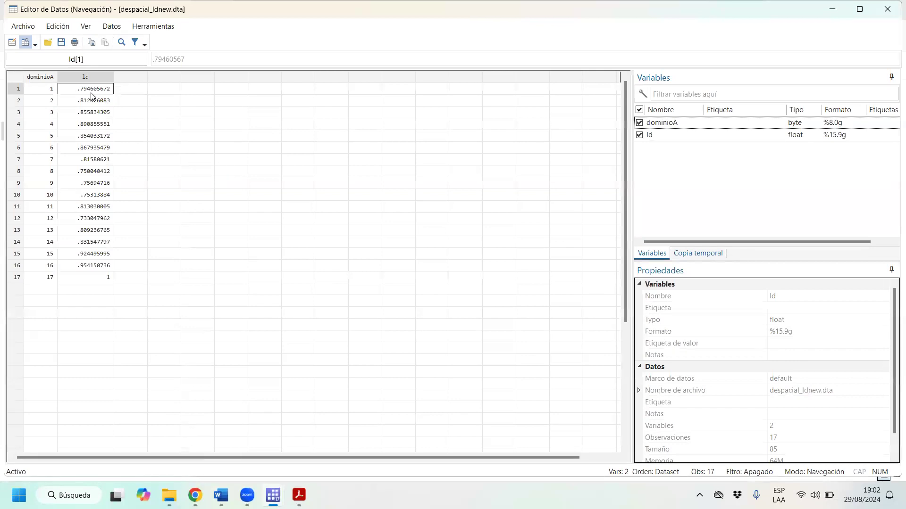
{"action": "left_click", "coordinate": [94, 278]}
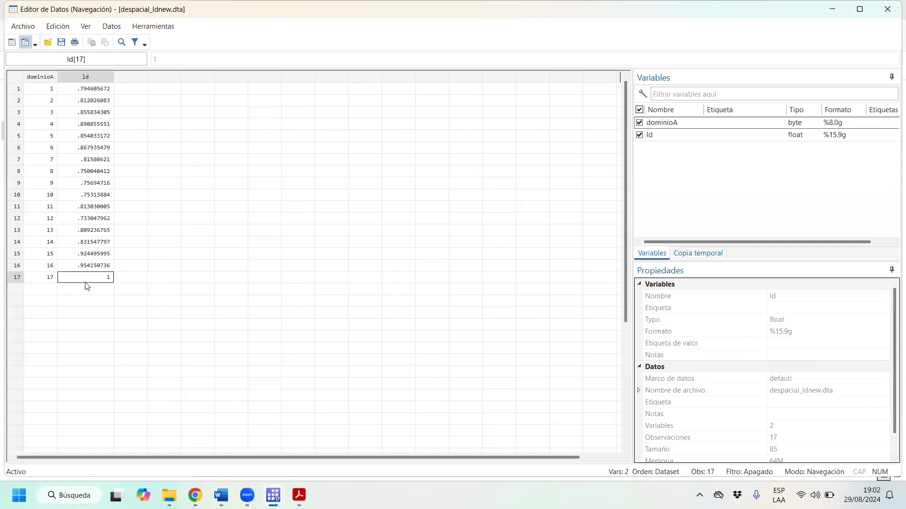
{"action": "left_click", "coordinate": [107, 90]}
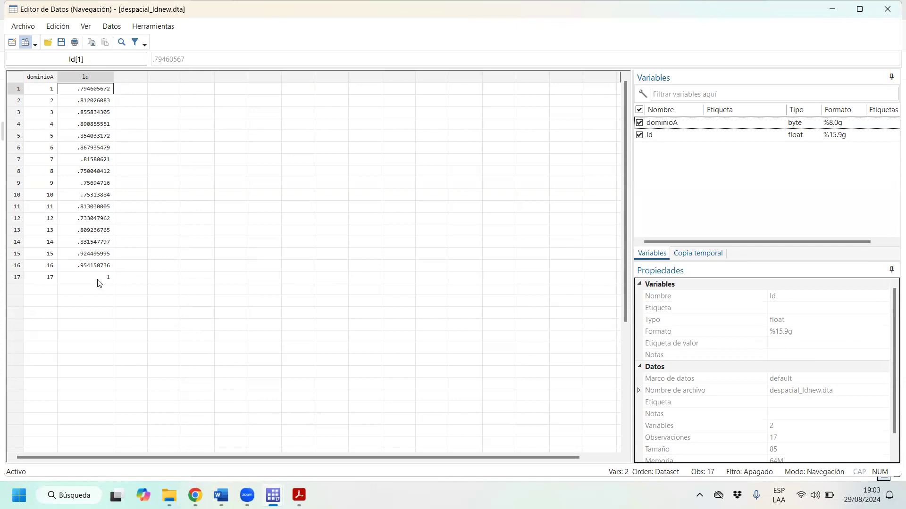
{"action": "left_click", "coordinate": [50, 101]}
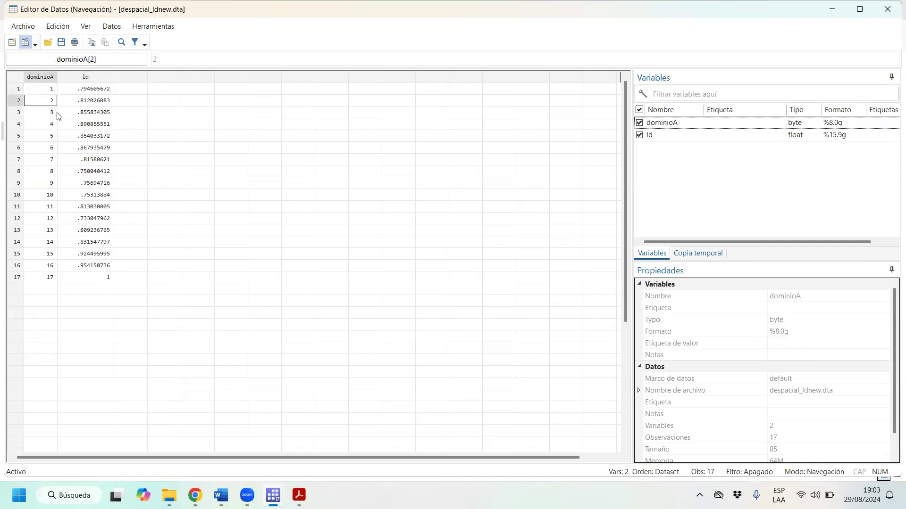
{"action": "mouse_move", "coordinate": [275, 495]}
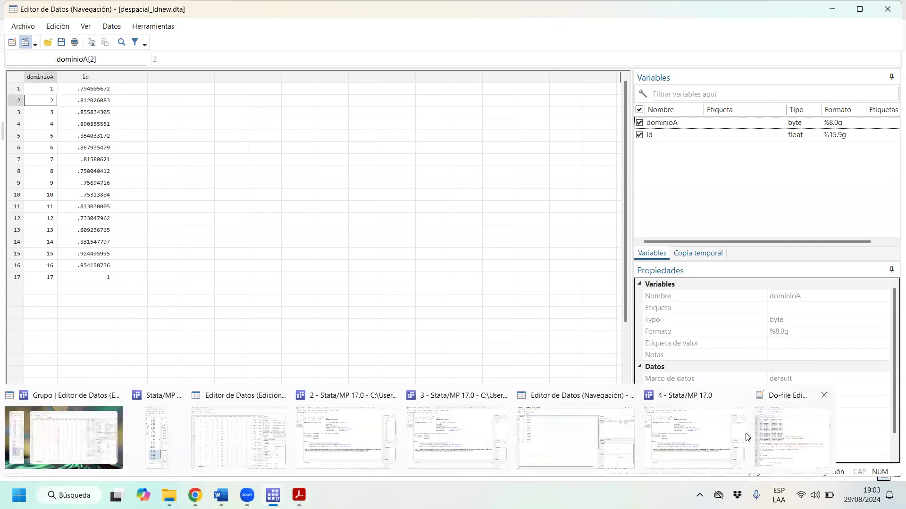
{"action": "left_click", "coordinate": [62, 172]}
{"action": "left_click", "coordinate": [52, 173]}
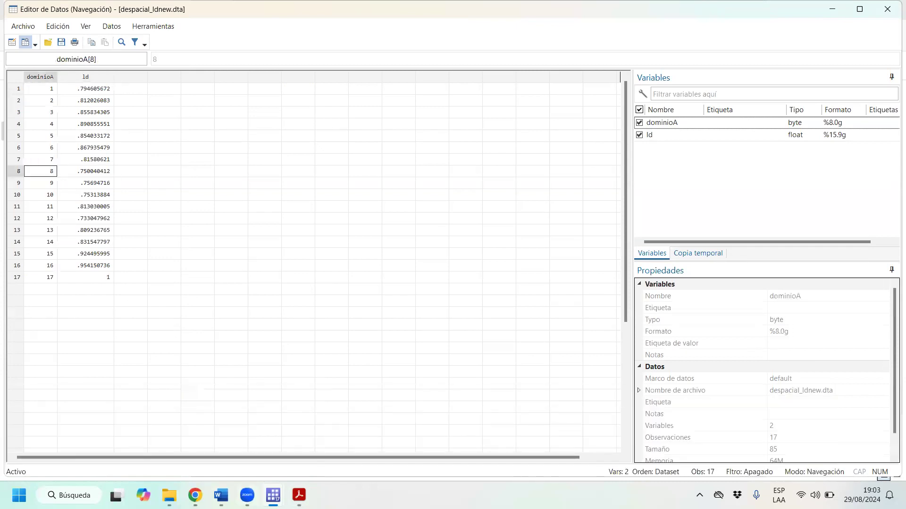
- Switch back to the do-file and highlight the dominioA label for domain 8, "Sierra norte rural"
{"action": "mouse_move", "coordinate": [276, 494]}
{"action": "left_click", "coordinate": [823, 429]}
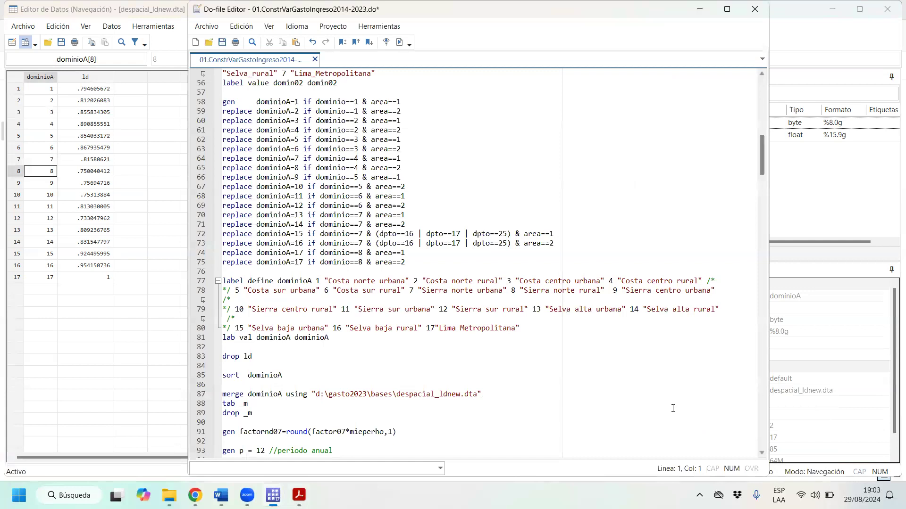
{"action": "left_click_drag", "start_coordinate": [531, 291], "coordinate": [600, 291]}
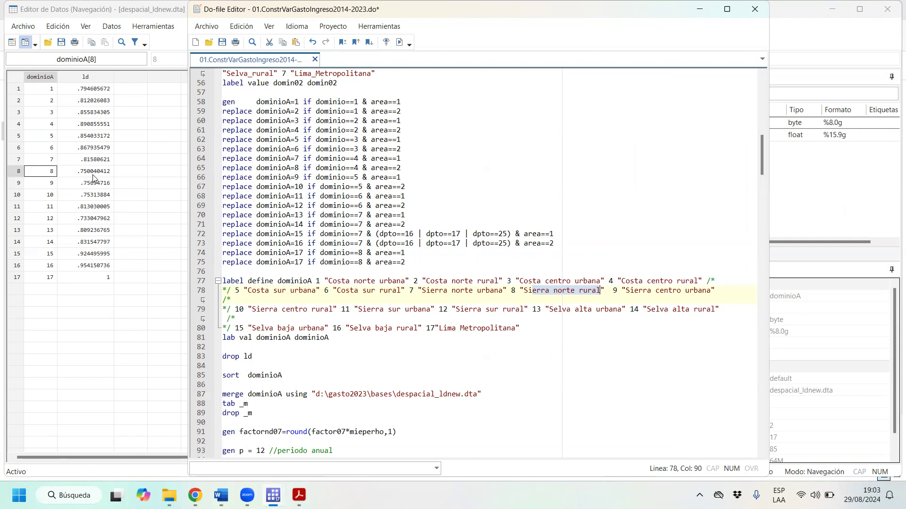
- Close the despacial_ldnew.dta data browser, the do-file without saving its changes, and the Stata window that opened it
{"action": "double_click", "coordinate": [150, 10]}
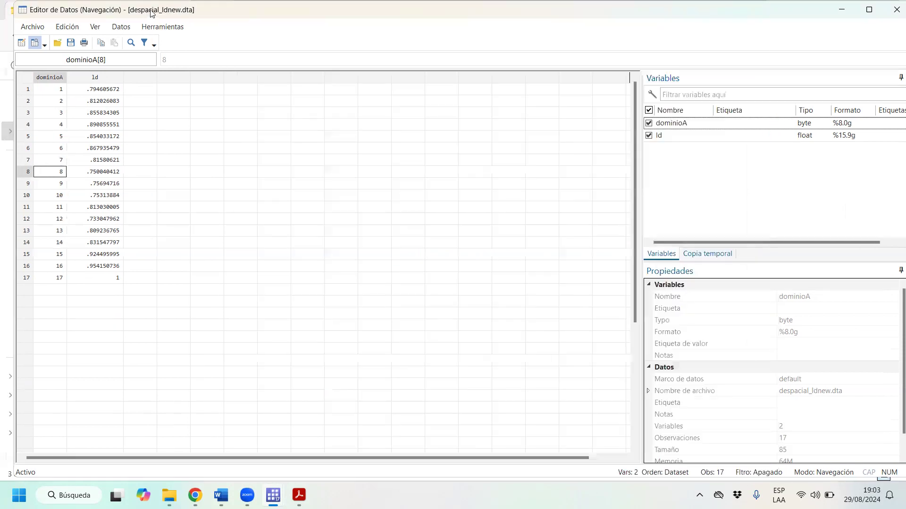
{"action": "left_click", "coordinate": [896, 9]}
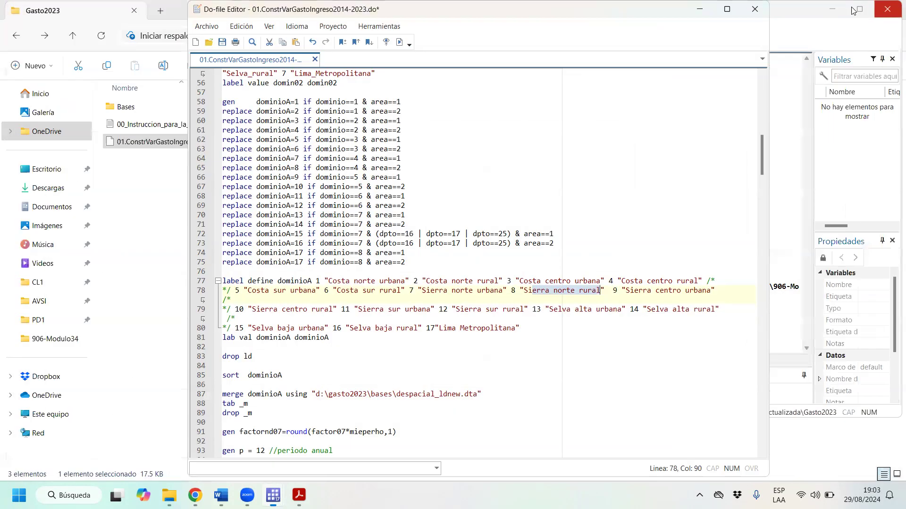
{"action": "left_click", "coordinate": [752, 8]}
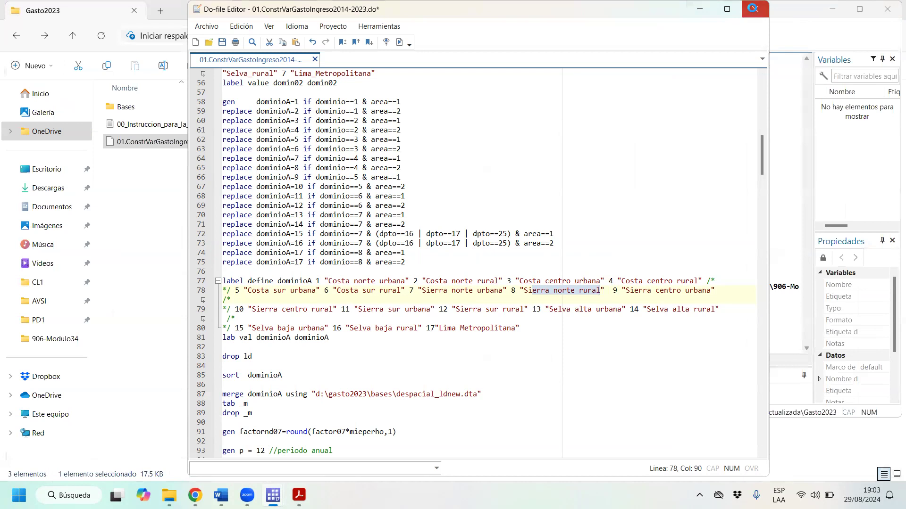
{"action": "left_click", "coordinate": [491, 277]}
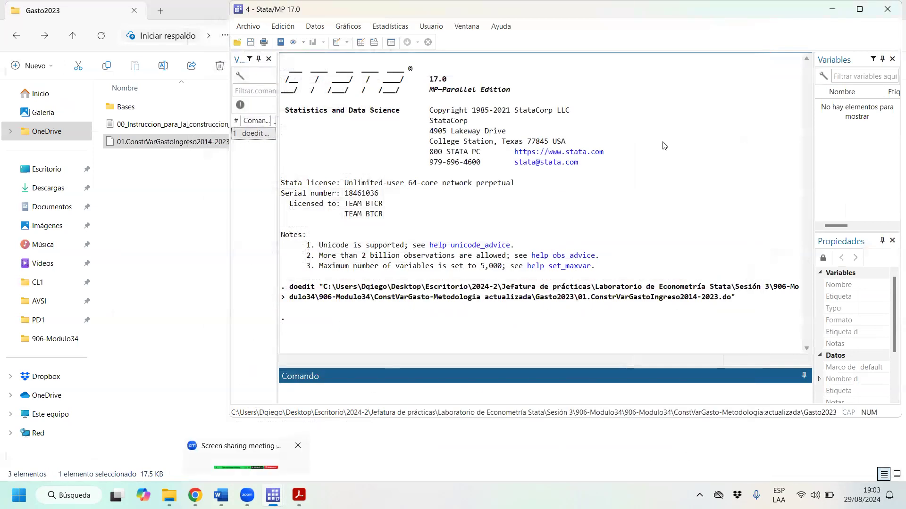
{"action": "left_click_drag", "start_coordinate": [698, 9], "coordinate": [673, 128]}
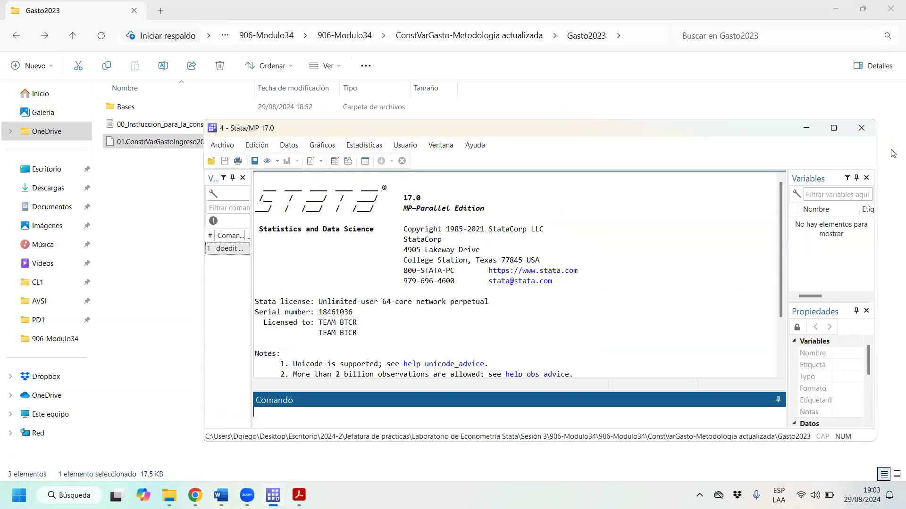
{"action": "left_click", "coordinate": [865, 134]}
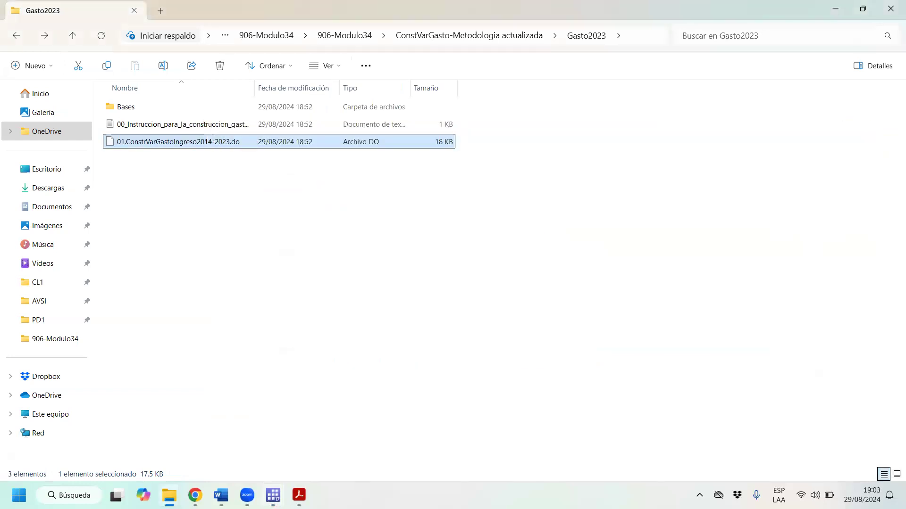
- Close the open PDF document and the Stata windows numbered 3 and 2
{"action": "mouse_move", "coordinate": [299, 495]}
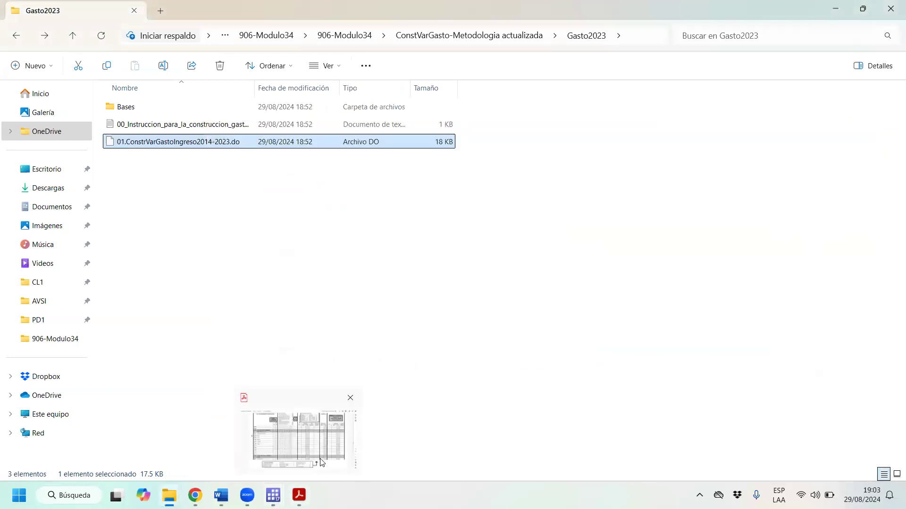
{"action": "left_click", "coordinate": [353, 399]}
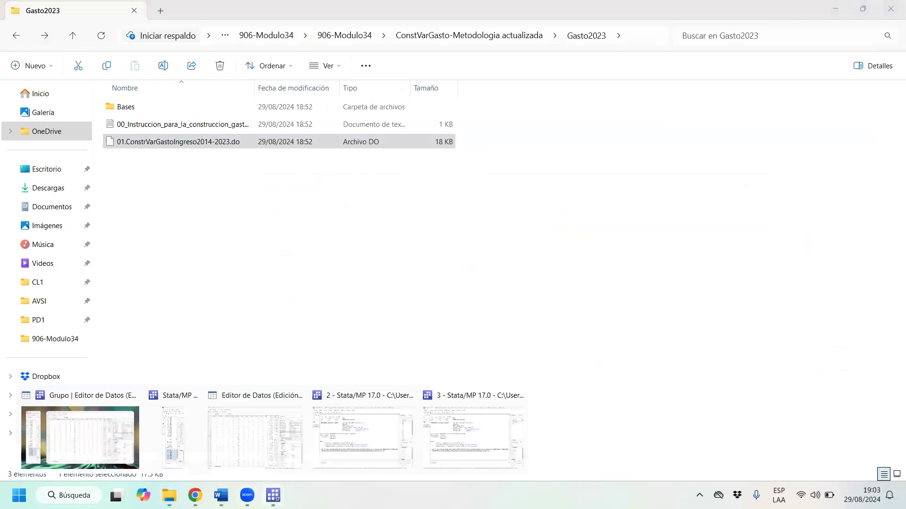
{"action": "left_click", "coordinate": [517, 395]}
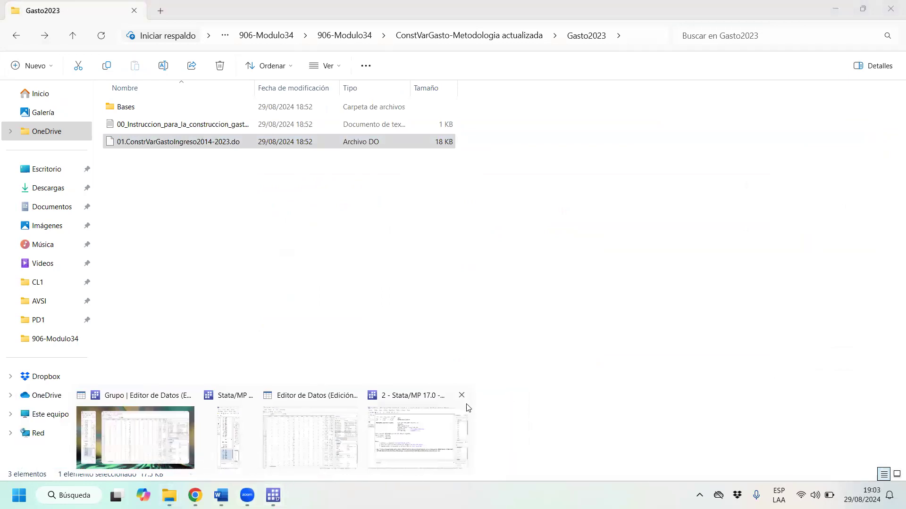
{"action": "left_click", "coordinate": [461, 395]}
{"action": "left_click", "coordinate": [550, 309]}
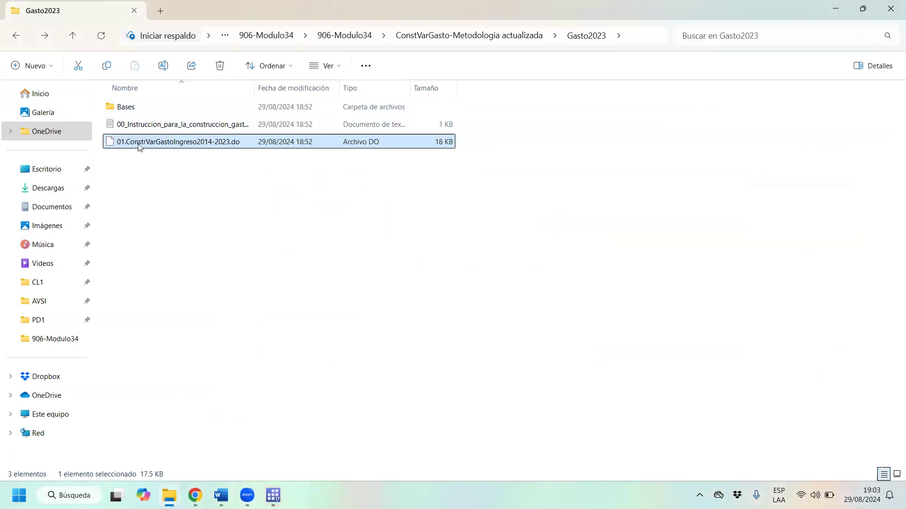
- Reopen 01.ConstrVarGastoIngreso2014-2023.do in Stata, convert it to UTF-8, and maximize the do-file editor
{"action": "right_click", "coordinate": [231, 147]}
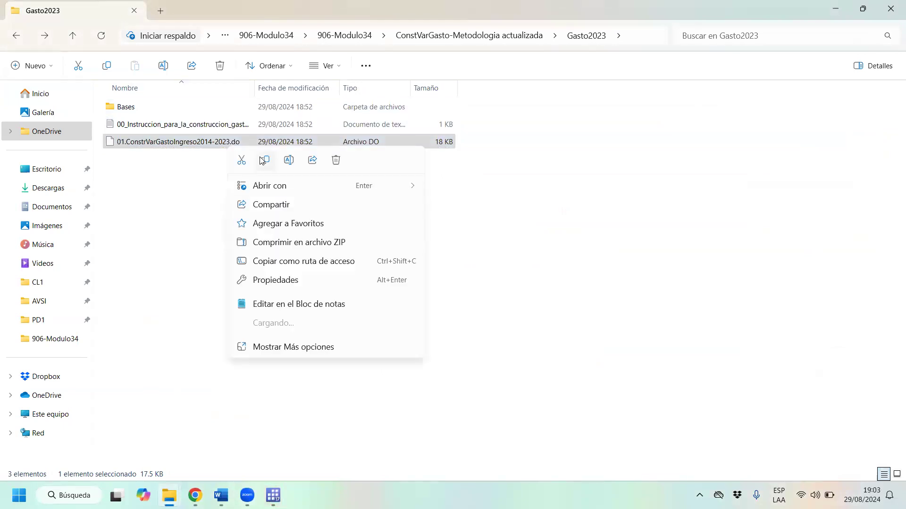
{"action": "mouse_move", "coordinate": [283, 186]}
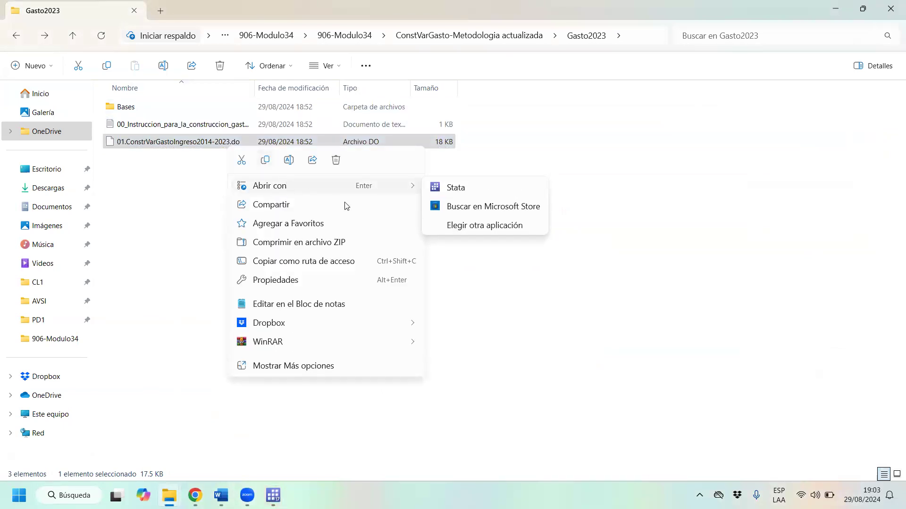
{"action": "left_click", "coordinate": [515, 189]}
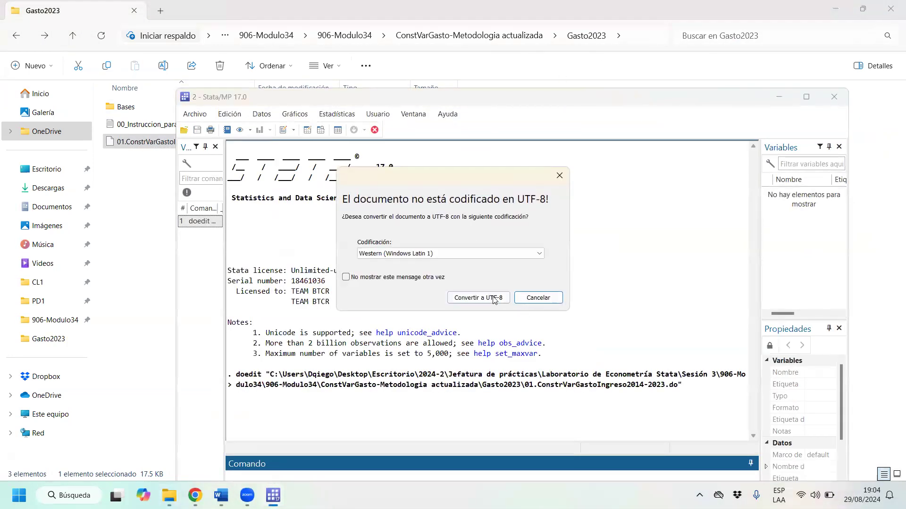
{"action": "left_click", "coordinate": [494, 300]}
{"action": "left_click", "coordinate": [731, 9]}
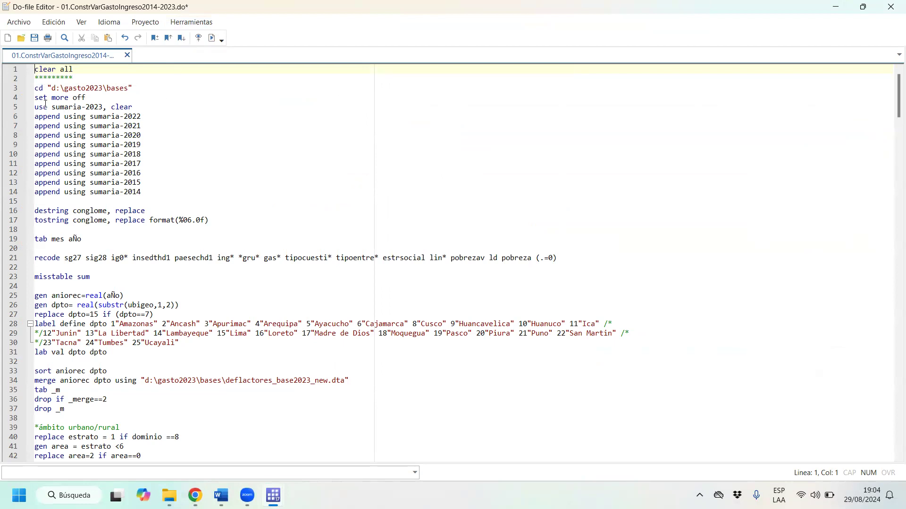
- Highlight lines 5 to 14 of the do-file, which load sumaria-2023 and append sumaria-2022 back to sumaria-2014
{"action": "left_click_drag", "start_coordinate": [50, 107], "coordinate": [153, 120]}
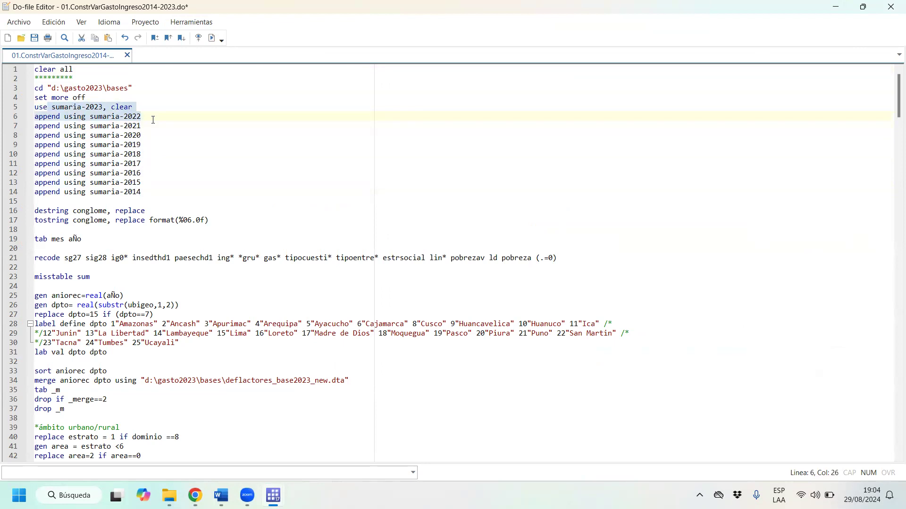
{"action": "left_click_drag", "start_coordinate": [142, 192], "coordinate": [6, 109]}
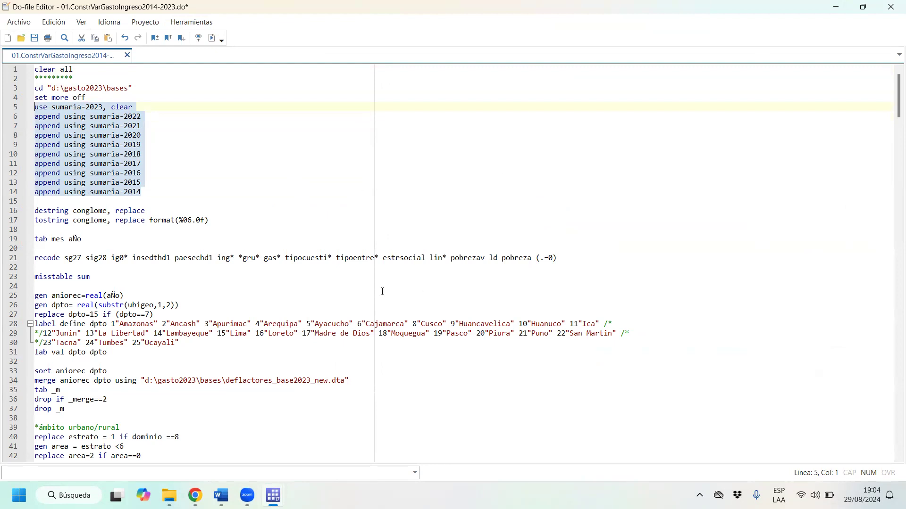
{"action": "left_click_drag", "start_coordinate": [898, 104], "coordinate": [892, 31]}
- Highlight the department names in the dpto label definition, from 1 "Amazonas" to 25 "Ucayali"
{"action": "scroll", "coordinate": [149, 284], "scroll_direction": "down", "scroll_amount": 7}
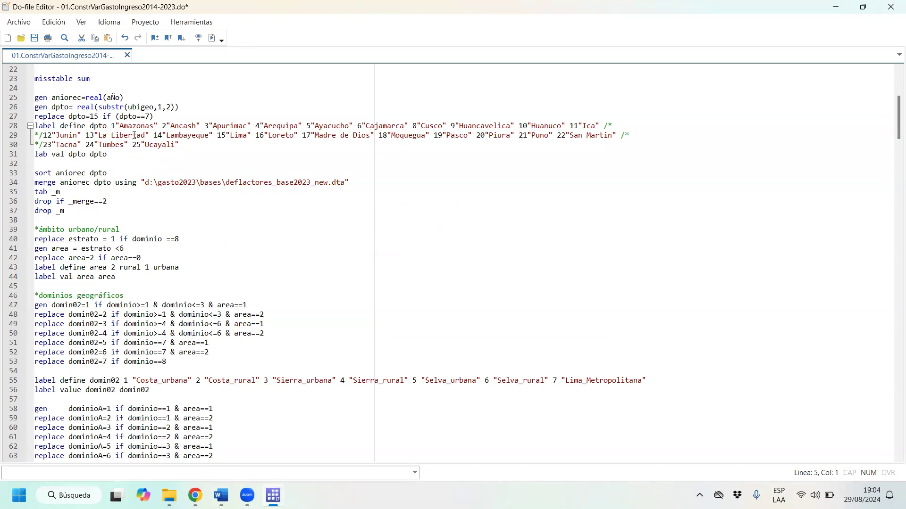
{"action": "left_click_drag", "start_coordinate": [112, 126], "coordinate": [275, 152]}
{"action": "scroll", "coordinate": [253, 174], "scroll_direction": "down", "scroll_amount": 1}
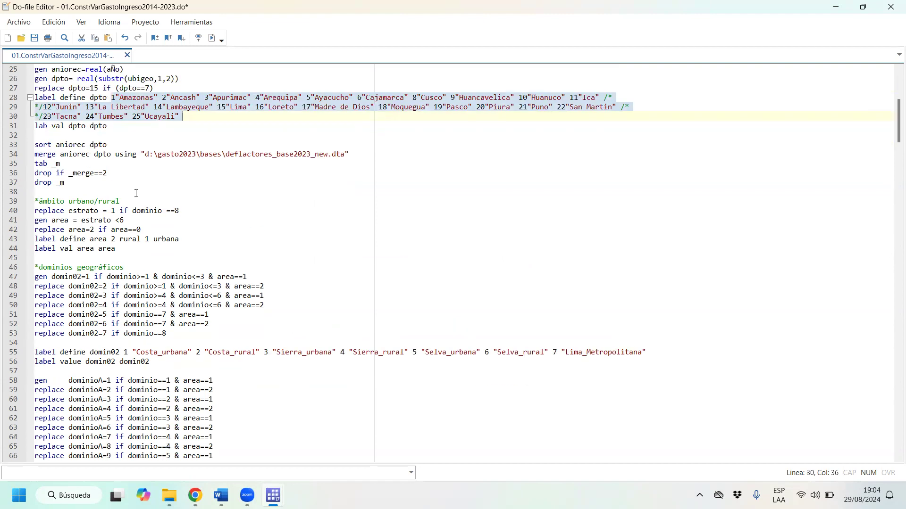
- Highlight the variable labels of the gpcrg spending groups on lines 114 to 124 of the do-file
{"action": "scroll", "coordinate": [289, 258], "scroll_direction": "down", "scroll_amount": 16}
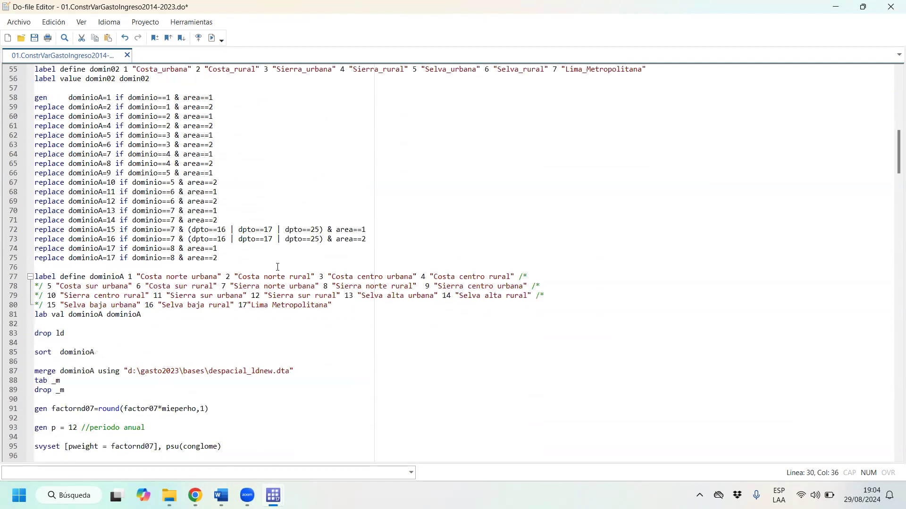
{"action": "scroll", "coordinate": [278, 271], "scroll_direction": "down", "scroll_amount": 3}
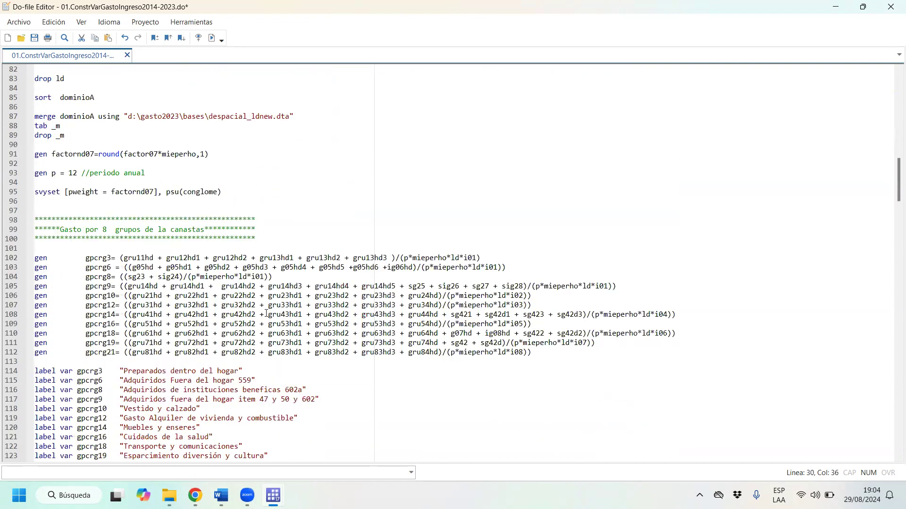
{"action": "scroll", "coordinate": [267, 313], "scroll_direction": "down", "scroll_amount": 2}
{"action": "left_click_drag", "start_coordinate": [125, 203], "coordinate": [156, 199]}
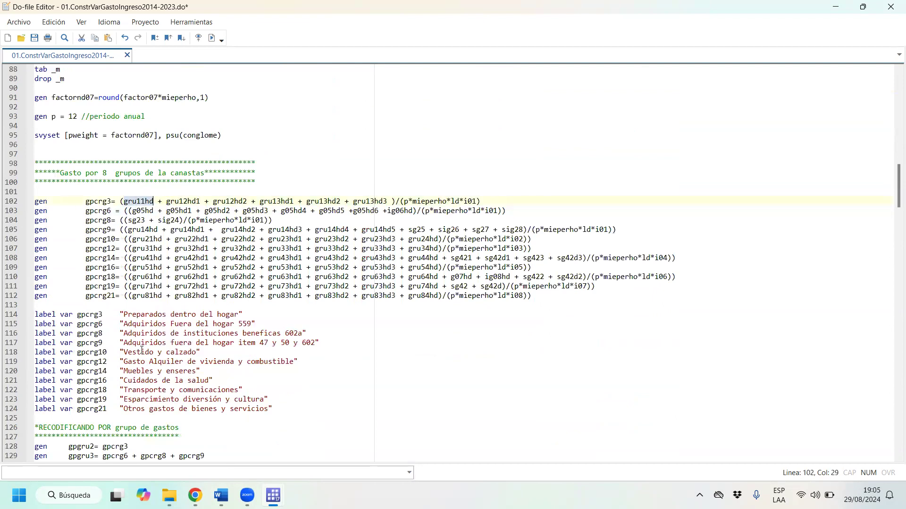
{"action": "left_click_drag", "start_coordinate": [296, 406], "coordinate": [32, 317]}
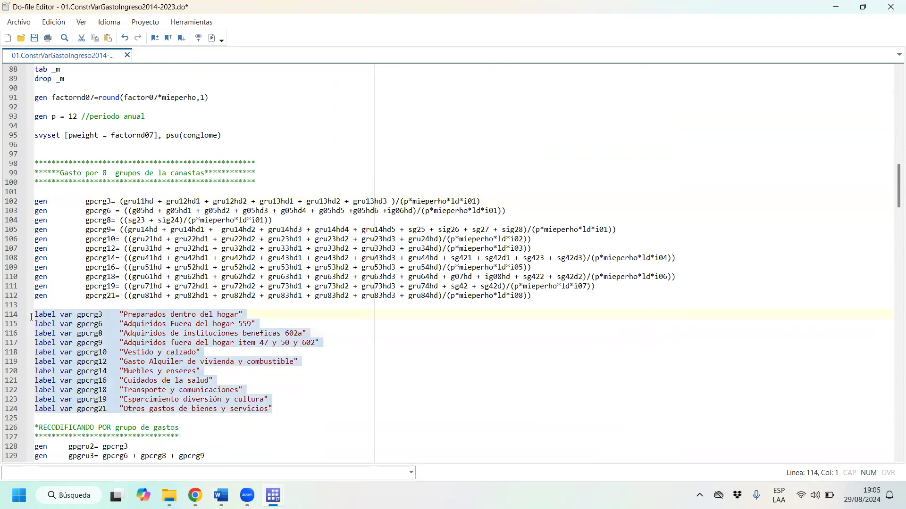
{"action": "left_click", "coordinate": [197, 323]}
- Highlight the food, clothing and housing spending labels one by one, from "Preparados dentro del hogar" to "Gasto Alquiler de vivienda y combustible"
{"action": "left_click_drag", "start_coordinate": [128, 314], "coordinate": [252, 318]}
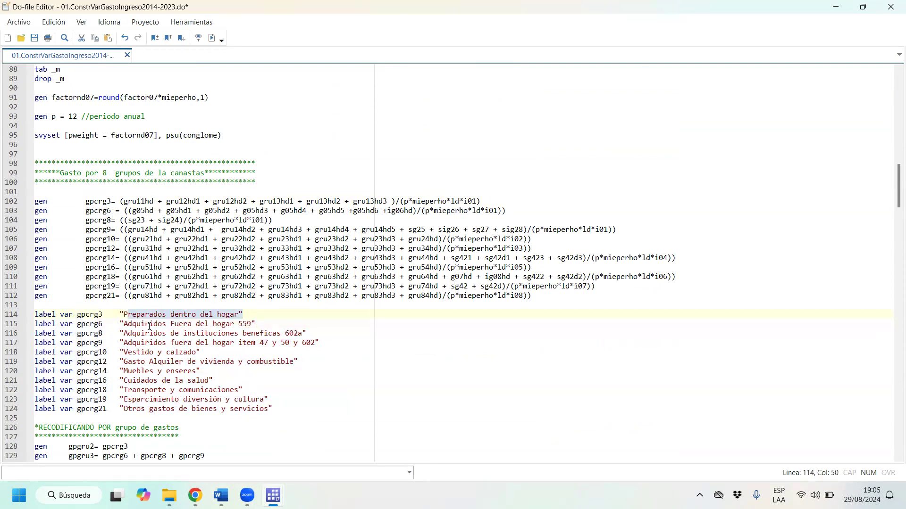
{"action": "left_click", "coordinate": [245, 324]}
{"action": "left_click", "coordinate": [257, 325]}
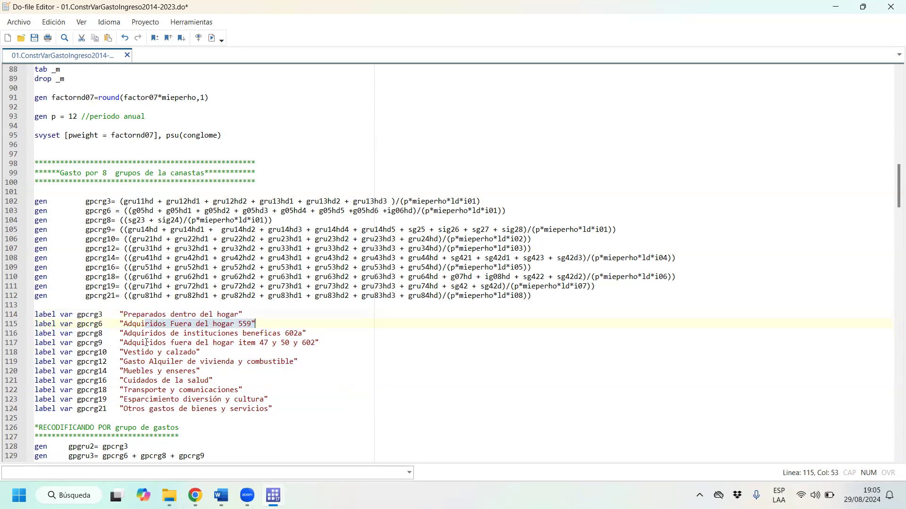
{"action": "left_click_drag", "start_coordinate": [146, 332], "coordinate": [281, 345]}
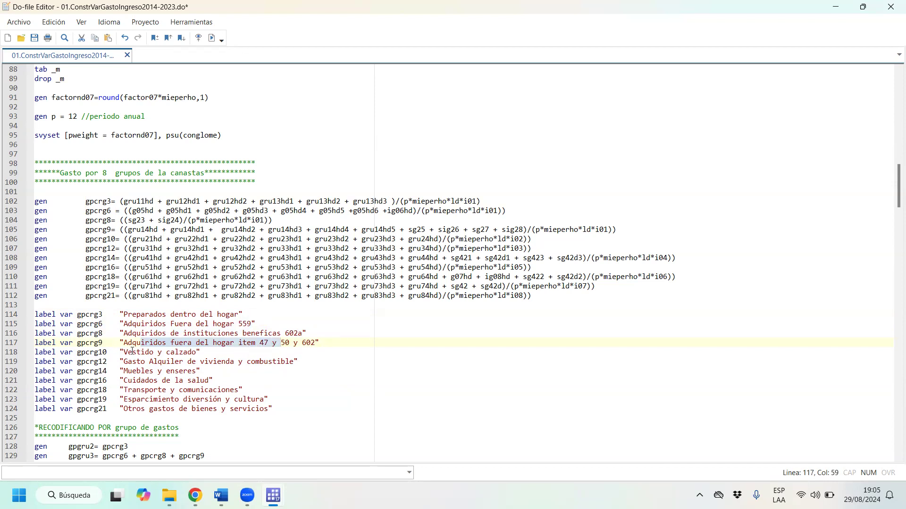
{"action": "left_click_drag", "start_coordinate": [132, 352], "coordinate": [199, 352]}
{"action": "left_click_drag", "start_coordinate": [120, 361], "coordinate": [306, 357]}
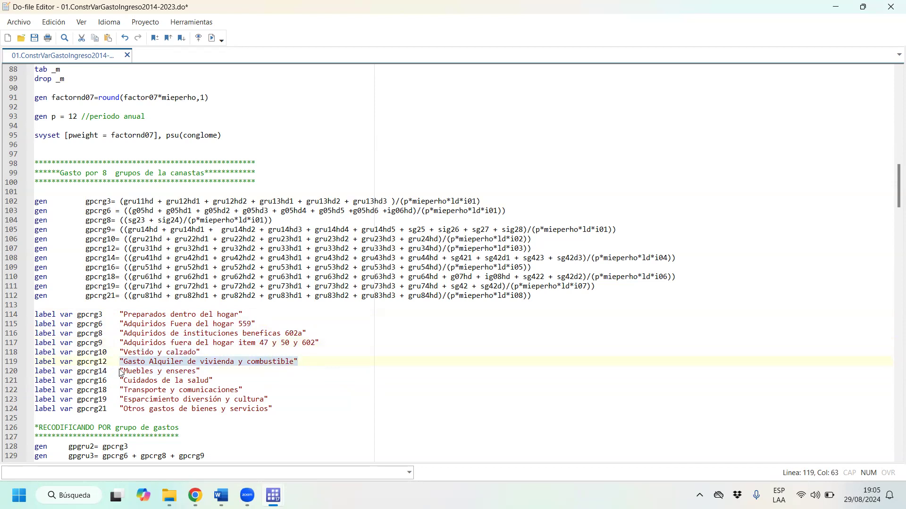
- Highlight the remaining spending labels from "Muebles y enseres" to "Otros gastos de bienes y servicios", ending with the whole gpcrg label block
{"action": "left_click_drag", "start_coordinate": [119, 371], "coordinate": [233, 373]}
{"action": "left_click_drag", "start_coordinate": [126, 384], "coordinate": [253, 384]}
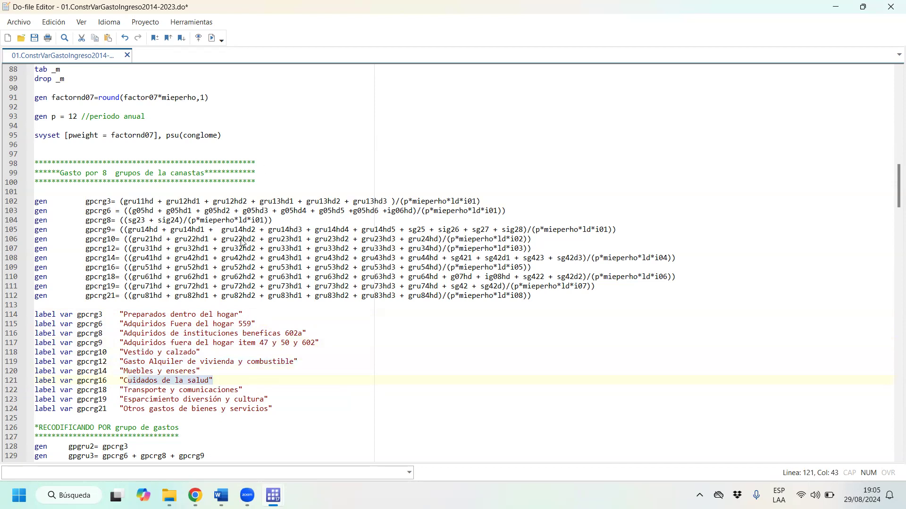
{"action": "left_click_drag", "start_coordinate": [137, 402], "coordinate": [271, 400]}
{"action": "left_click_drag", "start_coordinate": [146, 409], "coordinate": [263, 411]}
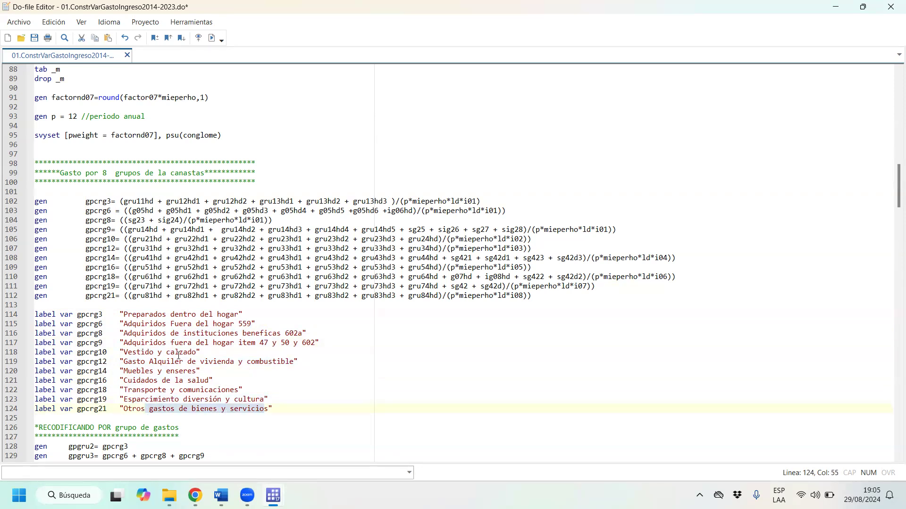
{"action": "left_click_drag", "start_coordinate": [55, 315], "coordinate": [285, 416]}
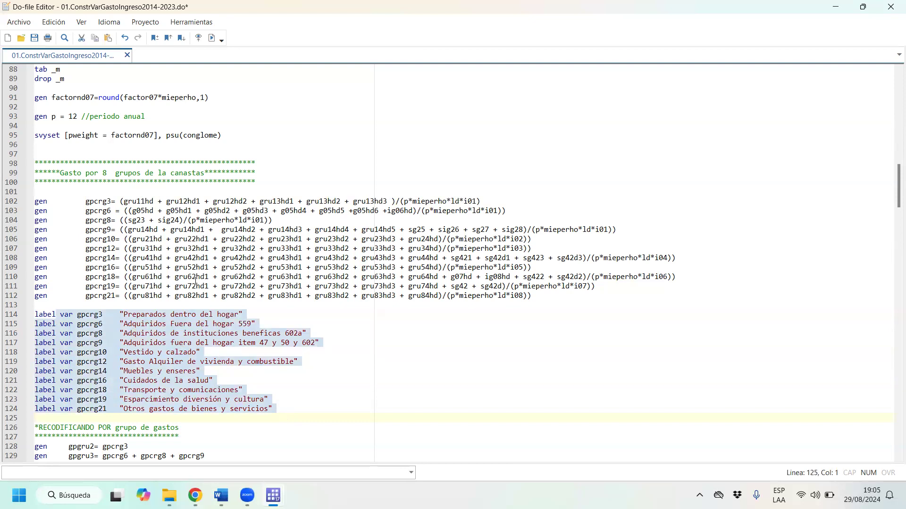
- Highlight the gpcrg3 variable name and its summed components gru11hd through gru13hd3 on line 102
{"action": "left_click_drag", "start_coordinate": [122, 199], "coordinate": [373, 199]}
{"action": "left_click_drag", "start_coordinate": [85, 201], "coordinate": [109, 204]}
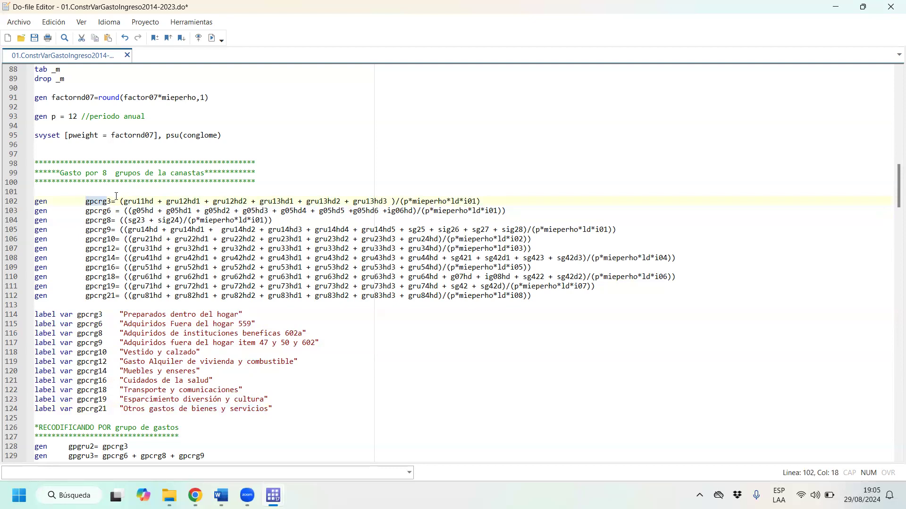
{"action": "left_click_drag", "start_coordinate": [112, 202], "coordinate": [87, 202]}
{"action": "left_click_drag", "start_coordinate": [125, 201], "coordinate": [388, 201]}
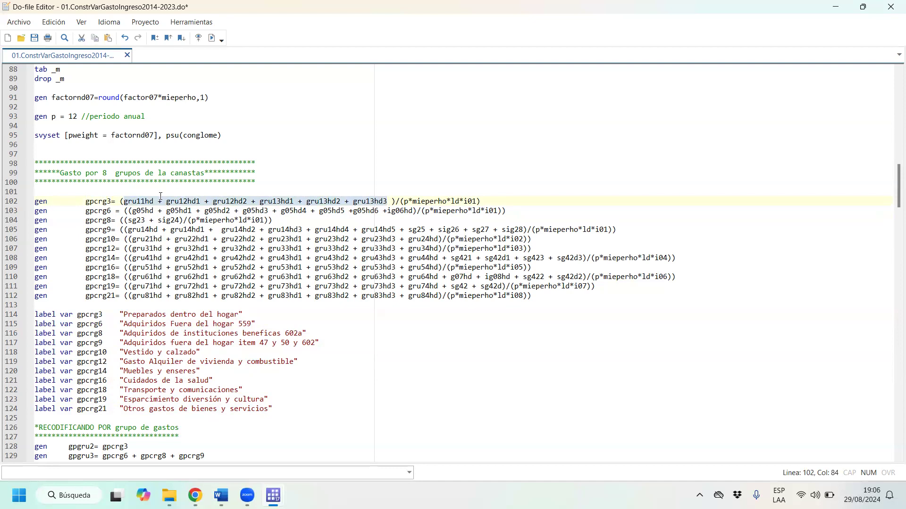
- Highlight the divisor terms mieperho, ld and i01 in the gpcrg3 formula on line 102
{"action": "left_click", "coordinate": [407, 201]}
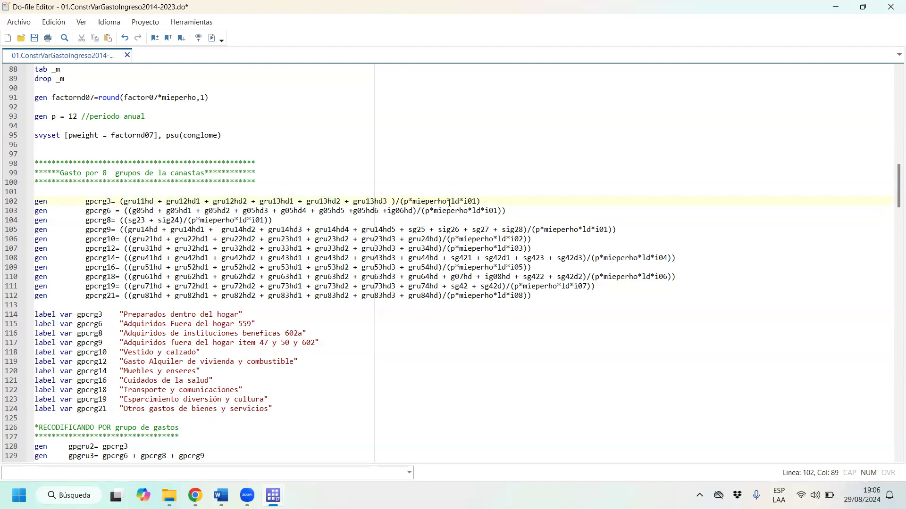
{"action": "left_click_drag", "start_coordinate": [447, 202], "coordinate": [414, 202]}
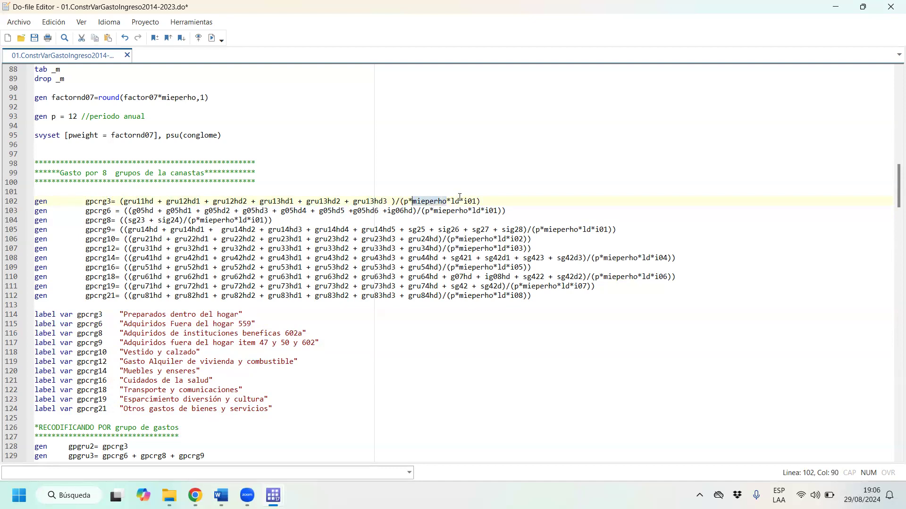
{"action": "left_click_drag", "start_coordinate": [462, 202], "coordinate": [450, 203]}
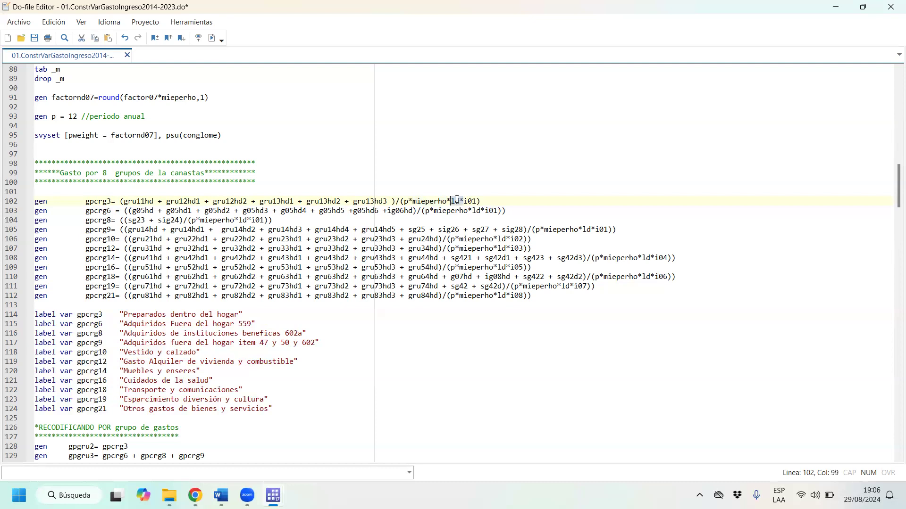
{"action": "left_click_drag", "start_coordinate": [477, 201], "coordinate": [465, 202]}
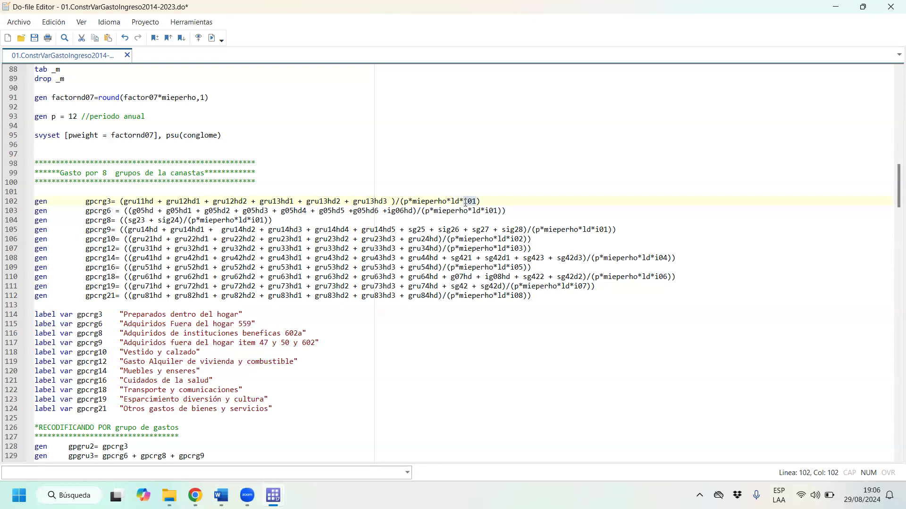
{"action": "left_click_drag", "start_coordinate": [465, 202], "coordinate": [470, 204]}
- Arrange the do-file editor and the main Stata window side by side, then return focus to the do-file
{"action": "scroll", "coordinate": [450, 291], "scroll_direction": "up", "scroll_amount": 3}
{"action": "scroll", "coordinate": [146, 214], "scroll_direction": "up", "scroll_amount": 4}
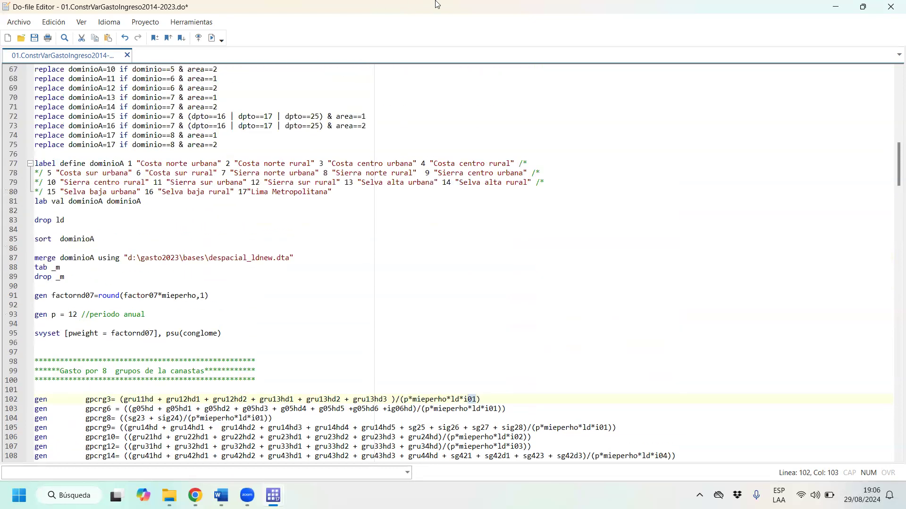
{"action": "key", "text": "super+Right"}
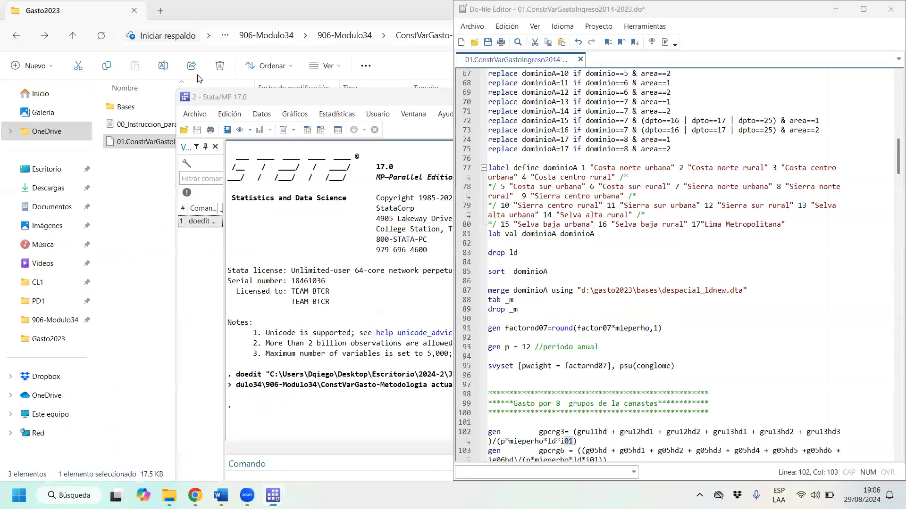
{"action": "left_click", "coordinate": [97, 82]}
{"action": "left_click", "coordinate": [668, 214]}
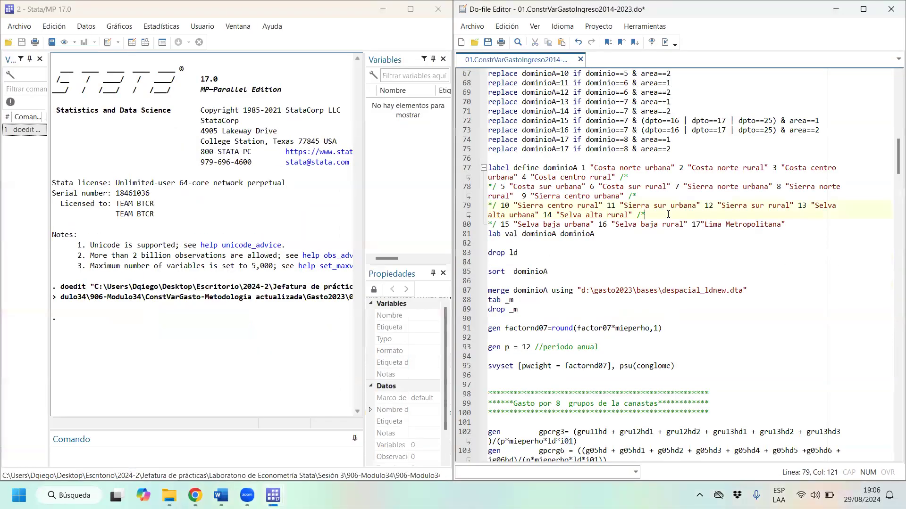
- Go to the ipcr income variable labels near line 327 and widen the do-file editor so its lines fit
{"action": "scroll", "coordinate": [692, 263], "scroll_direction": "down", "scroll_amount": 1}
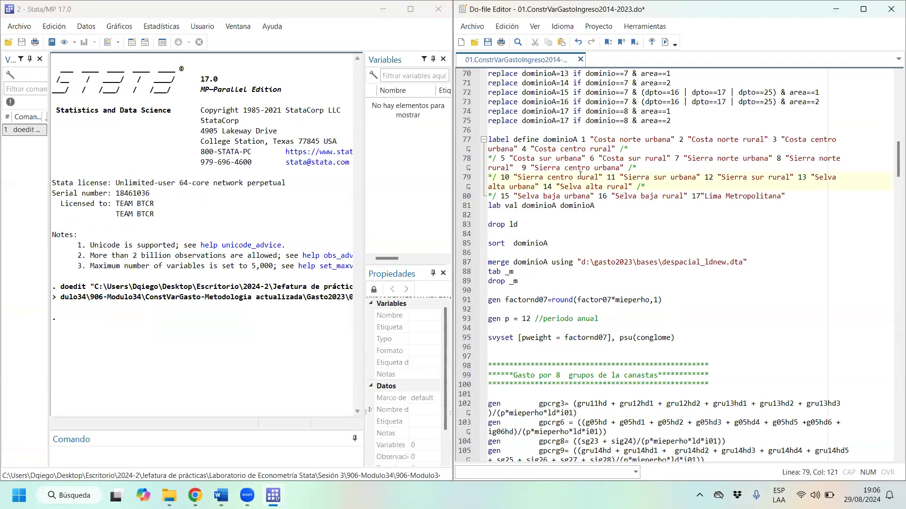
{"action": "scroll", "coordinate": [580, 176], "scroll_direction": "down", "scroll_amount": 12}
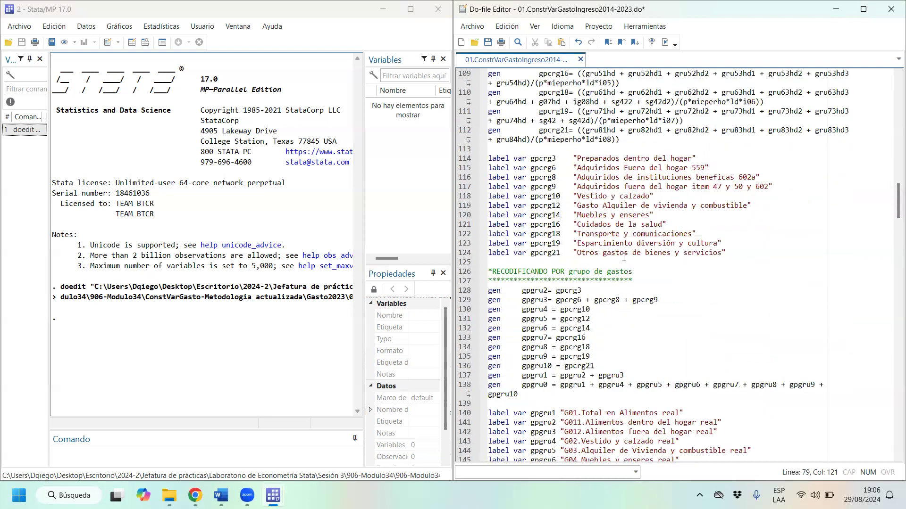
{"action": "scroll", "coordinate": [648, 244], "scroll_direction": "down", "scroll_amount": 3}
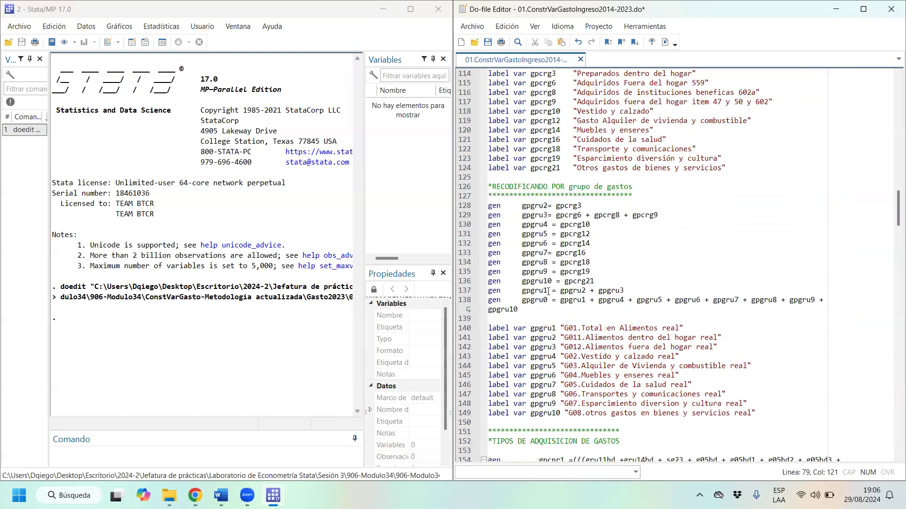
{"action": "scroll", "coordinate": [635, 228], "scroll_direction": "down", "scroll_amount": 9}
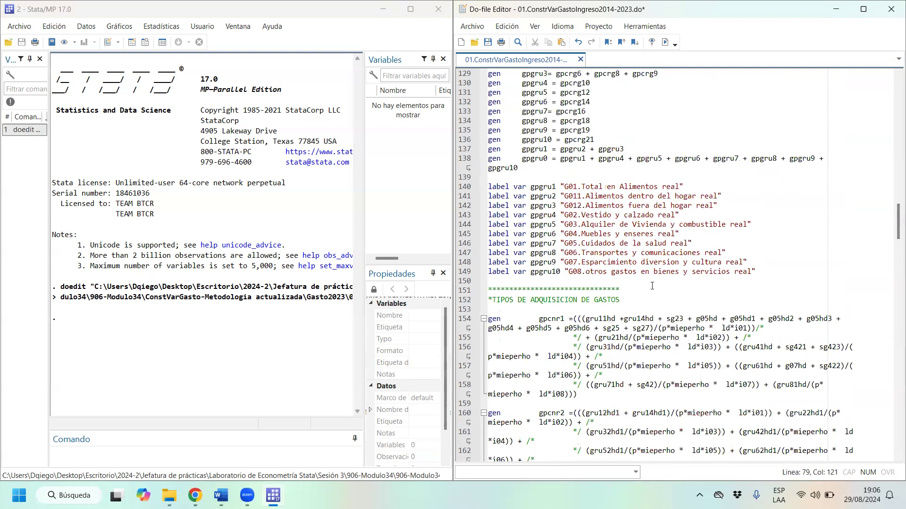
{"action": "left_click_drag", "start_coordinate": [897, 231], "coordinate": [893, 416]}
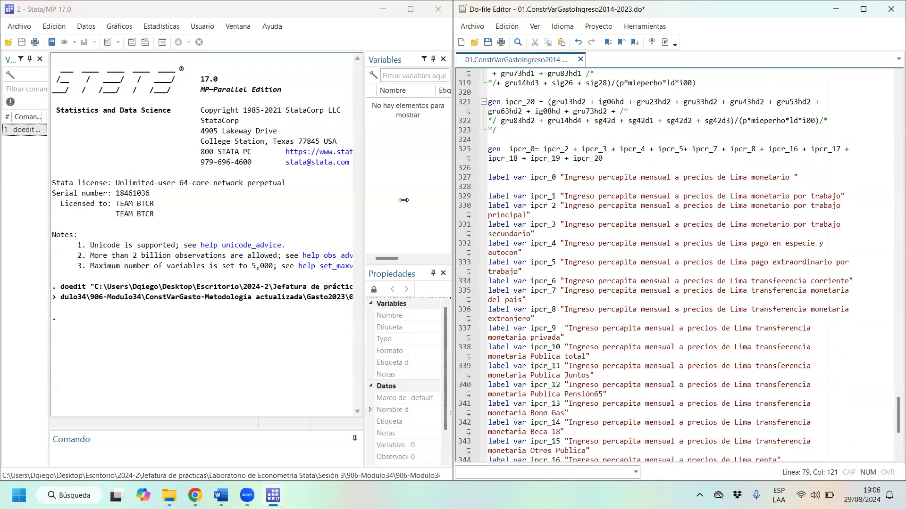
{"action": "left_click_drag", "start_coordinate": [403, 200], "coordinate": [182, 199]}
- Highlight the monetary and work income descriptions in the ipcr_0 to ipcr_5 labels on lines 327 to 333
{"action": "left_click", "coordinate": [625, 158]}
{"action": "left_click", "coordinate": [480, 151]}
{"action": "left_click_drag", "start_coordinate": [463, 148], "coordinate": [543, 149]}
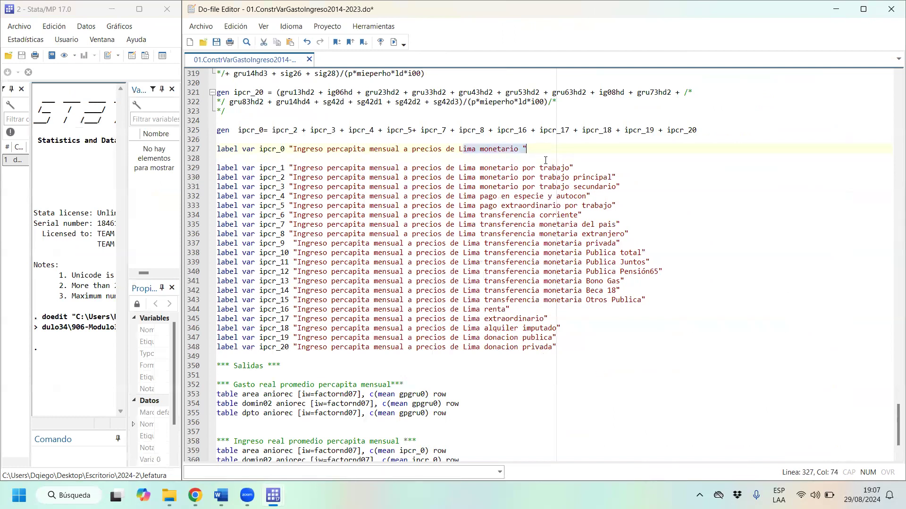
{"action": "left_click_drag", "start_coordinate": [510, 170], "coordinate": [566, 169]}
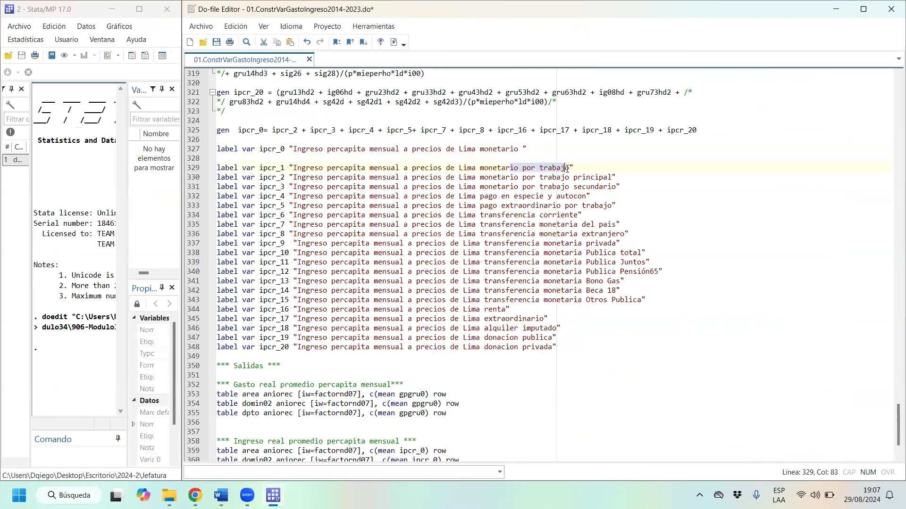
{"action": "left_click_drag", "start_coordinate": [480, 197], "coordinate": [599, 188]}
{"action": "left_click_drag", "start_coordinate": [465, 197], "coordinate": [589, 195]}
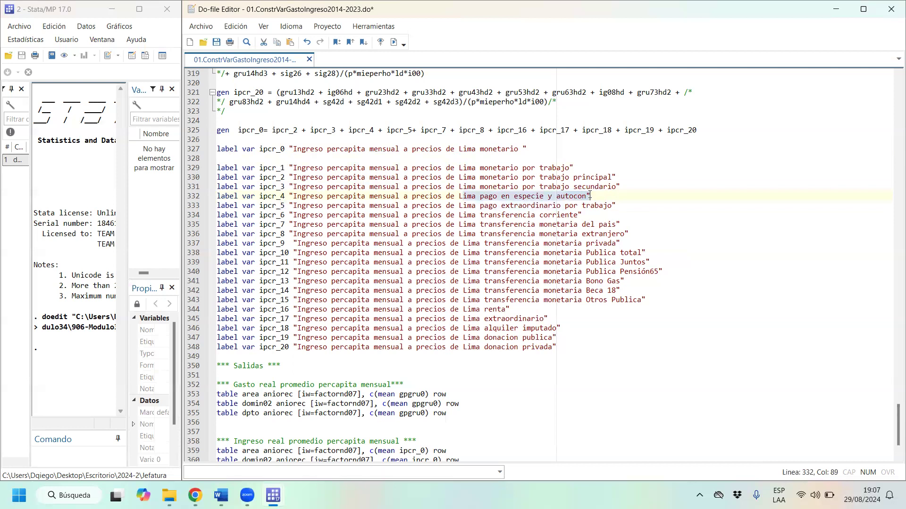
{"action": "left_click_drag", "start_coordinate": [482, 208], "coordinate": [606, 205]}
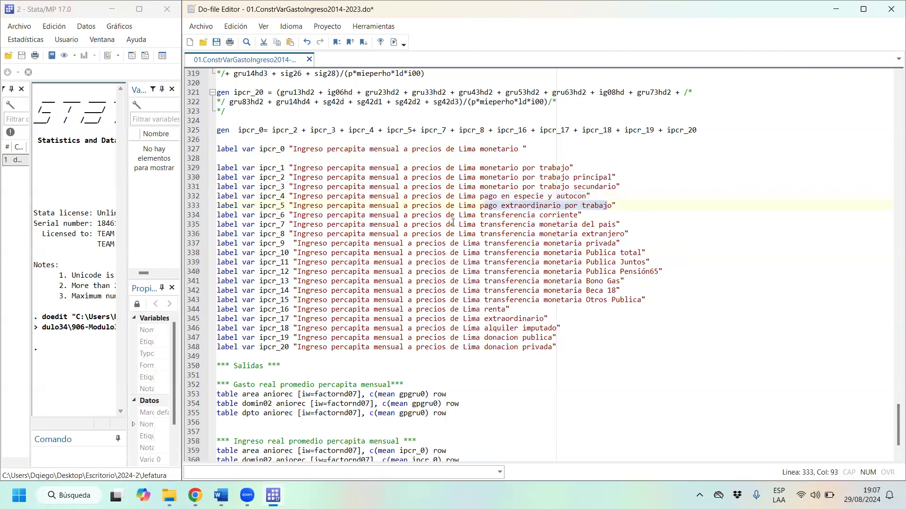
- Highlight the transfer income labels ipcr_6 to ipcr_15, followed by the renta, extraordinario and donacion publica labels
{"action": "left_click_drag", "start_coordinate": [497, 215], "coordinate": [658, 304]}
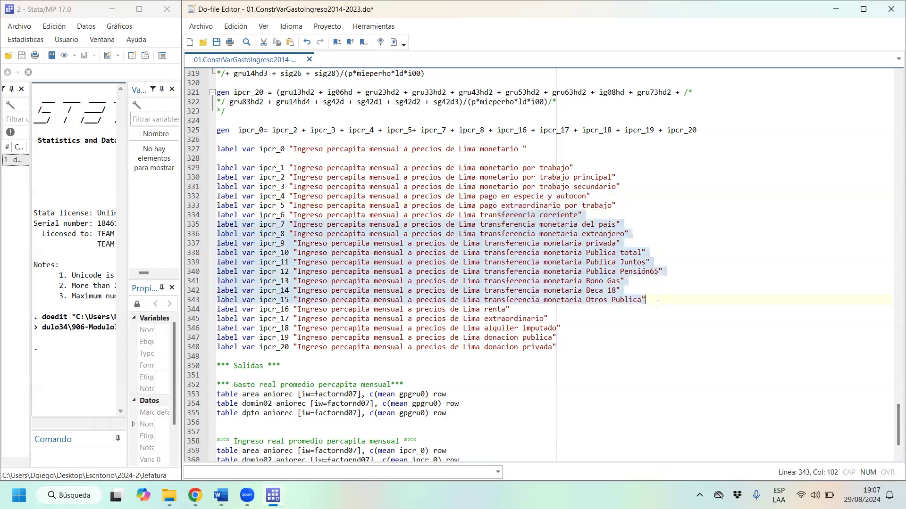
{"action": "left_click", "coordinate": [491, 318]}
{"action": "left_click_drag", "start_coordinate": [436, 309], "coordinate": [518, 309]}
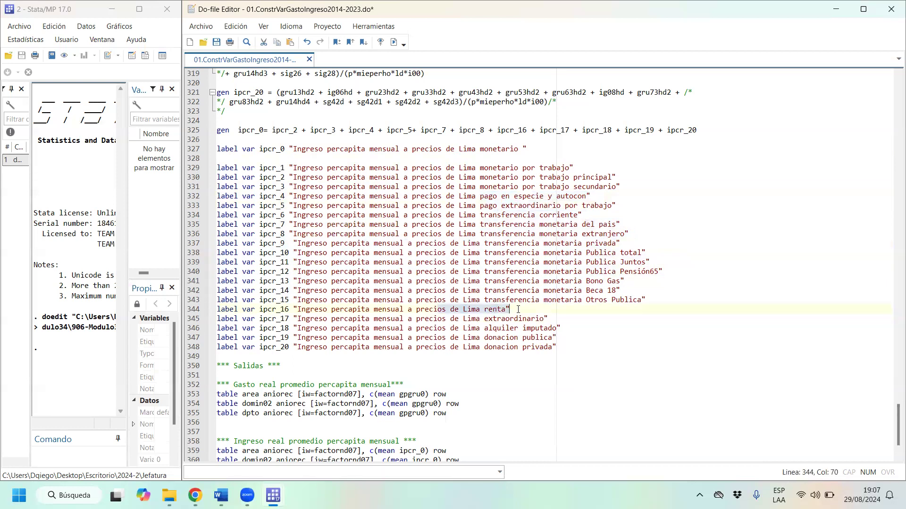
{"action": "left_click_drag", "start_coordinate": [462, 323], "coordinate": [545, 320]}
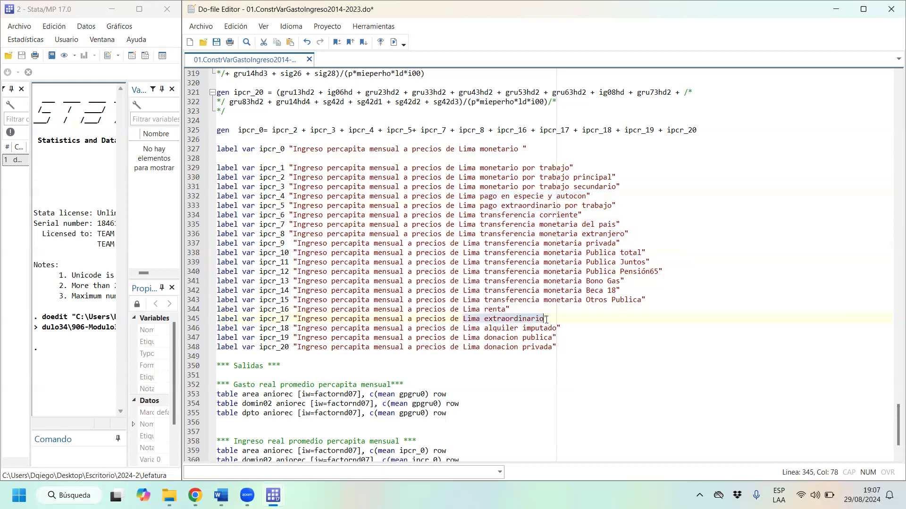
{"action": "left_click", "coordinate": [504, 328]}
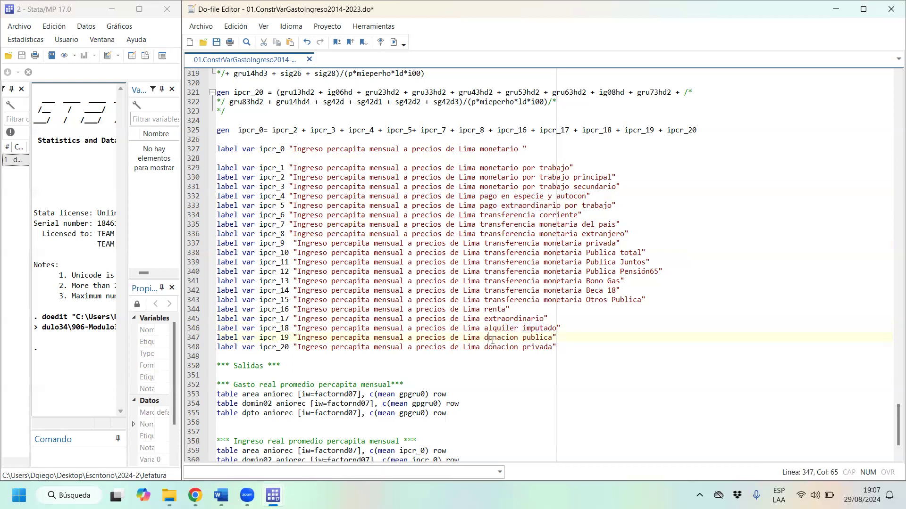
{"action": "left_click_drag", "start_coordinate": [485, 338], "coordinate": [540, 338]}
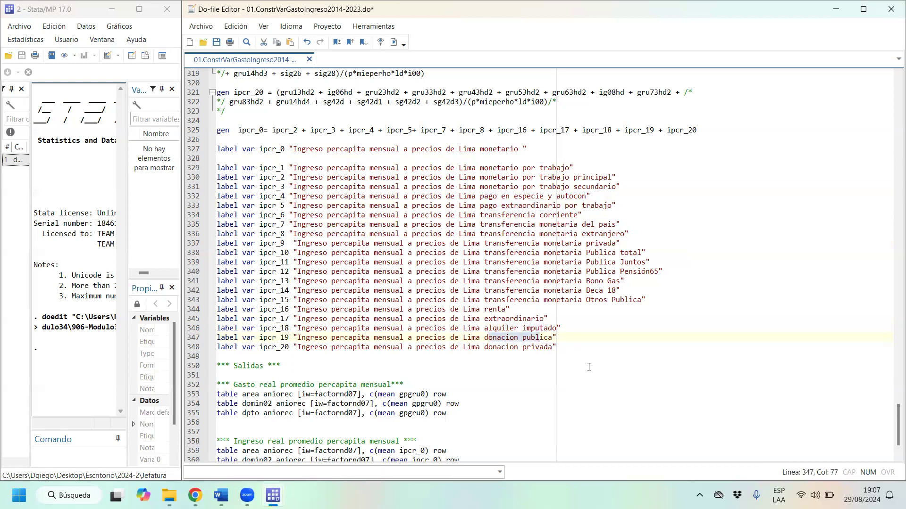
- Highlight the ipcr_9 private monetary transfer label on line 337 and trace it to the gen ipcr formulas above
{"action": "left_click_drag", "start_coordinate": [641, 245], "coordinate": [217, 243]}
{"action": "scroll", "coordinate": [293, 129], "scroll_direction": "up", "scroll_amount": 7}
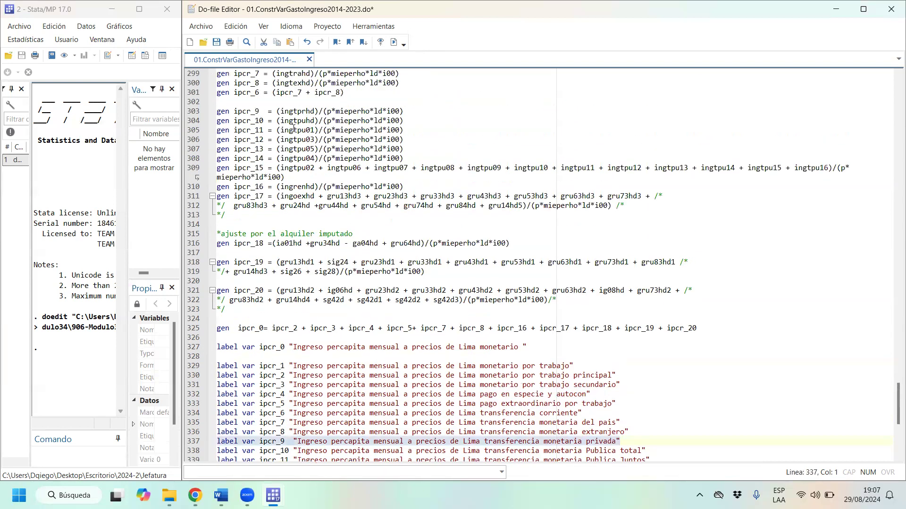
{"action": "scroll", "coordinate": [293, 129], "scroll_direction": "up", "scroll_amount": 4}
{"action": "left_click_drag", "start_coordinate": [893, 394], "coordinate": [893, 434]}
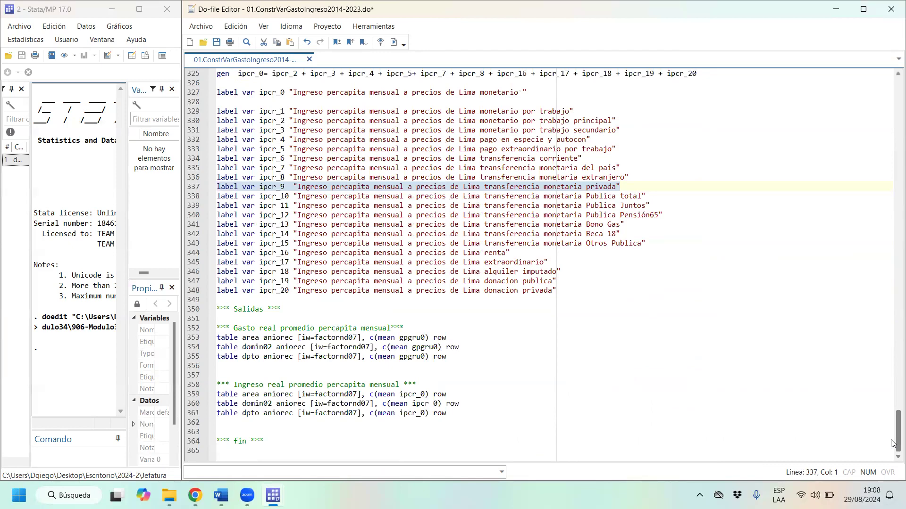
- Point out the annual period variable p on line 93, finishing at the beginning of the do-file
{"action": "left_click_drag", "start_coordinate": [891, 455], "coordinate": [893, 181]}
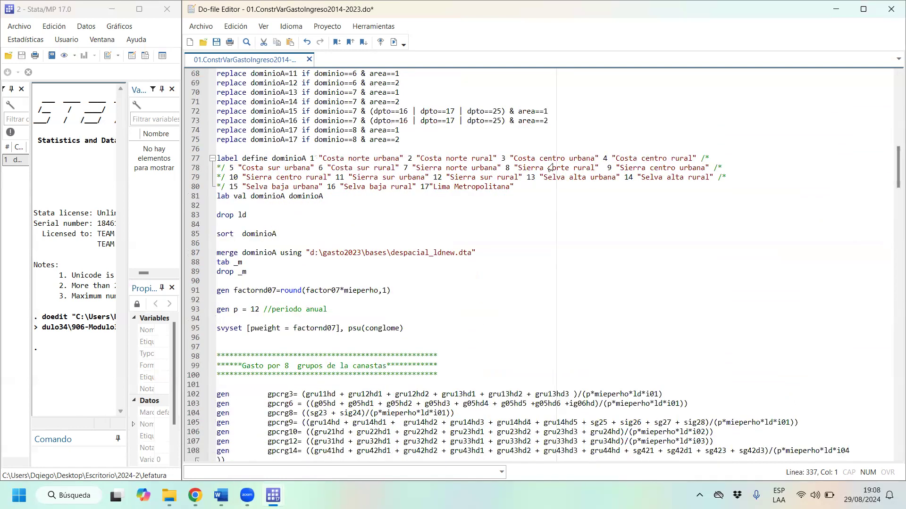
{"action": "left_click", "coordinate": [233, 310]}
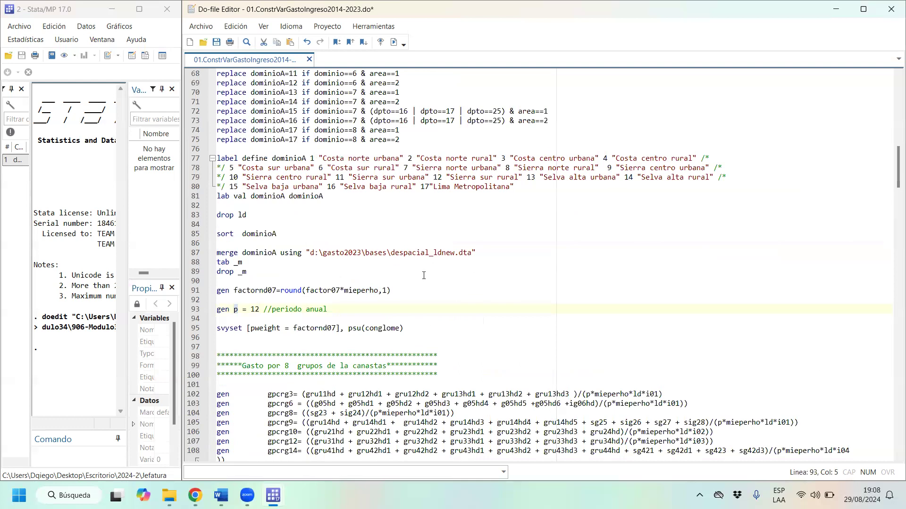
{"action": "left_click_drag", "start_coordinate": [892, 167], "coordinate": [893, 98]}
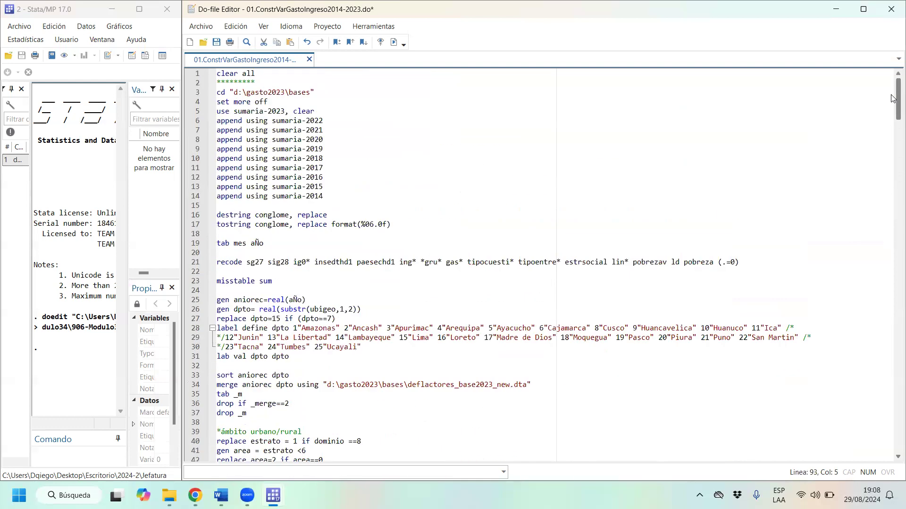
- Close the 01.ConstrVarGastoIngreso2014-2023.do editor and put the main Stata window out of view, leaving the Gasto2023 folder in front
{"action": "left_click", "coordinate": [892, 13]}
{"action": "left_click", "coordinate": [555, 279]}
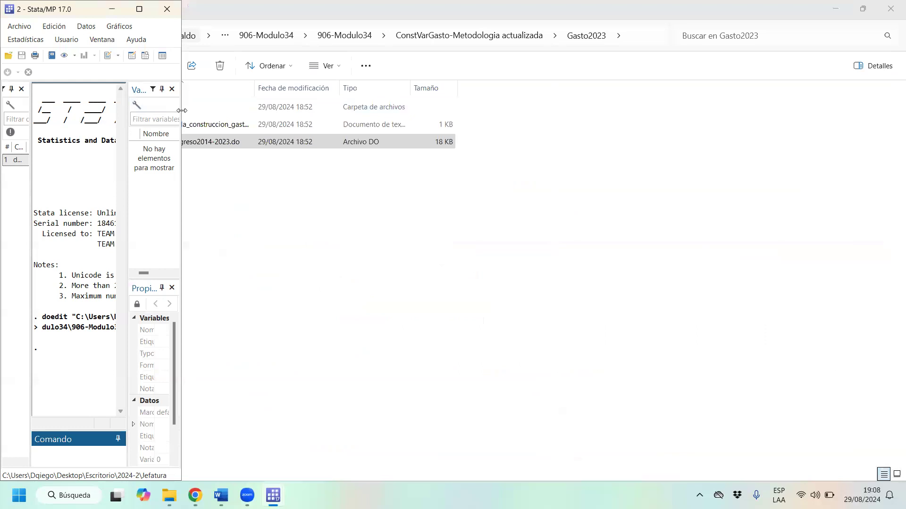
{"action": "left_click_drag", "start_coordinate": [181, 110], "coordinate": [899, 111]}
{"action": "left_click", "coordinate": [835, 8]}
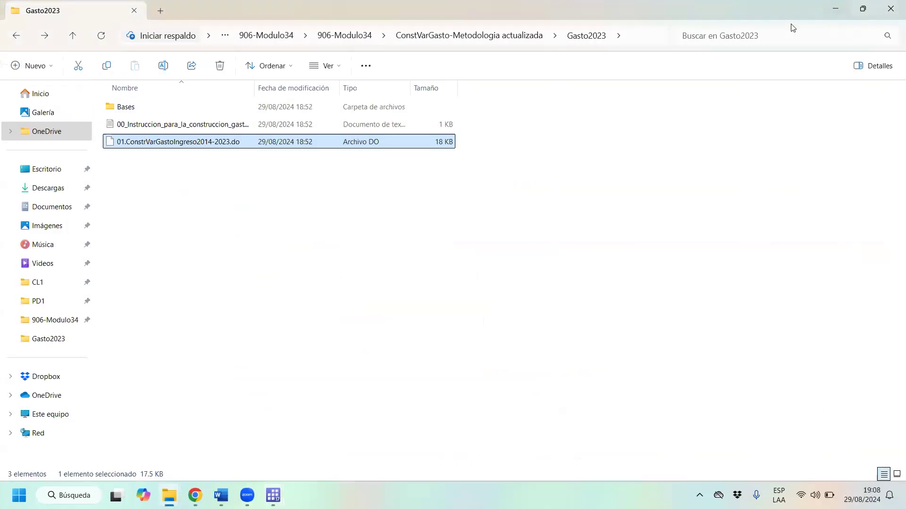
- Return from the Gasto2023 folder to the 906-Modulo34 folder that holds the sumaria datasets
{"action": "left_click", "coordinate": [127, 109]}
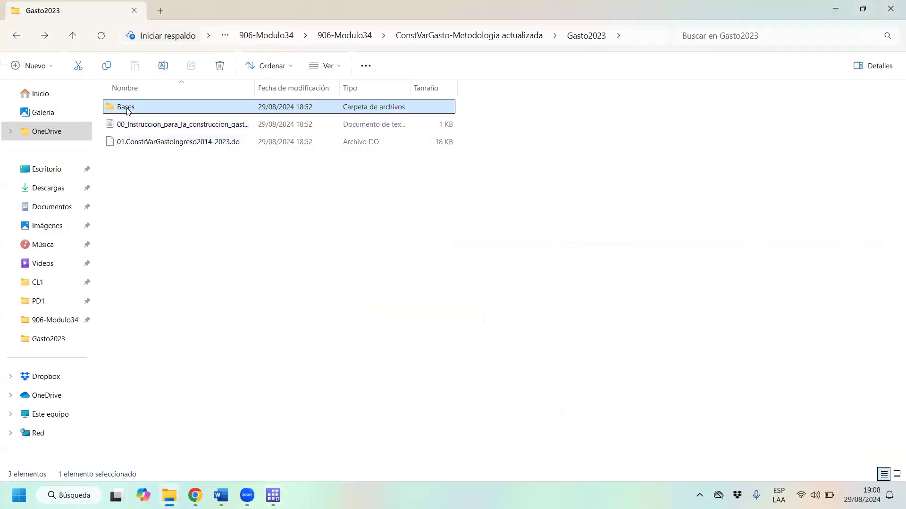
{"action": "double_click", "coordinate": [127, 110]}
{"action": "left_click", "coordinate": [23, 37]}
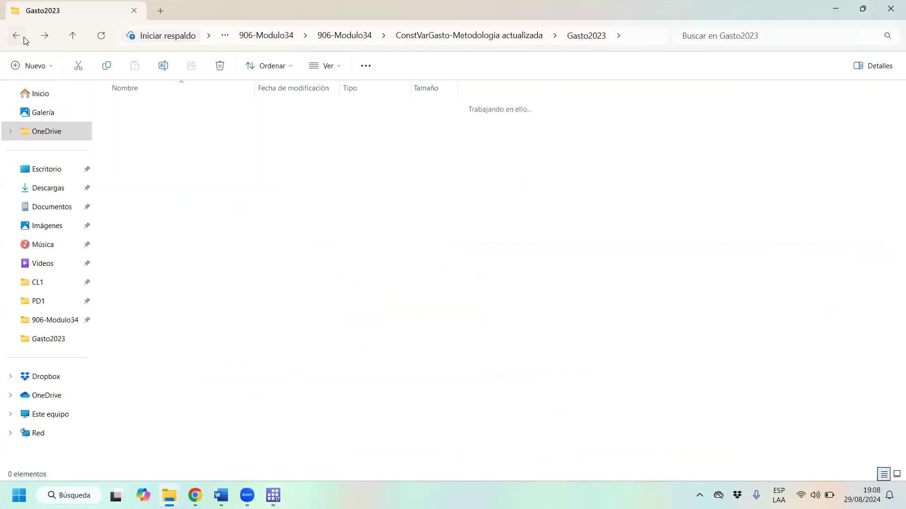
{"action": "left_click", "coordinate": [22, 37]}
{"action": "left_click", "coordinate": [20, 36]}
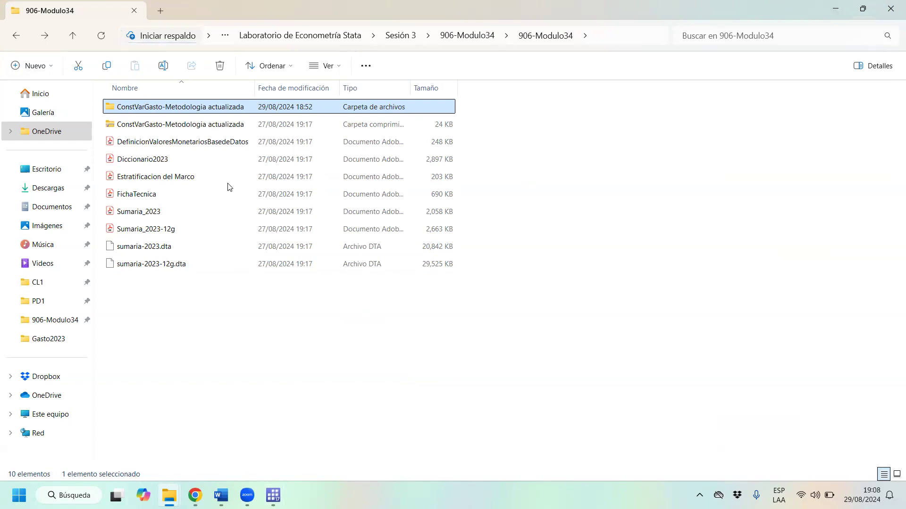
- Open the sumaria-2023-12g.dta dataset in Stata
{"action": "left_click", "coordinate": [177, 268]}
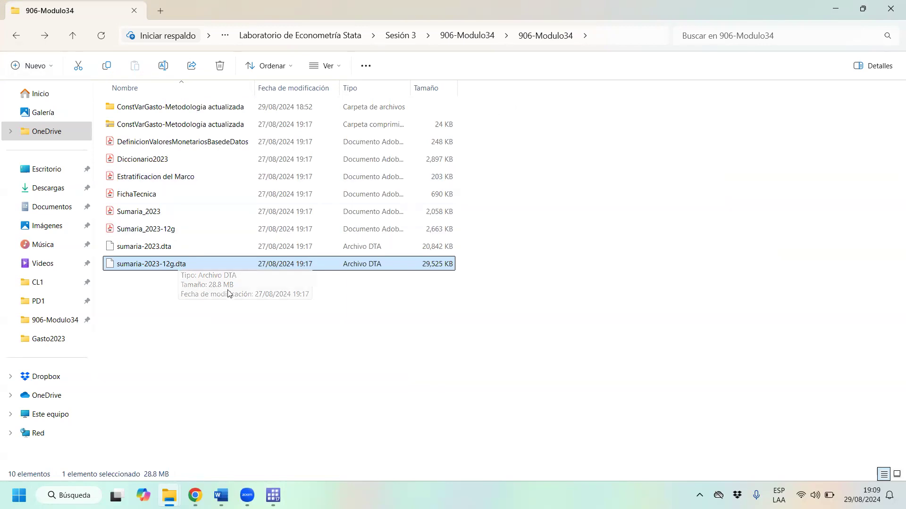
{"action": "right_click", "coordinate": [257, 269]}
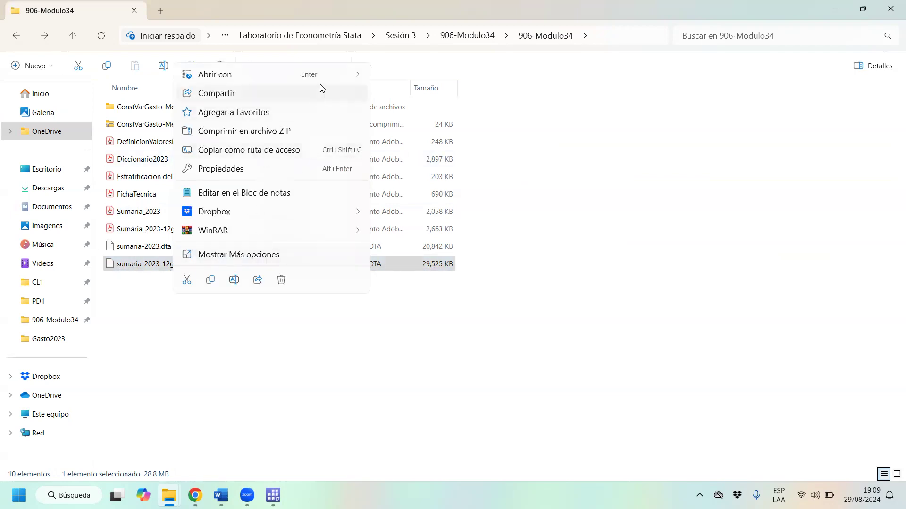
{"action": "mouse_move", "coordinate": [323, 75]}
{"action": "left_click", "coordinate": [427, 77]}
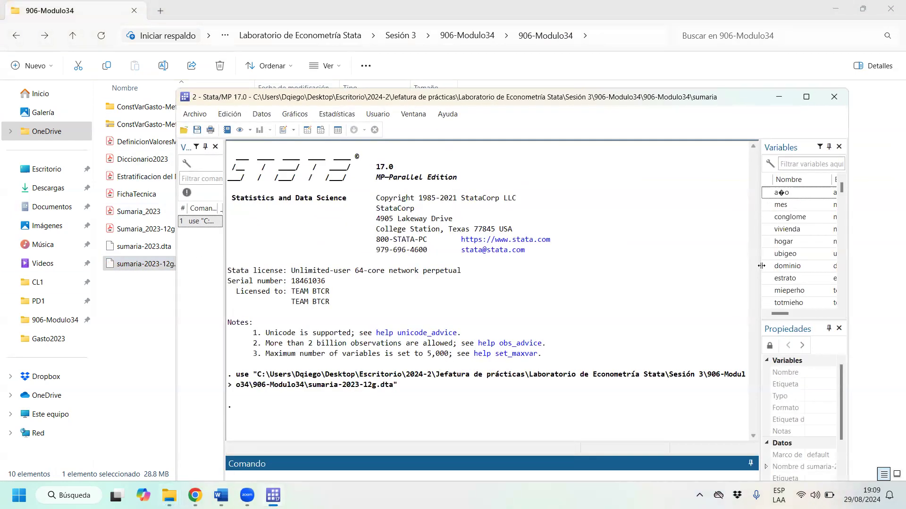
- Widen the variable list so the labels can be read and maximize the Stata window
{"action": "left_click_drag", "start_coordinate": [762, 271], "coordinate": [572, 269]}
{"action": "scroll", "coordinate": [736, 255], "scroll_direction": "down", "scroll_amount": 2}
{"action": "left_click_drag", "start_coordinate": [841, 190], "coordinate": [842, 221]}
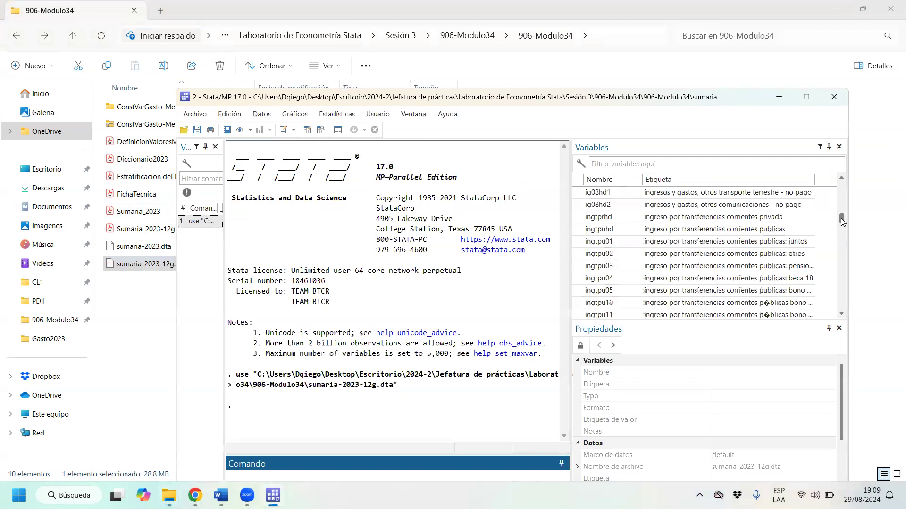
{"action": "left_click", "coordinate": [807, 97]}
- Examine the variable labels of the expenditure groups, going from group 12 back to group 2
{"action": "left_click_drag", "start_coordinate": [894, 134], "coordinate": [893, 240]}
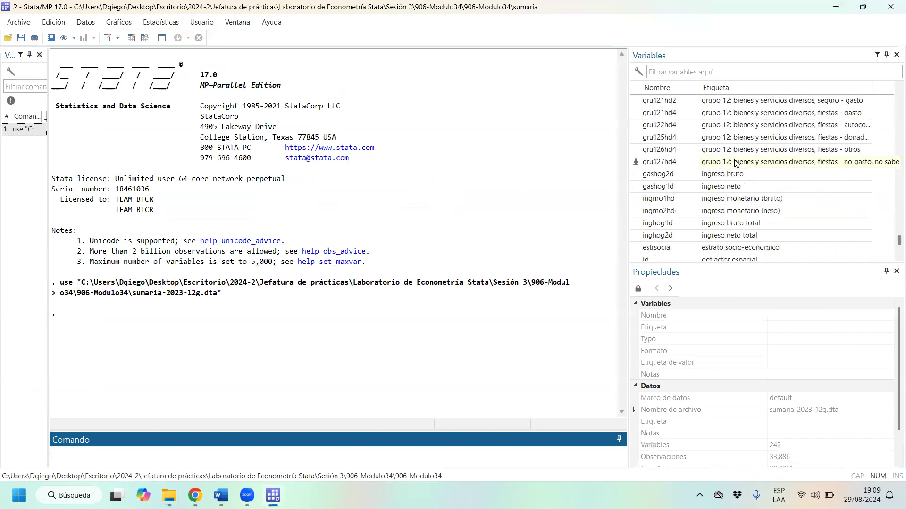
{"action": "scroll", "coordinate": [742, 163], "scroll_direction": "up", "scroll_amount": 1}
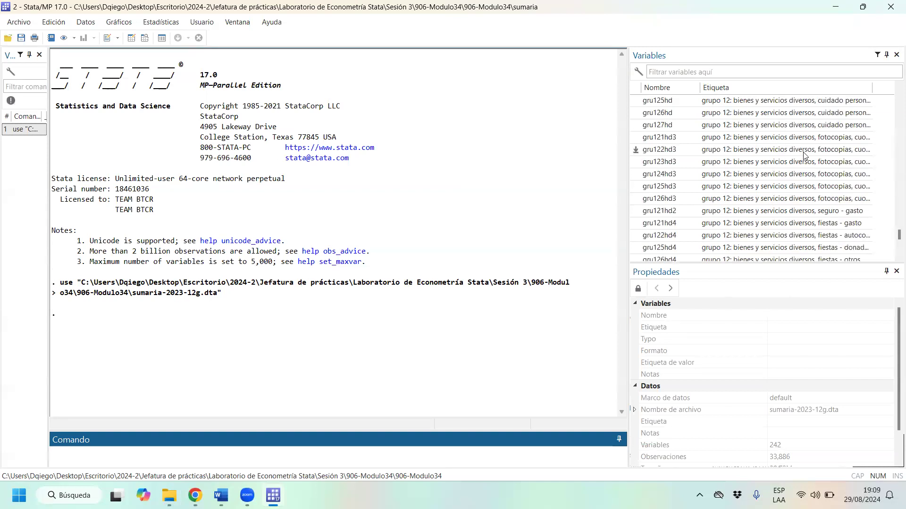
{"action": "scroll", "coordinate": [793, 194], "scroll_direction": "up", "scroll_amount": 5}
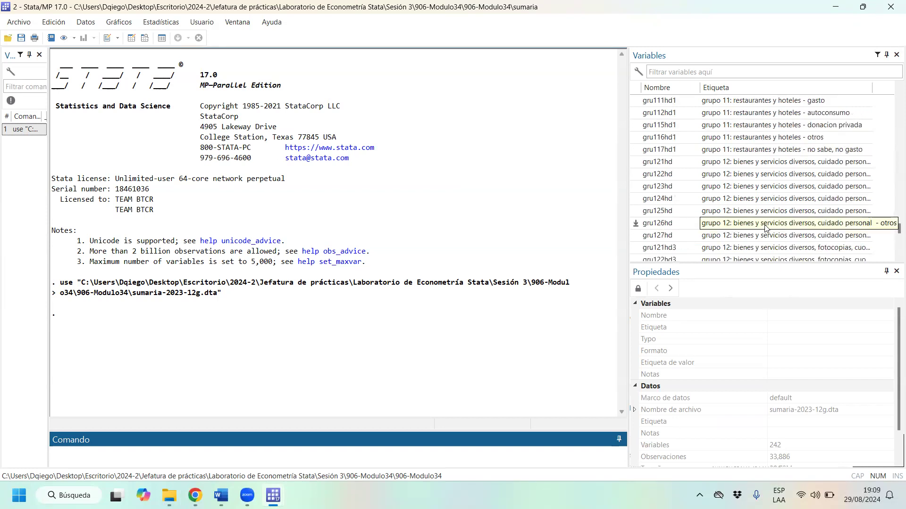
{"action": "scroll", "coordinate": [767, 222], "scroll_direction": "up", "scroll_amount": 4}
{"action": "scroll", "coordinate": [758, 149], "scroll_direction": "up", "scroll_amount": 2}
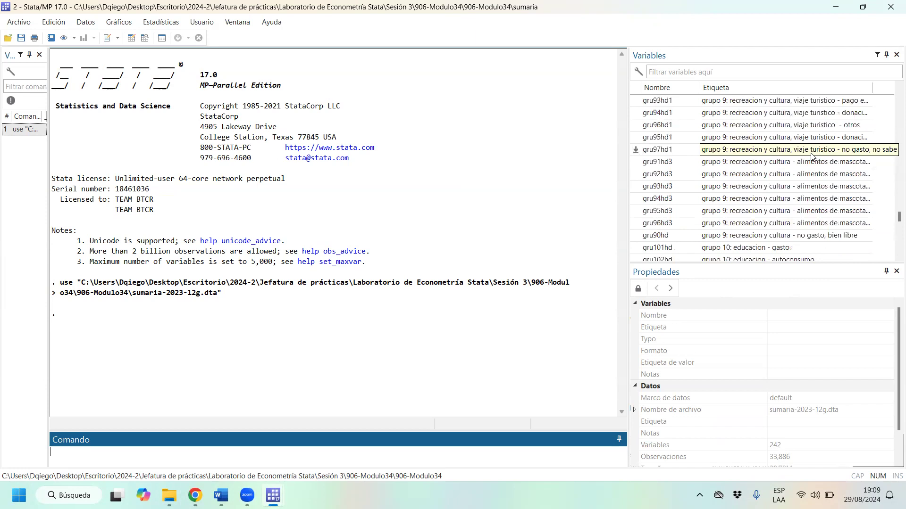
{"action": "scroll", "coordinate": [802, 163], "scroll_direction": "up", "scroll_amount": 12}
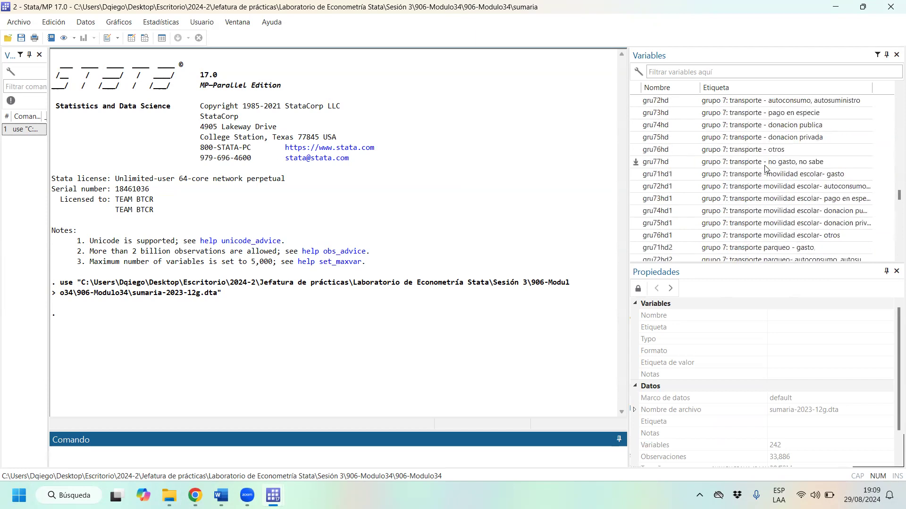
{"action": "scroll", "coordinate": [780, 197], "scroll_direction": "up", "scroll_amount": 13}
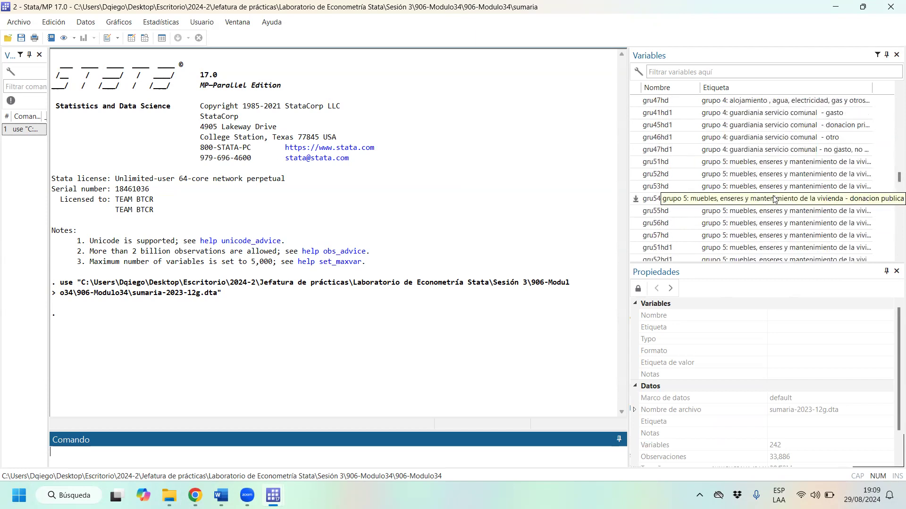
{"action": "scroll", "coordinate": [769, 200], "scroll_direction": "up", "scroll_amount": 10}
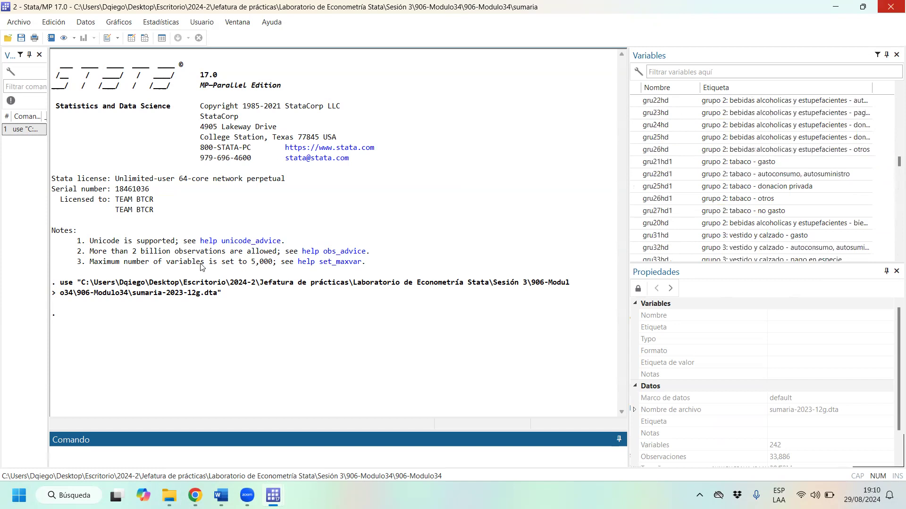
- Clear the screen by minimizing the 906-Modulo34 folder and closing the 8_CUESTIONARIO-ENAHO01 window and the old Stata session
{"action": "key", "text": "alt+Tab"}
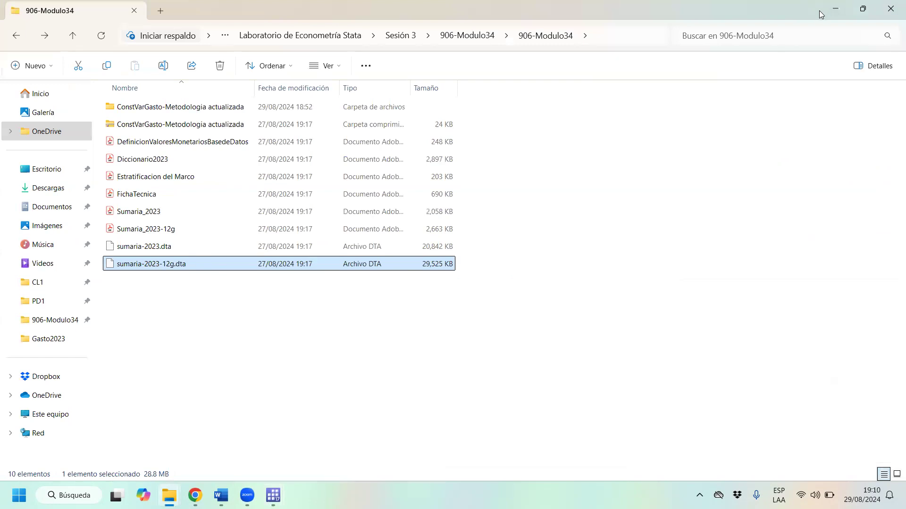
{"action": "left_click", "coordinate": [837, 5]}
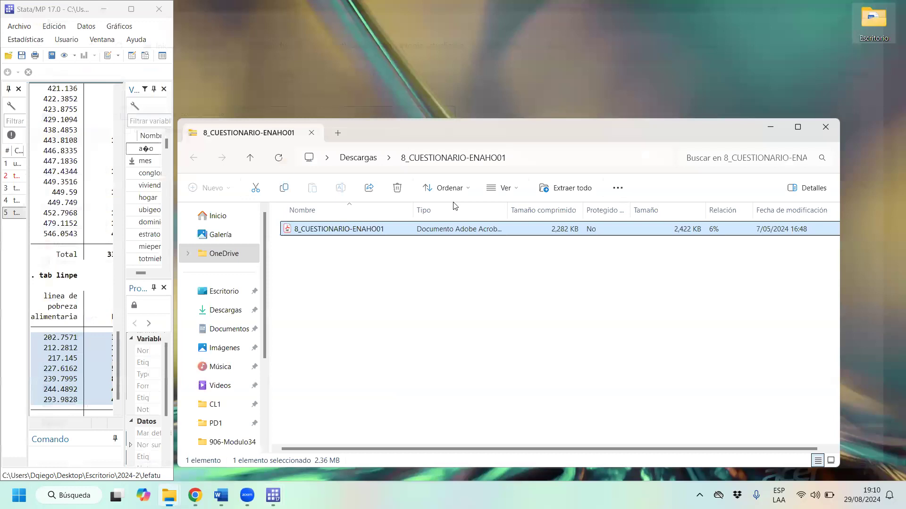
{"action": "left_click", "coordinate": [825, 127]}
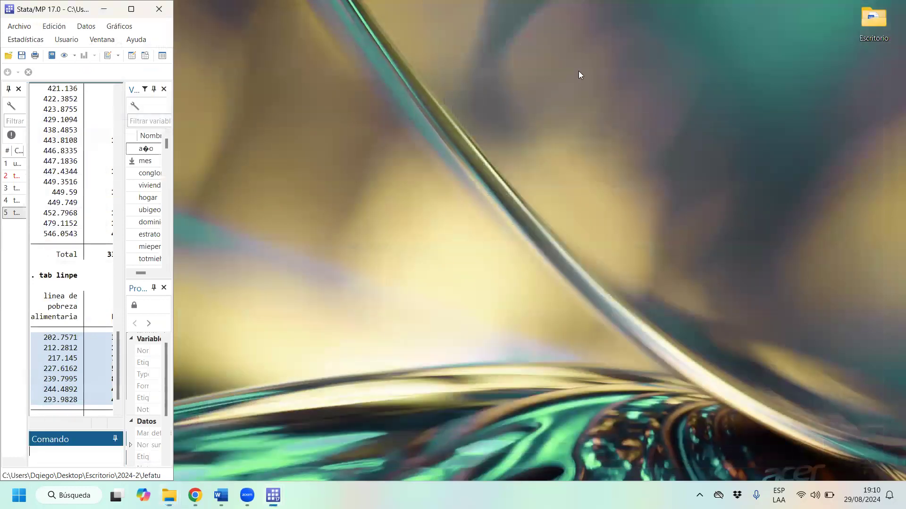
{"action": "left_click", "coordinate": [159, 9]}
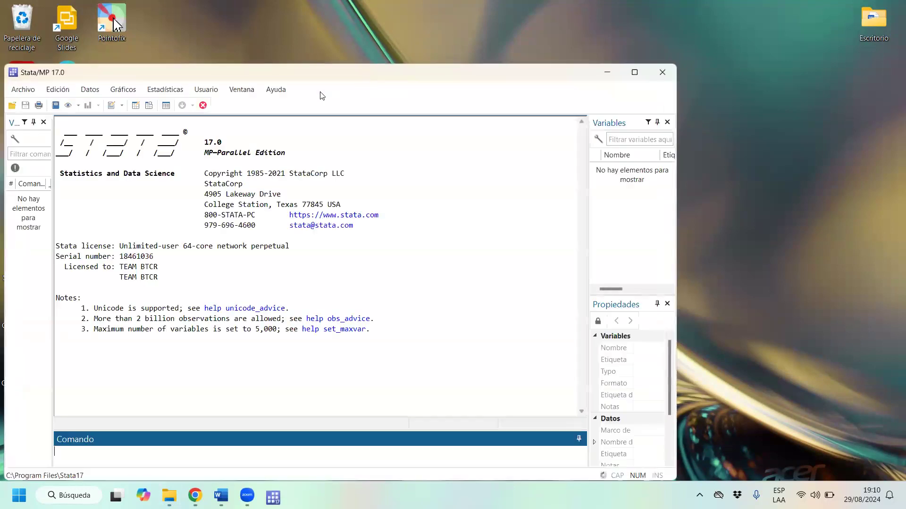
- Create a new do-file and tile its editor side by side with the new Stata window
{"action": "left_click_drag", "start_coordinate": [260, 70], "coordinate": [0, 57]}
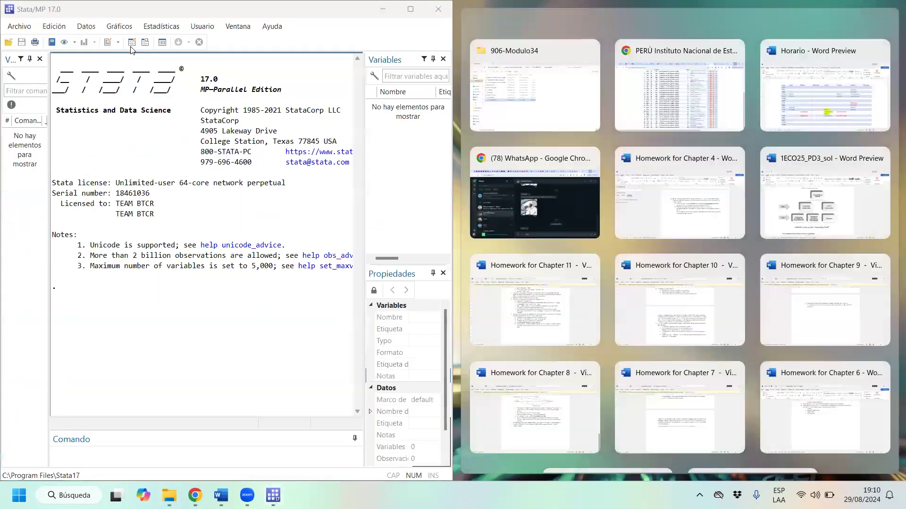
{"action": "left_click", "coordinate": [105, 46]}
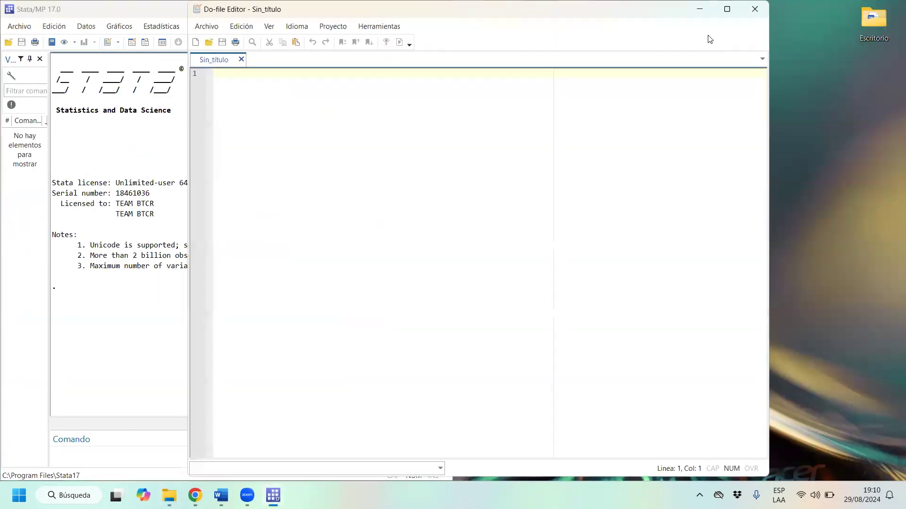
{"action": "key", "text": "super+Right"}
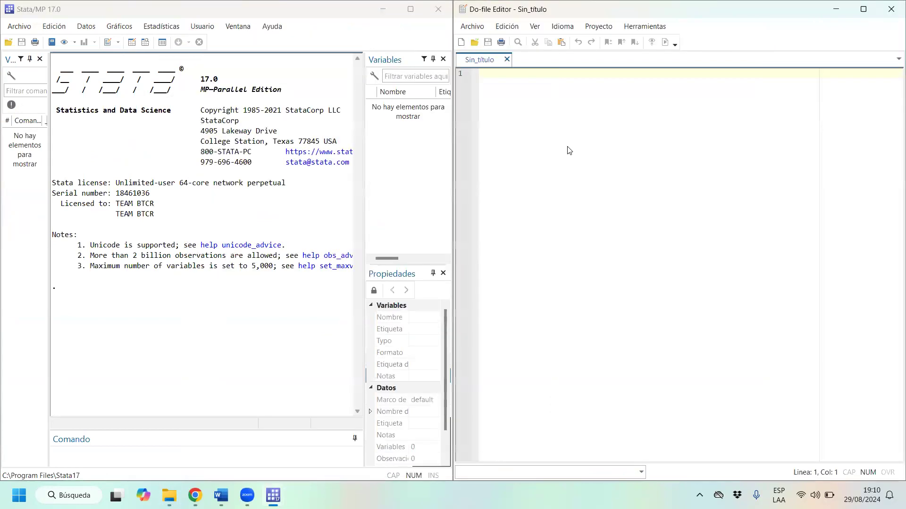
- Write clear all on line 2 of the new do-file and execute that line
{"action": "key", "text": "Return"}
{"action": "type", "text": "clar"}
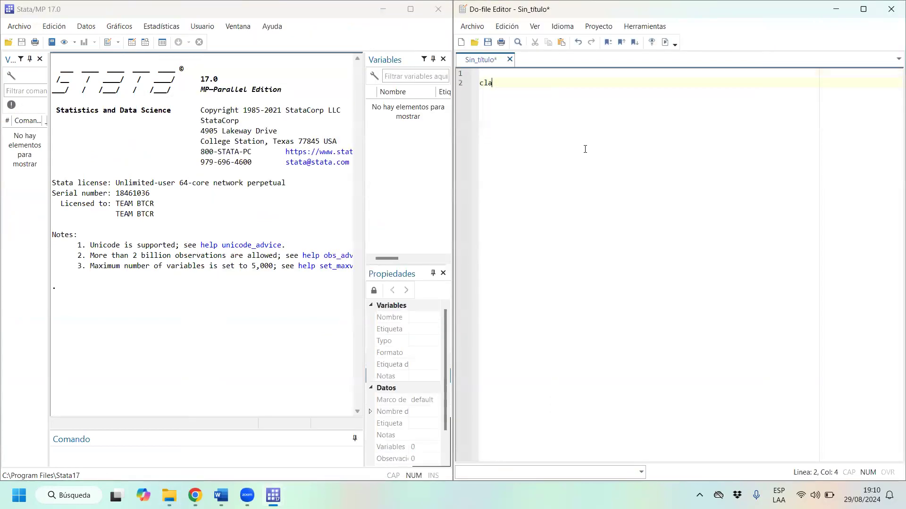
{"action": "key", "text": "BackSpace"}
{"action": "key", "text": "BackSpace"}
{"action": "type", "text": "ear all"}
{"action": "key", "text": "shift+Left"}
{"action": "key", "text": "shift+Left"}
{"action": "key", "text": "shift+Left"}
{"action": "key", "text": "shift+Left"}
{"action": "key", "text": "shift+Left"}
{"action": "key", "text": "shift+Left"}
{"action": "key", "text": "shift+Left"}
{"action": "key", "text": "shift+Left"}
{"action": "key", "text": "shift+Left"}
{"action": "key", "text": "ctrl+d"}
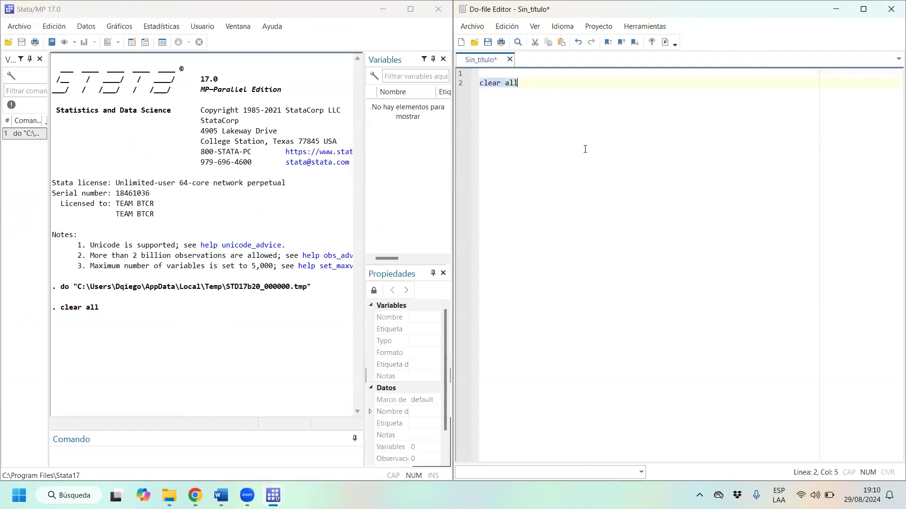
- Add a cd command with empty quotation marks on line 4 of the do-file
{"action": "key", "text": "Right"}
{"action": "key", "text": "Return"}
{"action": "key", "text": "Return"}
{"action": "type", "text": "cd "}
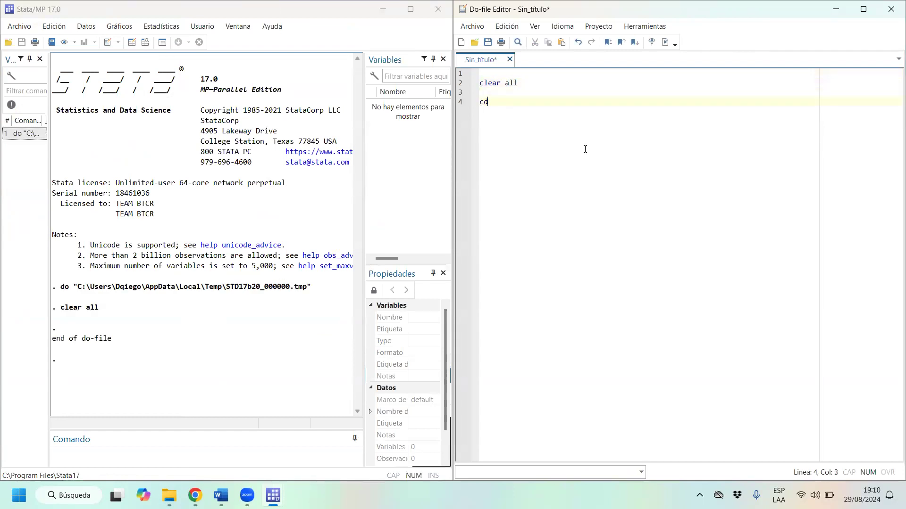
{"action": "type", "text": "\"\""}
- Switch to File Explorer, go up to the Sesión 3 folder and maximize its window
{"action": "left_click", "coordinate": [169, 495]}
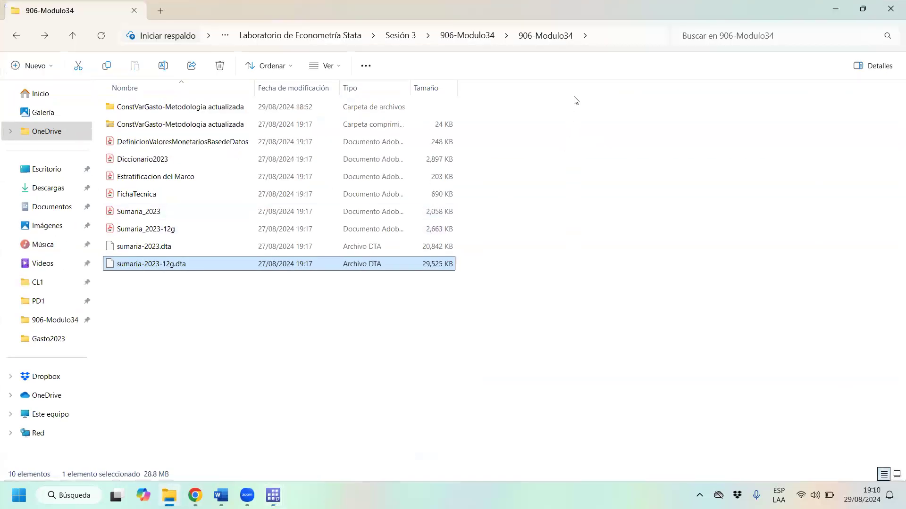
{"action": "left_click", "coordinate": [16, 36]}
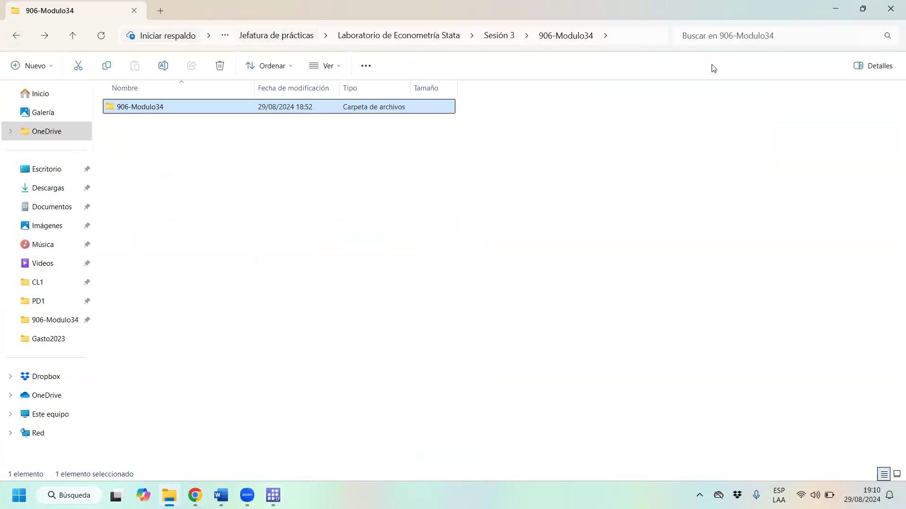
{"action": "left_click", "coordinate": [862, 9]}
{"action": "left_click", "coordinate": [485, 96]}
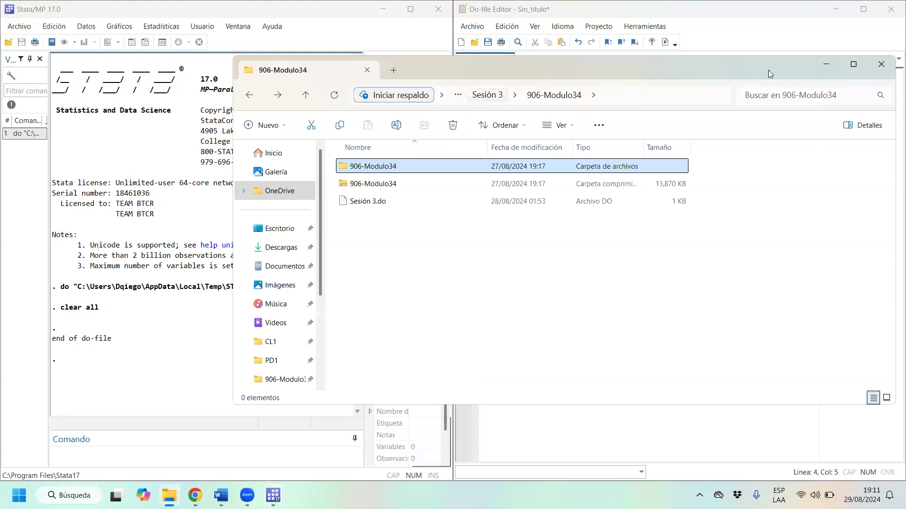
{"action": "left_click", "coordinate": [853, 66]}
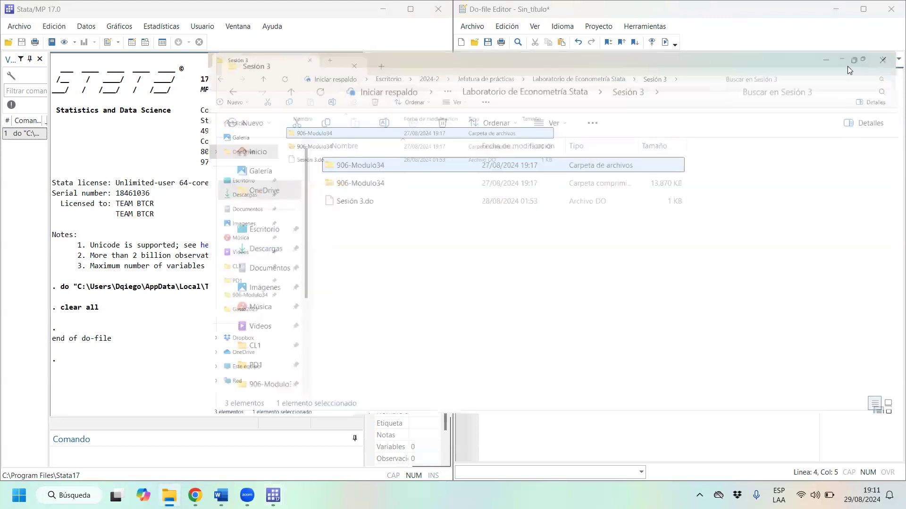
- Create a new folder named Sesión 4 inside the Laboratorio de Econometría Stata folder
{"action": "left_click", "coordinate": [535, 120]}
{"action": "left_click", "coordinate": [856, 95]}
{"action": "right_click", "coordinate": [594, 252]}
{"action": "mouse_move", "coordinate": [665, 325]}
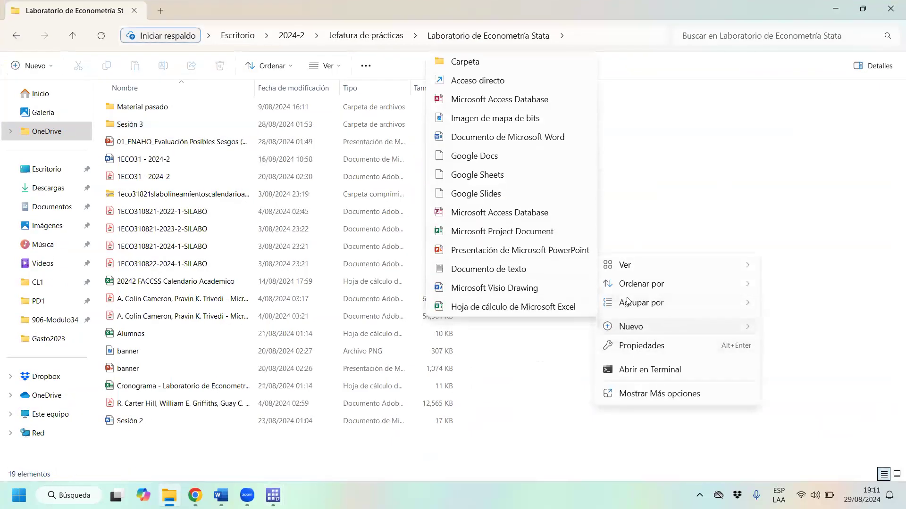
{"action": "left_click", "coordinate": [509, 64]}
{"action": "type", "text": "Ses"}
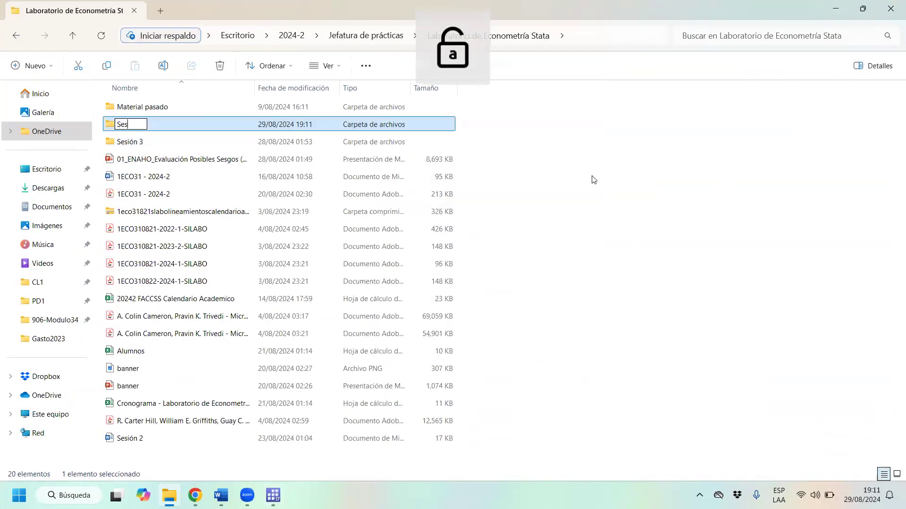
{"action": "type", "text": "ión 4"}
{"action": "key", "text": "Return"}
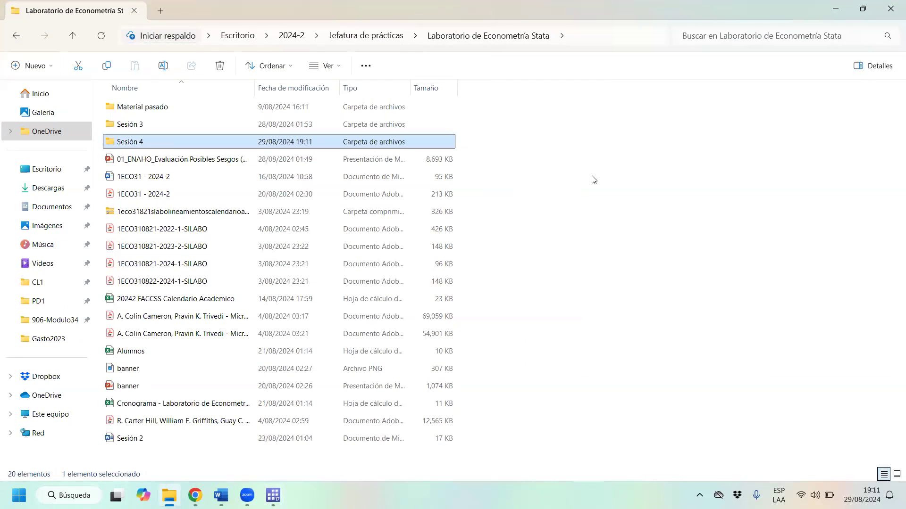
- Copy the Sesión 4 folder's path, insert it between the quotation marks of Stata's cd command, and continue on line 6
{"action": "key", "text": "Return"}
{"action": "key", "text": "alt+d"}
{"action": "key", "text": "ctrl+c"}
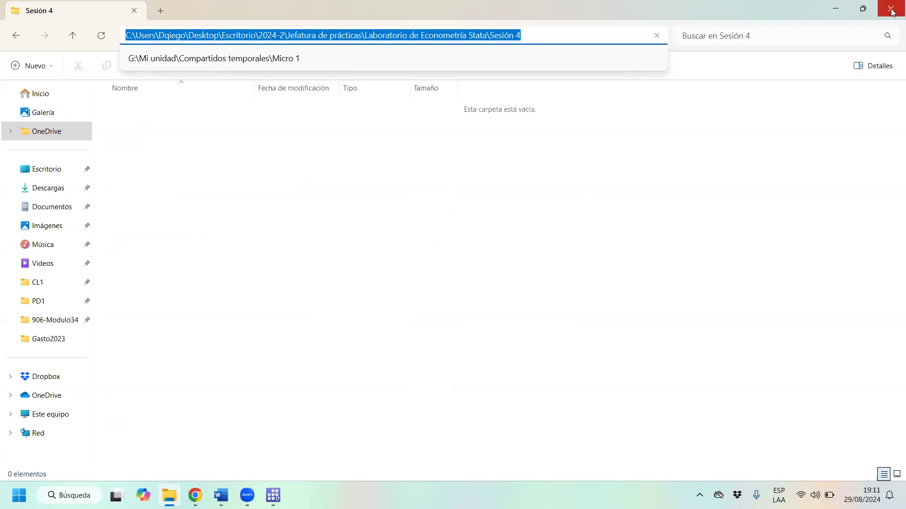
{"action": "left_click", "coordinate": [846, 12]}
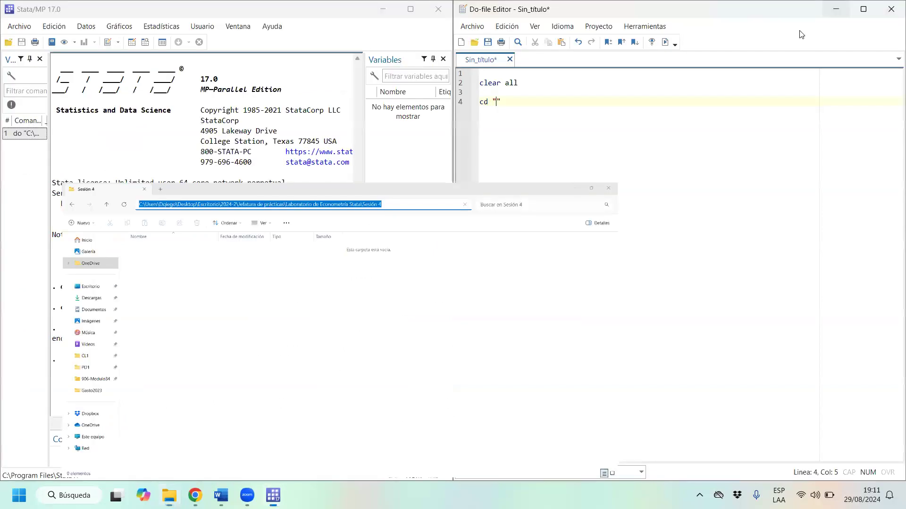
{"action": "key", "text": "ctrl+v"}
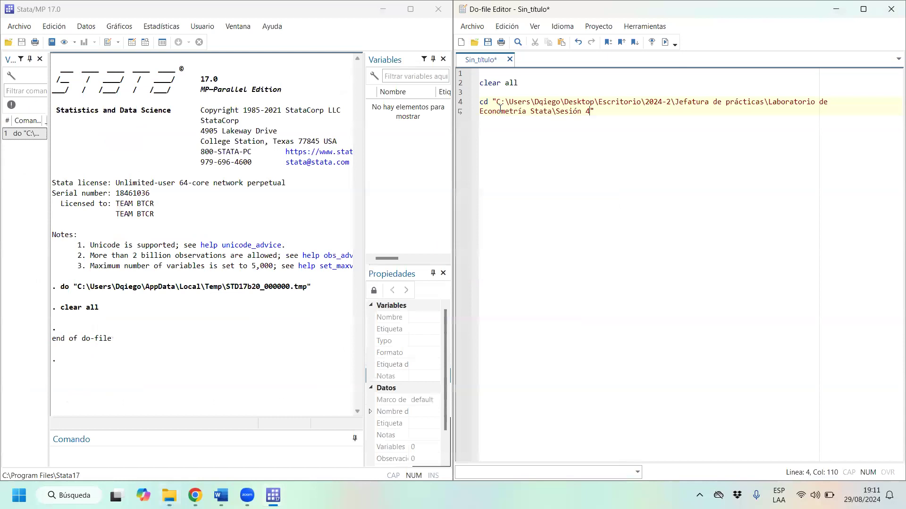
{"action": "left_click", "coordinate": [599, 115]}
{"action": "key", "text": "Return"}
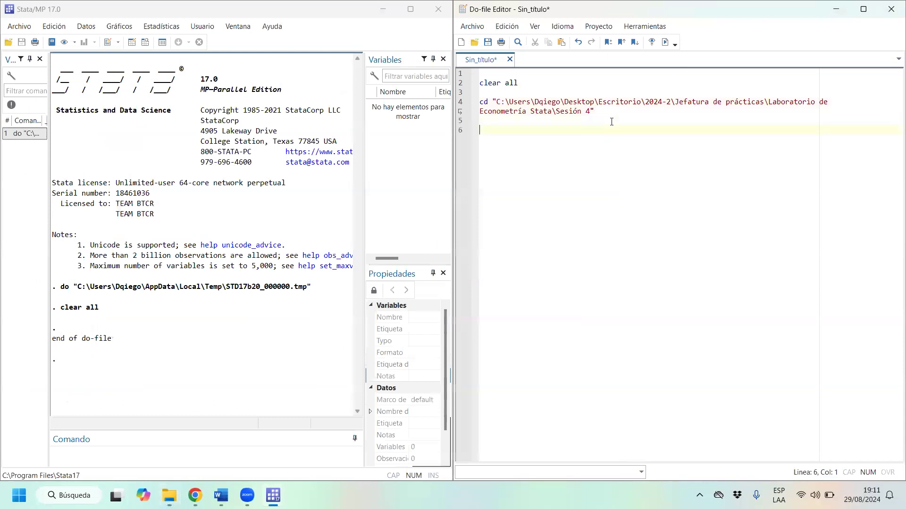
- Execute the clear all and cd lines of the do-file to set Sesión 4 as the working directory
{"action": "left_click_drag", "start_coordinate": [641, 104], "coordinate": [465, 81]}
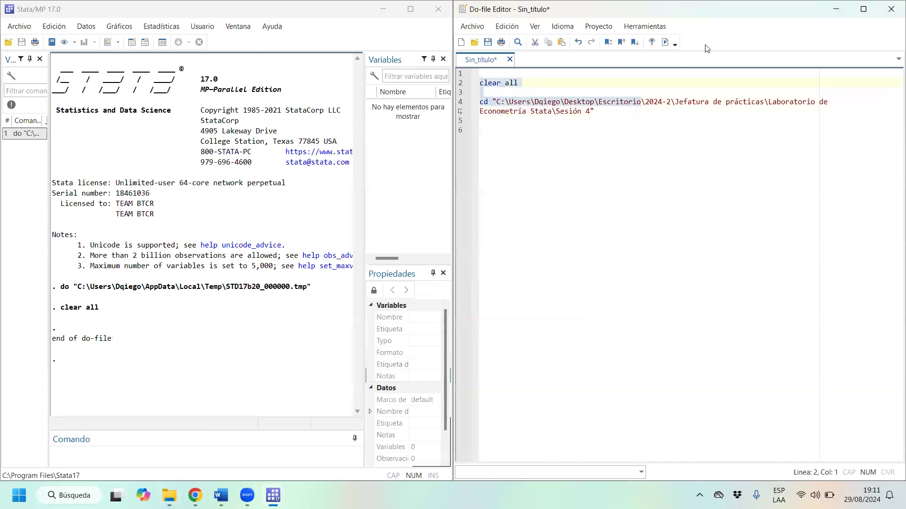
{"action": "left_click", "coordinate": [666, 42]}
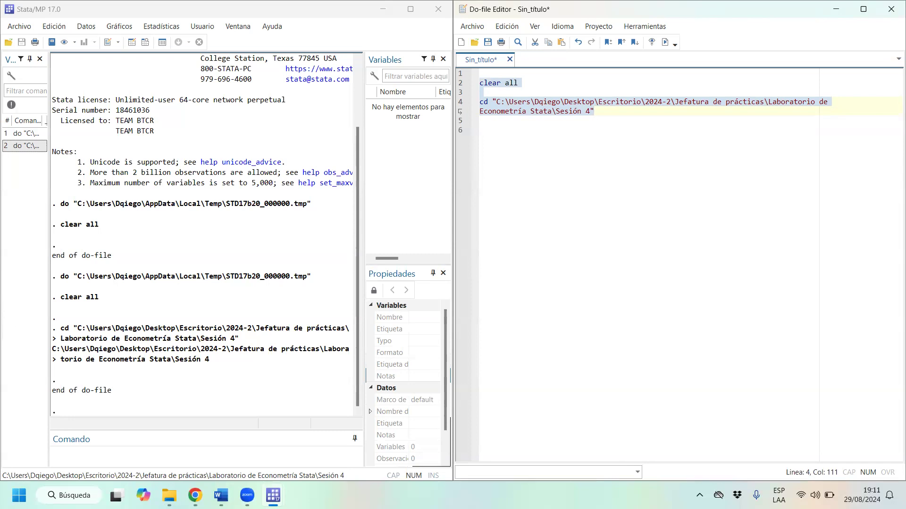
- Switch to File Explorer and create a folder named Bases originales inside Sesión 4
{"action": "left_click", "coordinate": [169, 495]}
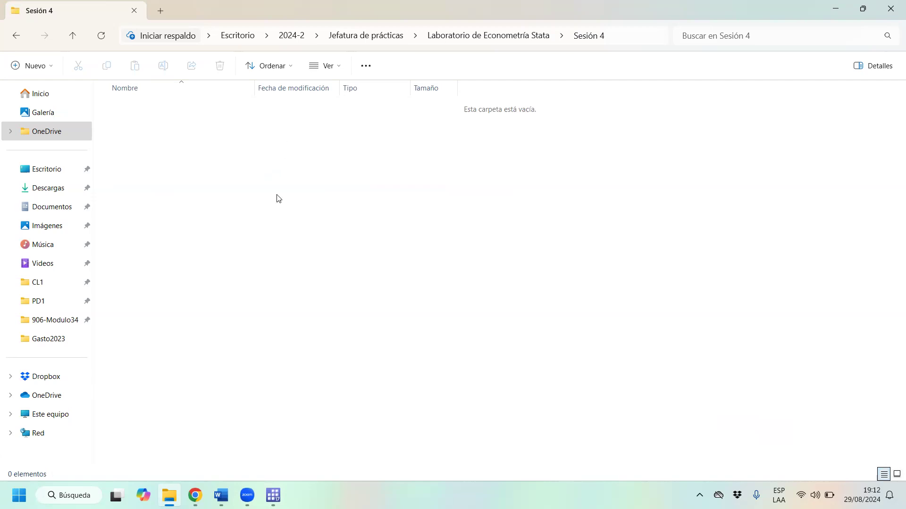
{"action": "right_click", "coordinate": [272, 289]}
{"action": "left_click", "coordinate": [568, 265]}
{"action": "right_click", "coordinate": [355, 338]}
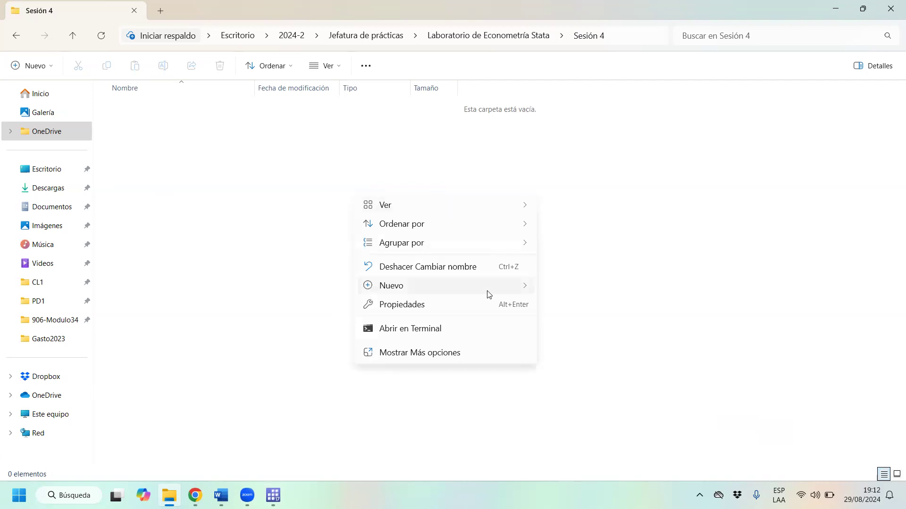
{"action": "mouse_move", "coordinate": [488, 292]}
{"action": "left_click", "coordinate": [605, 20]}
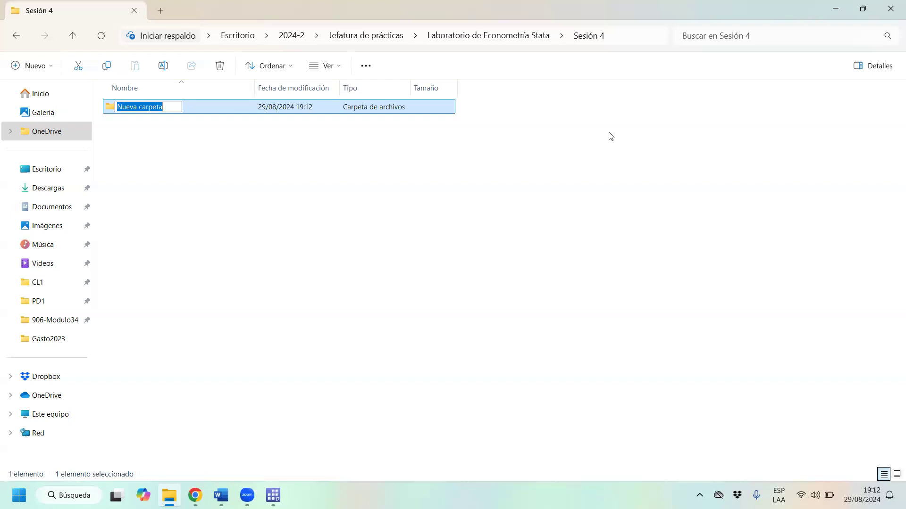
{"action": "key", "text": "Caps_Lock"}
{"action": "type", "text": "B"}
{"action": "key", "text": "Caps_Lock"}
{"action": "type", "text": "aese"}
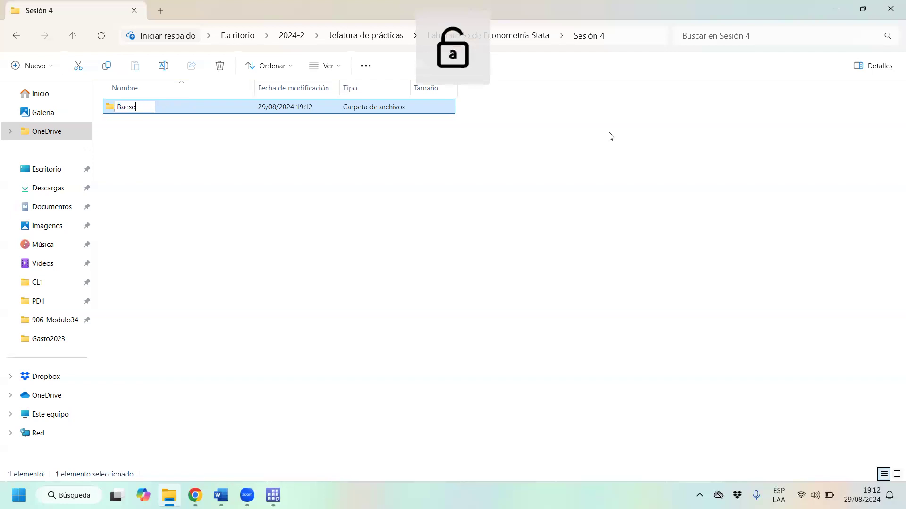
{"action": "key", "text": "BackSpace"}
{"action": "key", "text": "BackSpace"}
{"action": "type", "text": "ses orog"}
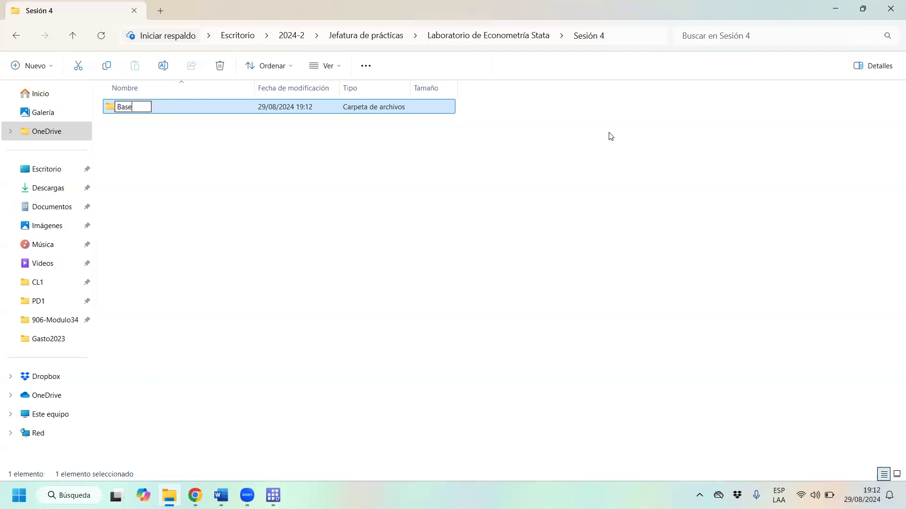
{"action": "key", "text": "BackSpace"}
{"action": "key", "text": "BackSpace"}
{"action": "type", "text": "iginales"}
{"action": "key", "text": "Return"}
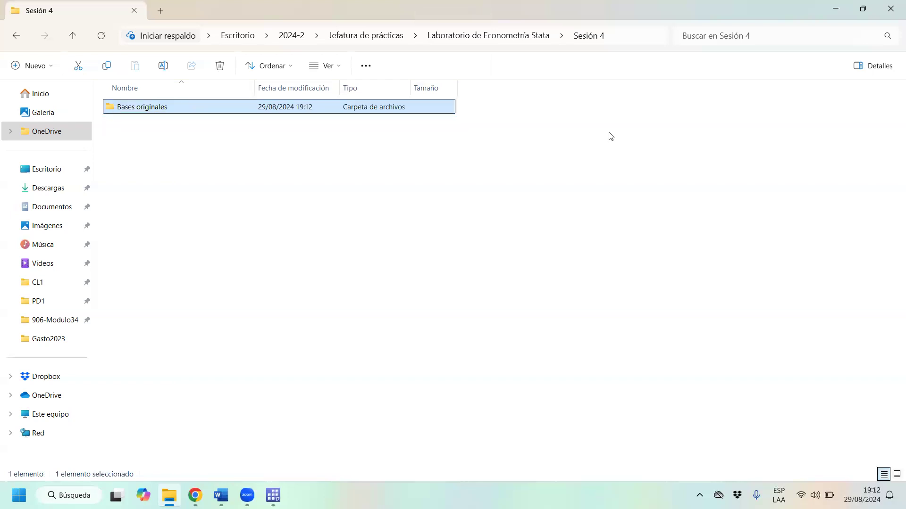
- Create a folder named Bases modificadas inside Sesión 4
{"action": "right_click", "coordinate": [309, 259]}
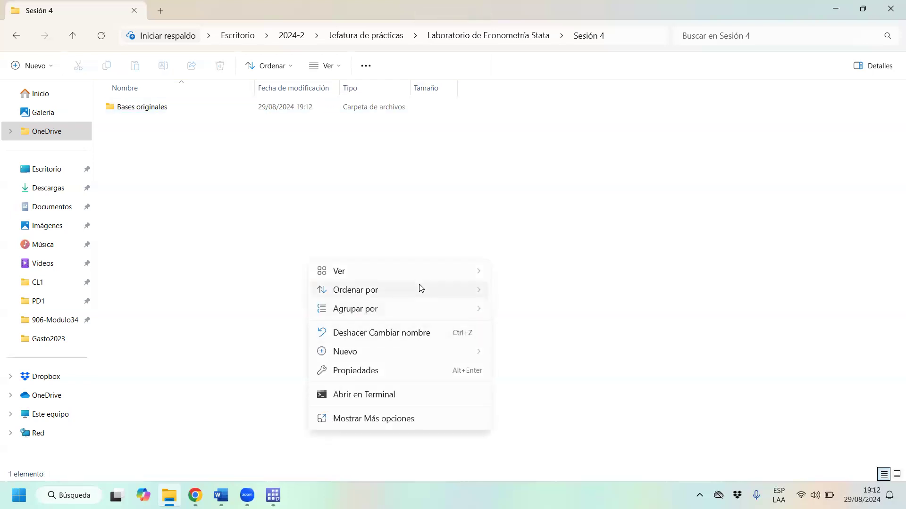
{"action": "mouse_move", "coordinate": [397, 357]}
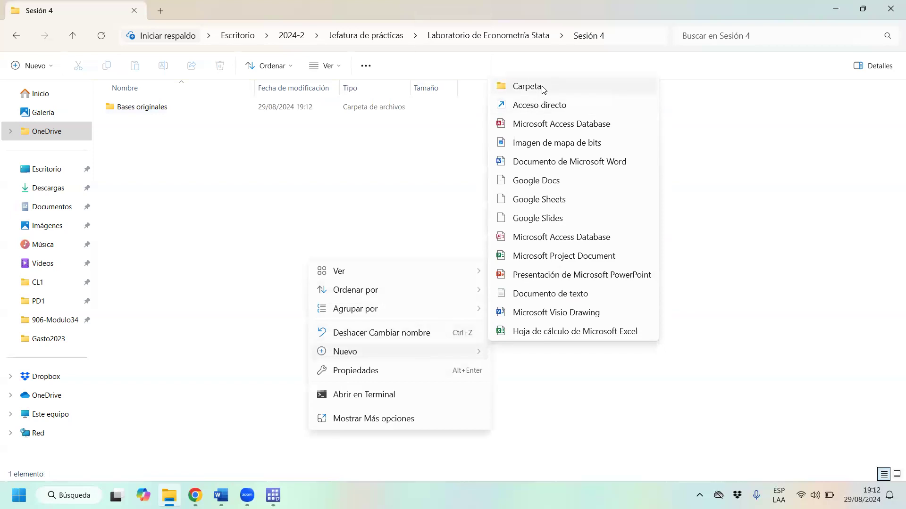
{"action": "left_click", "coordinate": [522, 86]}
{"action": "key", "text": "Caps_Lock"}
{"action": "type", "text": "Bases m"}
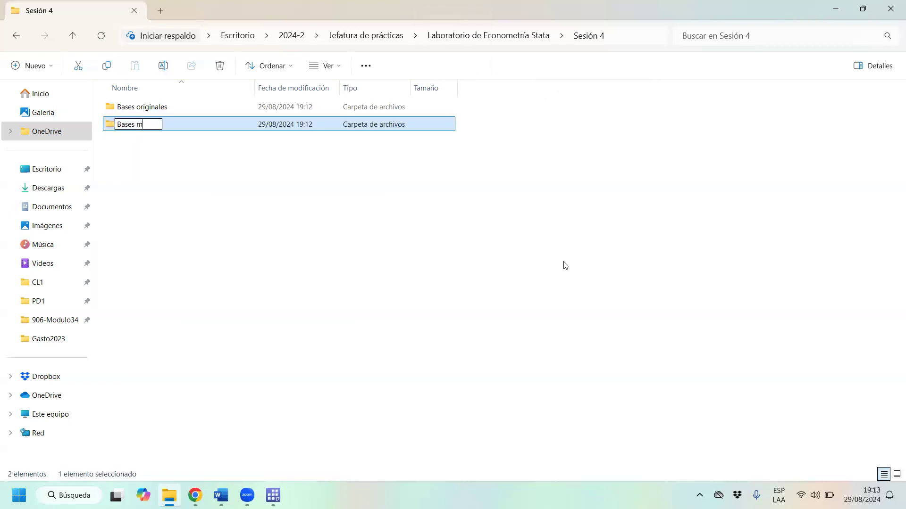
{"action": "type", "text": "odificadas"}
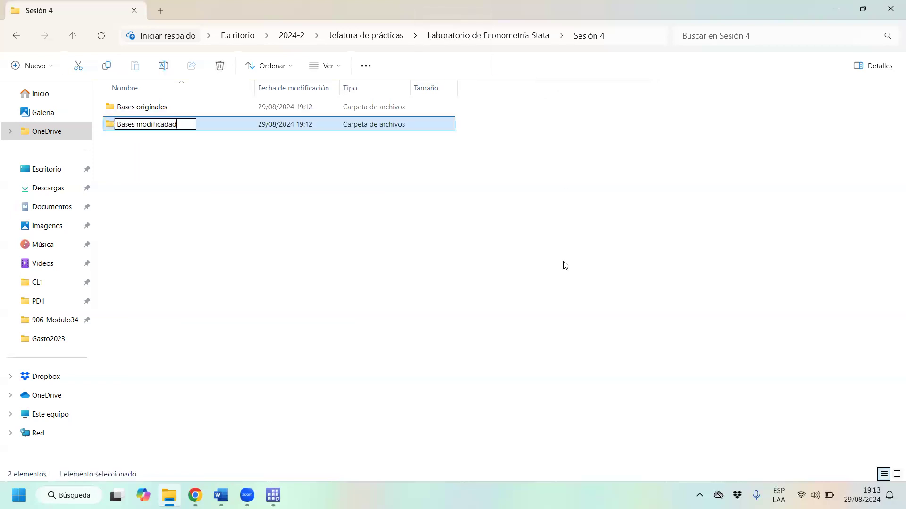
{"action": "key", "text": "Return"}
- Create a folder named Do Files inside Sesión 4
{"action": "right_click", "coordinate": [344, 292]}
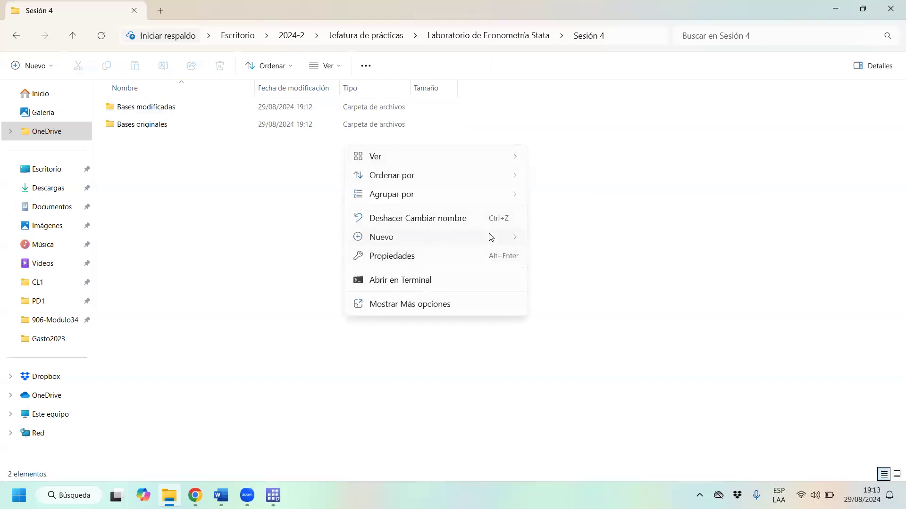
{"action": "mouse_move", "coordinate": [491, 238]}
{"action": "left_click", "coordinate": [550, 67]}
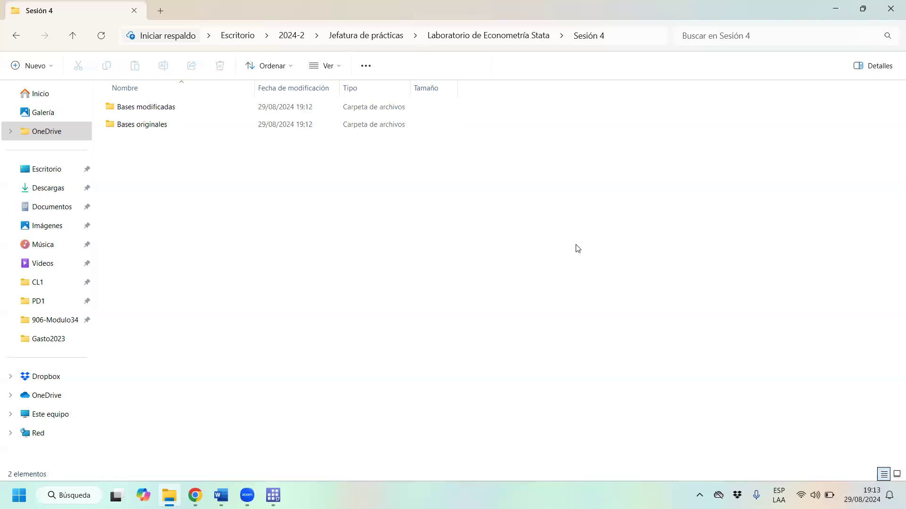
{"action": "key", "text": "ctrl+shift+n"}
{"action": "type", "text": "Do f"}
{"action": "key", "text": "Caps_Lock"}
{"action": "type", "text": "IL"}
{"action": "key", "text": "BackSpace"}
{"action": "key", "text": "BackSpace"}
{"action": "key", "text": "BackSpace"}
{"action": "type", "text": "F"}
{"action": "key", "text": "Caps_Lock"}
{"action": "type", "text": "iles"}
{"action": "key", "text": "Return"}
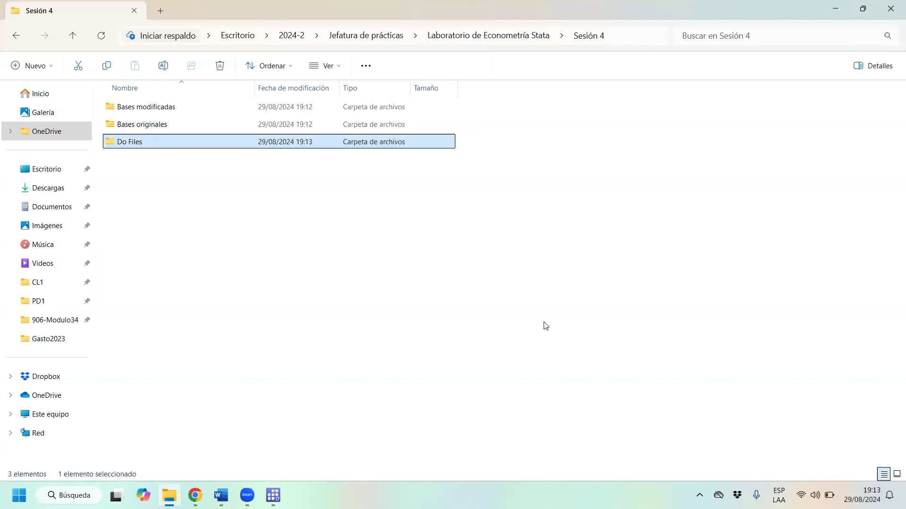
- Create a folder named Resultados inside Sesión 4
{"action": "right_click", "coordinate": [574, 267]}
{"action": "mouse_move", "coordinate": [579, 252]}
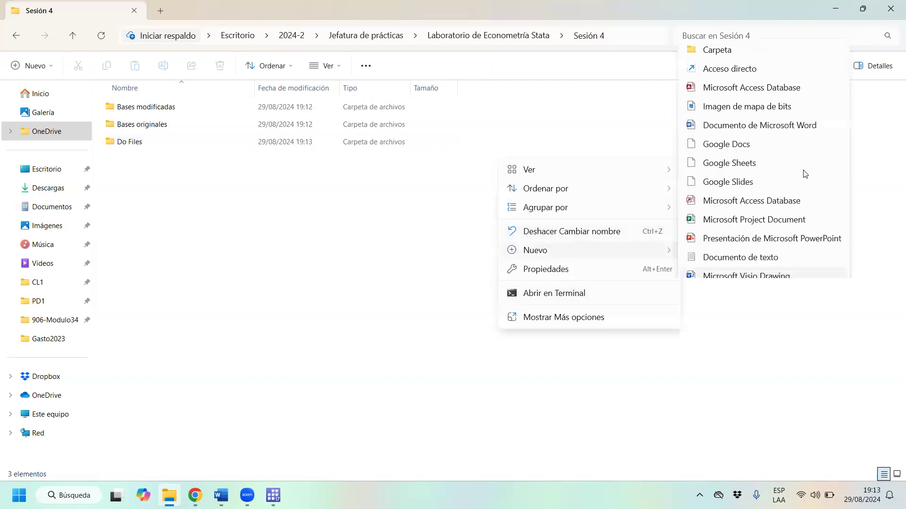
{"action": "left_click", "coordinate": [732, 11]}
{"action": "key", "text": "Caps_Lock"}
{"action": "type", "text": "R"}
{"action": "key", "text": "Caps_Lock"}
{"action": "type", "text": "esultados"}
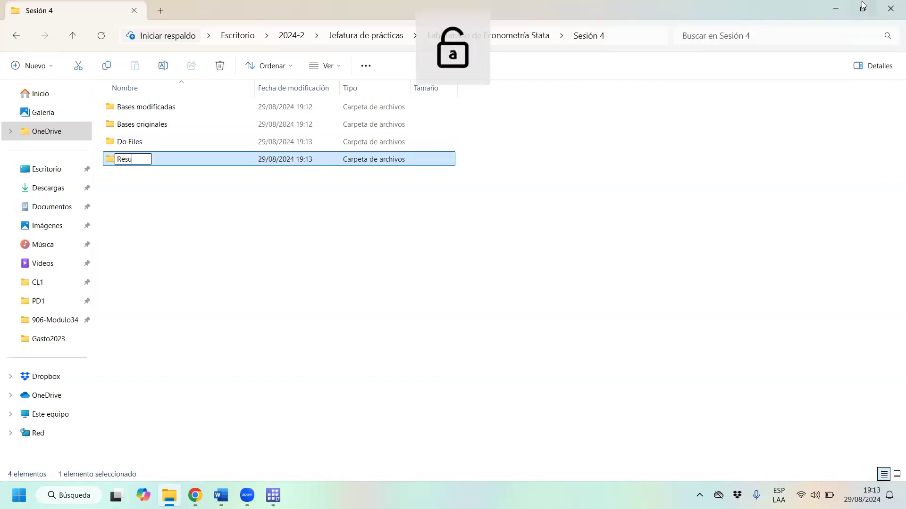
{"action": "mouse_move", "coordinate": [863, 6]}
{"action": "key", "text": "Return"}
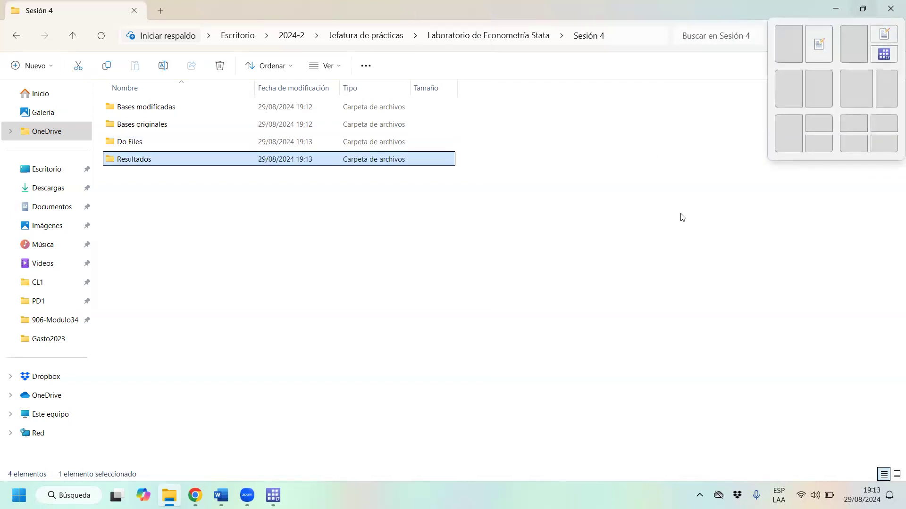
- Create a folder for drafts inside Sesión 4 and name it Borrador
{"action": "right_click", "coordinate": [467, 271]}
{"action": "mouse_move", "coordinate": [572, 222]}
{"action": "left_click", "coordinate": [712, 217]}
{"action": "key", "text": "Caps_Lock"}
{"action": "type", "text": "D"}
{"action": "key", "text": "Caps_Lock"}
{"action": "type", "text": "r"}
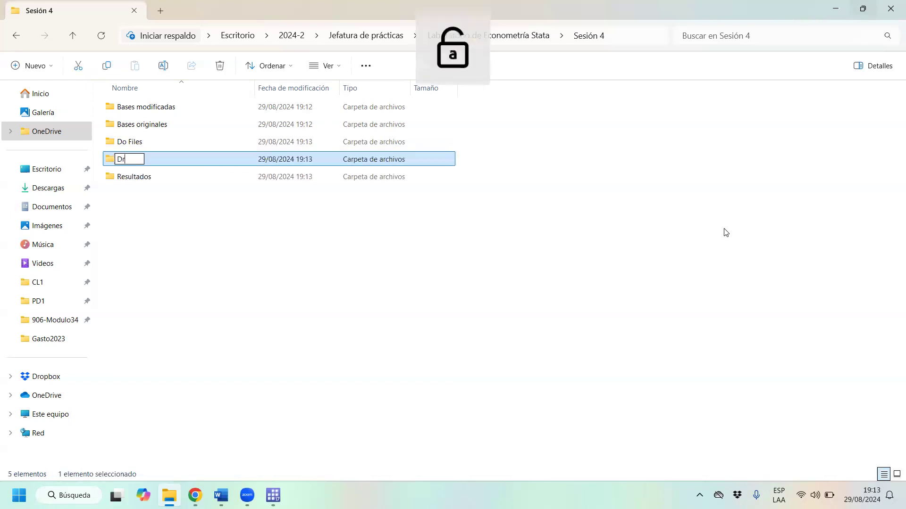
{"action": "type", "text": "afts"}
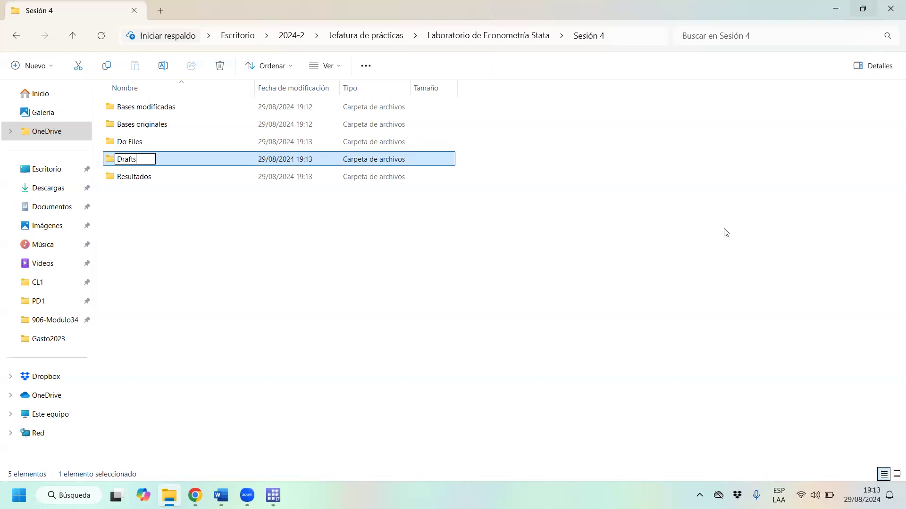
{"action": "key", "text": "BackSpace"}
{"action": "key", "text": "BackSpace"}
{"action": "key", "text": "BackSpace"}
{"action": "key", "text": "BackSpace"}
{"action": "key", "text": "BackSpace"}
{"action": "type", "text": "Borrador"}
{"action": "key", "text": "Return"}
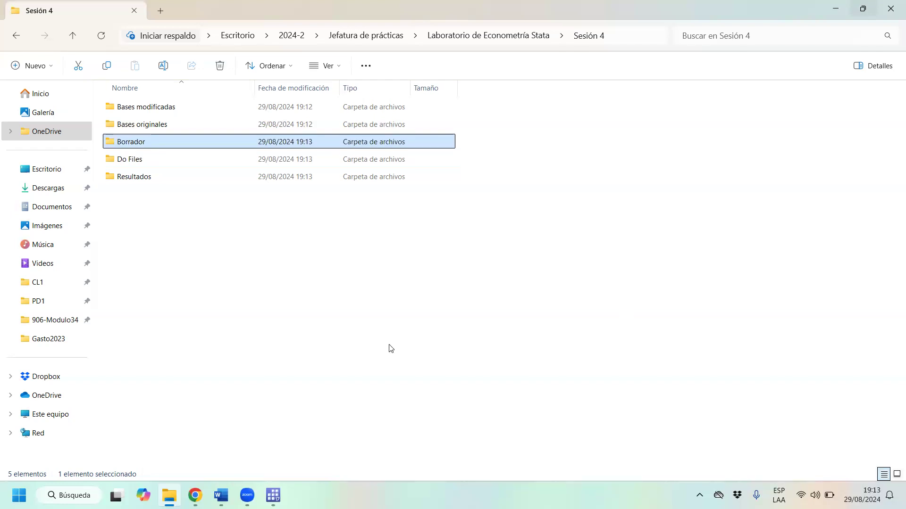
- Open the Bases modificadas folder and create a subfolder named ENAHO in it
{"action": "left_click", "coordinate": [391, 348]}
{"action": "double_click", "coordinate": [175, 112]}
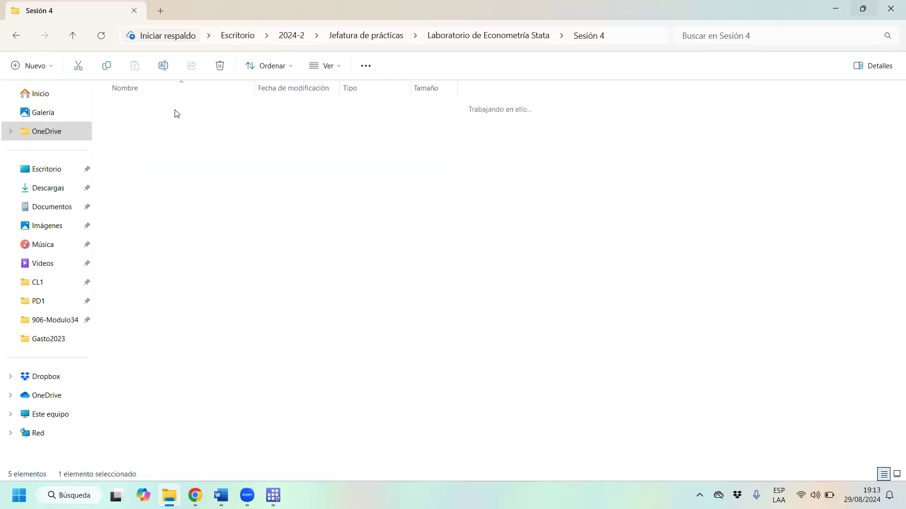
{"action": "right_click", "coordinate": [288, 319]}
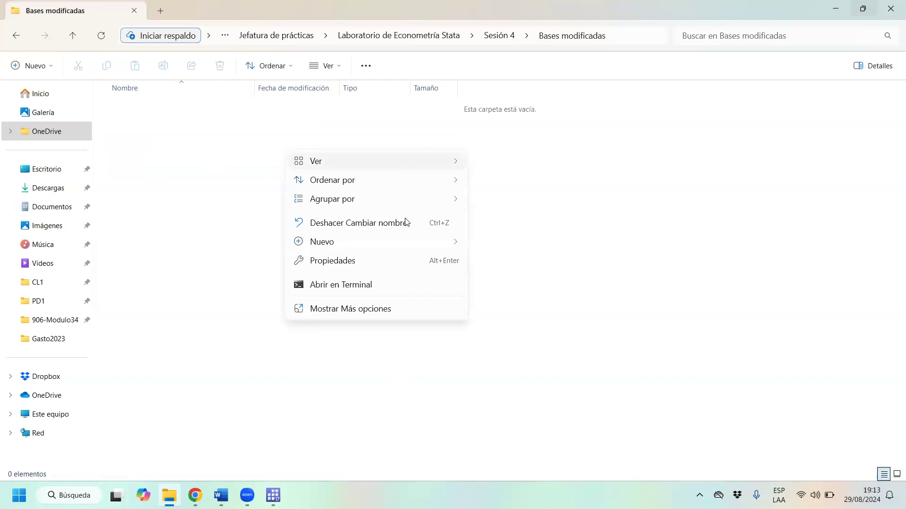
{"action": "mouse_move", "coordinate": [402, 242]}
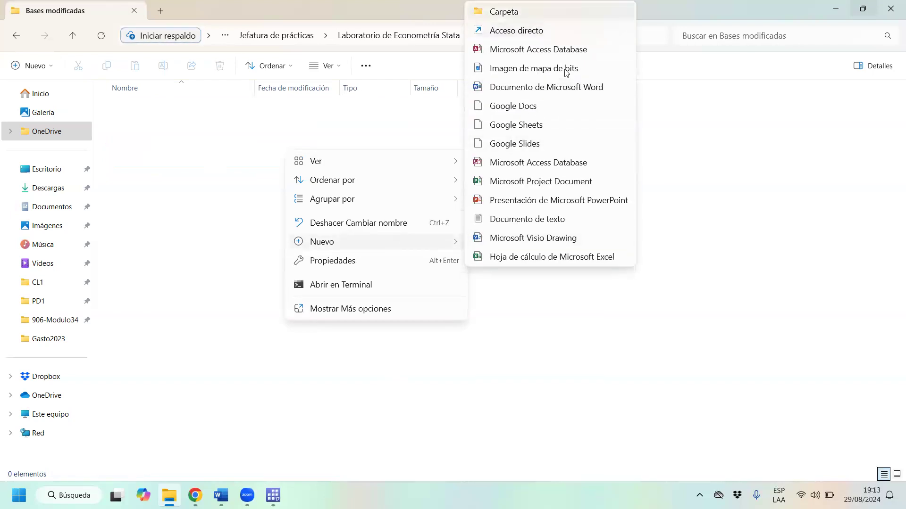
{"action": "left_click", "coordinate": [519, 12]}
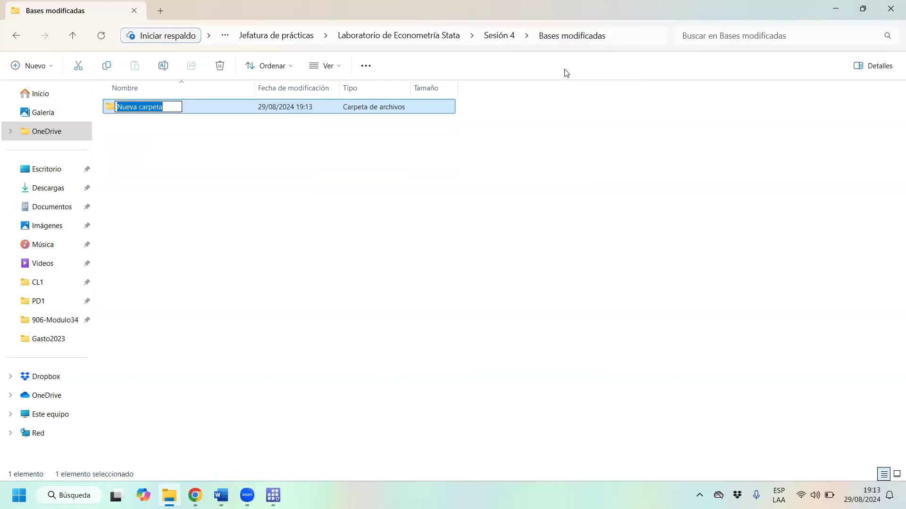
{"action": "key", "text": "Caps_Lock"}
{"action": "type", "text": "E"}
{"action": "key", "text": "Caps_Lock"}
{"action": "type", "text": "NAHO"}
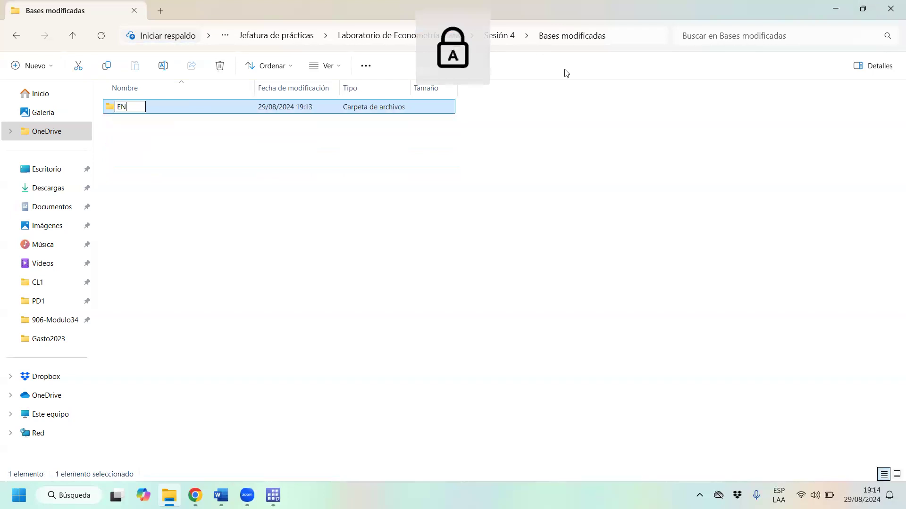
{"action": "key", "text": "Return"}
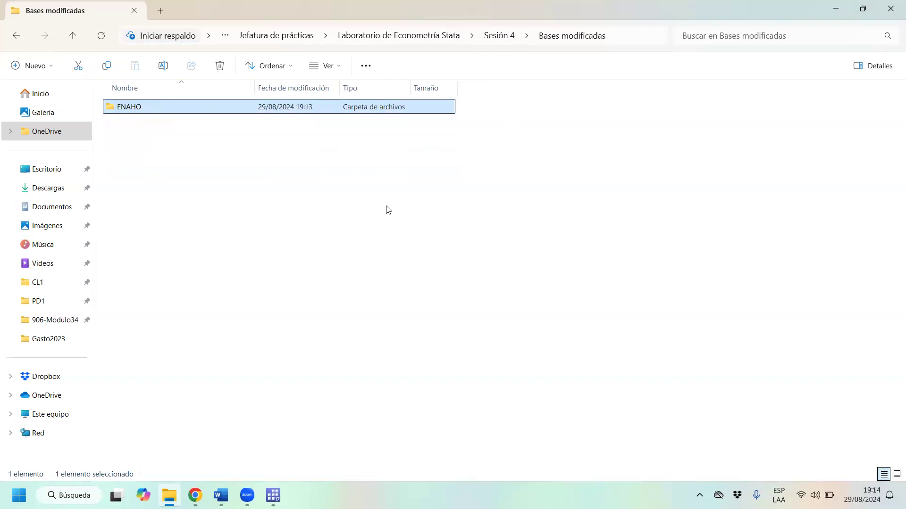
- Create a second subfolder in Bases modificadas and name it ENDES
{"action": "right_click", "coordinate": [347, 254]}
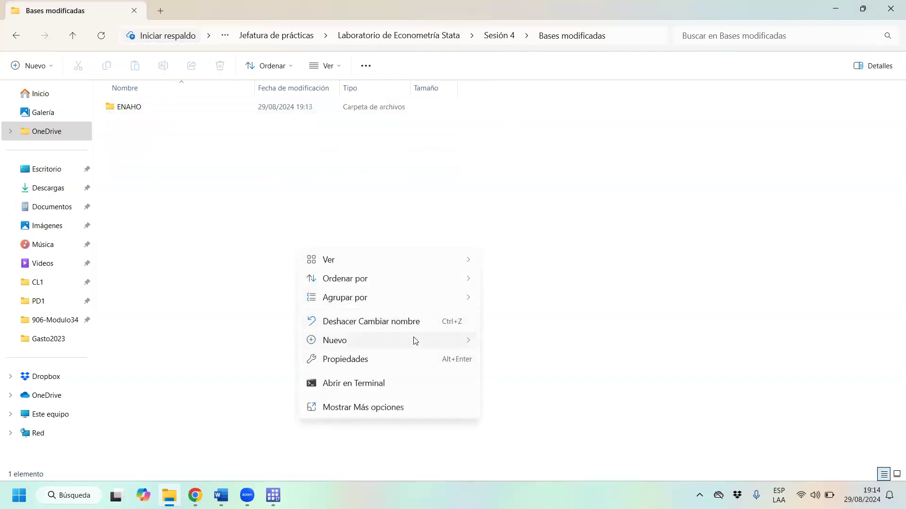
{"action": "mouse_move", "coordinate": [415, 340]}
{"action": "left_click", "coordinate": [559, 75]}
{"action": "type", "text": "ENDES"}
{"action": "key", "text": "Return"}
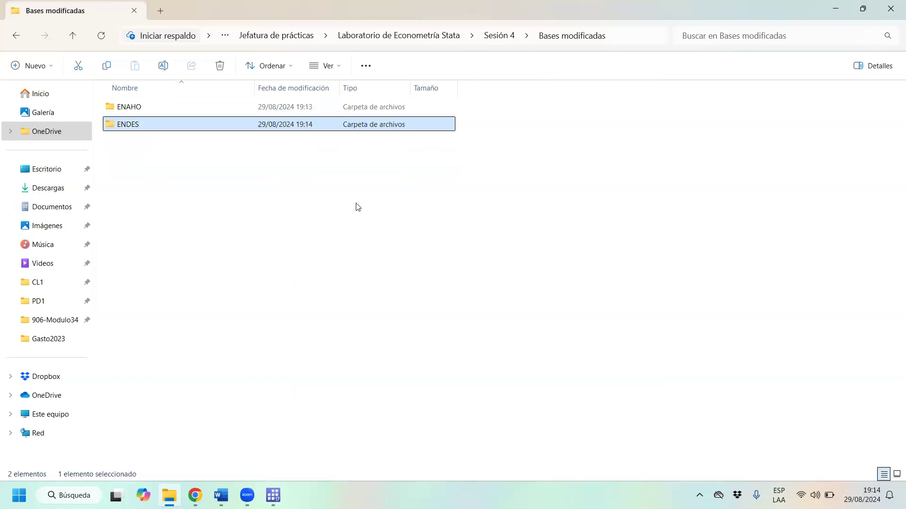
- Create a third subfolder in Bases modificadas and name it MIDIS
{"action": "left_click", "coordinate": [357, 208]}
{"action": "right_click", "coordinate": [349, 227]}
{"action": "mouse_move", "coordinate": [443, 314]}
{"action": "left_click", "coordinate": [650, 50]}
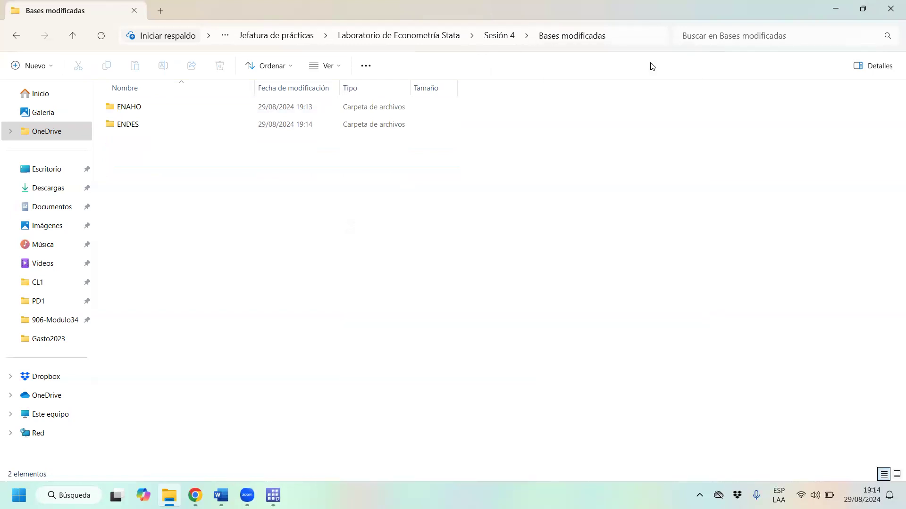
{"action": "key", "text": "Caps_Lock"}
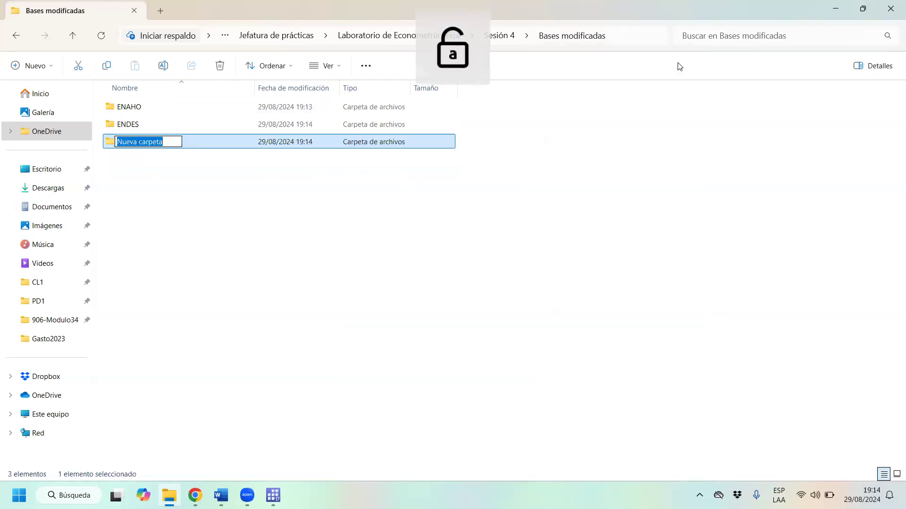
{"action": "key", "text": "BackSpace"}
{"action": "key", "text": "Caps_Lock"}
{"action": "type", "text": "M"}
{"action": "key", "text": "Caps_Lock"}
{"action": "type", "text": "i"}
{"action": "key", "text": "Caps_Lock"}
{"action": "type", "text": "DIS"}
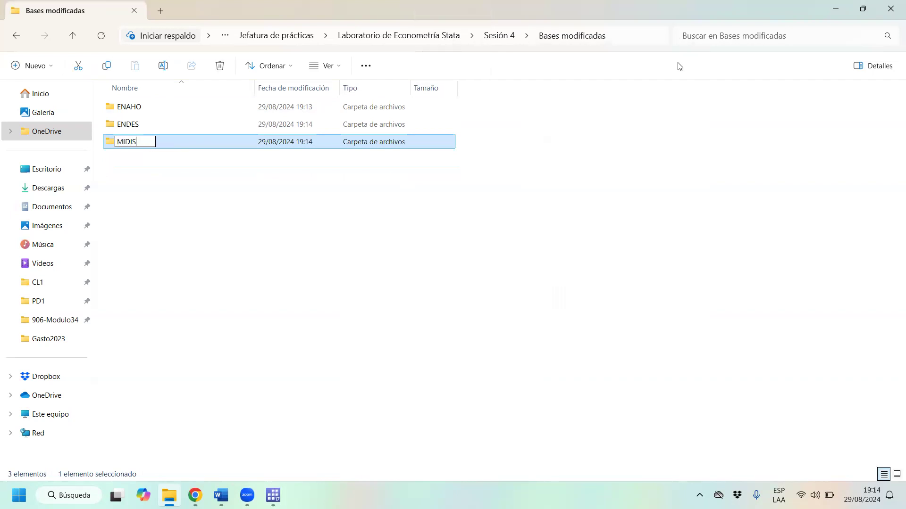
{"action": "key", "text": "Return"}
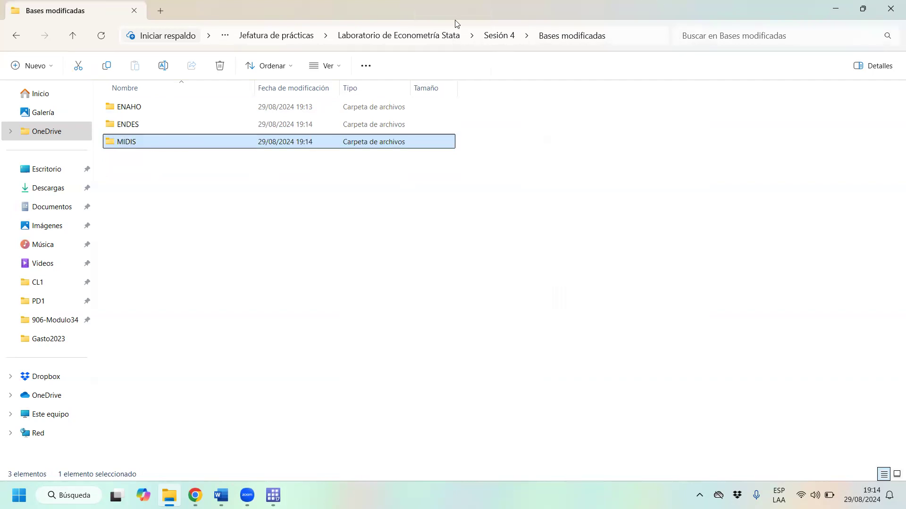
- Open the ENAHO folder and create a subfolder named 2021 in it
{"action": "left_click", "coordinate": [148, 111]}
{"action": "left_click", "coordinate": [148, 108]}
{"action": "double_click", "coordinate": [203, 110]}
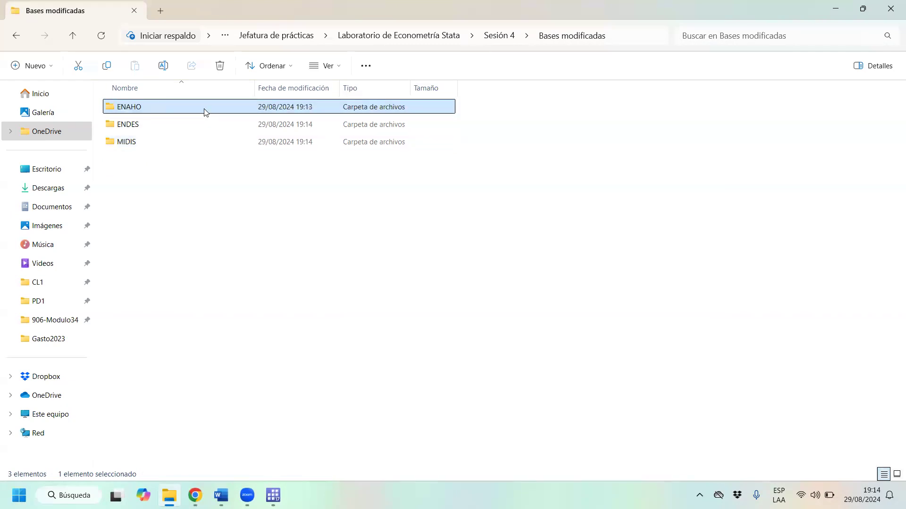
{"action": "right_click", "coordinate": [245, 257]}
{"action": "mouse_move", "coordinate": [334, 339]}
{"action": "left_click", "coordinate": [501, 77]}
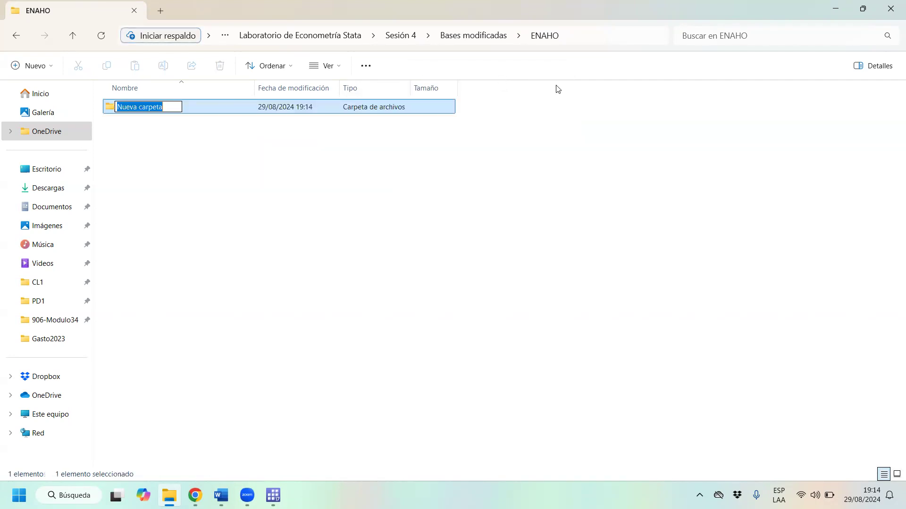
{"action": "type", "text": "2021"}
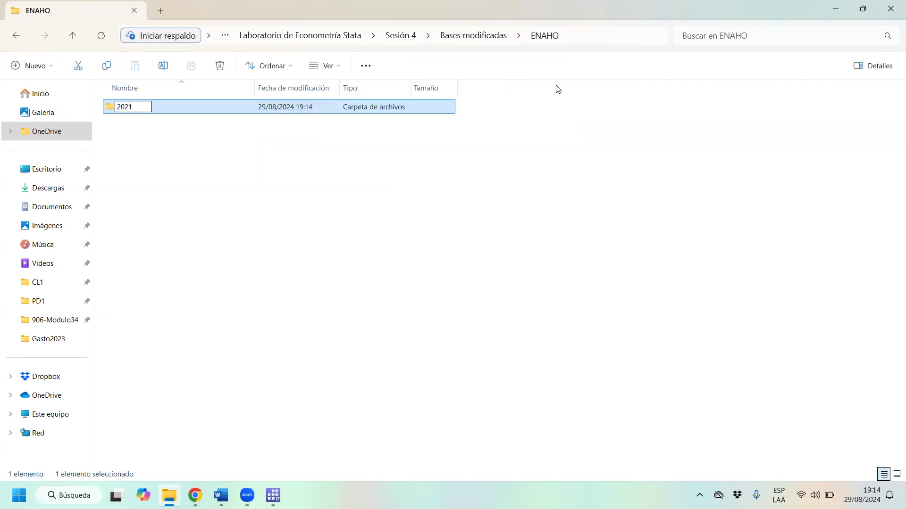
{"action": "key", "text": "Return"}
- Create another subfolder inside ENAHO and name it 2022
{"action": "right_click", "coordinate": [299, 171]}
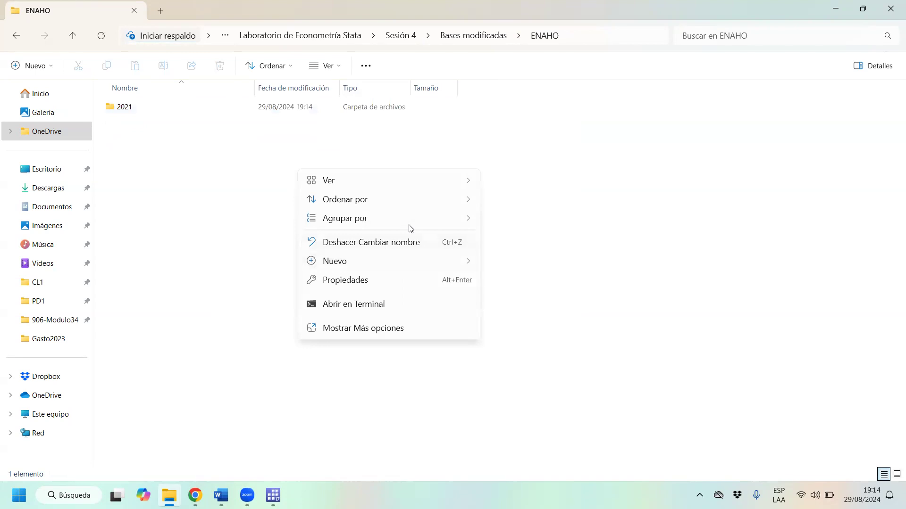
{"action": "mouse_move", "coordinate": [410, 260]}
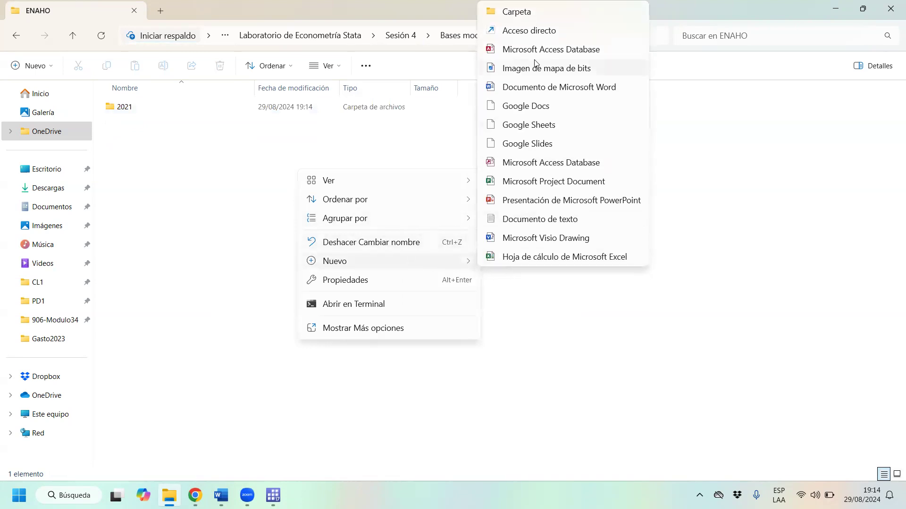
{"action": "left_click", "coordinate": [521, 3]}
{"action": "type", "text": "2022"}
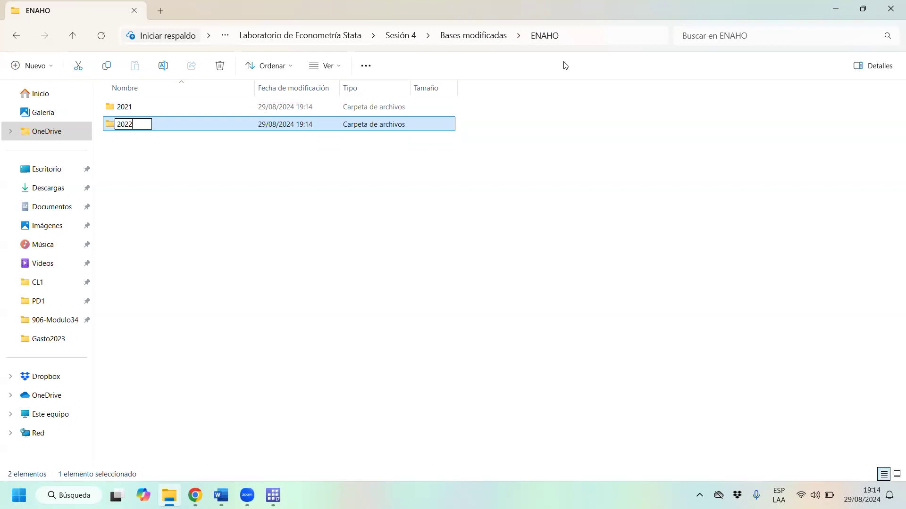
{"action": "key", "text": "Return"}
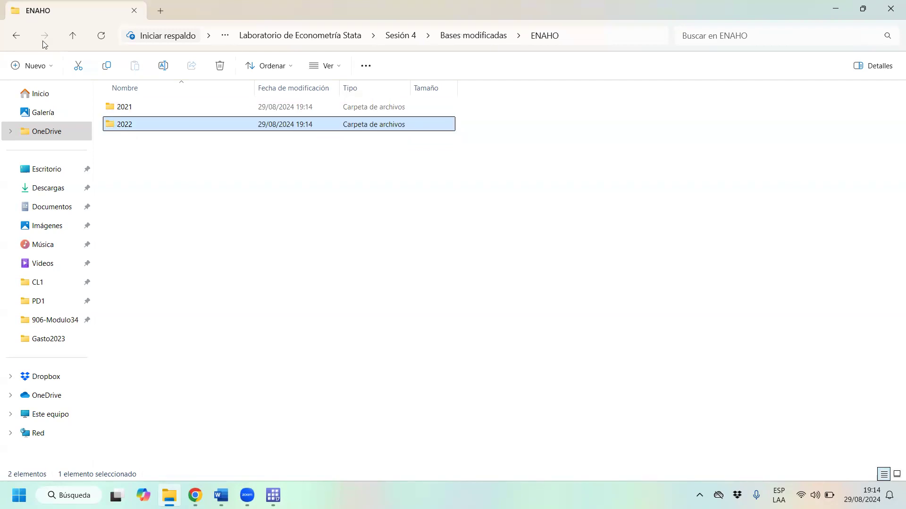
- Copy the ENAHO, ENDES and MIDIS folders from Bases modificadas into the Bases originales folder of Sesión 4
{"action": "left_click", "coordinate": [14, 36]}
{"action": "left_click", "coordinate": [14, 35]}
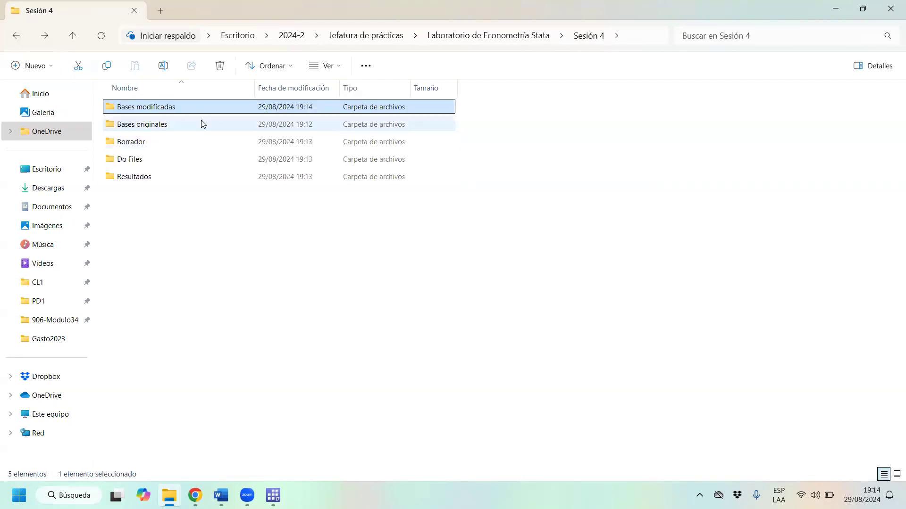
{"action": "double_click", "coordinate": [178, 114]}
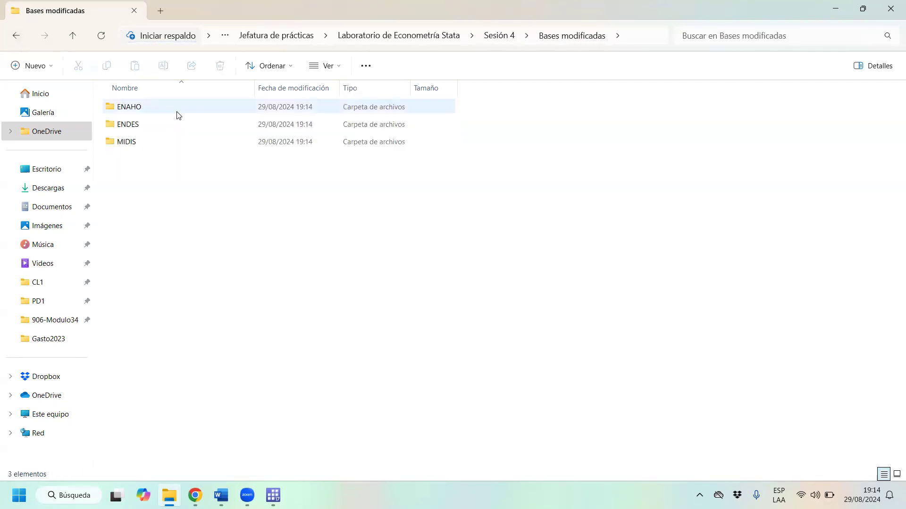
{"action": "left_click_drag", "start_coordinate": [129, 93], "coordinate": [183, 157]}
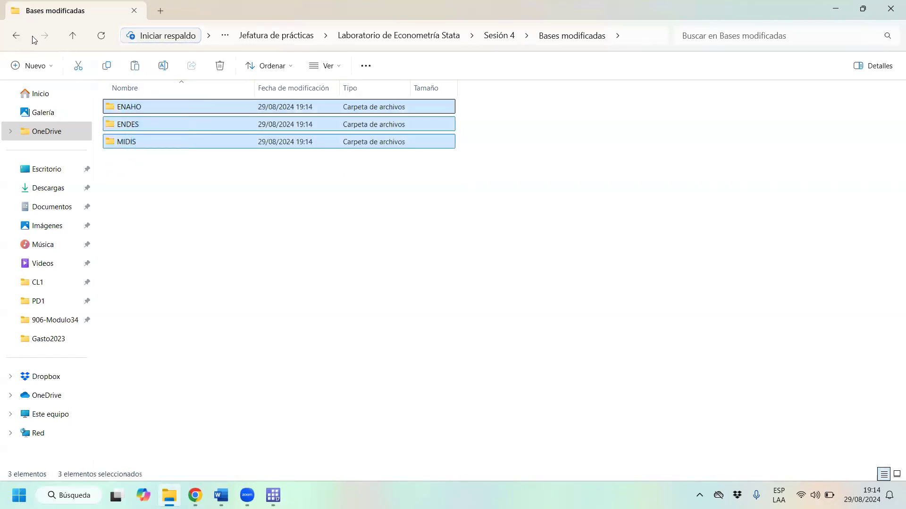
{"action": "left_click", "coordinate": [15, 38]}
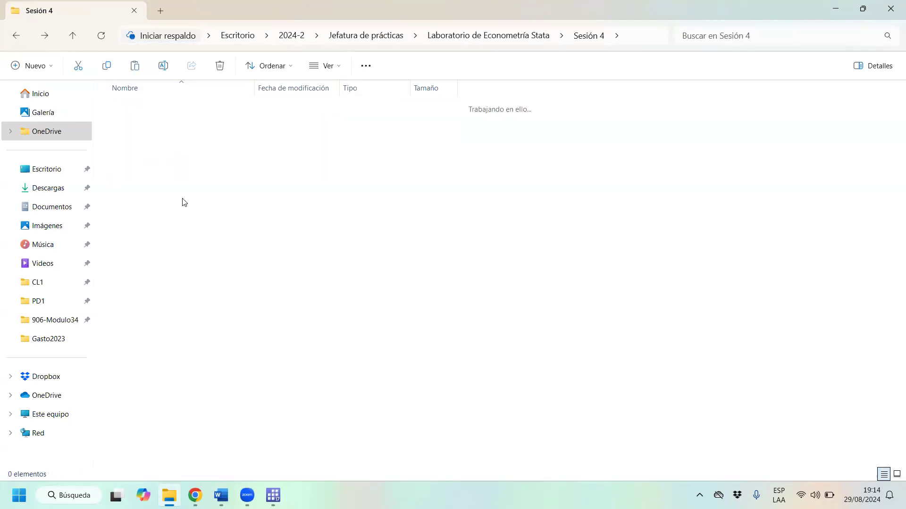
{"action": "key", "text": "ctrl+v"}
{"action": "left_click", "coordinate": [17, 36]}
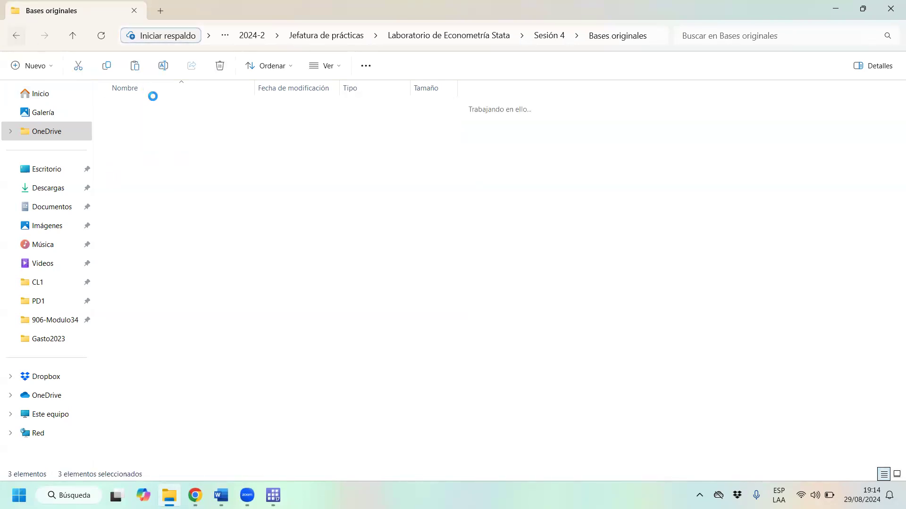
- Delete the ENAHO, ENDES and MIDIS folders from Bases modificadas and check the contents of Bases originales
{"action": "left_click", "coordinate": [158, 110]}
{"action": "double_click", "coordinate": [158, 108]}
{"action": "left_click_drag", "start_coordinate": [184, 218], "coordinate": [135, 109]}
{"action": "key", "text": "Delete"}
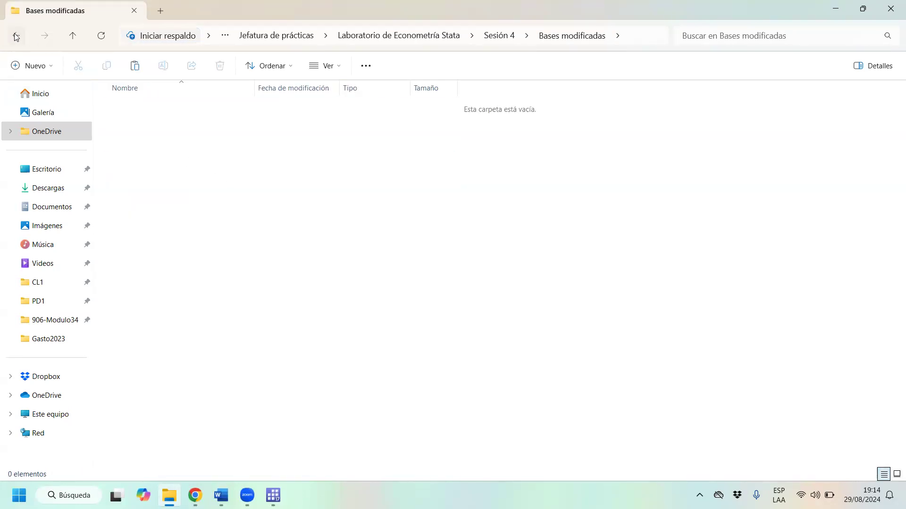
{"action": "left_click", "coordinate": [16, 36]}
{"action": "left_click", "coordinate": [182, 132]}
{"action": "double_click", "coordinate": [183, 125]}
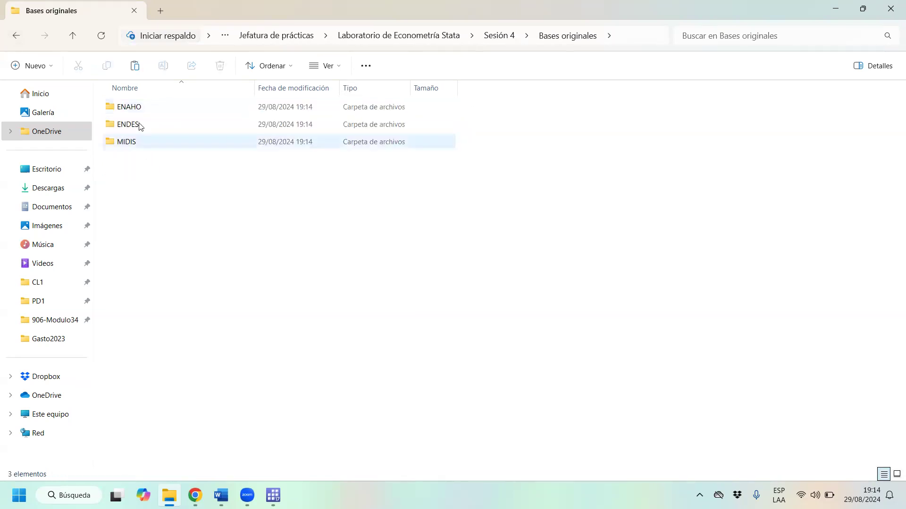
{"action": "key", "text": "alt+Left"}
- Open Bases modificadas and create a subfolder named Intermedias in it
{"action": "double_click", "coordinate": [181, 111]}
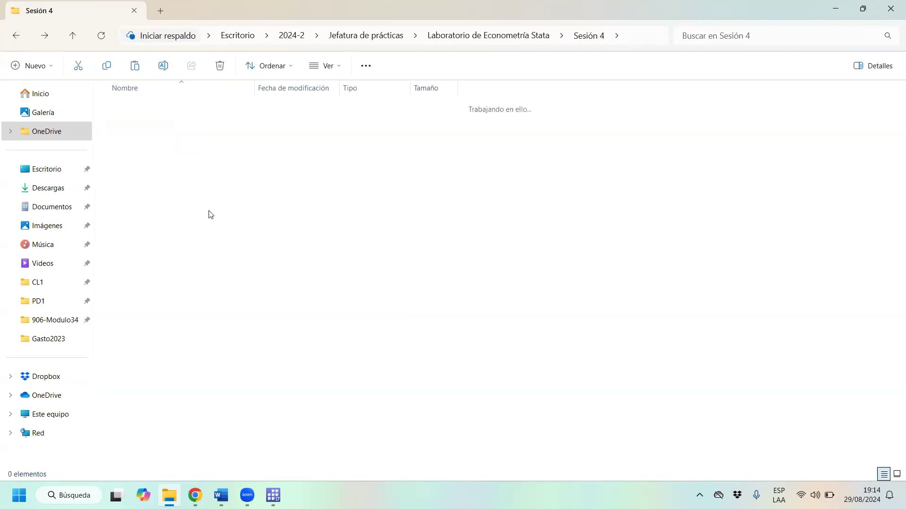
{"action": "right_click", "coordinate": [296, 268]}
{"action": "mouse_move", "coordinate": [329, 335]}
{"action": "left_click", "coordinate": [406, 68]}
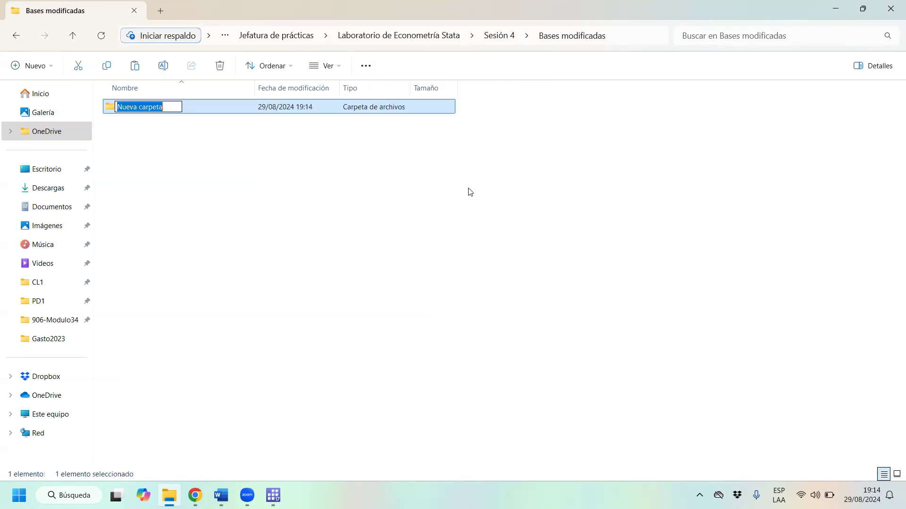
{"action": "key", "text": "Caps_Lock"}
{"action": "type", "text": "I"}
{"action": "key", "text": "Caps_Lock"}
{"action": "type", "text": "ntermedias"}
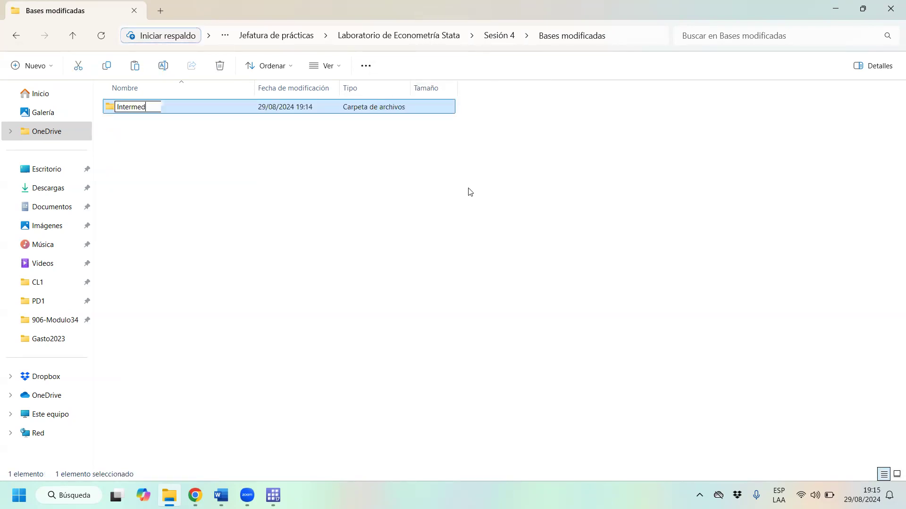
{"action": "key", "text": "Return"}
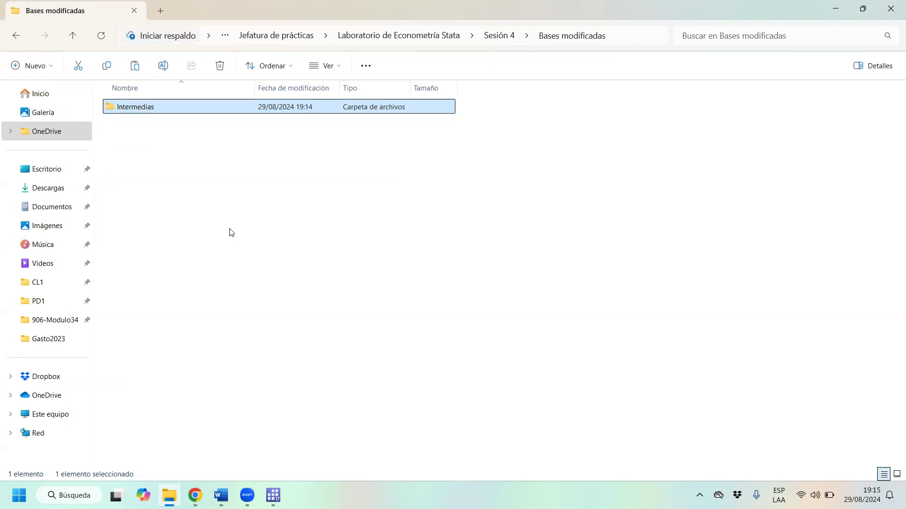
- Create a second subfolder in Bases modificadas and name it Finales
{"action": "right_click", "coordinate": [231, 232]}
{"action": "mouse_move", "coordinate": [343, 359]}
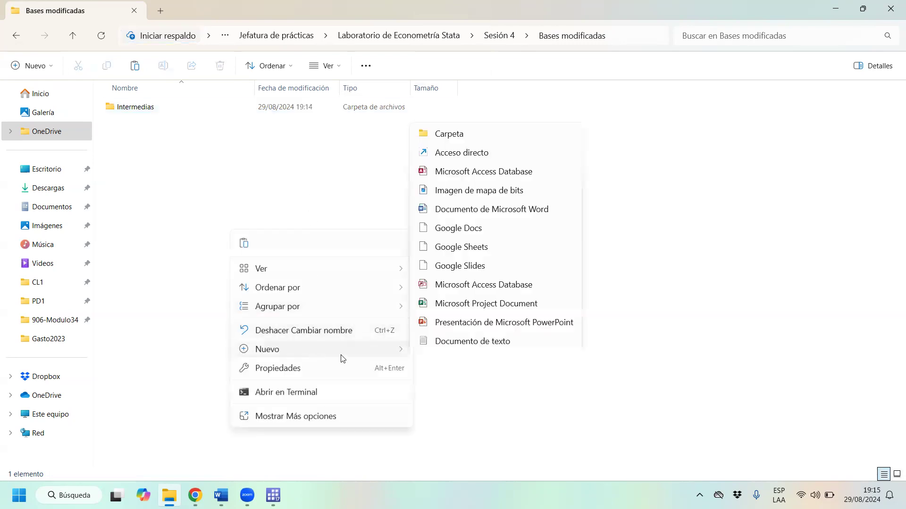
{"action": "left_click", "coordinate": [498, 89]}
{"action": "key", "text": "Caps_Lock"}
{"action": "type", "text": "F"}
{"action": "key", "text": "Caps_Lock"}
{"action": "type", "text": "inales"}
{"action": "key", "text": "Return"}
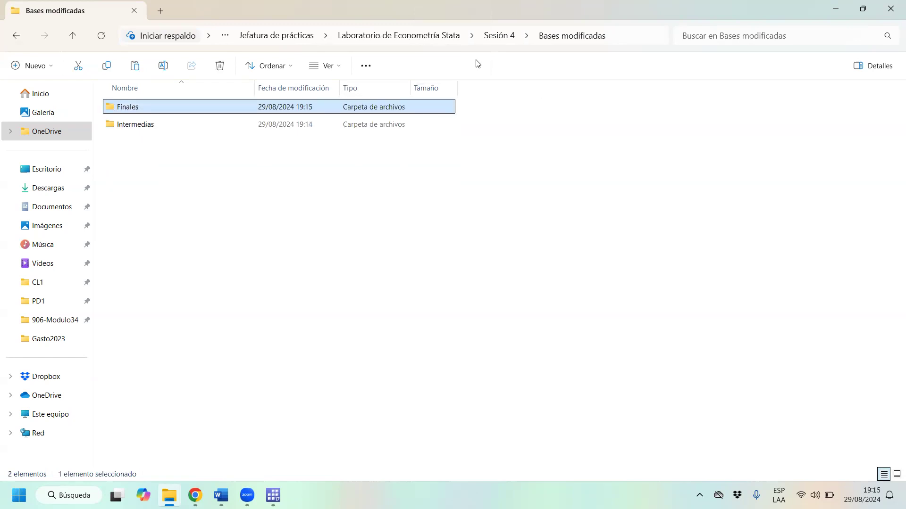
- Return to Sesión 4, open the Resultados folder and create a subfolder named Tablas in it
{"action": "left_click", "coordinate": [25, 37]}
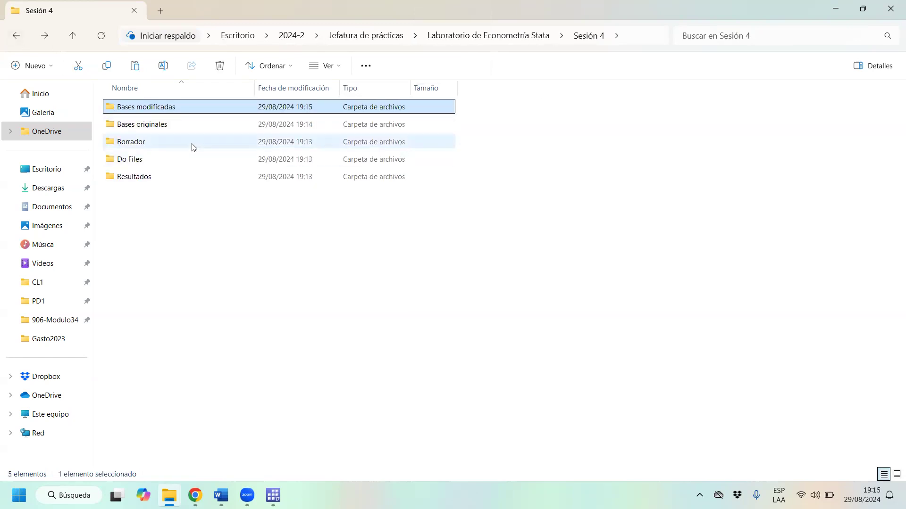
{"action": "left_click", "coordinate": [189, 176]}
{"action": "double_click", "coordinate": [188, 177]}
{"action": "right_click", "coordinate": [211, 268]}
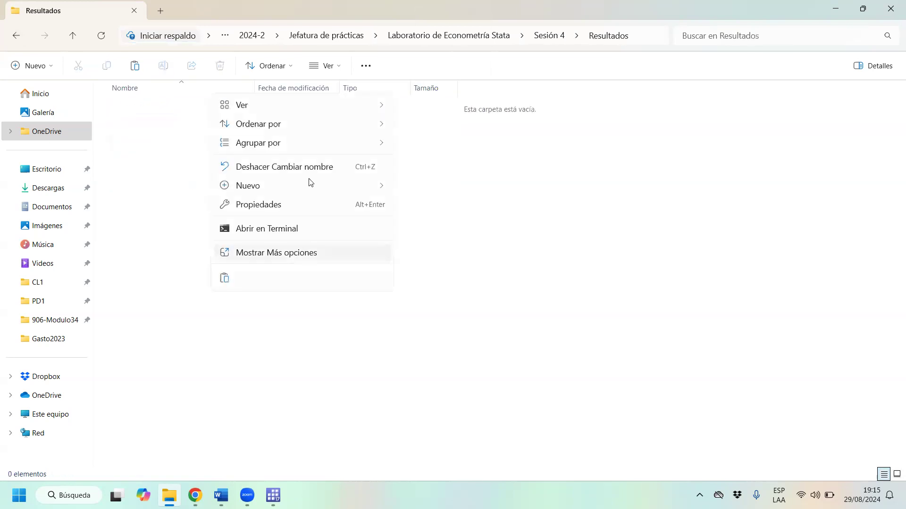
{"action": "mouse_move", "coordinate": [329, 188]}
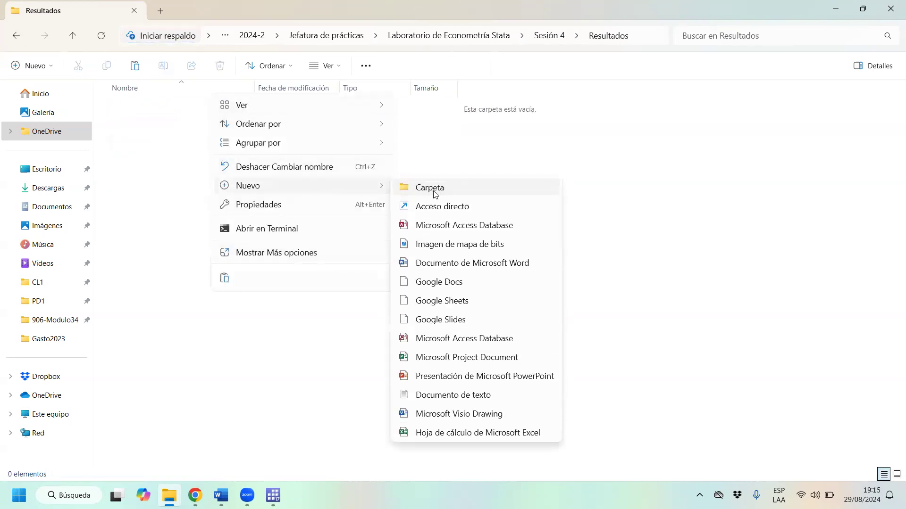
{"action": "left_click", "coordinate": [434, 192]}
{"action": "type", "text": "T"}
{"action": "key", "text": "Caps_Lock"}
{"action": "type", "text": "b"}
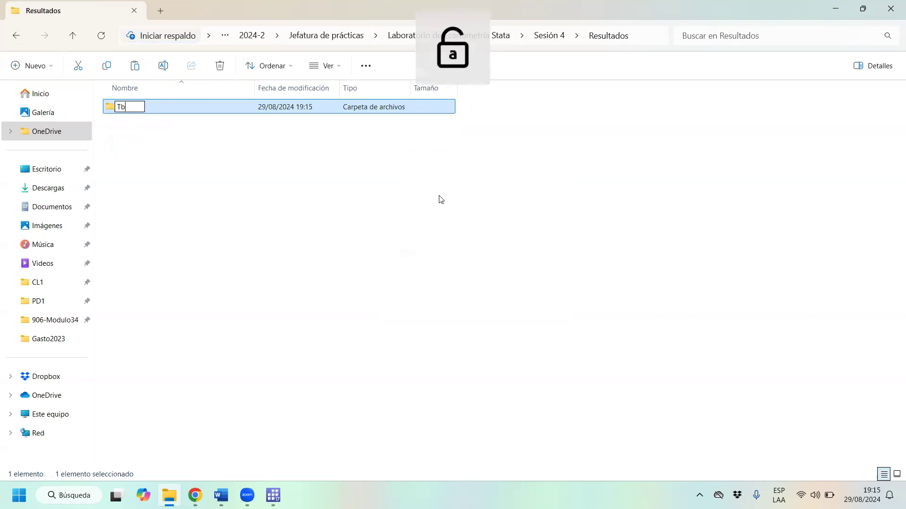
{"action": "key", "text": "BackSpace"}
{"action": "type", "text": "ablas"}
{"action": "key", "text": "Return"}
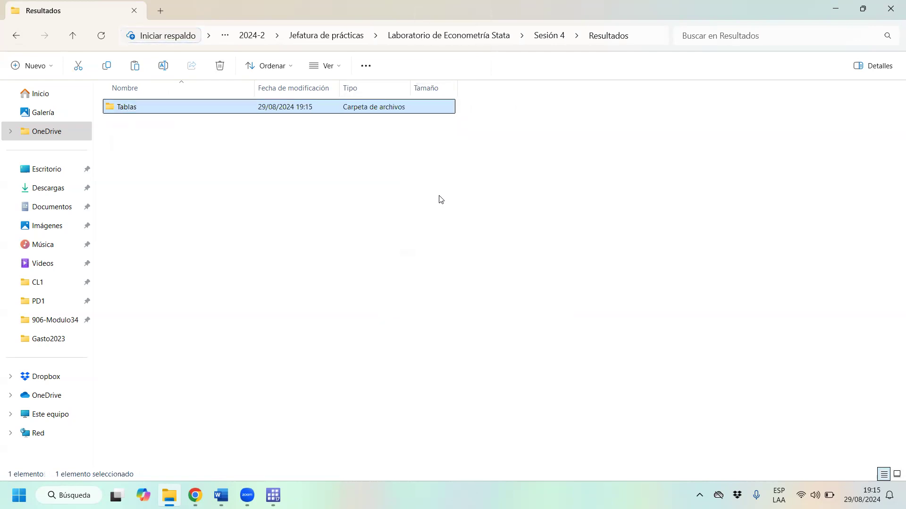
- Create a second subfolder in Resultados and name it Gráficos
{"action": "right_click", "coordinate": [325, 221]}
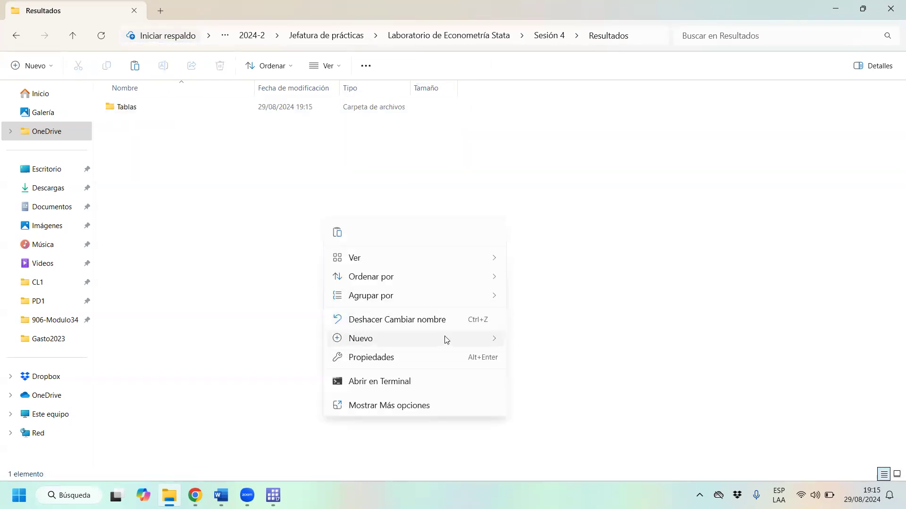
{"action": "mouse_move", "coordinate": [444, 338]}
{"action": "left_click", "coordinate": [579, 78]}
{"action": "key", "text": "Caps_Lock"}
{"action": "type", "text": "G"}
{"action": "key", "text": "Caps_Lock"}
{"action": "type", "text": "ráficos"}
{"action": "key", "text": "Return"}
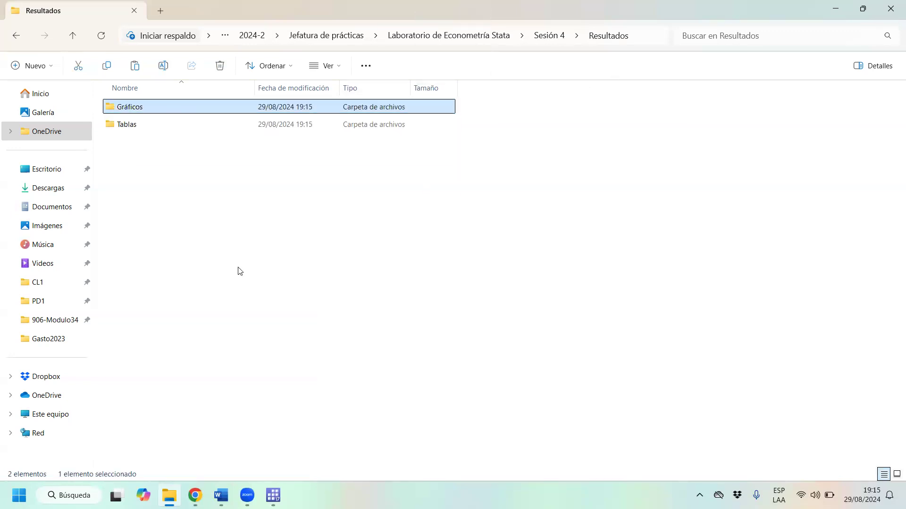
- Create a third subfolder in Resultados and name it Mapas
{"action": "left_click", "coordinate": [211, 285]}
{"action": "right_click", "coordinate": [211, 284]}
{"action": "mouse_move", "coordinate": [307, 201]}
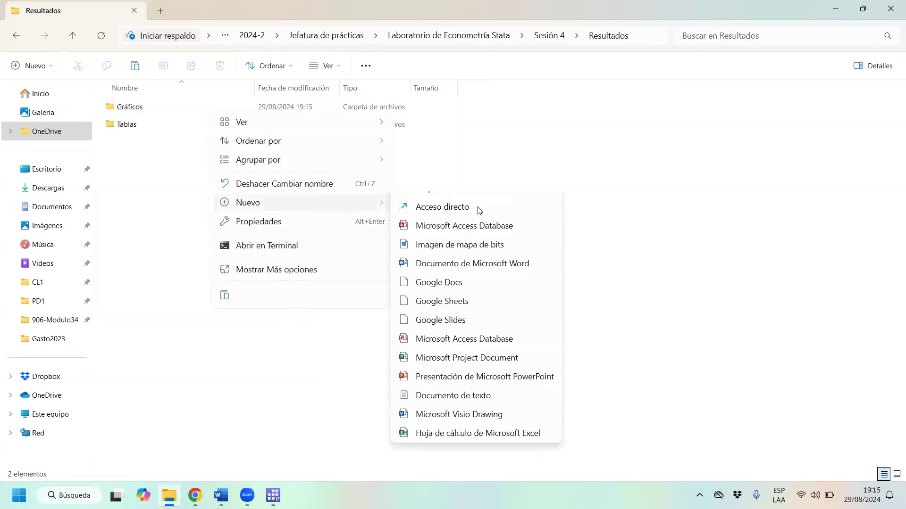
{"action": "left_click", "coordinate": [470, 214]}
{"action": "key", "text": "Caps_Lock"}
{"action": "type", "text": "M"}
{"action": "key", "text": "Caps_Lock"}
{"action": "type", "text": "apas"}
{"action": "key", "text": "Return"}
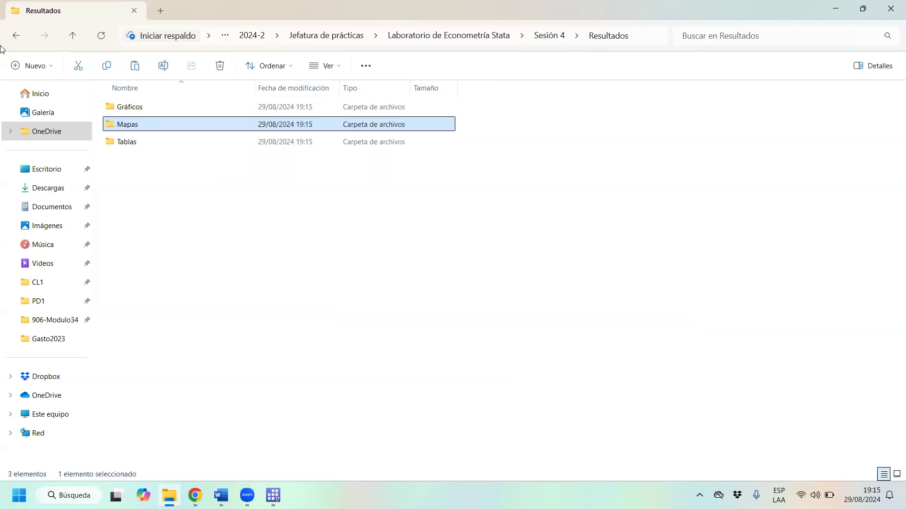
- Return to Sesión 4, open the Do Files folder and create a subfolder named Limpieza de bases in it
{"action": "left_click", "coordinate": [16, 37]}
{"action": "double_click", "coordinate": [190, 155]}
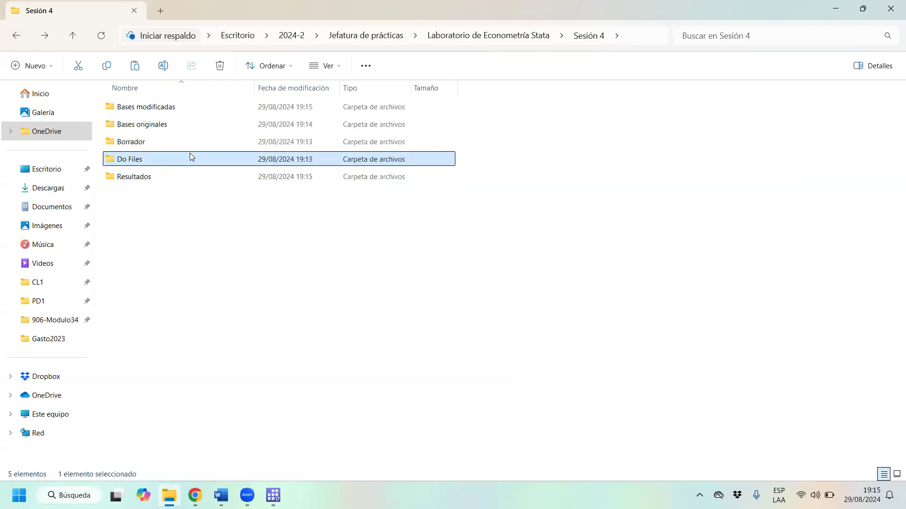
{"action": "right_click", "coordinate": [231, 241]}
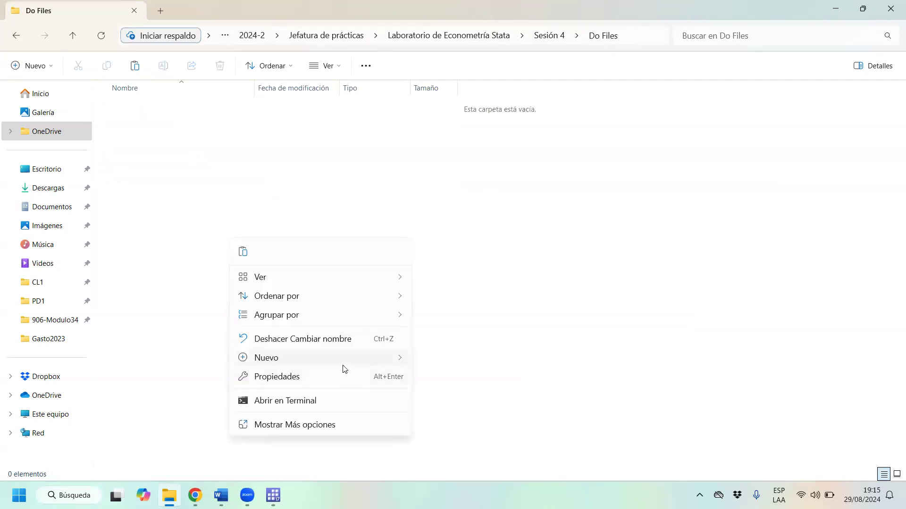
{"action": "mouse_move", "coordinate": [347, 360]}
{"action": "left_click", "coordinate": [473, 92]}
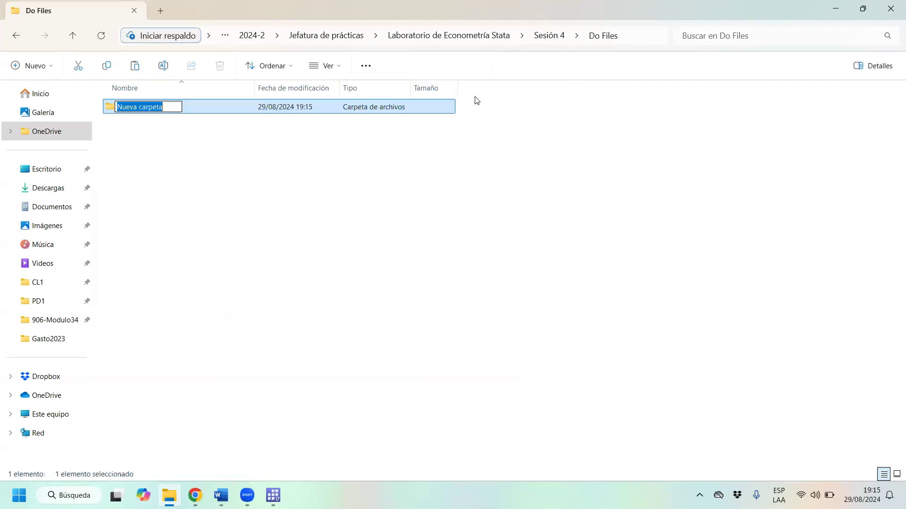
{"action": "key", "text": "Caps_Lock"}
{"action": "key", "text": "Caps_Lock"}
{"action": "type", "text": "L"}
{"action": "key", "text": "Caps_Lock"}
{"action": "type", "text": "imp"}
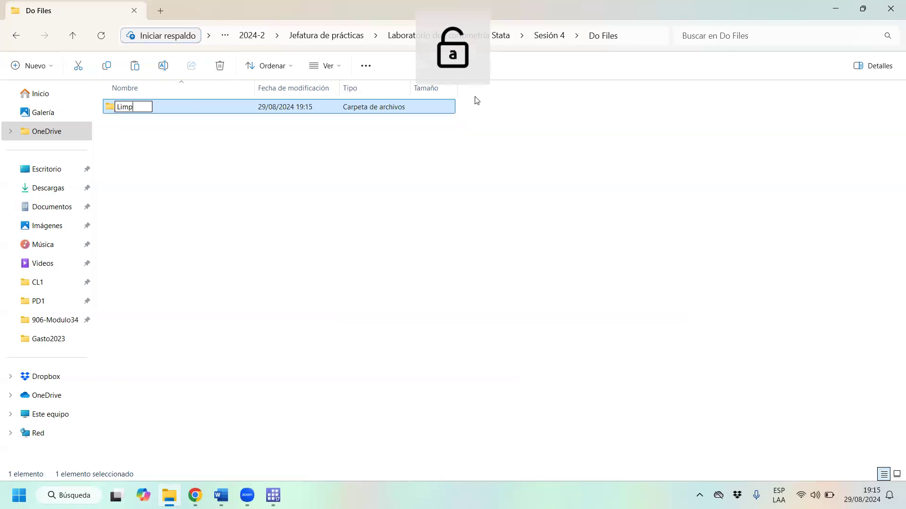
{"action": "type", "text": "ieza d"}
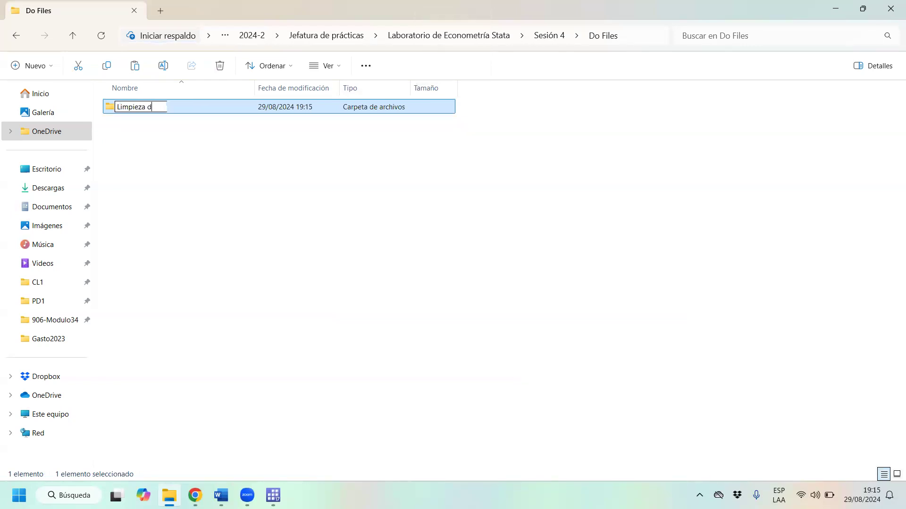
{"action": "type", "text": "e bases de"}
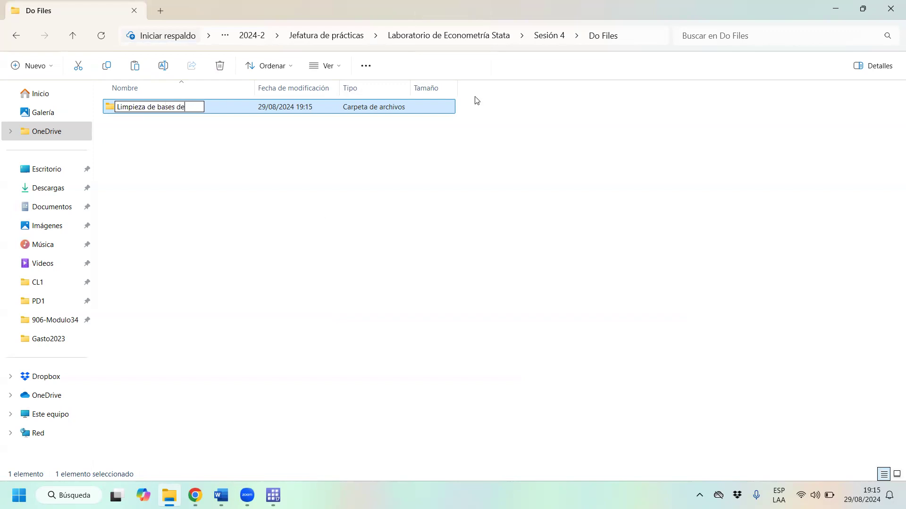
{"action": "key", "text": "BackSpace"}
{"action": "key", "text": "BackSpace"}
{"action": "key", "text": "BackSpace"}
{"action": "key", "text": "Return"}
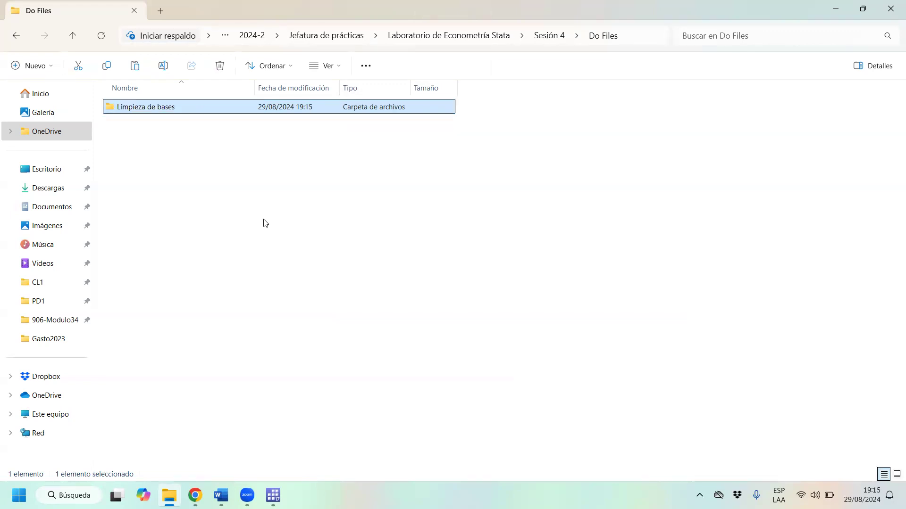
- Create a second subfolder in Do Files and name it Unión
{"action": "right_click", "coordinate": [266, 223]}
{"action": "mouse_move", "coordinate": [372, 340]}
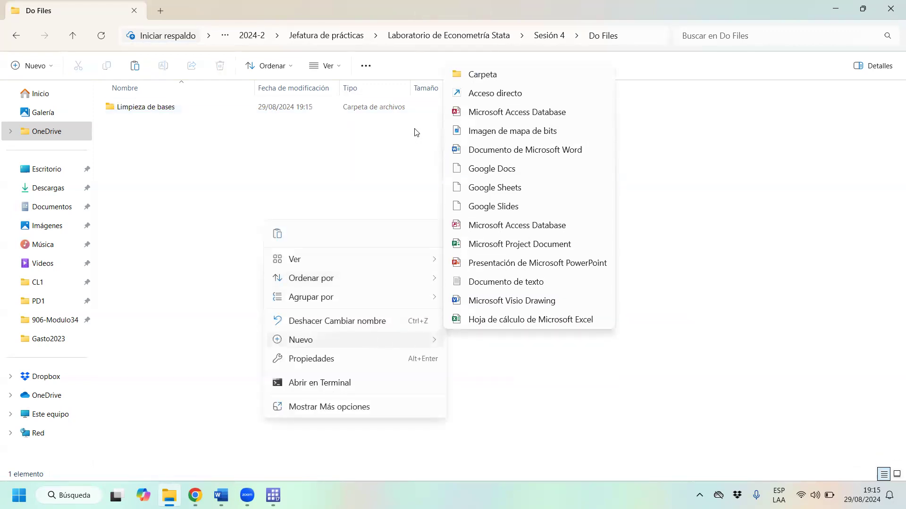
{"action": "left_click", "coordinate": [538, 76]}
{"action": "key", "text": "Caps_Lock"}
{"action": "key", "text": "Caps_Lock"}
{"action": "type", "text": "u"}
{"action": "key", "text": "Caps_Lock"}
{"action": "type", "text": "U"}
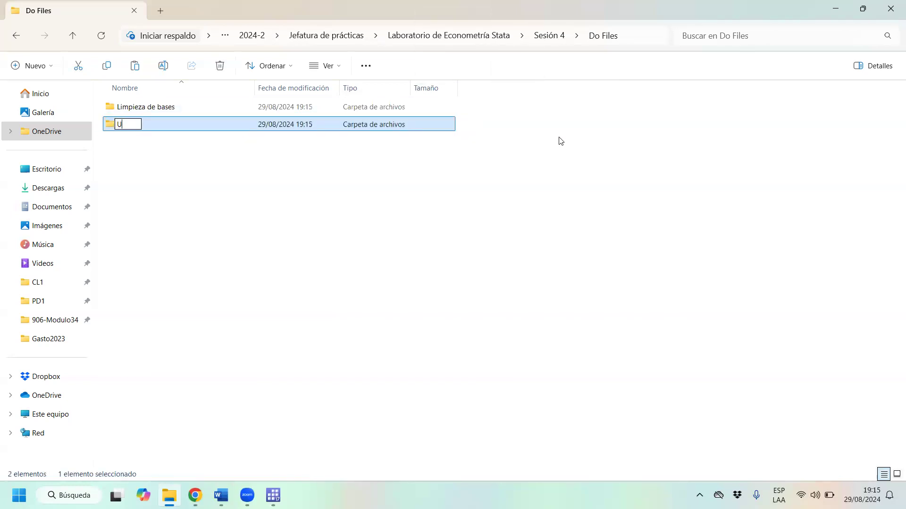
{"action": "key", "text": "Caps_Lock"}
{"action": "type", "text": "nión"}
{"action": "key", "text": "Return"}
- Create a third subfolder in Do Files and name it Regresiones
{"action": "left_click", "coordinate": [216, 270]}
{"action": "right_click", "coordinate": [216, 269]}
{"action": "mouse_move", "coordinate": [360, 190]}
{"action": "left_click", "coordinate": [487, 189]}
{"action": "key", "text": "Caps_Lock"}
{"action": "type", "text": "R"}
{"action": "key", "text": "Caps_Lock"}
{"action": "type", "text": "egresiones"}
{"action": "key", "text": "Return"}
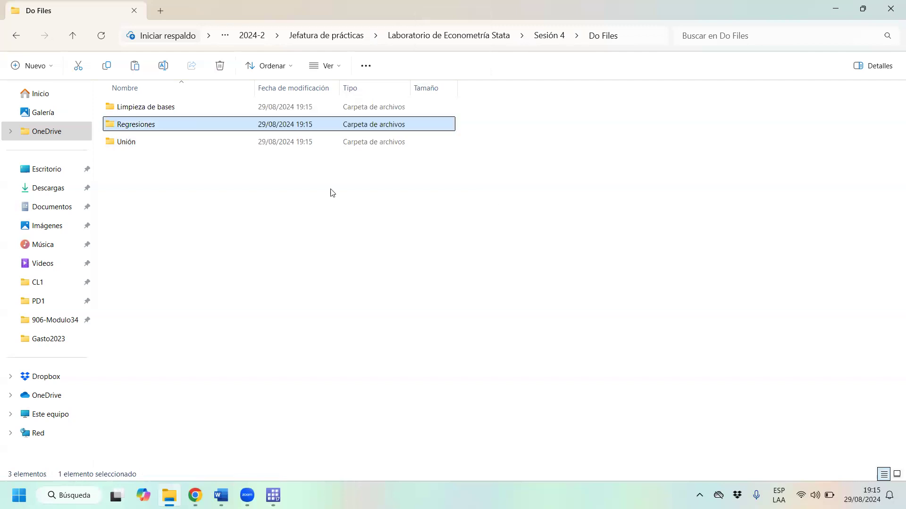
{"action": "left_click", "coordinate": [271, 253]}
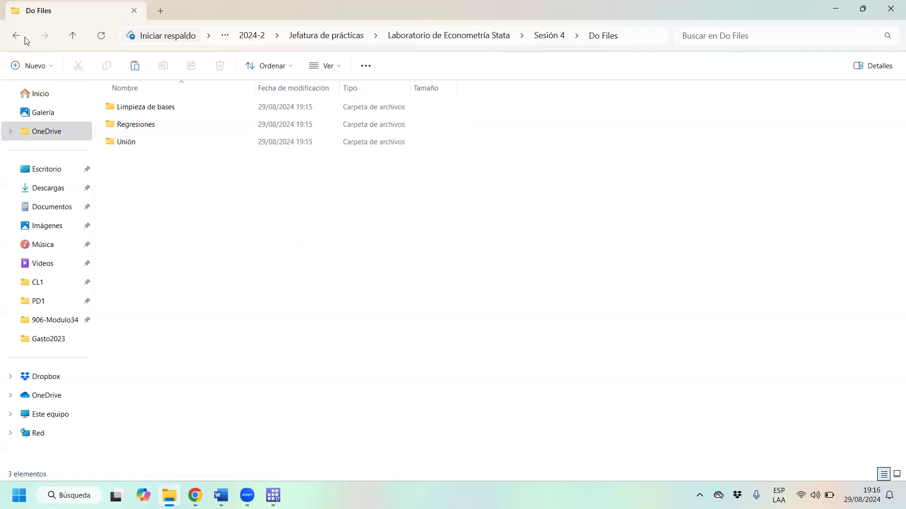
- Return to Sesión 4 and examine the contents of its Borrador and Bases originales folders
{"action": "key", "text": "alt+Left"}
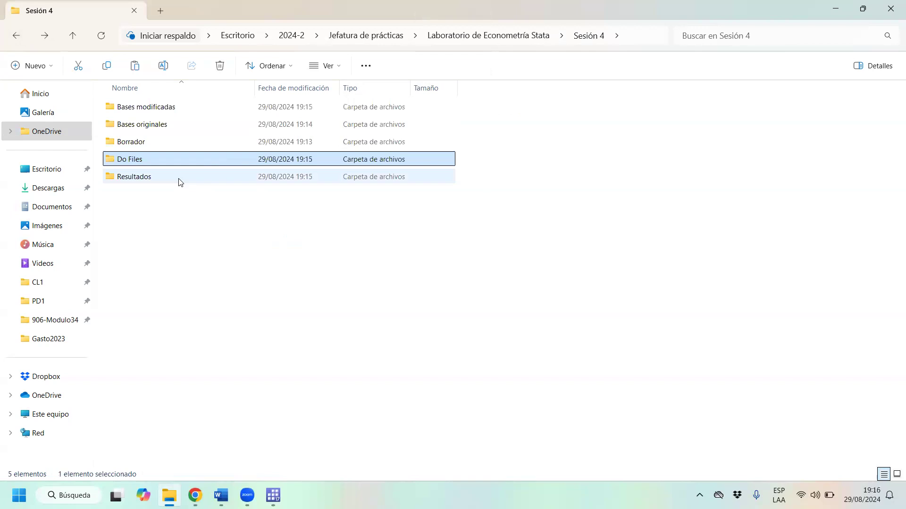
{"action": "double_click", "coordinate": [156, 143]}
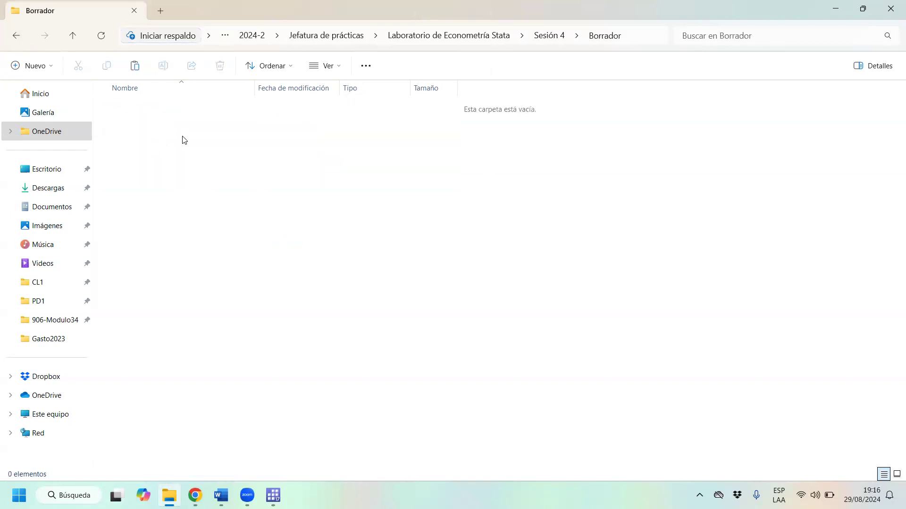
{"action": "left_click", "coordinate": [15, 38]}
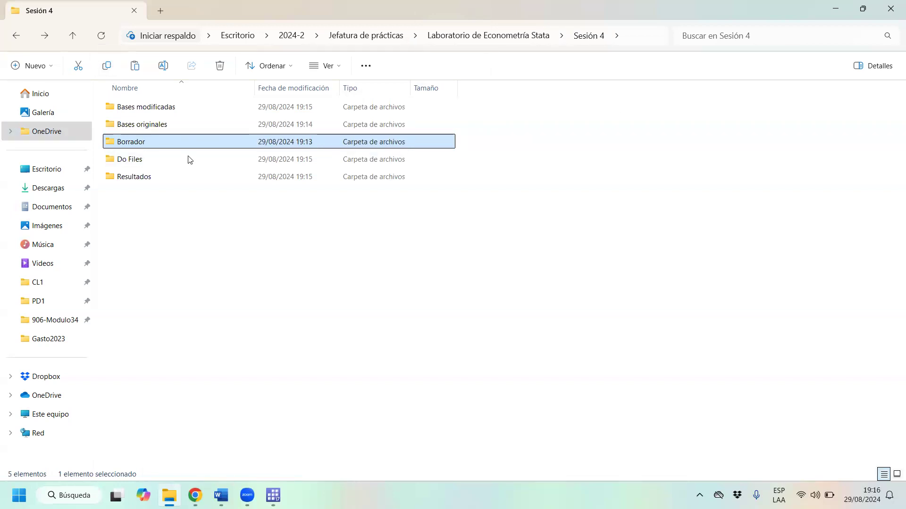
{"action": "left_click", "coordinate": [142, 105]}
{"action": "right_click", "coordinate": [140, 127]}
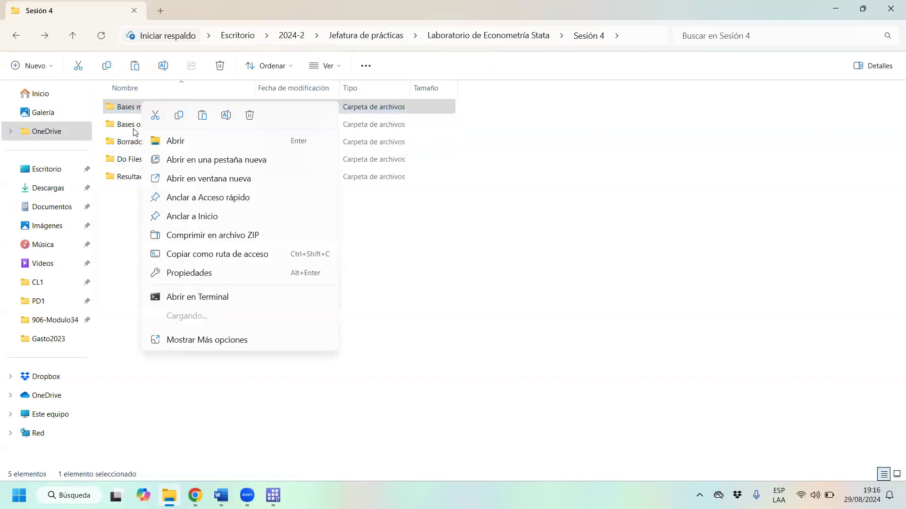
{"action": "left_click", "coordinate": [126, 133]}
{"action": "right_click", "coordinate": [128, 131]}
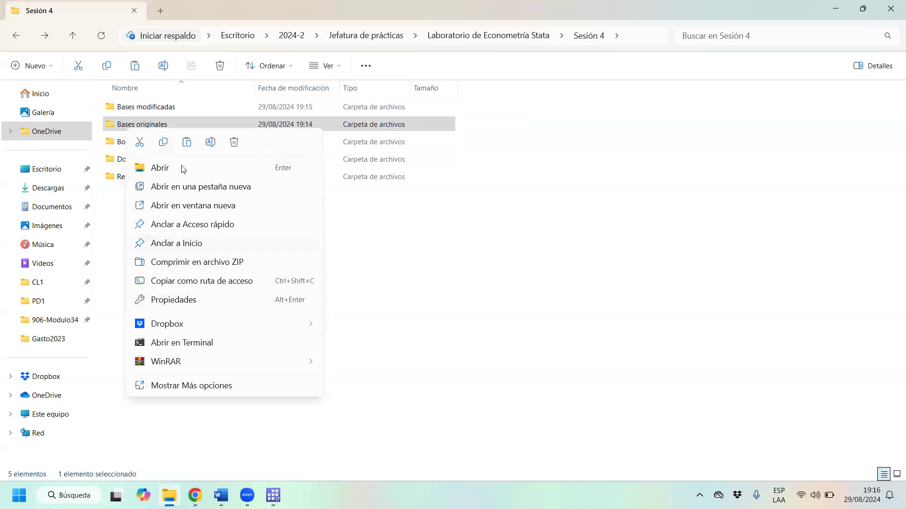
{"action": "left_click", "coordinate": [477, 174]}
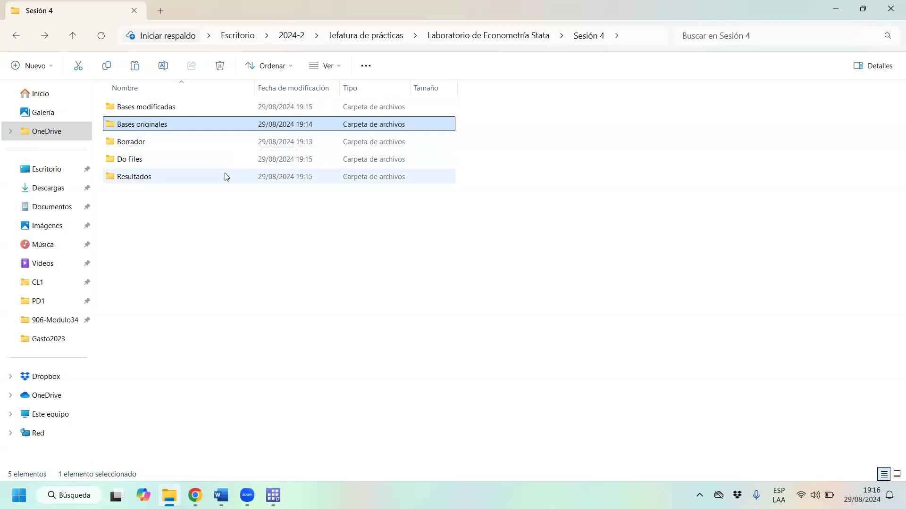
{"action": "mouse_move", "coordinate": [221, 178]}
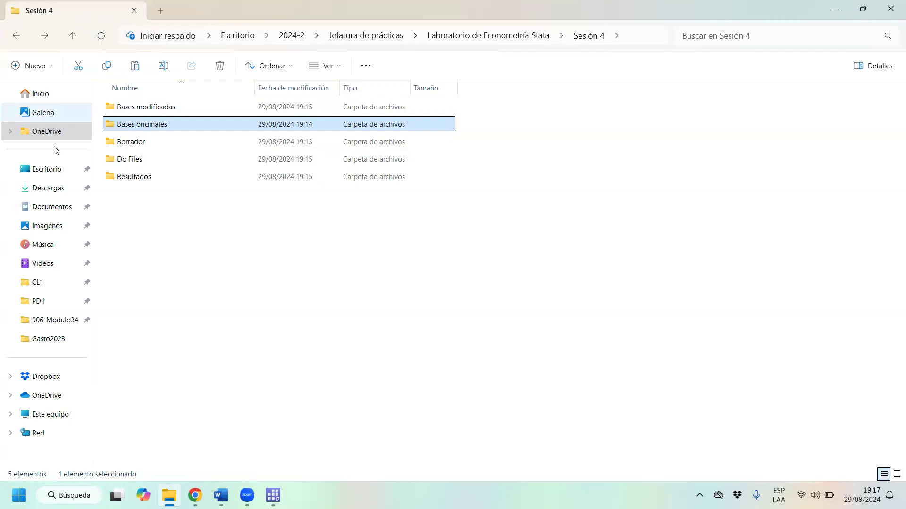
{"action": "double_click", "coordinate": [162, 125]}
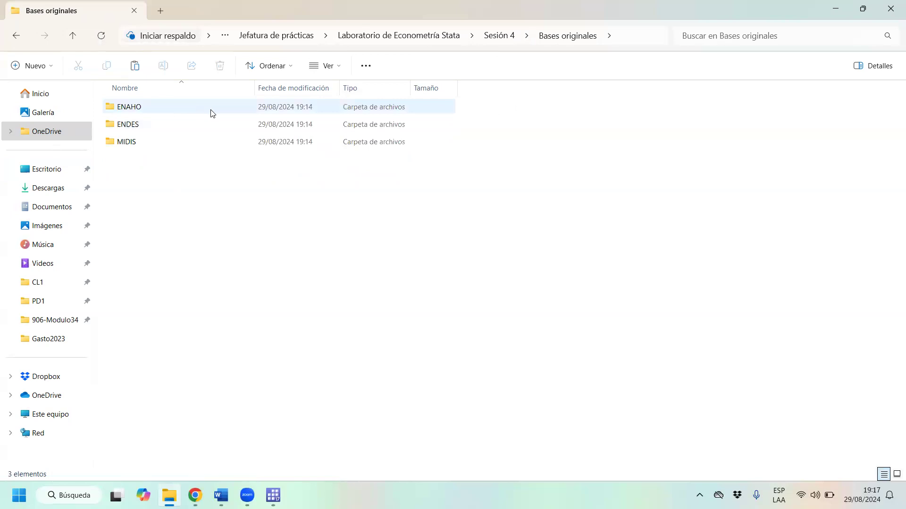
{"action": "mouse_move", "coordinate": [211, 112]}
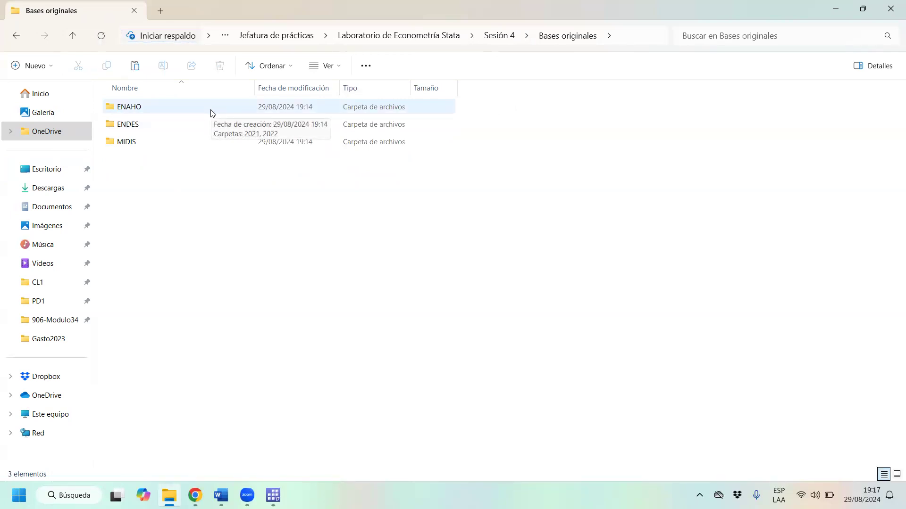
{"action": "left_click", "coordinate": [13, 44]}
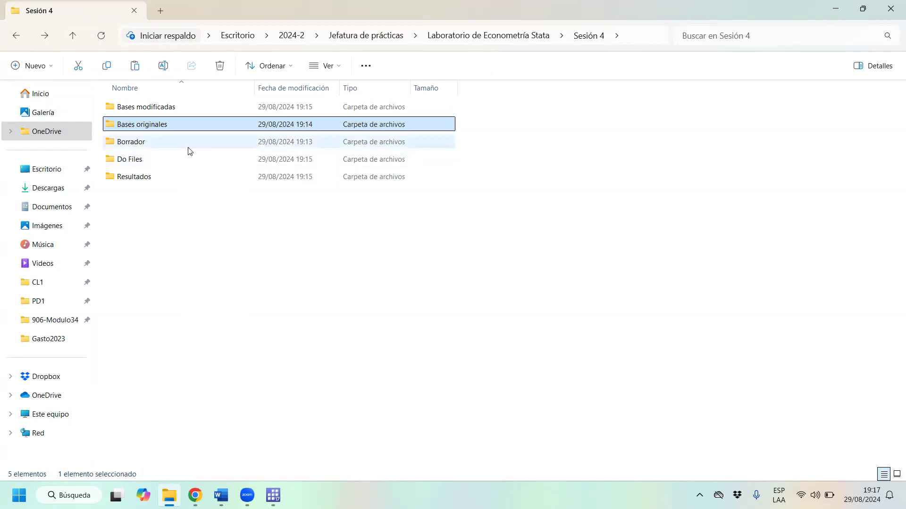
{"action": "mouse_move", "coordinate": [190, 151]}
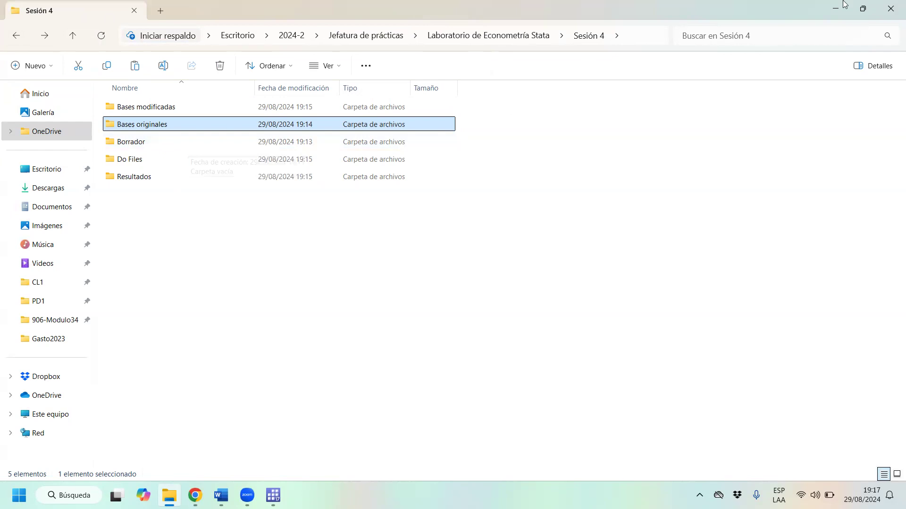
- Switch to the Stata Do-file Editor and start a global command on a new line below the cd command
{"action": "left_click", "coordinate": [892, 5]}
{"action": "left_click", "coordinate": [661, 118]}
{"action": "key", "text": "Return"}
{"action": "type", "text": "globa"}
{"action": "key", "text": "BackSpace"}
{"action": "key", "text": "BackSpace"}
{"action": "type", "text": "bal"}
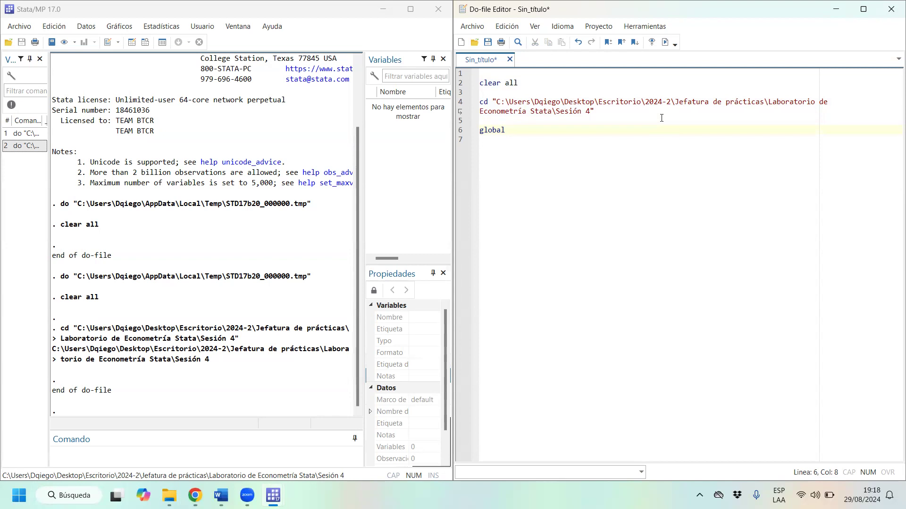
- Copy the Sesión 4 folder path from the cd command and paste it in quotation marks after global
{"action": "mouse_move", "coordinate": [591, 101]}
{"action": "left_mouse_down"}
{"action": "mouse_move", "coordinate": [531, 101]}
{"action": "mouse_move", "coordinate": [585, 101]}
{"action": "mouse_move", "coordinate": [590, 113]}
{"action": "left_mouse_up"}
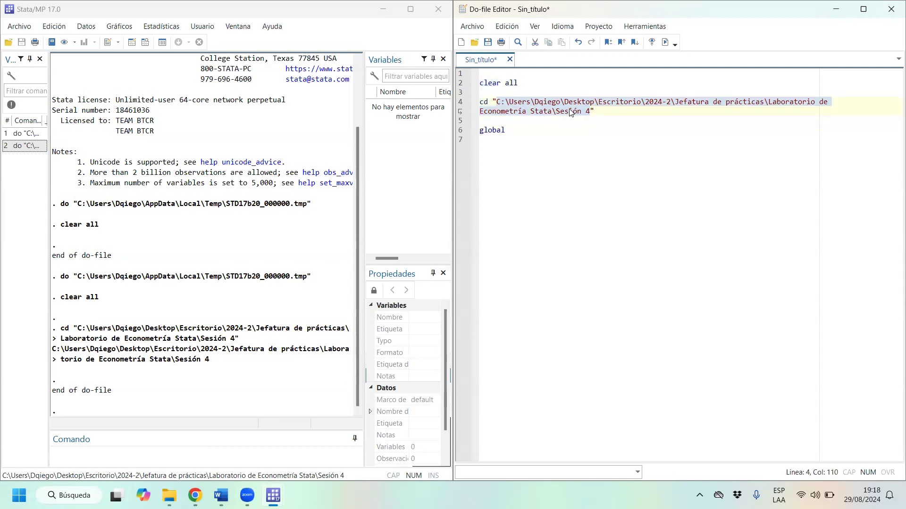
{"action": "right_click", "coordinate": [570, 109]}
{"action": "left_click", "coordinate": [620, 161]}
{"action": "left_click", "coordinate": [620, 131]}
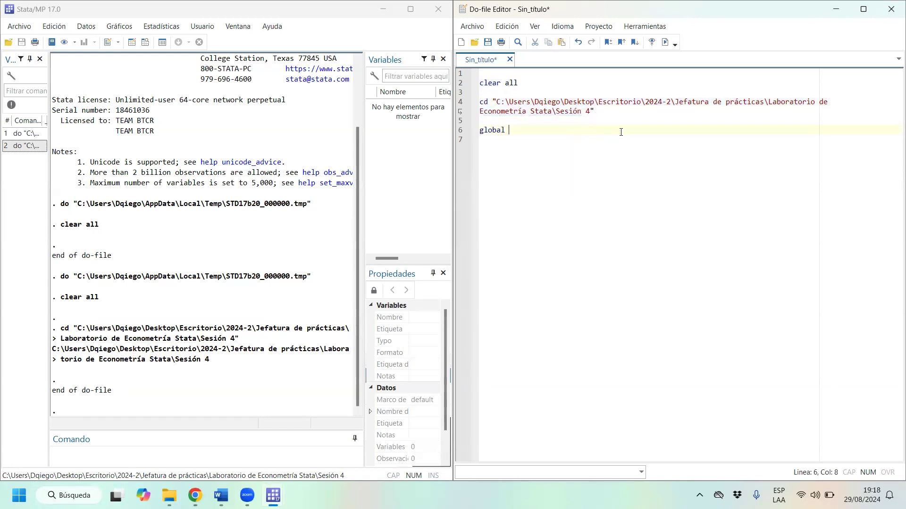
{"action": "type", "text": "\""}
{"action": "key", "text": "ctrl+v"}
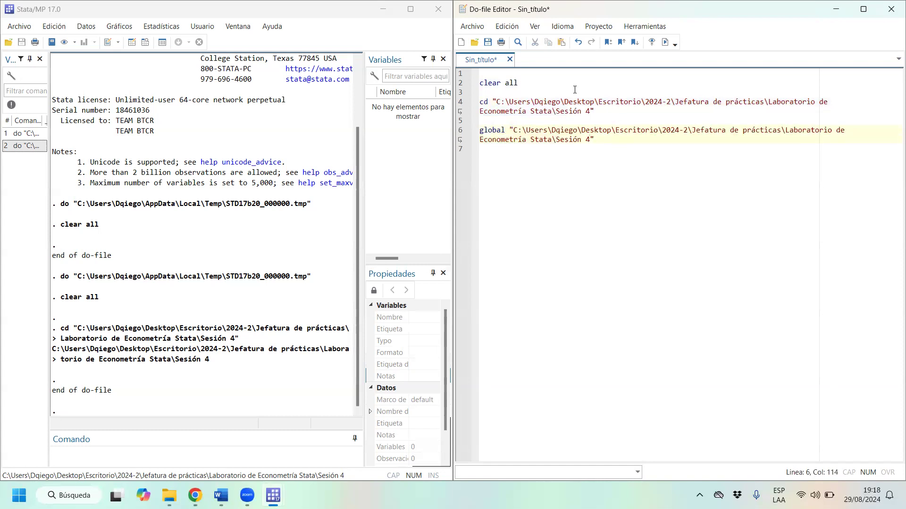
- Name the global macro directorio by inserting the name before its quoted path
{"action": "left_click", "coordinate": [511, 129]}
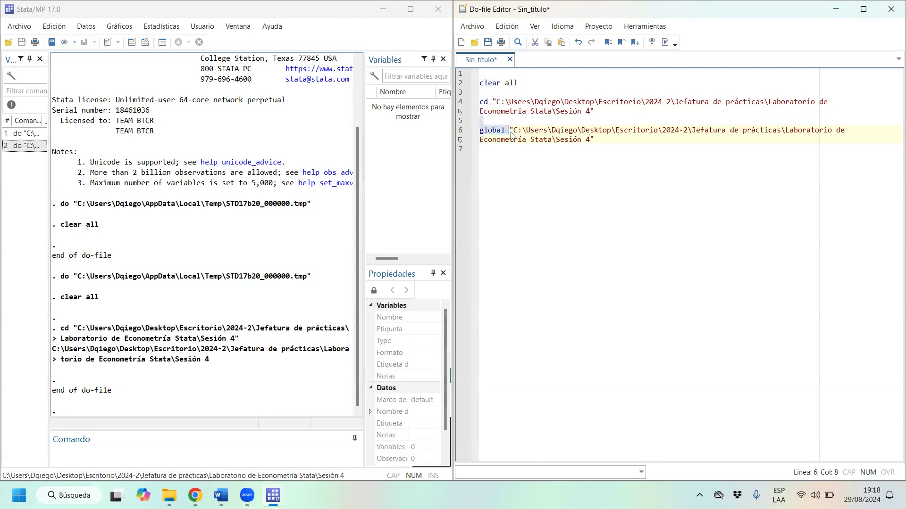
{"action": "type", "text": "directorio"}
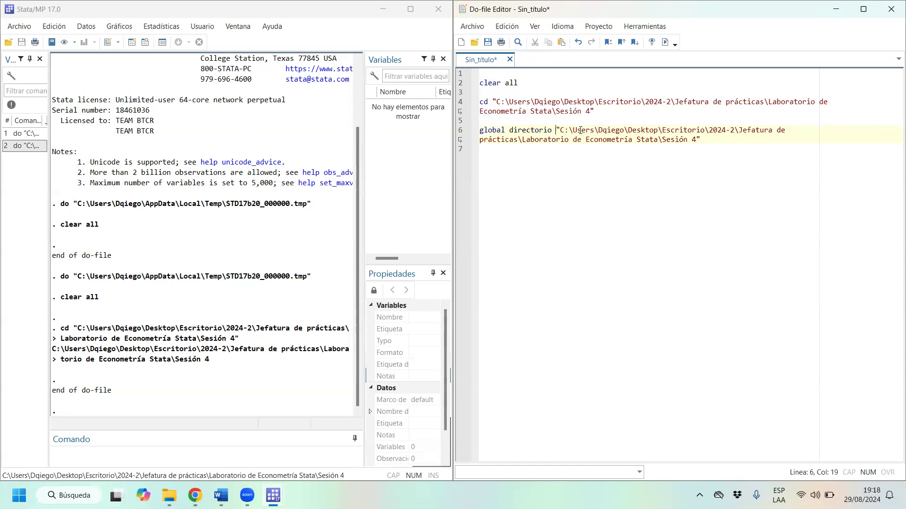
{"action": "left_click_drag", "start_coordinate": [707, 137], "coordinate": [556, 131]}
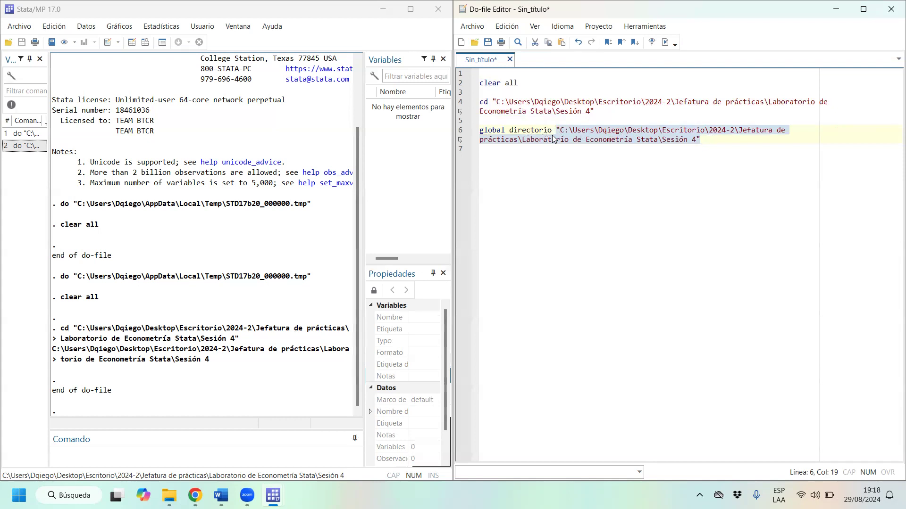
{"action": "left_click", "coordinate": [785, 143]}
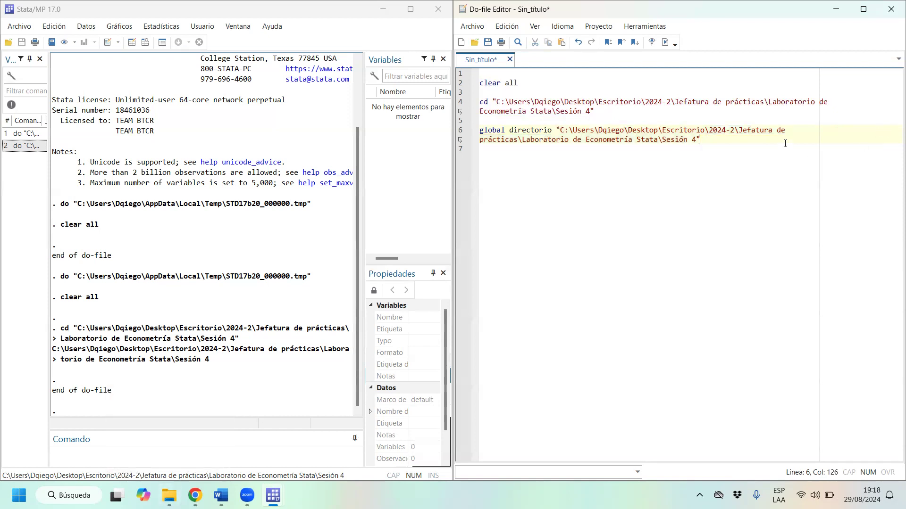
- Add blank lines below the directorio macro and show the Sesión 4 folder window side by side with the Do-file Editor
{"action": "key", "text": "Return"}
{"action": "key", "text": "Return"}
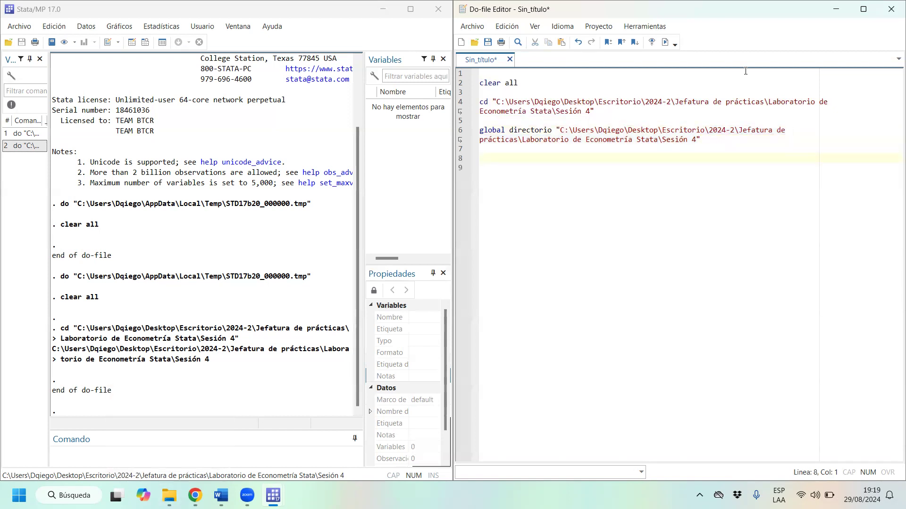
{"action": "left_click", "coordinate": [169, 495]}
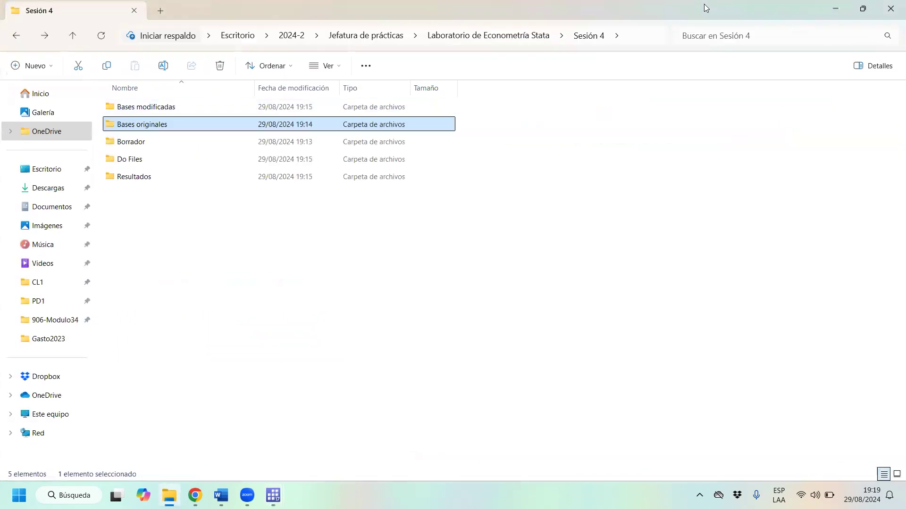
{"action": "key", "text": "super+Left"}
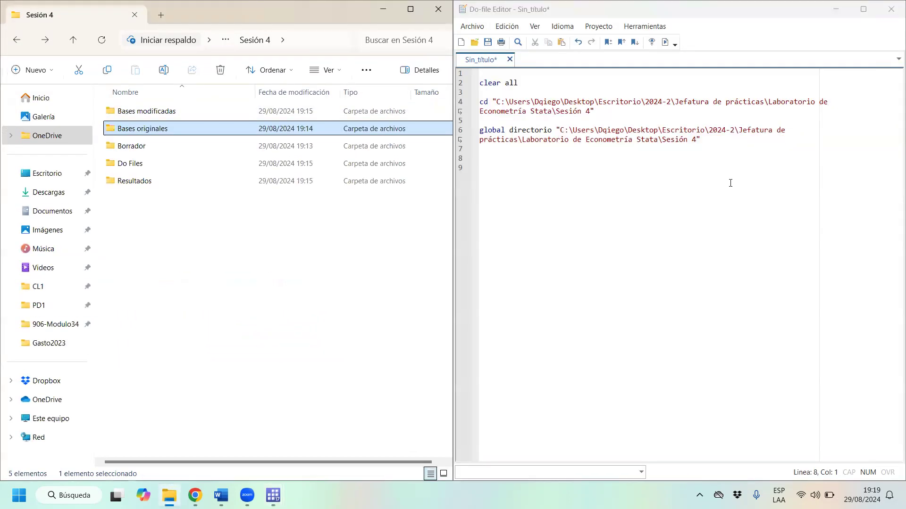
- Start a global macro named originales with empty quotation marks two lines below the directorio macro
{"action": "left_click", "coordinate": [745, 149]}
{"action": "left_click", "coordinate": [778, 140]}
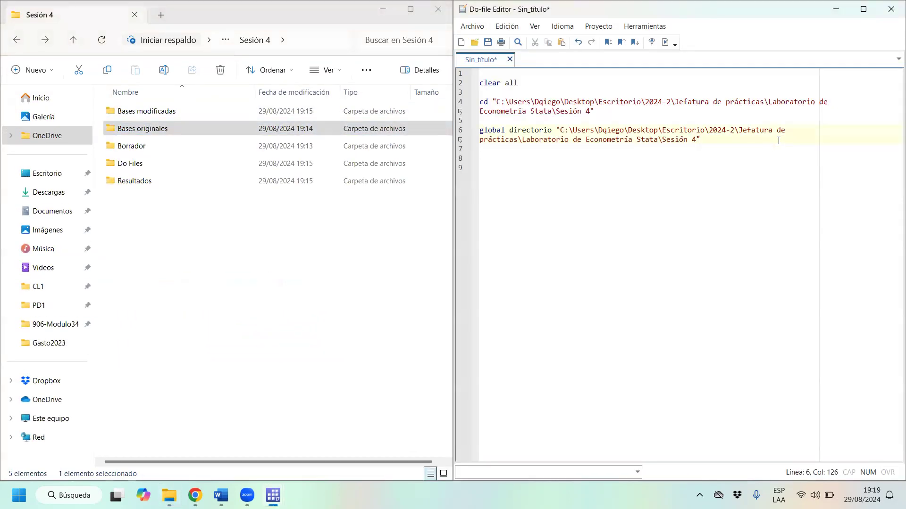
{"action": "key", "text": "Return"}
{"action": "key", "text": "Return"}
{"action": "type", "text": "global"}
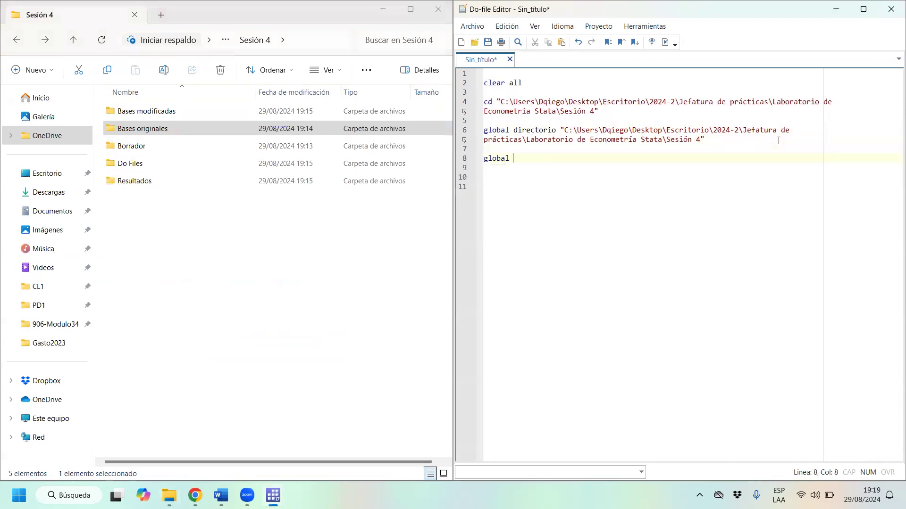
{"action": "type", "text": " originales \""}
- Copy the path of the Bases originales folder and paste it between the quotation marks of global originales
{"action": "double_click", "coordinate": [226, 129]}
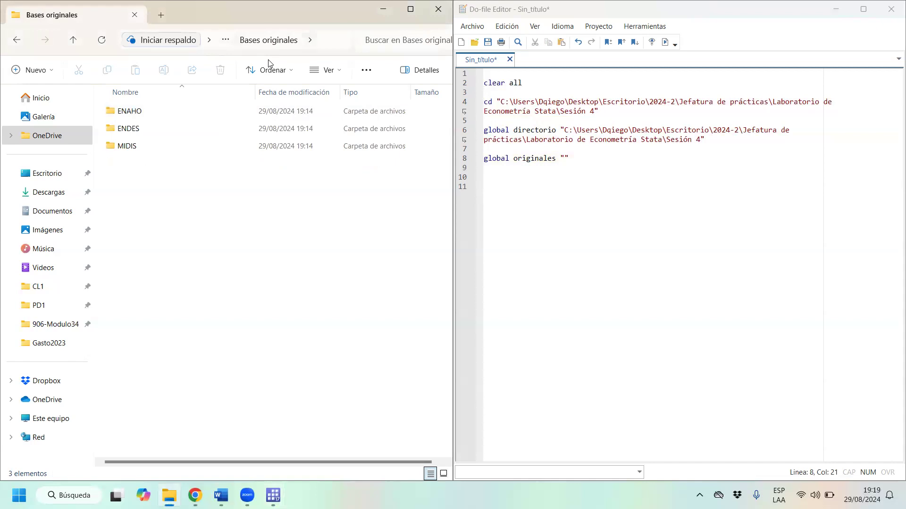
{"action": "left_click", "coordinate": [335, 40]}
{"action": "key", "text": "ctrl+c"}
{"action": "left_click", "coordinate": [565, 158]}
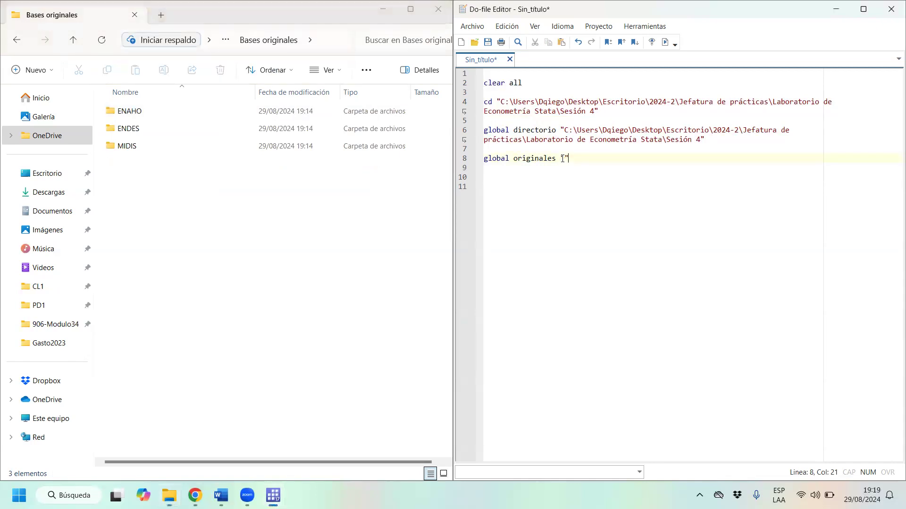
{"action": "key", "text": "ctrl+v"}
- Return to the Sesión 4 folder and write global modificadas with empty quotation marks below the originales macro
{"action": "left_click", "coordinate": [802, 168]}
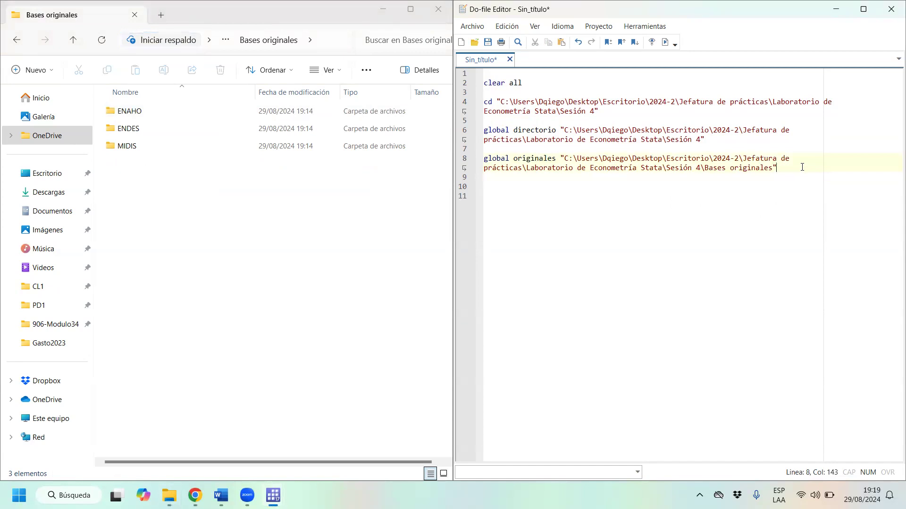
{"action": "key", "text": "Return"}
{"action": "key", "text": "Return"}
{"action": "type", "text": "global"}
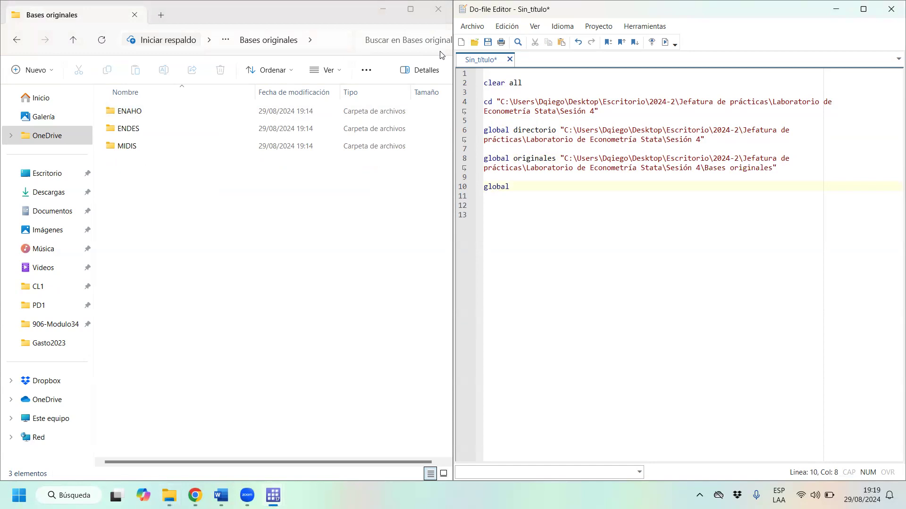
{"action": "left_click", "coordinate": [16, 39]}
{"action": "left_click", "coordinate": [546, 187]}
{"action": "type", "text": "modifica"}
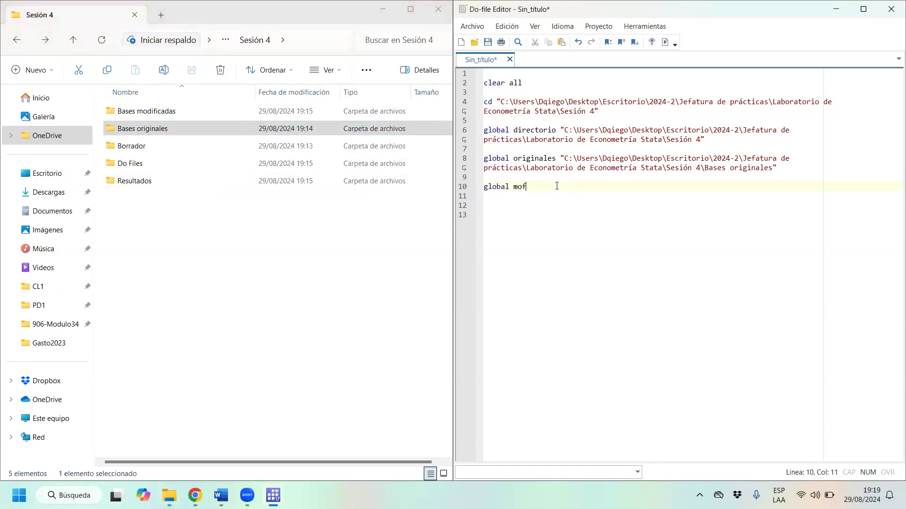
{"action": "type", "text": "das \"\""}
- Copy the Sesión 4 folder path into global modificadas and close its quotation marks
{"action": "left_click", "coordinate": [312, 40]}
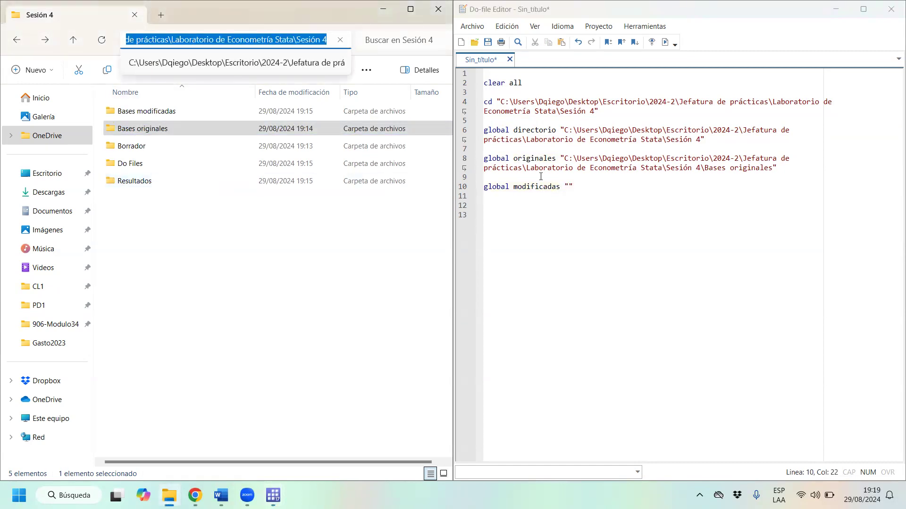
{"action": "left_click", "coordinate": [571, 189]}
{"action": "key", "text": "ctrl+v"}
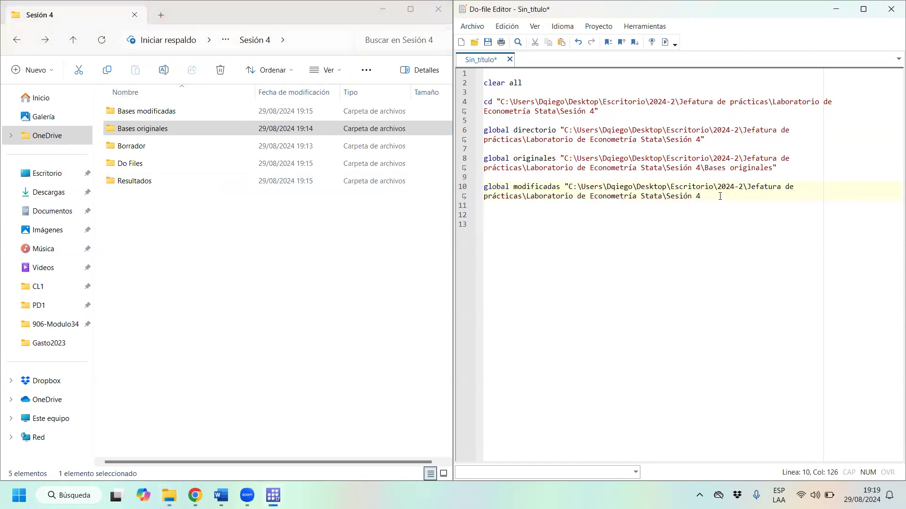
{"action": "type", "text": "\""}
{"action": "key", "text": "Return"}
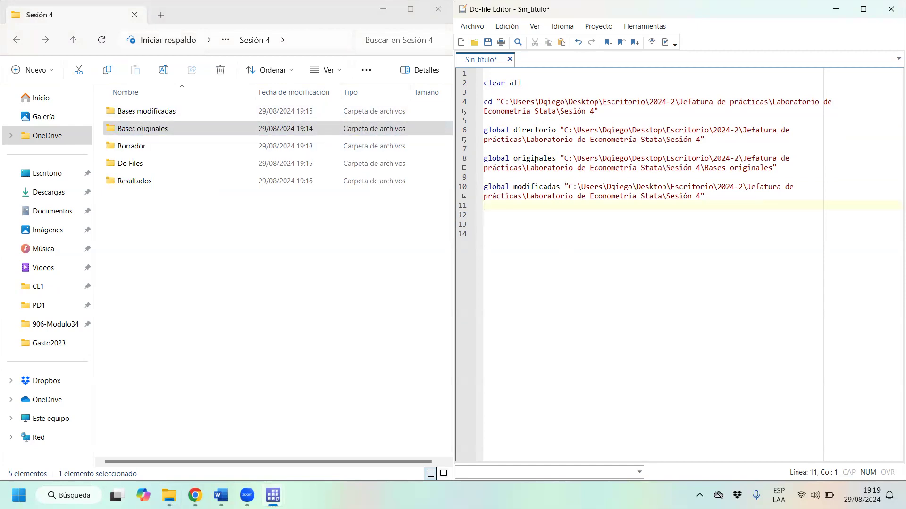
- Write the command use "$originales/base1.dta" below the modificadas macro
{"action": "left_click_drag", "start_coordinate": [777, 169], "coordinate": [474, 160]}
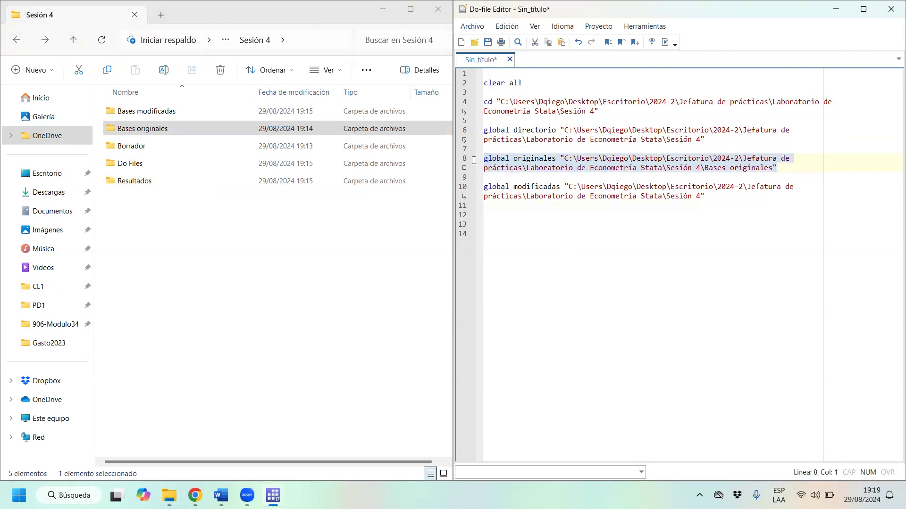
{"action": "left_click", "coordinate": [721, 196]}
{"action": "key", "text": "Return"}
{"action": "key", "text": "Return"}
{"action": "type", "text": "us"}
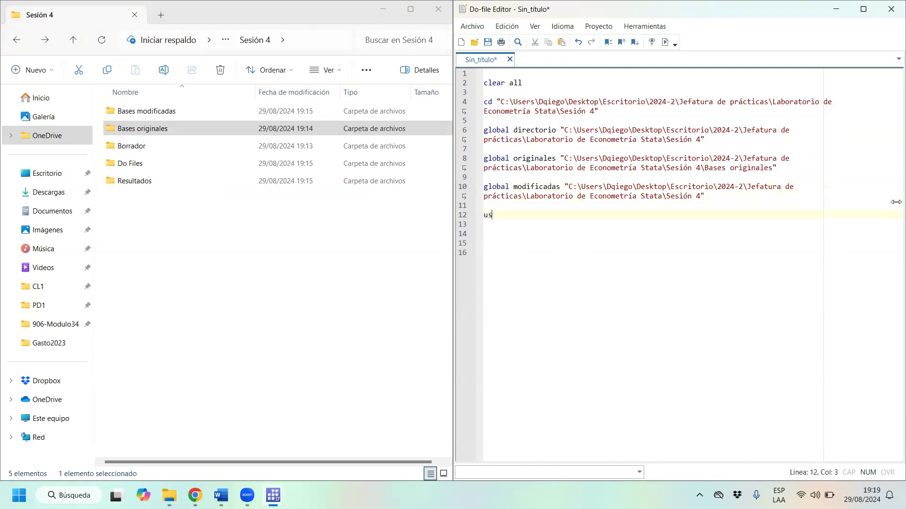
{"action": "type", "text": "e \"$originales/base1.dta"}
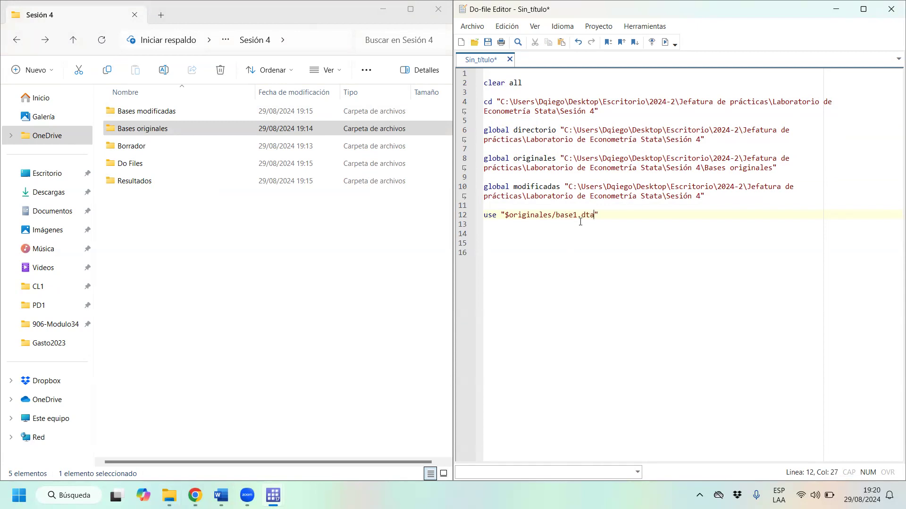
{"action": "key", "text": "Right"}
{"action": "left_click_drag", "start_coordinate": [551, 214], "coordinate": [733, 219]}
- Insert another use command above the $originales one and paste the full Bases originales path from the originales macro into its quotation marks
{"action": "left_click", "coordinate": [735, 199]}
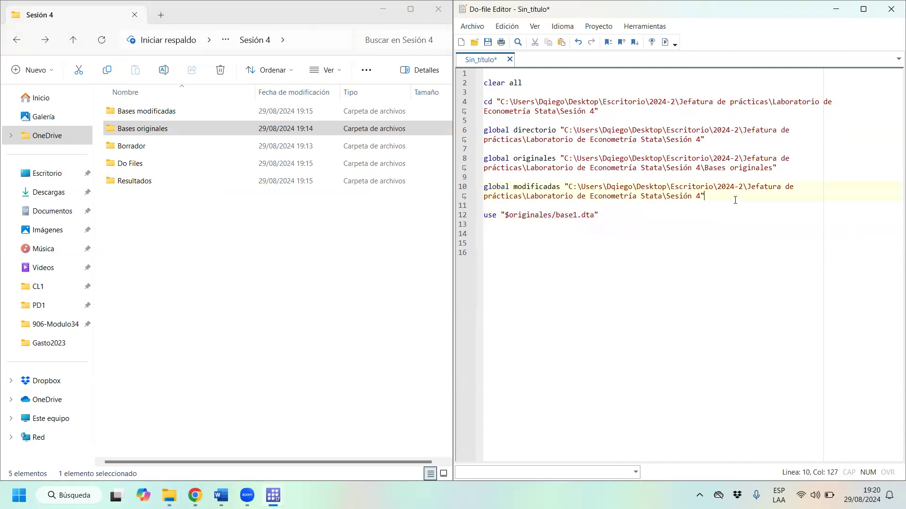
{"action": "key", "text": "Return"}
{"action": "key", "text": "Return"}
{"action": "type", "text": "use "}
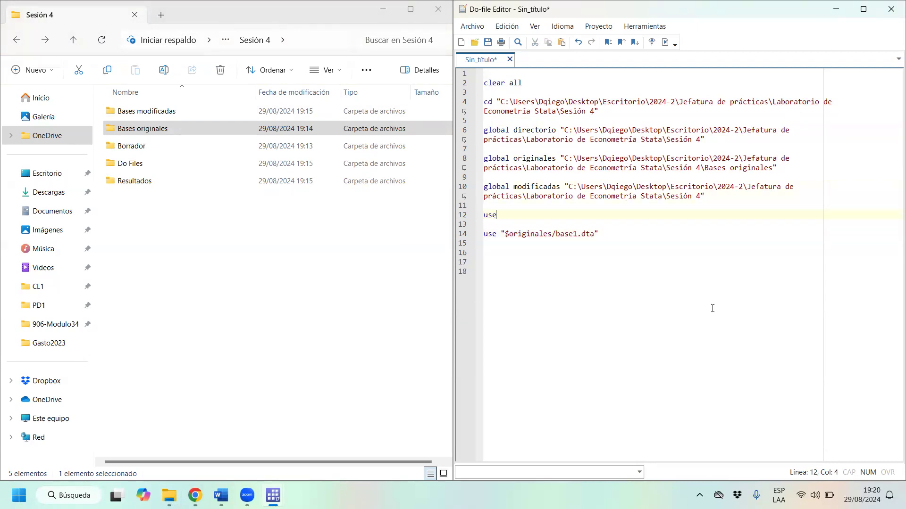
{"action": "type", "text": "\"\""}
{"action": "left_click_drag", "start_coordinate": [564, 158], "coordinate": [773, 169]}
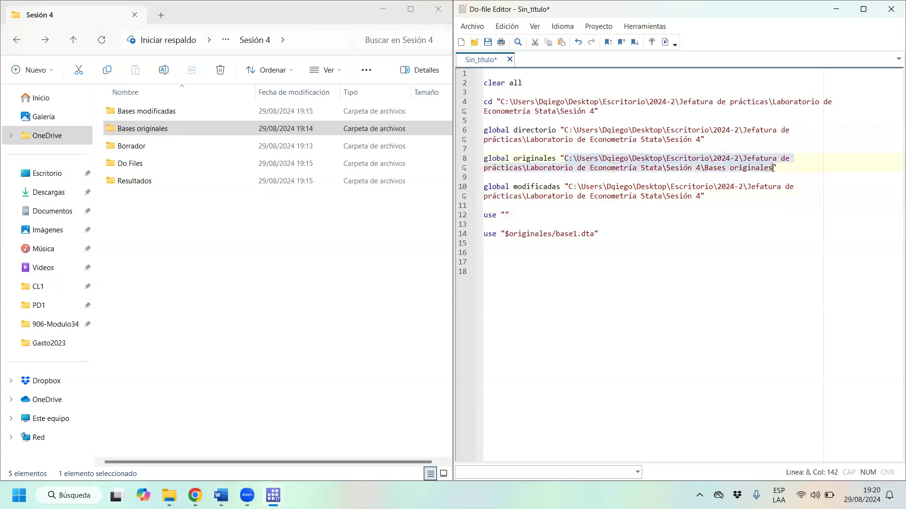
{"action": "key", "text": "ctrl+c"}
{"action": "left_click", "coordinate": [505, 215]}
{"action": "key", "text": "ctrl+v"}
- Complete the full path in the first use command with /base1.dta, keeping a single slash
{"action": "left_click_drag", "start_coordinate": [552, 242], "coordinate": [594, 243]}
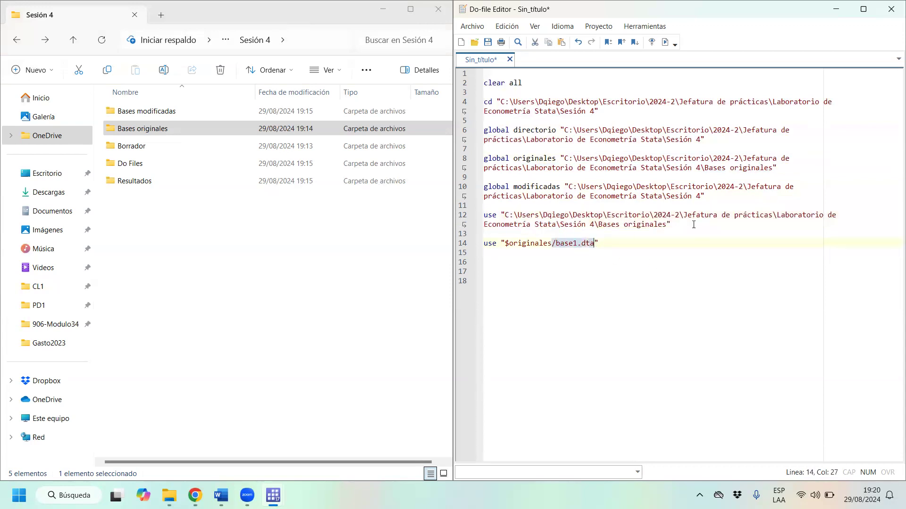
{"action": "left_click", "coordinate": [665, 224]}
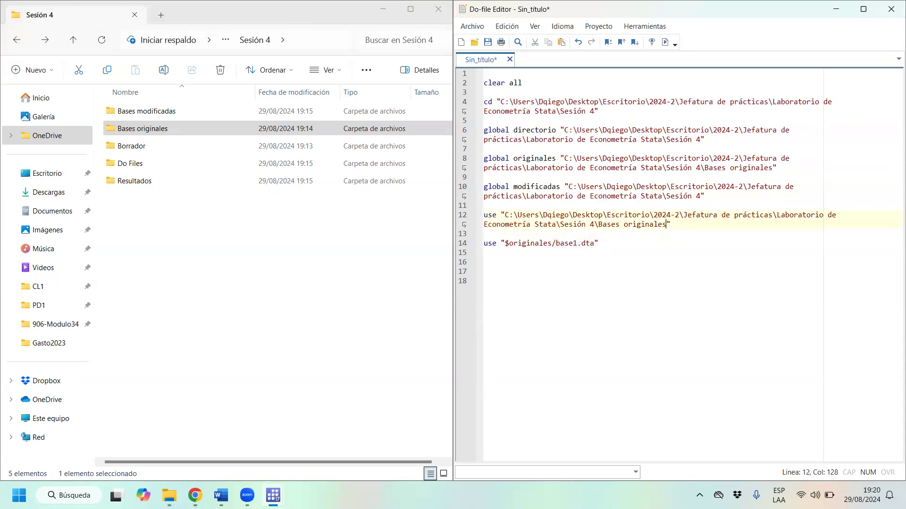
{"action": "type", "text": "/"}
{"action": "key", "text": "ctrl+v"}
{"action": "left_click", "coordinate": [671, 224]}
{"action": "key", "text": "BackSpace"}
- Compare the full-path use command with the $originales version and the path stored in the originales macro
{"action": "left_click_drag", "start_coordinate": [750, 227], "coordinate": [460, 216]}
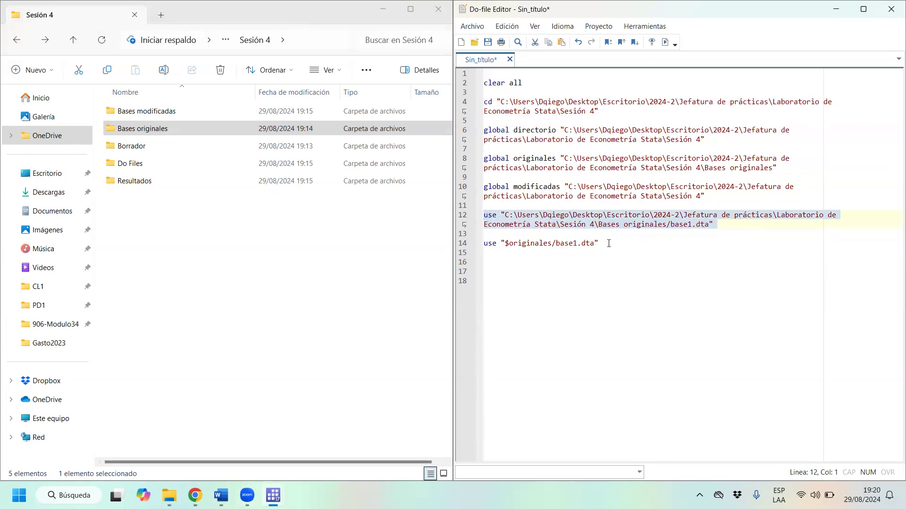
{"action": "left_click_drag", "start_coordinate": [608, 244], "coordinate": [466, 245]}
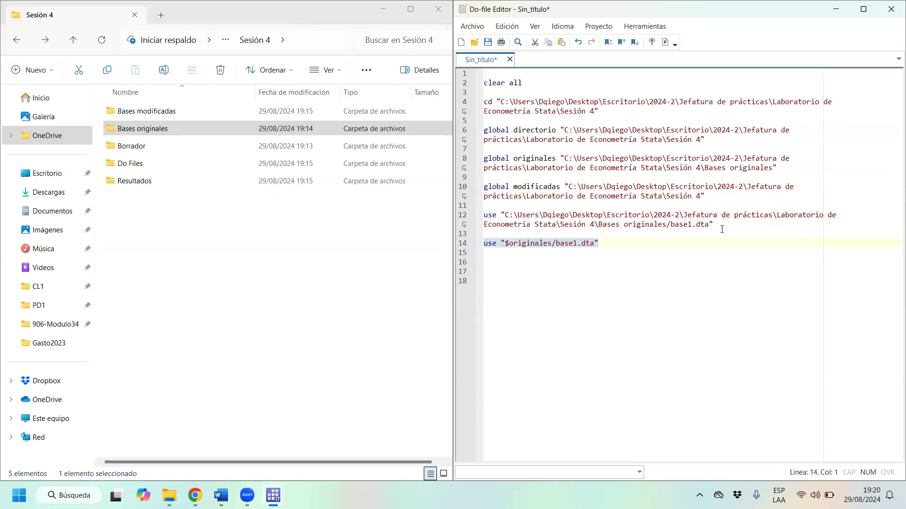
{"action": "left_click", "coordinate": [547, 243]}
{"action": "left_click_drag", "start_coordinate": [670, 225], "coordinate": [505, 213]}
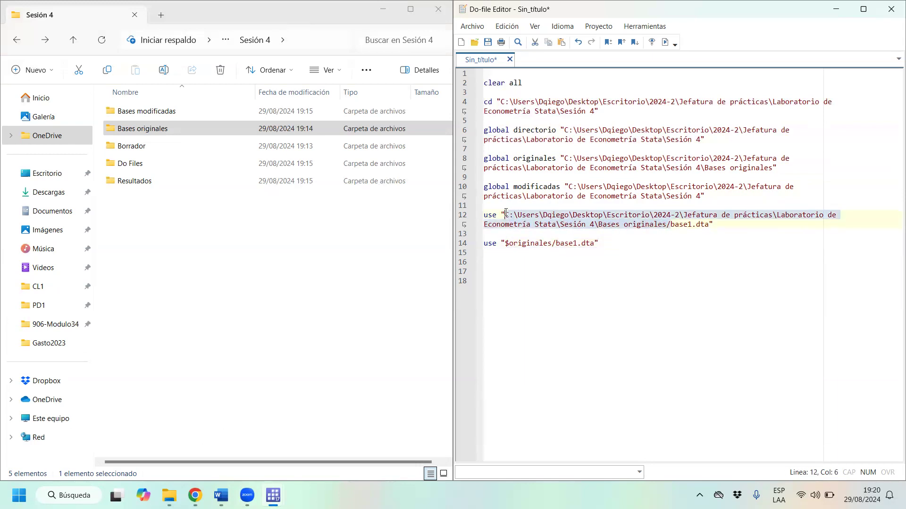
{"action": "left_click_drag", "start_coordinate": [504, 243], "coordinate": [553, 242]}
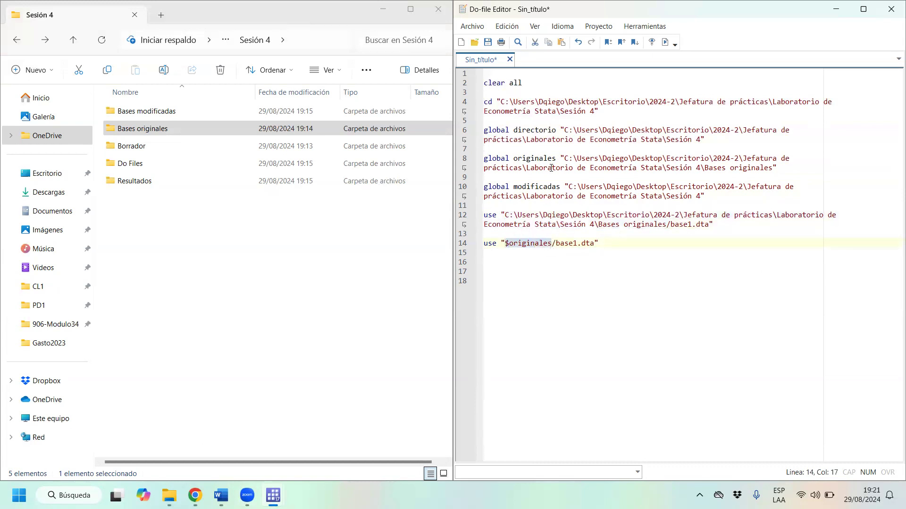
{"action": "left_click_drag", "start_coordinate": [560, 159], "coordinate": [772, 170]}
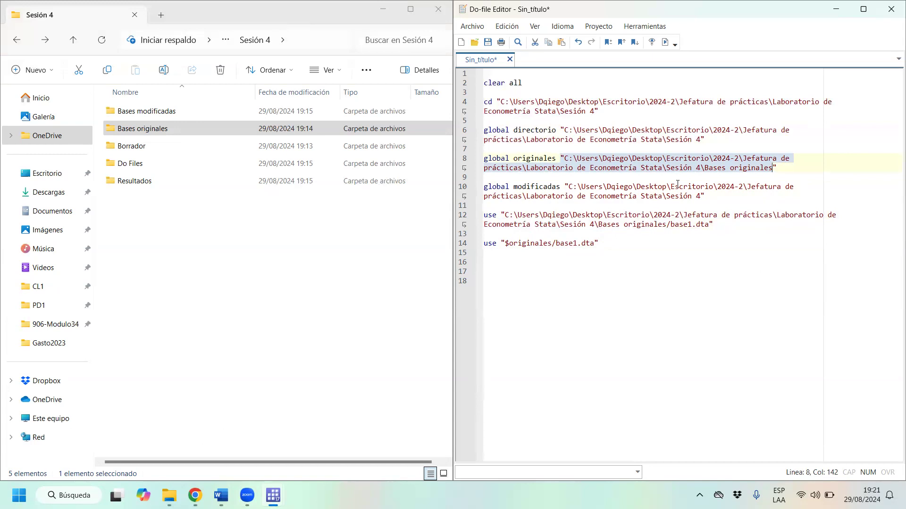
- Write a save command below the use commands and paste the macro name modificadas between its quotation marks
{"action": "left_click", "coordinate": [610, 243]}
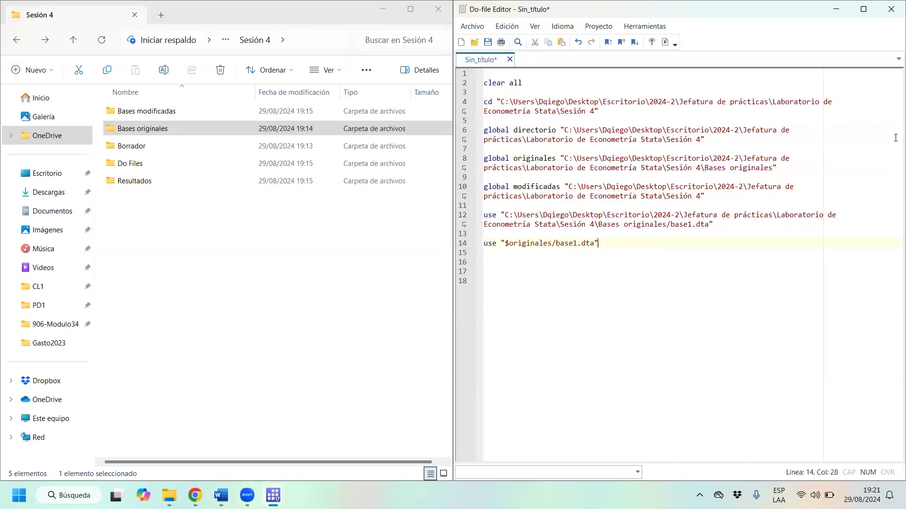
{"action": "key", "text": "Return"}
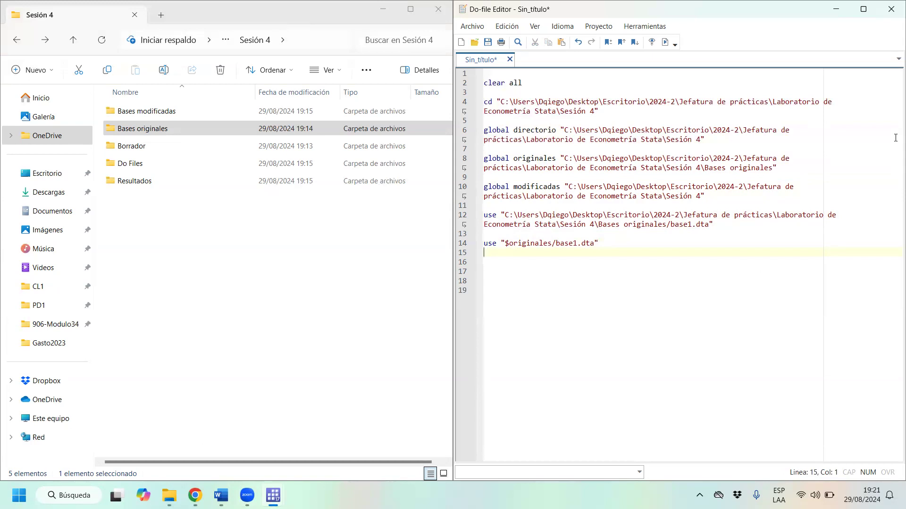
{"action": "key", "text": "Return"}
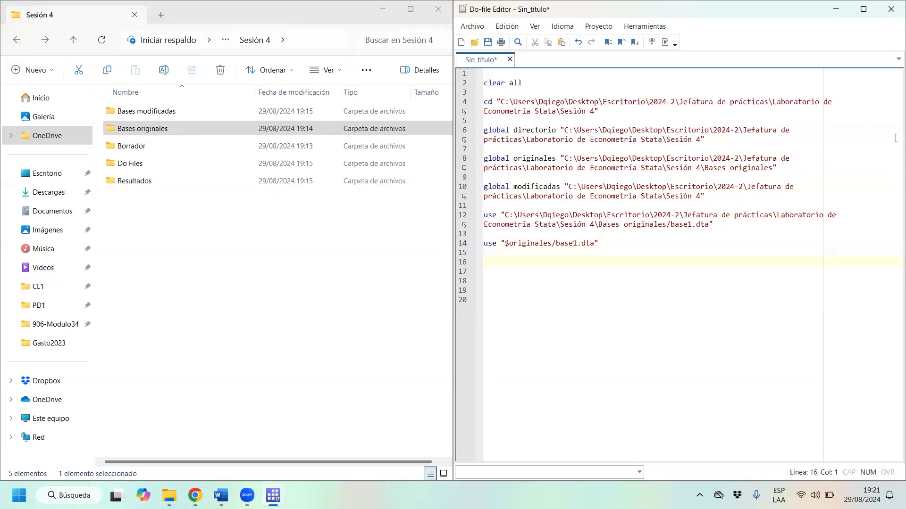
{"action": "type", "text": "save \"\""}
{"action": "left_click_drag", "start_coordinate": [560, 187], "coordinate": [513, 188]}
{"action": "key", "text": "ctrl+c"}
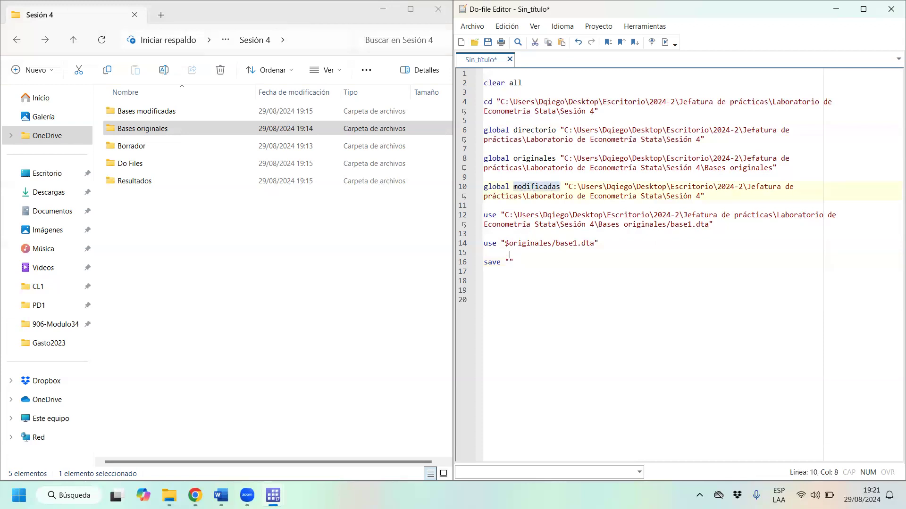
{"action": "left_click", "coordinate": [508, 261]}
{"action": "key", "text": "ctrl+v"}
- Turn the quoted name in the save command into the file path "$modificadas/base_mod.dta"
{"action": "key", "text": "Down"}
{"action": "key", "text": "Down"}
{"action": "key", "text": "Down"}
{"action": "key", "text": "Up"}
{"action": "key", "text": "Up"}
{"action": "key", "text": "Up"}
{"action": "key", "text": "Left"}
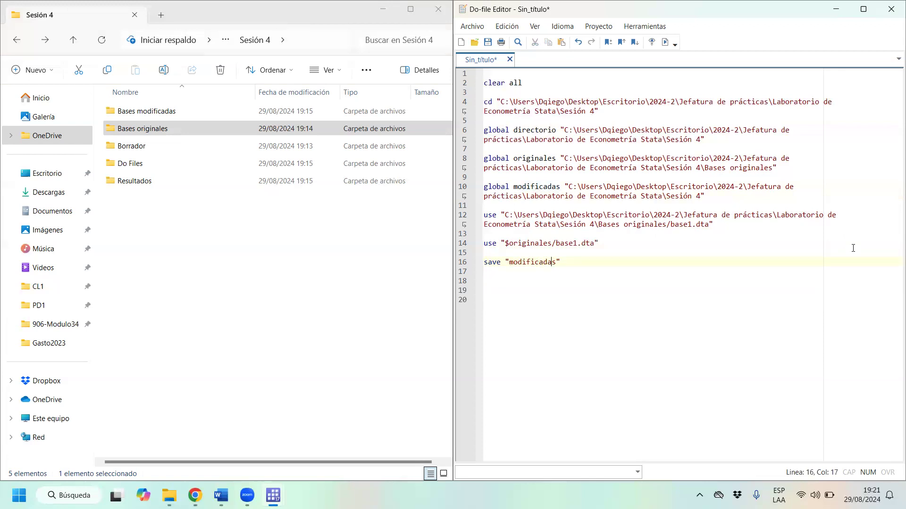
{"action": "key", "text": "Left"}
{"action": "key", "text": "Left"}
{"action": "key", "text": "Left"}
{"action": "key", "text": "Left"}
{"action": "key", "text": "Left"}
{"action": "type", "text": "$"}
{"action": "key", "text": "Right"}
{"action": "key", "text": "Right"}
{"action": "key", "text": "Right"}
{"action": "type", "text": "/base"}
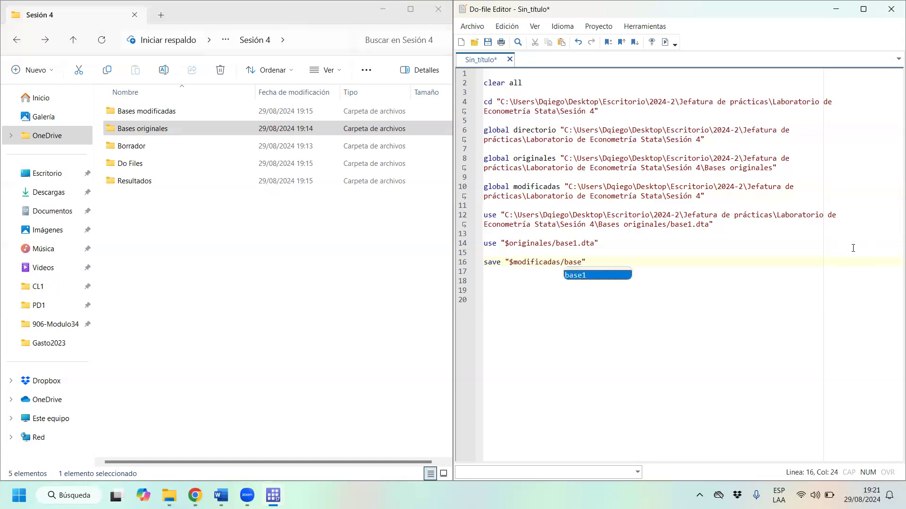
{"action": "type", "text": "_mod.dta"}
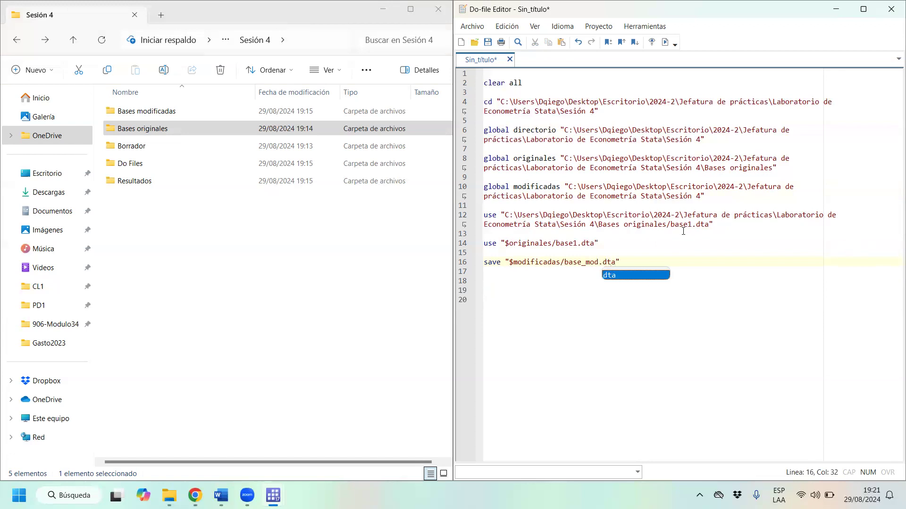
{"action": "key", "text": "Escape"}
- Begin an export command below the save line by writing export $
{"action": "left_click", "coordinate": [886, 258]}
{"action": "key", "text": "Return"}
{"action": "key", "text": "Return"}
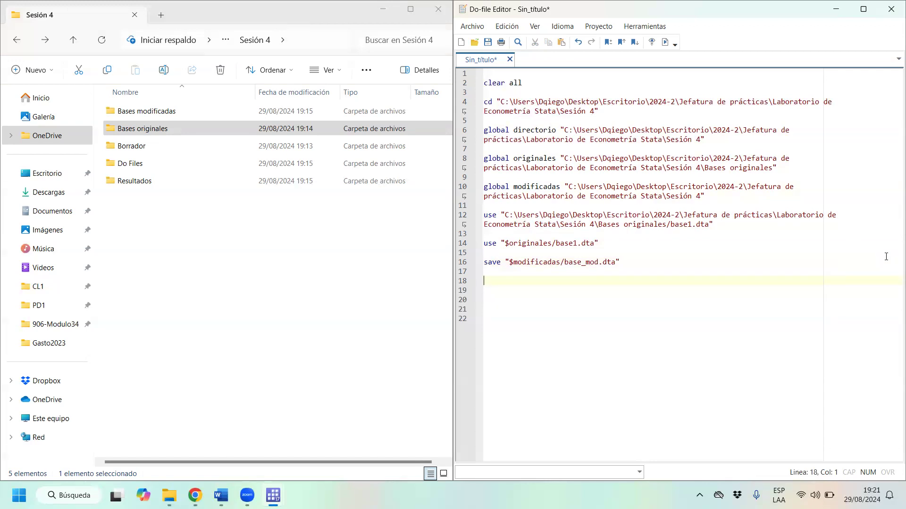
{"action": "type", "text": "export $"}
- Add a line defining a global macro named resultados with empty quotation marks below the modificadas definition
{"action": "left_click_drag", "start_coordinate": [711, 189], "coordinate": [473, 194]}
{"action": "left_click", "coordinate": [805, 196]}
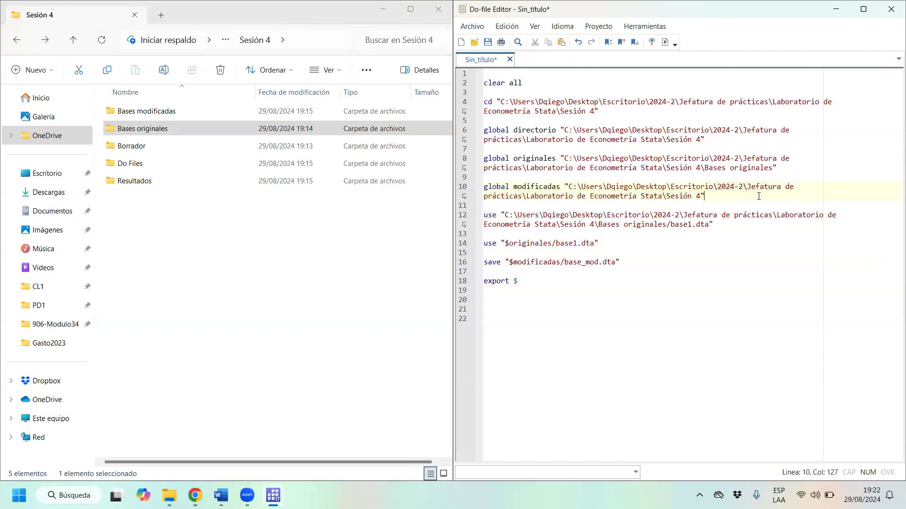
{"action": "key", "text": "Return"}
{"action": "type", "text": "g"}
{"action": "key", "text": "BackSpace"}
{"action": "key", "text": "Return"}
{"action": "type", "text": "globarñ"}
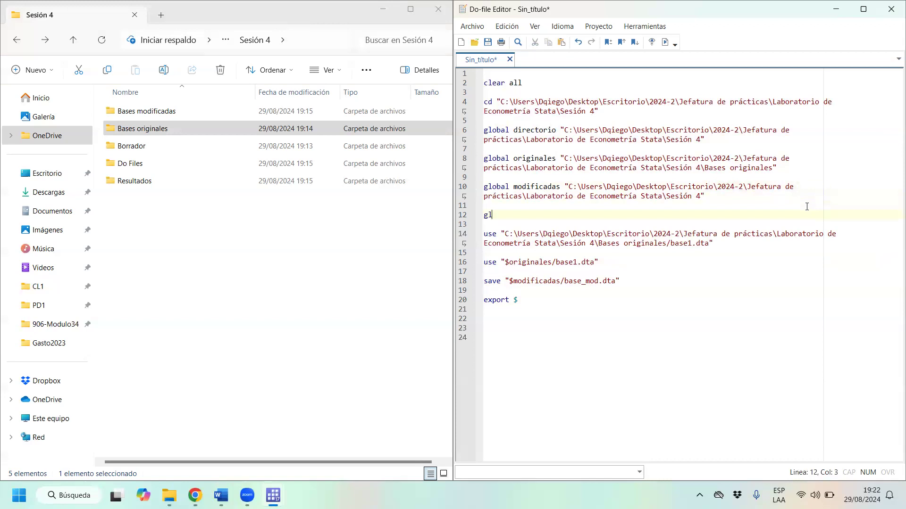
{"action": "key", "text": "BackSpace"}
{"action": "key", "text": "BackSpace"}
{"action": "type", "text": "l resultados"}
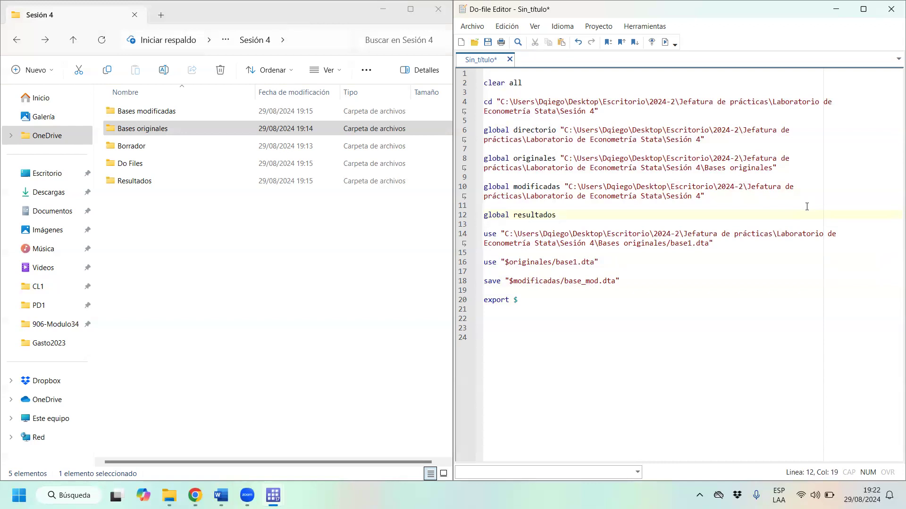
{"action": "type", "text": " \"\""}
- Copy the path of the Resultados folder and paste it between the quotation marks of the resultados macro
{"action": "double_click", "coordinate": [162, 180]}
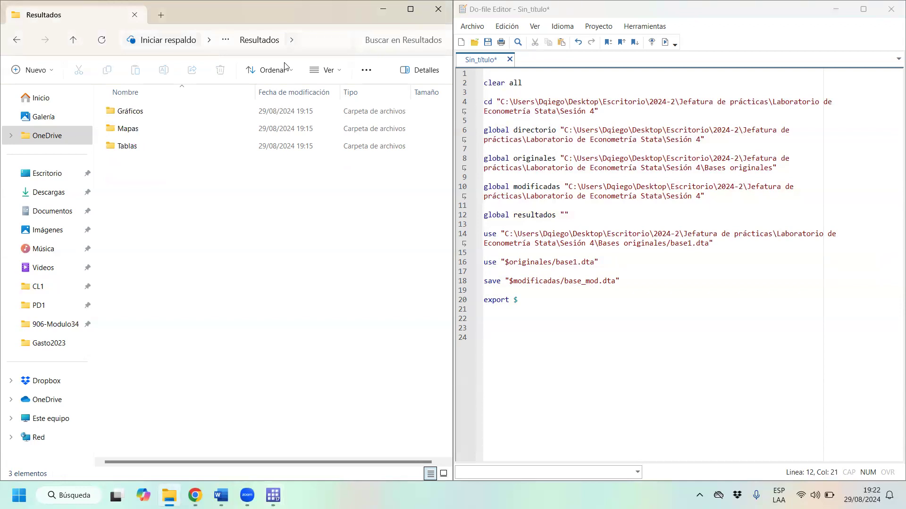
{"action": "key", "text": "ctrl+l"}
{"action": "key", "text": "ctrl+c"}
{"action": "left_click", "coordinate": [565, 214]}
{"action": "key", "text": "ctrl+v"}
- Complete the export command with the quoted path "$resultados/tabla"
{"action": "left_click", "coordinate": [541, 308]}
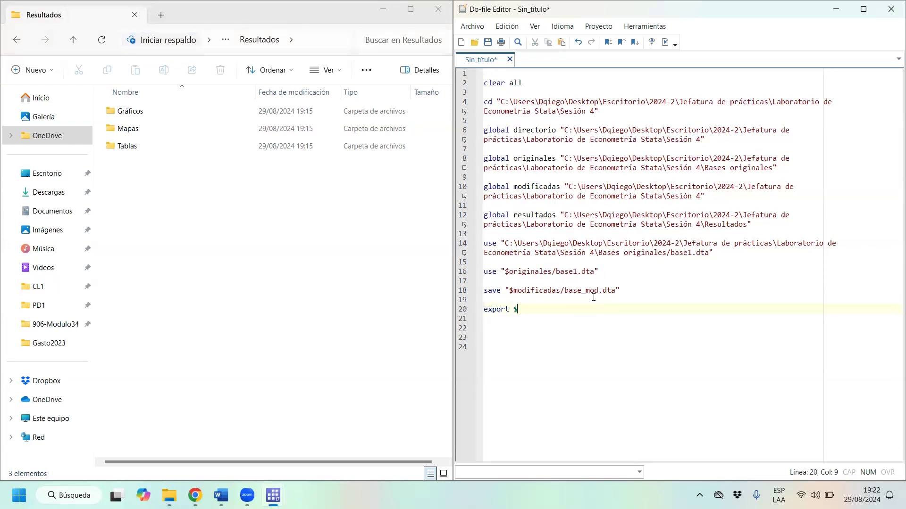
{"action": "type", "text": "resultadp"}
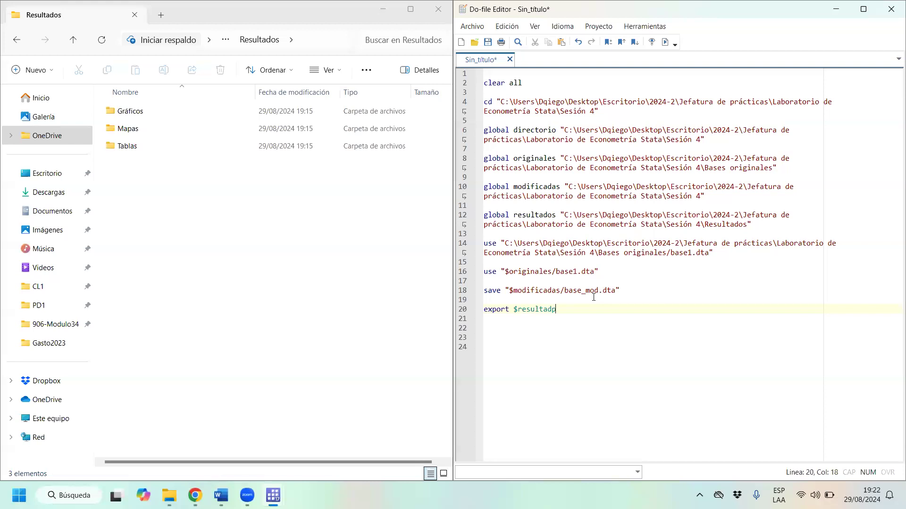
{"action": "key", "text": "BackSpace"}
{"action": "type", "text": "os/tabla"}
{"action": "left_click", "coordinate": [513, 309]}
{"action": "type", "text": "\""}
{"action": "key", "text": "Right"}
{"action": "type", "text": "#"}
{"action": "key", "text": "BackSpace"}
{"action": "type", "text": "\""}
- Compare the block of four global macro definitions with the cd command above it
{"action": "double_click", "coordinate": [488, 130]}
{"action": "left_click_drag", "start_coordinate": [550, 134], "coordinate": [739, 225]}
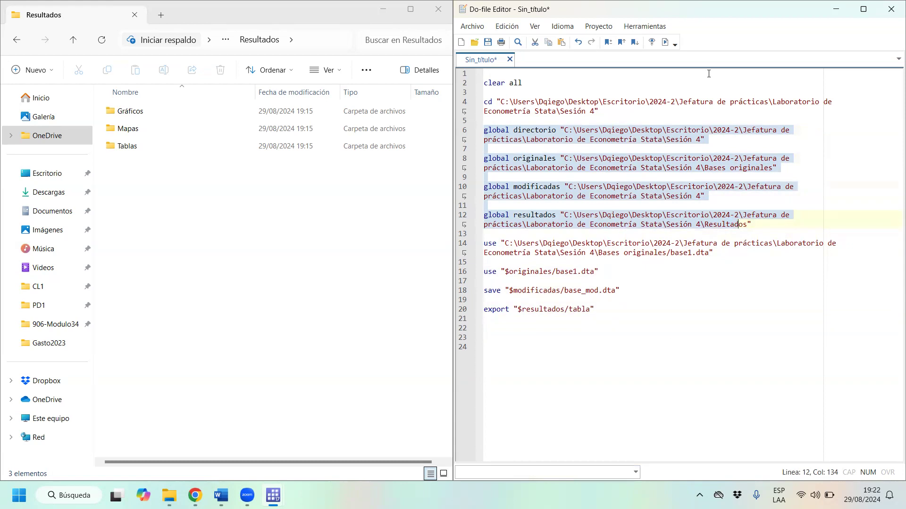
{"action": "left_click_drag", "start_coordinate": [641, 106], "coordinate": [483, 103]}
{"action": "left_click_drag", "start_coordinate": [598, 111], "coordinate": [466, 103]}
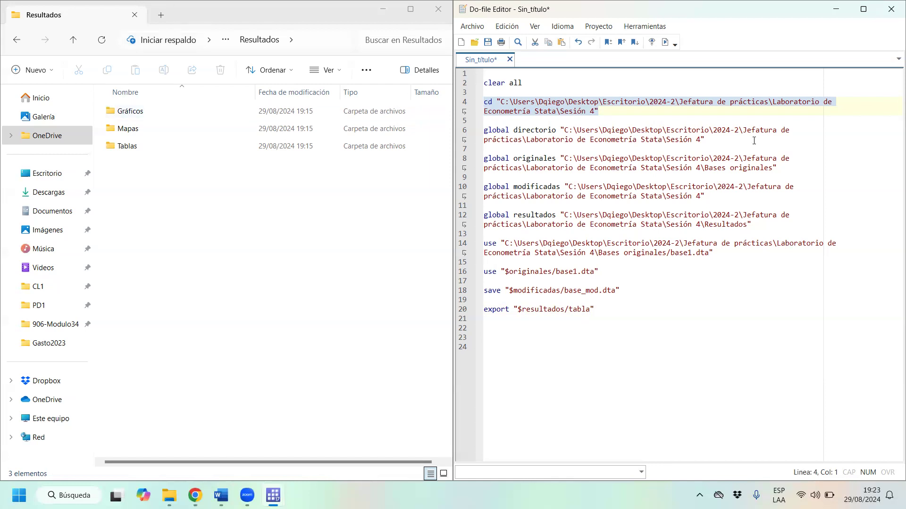
- Replace the path up to Sesión 4 in the originales macro with $directorio, keeping \Bases originales
{"action": "left_click", "coordinate": [659, 139]}
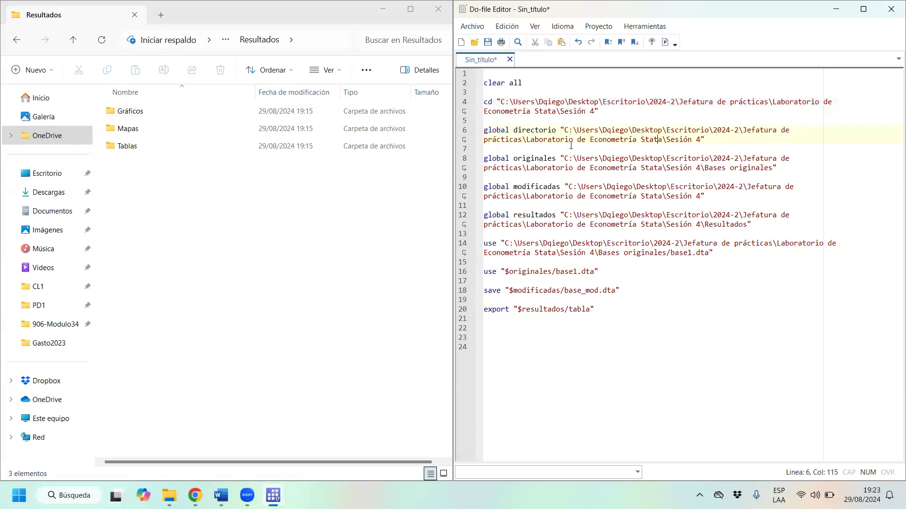
{"action": "left_click_drag", "start_coordinate": [564, 130], "coordinate": [700, 137]}
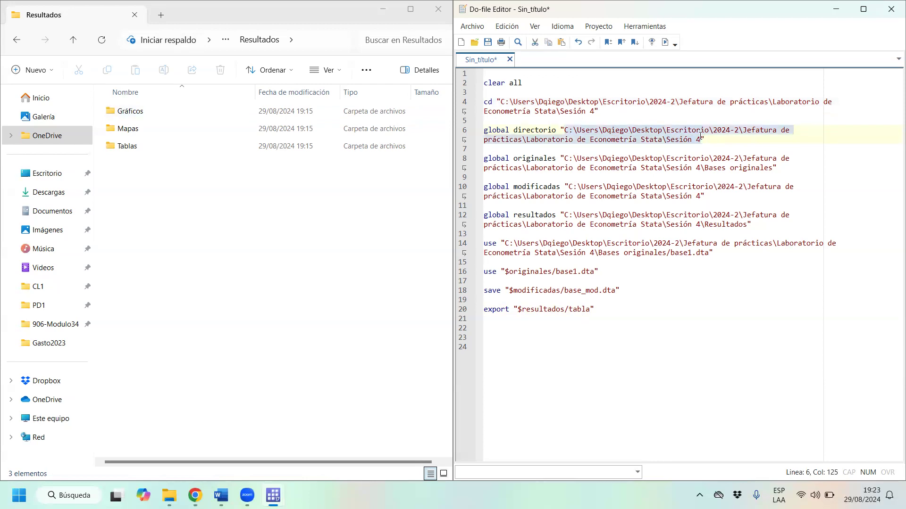
{"action": "left_click_drag", "start_coordinate": [701, 167], "coordinate": [565, 157]}
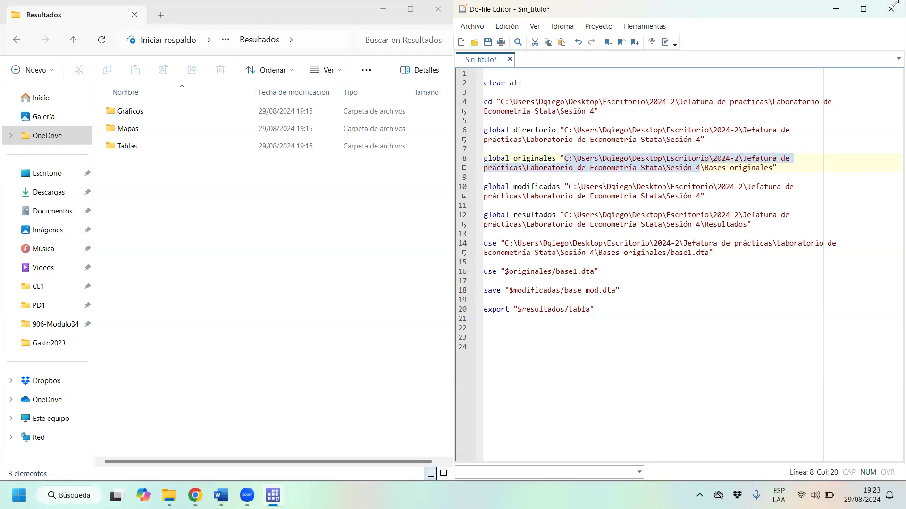
{"action": "type", "text": "$dirc"}
{"action": "key", "text": "BackSpace"}
{"action": "type", "text": "ec"}
{"action": "type", "text": "torio"}
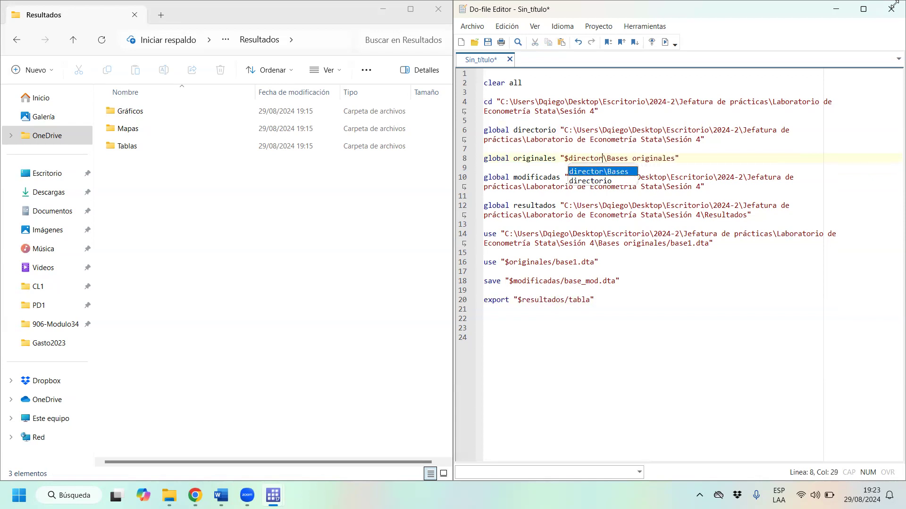
- Copy the path of the Bases modificadas folder and paste it over the path in the modificadas macro
{"action": "left_click", "coordinate": [738, 205]}
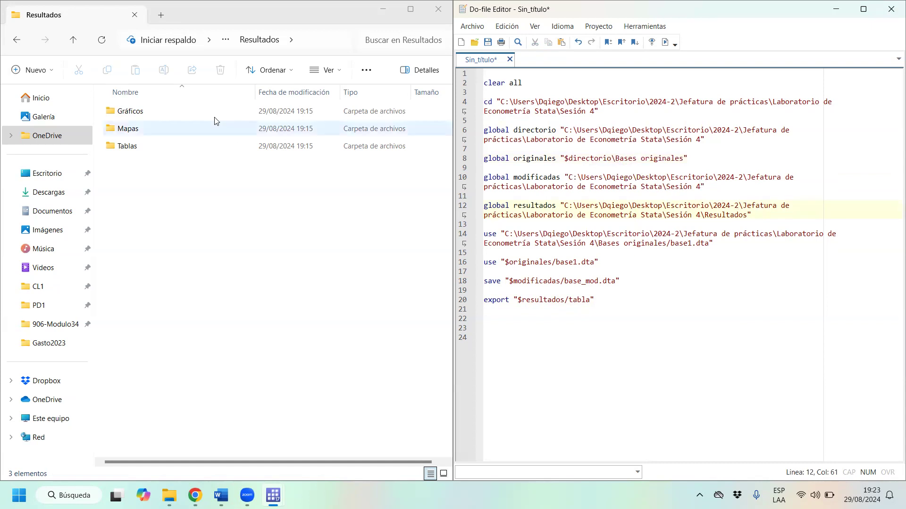
{"action": "left_click", "coordinate": [8, 42]}
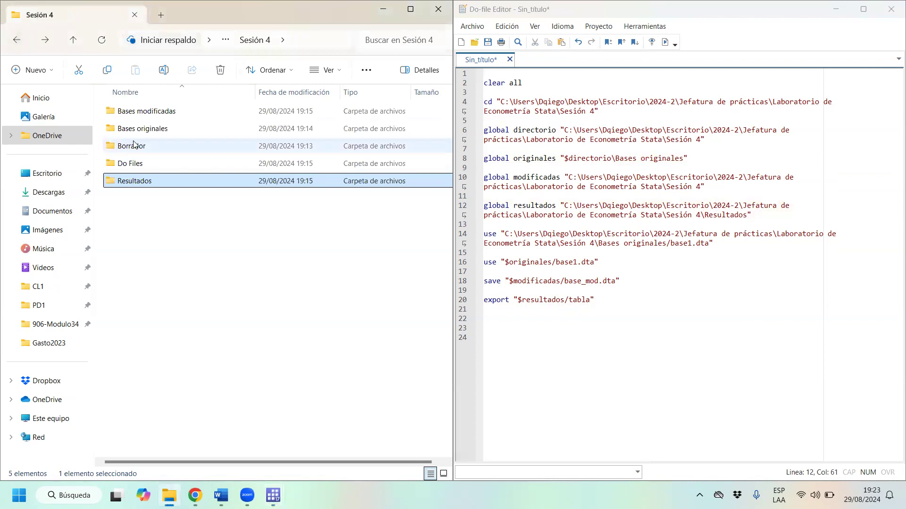
{"action": "double_click", "coordinate": [190, 115]}
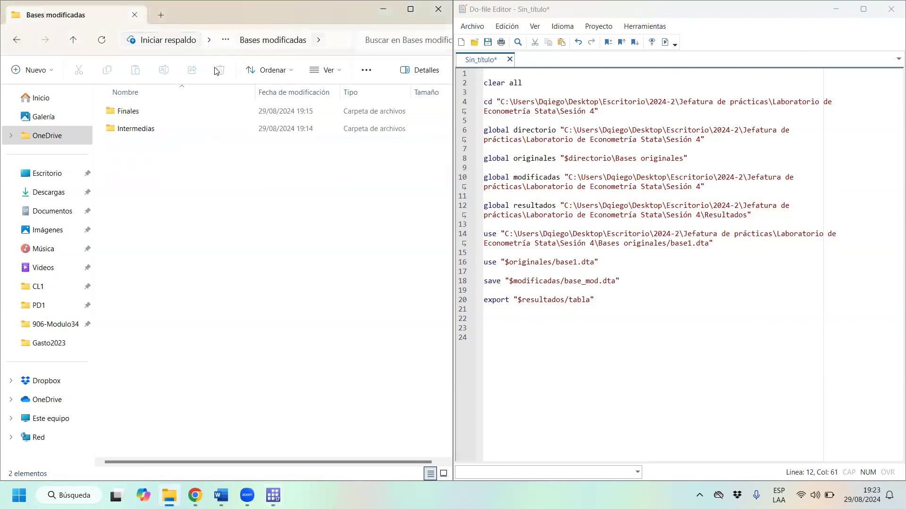
{"action": "key", "text": "alt+d"}
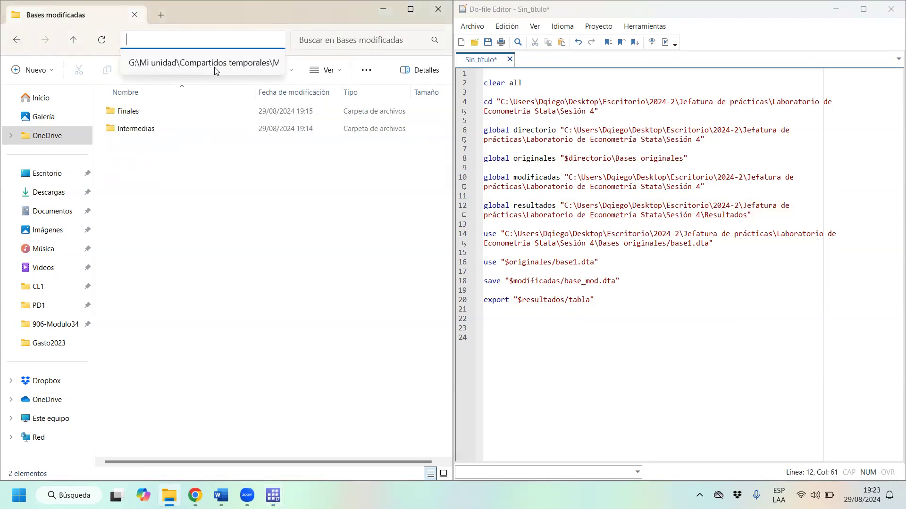
{"action": "left_click", "coordinate": [15, 40]}
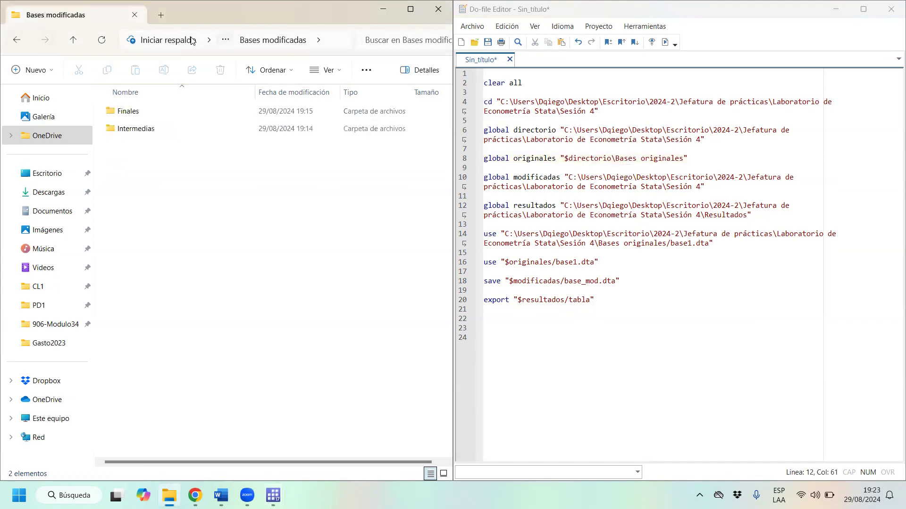
{"action": "left_click", "coordinate": [319, 40]}
{"action": "left_click", "coordinate": [319, 40]}
{"action": "left_click", "coordinate": [416, 12]}
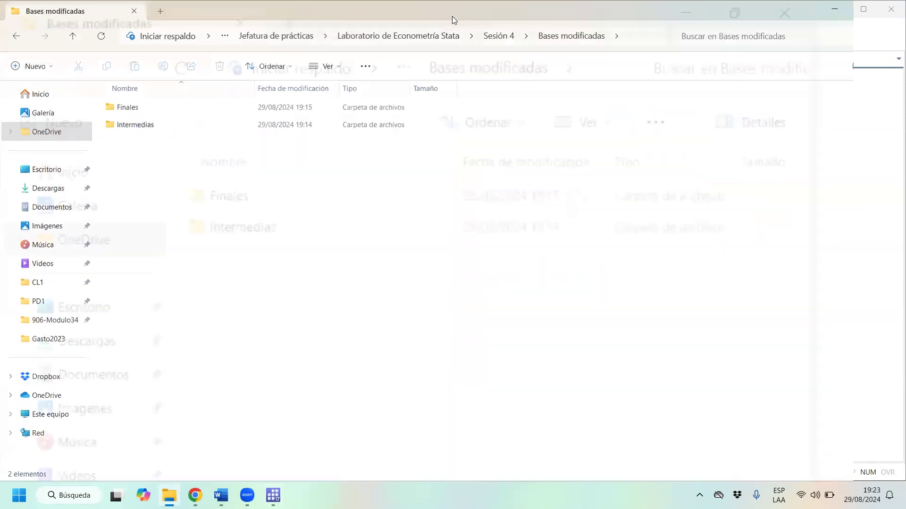
{"action": "left_click", "coordinate": [491, 29]}
{"action": "key", "text": "ctrl+c"}
{"action": "left_click_drag", "start_coordinate": [664, 3], "coordinate": [1, 141]}
{"action": "left_click", "coordinate": [707, 193]}
{"action": "left_click_drag", "start_coordinate": [704, 187], "coordinate": [569, 179]}
{"action": "key", "text": "ctrl+v"}
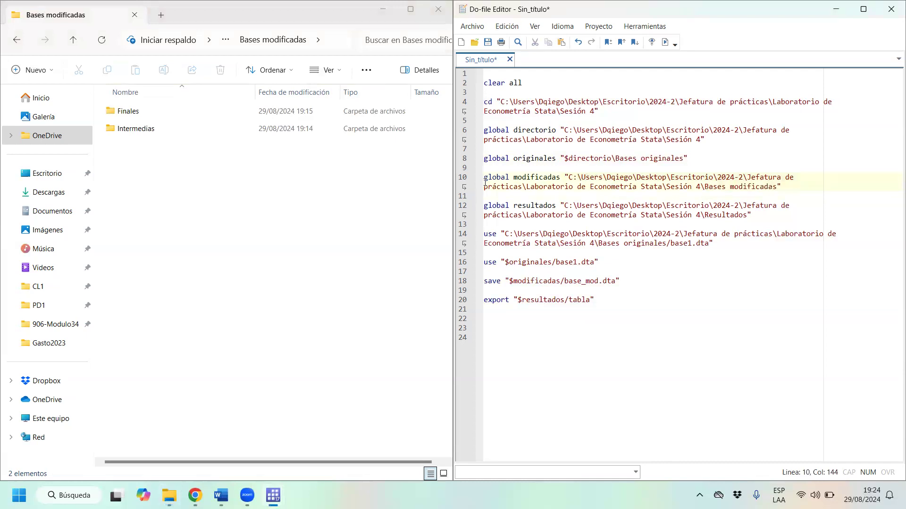
- Replace the path up to Sesión 4 in the modificadas macro with $directorio, keeping \Bases modificadas
{"action": "left_click_drag", "start_coordinate": [702, 187], "coordinate": [570, 180]}
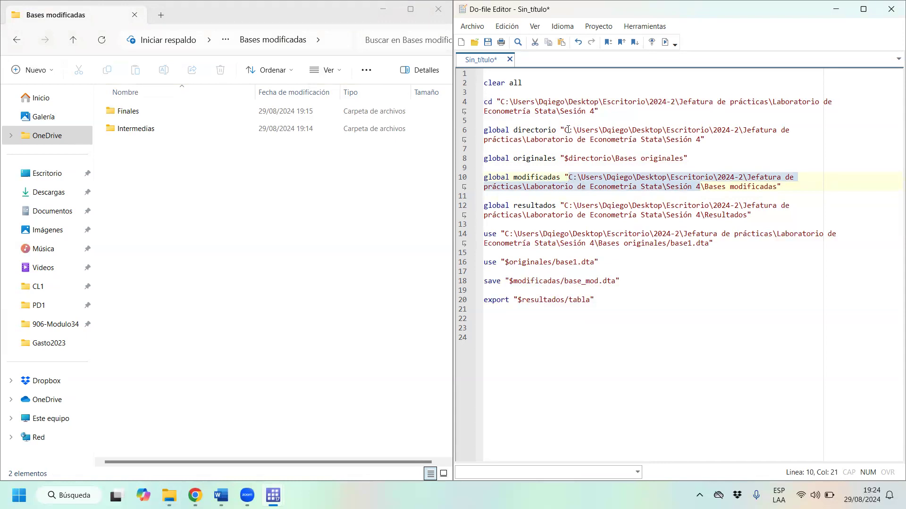
{"action": "left_click_drag", "start_coordinate": [566, 131], "coordinate": [701, 138]}
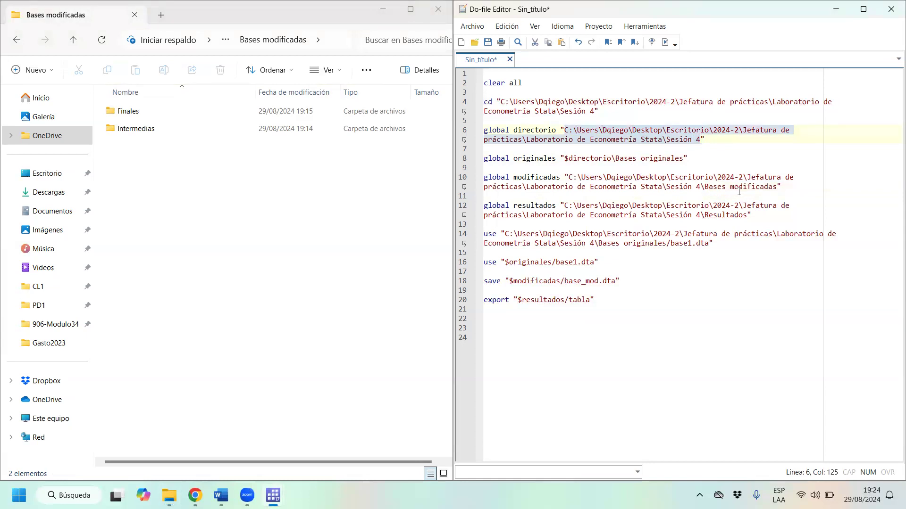
{"action": "left_click_drag", "start_coordinate": [701, 186], "coordinate": [569, 176]}
{"action": "left_click", "coordinate": [574, 180]}
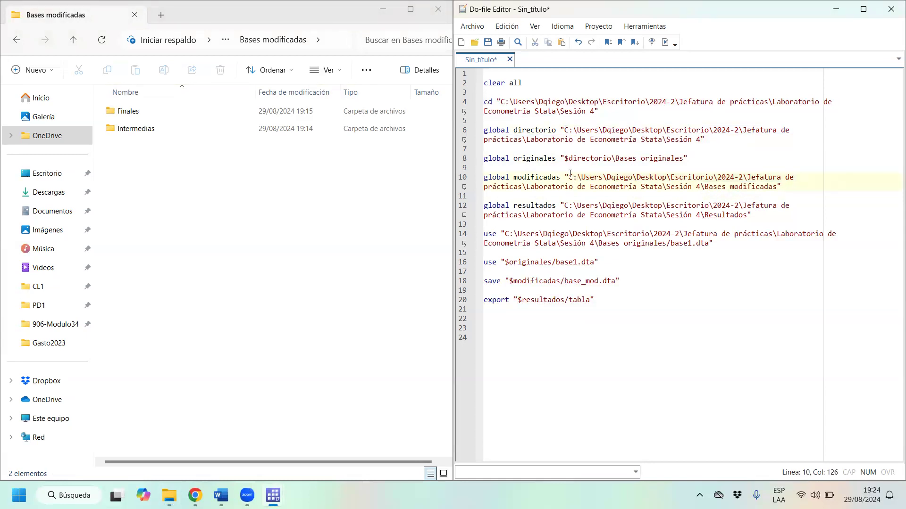
{"action": "left_click_drag", "start_coordinate": [701, 187], "coordinate": [570, 178]}
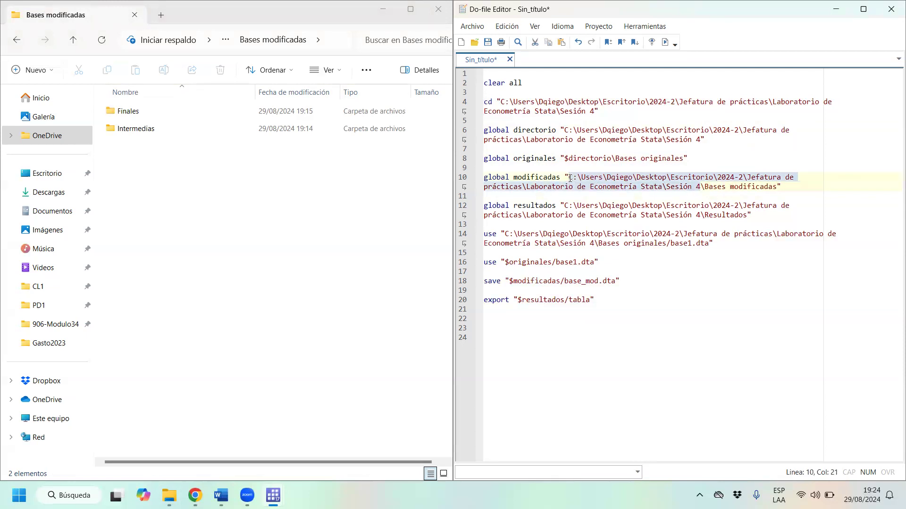
{"action": "type", "text": "$direc"}
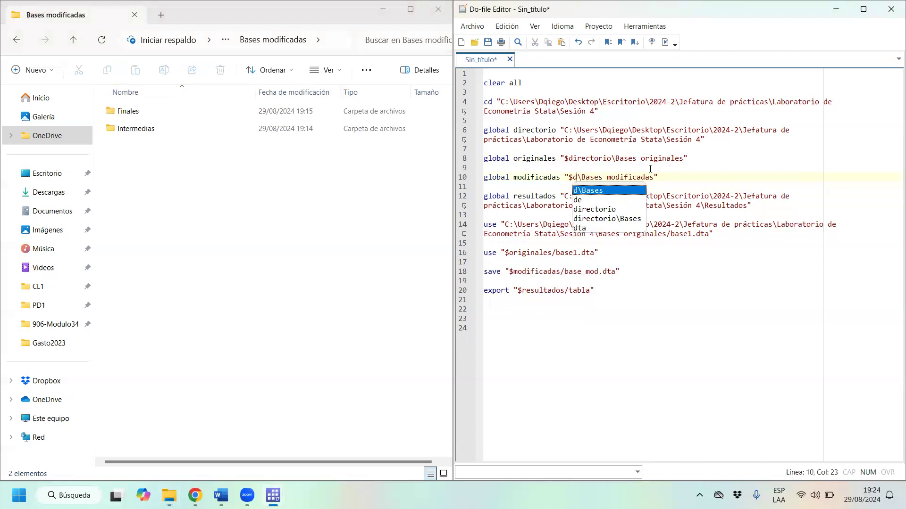
{"action": "type", "text": "torio"}
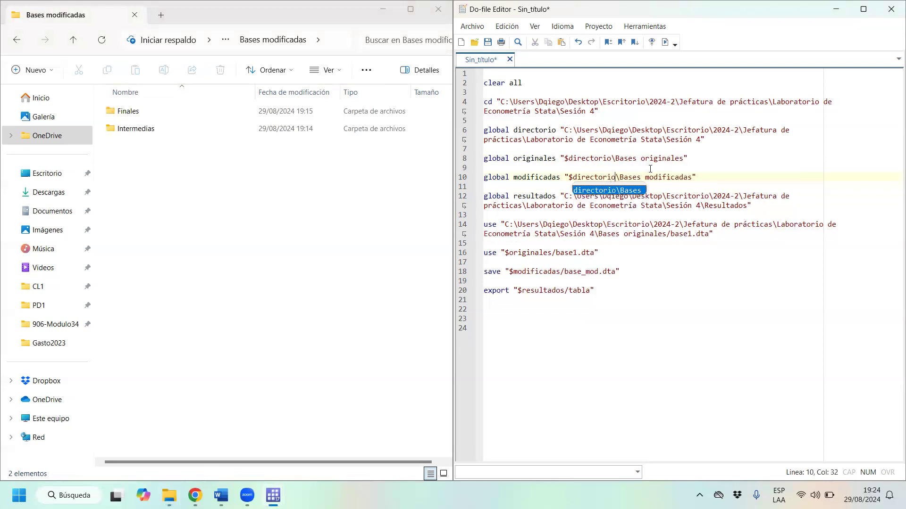
- Replace the path up to Sesión 4 in the resultados macro with $directorio, keeping \Resultados
{"action": "left_click_drag", "start_coordinate": [700, 206], "coordinate": [566, 196]}
{"action": "type", "text": "direc"}
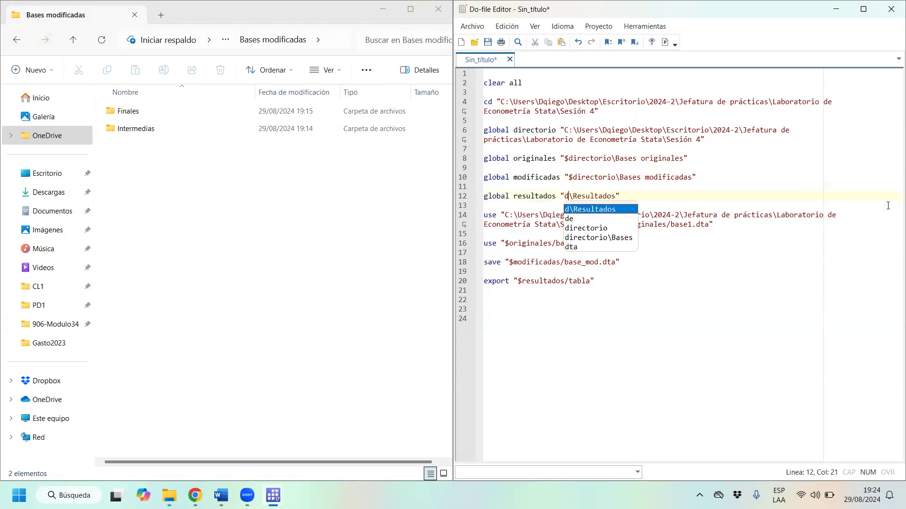
{"action": "type", "text": "torio"}
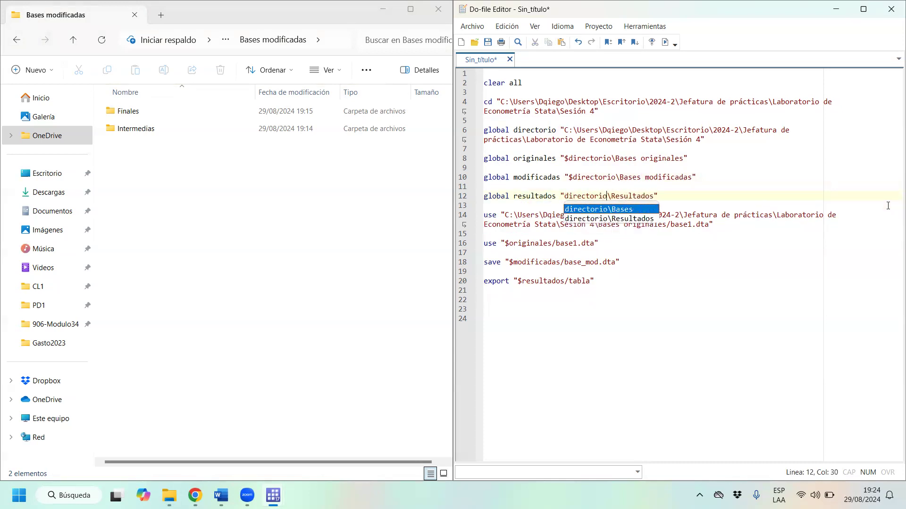
{"action": "key", "text": "Left"}
{"action": "key", "text": "Left"}
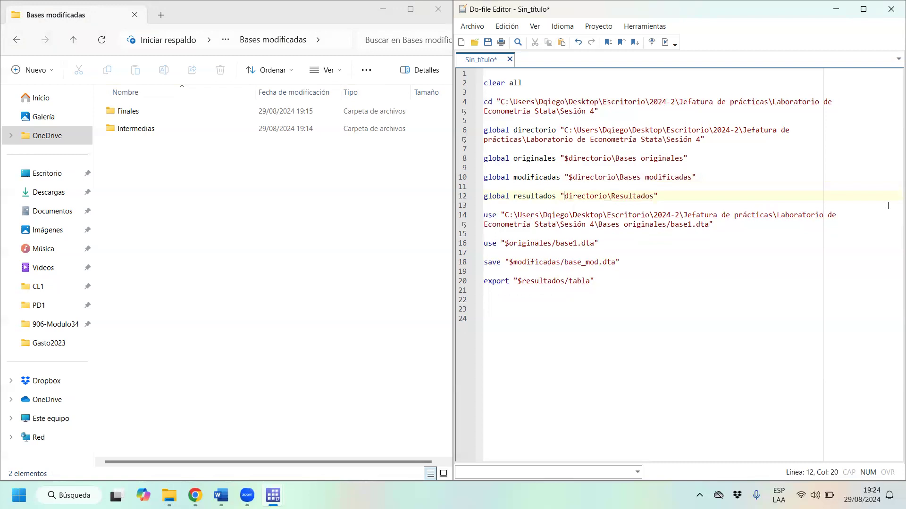
{"action": "type", "text": "$"}
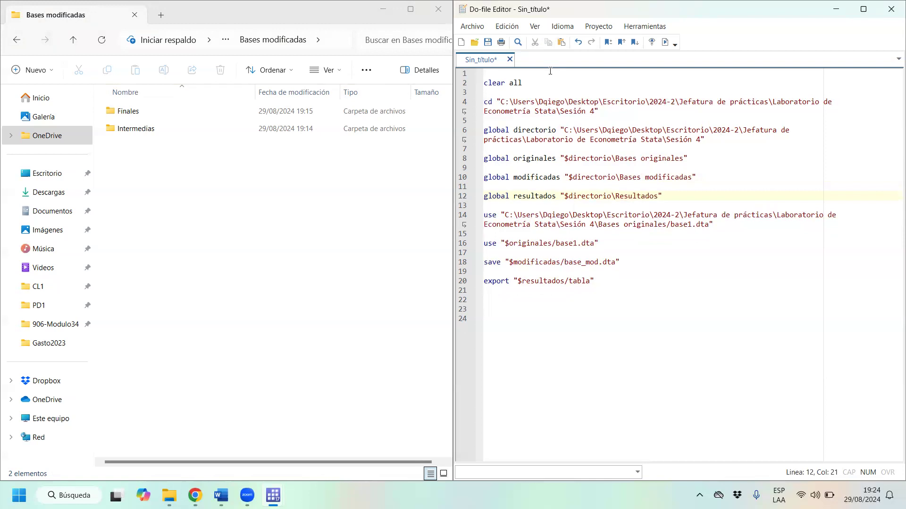
- Switch to the INEI microdata page in Chrome and open the link options for the Stata ZIP of module 34, Sumarias (Variables Calculadas)
{"action": "left_click", "coordinate": [383, 9]}
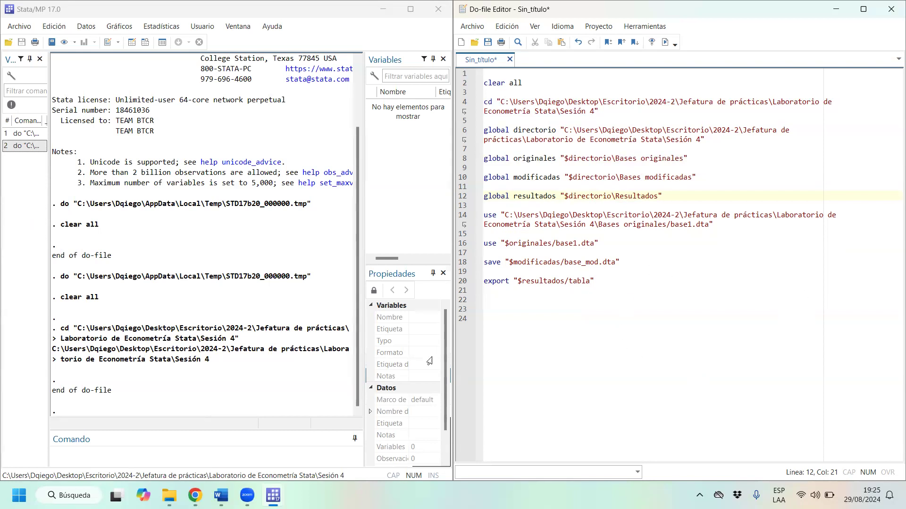
{"action": "left_click", "coordinate": [195, 496]}
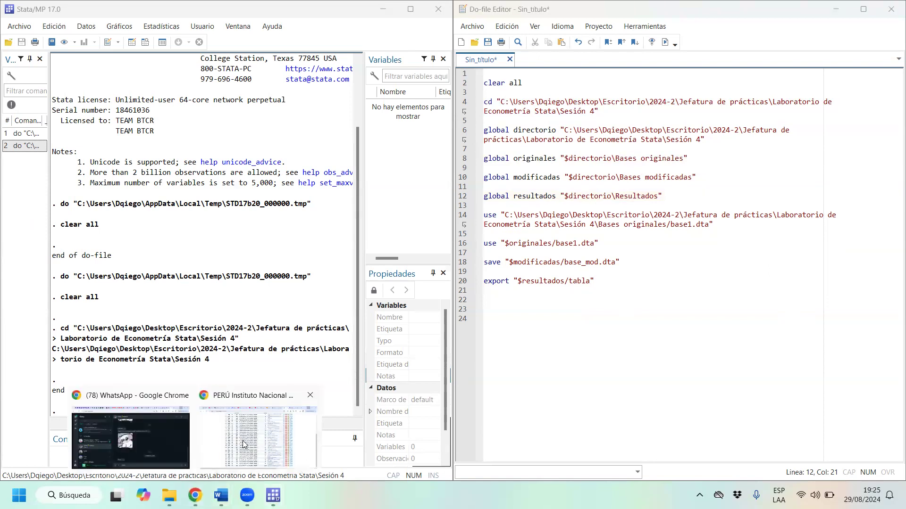
{"action": "left_click", "coordinate": [257, 437]}
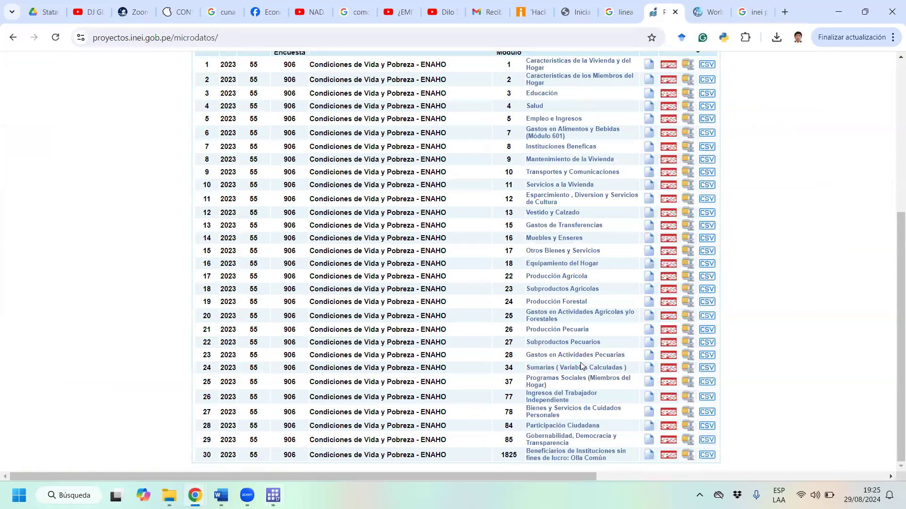
{"action": "left_click", "coordinate": [689, 368]}
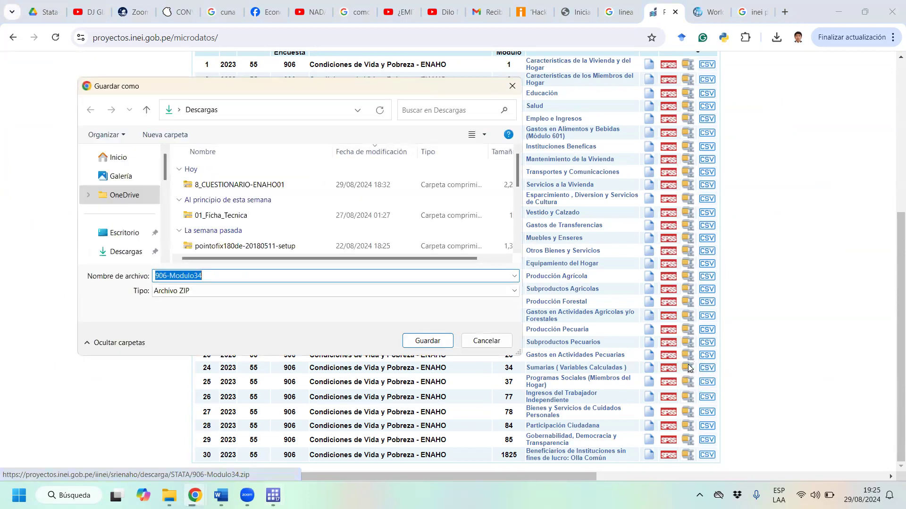
{"action": "left_click", "coordinate": [506, 88]}
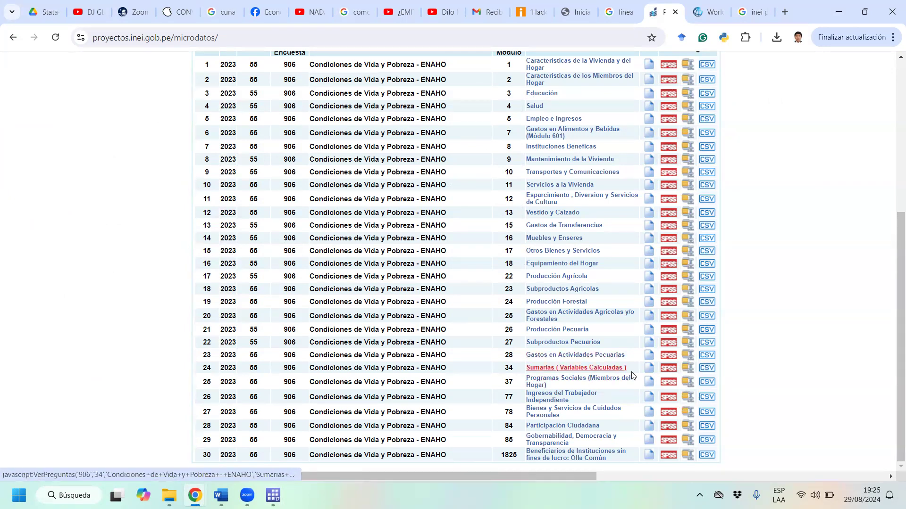
{"action": "right_click", "coordinate": [688, 372]}
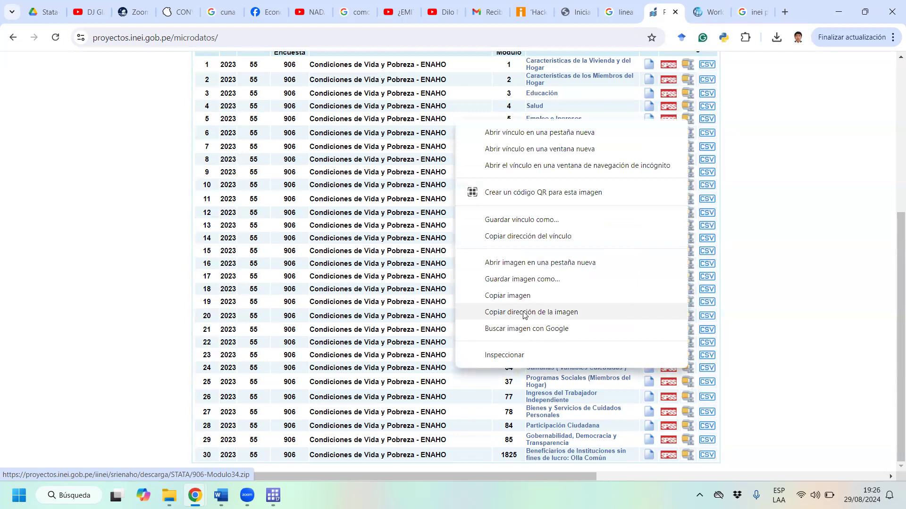
- Copy the STATA download link of ENAHO module 34 (Sumarias) and paste it into line 23 of the do-file in Stata
{"action": "left_click", "coordinate": [550, 241]}
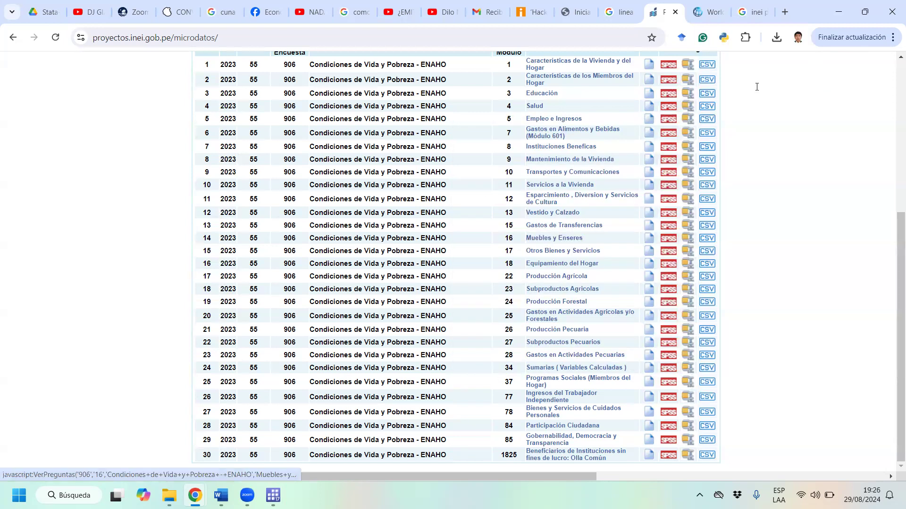
{"action": "key", "text": "alt+Tab"}
{"action": "type", "text": "https://proyectos.inei.gob.pe/iinei/srienaho/descarga/STATA/906-Modulo34.zip"}
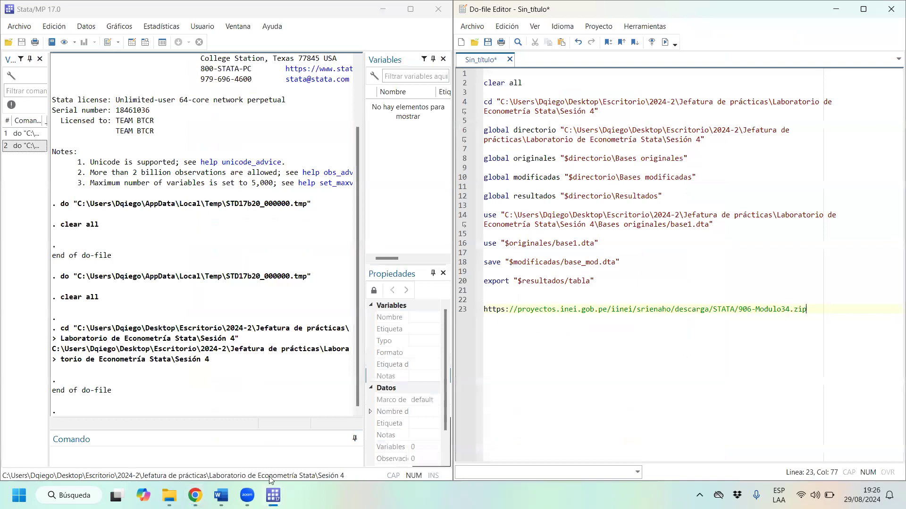
- Switch to Chrome to review the link options of module 34's STATA download, and return to the do-file
{"action": "mouse_move", "coordinate": [195, 495]}
{"action": "left_click", "coordinate": [283, 436]}
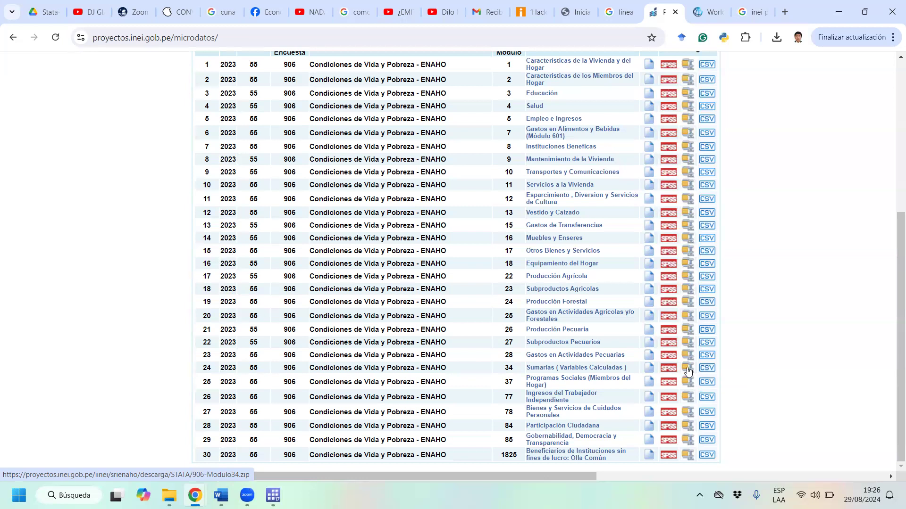
{"action": "right_click", "coordinate": [688, 371]}
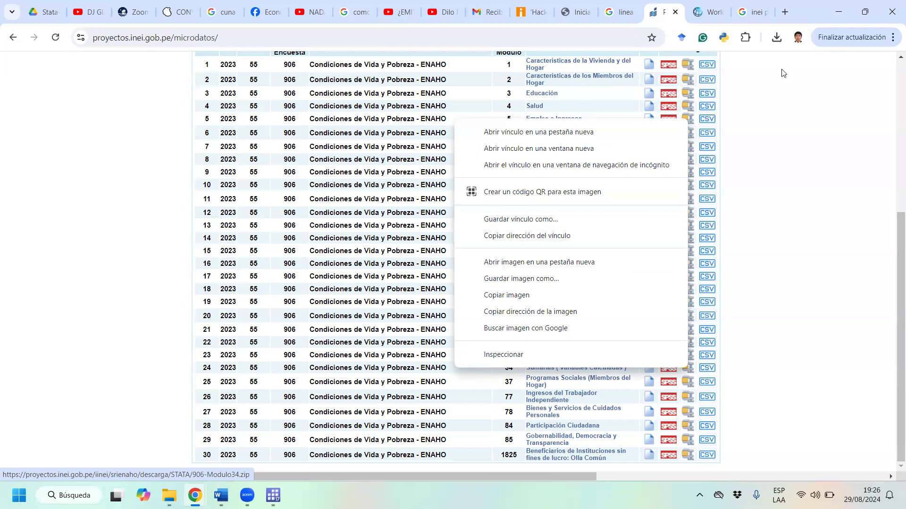
{"action": "left_click", "coordinate": [837, 11]}
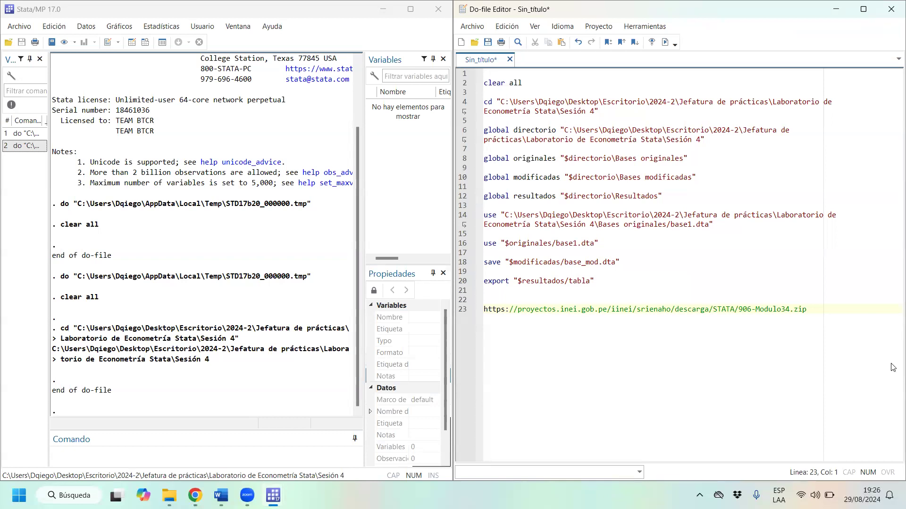
- Turn the pasted URL on line 23 into a copy command with the address enclosed in double quotes
{"action": "type", "text": "copy"}
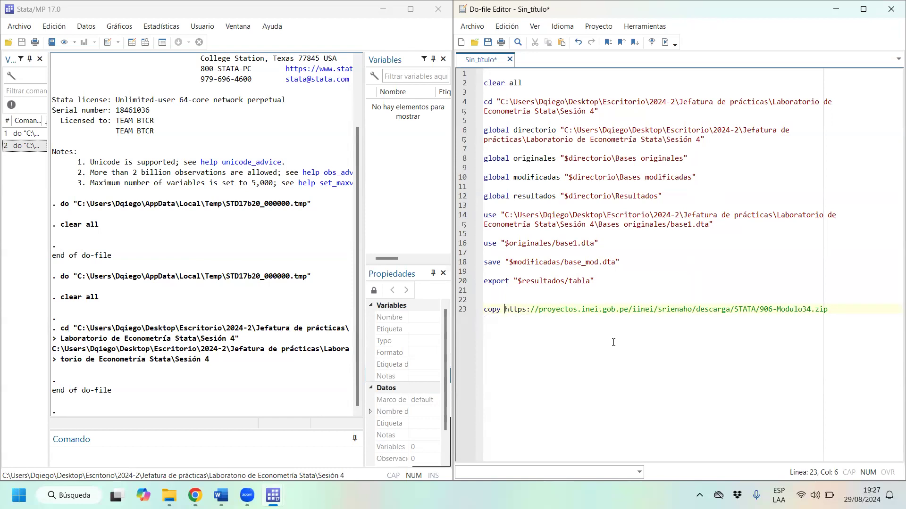
{"action": "type", "text": "\"0-"}
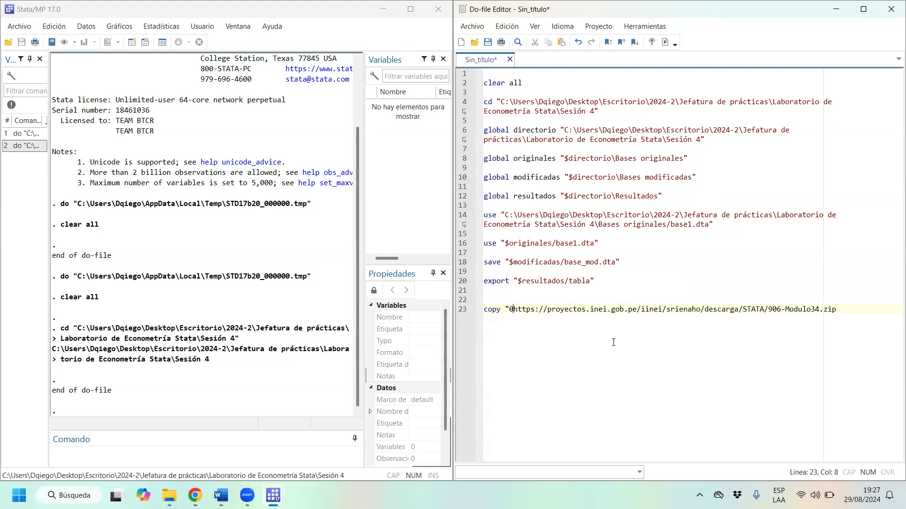
{"action": "key", "text": "BackSpace"}
{"action": "key", "text": "BackSpace"}
{"action": "left_click", "coordinate": [883, 309]}
{"action": "type", "text": "\""}
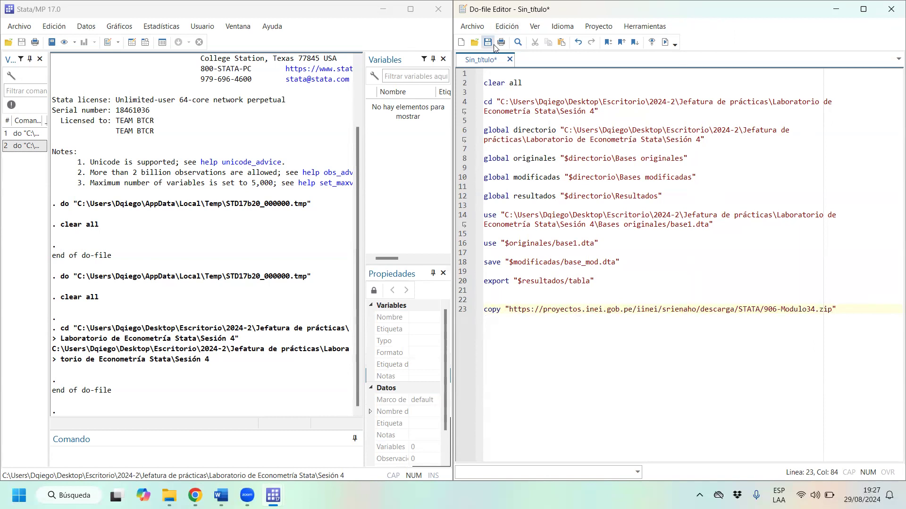
- Execute the clear all and cd lines of the do-file, and try the copy command on line 23
{"action": "left_click_drag", "start_coordinate": [525, 83], "coordinate": [523, 102]}
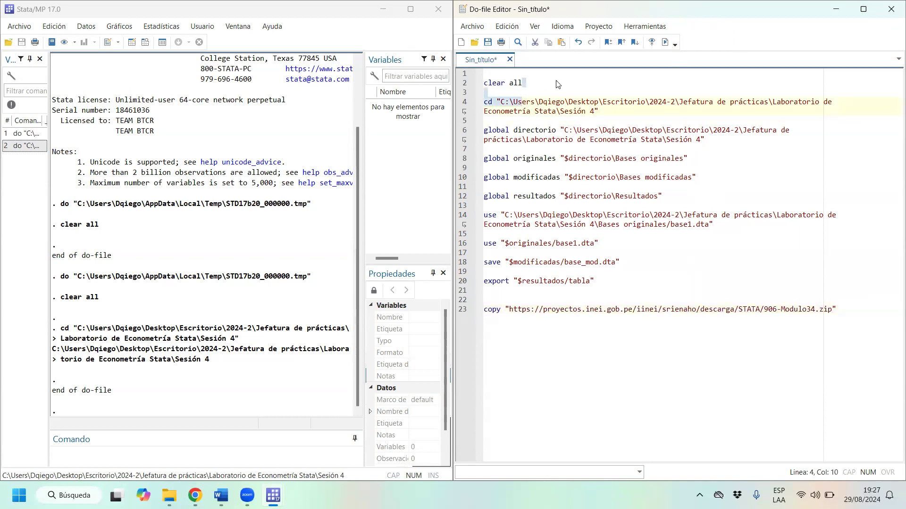
{"action": "left_click", "coordinate": [664, 42]}
{"action": "left_click", "coordinate": [506, 310]}
{"action": "triple_click", "coordinate": [508, 311]}
{"action": "left_click", "coordinate": [664, 42]}
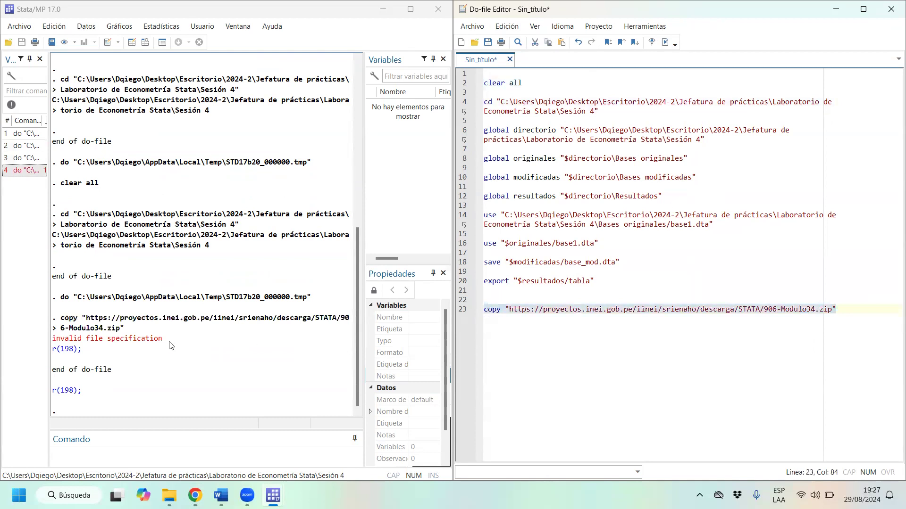
- Add the option ", replace" to the end of the copy command and try executing the line
{"action": "left_click", "coordinate": [861, 309]}
{"action": "type", "text": ", replace"}
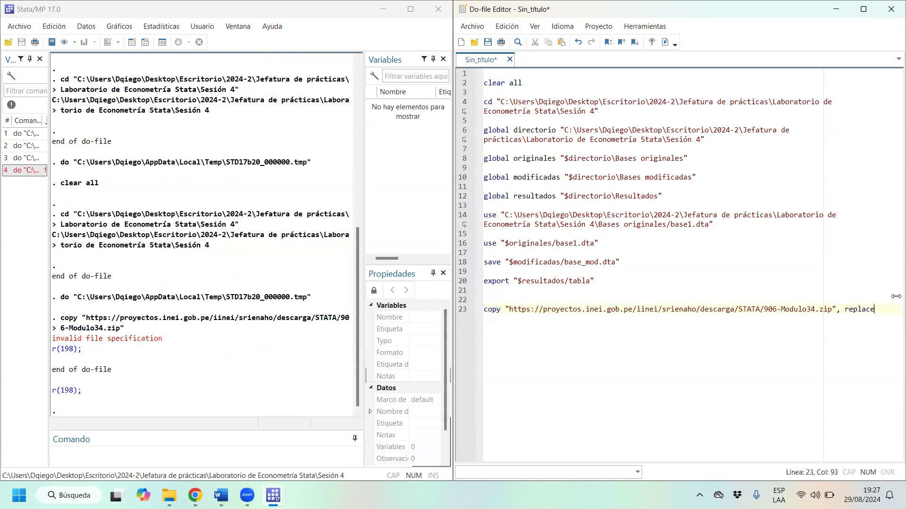
{"action": "key", "text": "shift+Home"}
{"action": "key", "text": "ctrl+d"}
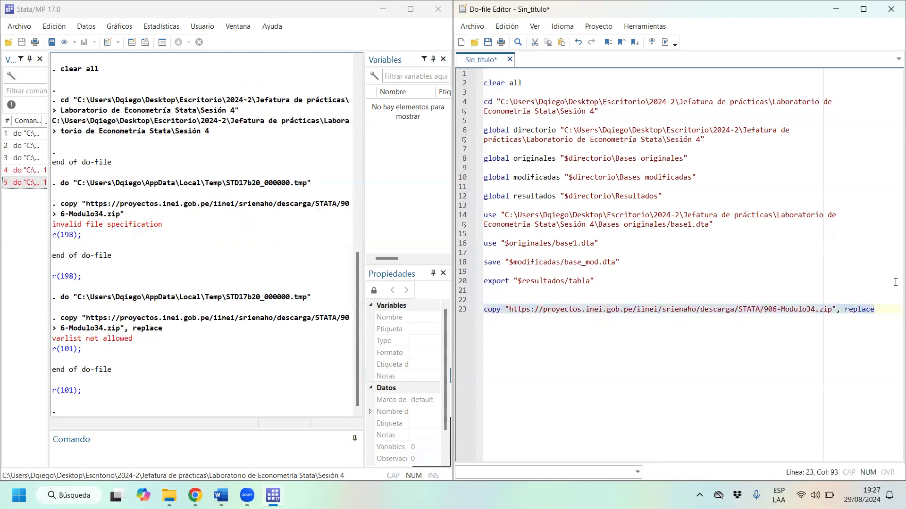
- Insert "Modulo34" as the destination file name after the URL in the copy command and execute the line
{"action": "left_click", "coordinate": [801, 311]}
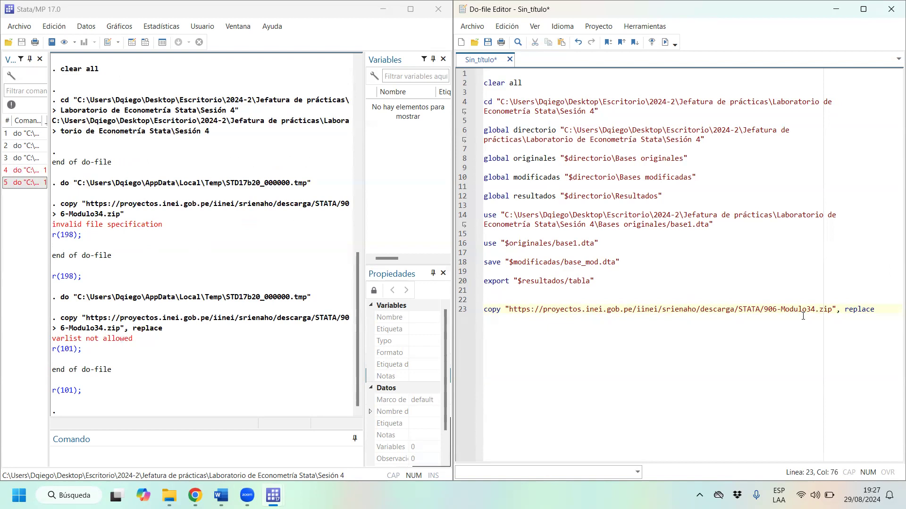
{"action": "left_click", "coordinate": [840, 309]}
{"action": "type", "text": "\"\"Modulo"}
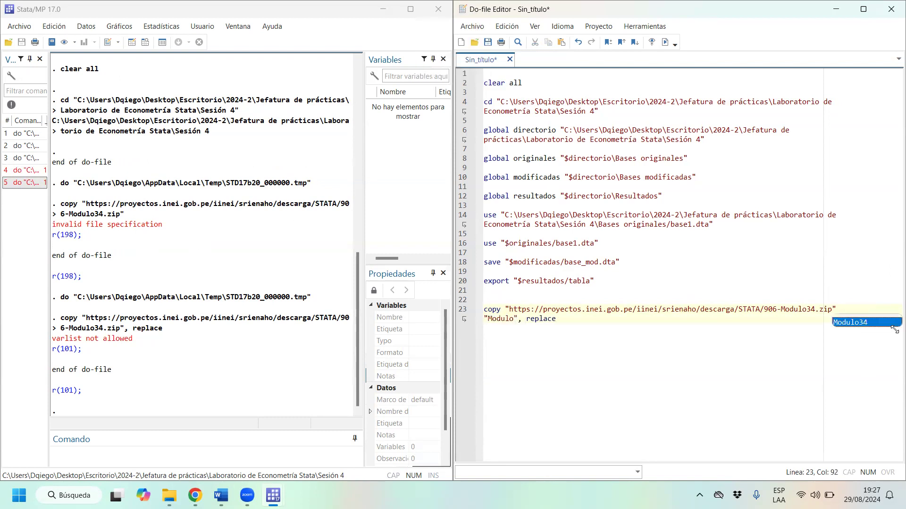
{"action": "type", "text": "34"}
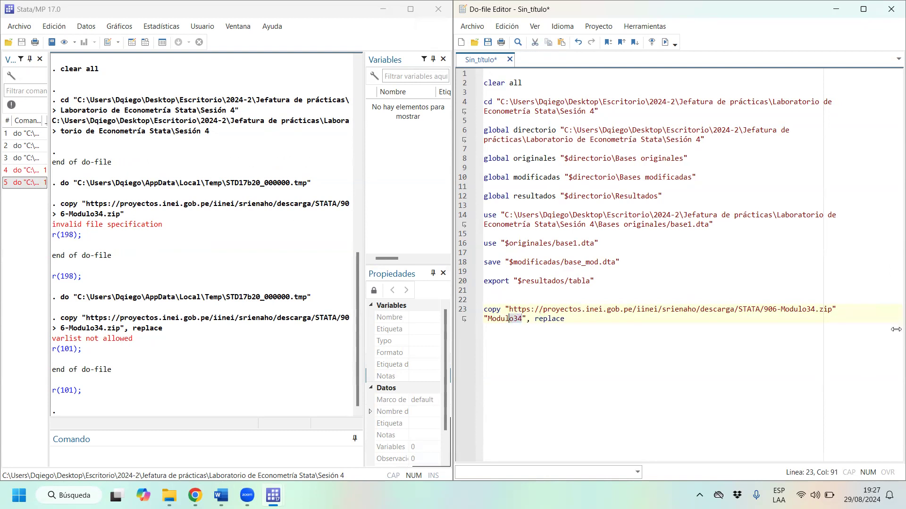
{"action": "key", "text": "ctrl+d"}
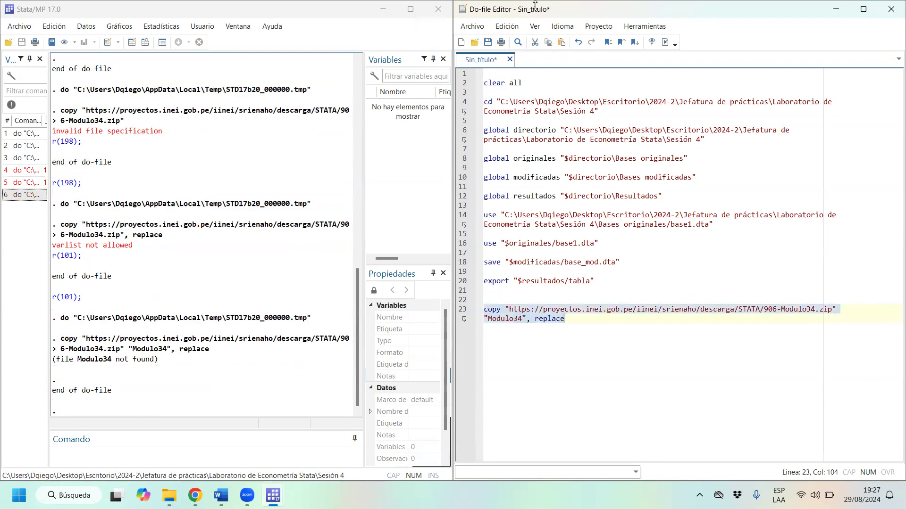
{"action": "left_click", "coordinate": [665, 42]}
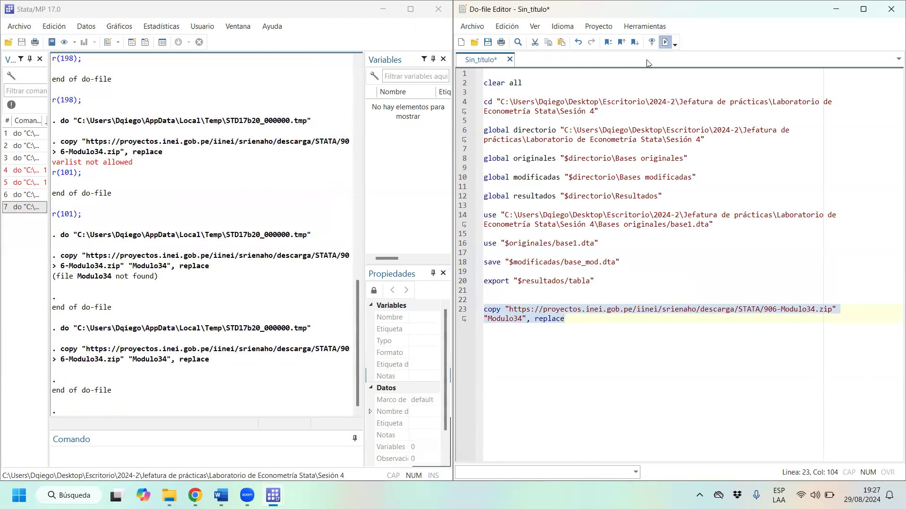
{"action": "left_click", "coordinate": [665, 42]}
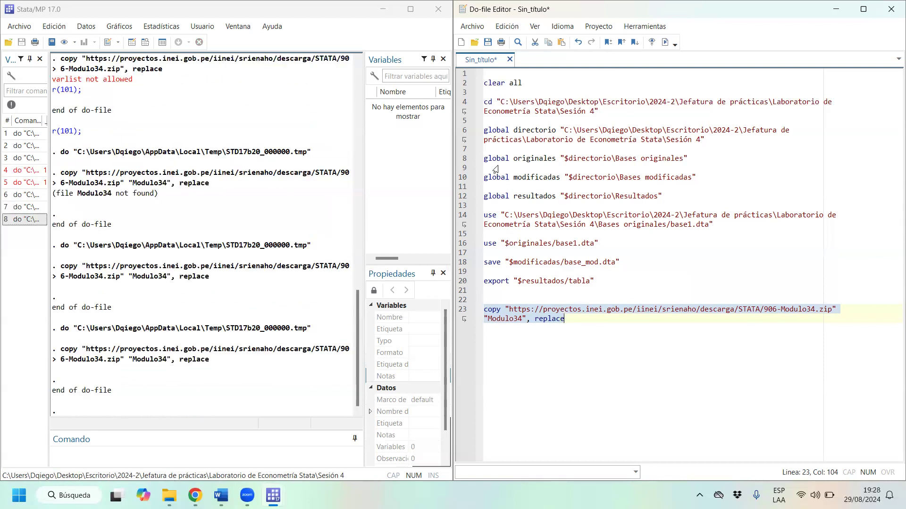
- Examine the parts of the copy command: the source URL, the destination name and the replace option
{"action": "left_click", "coordinate": [510, 312]}
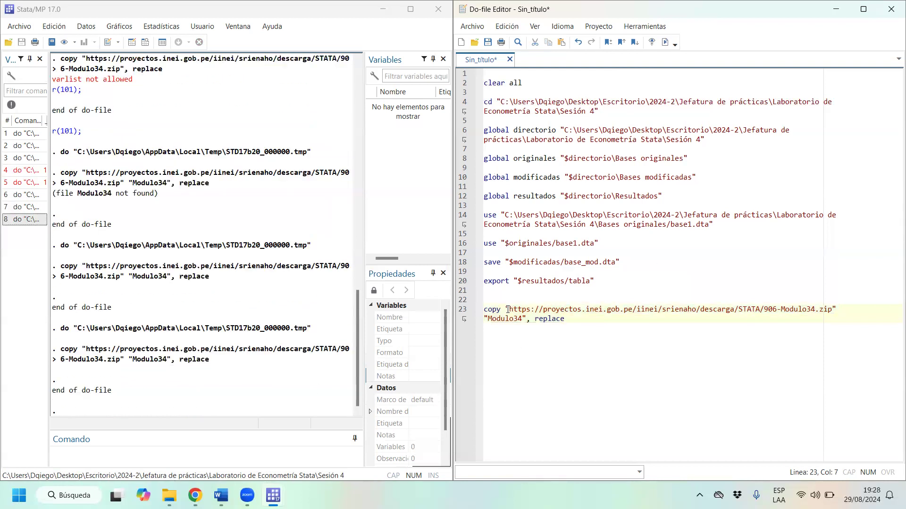
{"action": "left_click_drag", "start_coordinate": [501, 310], "coordinate": [838, 308]}
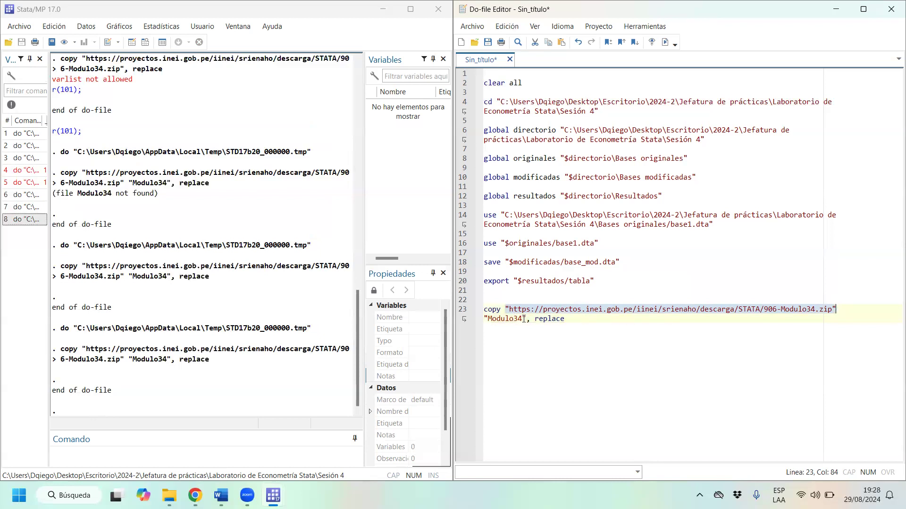
{"action": "left_click", "coordinate": [485, 319]}
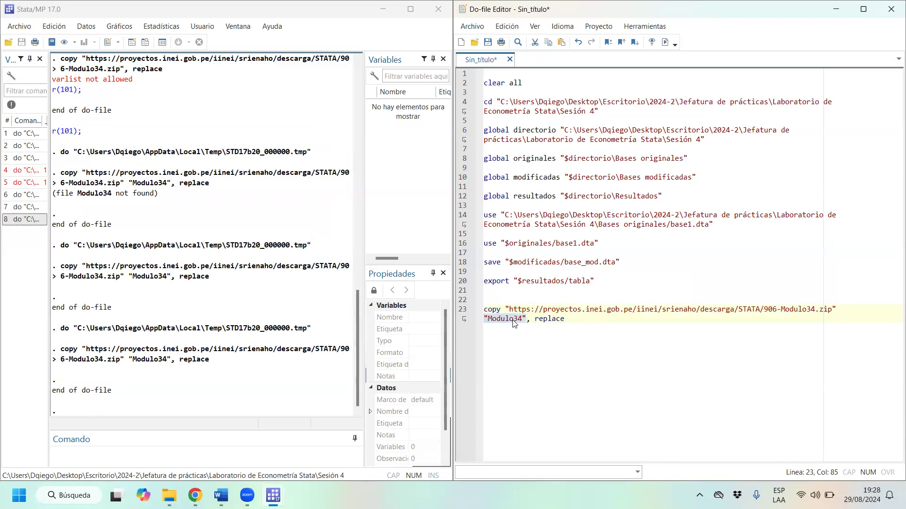
{"action": "double_click", "coordinate": [542, 318]}
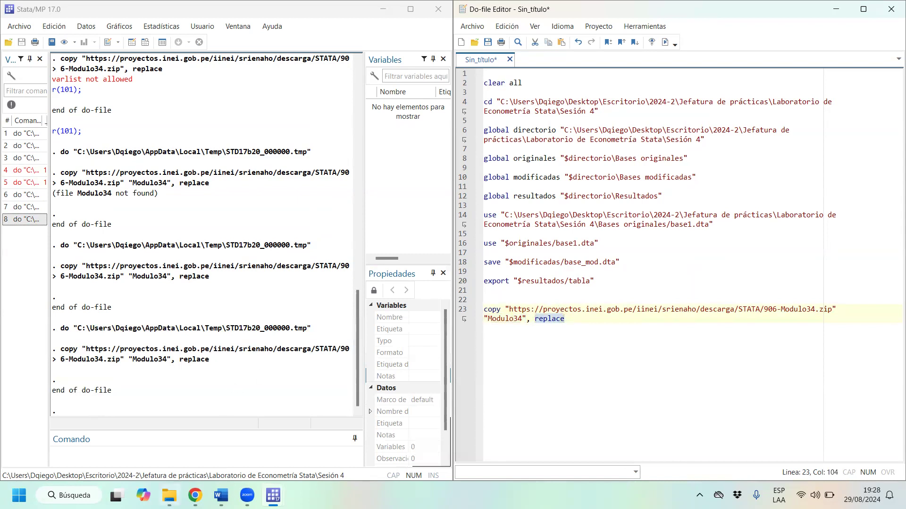
- Open the Sesión 4 folder in File Explorer and check the downloaded Modulo34 file
{"action": "left_click", "coordinate": [169, 495]}
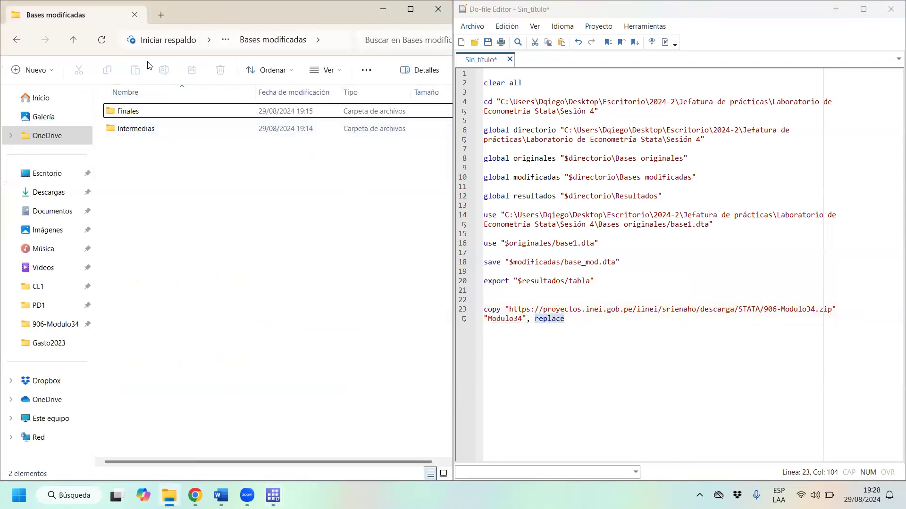
{"action": "left_click", "coordinate": [17, 41]}
{"action": "left_click", "coordinate": [17, 41]}
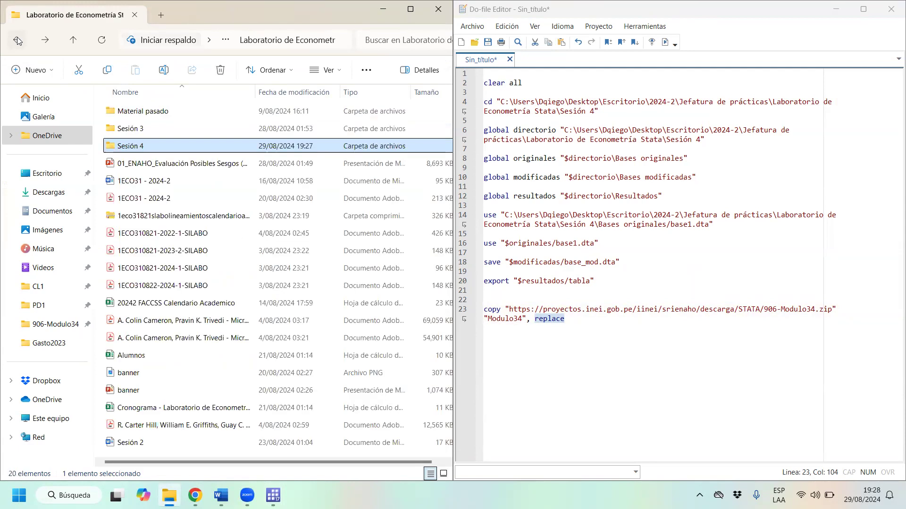
{"action": "double_click", "coordinate": [217, 147]}
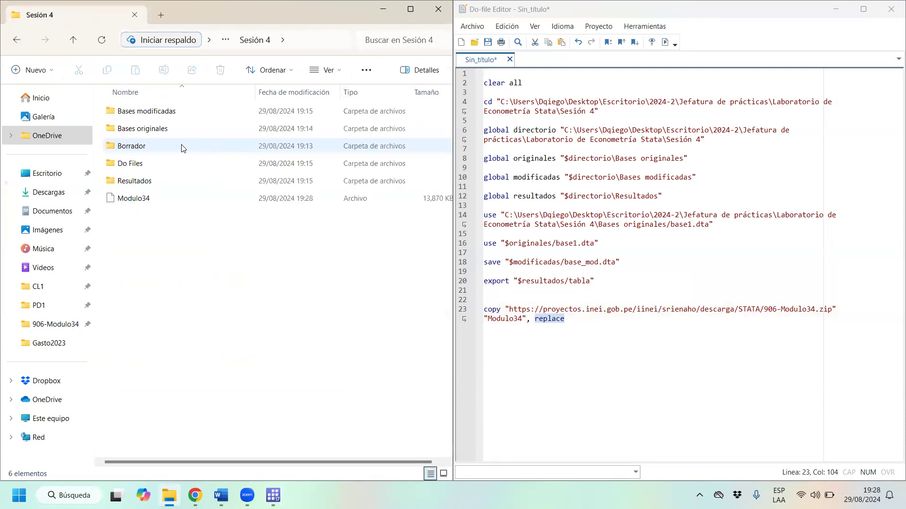
{"action": "left_click", "coordinate": [156, 199]}
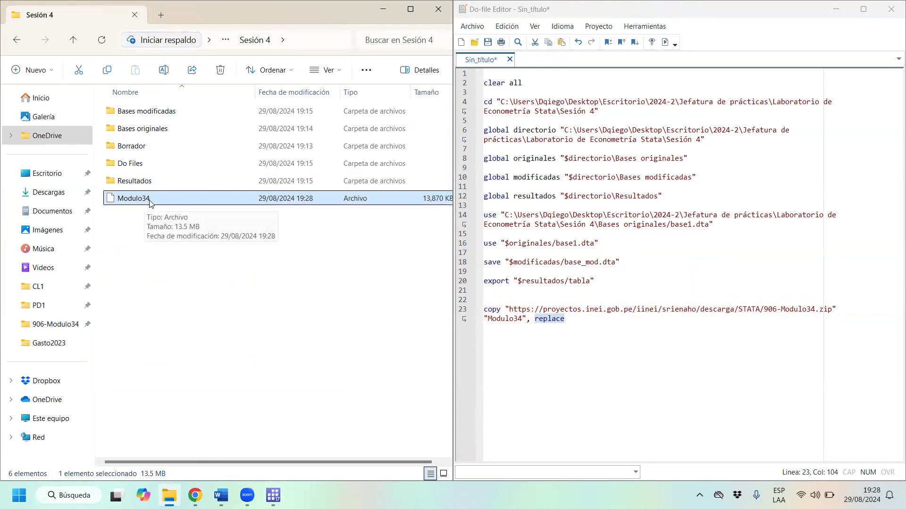
- Change the destination name in the copy command to "Modulo34b" and execute the command
{"action": "left_click", "coordinate": [523, 320]}
{"action": "key", "text": "BackSpace"}
{"action": "key", "text": "BackSpace"}
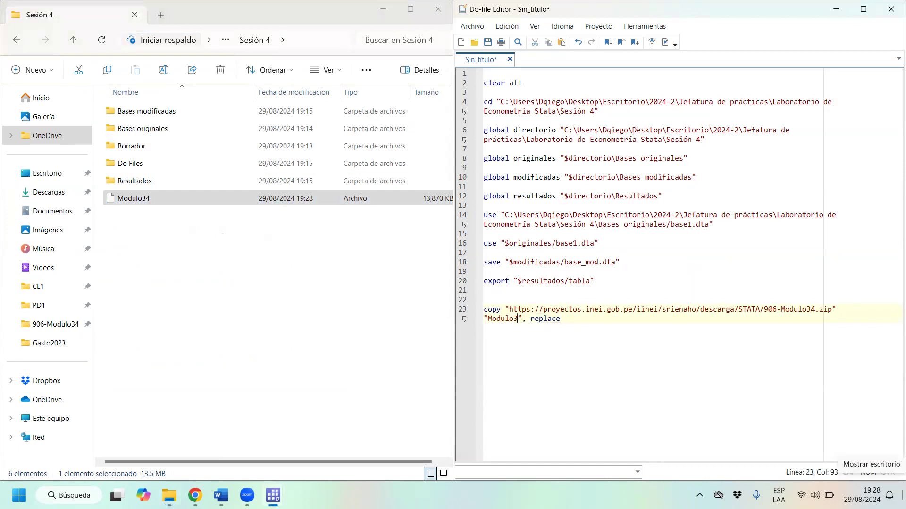
{"action": "type", "text": "34b"}
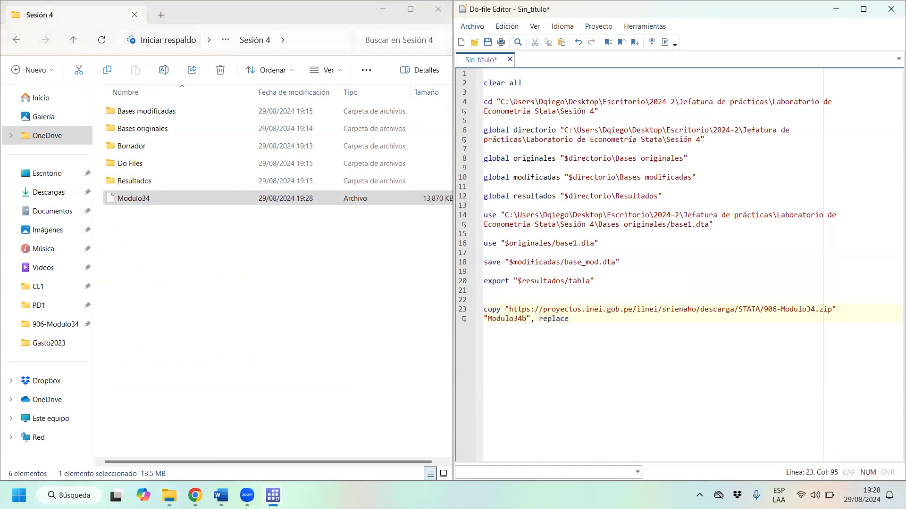
{"action": "left_click", "coordinate": [532, 319]}
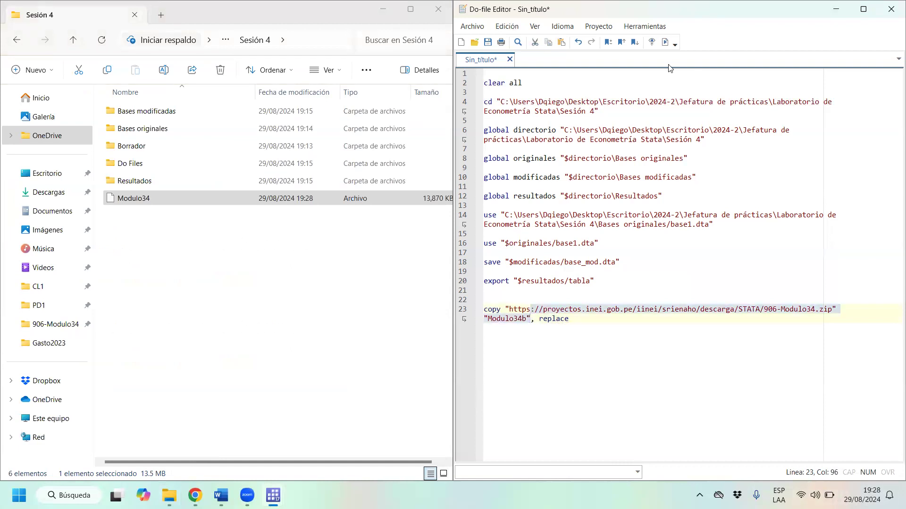
{"action": "left_click", "coordinate": [665, 43]}
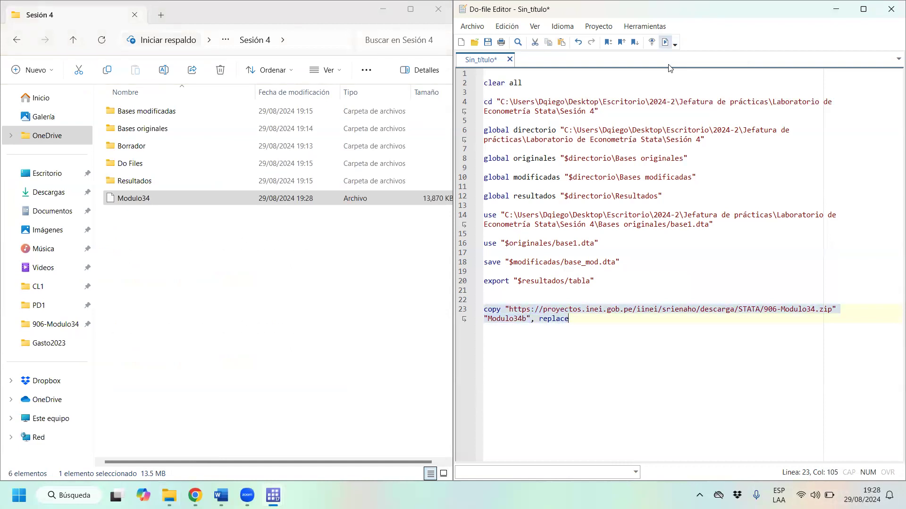
- Check the Modulo34b file in the Sesión 4 folder, and return to the do-file
{"action": "left_click", "coordinate": [136, 220]}
{"action": "left_click", "coordinate": [137, 218]}
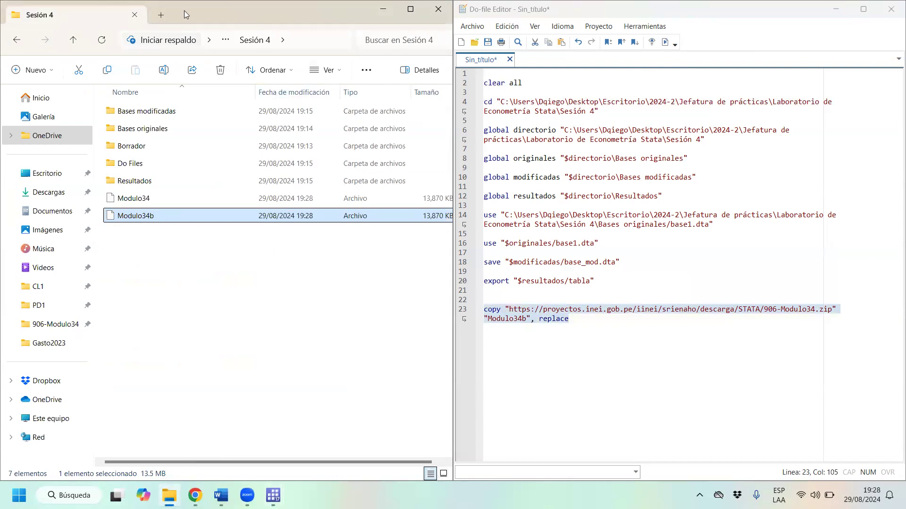
{"action": "left_click_drag", "start_coordinate": [184, 17], "coordinate": [207, 117]}
{"action": "left_click", "coordinate": [573, 115]}
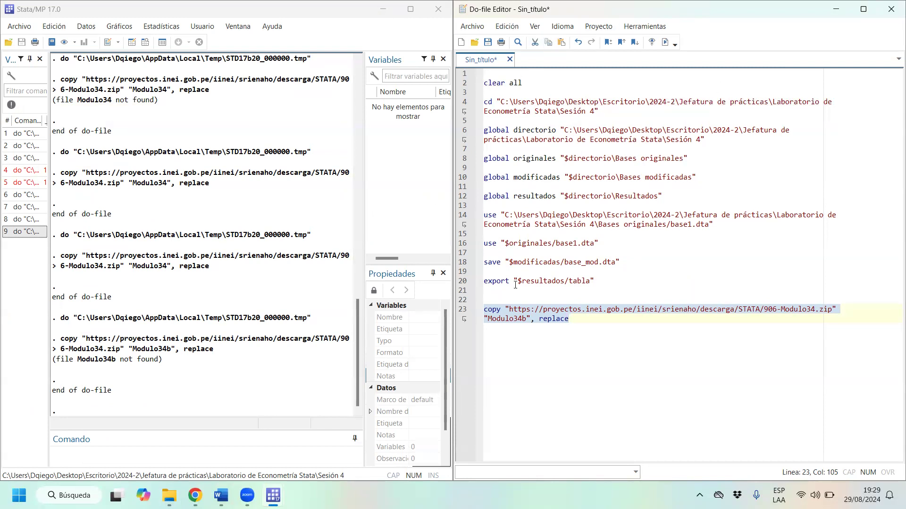
- Compare the source URL of the copy command with the files downloaded to the Sesión 4 folder
{"action": "left_click", "coordinate": [496, 309]}
{"action": "left_click_drag", "start_coordinate": [502, 309], "coordinate": [838, 309]}
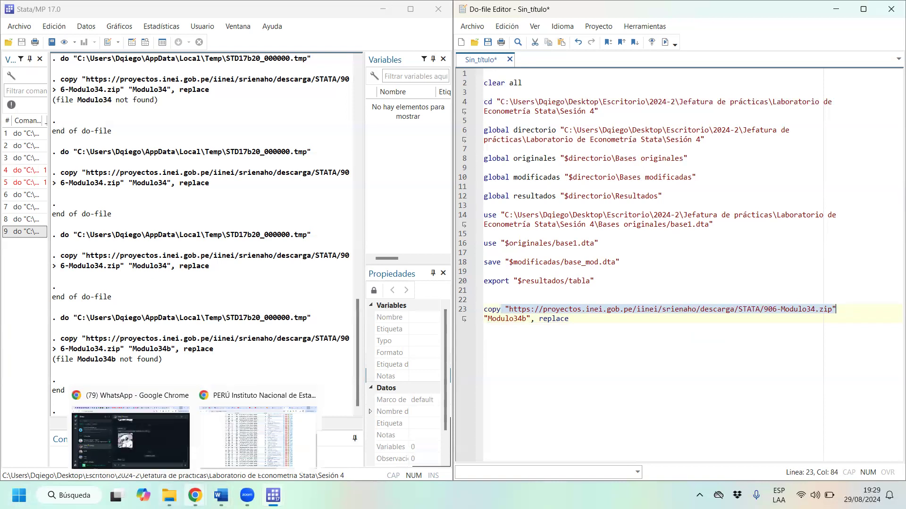
{"action": "left_click", "coordinate": [169, 495]}
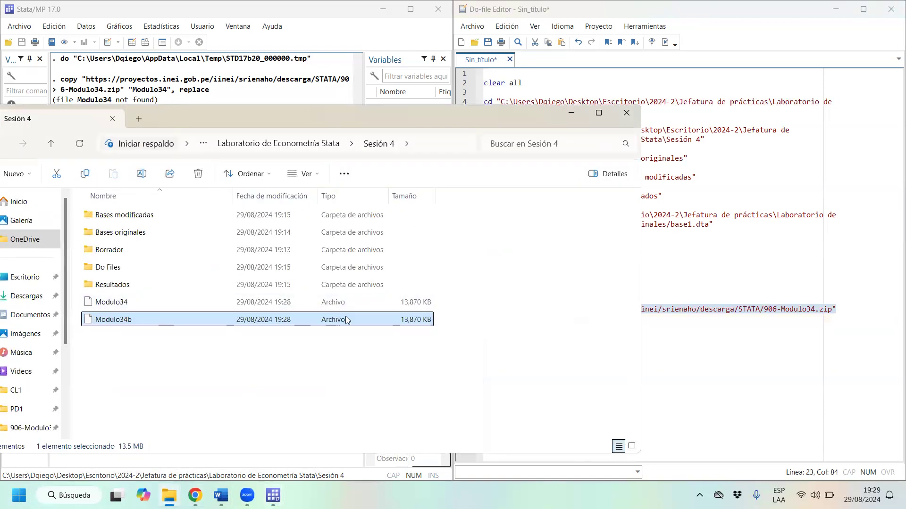
{"action": "left_click", "coordinate": [699, 65]}
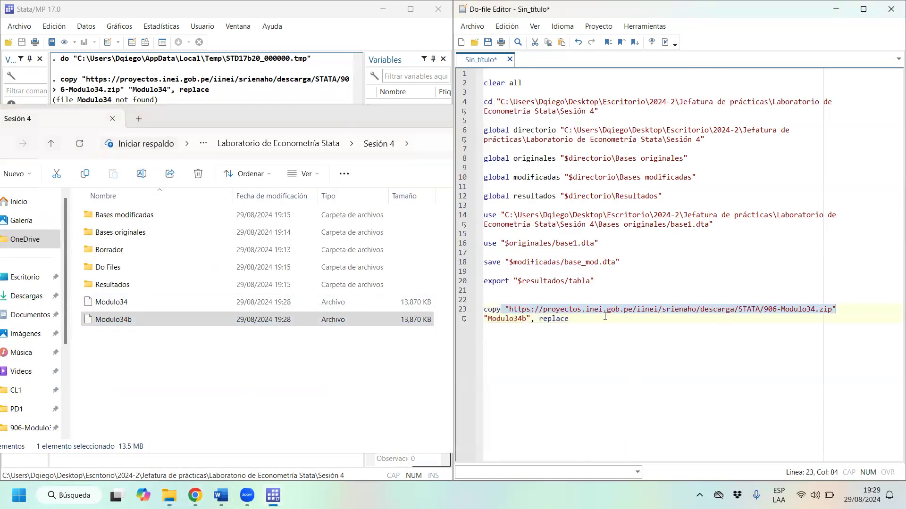
- Add the line unzipfile "Modulo34b", replace directly below the copy command in the do-file
{"action": "left_click", "coordinate": [603, 313]}
{"action": "key", "text": "Return"}
{"action": "type", "text": "unzip"}
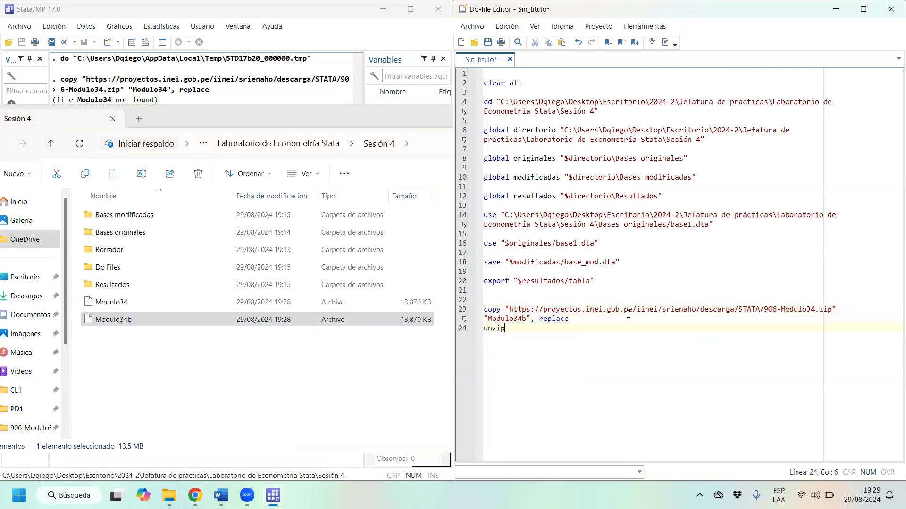
{"action": "type", "text": "e"}
{"action": "key", "text": "BackSpace"}
{"action": "key", "text": "BackSpace"}
{"action": "type", "text": "pfile"}
{"action": "type", "text": "\"\""}
{"action": "key", "text": "Caps_Lock"}
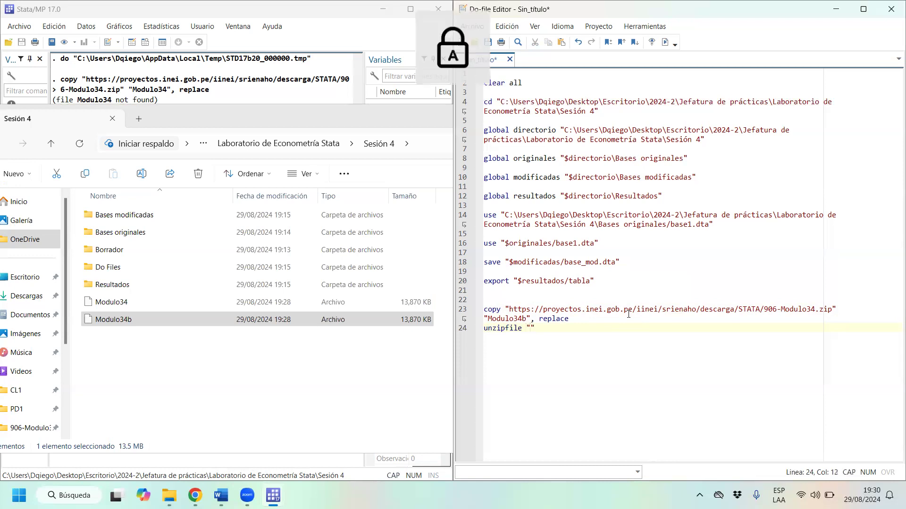
{"action": "type", "text": "M"}
{"action": "key", "text": "Caps_Lock"}
{"action": "type", "text": "odulo34b\""}
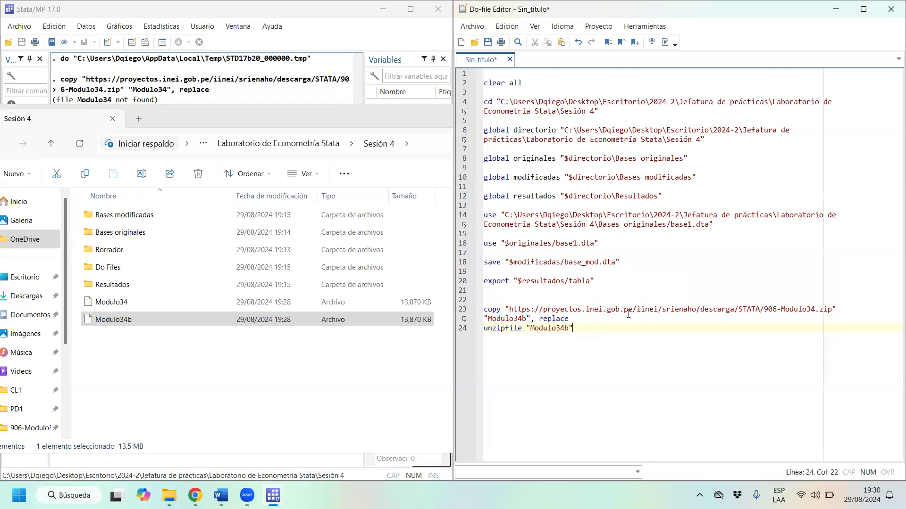
{"action": "type", "text": ", replace"}
- Try to execute only the new unzipfile line and check its output in the Stata results
{"action": "key", "text": "shift+Left"}
{"action": "key", "text": "shift+Left"}
{"action": "key", "text": "shift+Left"}
{"action": "key", "text": "shift+Left"}
{"action": "key", "text": "shift+Left"}
{"action": "key", "text": "shift+Left"}
{"action": "key", "text": "shift+Left"}
{"action": "key", "text": "shift+Left"}
{"action": "key", "text": "ctrl+d"}
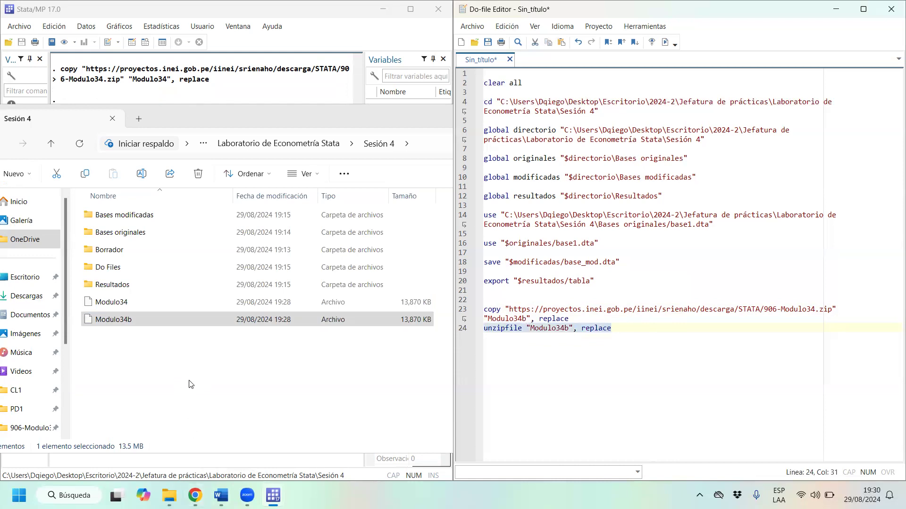
{"action": "left_click", "coordinate": [166, 13]}
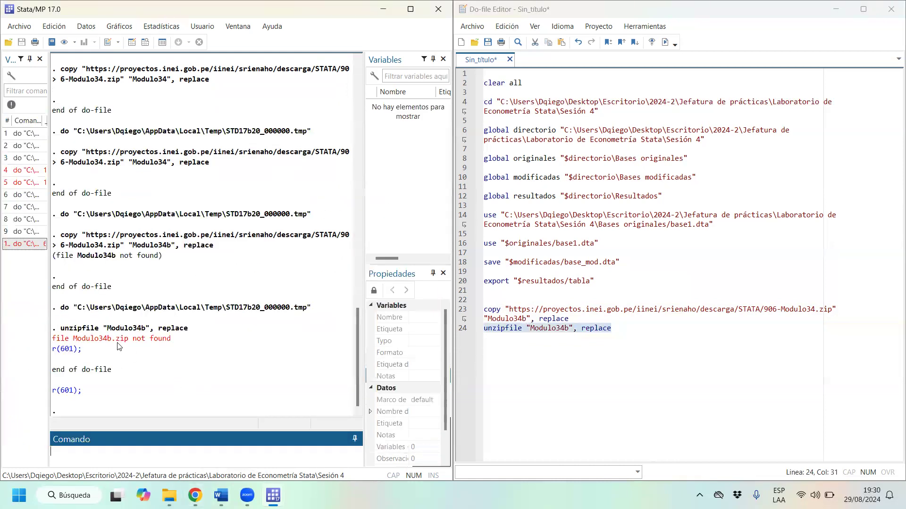
- Compare the Modulo34b name in the copy and unzipfile commands with the file in the Sesión 4 folder and the Stata output
{"action": "left_click", "coordinate": [567, 328]}
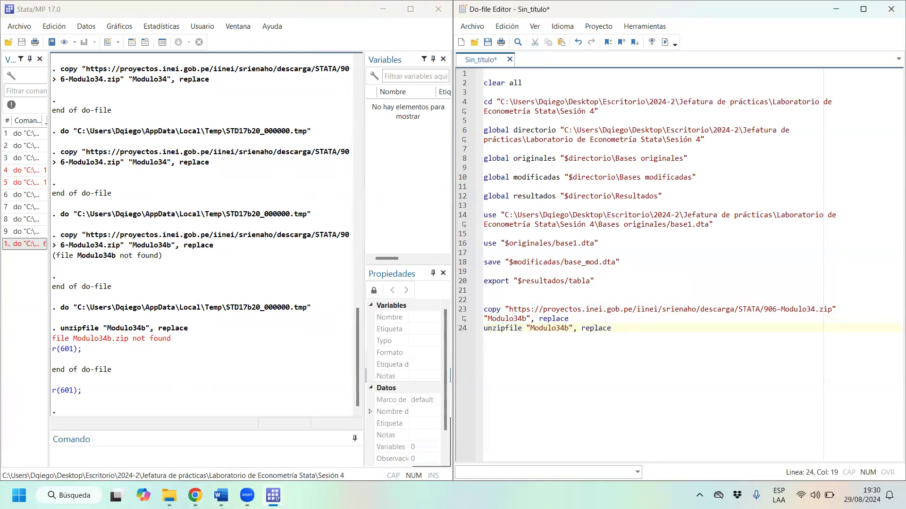
{"action": "left_click", "coordinate": [169, 495]}
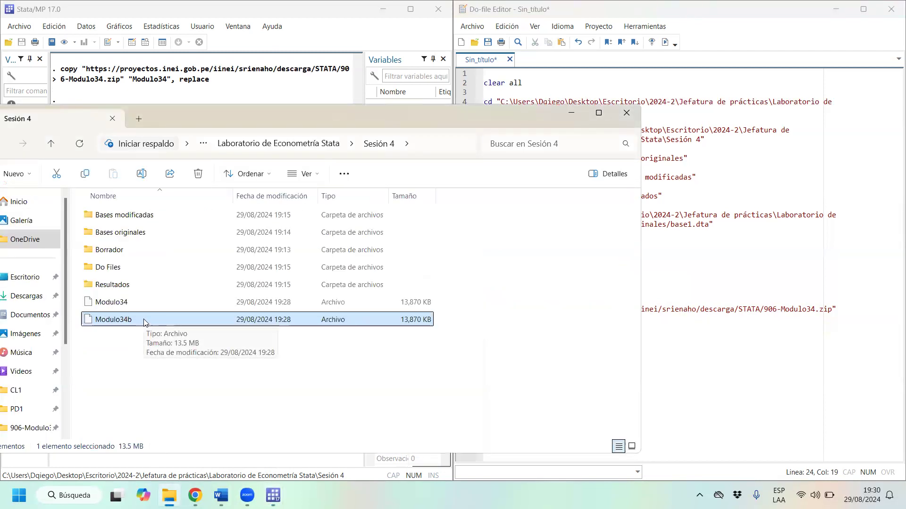
{"action": "left_click", "coordinate": [654, 66]}
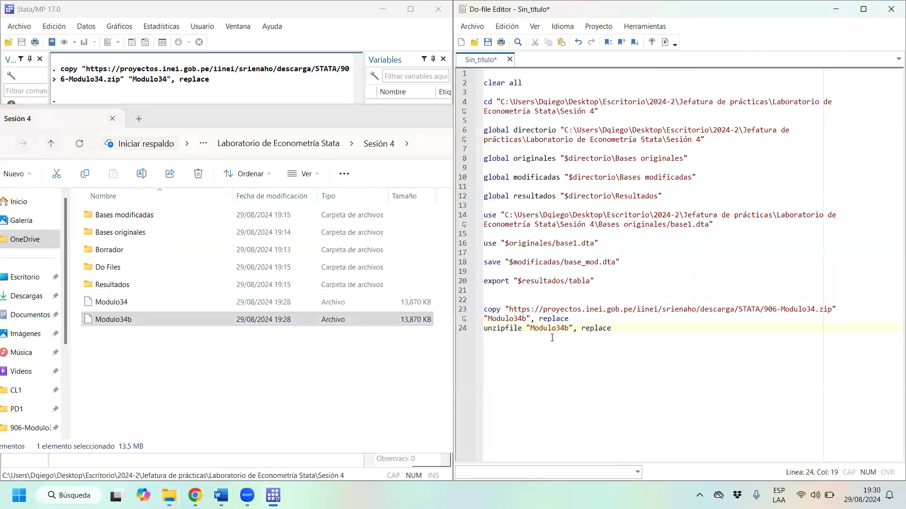
{"action": "left_click_drag", "start_coordinate": [526, 320], "coordinate": [488, 320]}
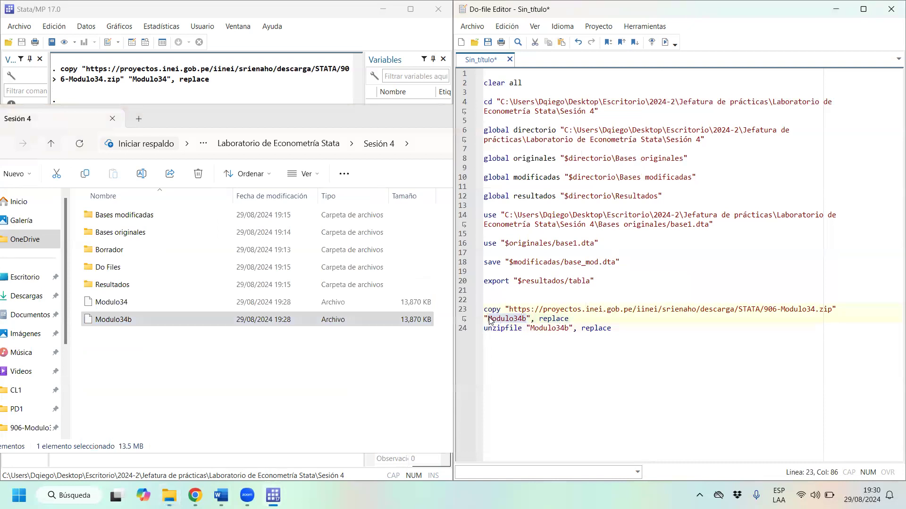
{"action": "left_click_drag", "start_coordinate": [569, 328], "coordinate": [542, 329]}
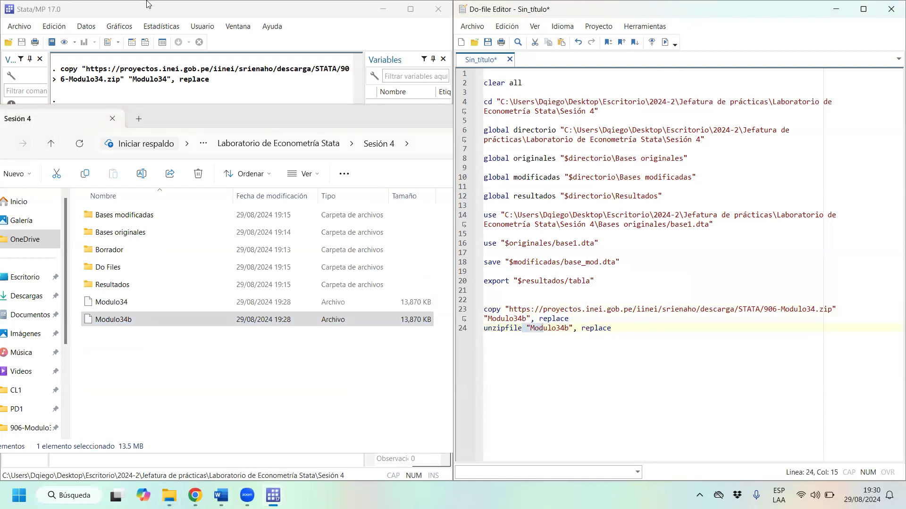
{"action": "left_click_drag", "start_coordinate": [155, 17], "coordinate": [159, 17]}
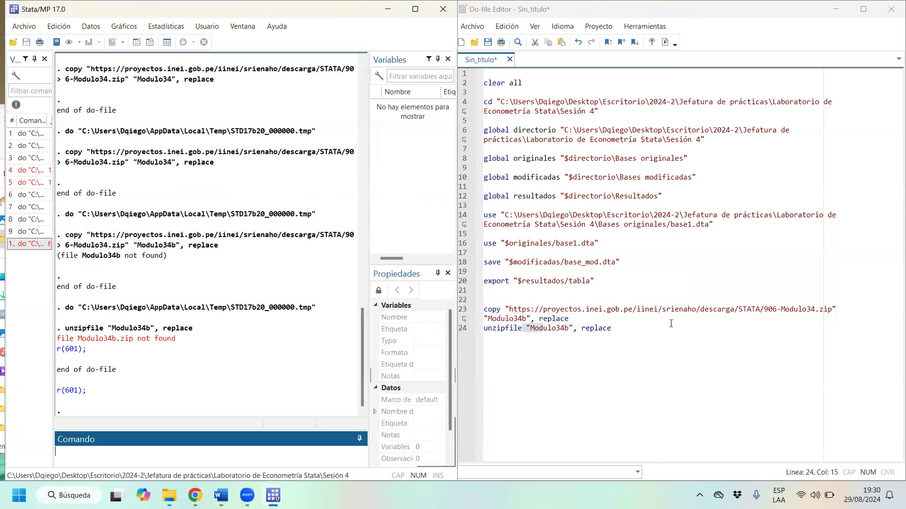
- Try to execute the copy and unzipfile commands together
{"action": "left_click", "coordinate": [651, 359]}
{"action": "left_click_drag", "start_coordinate": [610, 328], "coordinate": [512, 310]}
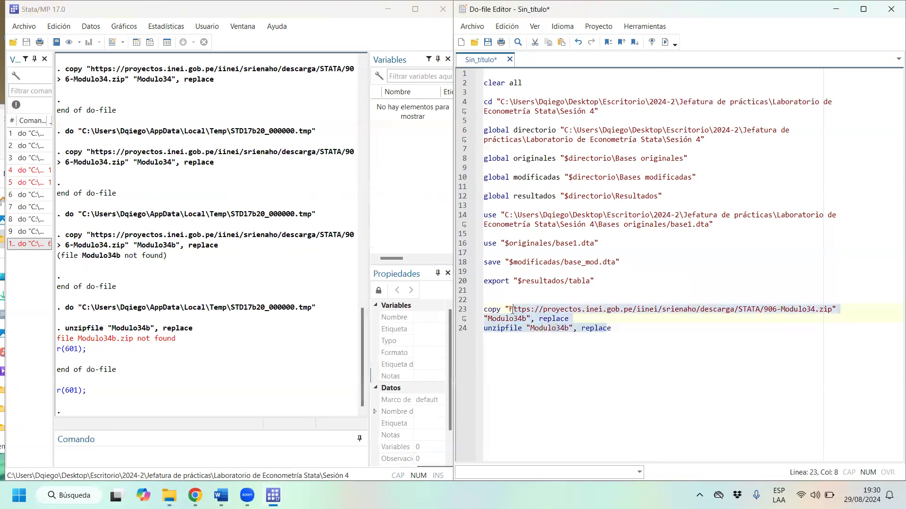
{"action": "key", "text": "ctrl+d"}
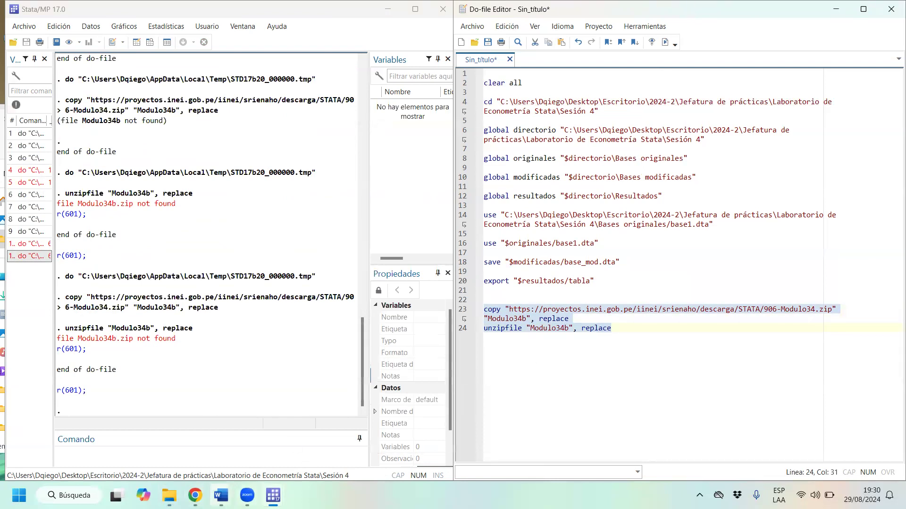
- Check the module downloads on the INEI microdata page in Chrome, and return to the do-file
{"action": "mouse_move", "coordinate": [195, 495]}
{"action": "left_click", "coordinate": [262, 436]}
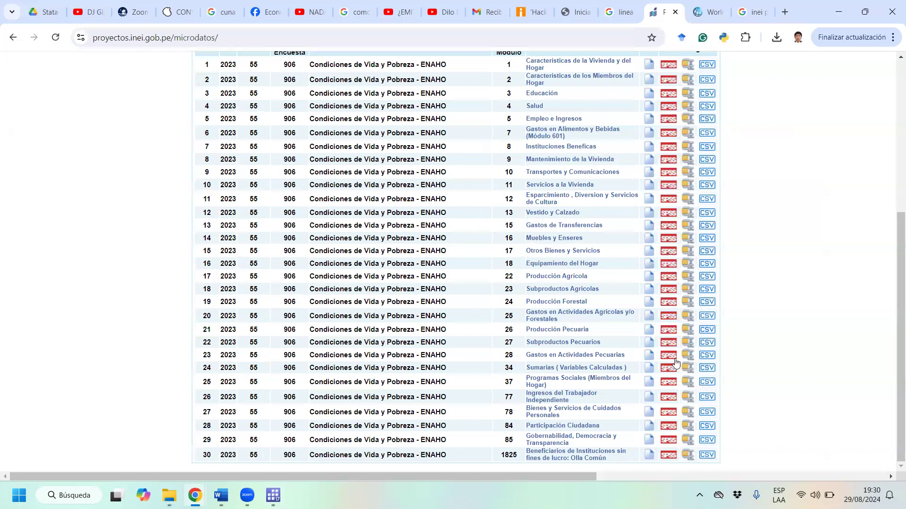
{"action": "left_click", "coordinate": [837, 9]}
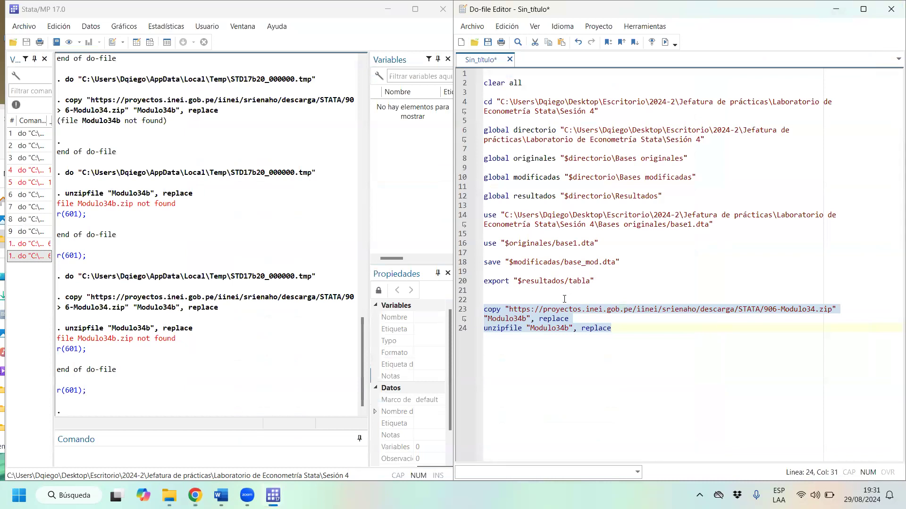
- Change the file name to "Modulo34b.zip" in both the copy and unzipfile commands, and execute the two commands together
{"action": "left_click", "coordinate": [523, 319]}
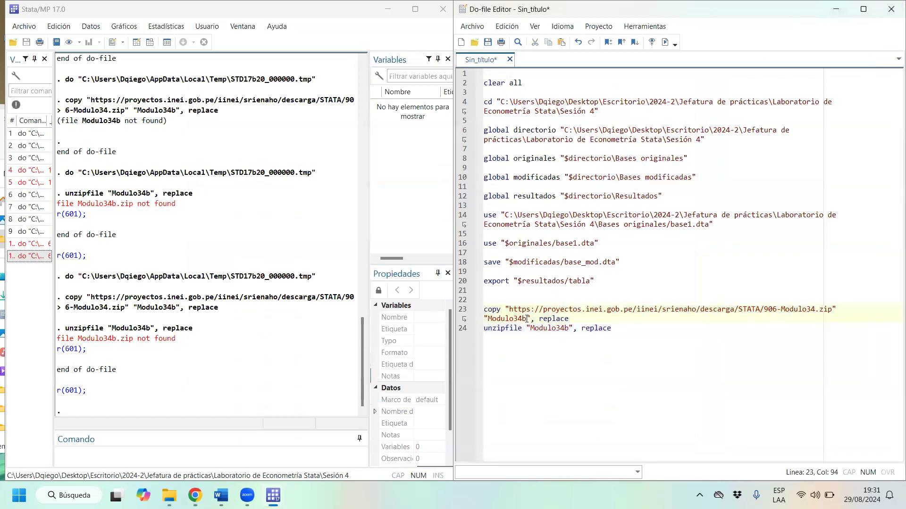
{"action": "type", "text": ".zi"}
{"action": "left_click", "coordinate": [570, 328]}
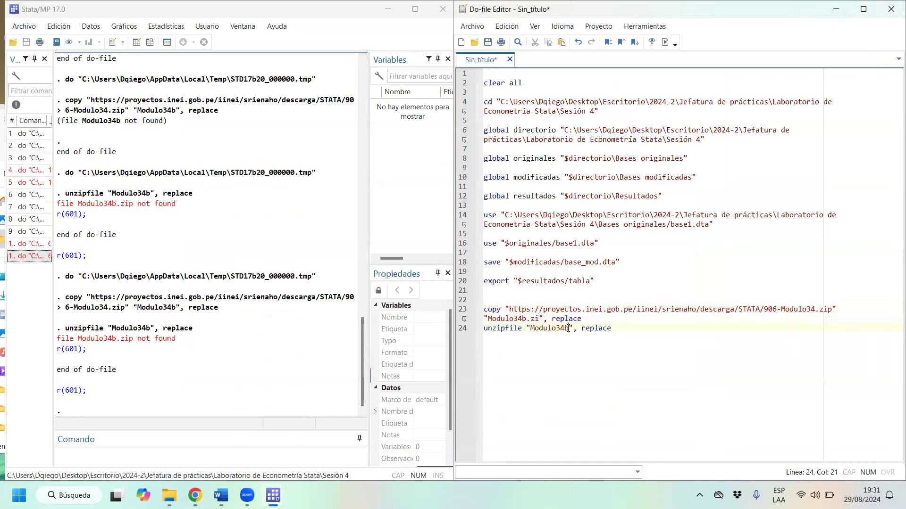
{"action": "type", "text": ".zip"}
{"action": "left_click", "coordinate": [542, 317]}
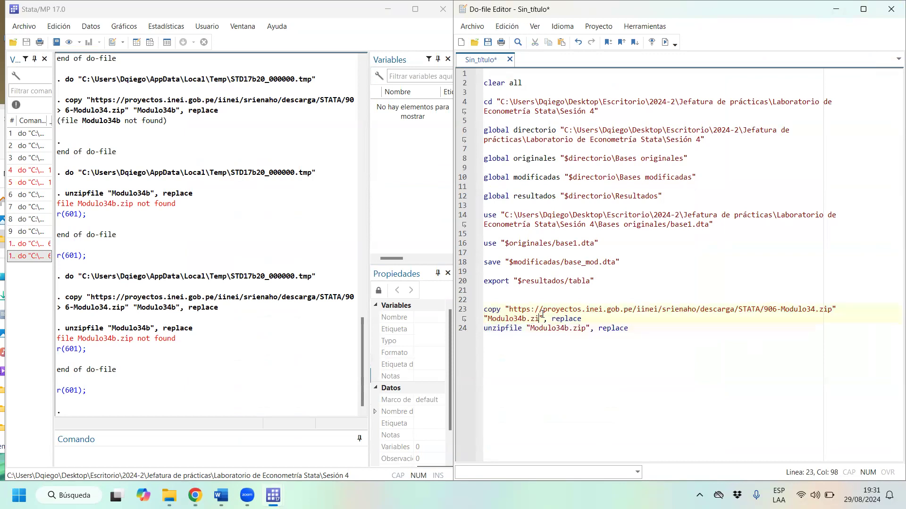
{"action": "type", "text": "p"}
{"action": "left_click_drag", "start_coordinate": [484, 309], "coordinate": [574, 336]}
{"action": "key", "text": "ctrl+d"}
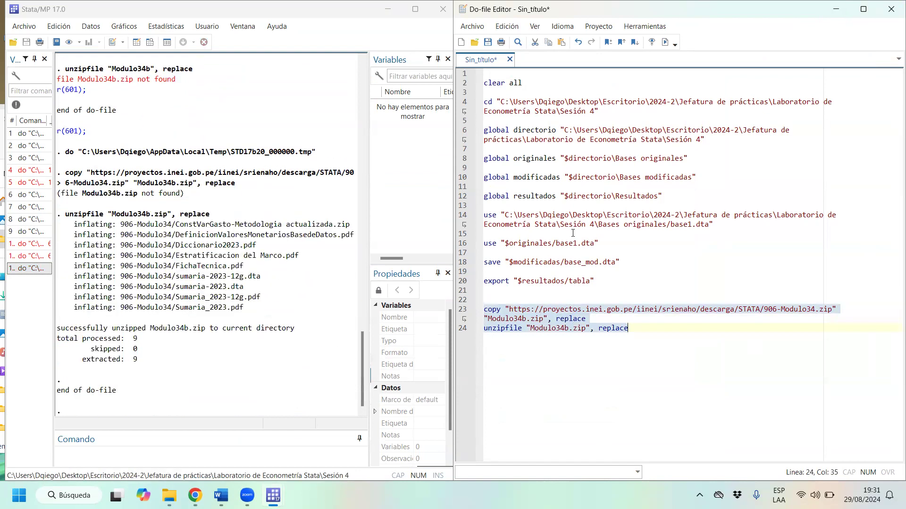
- Review the .zip extension in the file names of the copy and unzipfile commands
{"action": "left_click", "coordinate": [539, 319]}
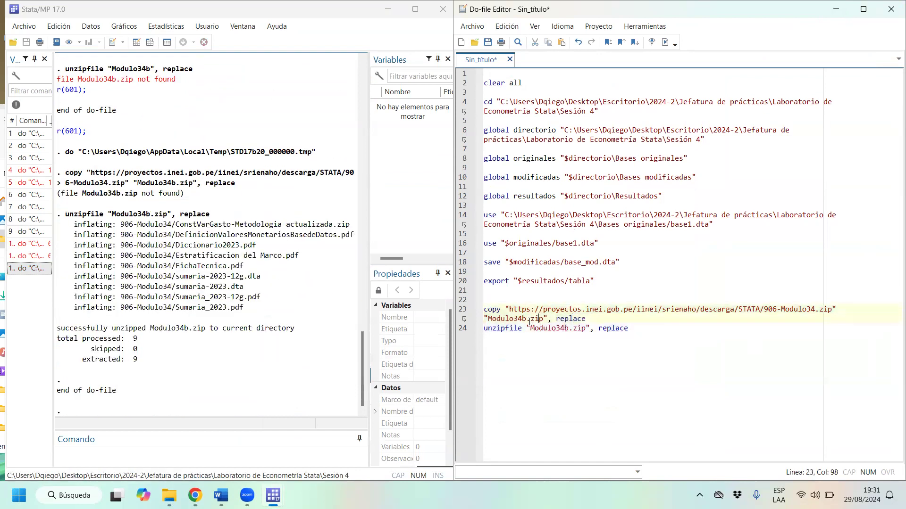
{"action": "left_click", "coordinate": [540, 319]}
{"action": "left_click", "coordinate": [529, 320]}
{"action": "left_click_drag", "start_coordinate": [530, 320], "coordinate": [543, 320]}
{"action": "left_click_drag", "start_coordinate": [570, 327], "coordinate": [587, 327]}
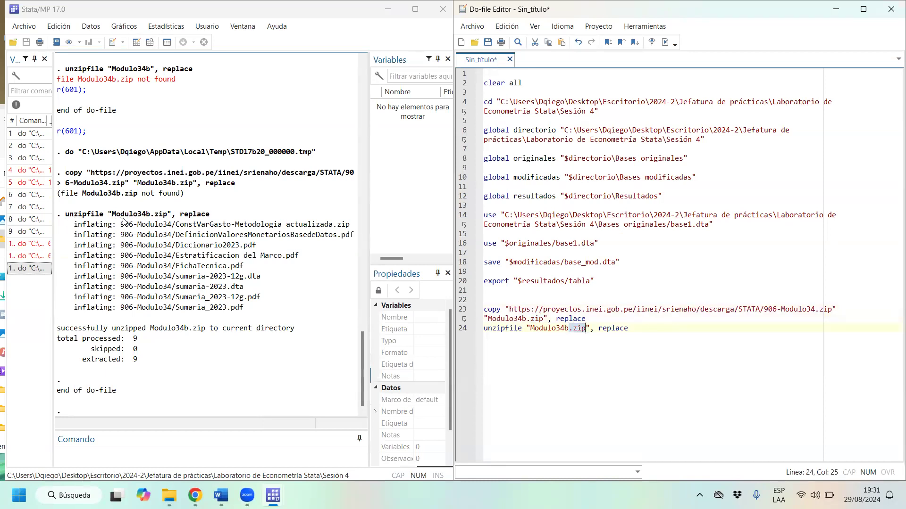
- Examine the list of extracted files, including sumaria-2023.dta, and the unzip totals in the Stata output
{"action": "left_click_drag", "start_coordinate": [121, 224], "coordinate": [226, 285]}
{"action": "left_click_drag", "start_coordinate": [257, 311], "coordinate": [161, 235]}
{"action": "left_click_drag", "start_coordinate": [245, 288], "coordinate": [74, 287]}
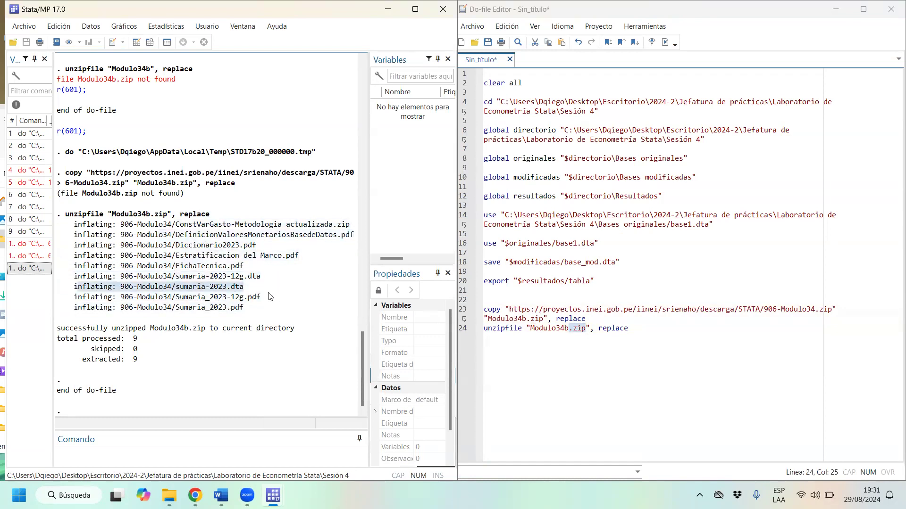
{"action": "left_click_drag", "start_coordinate": [140, 360], "coordinate": [83, 341]}
{"action": "left_click", "coordinate": [642, 354]}
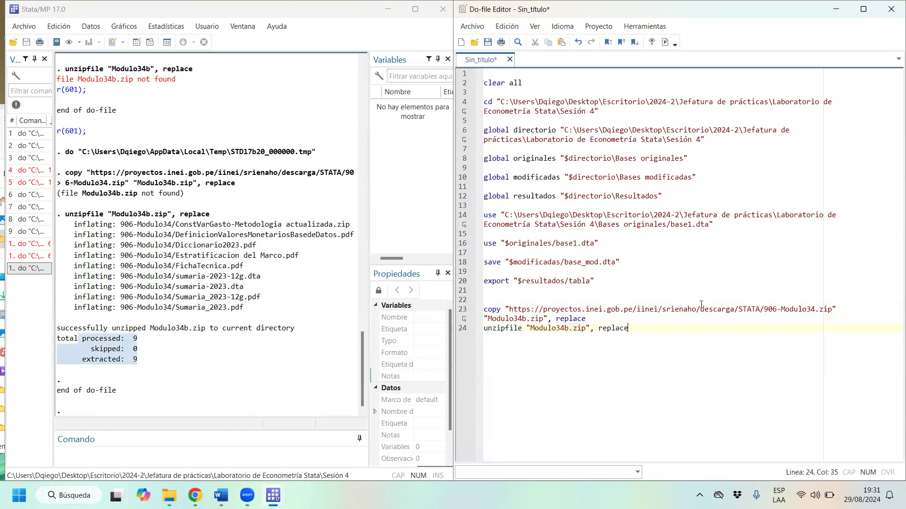
- Add an empty line below the unzipfile command and check the compressed Modulo34b file in the Sesión 4 folder
{"action": "key", "text": "Return"}
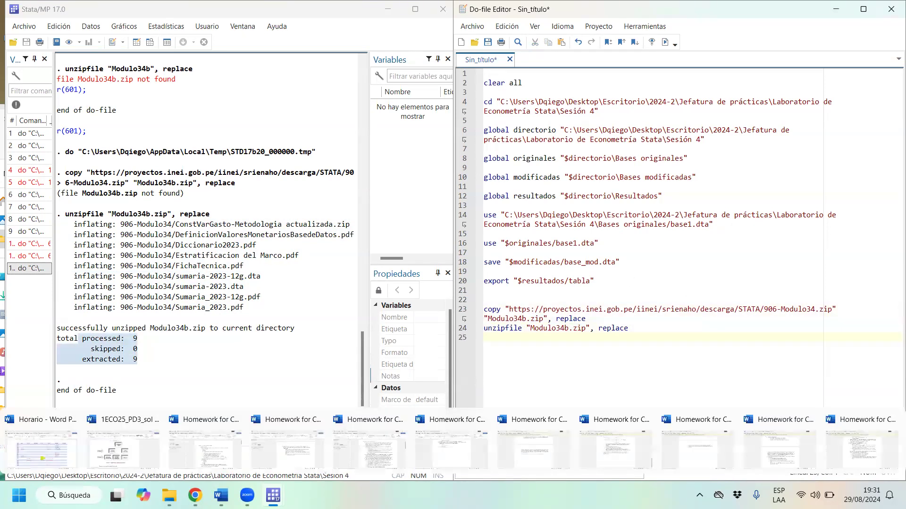
{"action": "mouse_move", "coordinate": [169, 495]}
{"action": "left_click", "coordinate": [149, 434]}
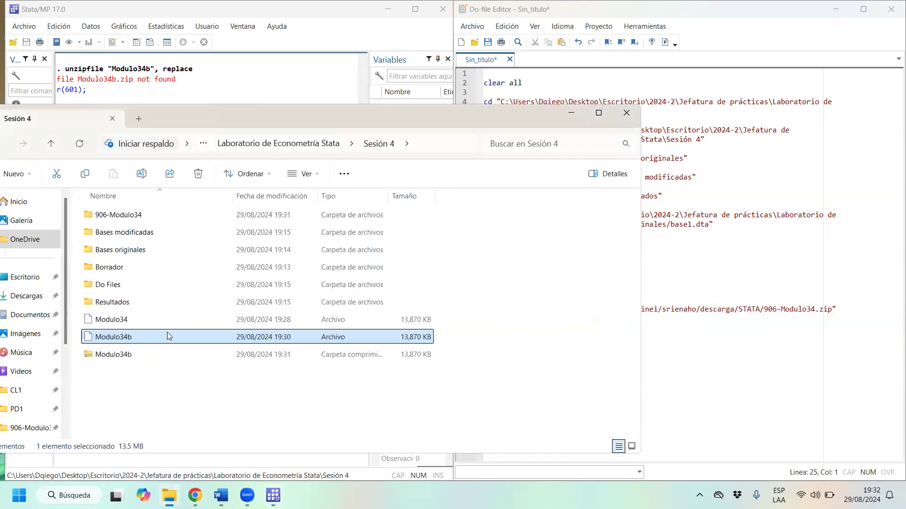
{"action": "left_click", "coordinate": [132, 353]}
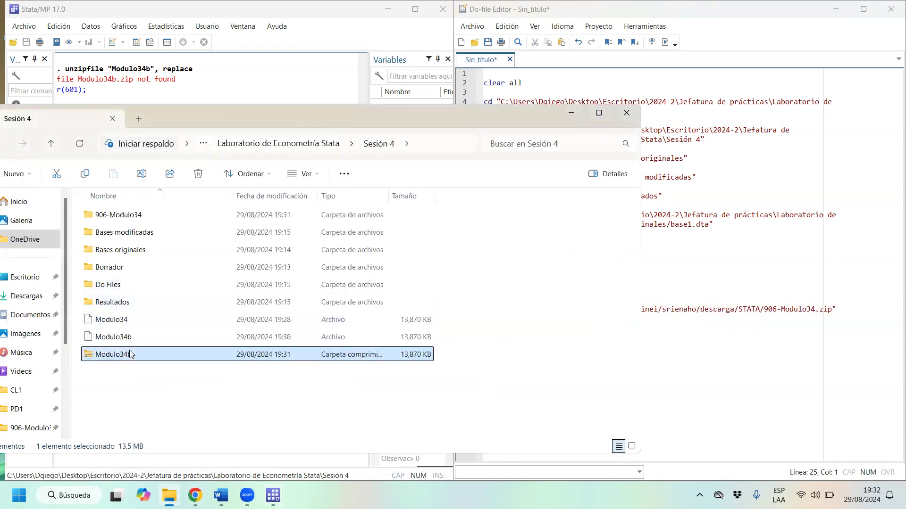
{"action": "left_click", "coordinate": [572, 113]}
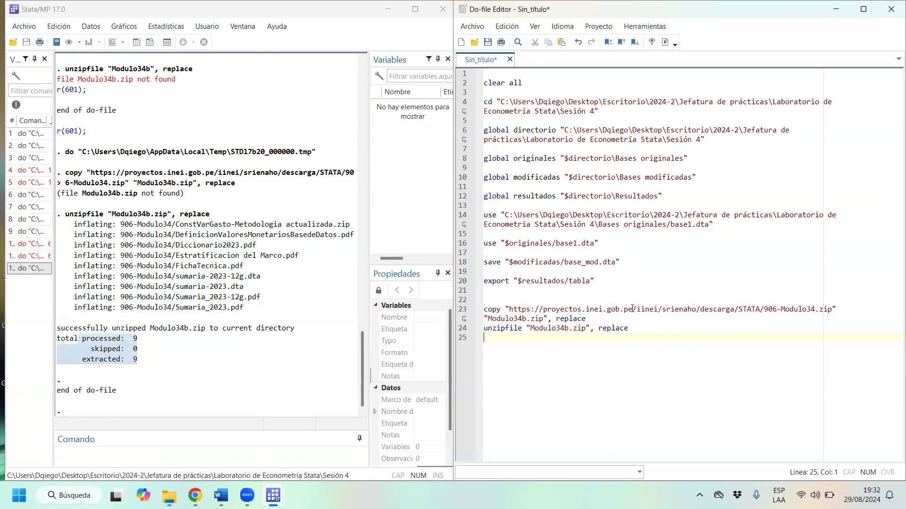
- Add the command erase "Modulo34b.zip" below the unzipfile line and execute it
{"action": "left_click", "coordinate": [737, 338]}
{"action": "type", "text": "era"}
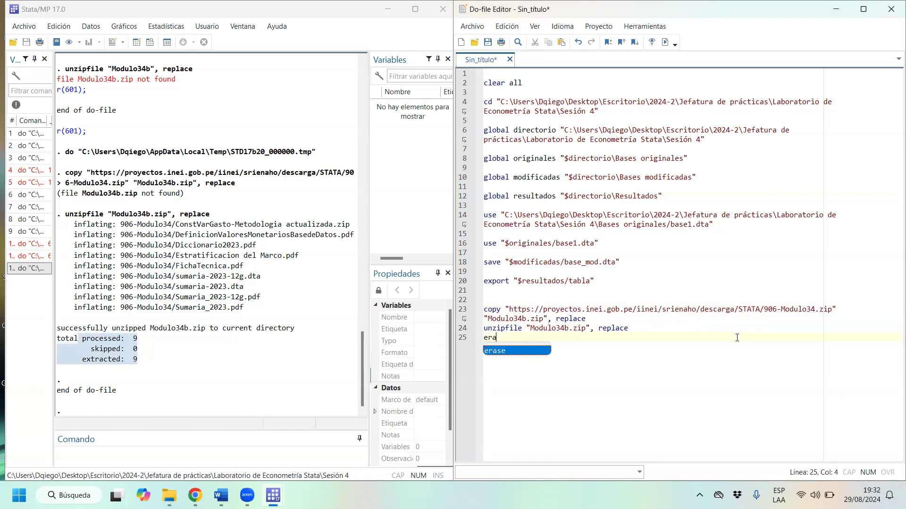
{"action": "type", "text": "se \""}
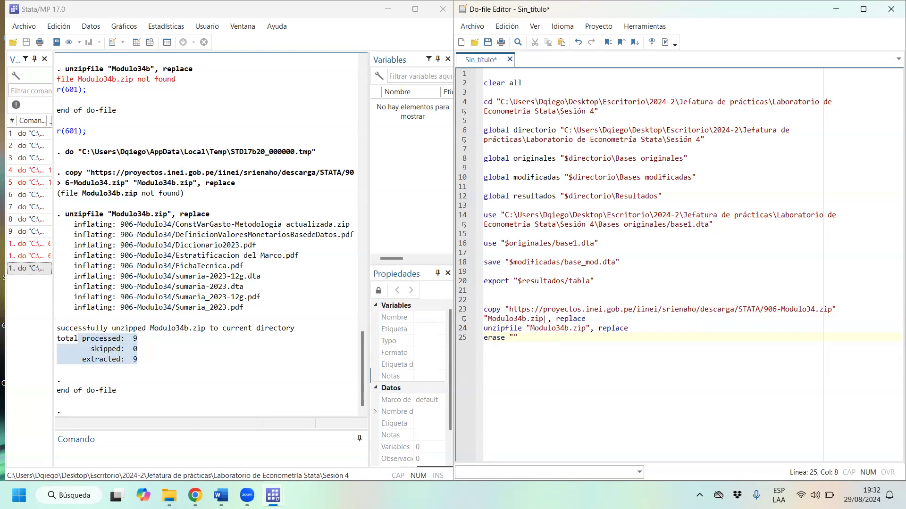
{"action": "left_click_drag", "start_coordinate": [546, 319], "coordinate": [476, 318]}
{"action": "mouse_move", "coordinate": [518, 338]}
{"action": "left_mouse_down"}
{"action": "mouse_move", "coordinate": [508, 338]}
{"action": "mouse_move", "coordinate": [528, 337]}
{"action": "left_mouse_up"}
{"action": "type", "text": "\"Modulo34b.zip\""}
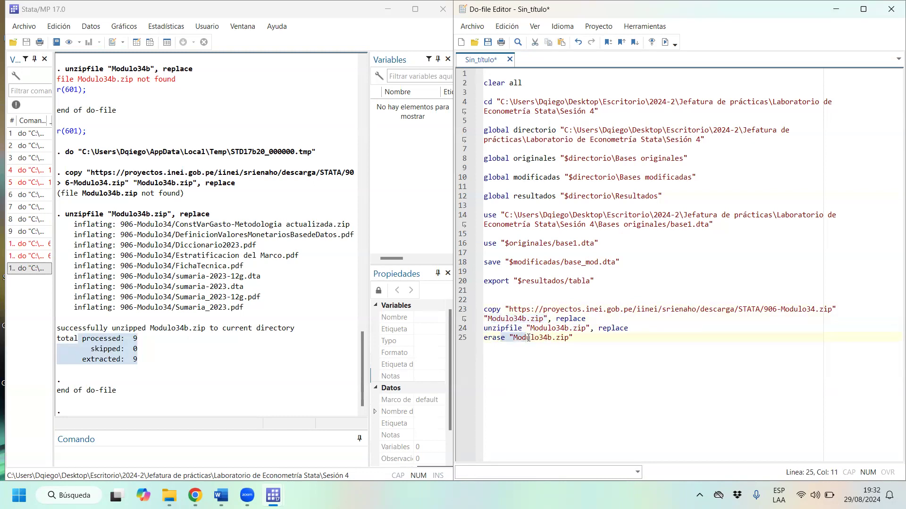
{"action": "triple_click", "coordinate": [529, 337]}
{"action": "key", "text": "ctrl+d"}
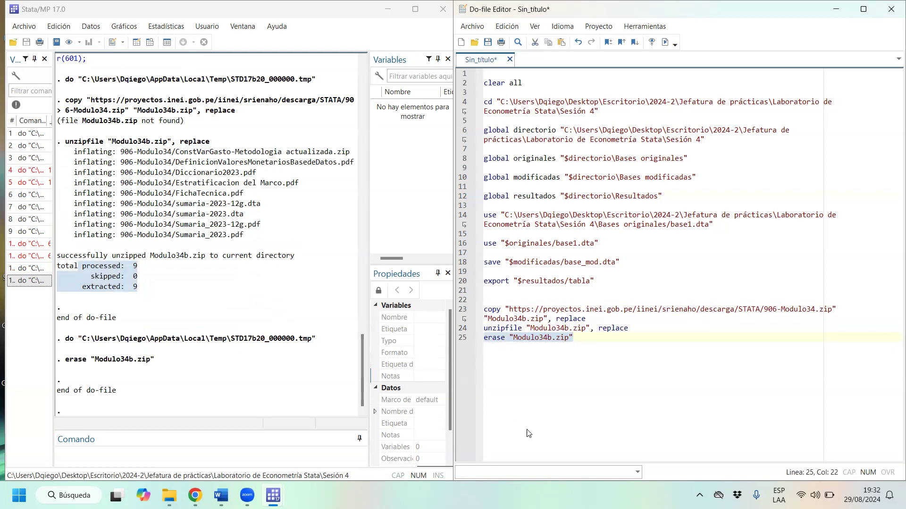
- Add the comment "*Cargar bases de datos" below the erase command, leaving one blank line between them
{"action": "left_click", "coordinate": [628, 343]}
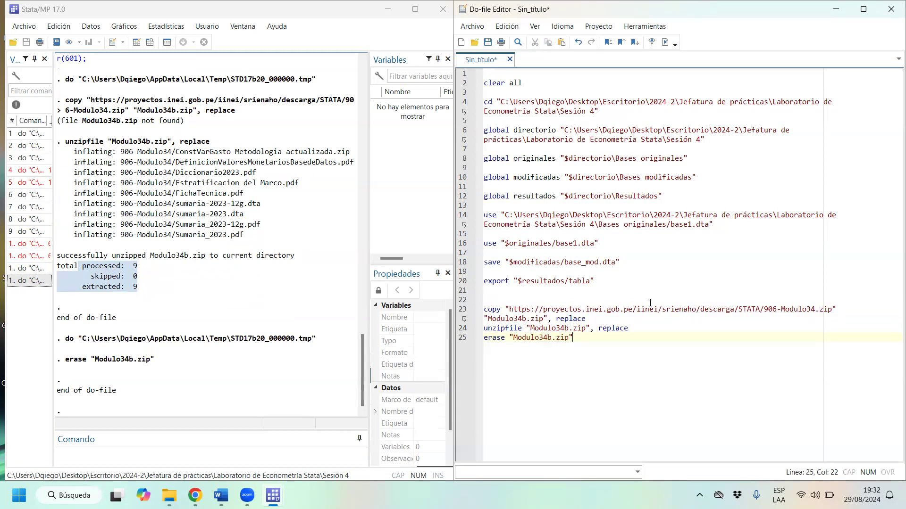
{"action": "key", "text": "Return"}
{"action": "key", "text": "Return"}
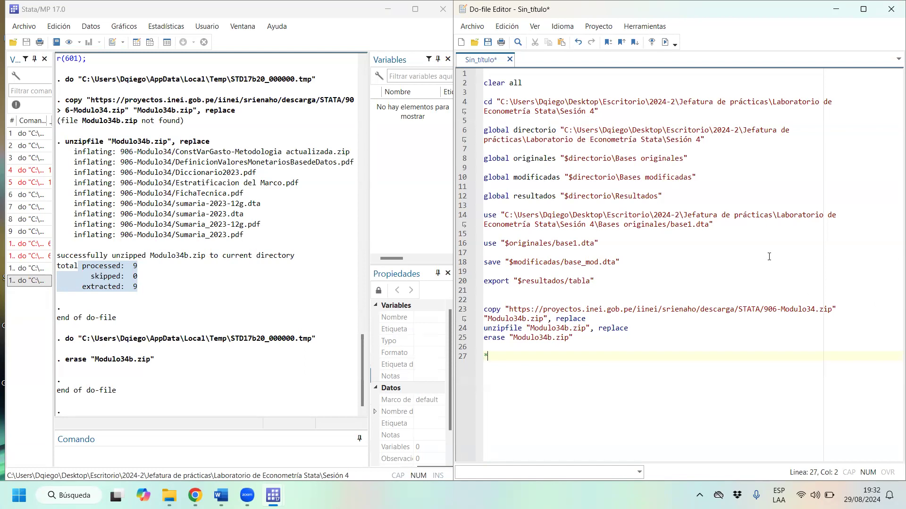
{"action": "key", "text": "Caps_Lock"}
{"action": "type", "text": "Cr"}
{"action": "key", "text": "Caps_Lock"}
{"action": "type", "text": "argar bases de datos"}
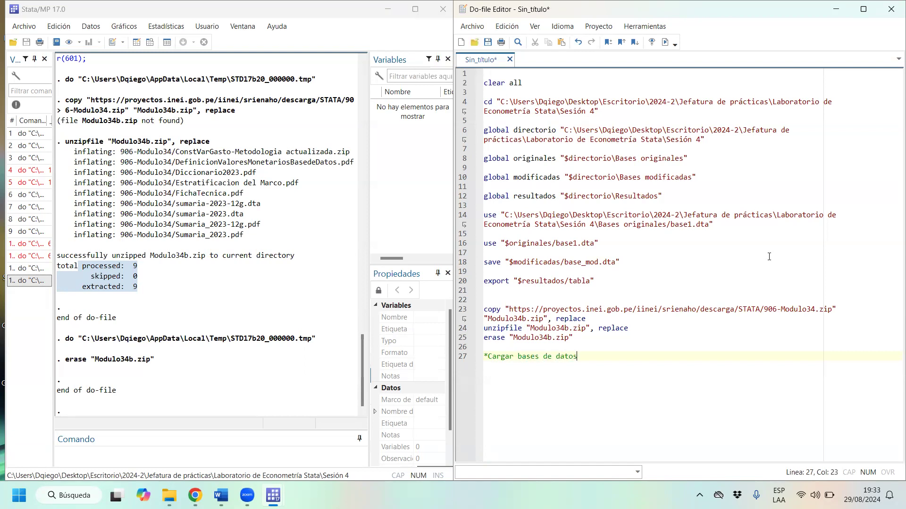
- Add the comment "*Traducir bases de datos" one blank line below the previous comment
{"action": "key", "text": "Return"}
{"action": "key", "text": "Return"}
{"action": "type", "text": "*"}
{"action": "key", "text": "Caps_Lock"}
{"action": "type", "text": "T"}
{"action": "key", "text": "Caps_Lock"}
{"action": "type", "text": "raducir bases de datos"}
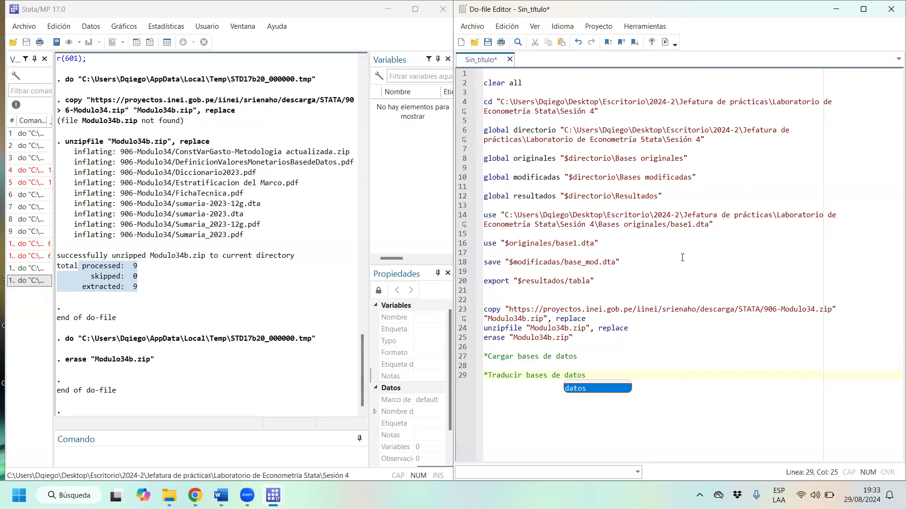
- Add the command sysuse auto, replace directly below the "*Cargar bases de datos" comment, with blank lines after it, and execute it
{"action": "left_click", "coordinate": [620, 365]}
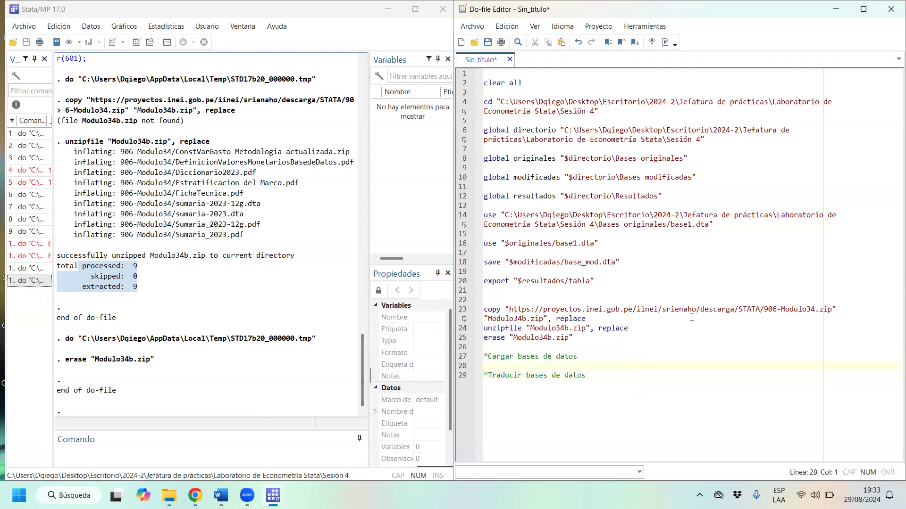
{"action": "key", "text": "Return"}
{"action": "key", "text": "Return"}
{"action": "key", "text": "Up"}
{"action": "key", "text": "Up"}
{"action": "type", "text": "sysuse "}
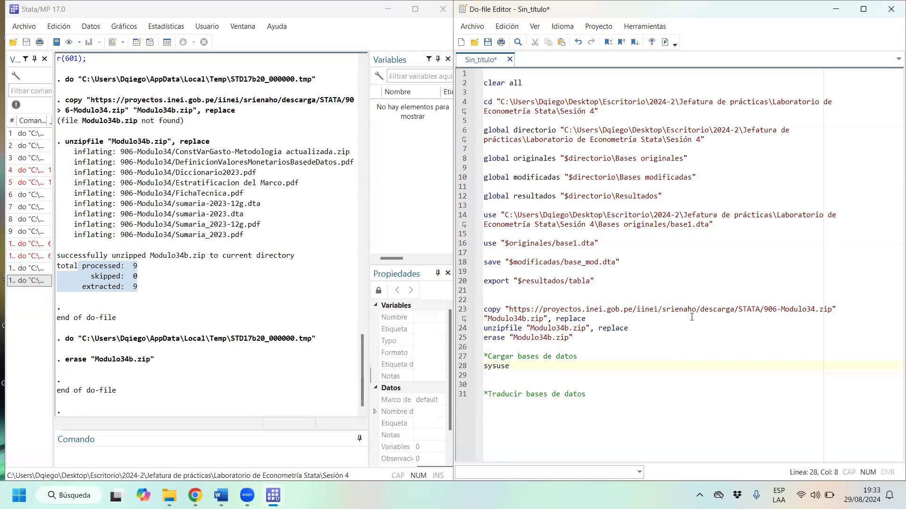
{"action": "type", "text": "auto, repla"}
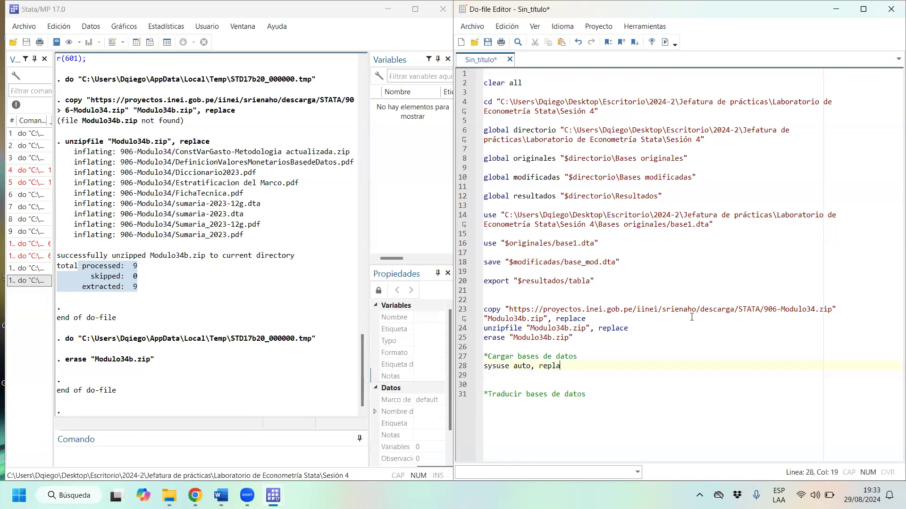
{"action": "type", "text": "ce"}
{"action": "key", "text": "shift+Home"}
{"action": "key", "text": "ctrl+d"}
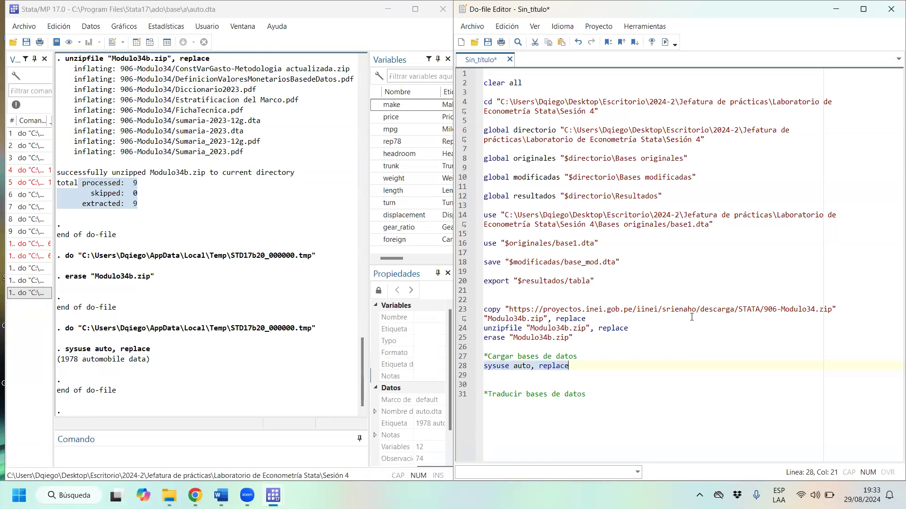
- Start a new line with the command use below the sysuse line
{"action": "key", "text": "End"}
{"action": "key", "text": "Return"}
{"action": "type", "text": "usr"}
{"action": "key", "text": "BackSpace"}
{"action": "type", "text": "e"}
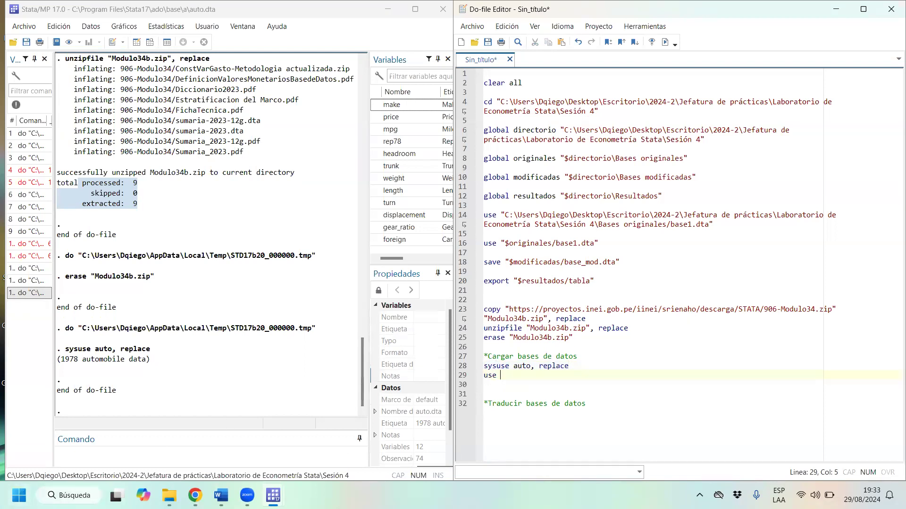
- In File Explorer, copy sumaria-2023.dta from the nested 906-Modulo34 folder of Sesión 3 into the Sesión 4 folder
{"action": "left_click", "coordinate": [174, 496]}
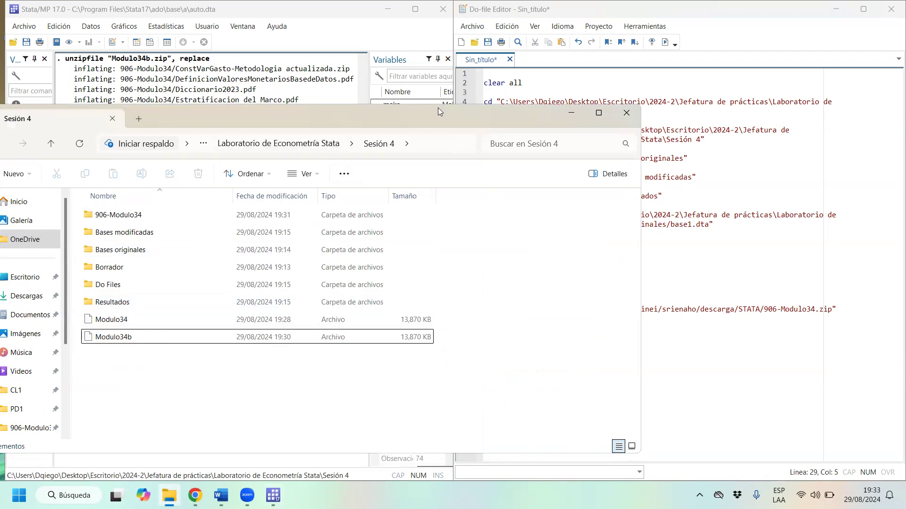
{"action": "left_click", "coordinate": [645, 26]}
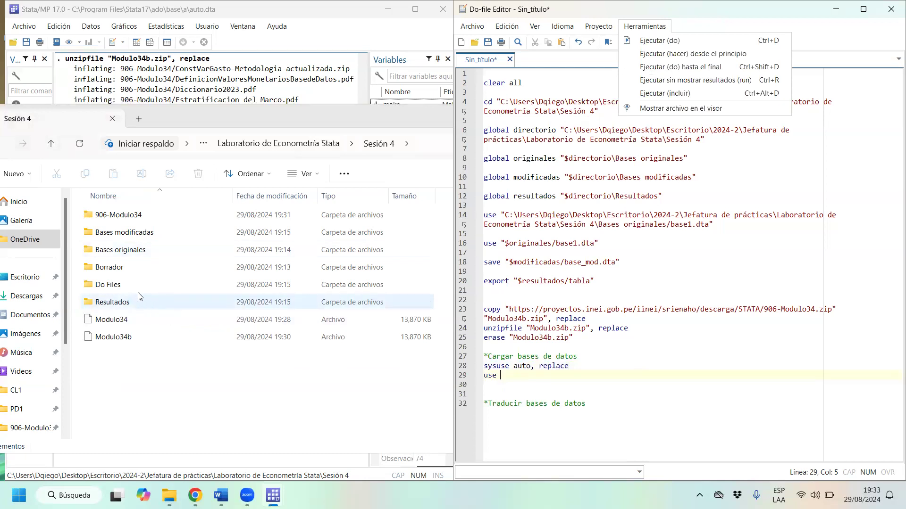
{"action": "left_click", "coordinate": [293, 144]}
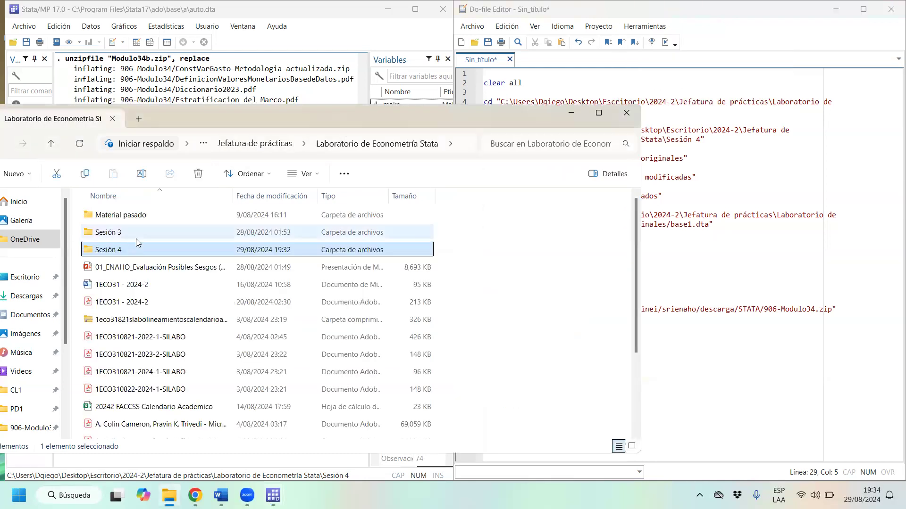
{"action": "left_click", "coordinate": [135, 251]}
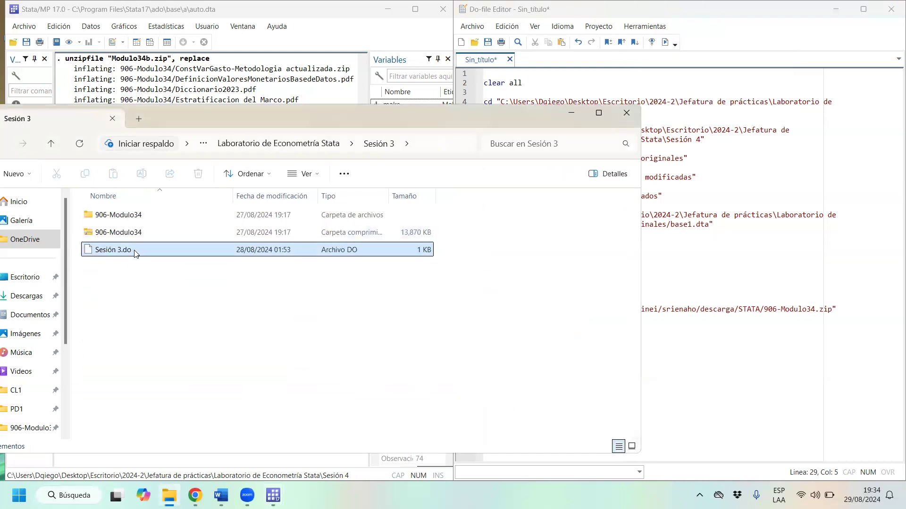
{"action": "double_click", "coordinate": [150, 219]}
{"action": "double_click", "coordinate": [138, 220]}
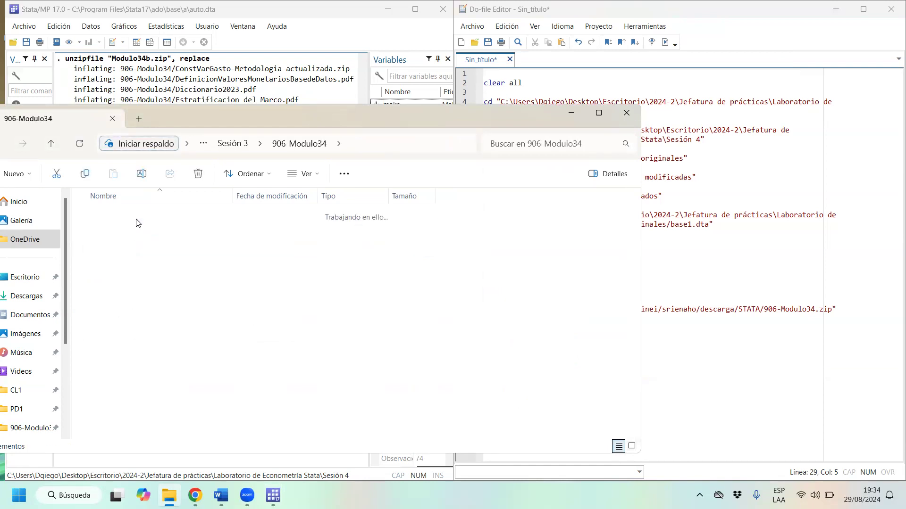
{"action": "left_click", "coordinate": [173, 356]}
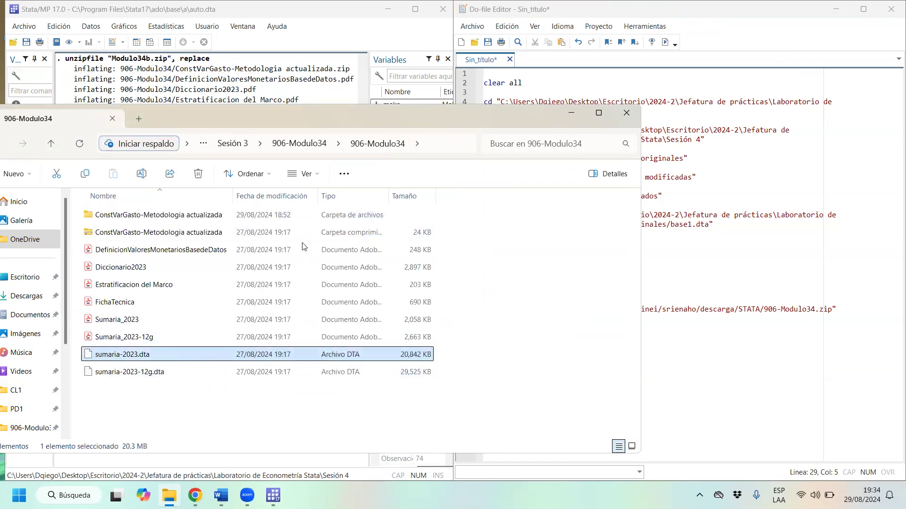
{"action": "left_click", "coordinate": [232, 147]}
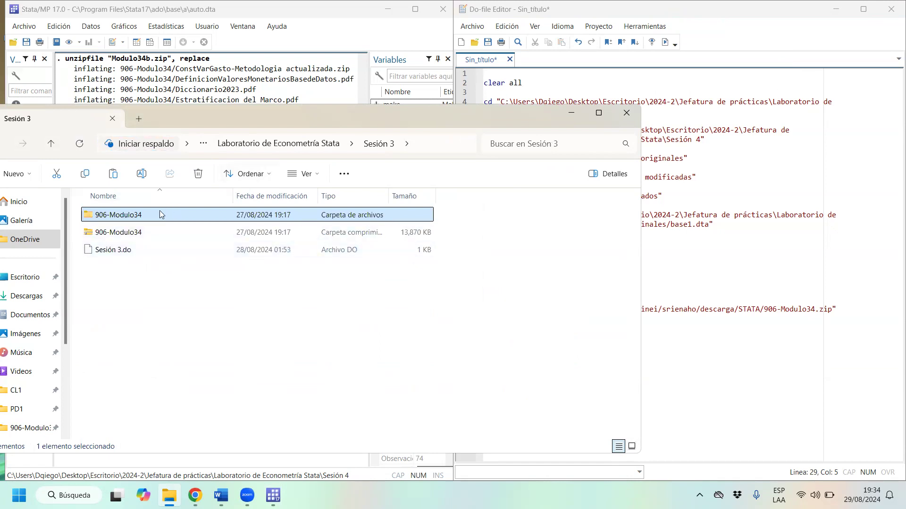
{"action": "left_click", "coordinate": [246, 146]}
{"action": "double_click", "coordinate": [121, 252]}
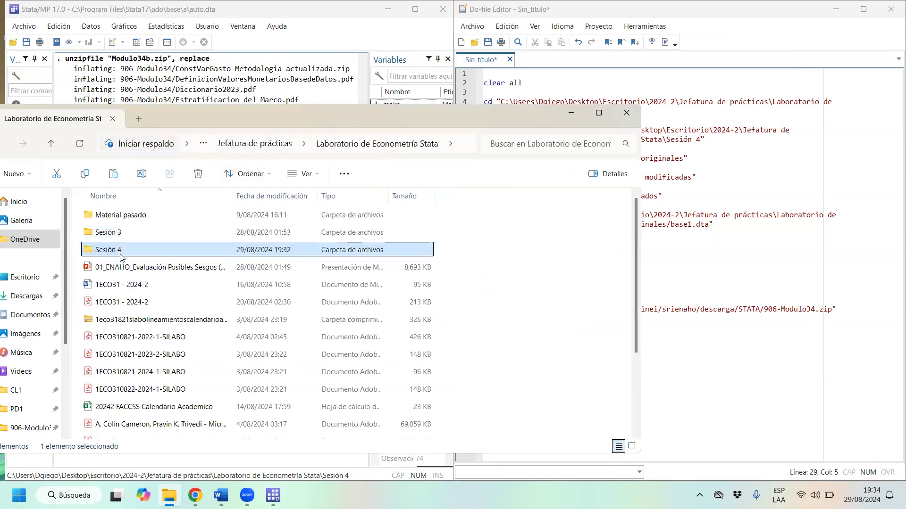
{"action": "left_click", "coordinate": [200, 354]}
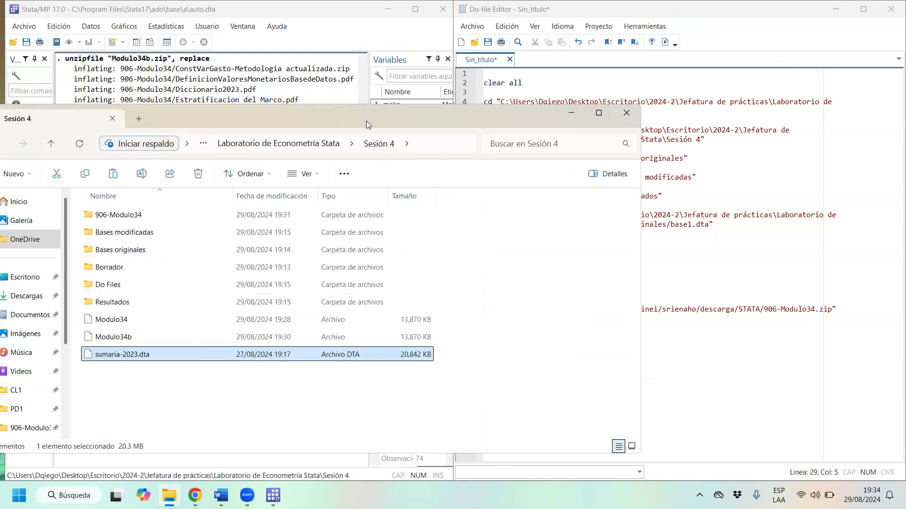
- Complete the do-file line as use "sumaria-2023.dta", replace and execute it in Stata
{"action": "key", "text": "super+Left"}
{"action": "left_click", "coordinate": [530, 374]}
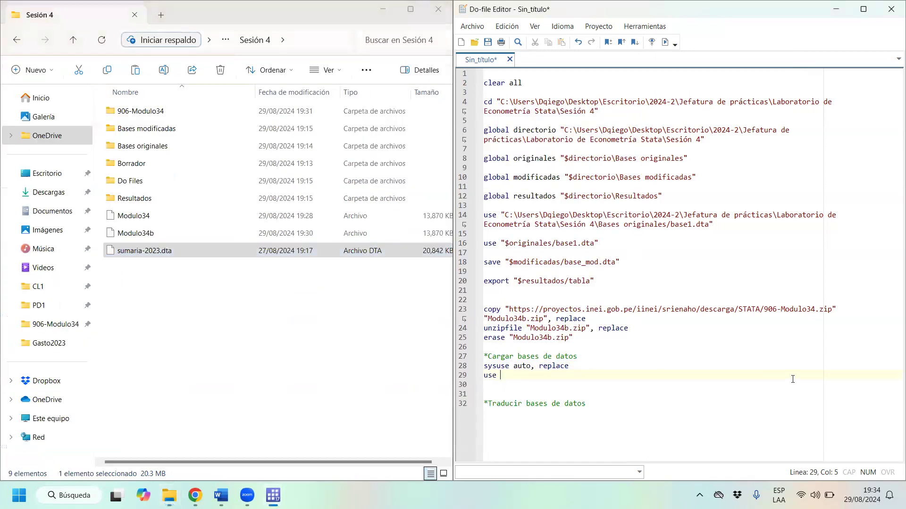
{"action": "type", "text": "\"sumaria-"}
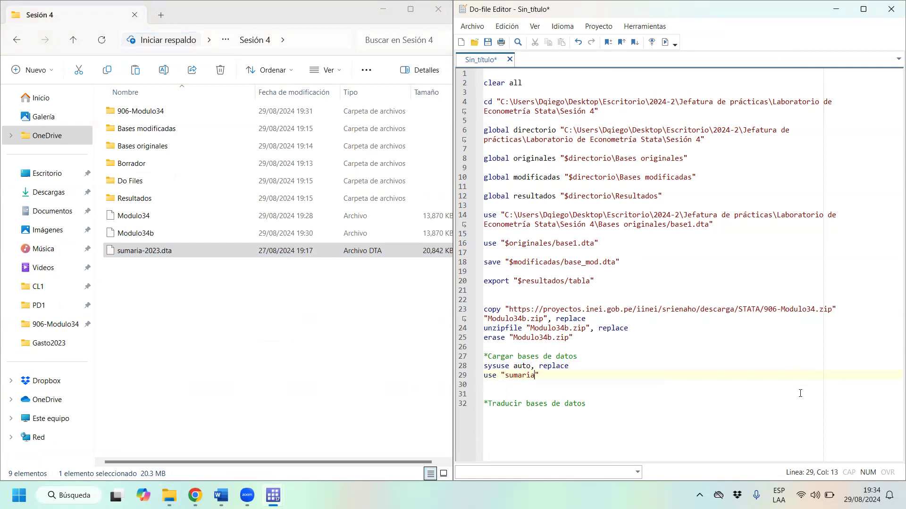
{"action": "type", "text": "2023.dta\", replace"}
{"action": "left_click", "coordinate": [400, 9]}
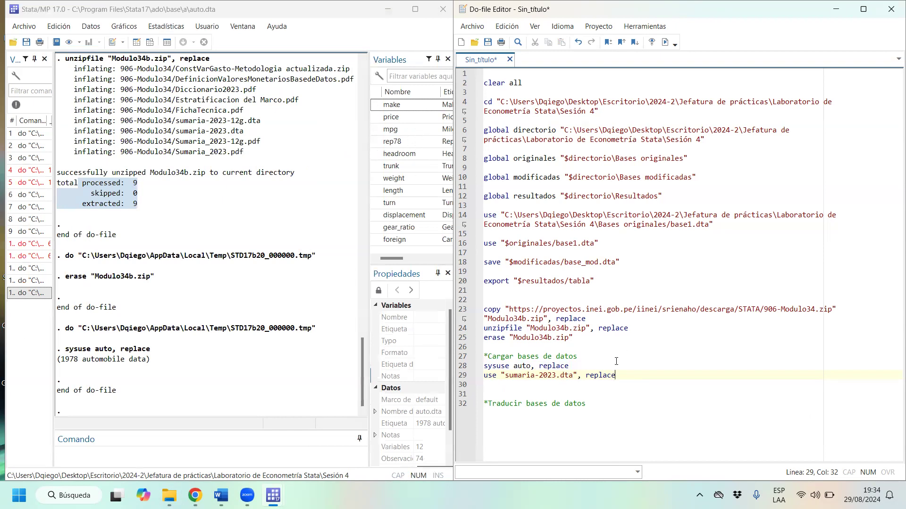
{"action": "left_click_drag", "start_coordinate": [614, 375], "coordinate": [486, 376]}
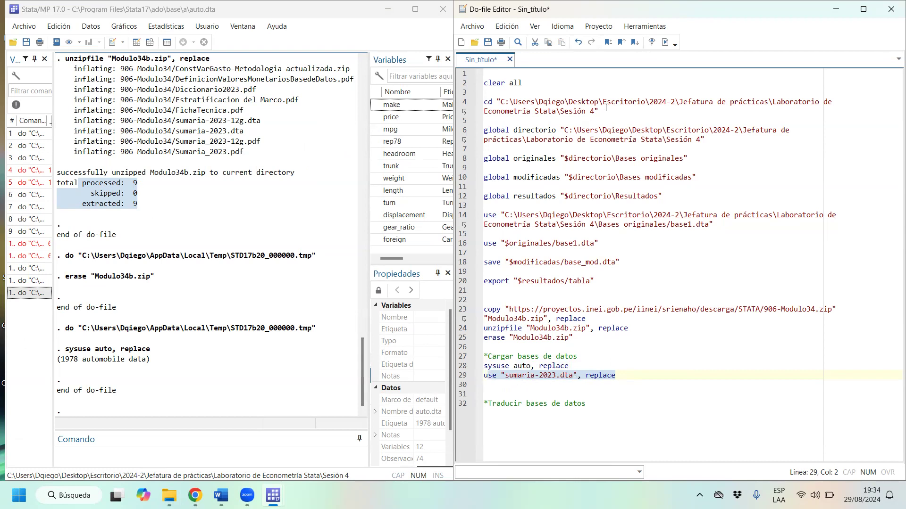
{"action": "left_click", "coordinate": [665, 43]}
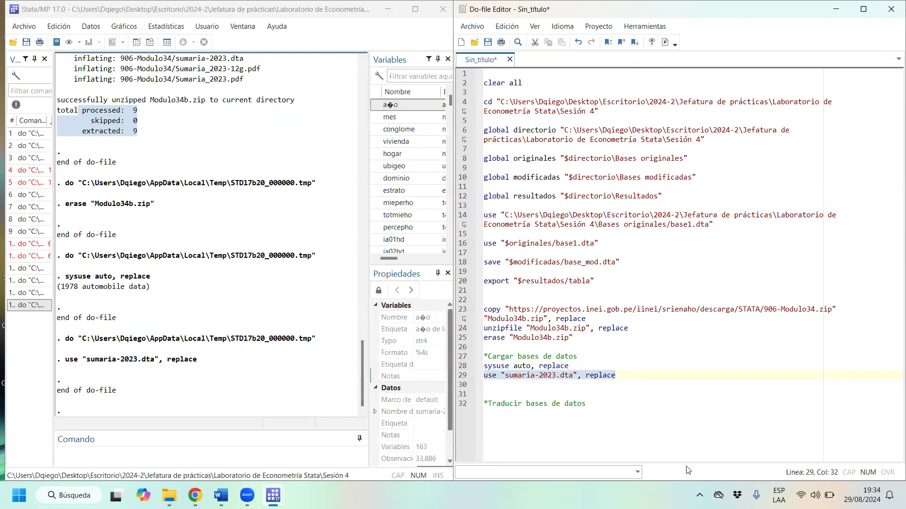
- Remove the quotation marks around sumaria-2023.dta in the use command and execute the line
{"action": "left_click", "coordinate": [505, 376]}
{"action": "key", "text": "BackSpace"}
{"action": "key", "text": "Right"}
{"action": "key", "text": "Right"}
{"action": "key", "text": "Right"}
{"action": "key", "text": "Right"}
{"action": "key", "text": "BackSpace"}
{"action": "key", "text": "Left"}
{"action": "key", "text": "Left"}
{"action": "key", "text": "Left"}
{"action": "key", "text": "Left"}
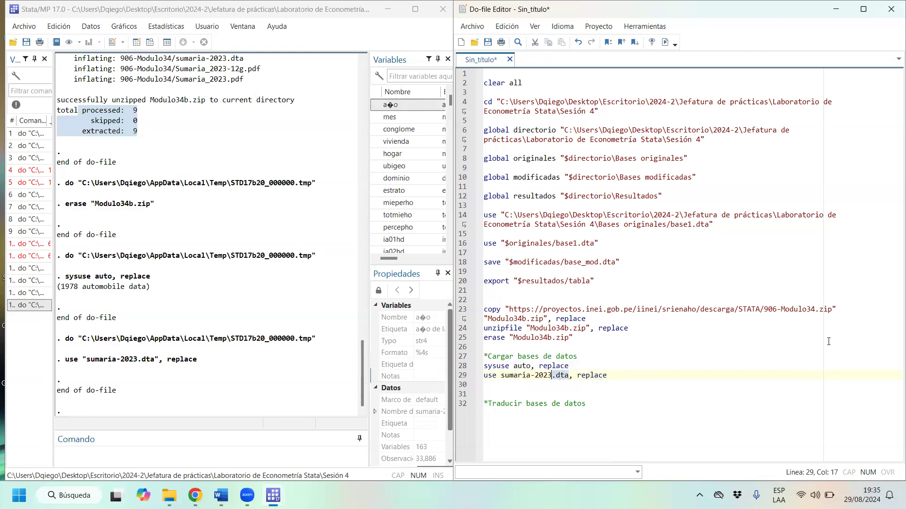
{"action": "key", "text": "Home"}
{"action": "key", "text": "shift+End"}
{"action": "key", "text": "ctrl+d"}
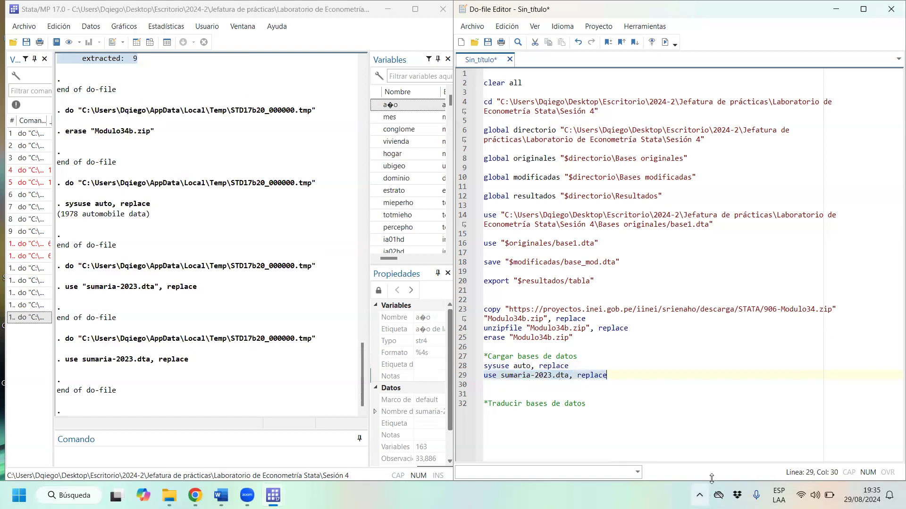
- Replace the hyphen in sumaria-2023.dta with a space in the use command and point out the two separate words
{"action": "left_click", "coordinate": [535, 377]}
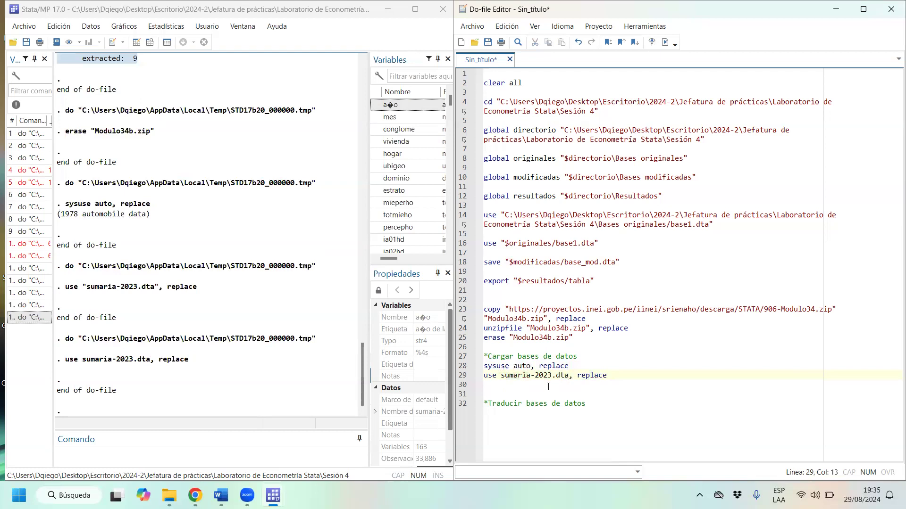
{"action": "key", "text": "BackSpace"}
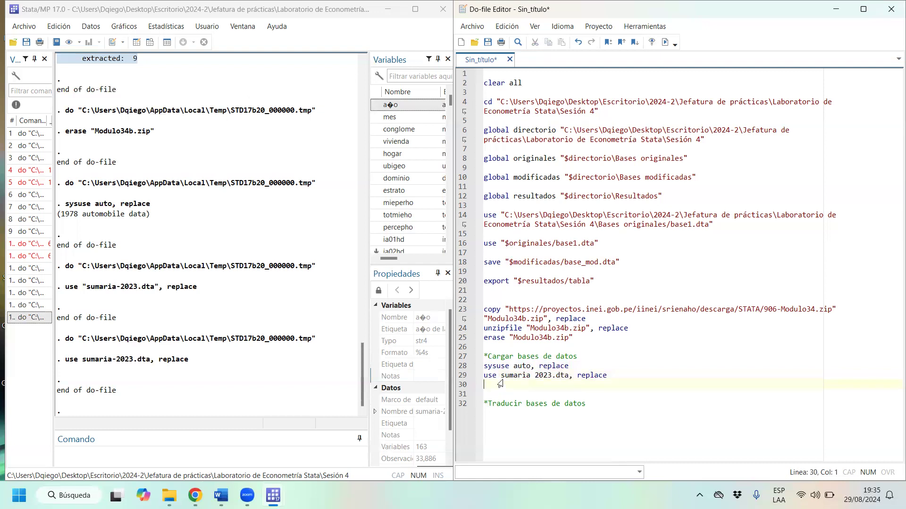
{"action": "left_click_drag", "start_coordinate": [530, 375], "coordinate": [500, 375]}
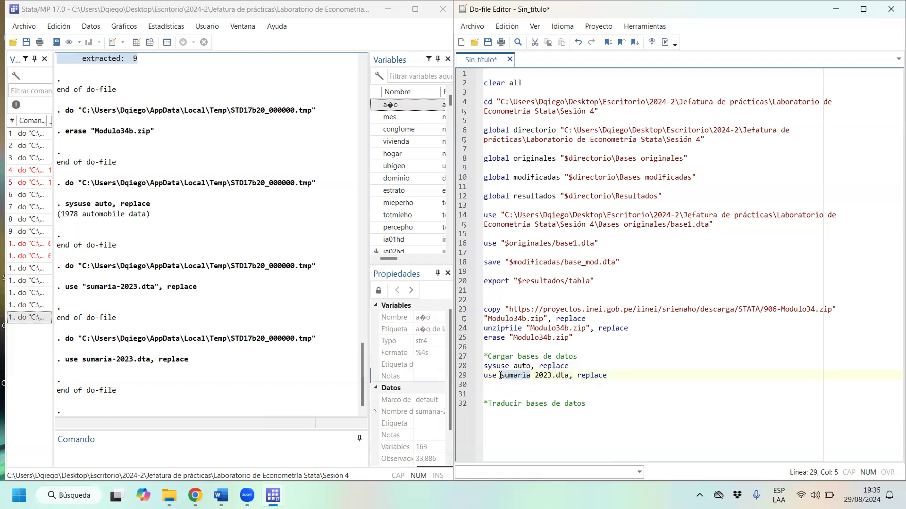
{"action": "double_click", "coordinate": [540, 374]}
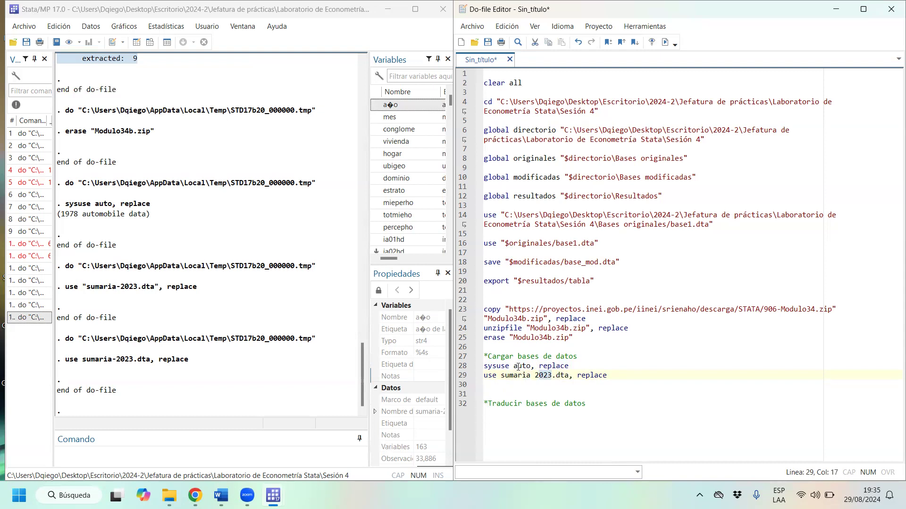
{"action": "left_click", "coordinate": [504, 375]}
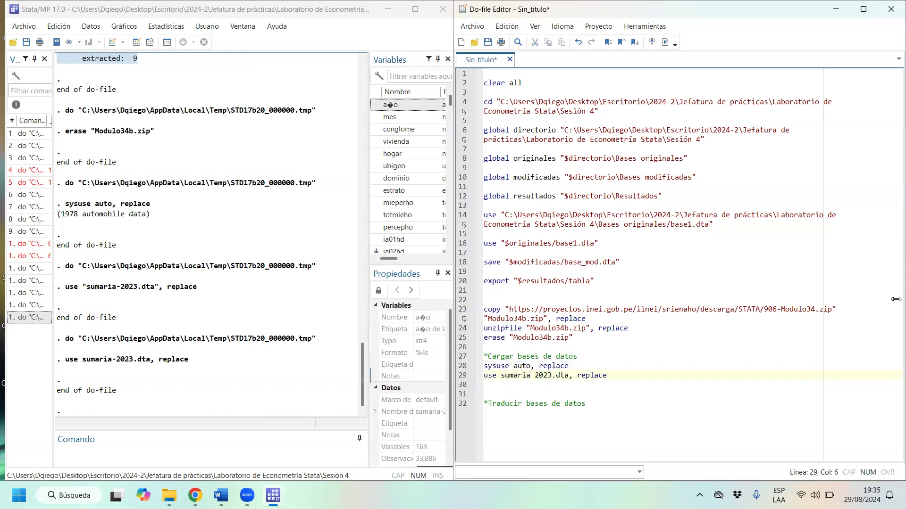
- Put the quotation marks and the hyphen back so the line reads use "sumaria-2023.dta", replace
{"action": "type", "text": "\""}
{"action": "key", "text": "Right"}
{"action": "key", "text": "Right"}
{"action": "key", "text": "Right"}
{"action": "key", "text": "Right"}
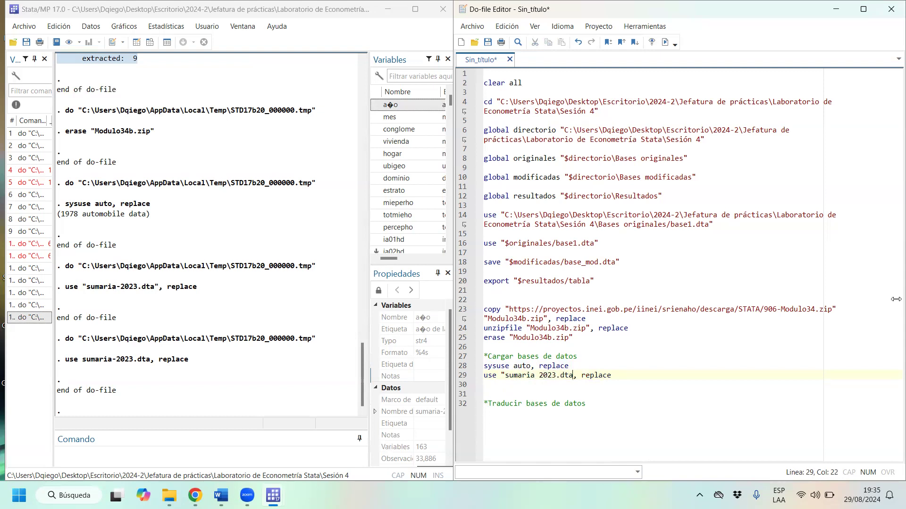
{"action": "type", "text": "\""}
{"action": "key", "text": "BackSpace"}
{"action": "key", "text": "ctrl+z"}
{"action": "key", "text": "BackSpace"}
{"action": "type", "text": "-"}
- Switch to the INEI microdata page in Chrome and start downloading the CSV file of module 34, Sumarias (Variables Calculadas)
{"action": "mouse_move", "coordinate": [194, 495]}
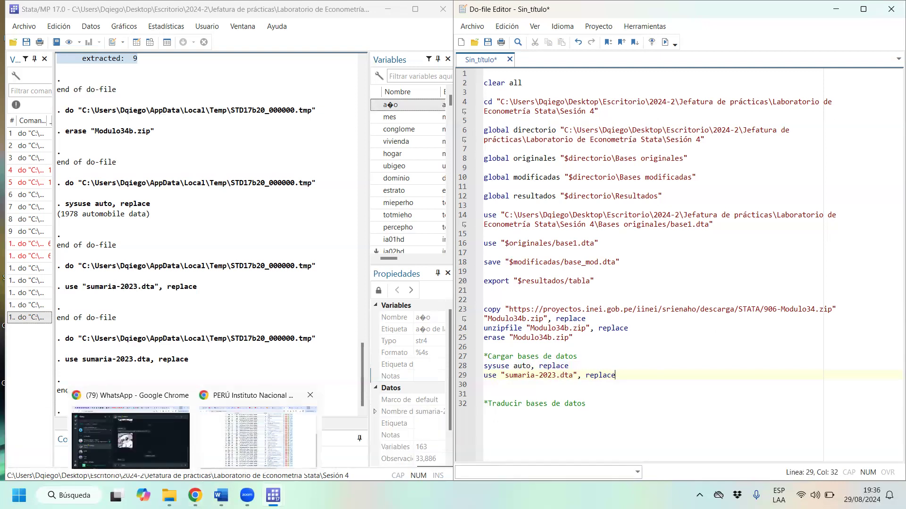
{"action": "left_click", "coordinate": [232, 456]}
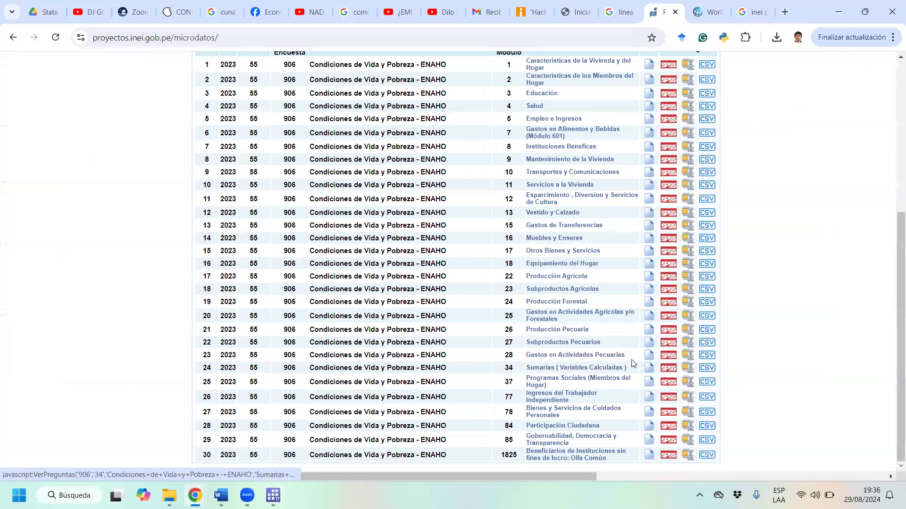
{"action": "left_click", "coordinate": [710, 372]}
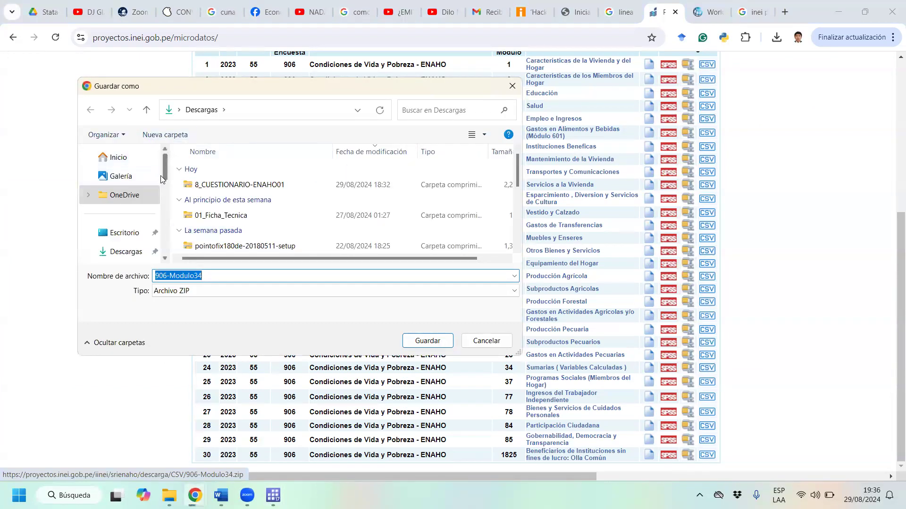
- Save the 906-Modulo34 ZIP in the Sesión 4 folder of Laboratorio de Econometría Stata, under Escritorio\2024-2\Jefatura de prácticas
{"action": "left_click", "coordinate": [132, 231]}
{"action": "left_click", "coordinate": [233, 170]}
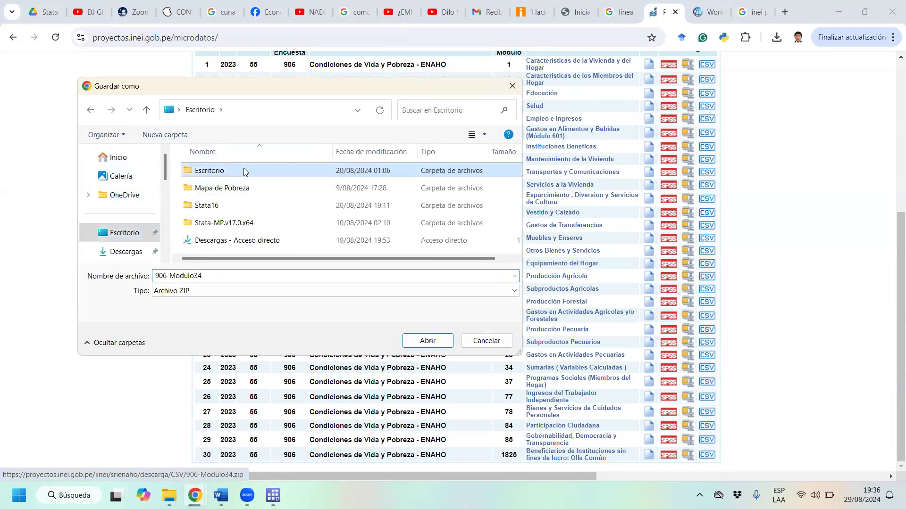
{"action": "double_click", "coordinate": [297, 173]}
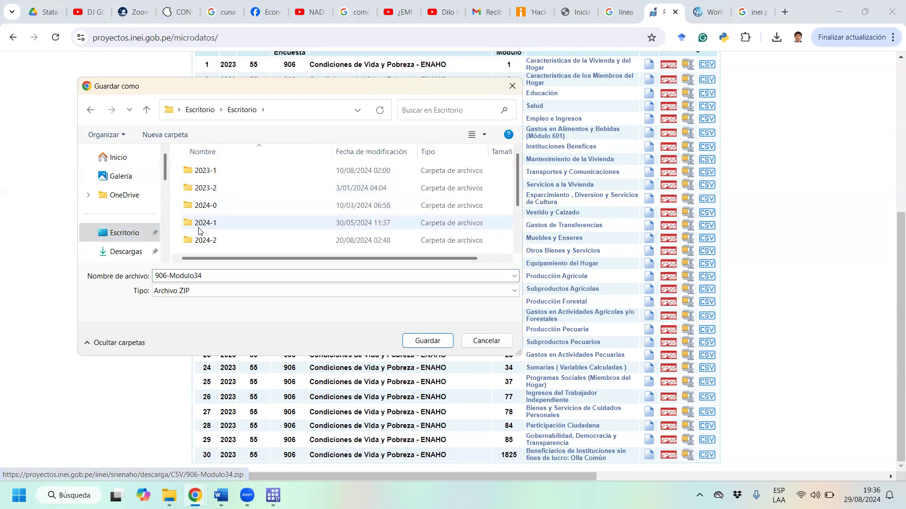
{"action": "scroll", "coordinate": [223, 215], "scroll_direction": "down", "scroll_amount": 2}
{"action": "double_click", "coordinate": [237, 196]}
{"action": "left_click", "coordinate": [225, 226]}
{"action": "double_click", "coordinate": [225, 227]}
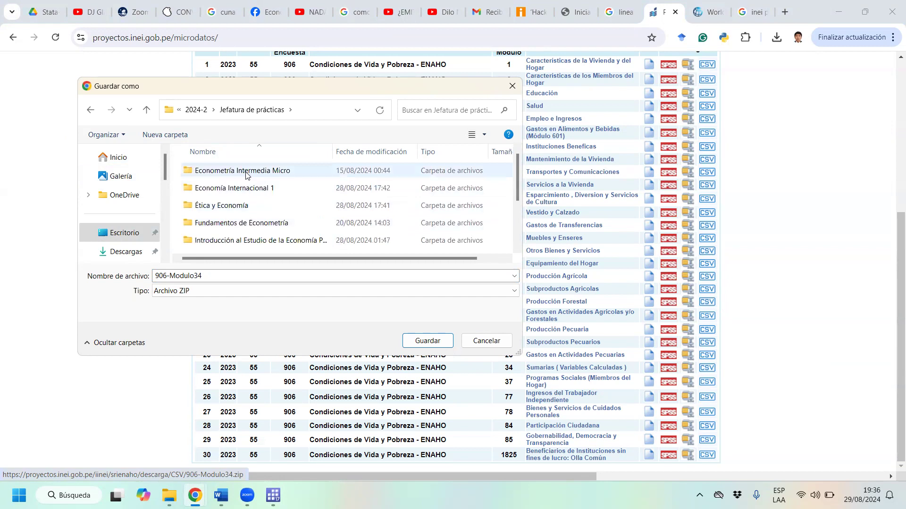
{"action": "scroll", "coordinate": [247, 210], "scroll_direction": "down", "scroll_amount": 1}
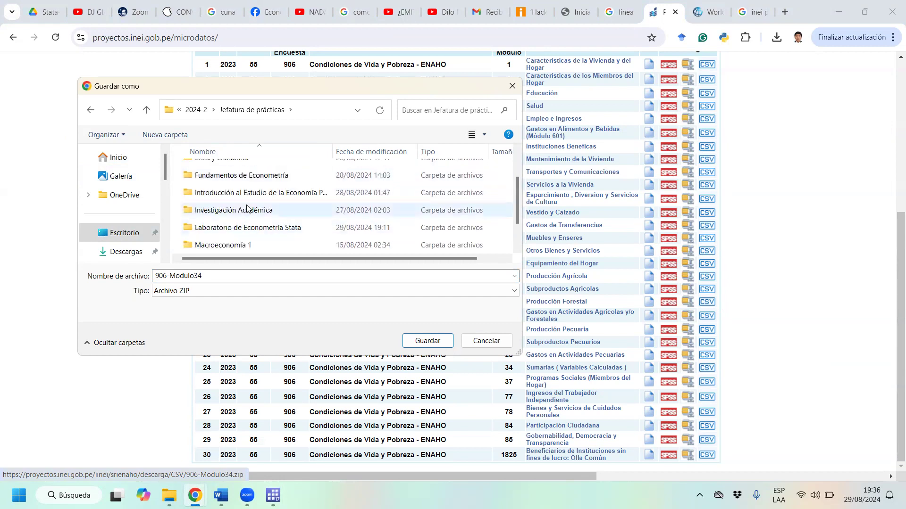
{"action": "double_click", "coordinate": [259, 228]}
{"action": "left_click", "coordinate": [255, 211]}
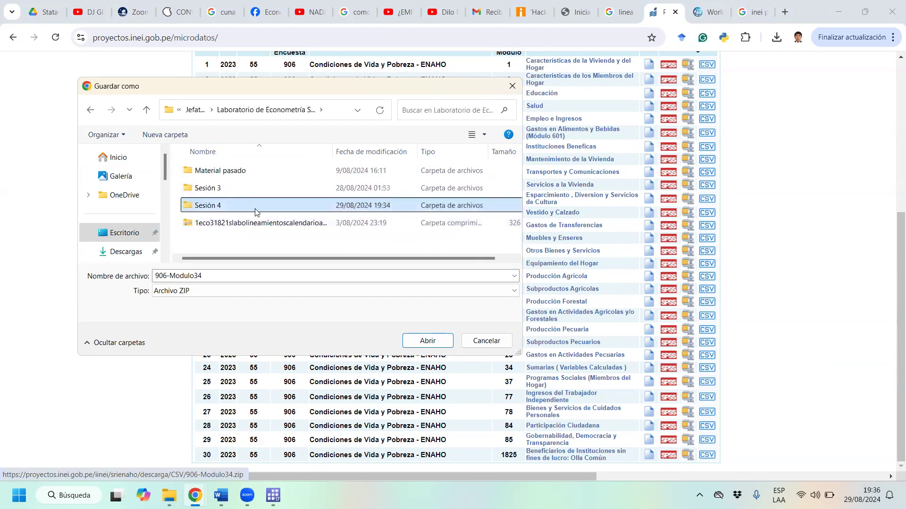
{"action": "double_click", "coordinate": [255, 211]}
{"action": "left_click", "coordinate": [427, 340]}
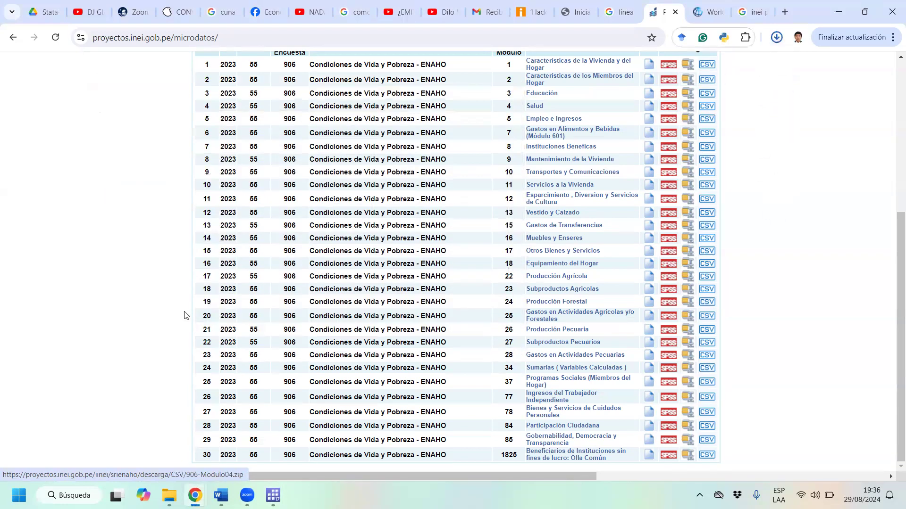
- Switch to the Sesión 4 folder in File Explorer, open the 906-Modulo34 ZIP with Windows Explorer and enter its 906-Modulo34 folder
{"action": "left_click", "coordinate": [195, 496]}
{"action": "left_click", "coordinate": [169, 495]}
{"action": "double_click", "coordinate": [178, 220]}
{"action": "left_click", "coordinate": [16, 40]}
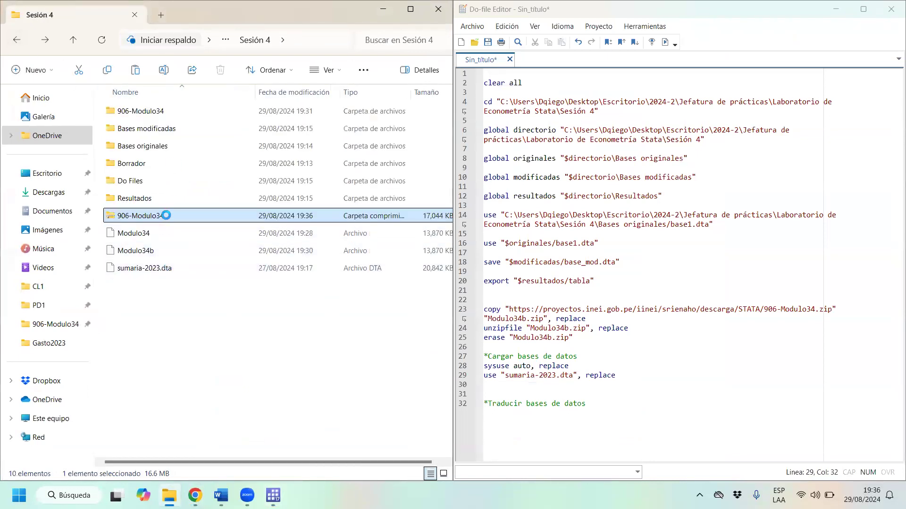
{"action": "right_click", "coordinate": [166, 216]}
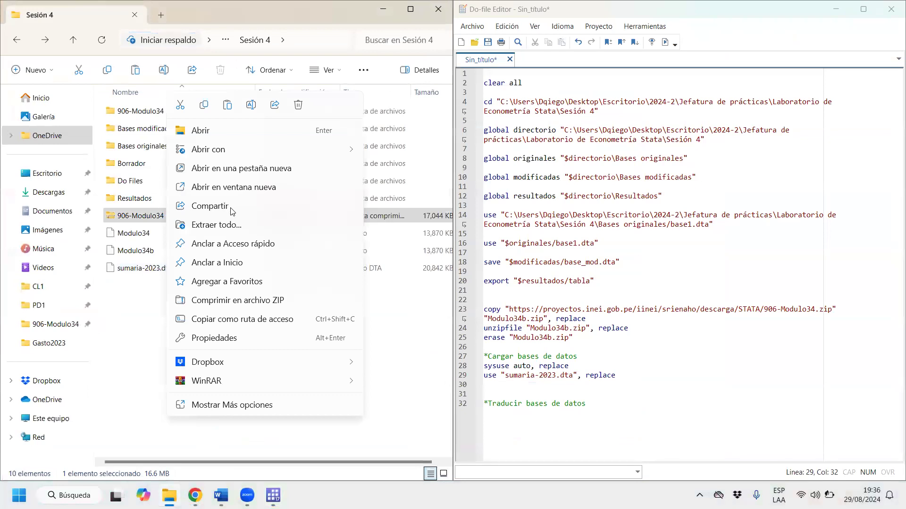
{"action": "mouse_move", "coordinate": [249, 154]}
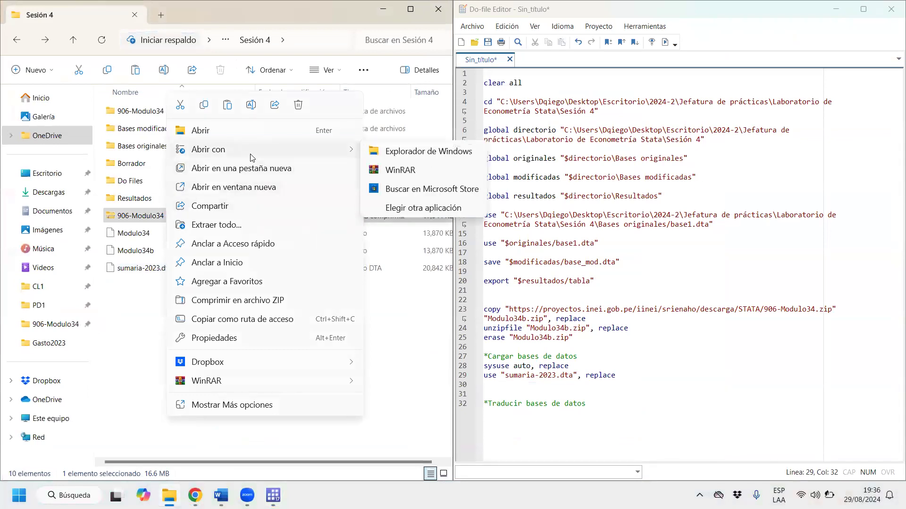
{"action": "left_click", "coordinate": [401, 155]}
{"action": "left_click_drag", "start_coordinate": [211, 15], "coordinate": [533, 175]}
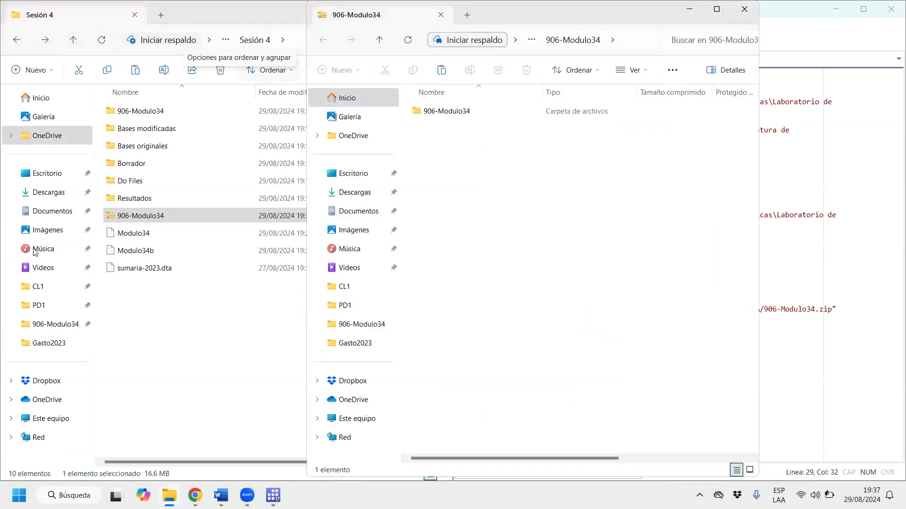
{"action": "double_click", "coordinate": [532, 116]}
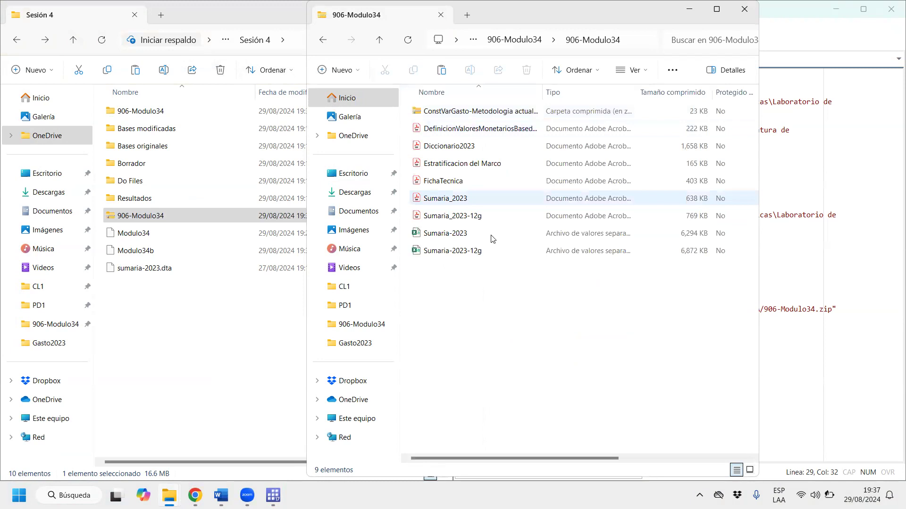
- Check the properties of Sumaria-2023.csv inside the ZIP, extract the file to the Sesión 4 folder and close the archive window
{"action": "left_click", "coordinate": [447, 237]}
{"action": "right_click", "coordinate": [452, 234]}
{"action": "left_click", "coordinate": [520, 307]}
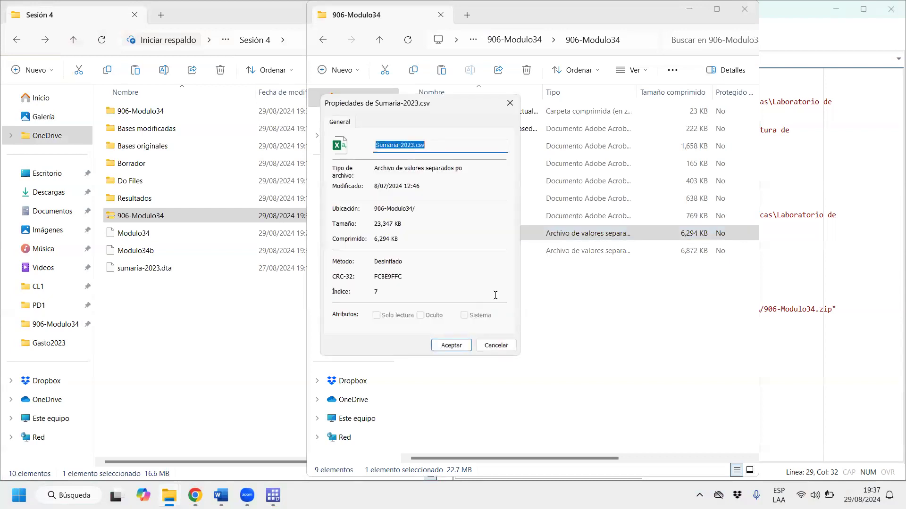
{"action": "left_click", "coordinate": [510, 103]}
{"action": "left_click_drag", "start_coordinate": [499, 239], "coordinate": [198, 345]}
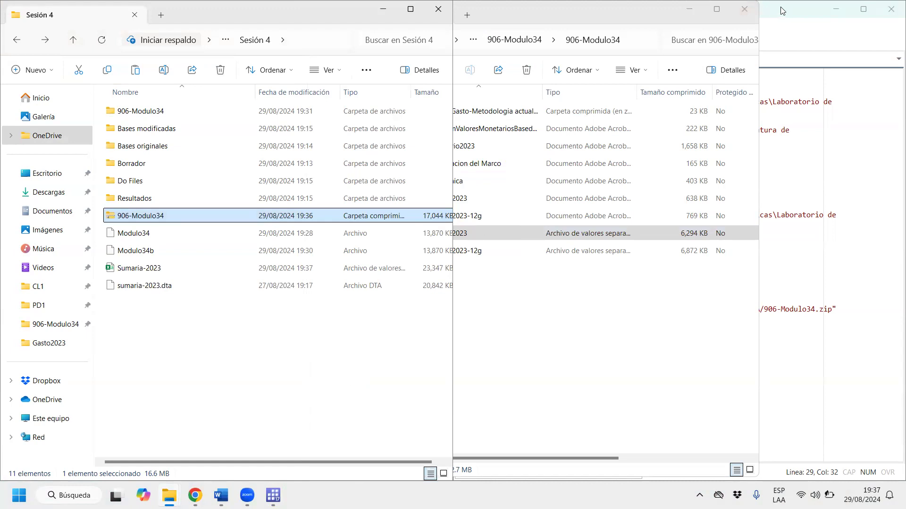
{"action": "left_click", "coordinate": [755, 13]}
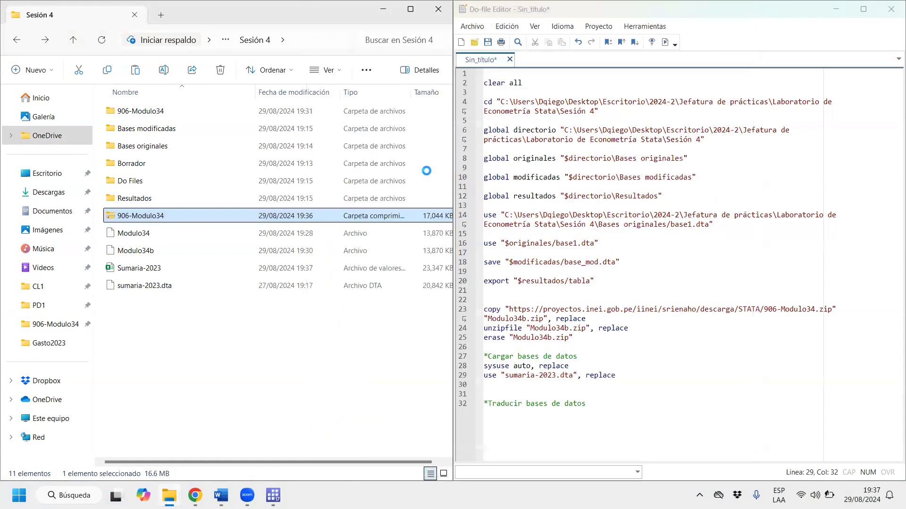
- Open the extracted Sumaria-2023 CSV file with Bloc de notas in a maximized window
{"action": "double_click", "coordinate": [191, 267]}
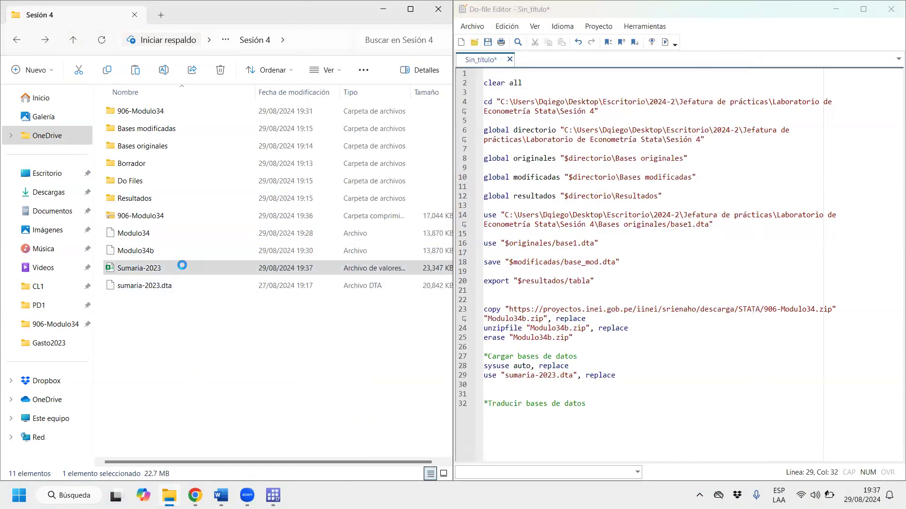
{"action": "right_click", "coordinate": [188, 268]}
{"action": "mouse_move", "coordinate": [269, 80]}
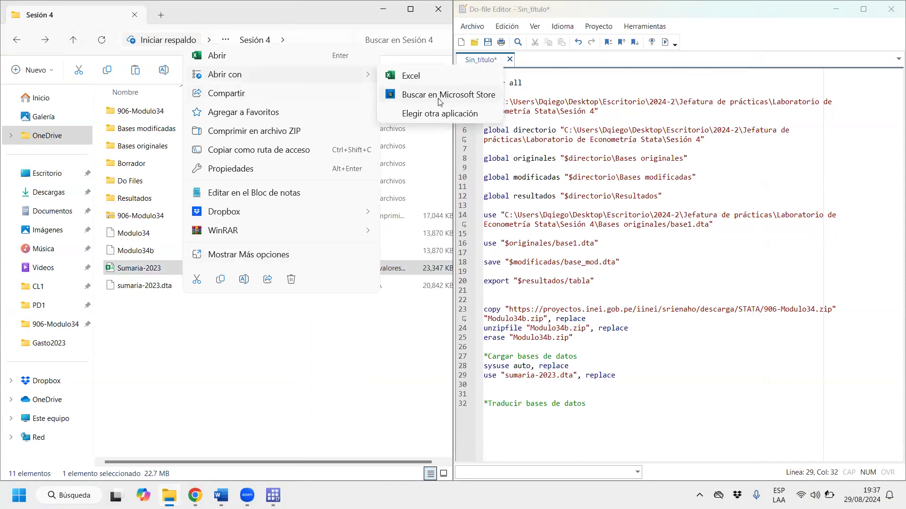
{"action": "left_click", "coordinate": [418, 113]}
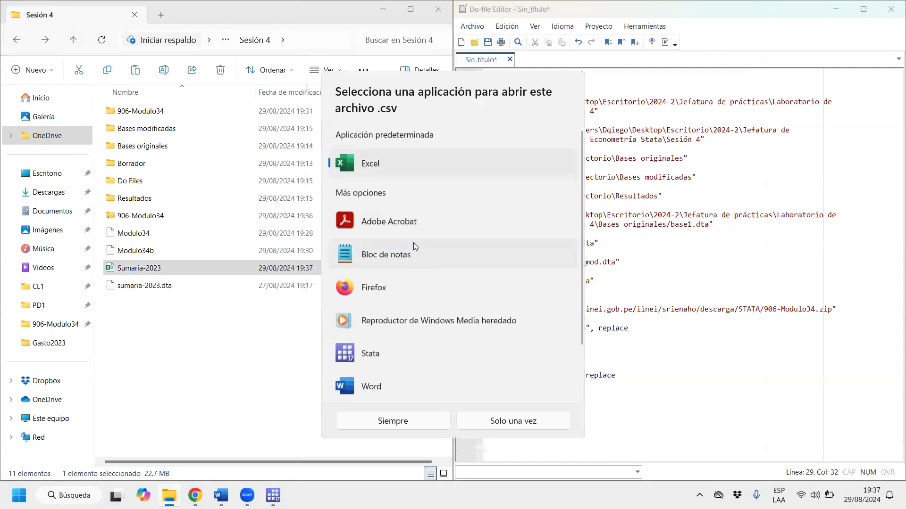
{"action": "double_click", "coordinate": [413, 250]}
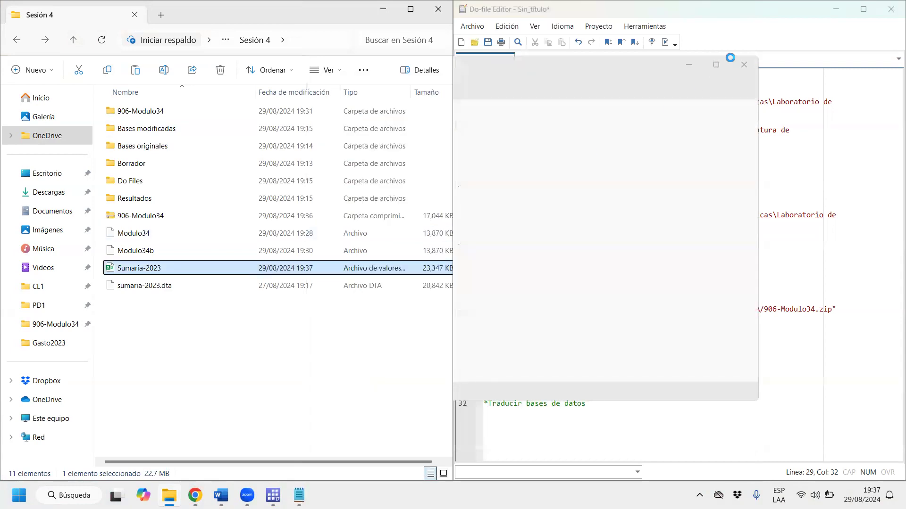
{"action": "left_click", "coordinate": [711, 64]}
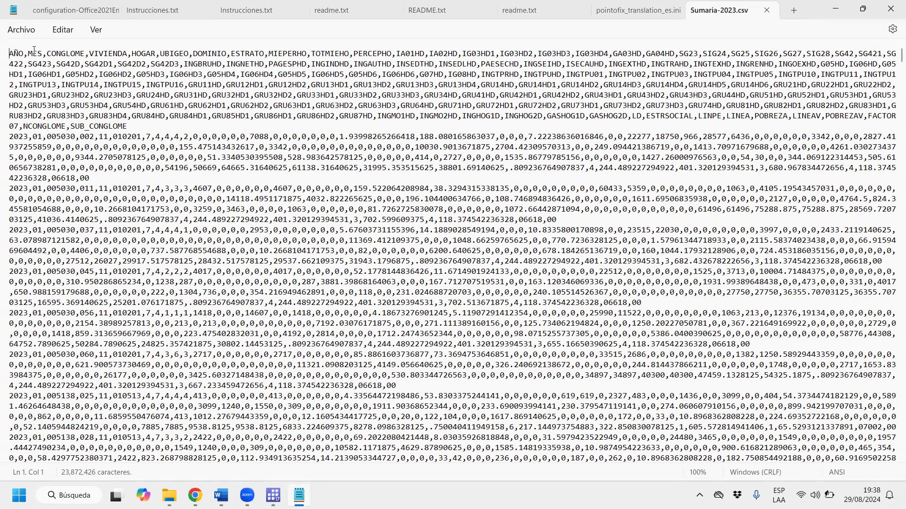
- Examine how commas separate the variable names in the first row of Sumaria-2023.csv, and minimize the text file
{"action": "left_click_drag", "start_coordinate": [28, 53], "coordinate": [7, 55]}
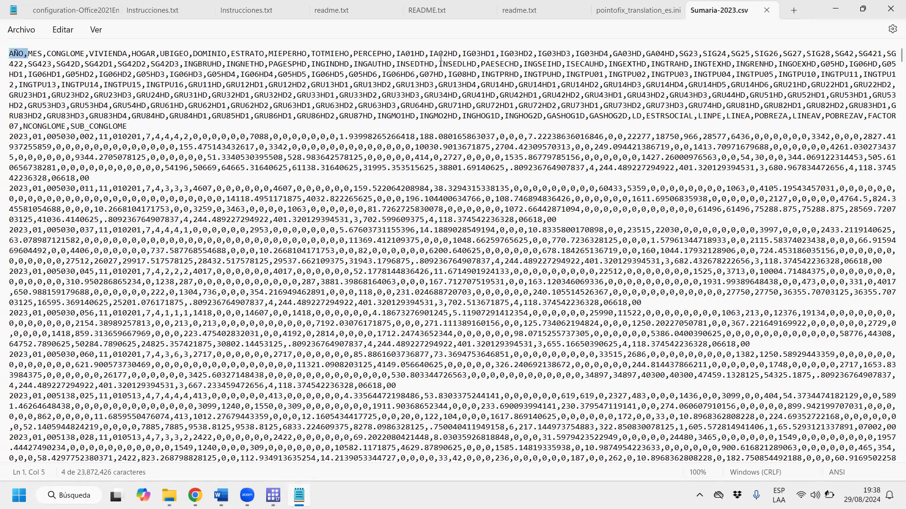
{"action": "left_click", "coordinate": [21, 54]}
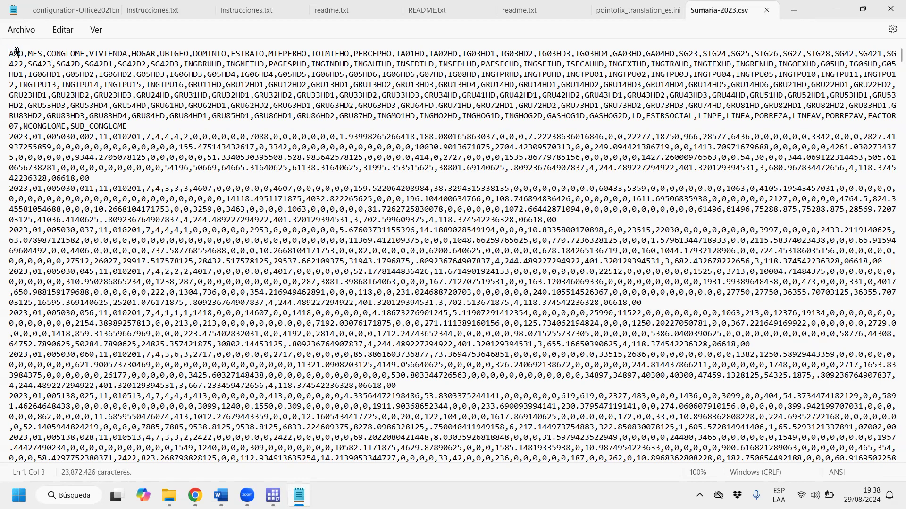
{"action": "left_click_drag", "start_coordinate": [15, 51], "coordinate": [151, 55]}
{"action": "left_click", "coordinate": [157, 55]}
{"action": "left_click_drag", "start_coordinate": [157, 53], "coordinate": [161, 53]}
{"action": "left_click_drag", "start_coordinate": [226, 53], "coordinate": [231, 54]}
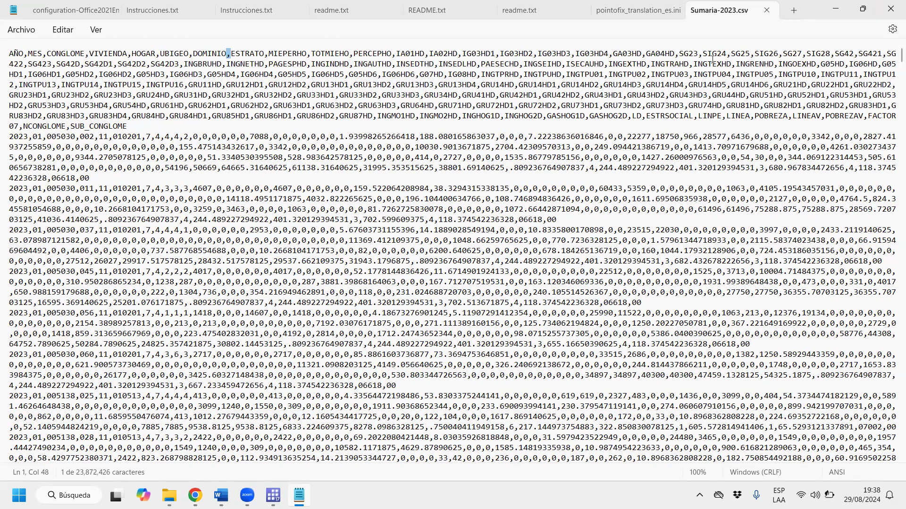
{"action": "mouse_move", "coordinate": [891, 54]}
{"action": "left_mouse_down"}
{"action": "mouse_move", "coordinate": [891, 137]}
{"action": "mouse_move", "coordinate": [892, 47]}
{"action": "left_mouse_up"}
{"action": "left_click", "coordinate": [25, 54]}
{"action": "left_click_drag", "start_coordinate": [25, 54], "coordinate": [28, 55]}
{"action": "left_click", "coordinate": [825, 2]}
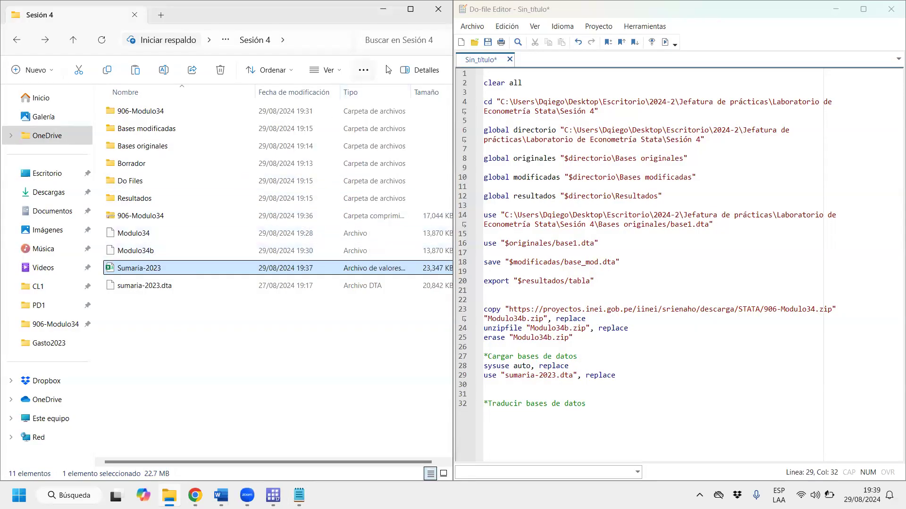
- Return to the Stata do-file, begin an import command below the use line and review the formats suggested for it
{"action": "left_click", "coordinate": [383, 9]}
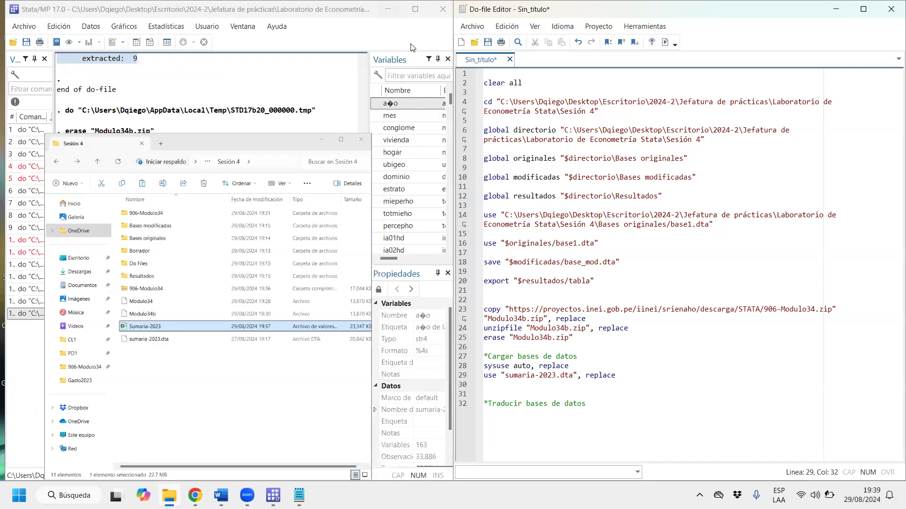
{"action": "left_click", "coordinate": [504, 387]}
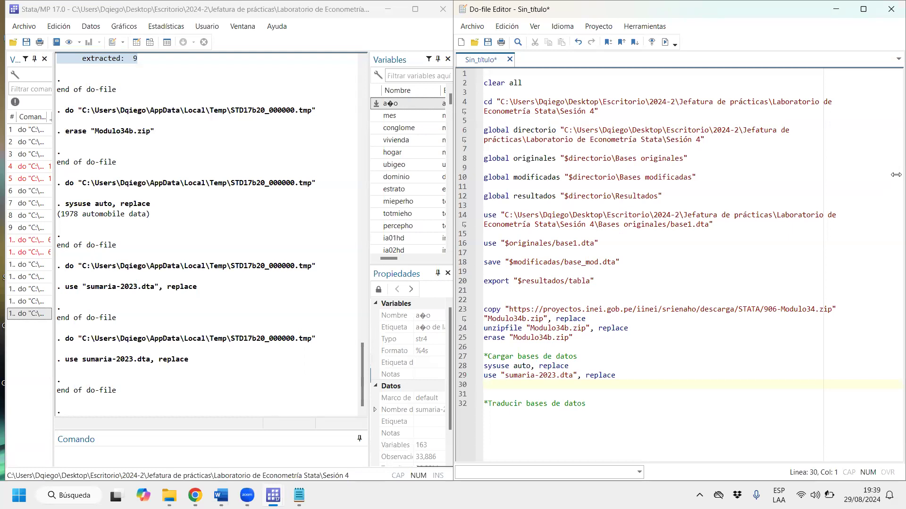
{"action": "type", "text": "import"}
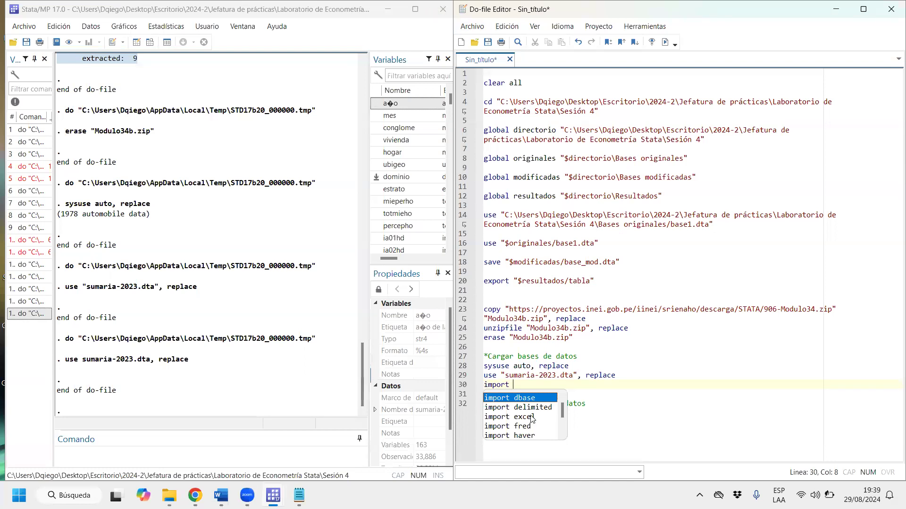
{"action": "scroll", "coordinate": [532, 418], "scroll_direction": "down", "scroll_amount": 3}
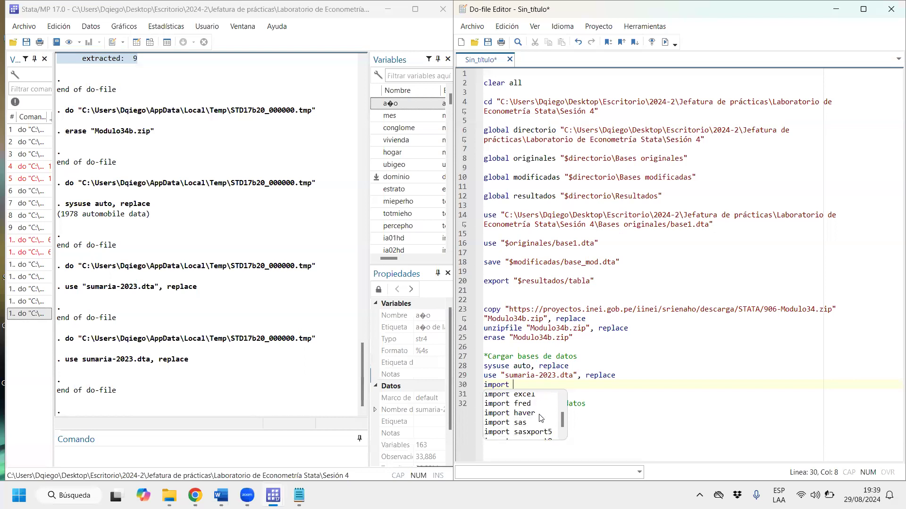
{"action": "scroll", "coordinate": [533, 422], "scroll_direction": "up", "scroll_amount": 2}
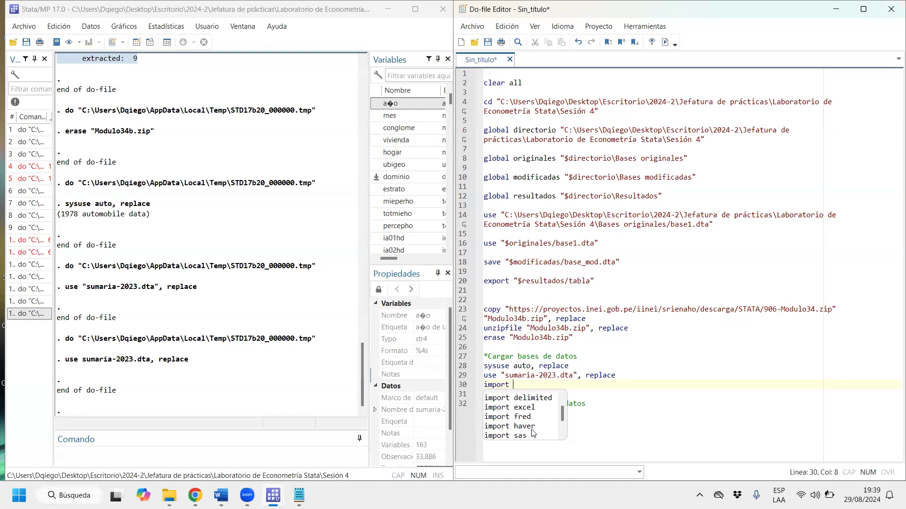
{"action": "scroll", "coordinate": [533, 430], "scroll_direction": "down", "scroll_amount": 1}
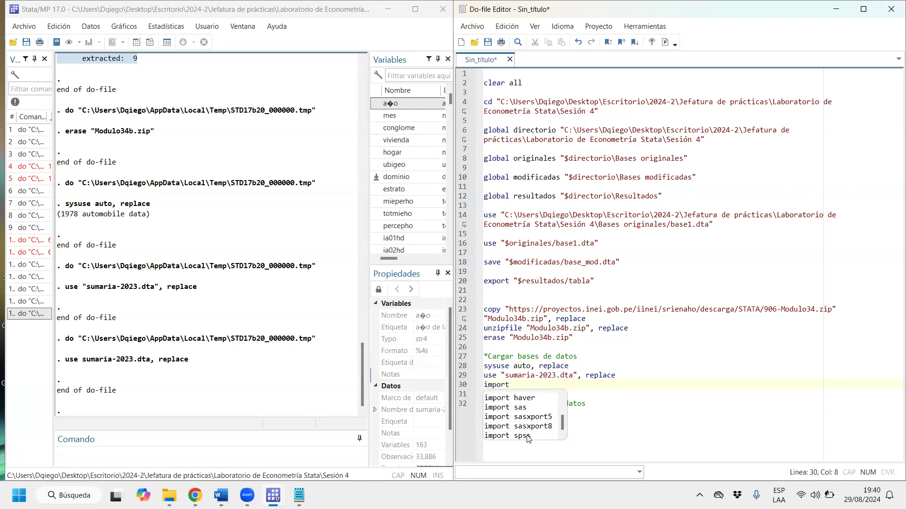
{"action": "scroll", "coordinate": [527, 438], "scroll_direction": "up", "scroll_amount": 1}
{"action": "scroll", "coordinate": [527, 438], "scroll_direction": "down", "scroll_amount": 1}
{"action": "left_click", "coordinate": [605, 402]}
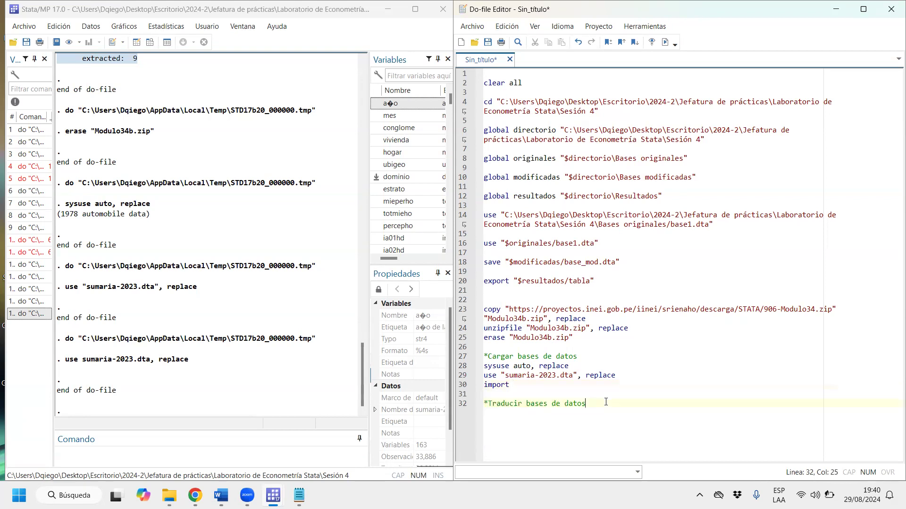
{"action": "left_click", "coordinate": [560, 388]}
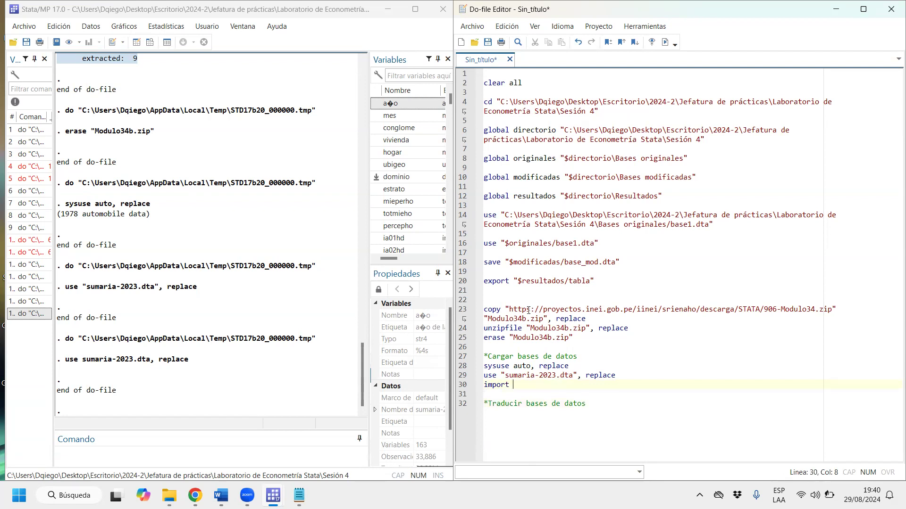
- Open the import dialog for delimited text data in Stata and move it fully into view
{"action": "left_click", "coordinate": [22, 28]}
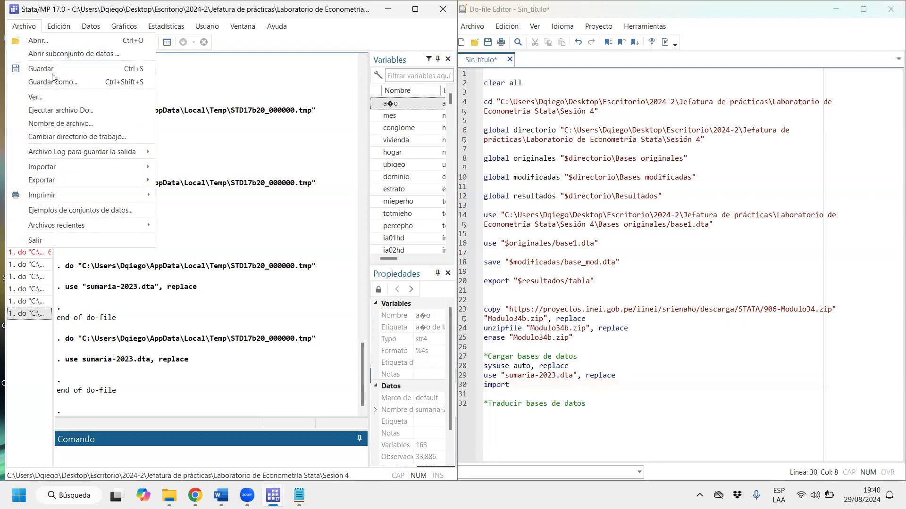
{"action": "mouse_move", "coordinate": [85, 170]}
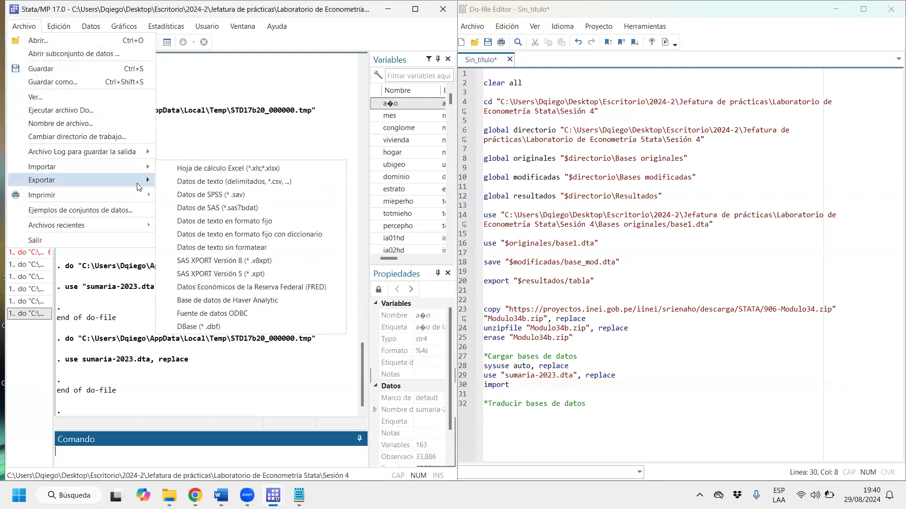
{"action": "mouse_move", "coordinate": [144, 166]}
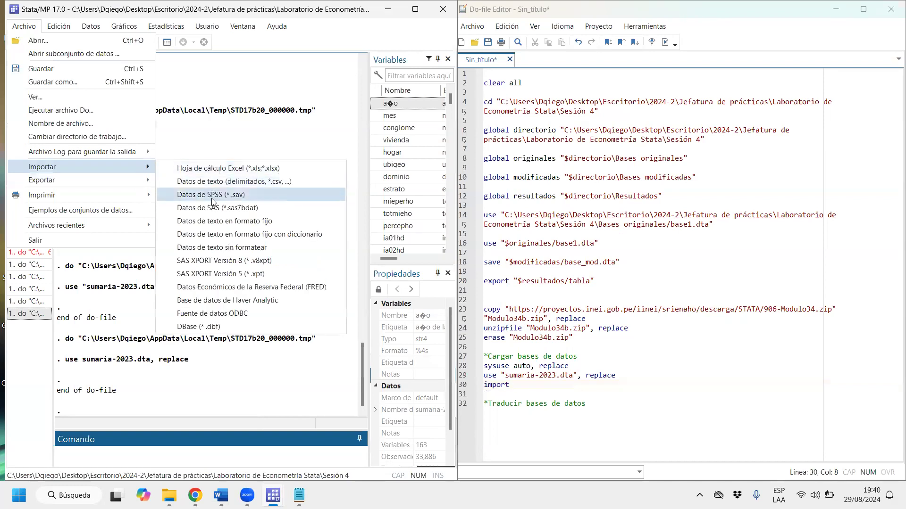
{"action": "left_click", "coordinate": [273, 187]}
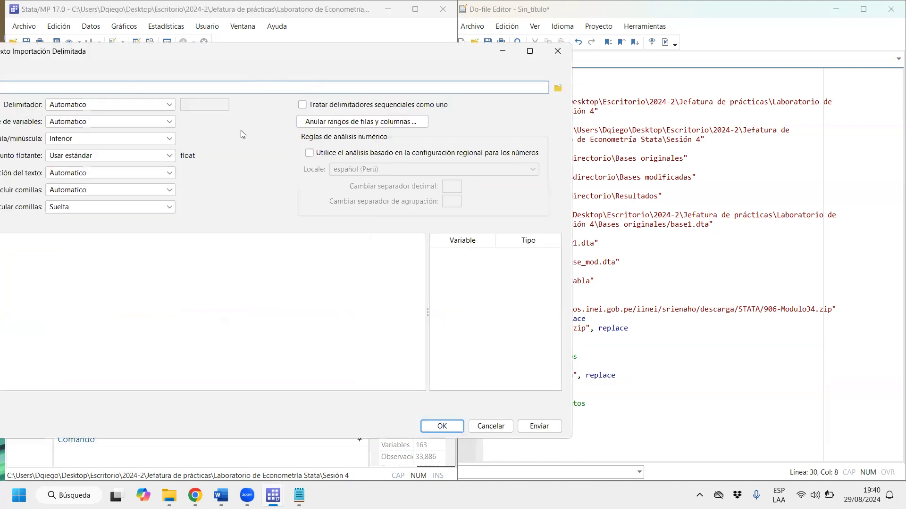
{"action": "left_click_drag", "start_coordinate": [269, 51], "coordinate": [544, 99]}
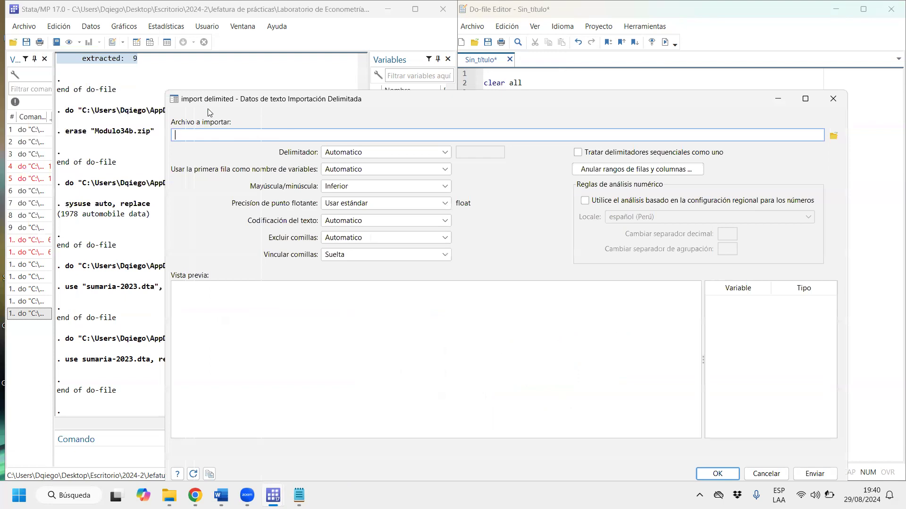
- Choose Sumaria-2023.csv from the Laboratorio de Econometría Stata\Sesión 4 folder as the file to import
{"action": "left_click", "coordinate": [833, 137]}
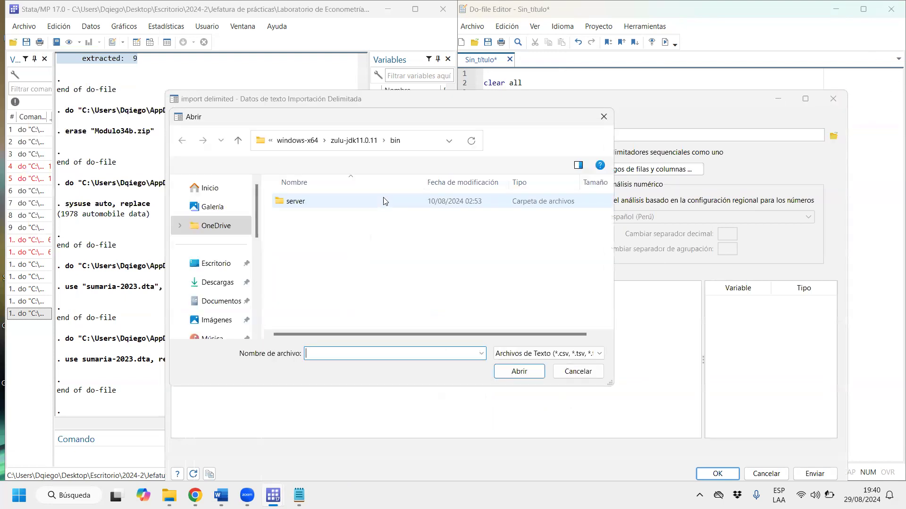
{"action": "left_click", "coordinate": [216, 264]}
{"action": "double_click", "coordinate": [309, 204]}
{"action": "double_click", "coordinate": [307, 268]}
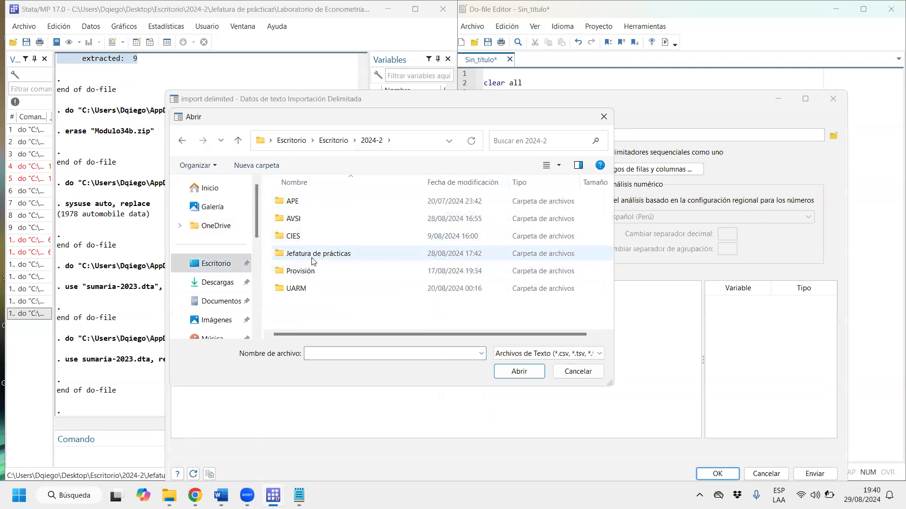
{"action": "double_click", "coordinate": [315, 254]}
{"action": "double_click", "coordinate": [330, 306]}
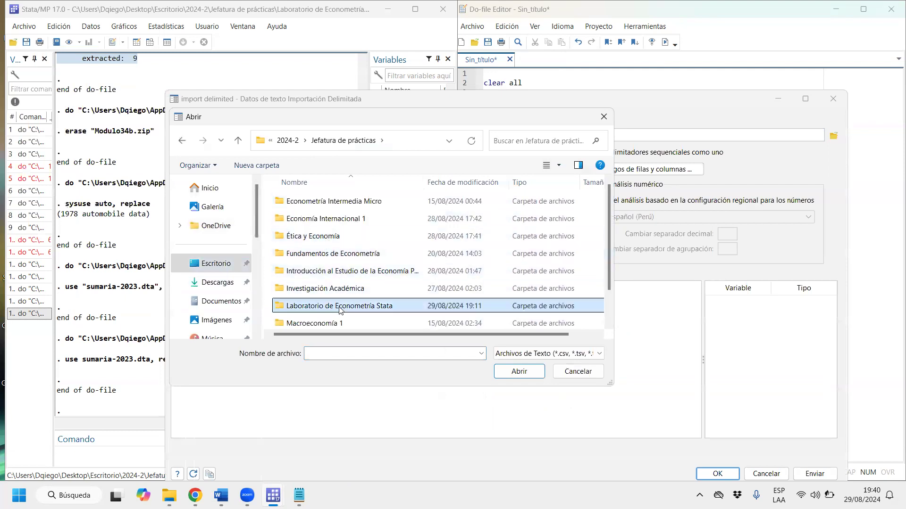
{"action": "double_click", "coordinate": [328, 237]}
{"action": "double_click", "coordinate": [311, 306]}
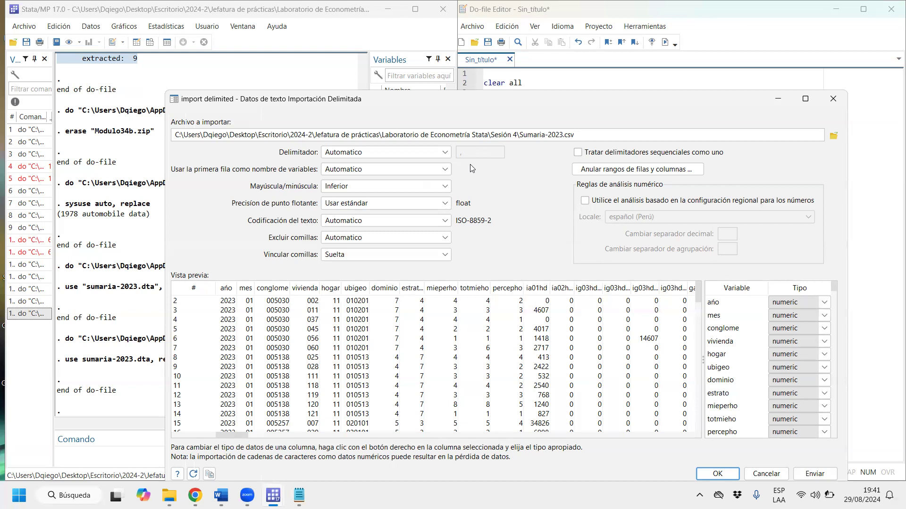
- Review the delimiter options, choose Personalizado and try a semicolon as the delimiter
{"action": "left_click", "coordinate": [447, 155]}
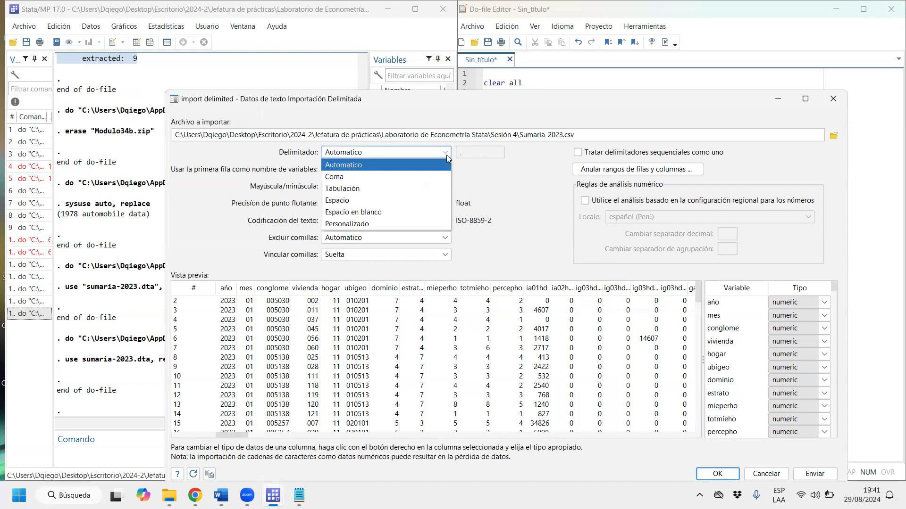
{"action": "left_click", "coordinate": [447, 155]}
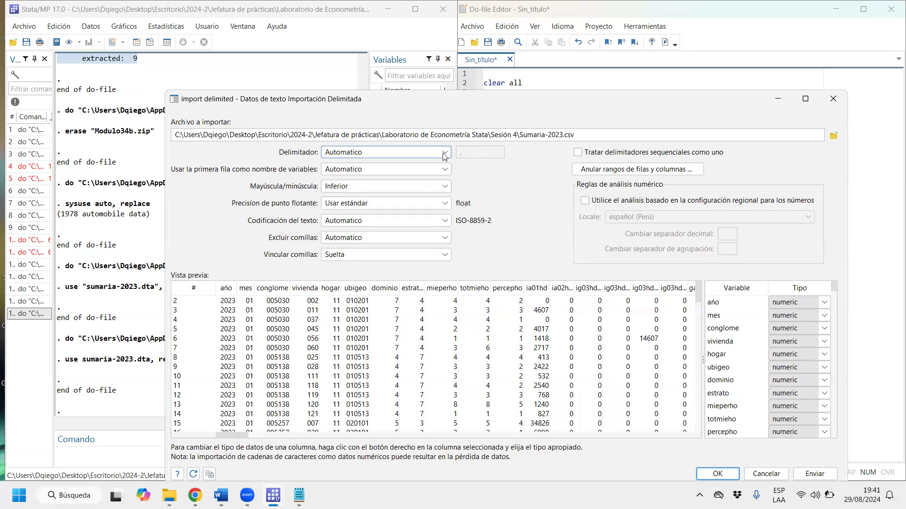
{"action": "left_click", "coordinate": [445, 153]}
{"action": "left_click", "coordinate": [406, 223]}
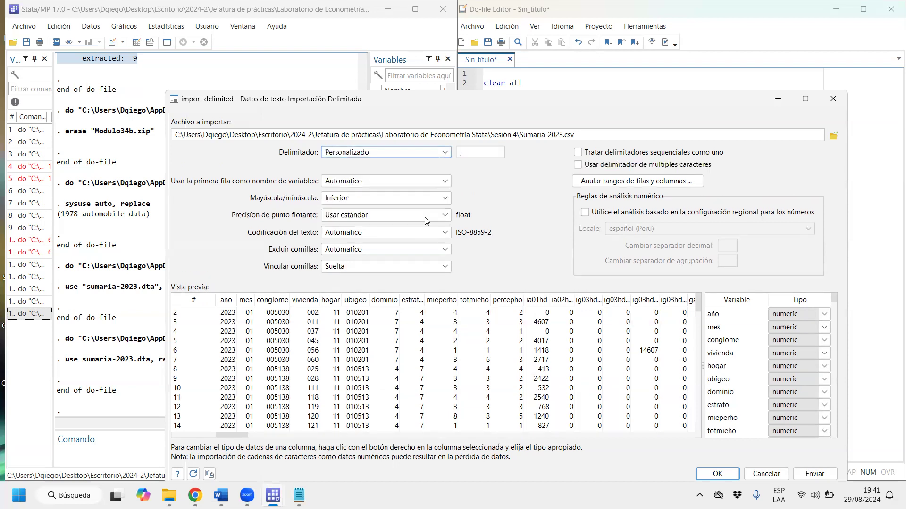
{"action": "left_click", "coordinate": [469, 153]}
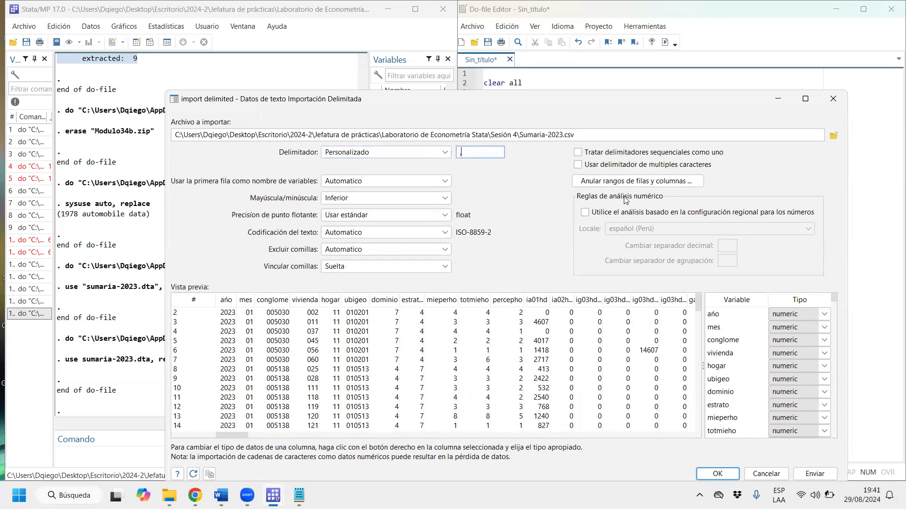
{"action": "type", "text": ";"}
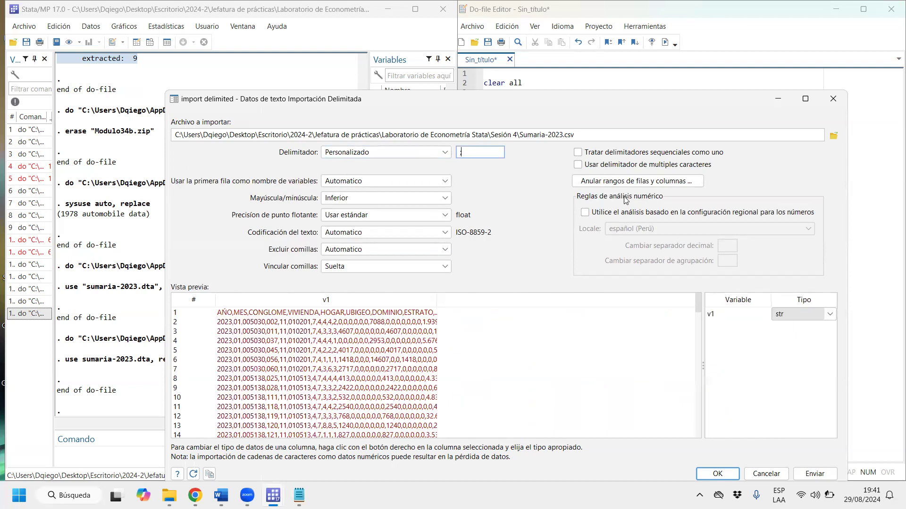
- Set the custom delimiter to a comma and import the CSV, replacing the data in memory
{"action": "type", "text": ","}
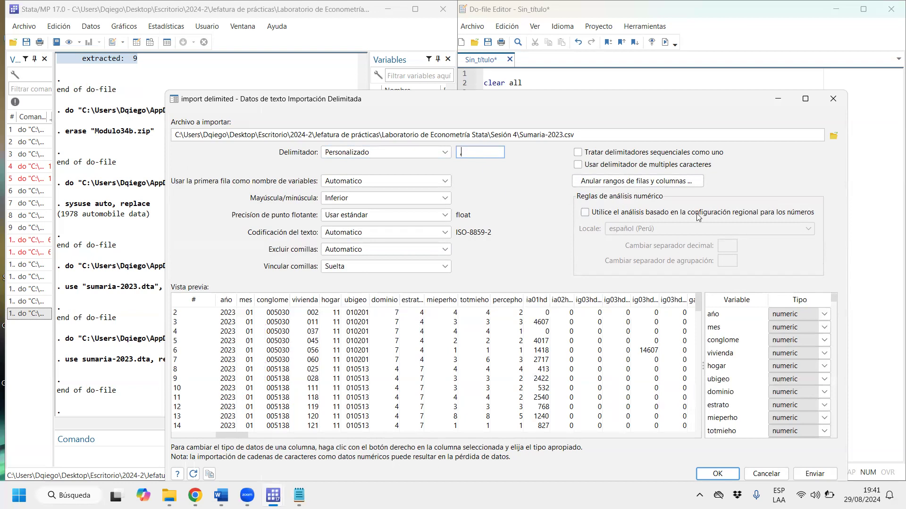
{"action": "left_click", "coordinate": [727, 480]}
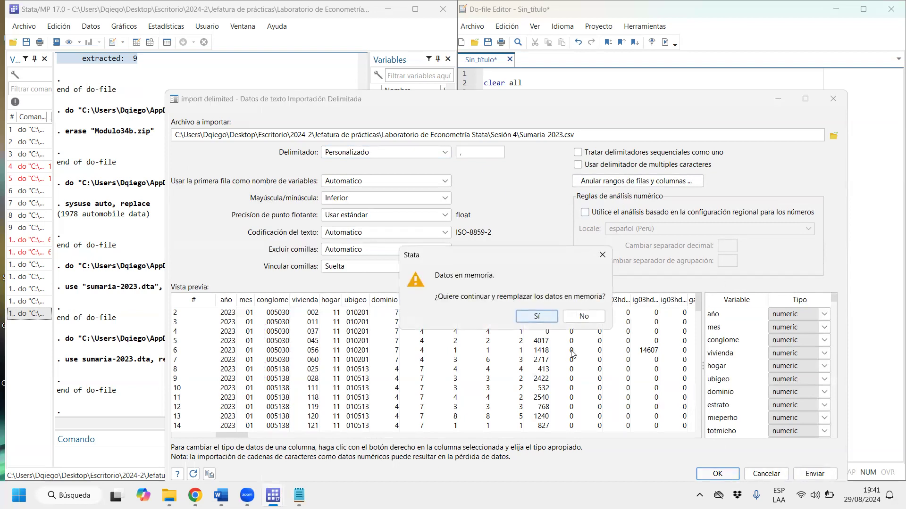
{"action": "left_click", "coordinate": [532, 315]}
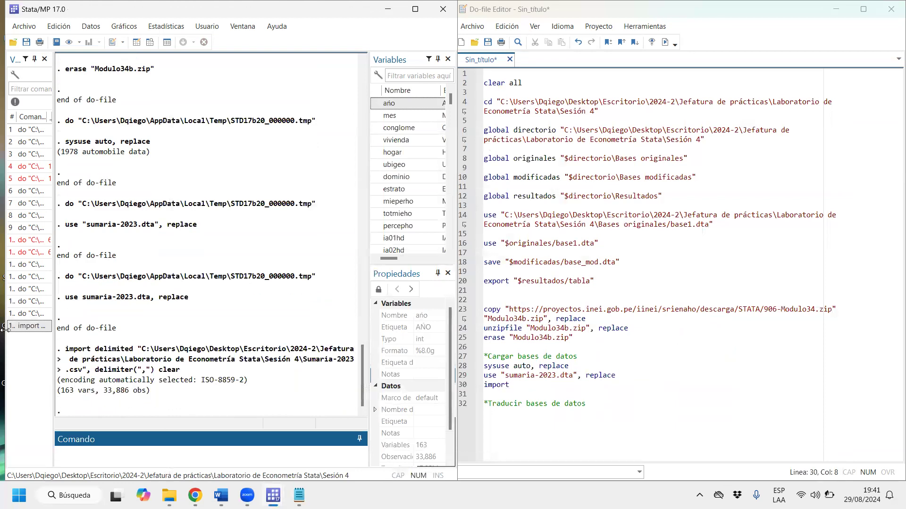
- Copy the executed import delimited command from the results and paste it over the unfinished import line in the do-file
{"action": "left_click", "coordinate": [72, 351]}
{"action": "left_click_drag", "start_coordinate": [72, 352], "coordinate": [182, 372]}
{"action": "right_click", "coordinate": [152, 352]}
{"action": "left_click", "coordinate": [214, 223]}
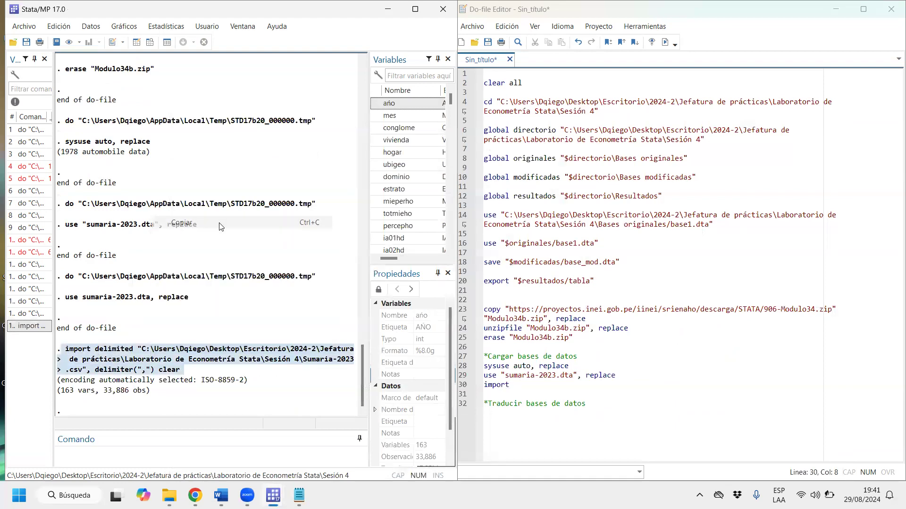
{"action": "right_click", "coordinate": [153, 227]}
{"action": "left_click", "coordinate": [218, 232]}
{"action": "left_click", "coordinate": [468, 386]}
{"action": "key", "text": "ctrl+v"}
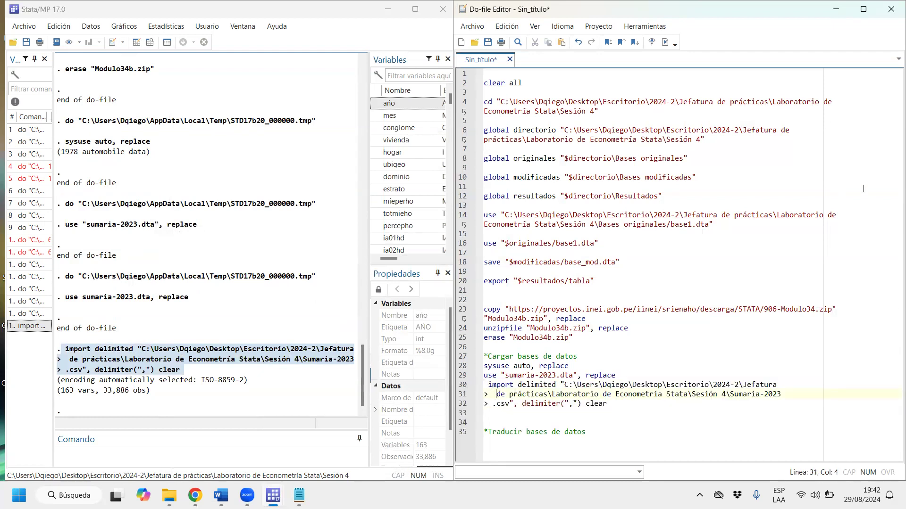
- Join the pasted import delimited command into one line without stray spaces or continuation marks, and highlight its delimiter(",") and clear options
{"action": "key", "text": "BackSpace"}
{"action": "key", "text": "BackSpace"}
{"action": "key", "text": "BackSpace"}
{"action": "key", "text": "BackSpace"}
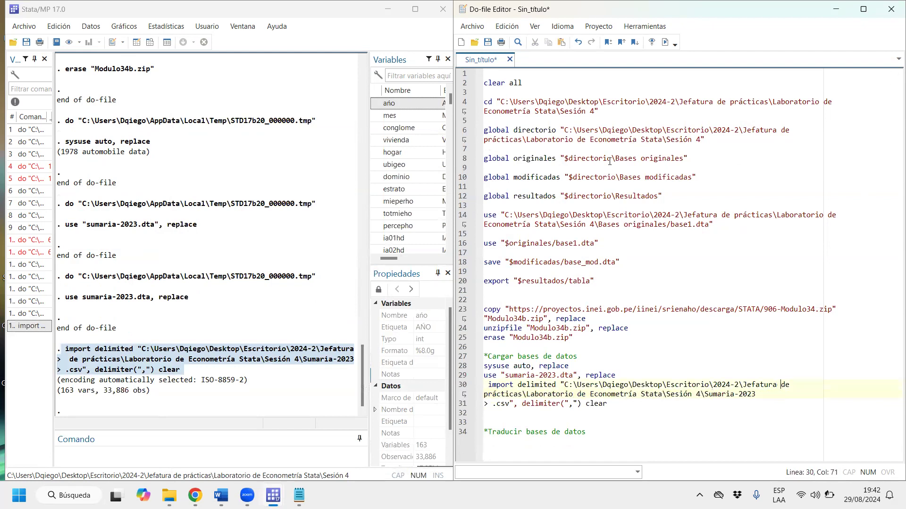
{"action": "left_click", "coordinate": [487, 386]}
{"action": "key", "text": "BackSpace"}
{"action": "left_click_drag", "start_coordinate": [553, 387], "coordinate": [519, 386]}
{"action": "left_click", "coordinate": [488, 408]}
{"action": "key", "text": "Delete"}
{"action": "key", "text": "BackSpace"}
{"action": "key", "text": "BackSpace"}
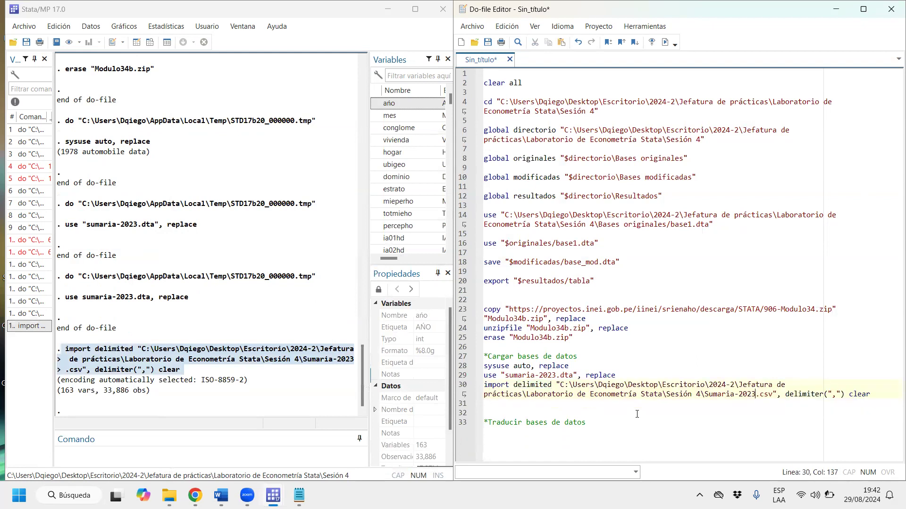
{"action": "left_click_drag", "start_coordinate": [787, 393], "coordinate": [839, 398]}
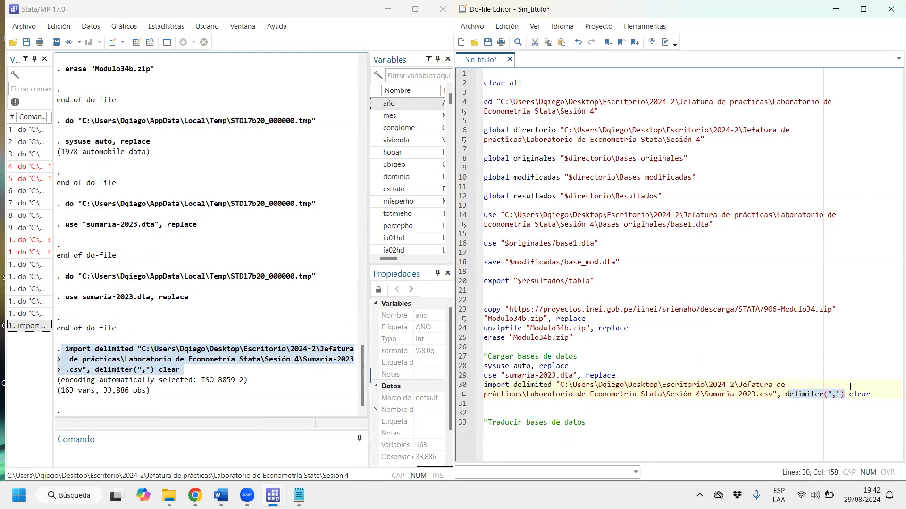
{"action": "left_click_drag", "start_coordinate": [887, 395], "coordinate": [850, 398]}
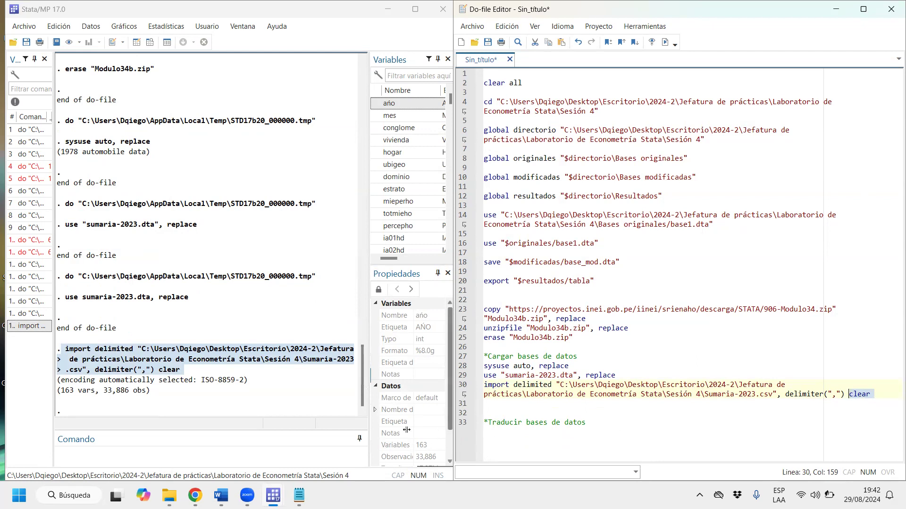
- Switch to the INEI microdata page in Chrome and download the SPSS ZIP of module 34 (Sumarias) to Descargas
{"action": "mouse_move", "coordinate": [195, 496]}
{"action": "left_click", "coordinate": [304, 469]}
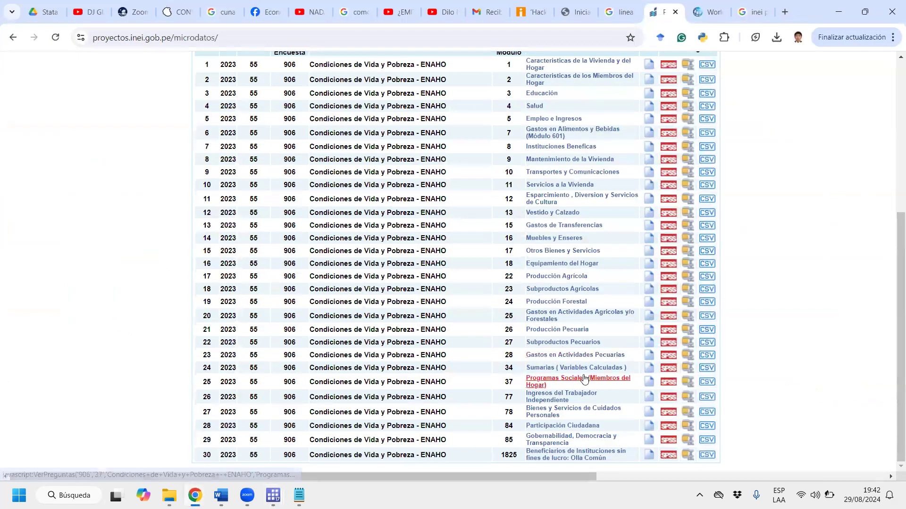
{"action": "left_click", "coordinate": [669, 369]}
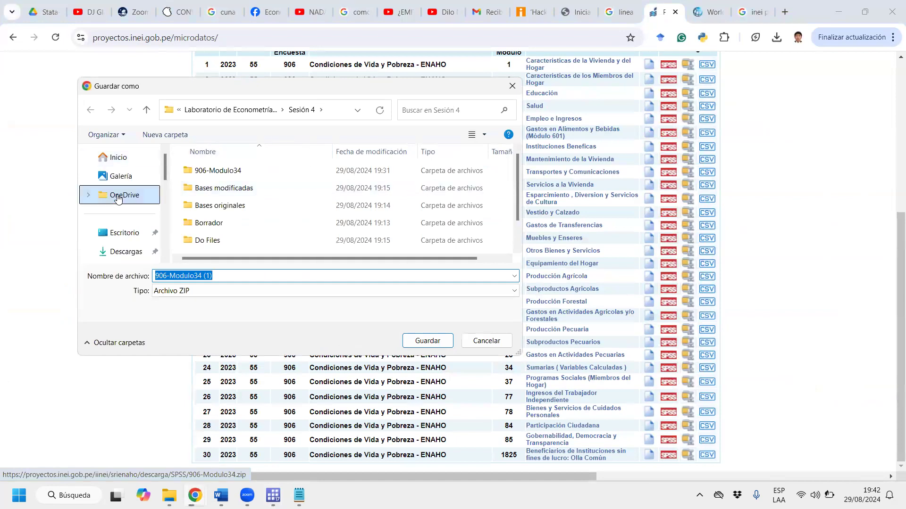
{"action": "left_click", "coordinate": [128, 252]}
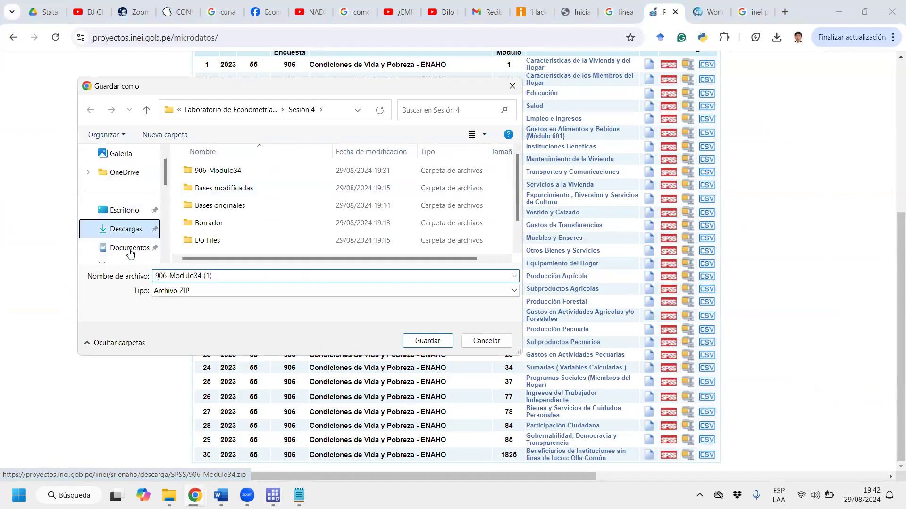
{"action": "left_click", "coordinate": [426, 340]}
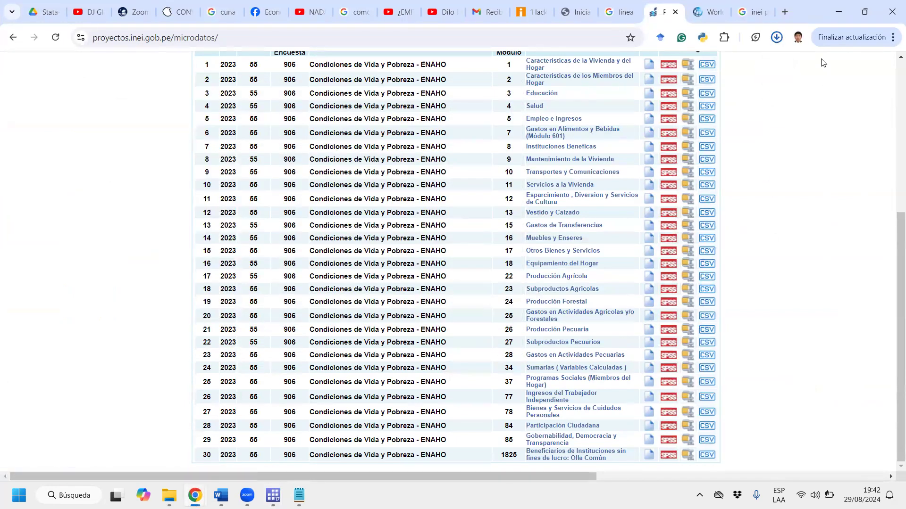
- Open the downloaded 906-Modulo34 (1).zip and its 906-Modulo34 folder, with the window moved aside
{"action": "left_click", "coordinate": [774, 36]}
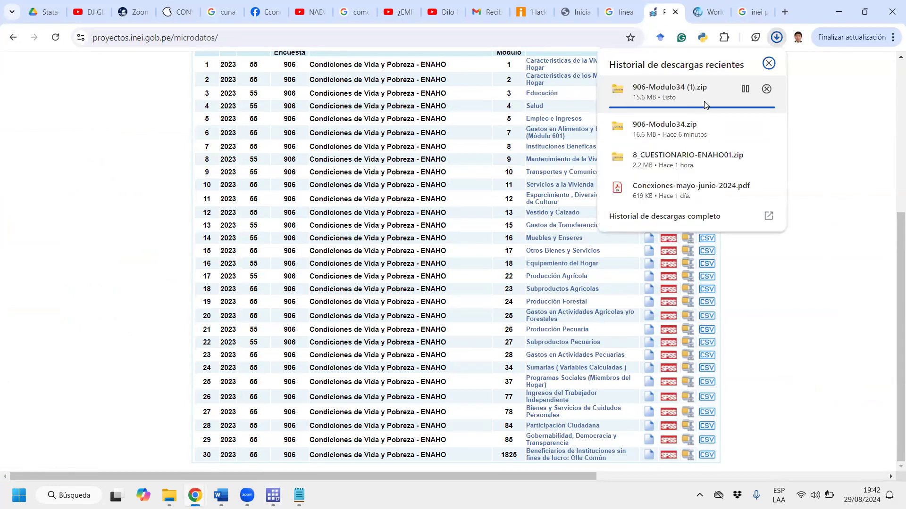
{"action": "left_click", "coordinate": [727, 80]}
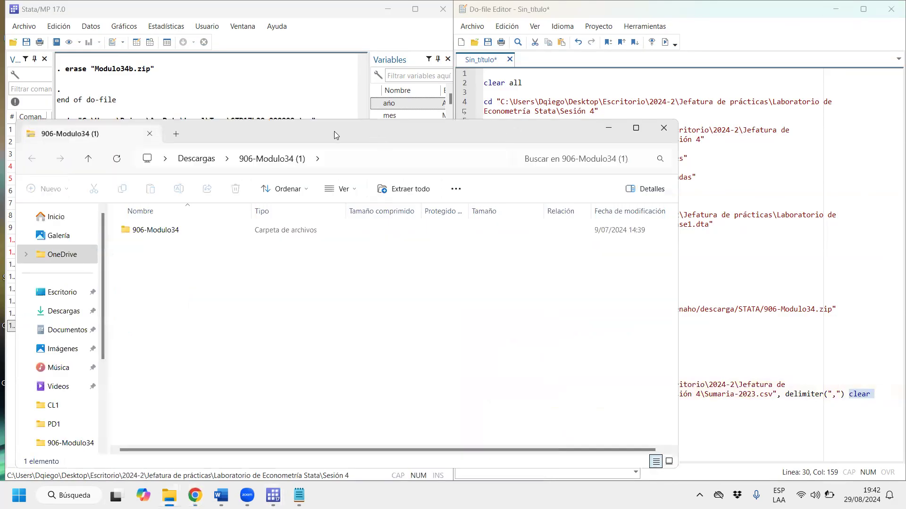
{"action": "left_click_drag", "start_coordinate": [334, 131], "coordinate": [669, 91]}
{"action": "double_click", "coordinate": [491, 191]}
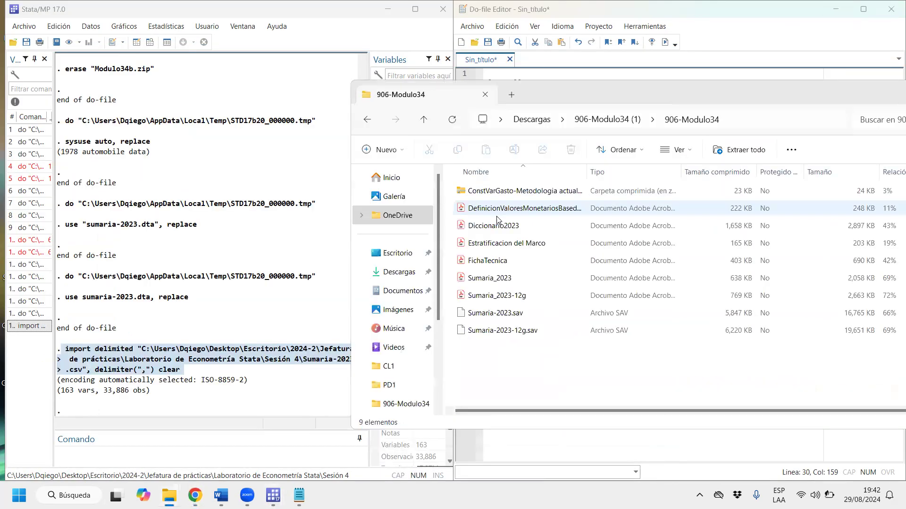
- Copy Sumaria-2023.sav from the ZIP into the Sesión 4 folder, and return to Stata with that folder window minimized
{"action": "left_click", "coordinate": [523, 317]}
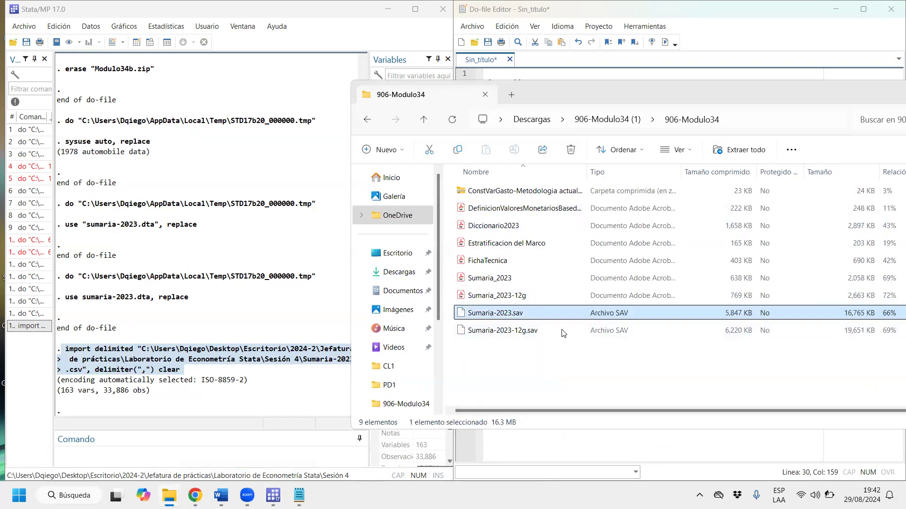
{"action": "mouse_move", "coordinate": [169, 495]}
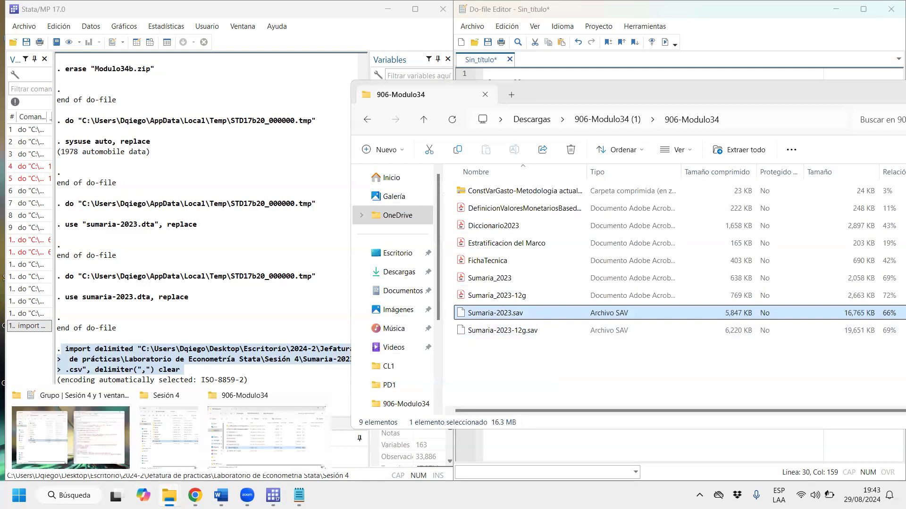
{"action": "left_click", "coordinate": [195, 432]}
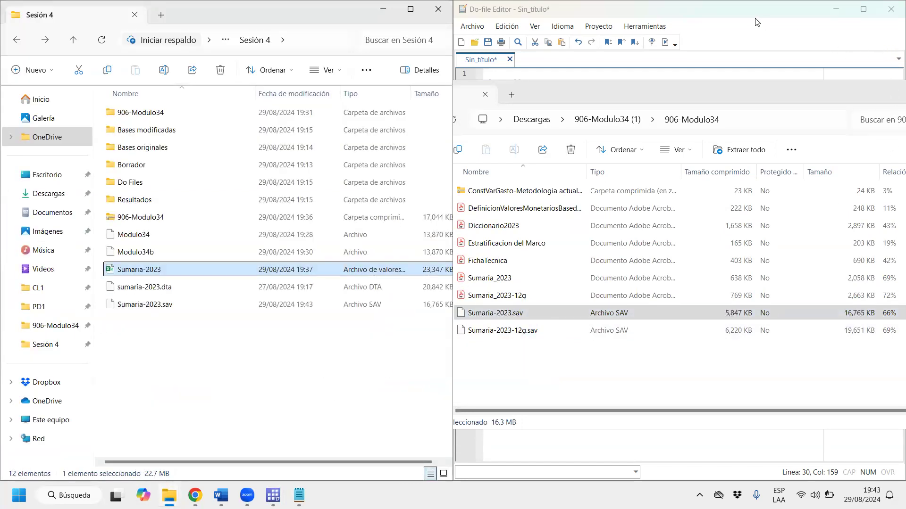
{"action": "left_click", "coordinate": [555, 5]}
{"action": "left_click", "coordinate": [382, 9]}
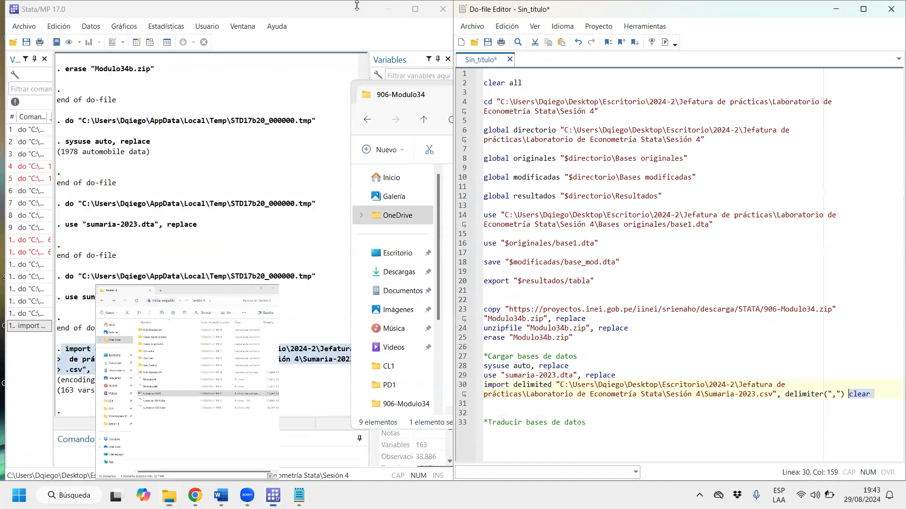
- Try to import Sumaria-2023.sav from the Sesión 4 folder as SPSS data, retrying the file selection once before cancelling
{"action": "left_click", "coordinate": [17, 27]}
{"action": "mouse_move", "coordinate": [73, 175]}
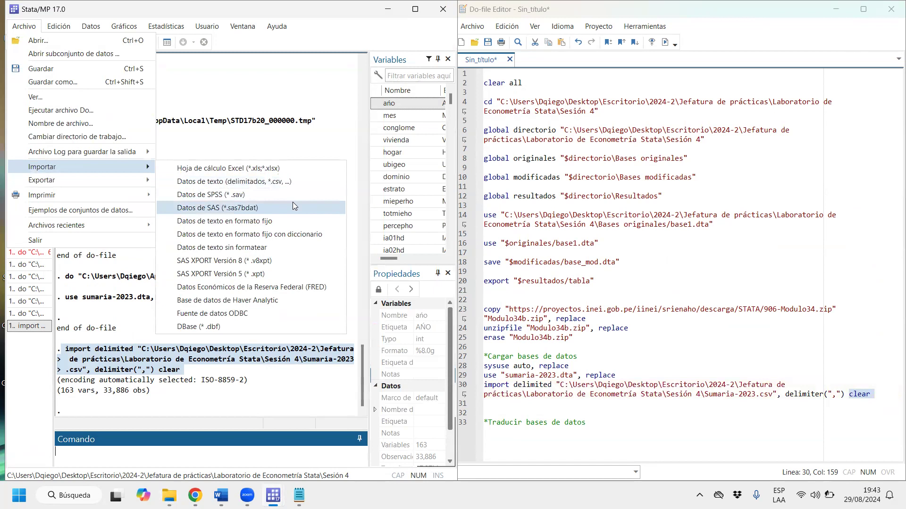
{"action": "left_click", "coordinate": [231, 200]}
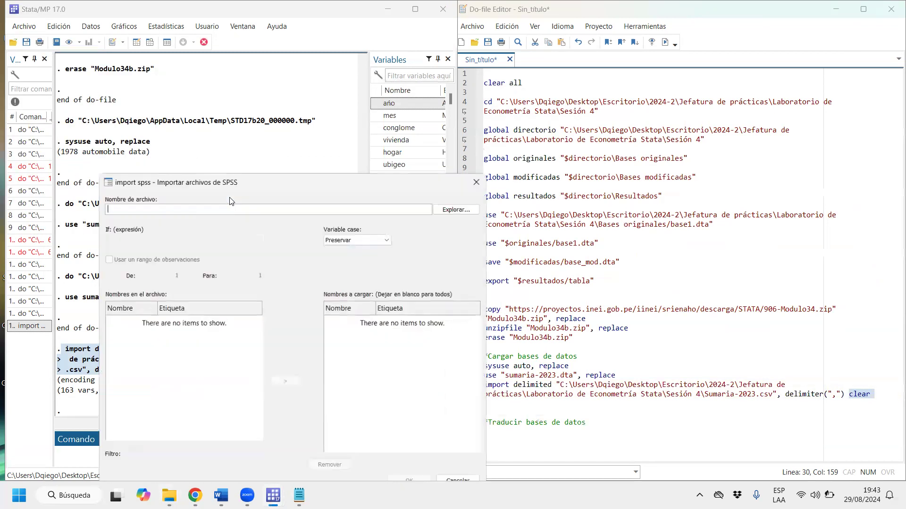
{"action": "left_click", "coordinate": [464, 213]}
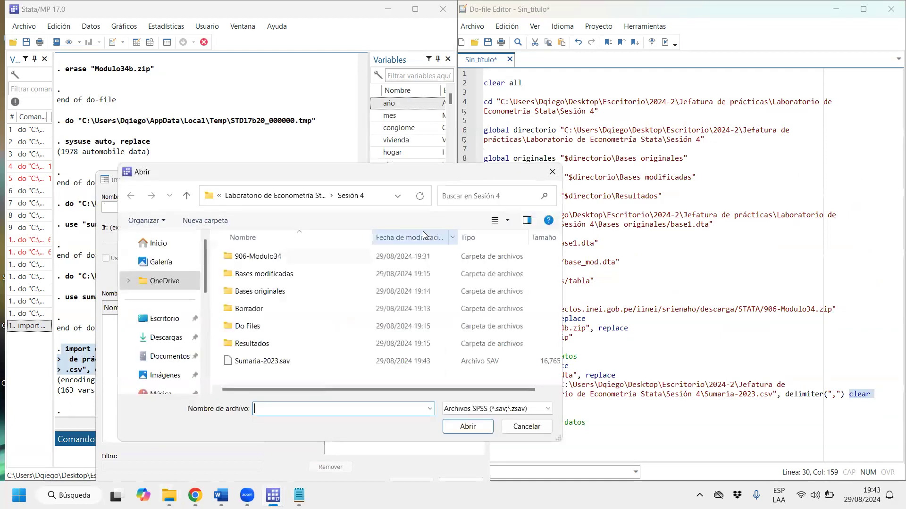
{"action": "left_click", "coordinate": [262, 362]}
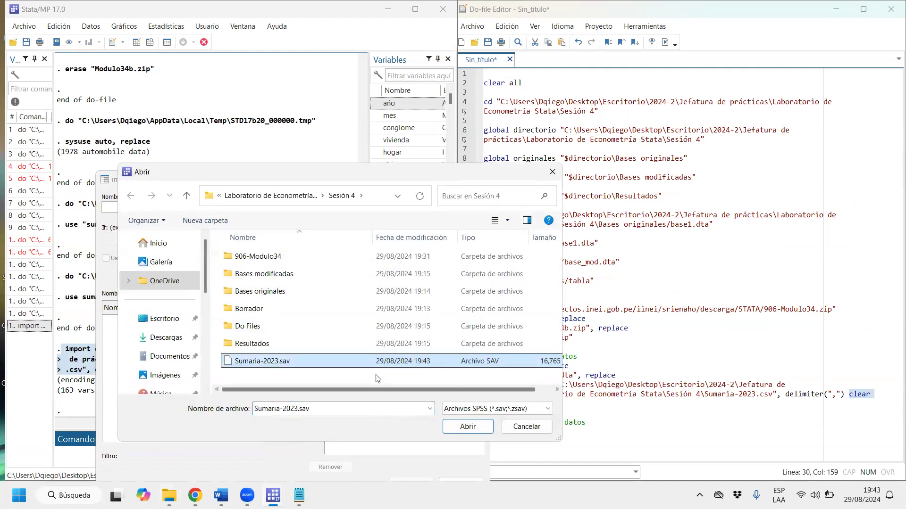
{"action": "left_click", "coordinate": [467, 427]}
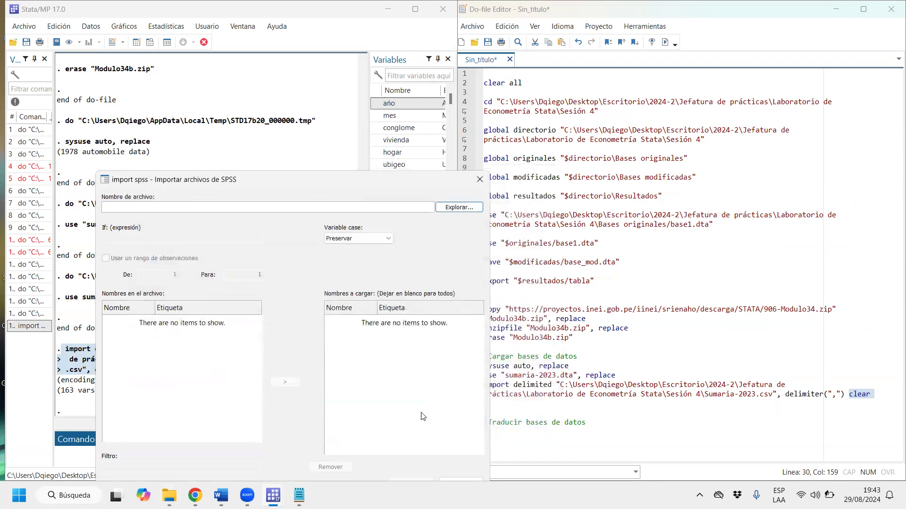
{"action": "left_click", "coordinate": [374, 357]}
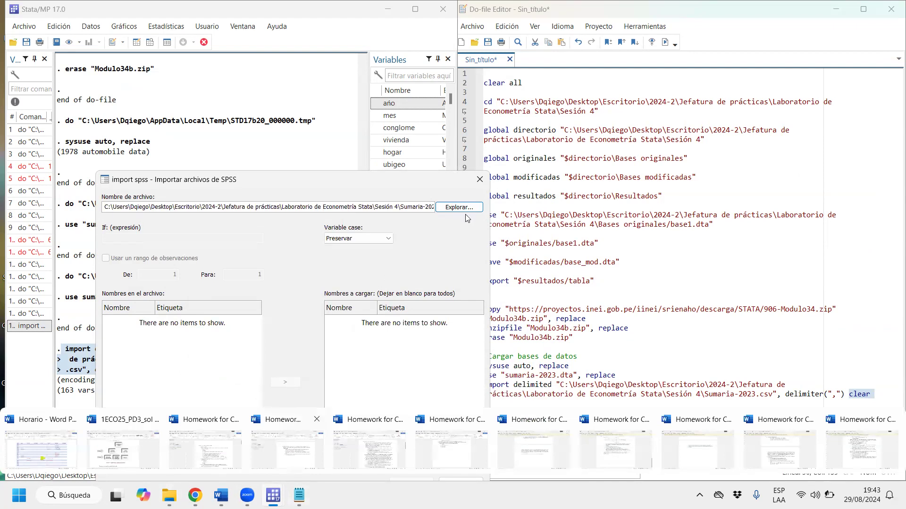
{"action": "left_click", "coordinate": [448, 208]}
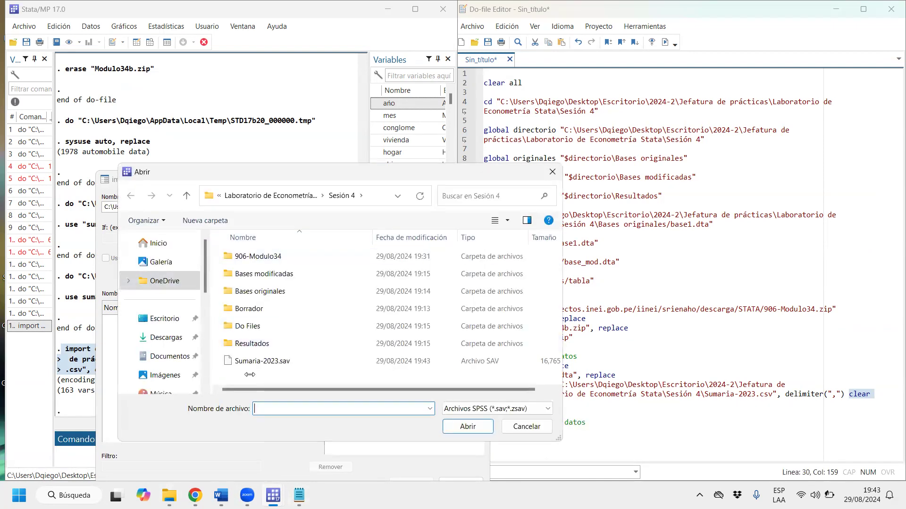
{"action": "double_click", "coordinate": [263, 361]}
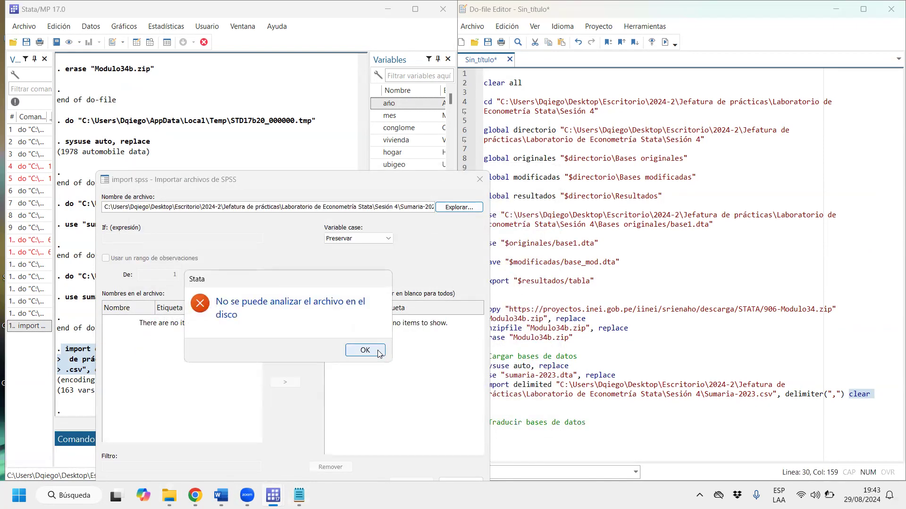
{"action": "left_click", "coordinate": [366, 350]}
{"action": "left_click", "coordinate": [480, 180]}
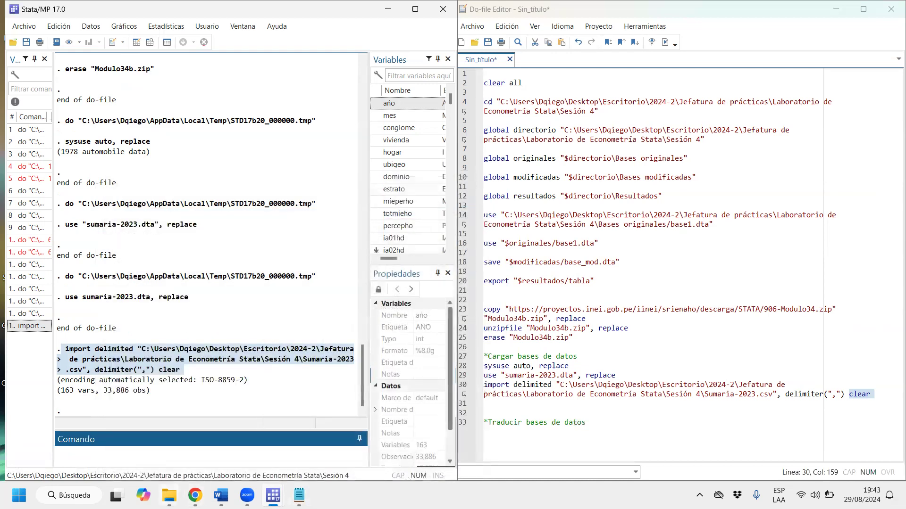
- Check the files in the Sesión 4 folder and retry the SPSS import of Sumaria-2023.sav in Stata
{"action": "mouse_move", "coordinate": [169, 495]}
{"action": "left_click", "coordinate": [176, 438]}
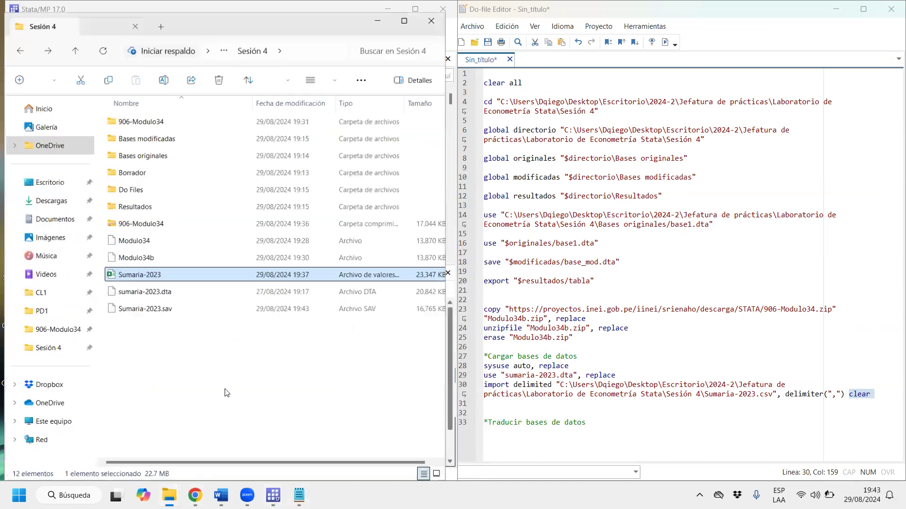
{"action": "left_click", "coordinate": [264, 357]}
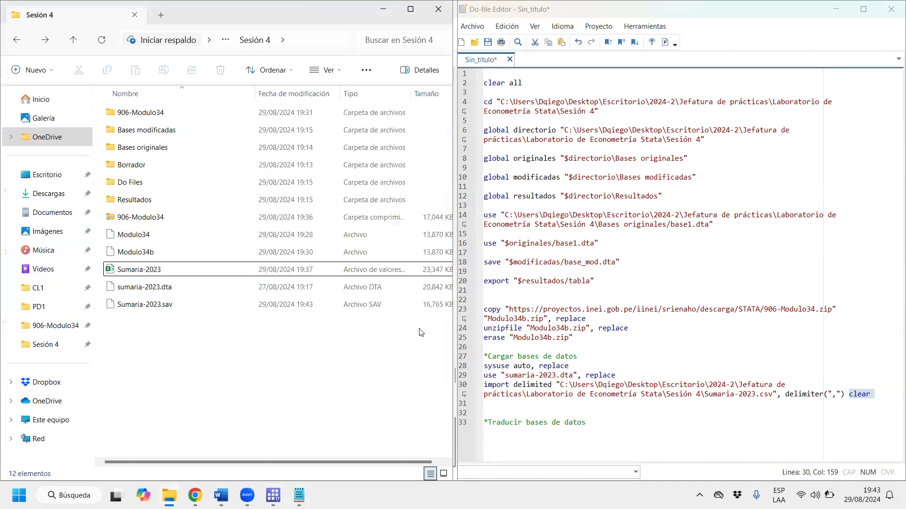
{"action": "left_click", "coordinate": [381, 9]}
{"action": "left_click", "coordinate": [33, 27]}
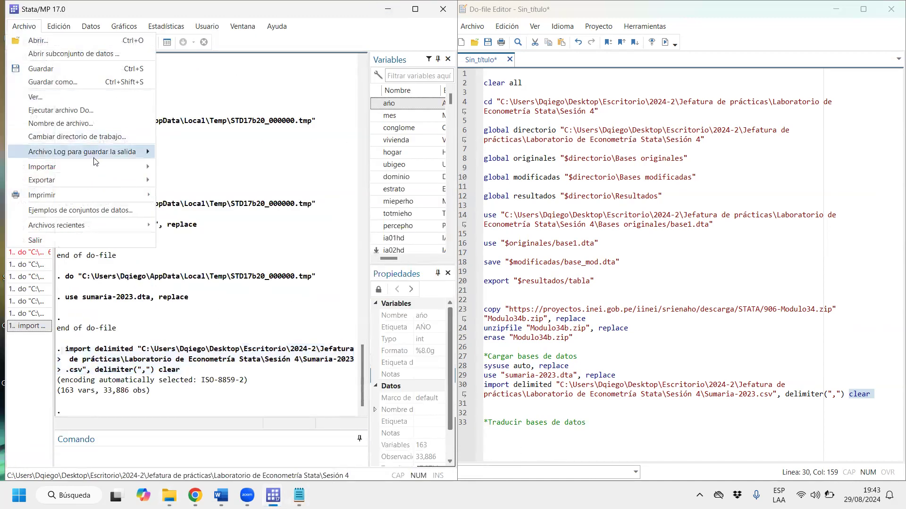
{"action": "mouse_move", "coordinate": [105, 165]}
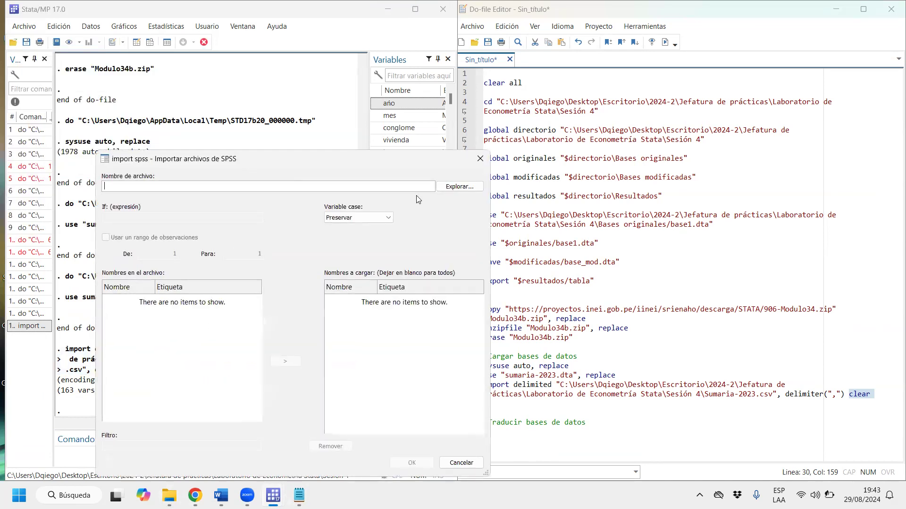
{"action": "left_click", "coordinate": [452, 192]}
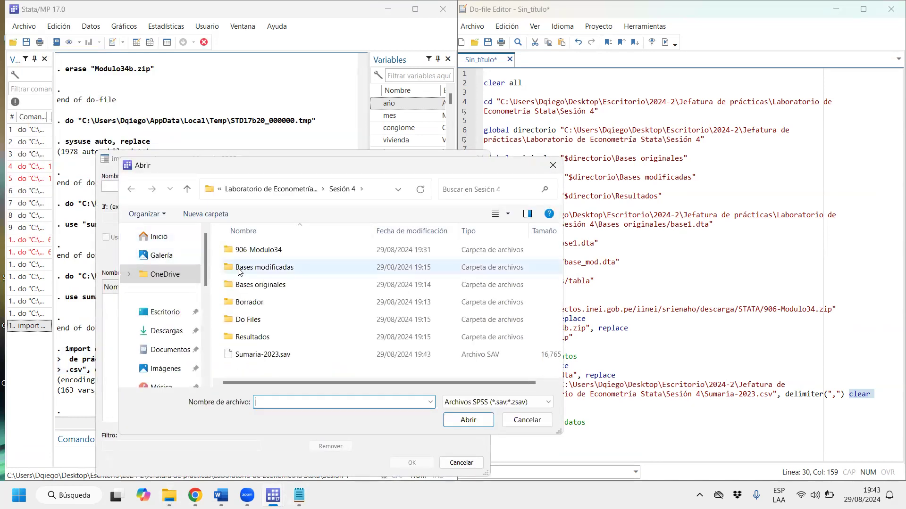
{"action": "left_click", "coordinate": [262, 354]}
{"action": "left_click", "coordinate": [457, 418]}
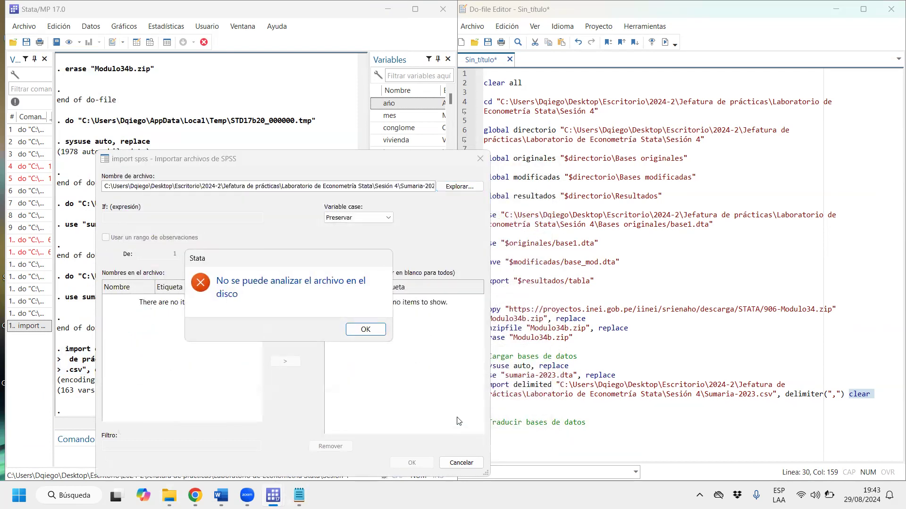
{"action": "left_click", "coordinate": [366, 328]}
{"action": "left_click", "coordinate": [479, 159]}
- Try to copy Sumaria-2023.sav again from the ZIP's 906-Modulo34 folder into Sesión 4, and return to Stata
{"action": "mouse_move", "coordinate": [169, 496]}
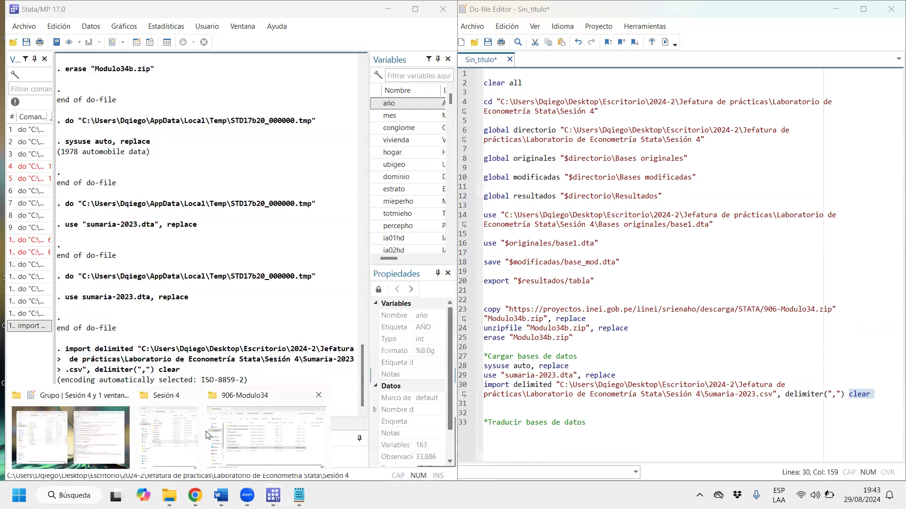
{"action": "left_click", "coordinate": [152, 432]}
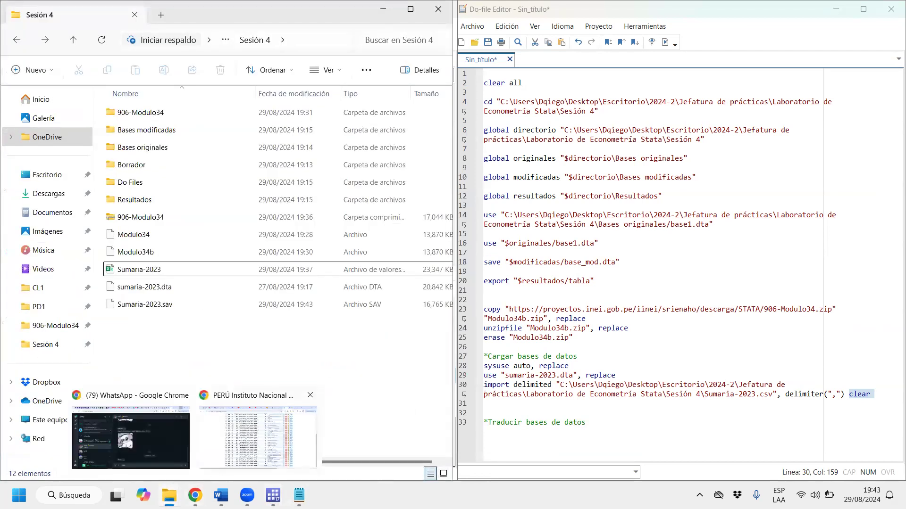
{"action": "left_click", "coordinate": [295, 440]}
{"action": "left_click_drag", "start_coordinate": [539, 311], "coordinate": [255, 399]}
{"action": "left_click", "coordinate": [408, 199]}
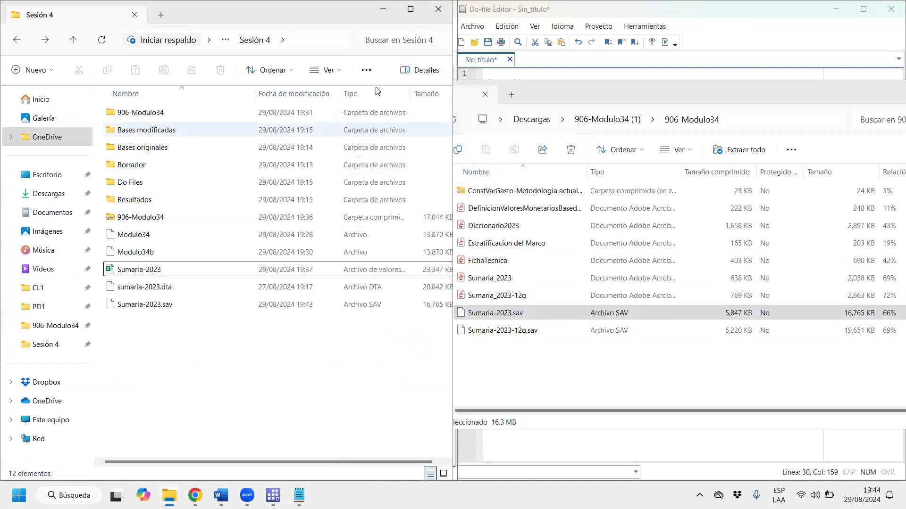
{"action": "key", "text": "alt+Tab"}
- Try once more to import Sumaria-2023.sav as SPSS data, and close the import dialog
{"action": "left_click", "coordinate": [24, 26]}
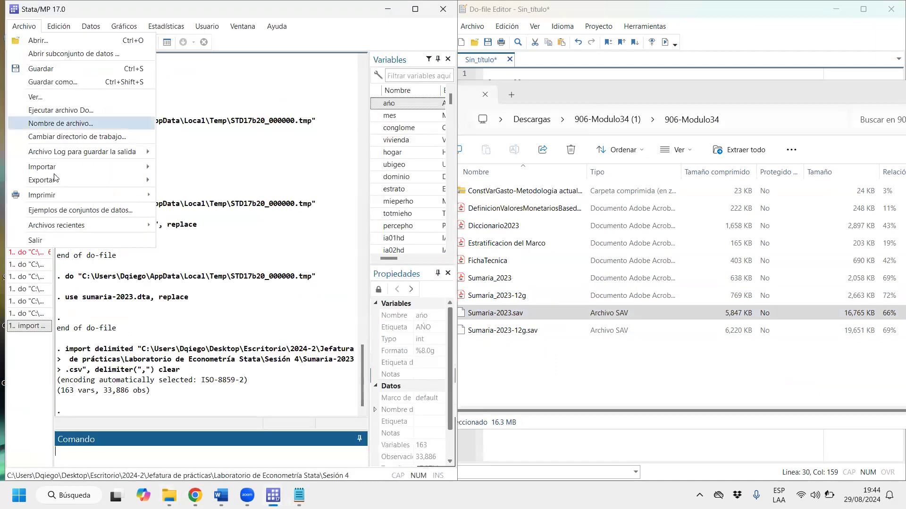
{"action": "mouse_move", "coordinate": [95, 167]}
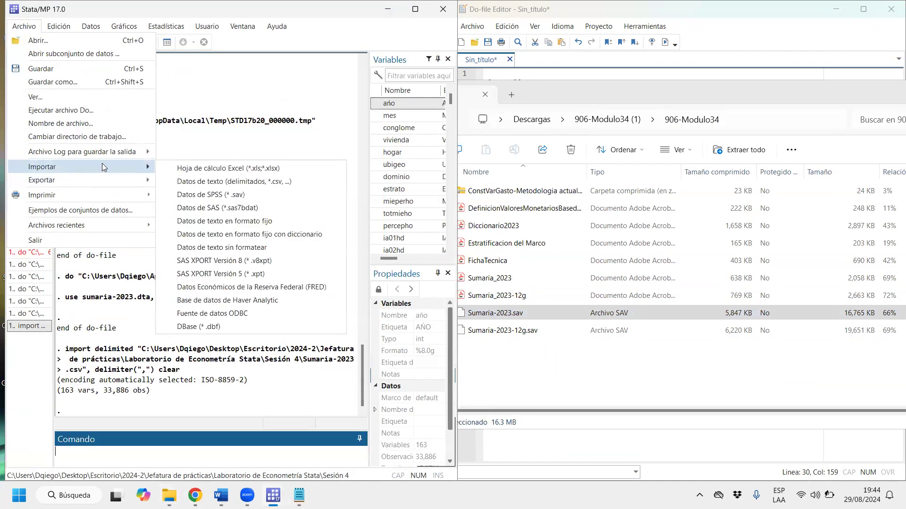
{"action": "left_click", "coordinate": [256, 198]}
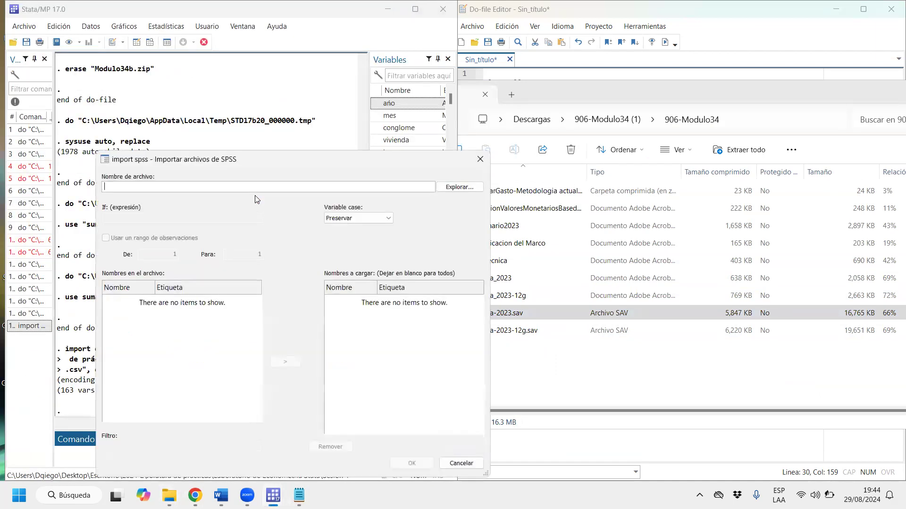
{"action": "left_click", "coordinate": [449, 189]}
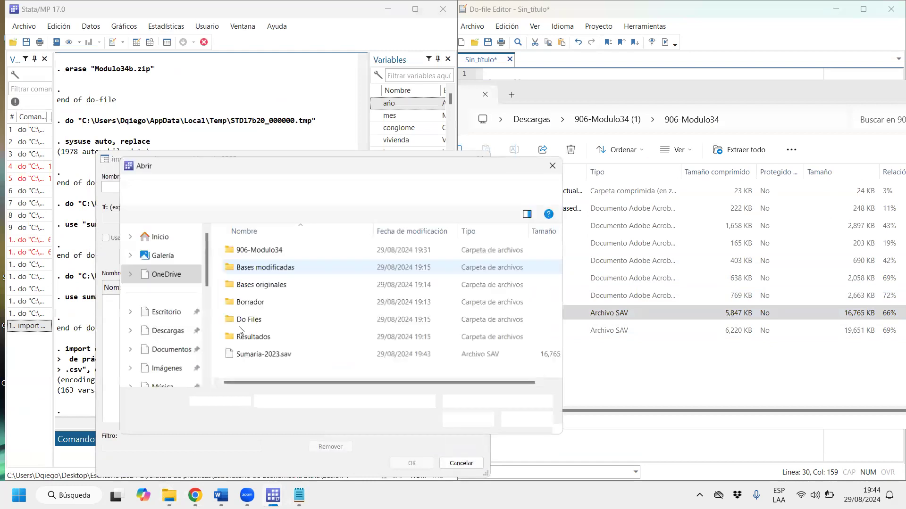
{"action": "left_click", "coordinate": [258, 354]}
{"action": "double_click", "coordinate": [260, 354]}
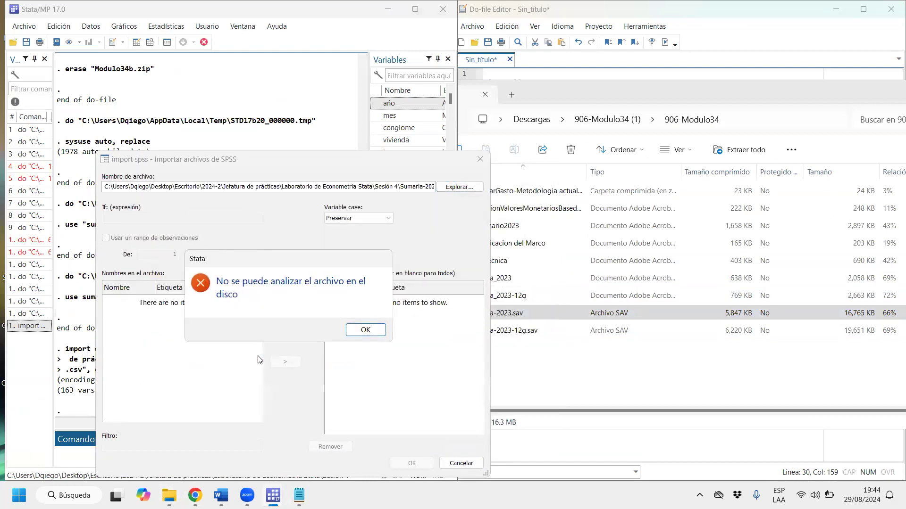
{"action": "left_click", "coordinate": [363, 330]}
{"action": "left_click", "coordinate": [480, 159]}
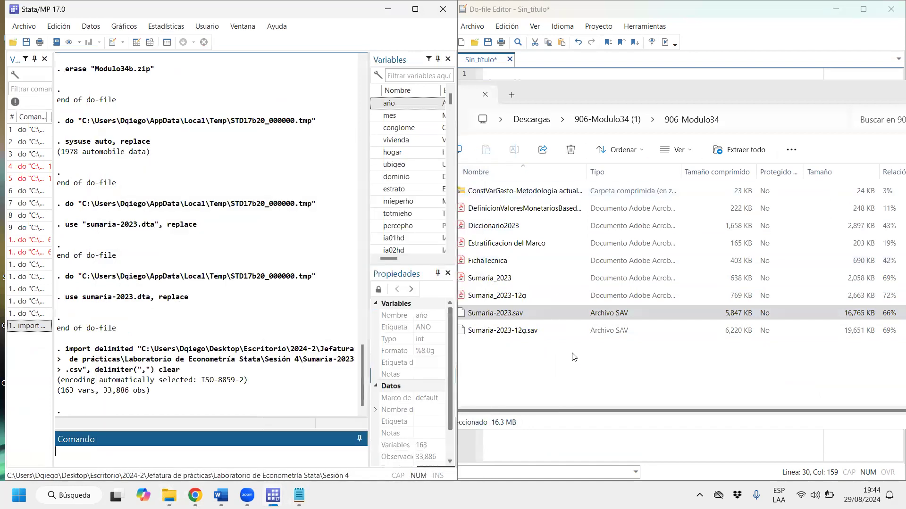
- Copy Sumaria-2023-12g.sav from the ZIP's 906-Modulo34 folder into the Sesión 4 folder, and minimize the Sesión 4 window
{"action": "left_click", "coordinate": [556, 332]}
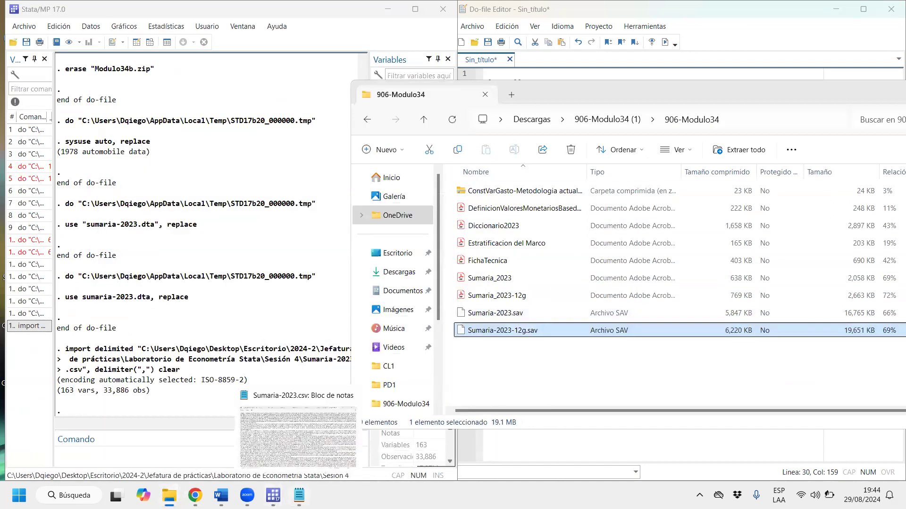
{"action": "mouse_move", "coordinate": [168, 496]}
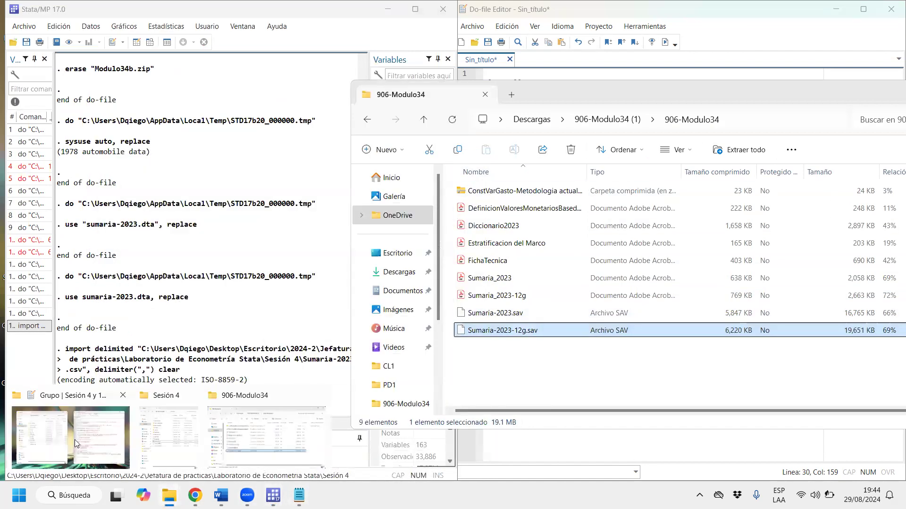
{"action": "left_click", "coordinate": [189, 439]}
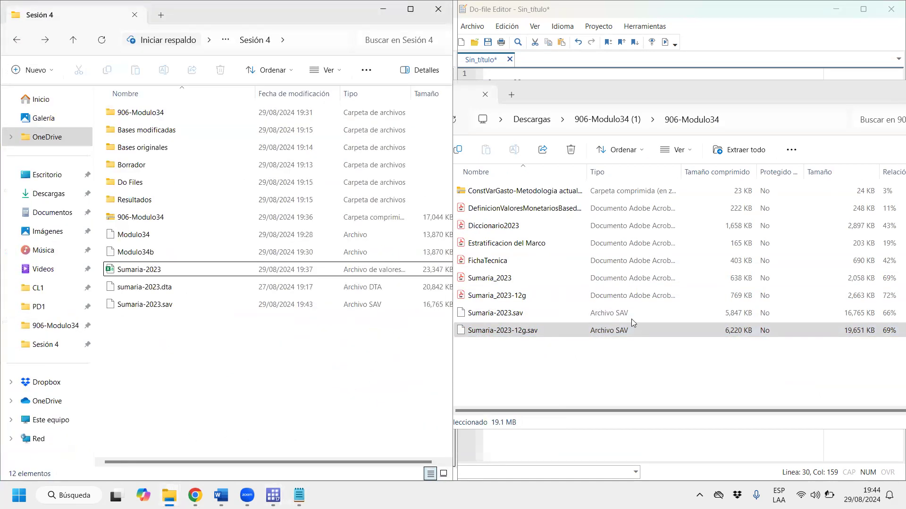
{"action": "left_click_drag", "start_coordinate": [549, 338], "coordinate": [277, 380]}
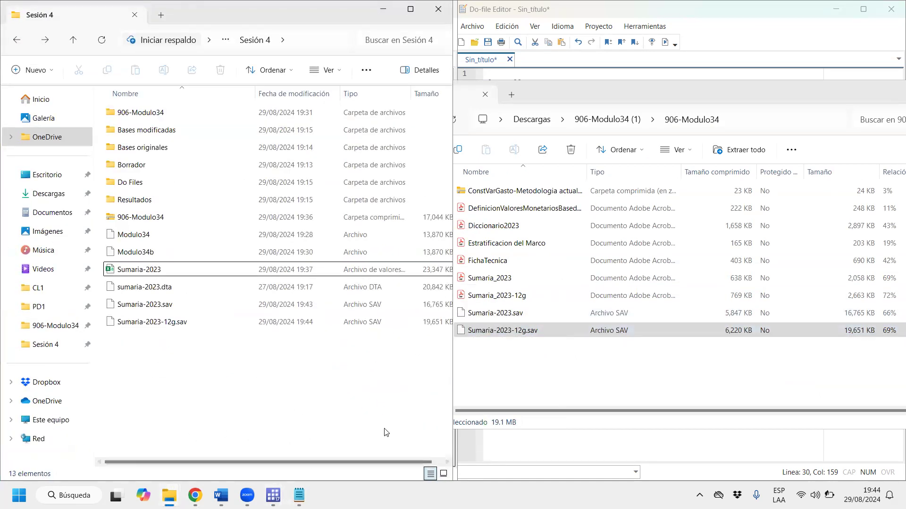
{"action": "left_click", "coordinate": [383, 9]}
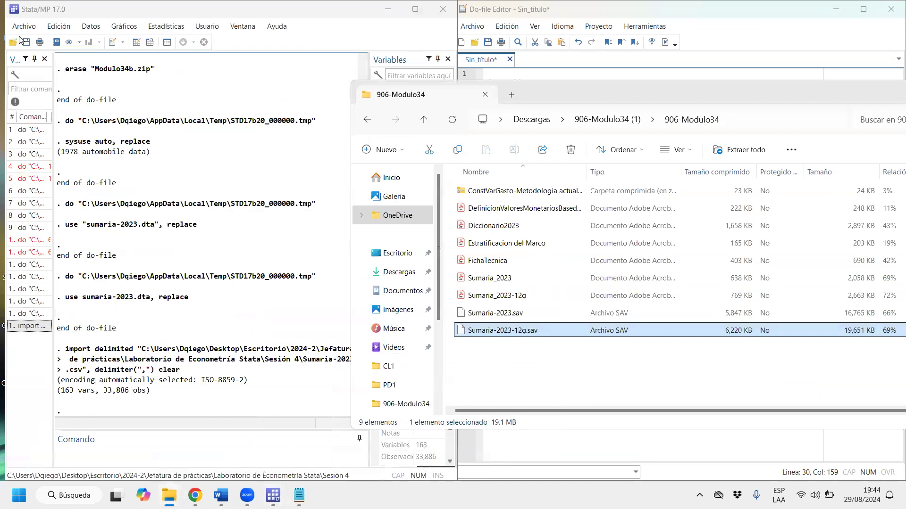
- Try to import Sumaria-2023-12g.sav from the Sesión 4 folder as SPSS data, and close the import dialog
{"action": "left_click", "coordinate": [27, 27]}
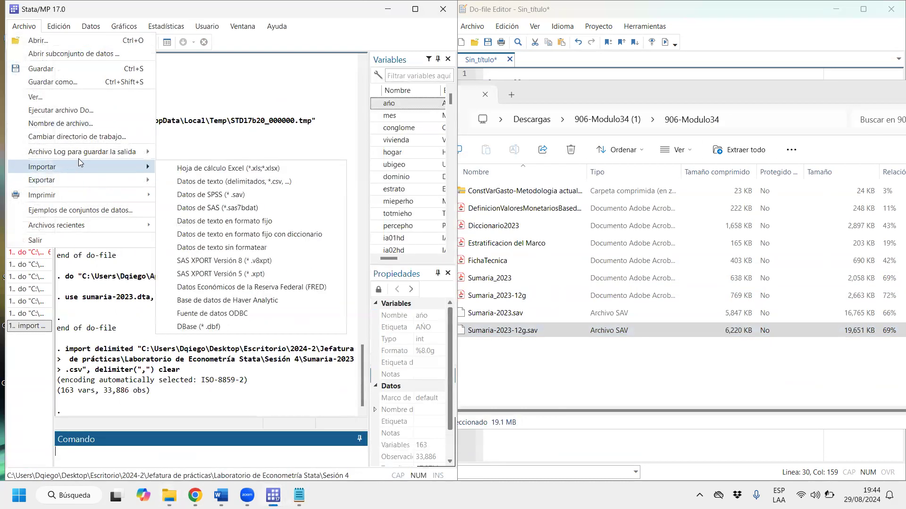
{"action": "mouse_move", "coordinate": [142, 167]}
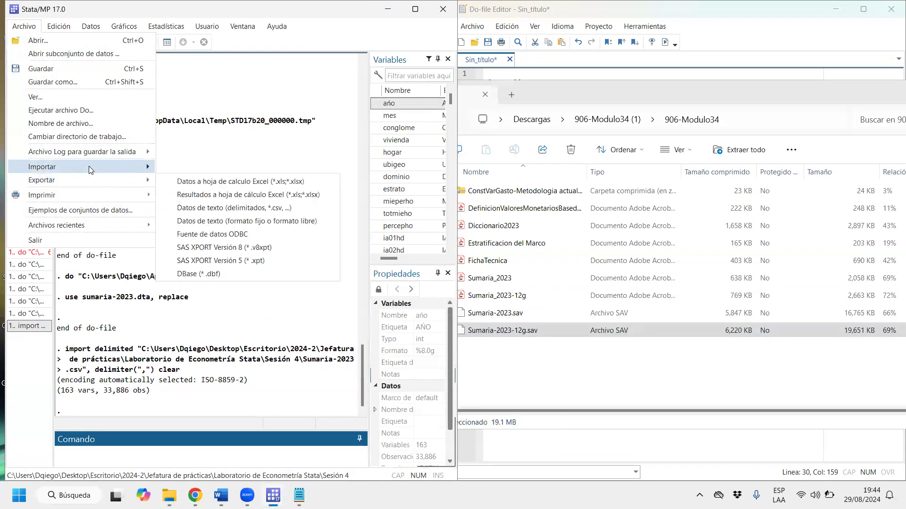
{"action": "left_click", "coordinate": [273, 195]}
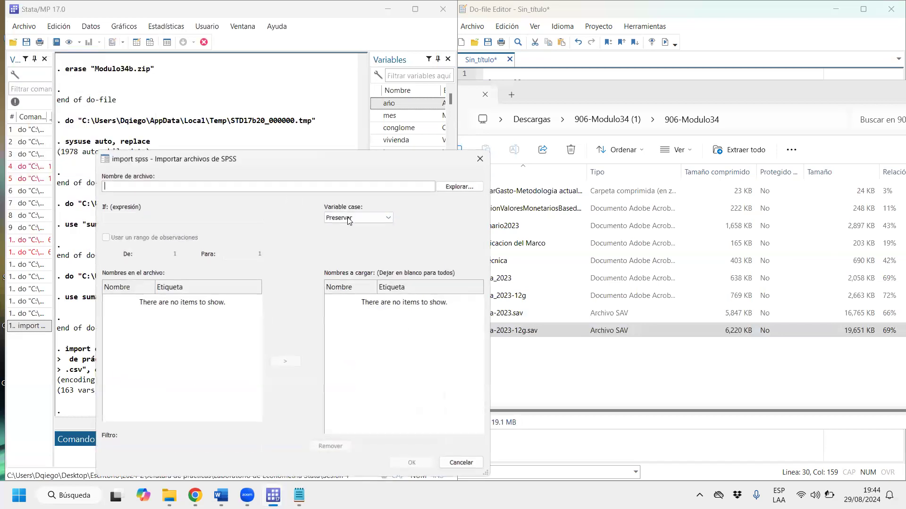
{"action": "left_click", "coordinate": [465, 188]}
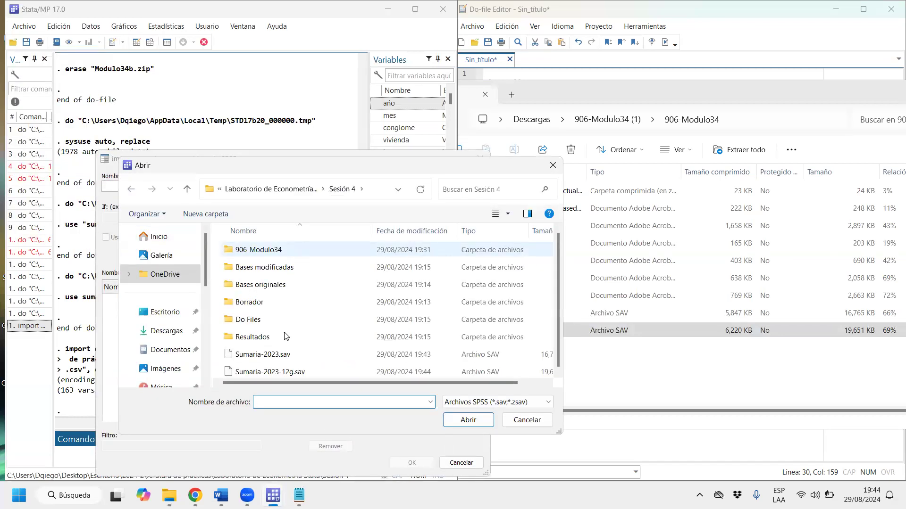
{"action": "double_click", "coordinate": [294, 371]}
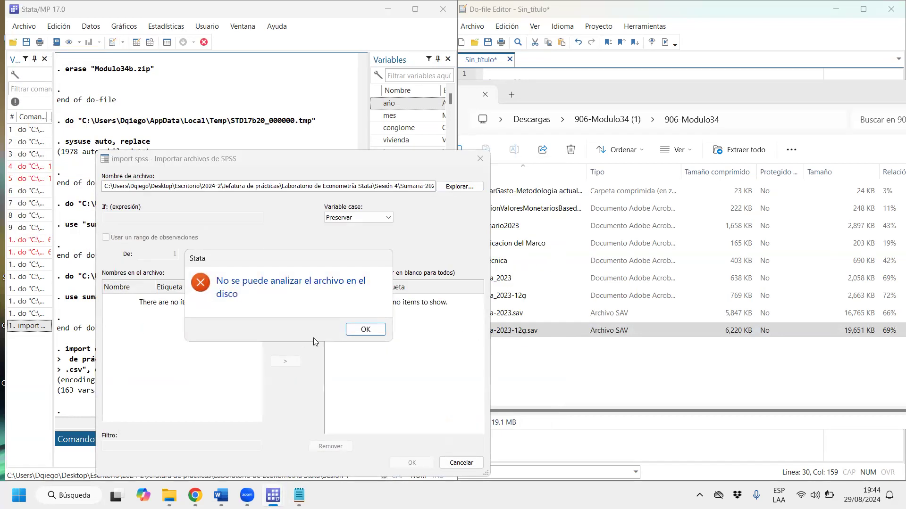
{"action": "left_click", "coordinate": [361, 332]}
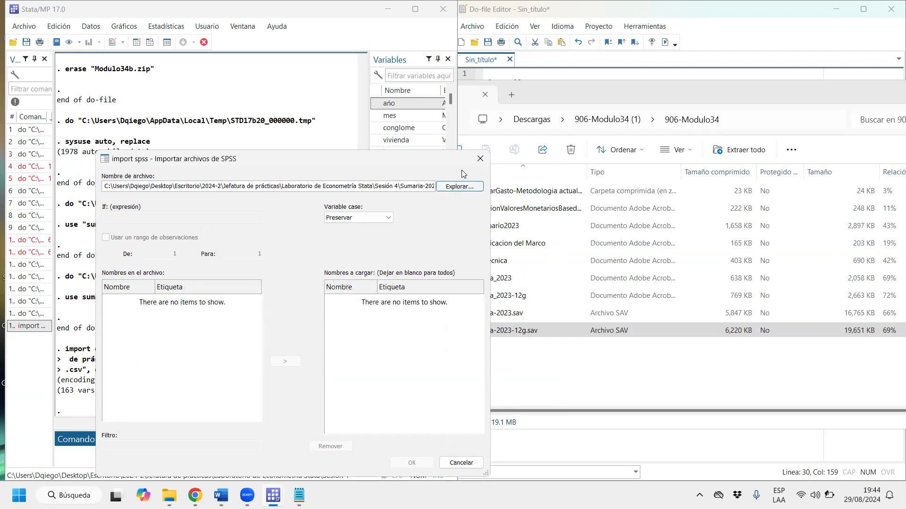
{"action": "left_click", "coordinate": [480, 159]}
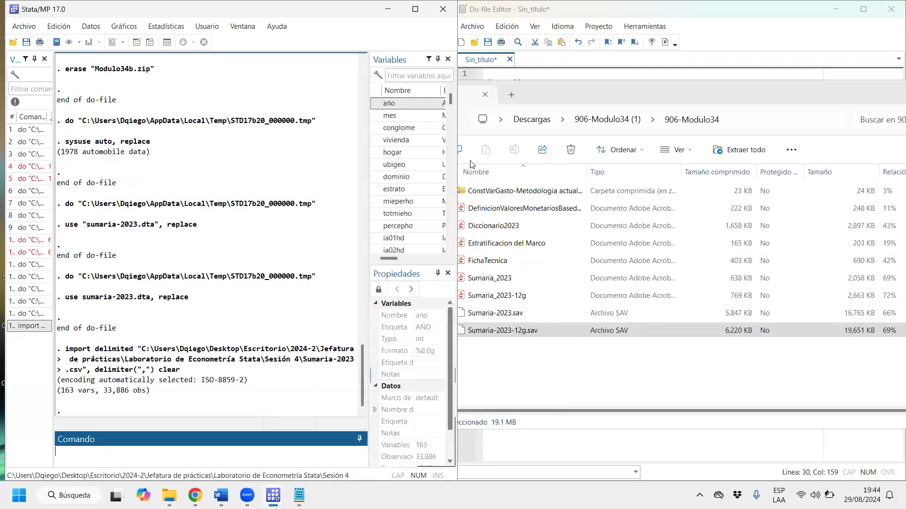
- Get the file window out of the way and start an import spss command on line 32 of the do-file
{"action": "left_click", "coordinate": [631, 92]}
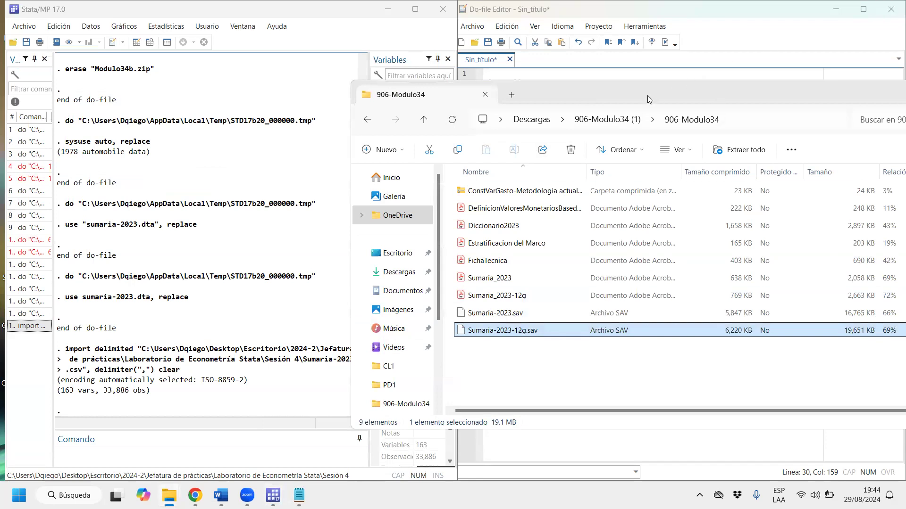
{"action": "left_click", "coordinate": [169, 496]}
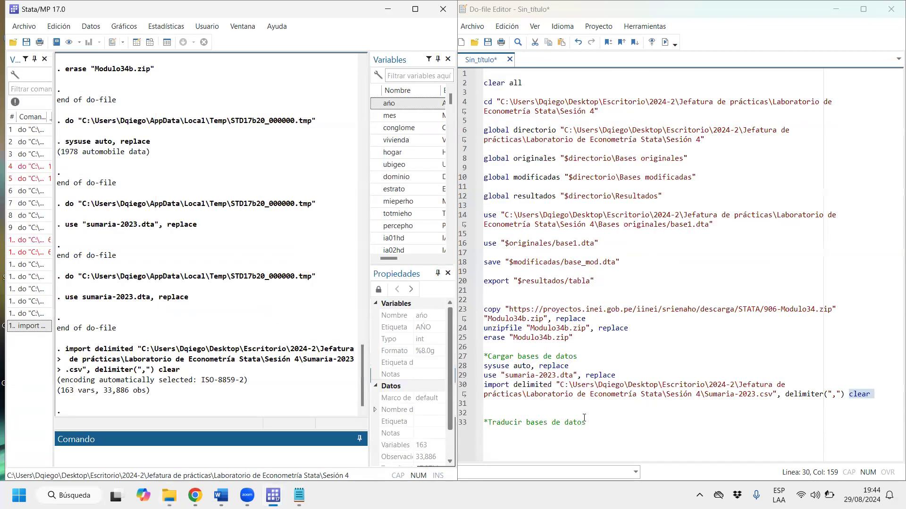
{"action": "left_click", "coordinate": [538, 414]}
{"action": "type", "text": "import"}
{"action": "scroll", "coordinate": [539, 458], "scroll_direction": "down", "scroll_amount": 2}
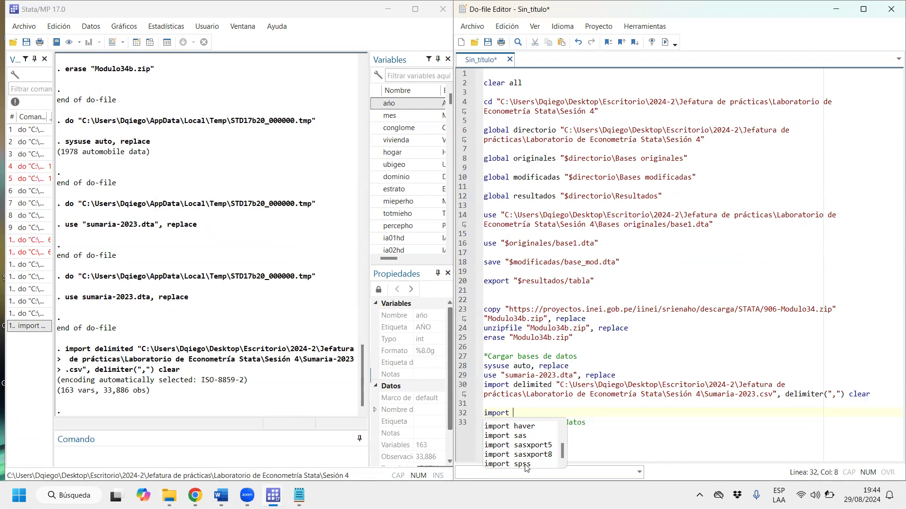
{"action": "double_click", "coordinate": [526, 465]}
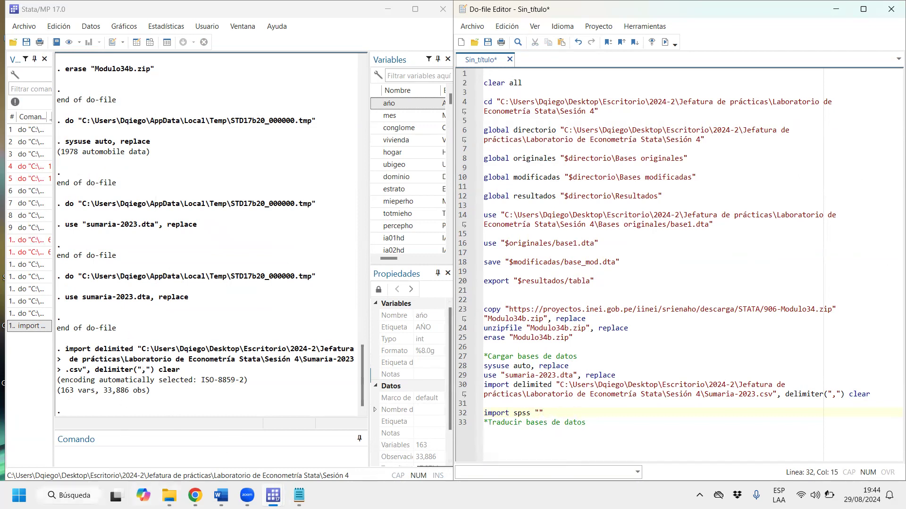
- Copy Sumaria-2023.sav in the ZIP's 906-Modulo34 folder
{"action": "mouse_move", "coordinate": [169, 495]}
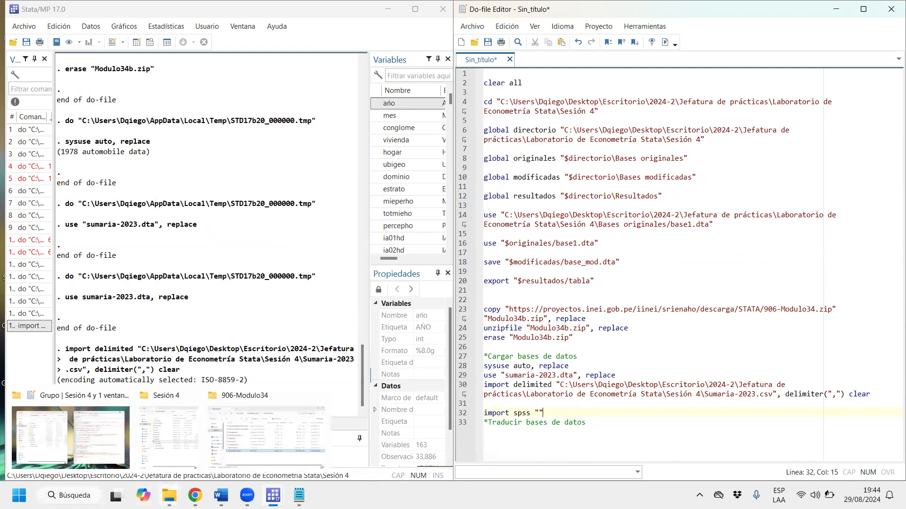
{"action": "left_click", "coordinate": [263, 435]}
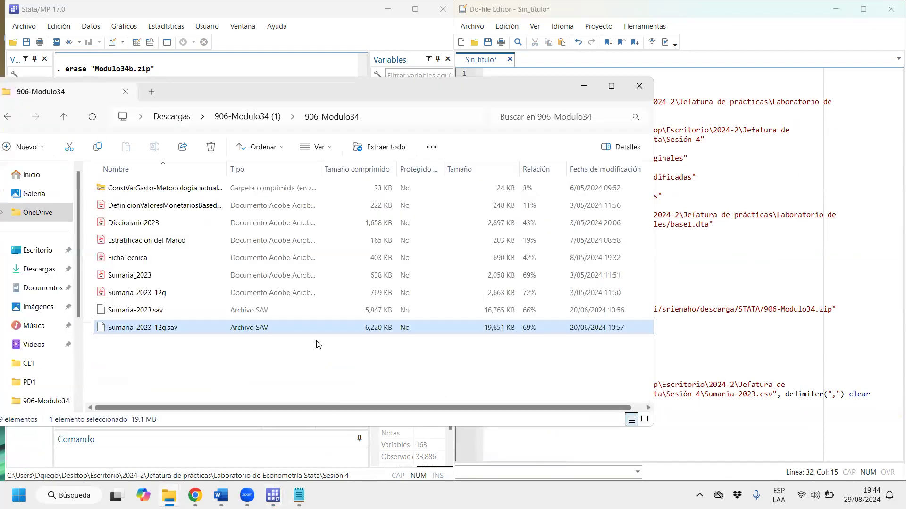
{"action": "right_click", "coordinate": [151, 316]}
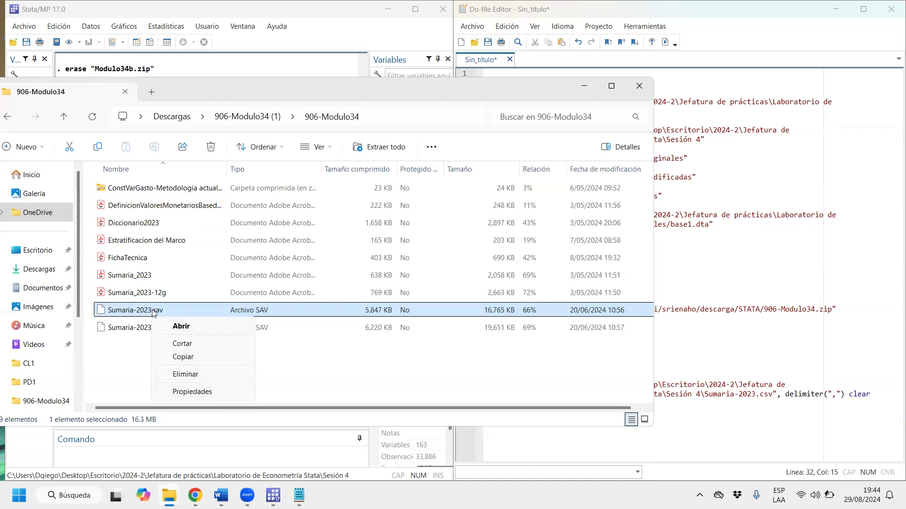
{"action": "right_click", "coordinate": [152, 310]}
{"action": "right_click", "coordinate": [151, 309]}
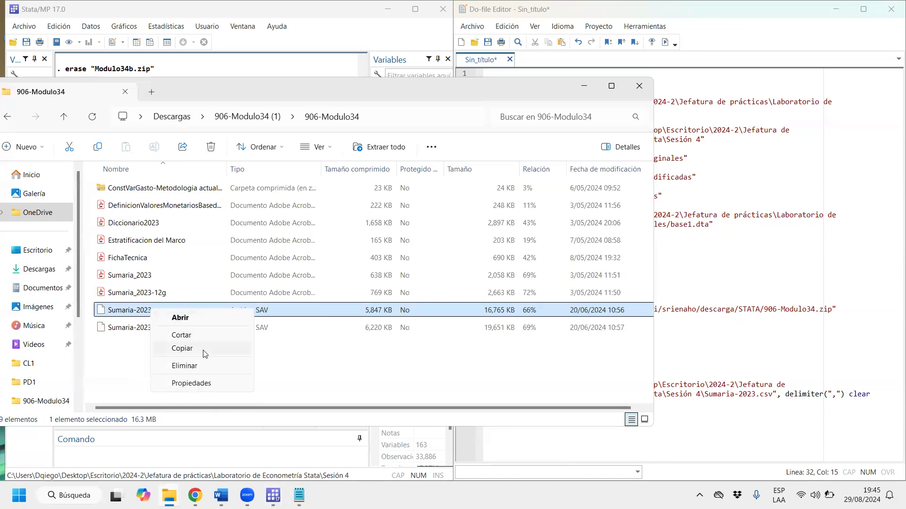
{"action": "left_click", "coordinate": [205, 352]}
- Complete the do-file command as import spss "Sumaria-2023.sav", clear
{"action": "left_click", "coordinate": [721, 386]}
{"action": "left_click", "coordinate": [541, 413]}
{"action": "type", "text": "\""}
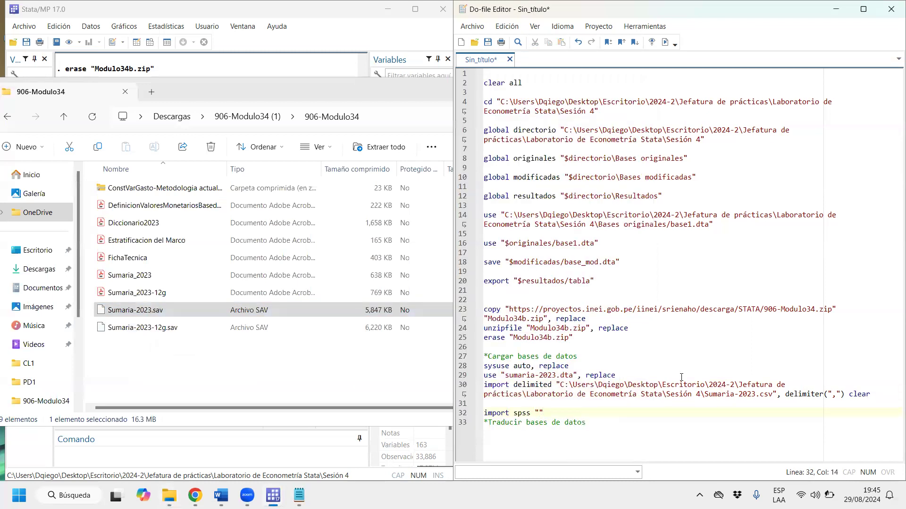
{"action": "type", "text": "Sumar"}
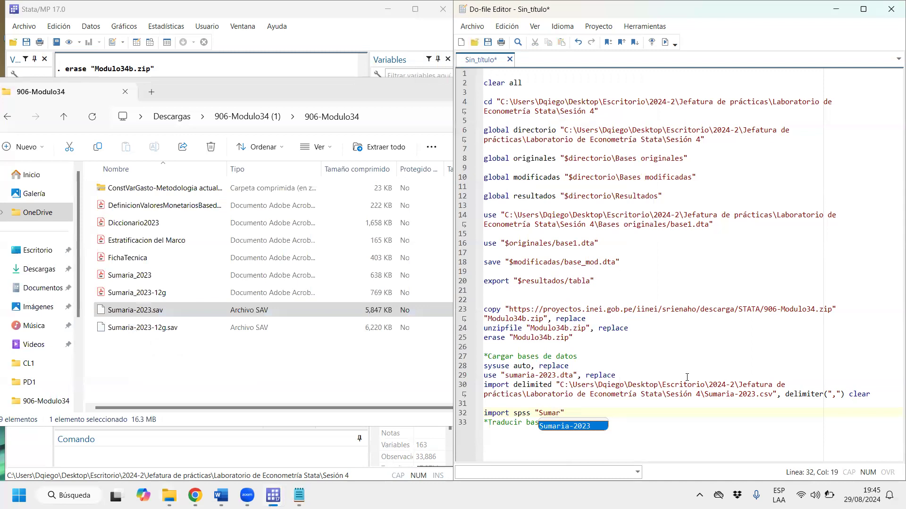
{"action": "double_click", "coordinate": [596, 427]}
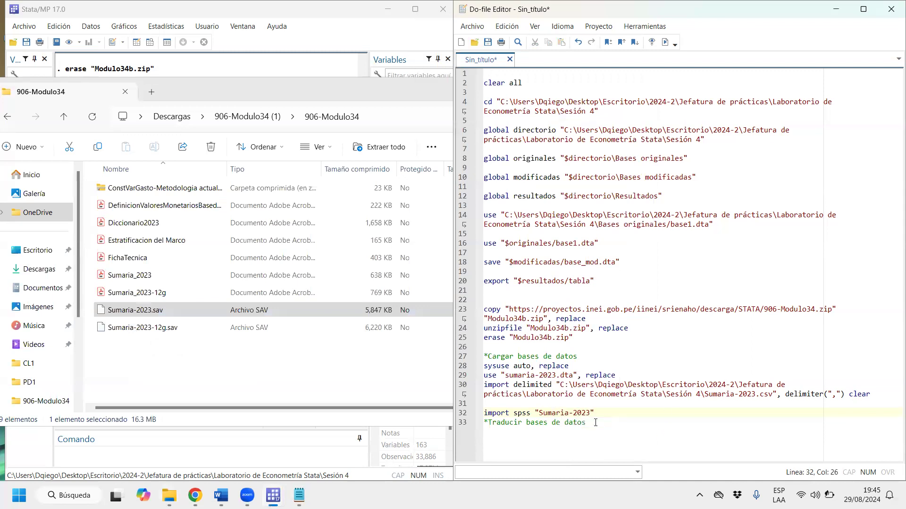
{"action": "type", "text": ".sav"}
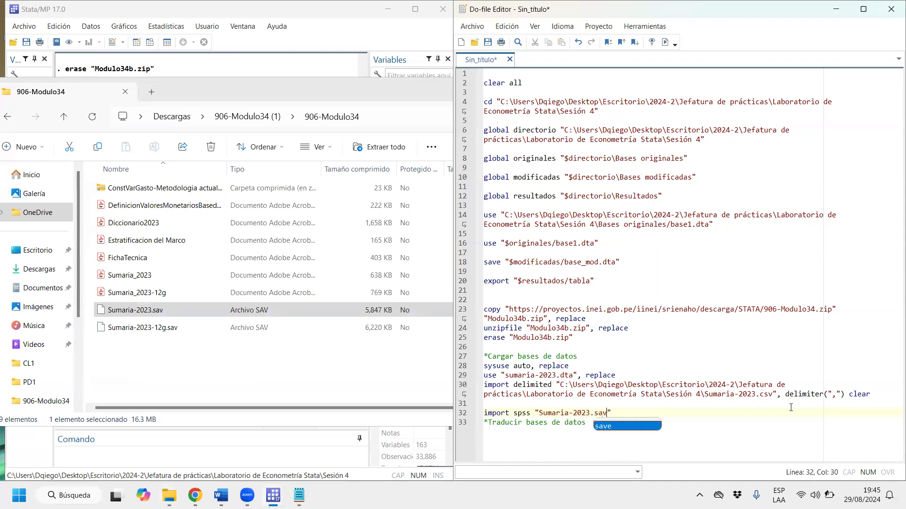
{"action": "type", "text": "\""}
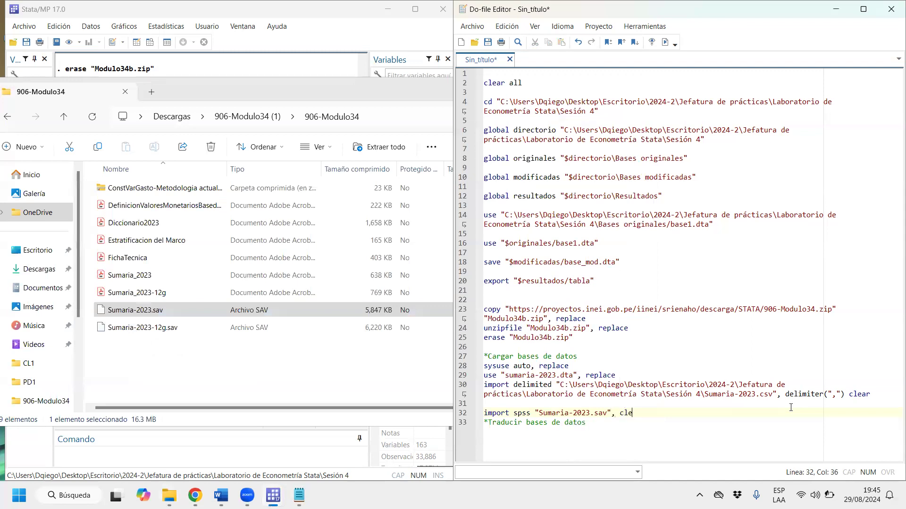
- Run the import spss line from the do-file, check its output in Stata's results, and minimize the 906-Modulo34 window
{"action": "key", "text": "shift+Left"}
{"action": "key", "text": "shift+Left"}
{"action": "key", "text": "shift+Left"}
{"action": "key", "text": "ctrl+d"}
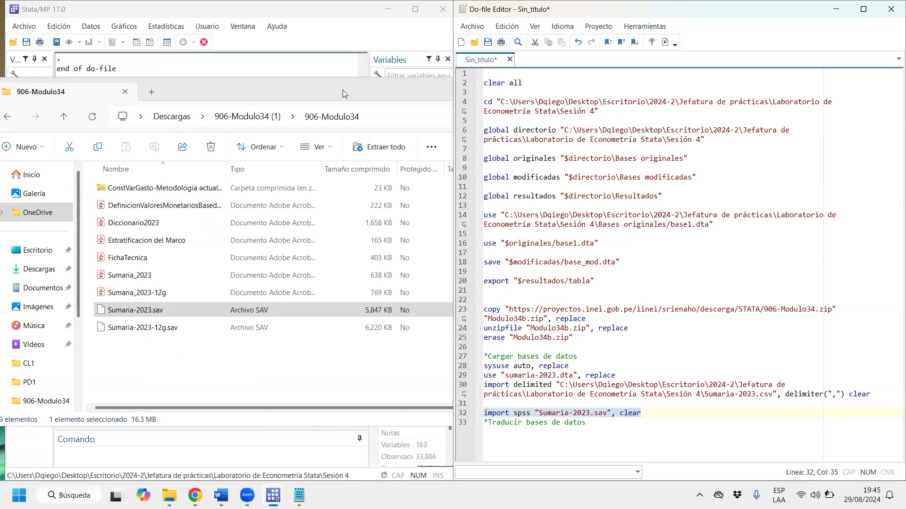
{"action": "left_click", "coordinate": [289, 12]}
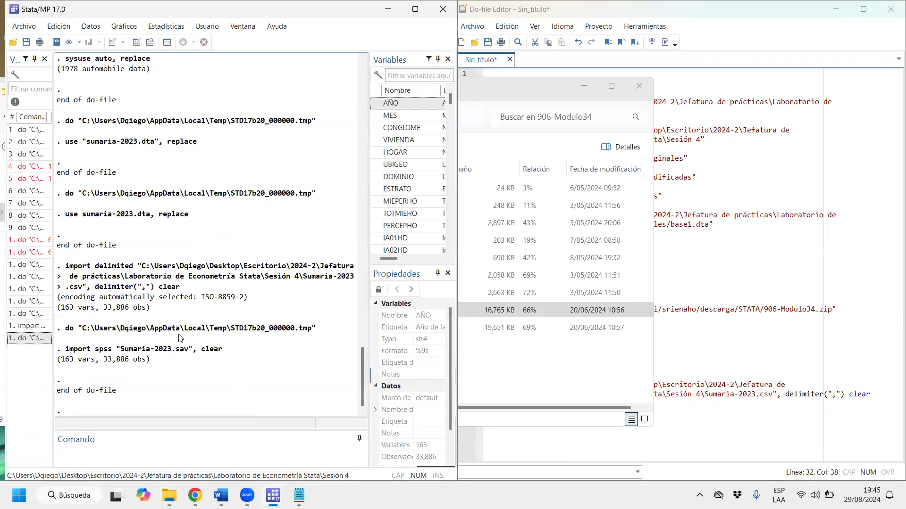
{"action": "left_click", "coordinate": [534, 383]}
{"action": "left_click", "coordinate": [585, 86]}
{"action": "left_click", "coordinate": [528, 413]}
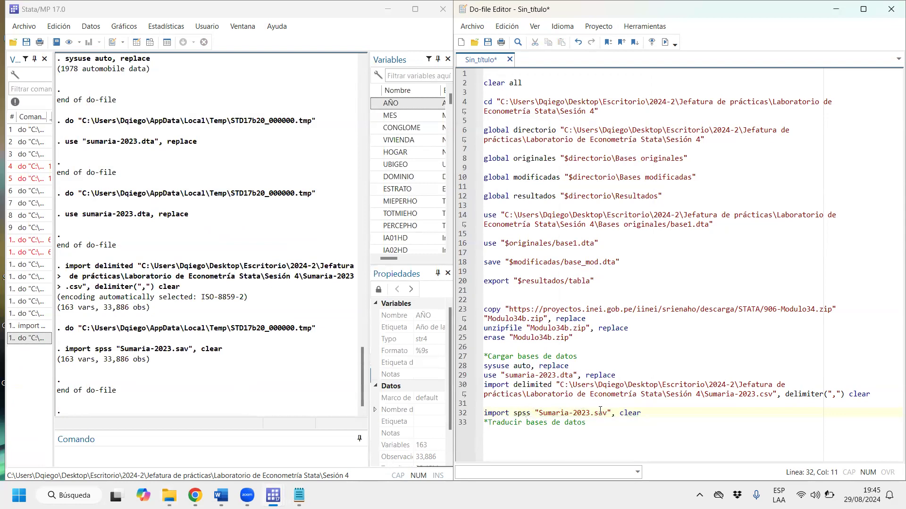
{"action": "left_click_drag", "start_coordinate": [159, 363], "coordinate": [61, 353]}
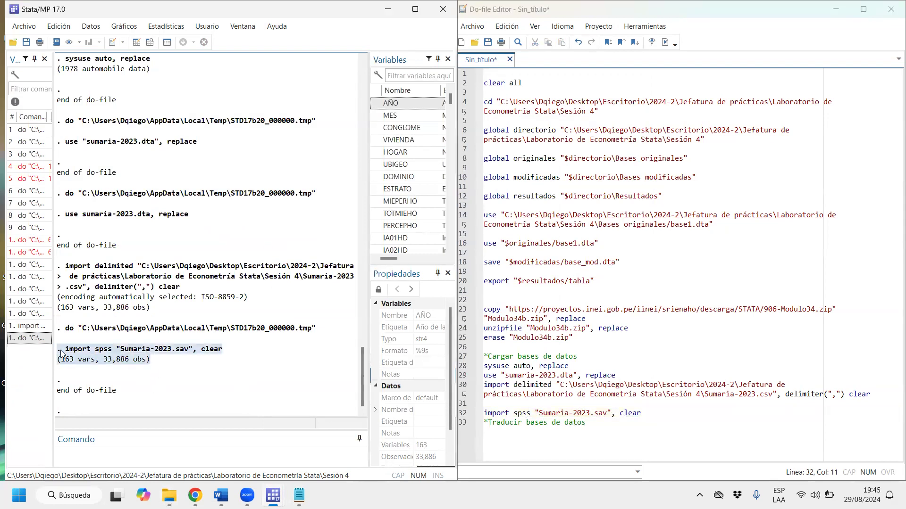
- Add a blank line above the *Traducir bases de datos comment, and browse the imported SPSS data in the Data Editor
{"action": "left_click", "coordinate": [643, 414]}
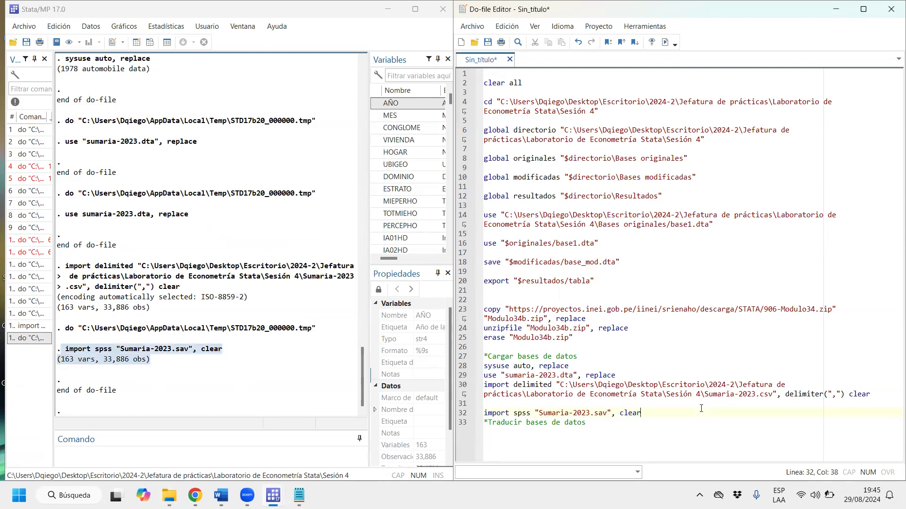
{"action": "key", "text": "Return"}
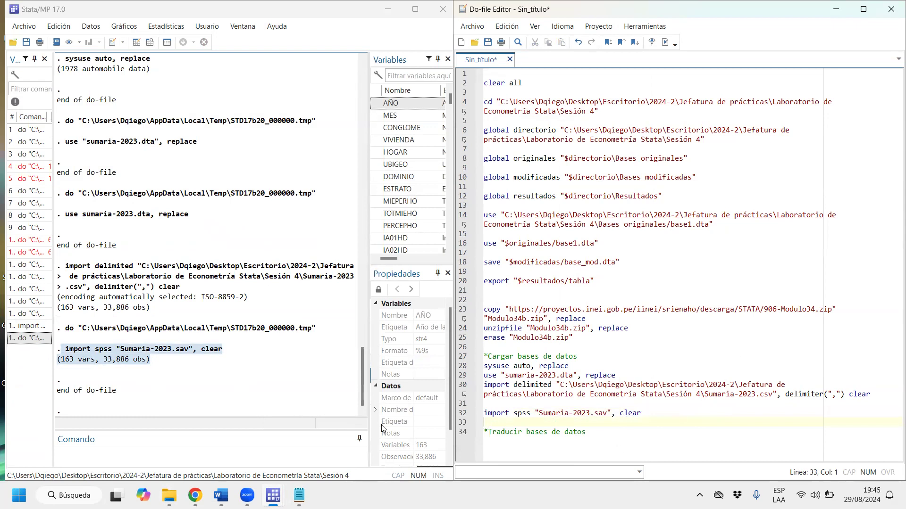
{"action": "left_click_drag", "start_coordinate": [509, 415], "coordinate": [477, 408]}
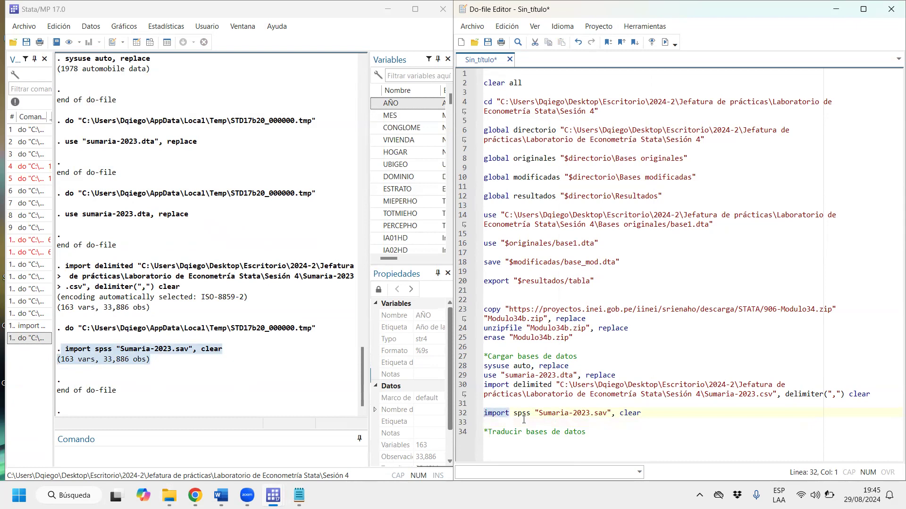
{"action": "left_click", "coordinate": [151, 43]}
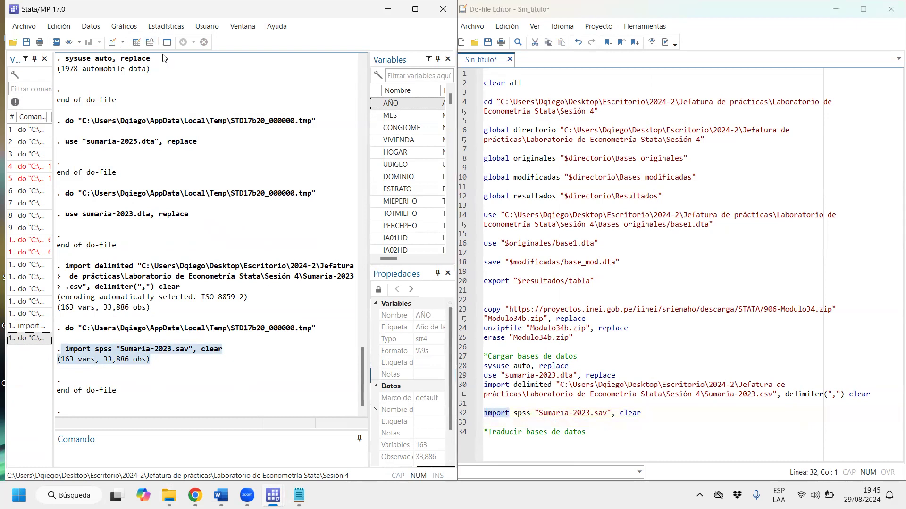
{"action": "left_click_drag", "start_coordinate": [71, 457], "coordinate": [29, 455]}
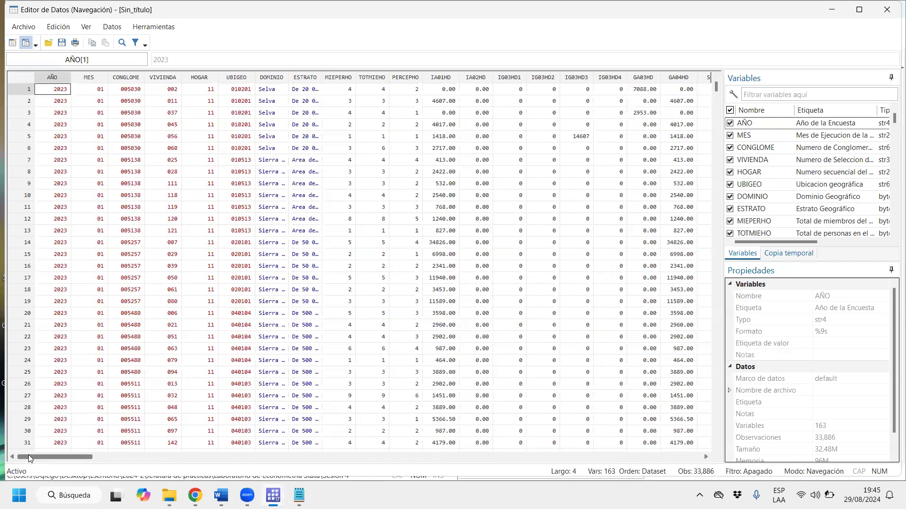
{"action": "left_click", "coordinate": [887, 9]}
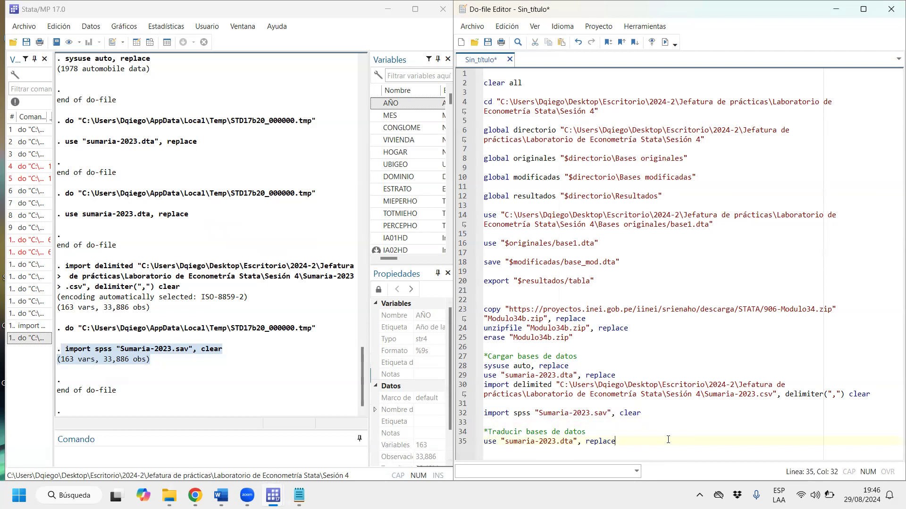
- Add blank lines at the end of the do-file and run use "sumaria-2023.dta", replace under *Traducir bases de datos
{"action": "key", "text": "Return"}
{"action": "key", "text": "Return"}
{"action": "key", "text": "Return"}
{"action": "key", "text": "Return"}
{"action": "key", "text": "Return"}
{"action": "key", "text": "Return"}
{"action": "key", "text": "Return"}
{"action": "key", "text": "Return"}
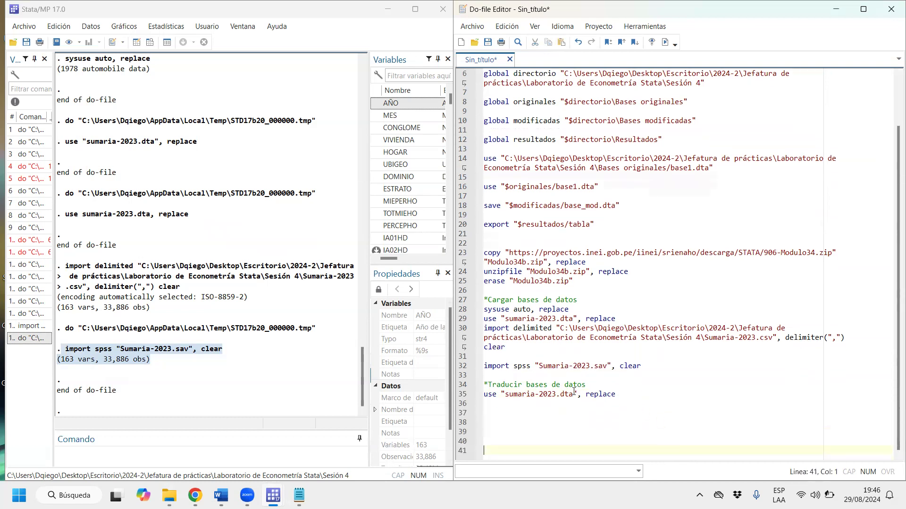
{"action": "left_click_drag", "start_coordinate": [577, 376], "coordinate": [506, 374]}
{"action": "key", "text": "ctrl+d"}
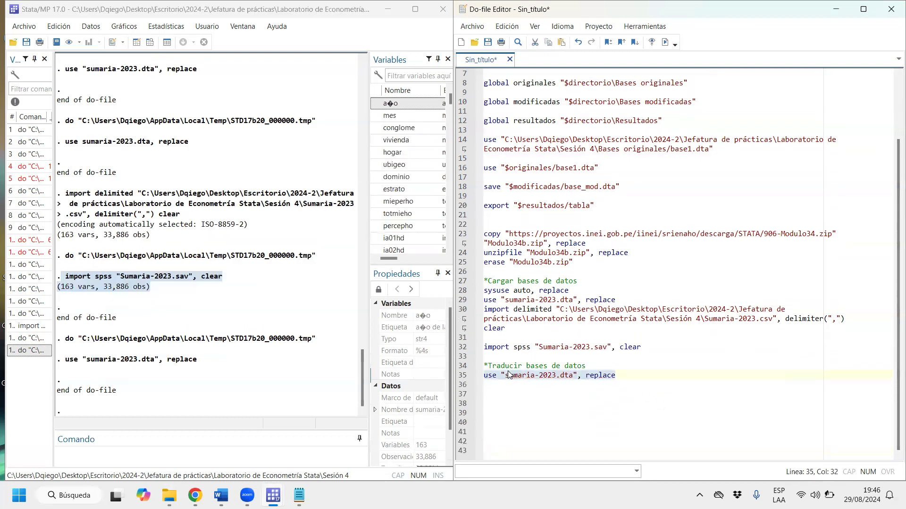
- Widen the variable list and examine the variable names and labels of sumaria-2023.dta for wrongly encoded characters
{"action": "left_click_drag", "start_coordinate": [368, 170], "coordinate": [239, 170]}
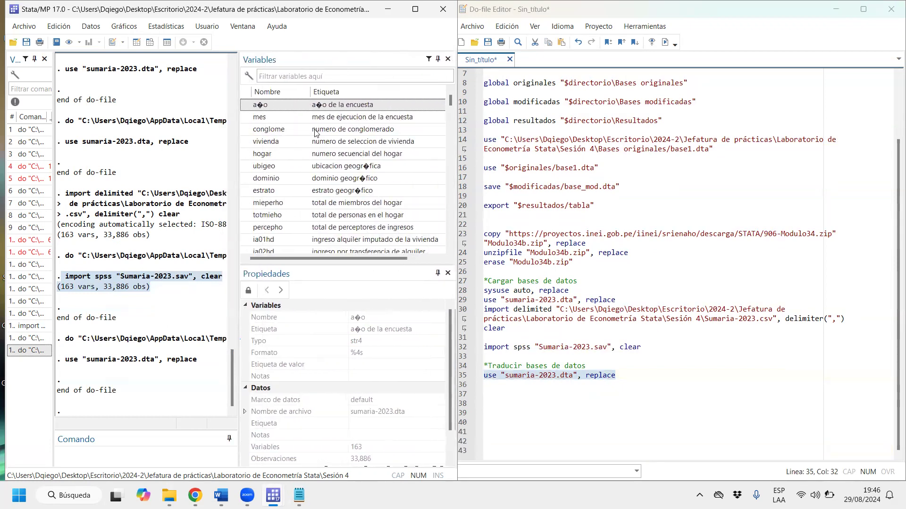
{"action": "scroll", "coordinate": [290, 123], "scroll_direction": "down", "scroll_amount": 7}
{"action": "scroll", "coordinate": [292, 130], "scroll_direction": "up", "scroll_amount": 6}
{"action": "scroll", "coordinate": [291, 128], "scroll_direction": "up", "scroll_amount": 1}
{"action": "scroll", "coordinate": [368, 181], "scroll_direction": "down", "scroll_amount": 10}
{"action": "scroll", "coordinate": [387, 232], "scroll_direction": "down", "scroll_amount": 3}
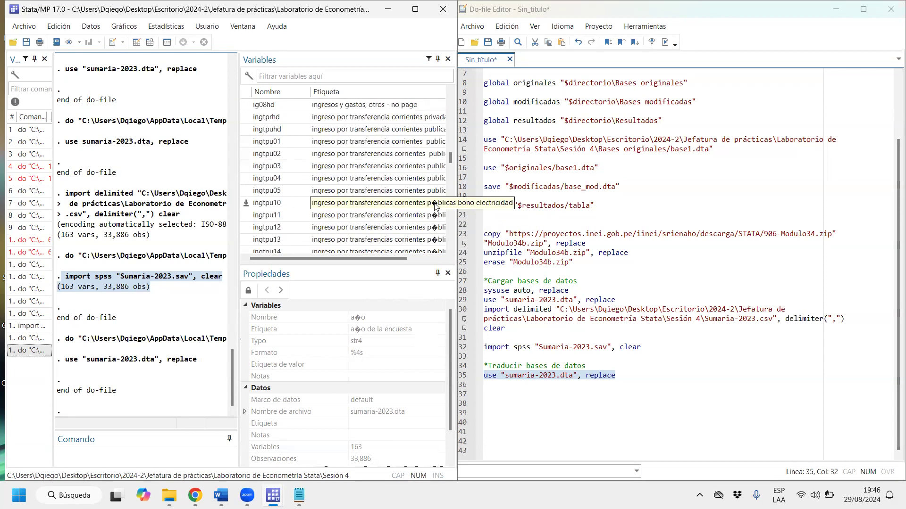
{"action": "scroll", "coordinate": [433, 204], "scroll_direction": "down", "scroll_amount": 3}
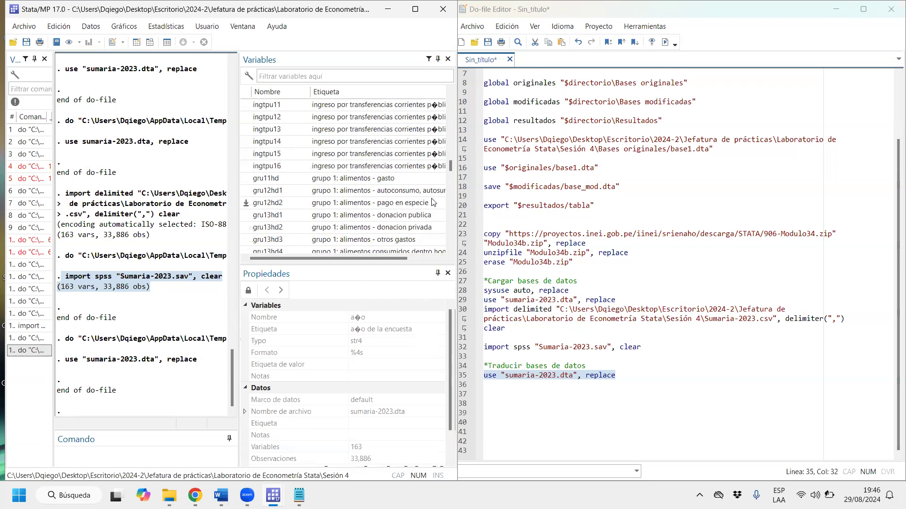
- Insert a blank line under the *Traducir bases de datos comment and write clear all below the use "sumaria-2023.dta", replace line
{"action": "scroll", "coordinate": [433, 204], "scroll_direction": "down", "scroll_amount": 20}
{"action": "scroll", "coordinate": [370, 152], "scroll_direction": "up", "scroll_amount": 20}
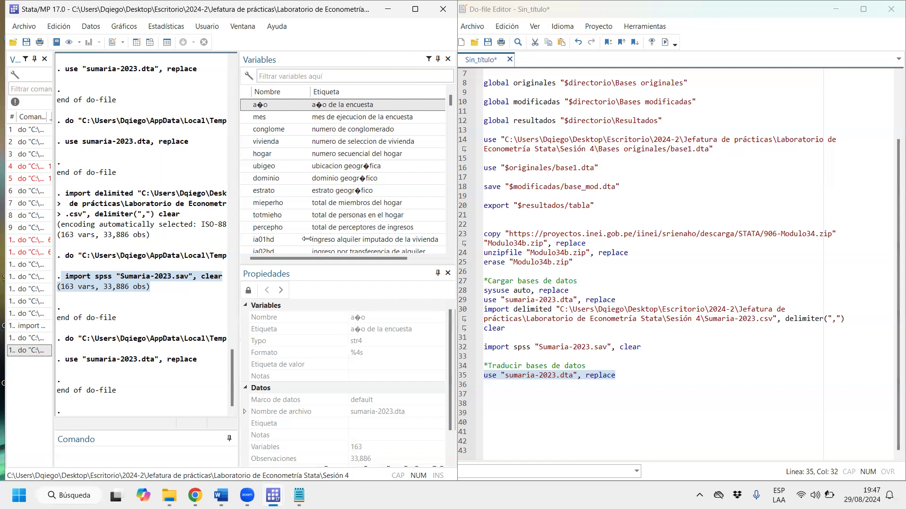
{"action": "left_click", "coordinate": [634, 364]}
{"action": "key", "text": "Return"}
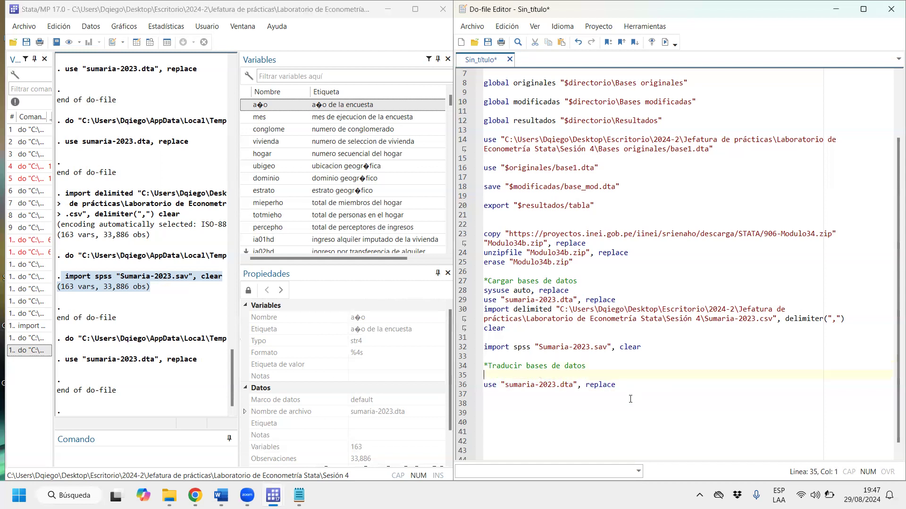
{"action": "type", "text": "clear"}
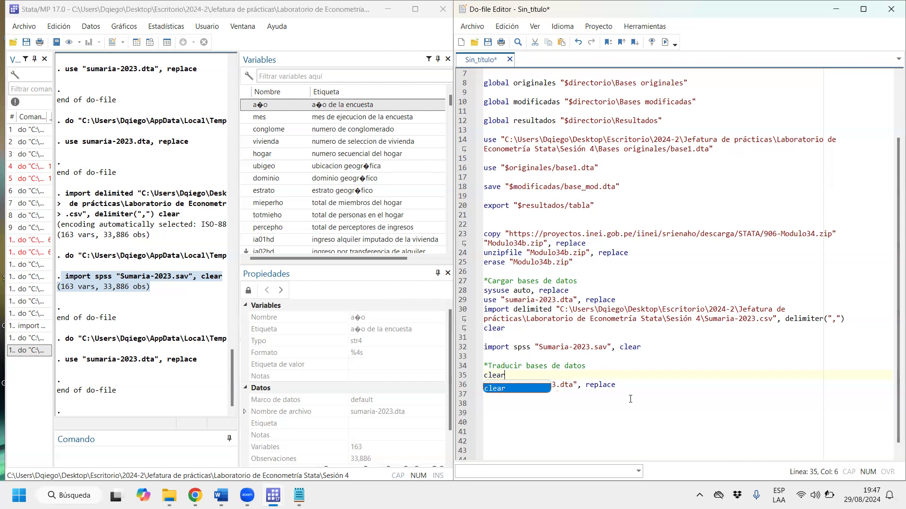
{"action": "left_click", "coordinate": [508, 373]}
{"action": "double_click", "coordinate": [507, 375]}
{"action": "key", "text": "ctrl+c"}
{"action": "key", "text": "BackSpace"}
{"action": "key", "text": "ctrl+v"}
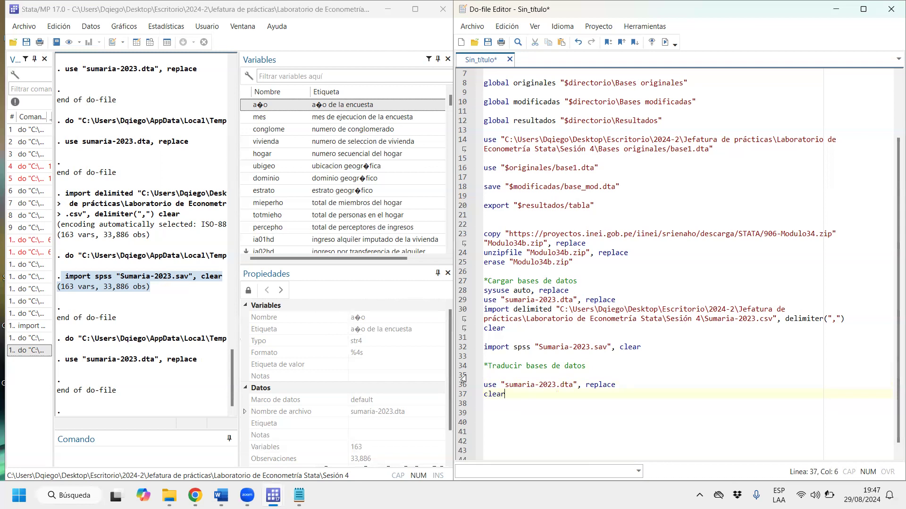
{"action": "type", "text": "all"}
- Run the use "sumaria-2023.dta", replace and clear all lines together from the do-file
{"action": "key", "text": "shift+Up"}
{"action": "key", "text": "shift+Home"}
{"action": "key", "text": "ctrl+d"}
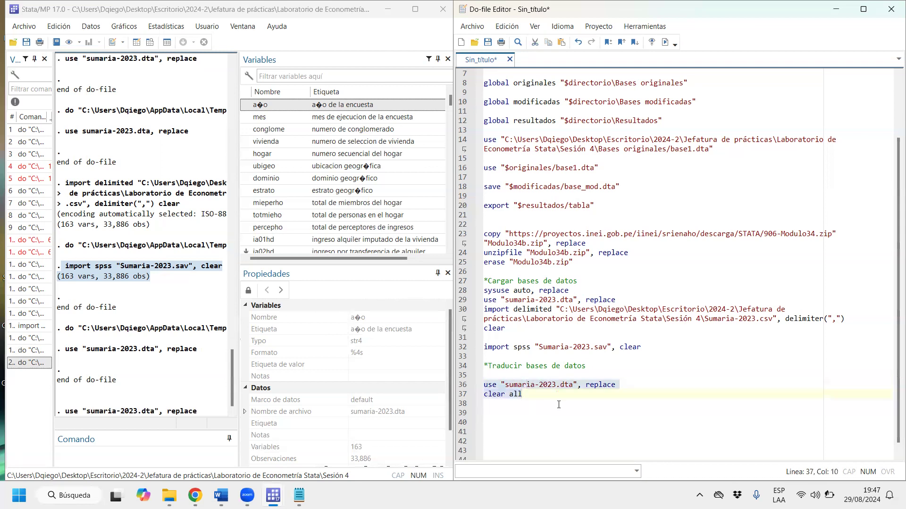
- Write unicode analyze "sumaria-2023.dta" below clear all in the do-file, reusing the file name from the use line
{"action": "left_click", "coordinate": [556, 399]}
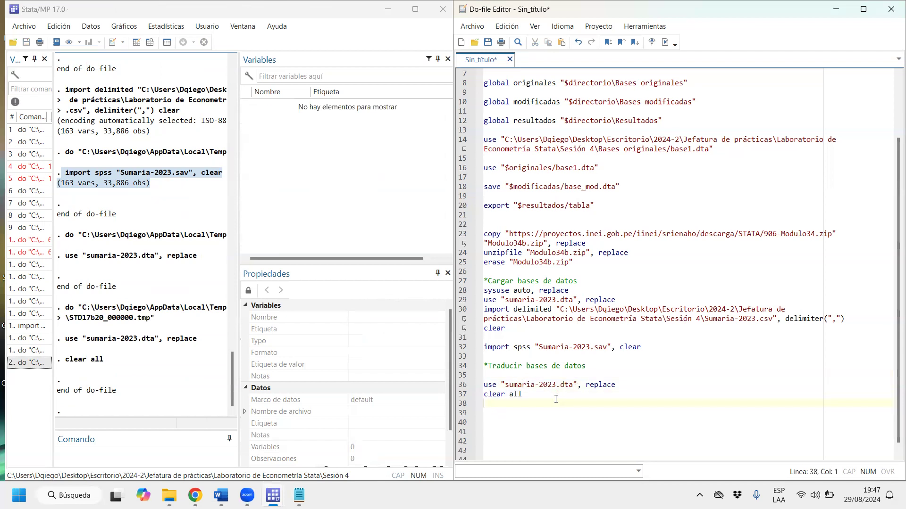
{"action": "type", "text": "unicode "}
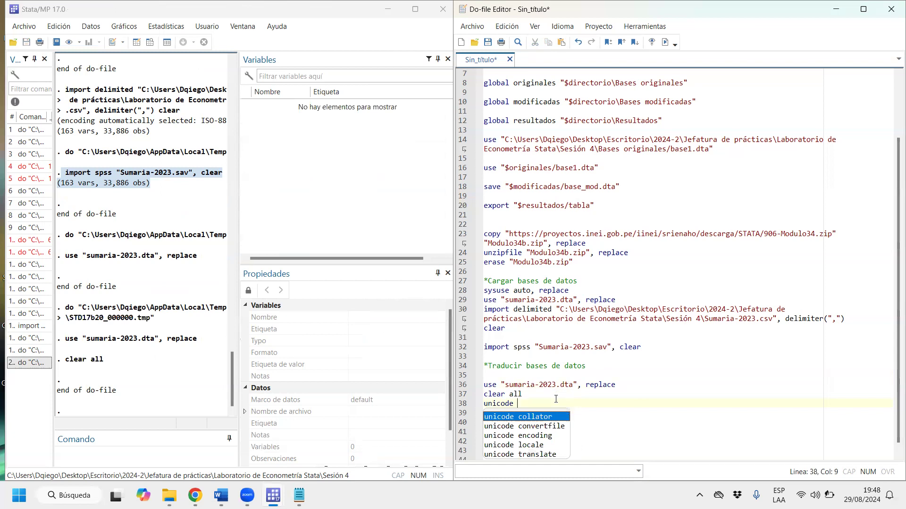
{"action": "type", "text": "analyze"}
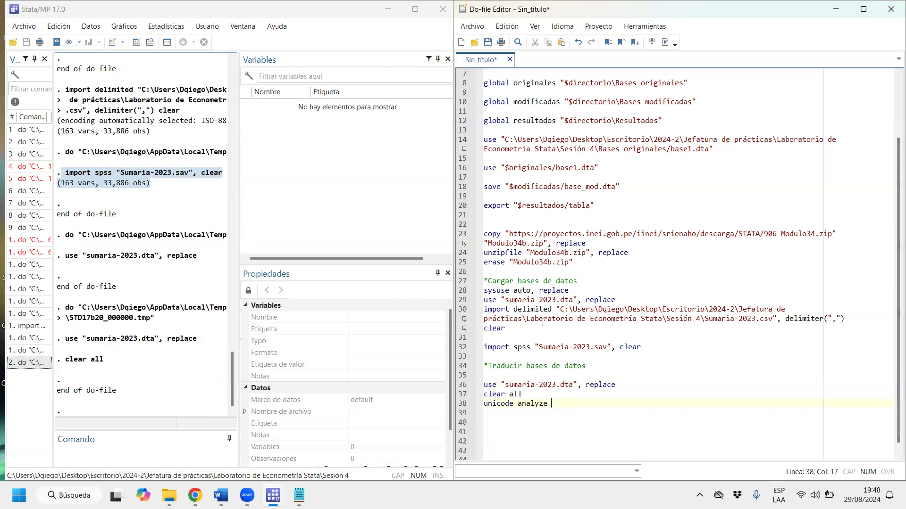
{"action": "left_click_drag", "start_coordinate": [576, 385], "coordinate": [501, 386]}
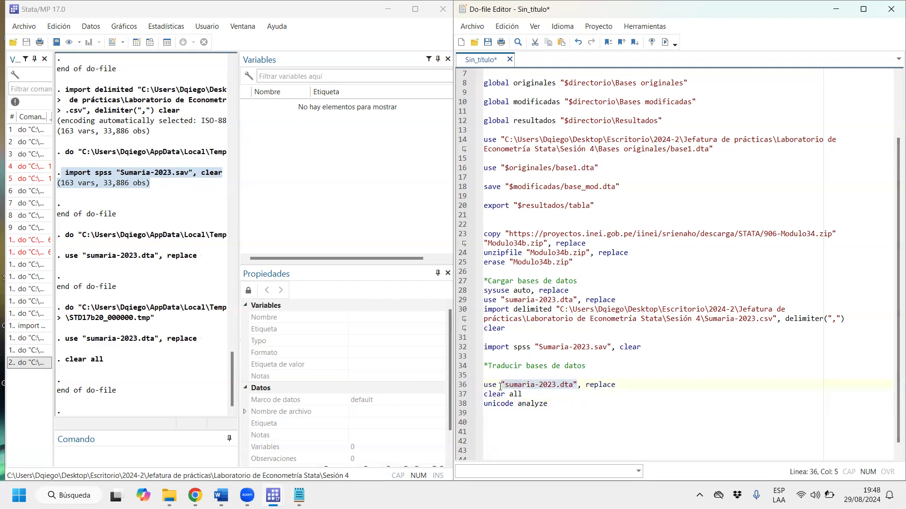
{"action": "key", "text": "ctrl+c"}
{"action": "left_click", "coordinate": [587, 399]}
{"action": "key", "text": "ctrl+v"}
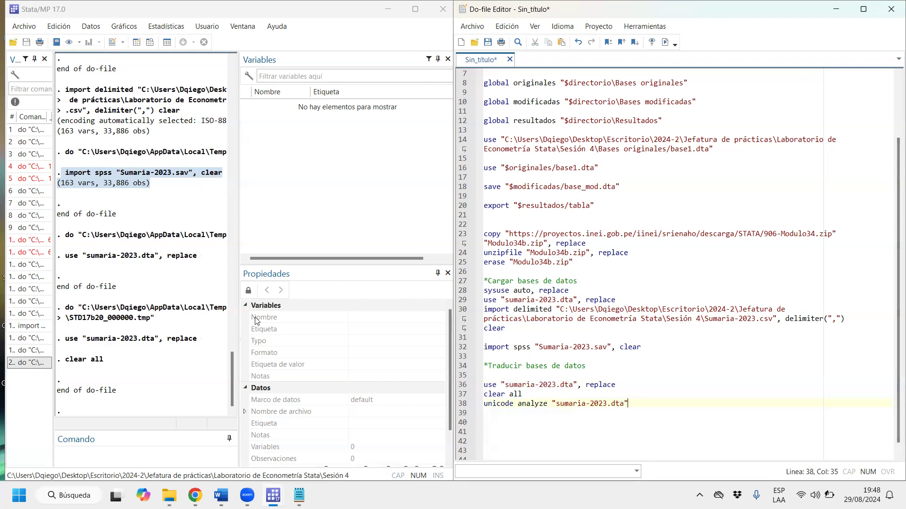
- Widen the results area, run the unicode analyze line, and examine which parts of the file need translation
{"action": "left_click_drag", "start_coordinate": [240, 288], "coordinate": [410, 289]}
{"action": "left_click_drag", "start_coordinate": [518, 405], "coordinate": [564, 407]}
{"action": "key", "text": "ctrl+d"}
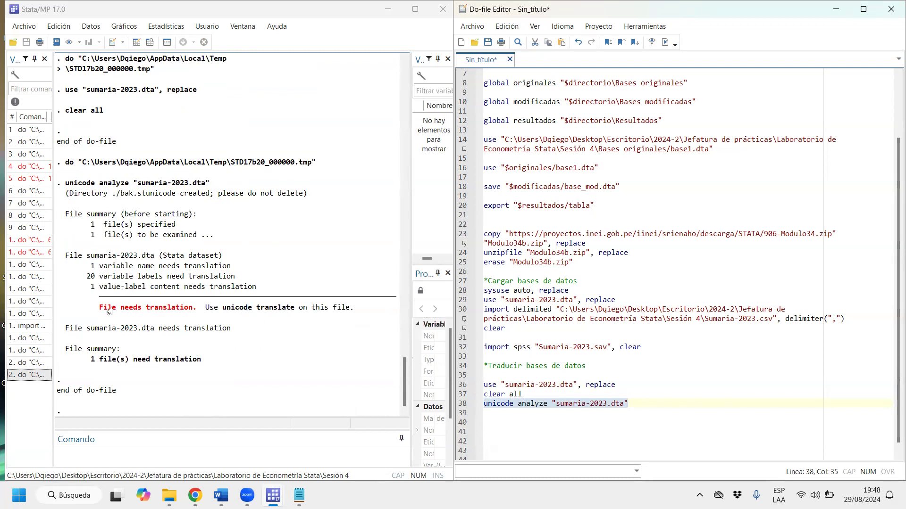
{"action": "left_click_drag", "start_coordinate": [87, 311], "coordinate": [200, 312]}
{"action": "left_click", "coordinate": [213, 314]}
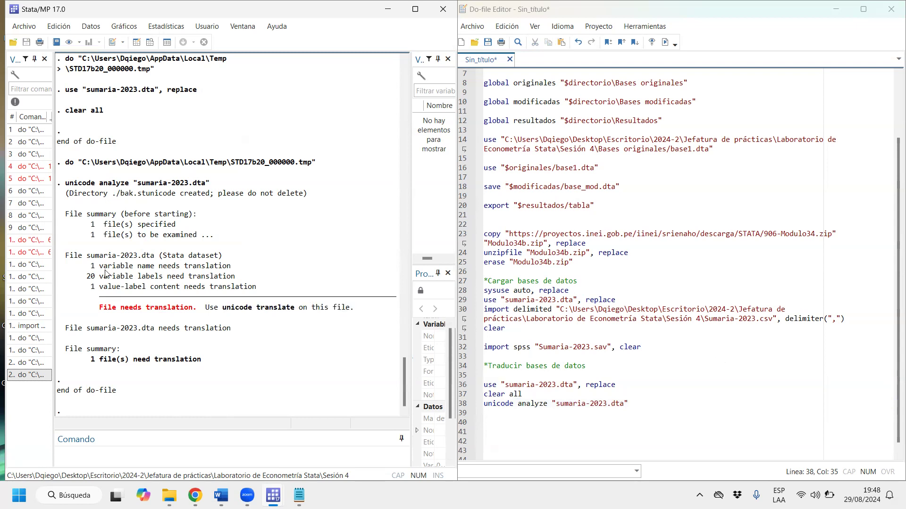
{"action": "left_click_drag", "start_coordinate": [86, 269], "coordinate": [236, 271]}
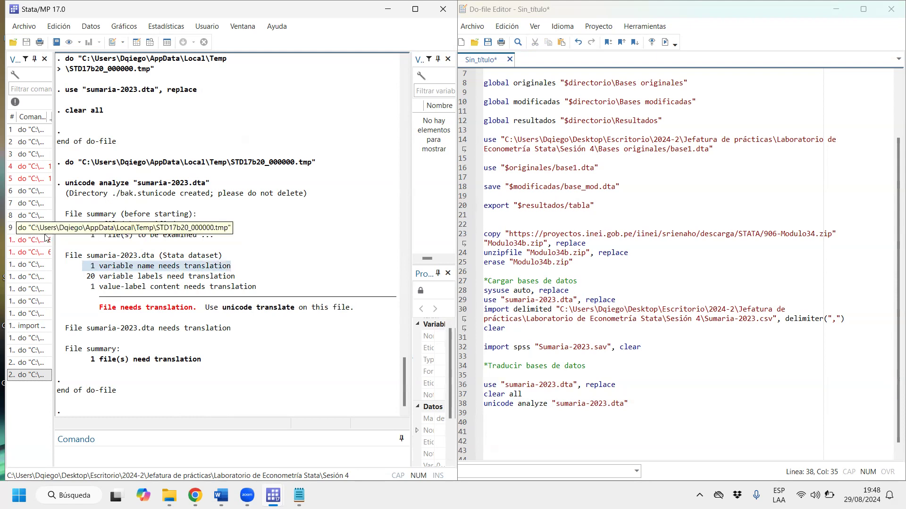
{"action": "left_click_drag", "start_coordinate": [83, 278], "coordinate": [250, 282]}
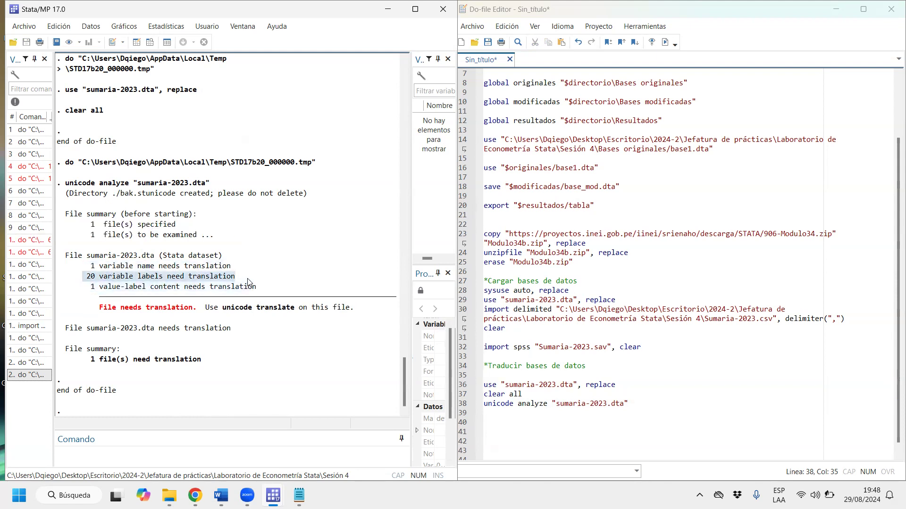
- Rerun use "sumaria-2023.dta", replace, widen the variable list again and select its first variable
{"action": "left_click_drag", "start_coordinate": [530, 384], "coordinate": [573, 384]}
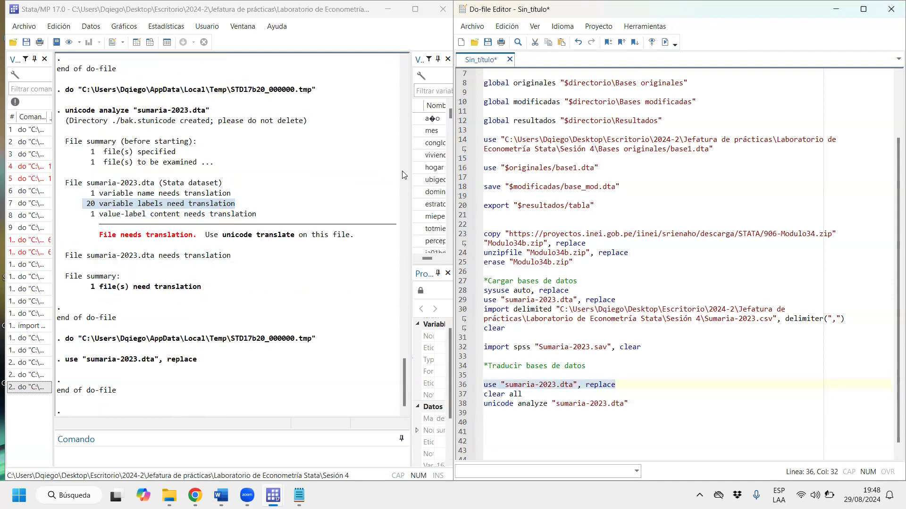
{"action": "left_click_drag", "start_coordinate": [413, 171], "coordinate": [238, 171]}
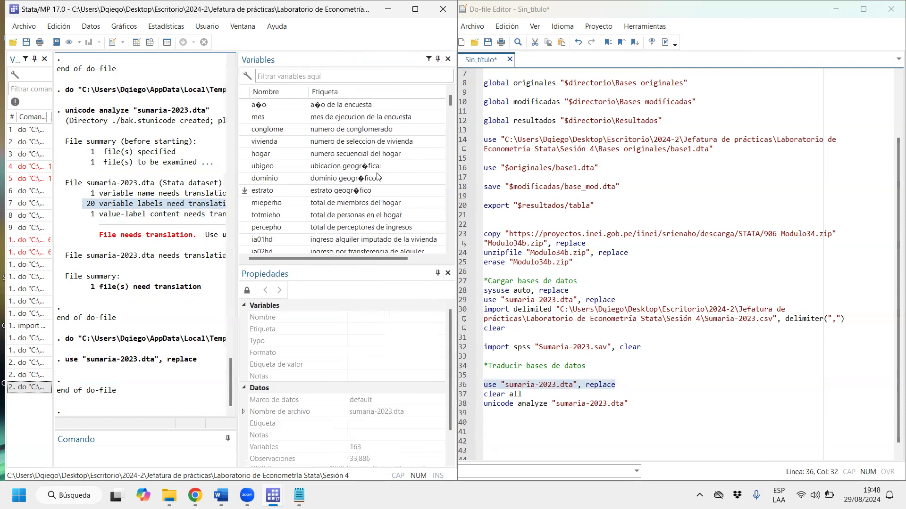
{"action": "left_click", "coordinate": [333, 106]}
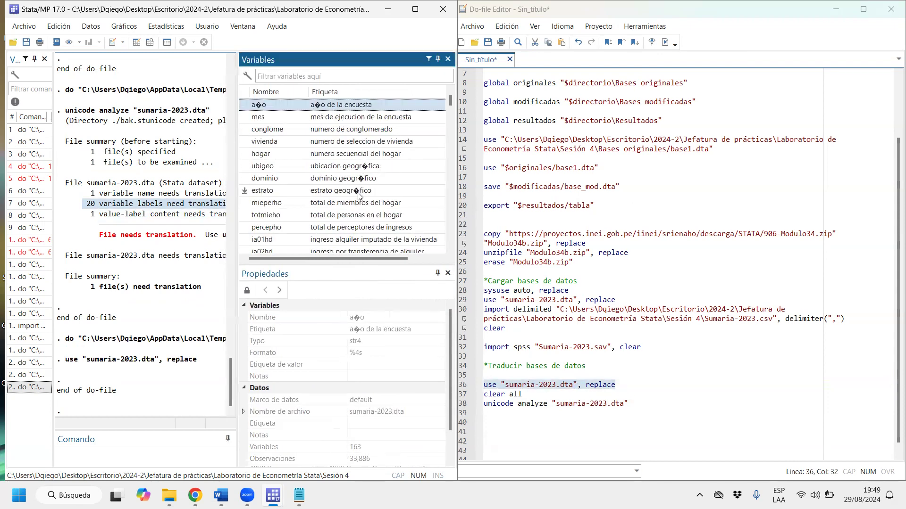
- Examine the variable names and full labels throughout the list for characters that need translation
{"action": "scroll", "coordinate": [380, 199], "scroll_direction": "down", "scroll_amount": 6}
{"action": "scroll", "coordinate": [379, 198], "scroll_direction": "down", "scroll_amount": 12}
{"action": "scroll", "coordinate": [428, 181], "scroll_direction": "up", "scroll_amount": 5}
{"action": "scroll", "coordinate": [427, 193], "scroll_direction": "down", "scroll_amount": 6}
{"action": "scroll", "coordinate": [424, 207], "scroll_direction": "up", "scroll_amount": 3}
{"action": "scroll", "coordinate": [424, 206], "scroll_direction": "down", "scroll_amount": 4}
{"action": "scroll", "coordinate": [424, 206], "scroll_direction": "up", "scroll_amount": 3}
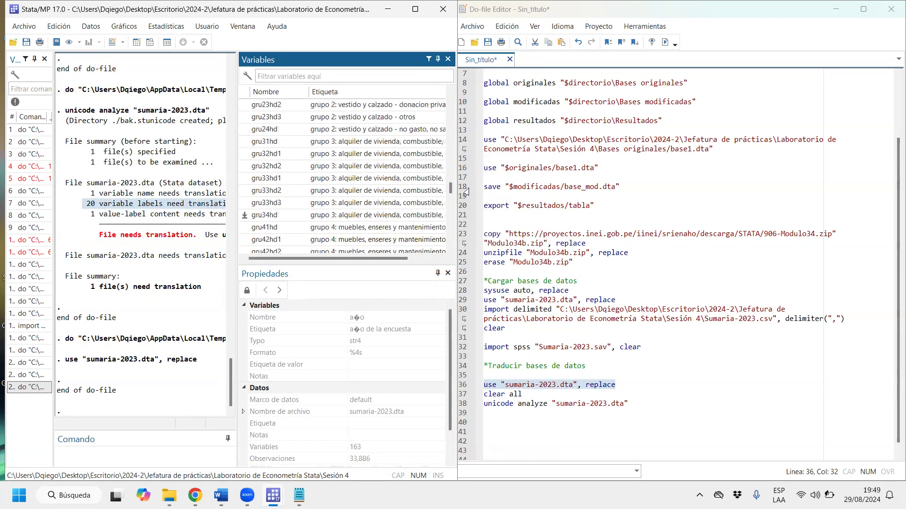
{"action": "left_click_drag", "start_coordinate": [453, 189], "coordinate": [454, 222]}
{"action": "left_click_drag", "start_coordinate": [400, 263], "coordinate": [428, 262]}
{"action": "left_click_drag", "start_coordinate": [453, 219], "coordinate": [472, 159]}
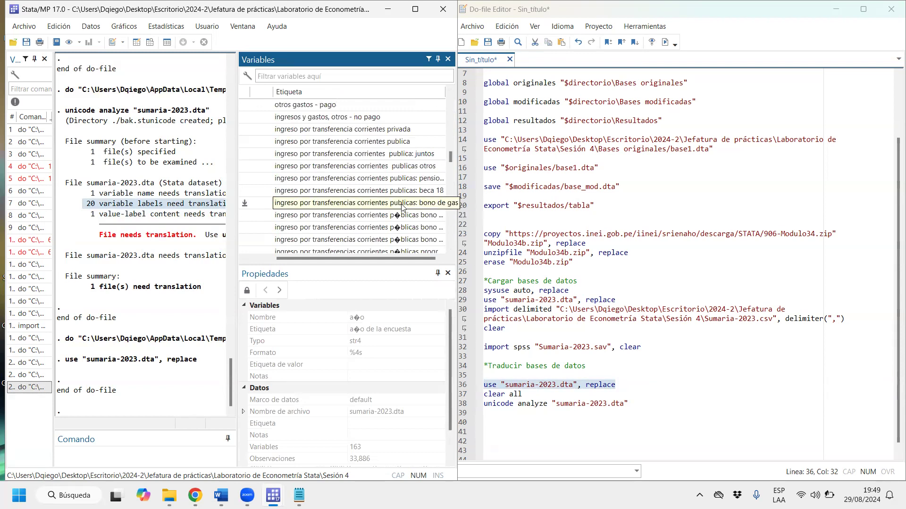
{"action": "left_click_drag", "start_coordinate": [388, 258], "coordinate": [360, 258]}
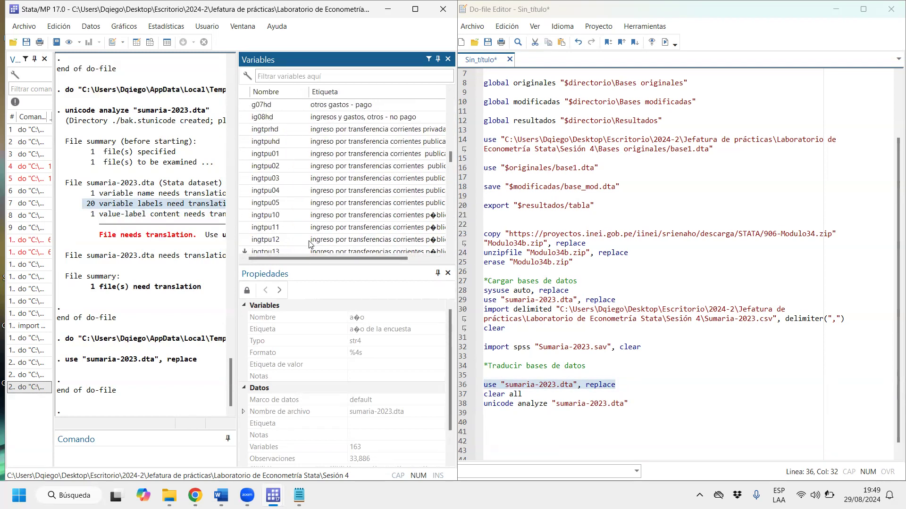
{"action": "left_click_drag", "start_coordinate": [450, 165], "coordinate": [460, 101]}
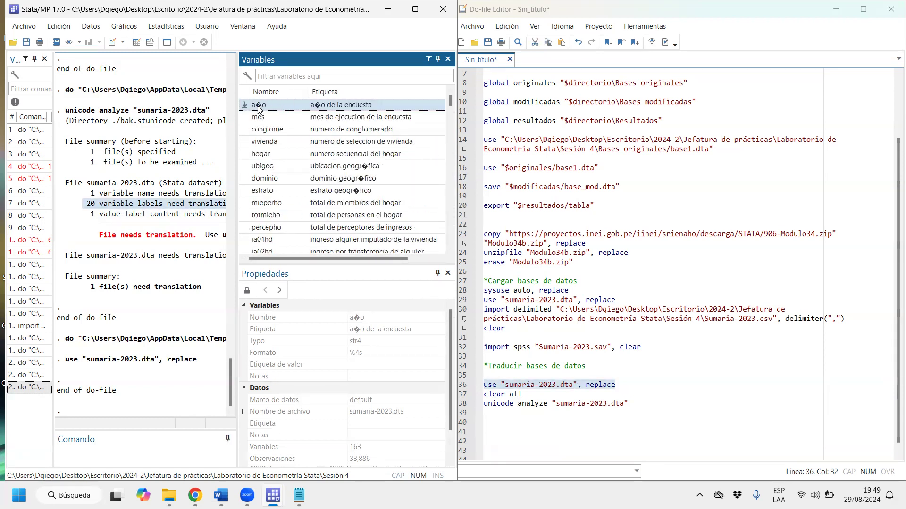
- Browse sumaria-2023.dta in the Data Editor and widen the estrato column to read its value labels in full
{"action": "left_click_drag", "start_coordinate": [96, 215], "coordinate": [196, 216]}
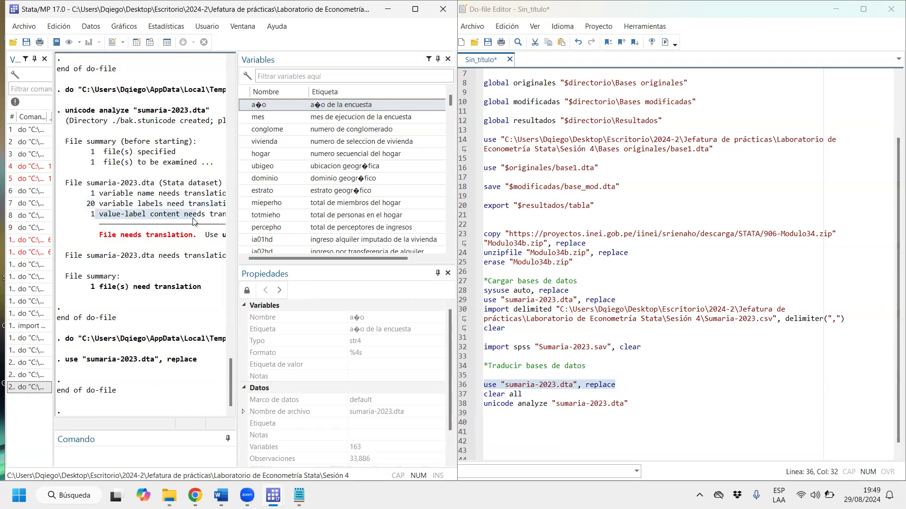
{"action": "left_click", "coordinate": [155, 42]}
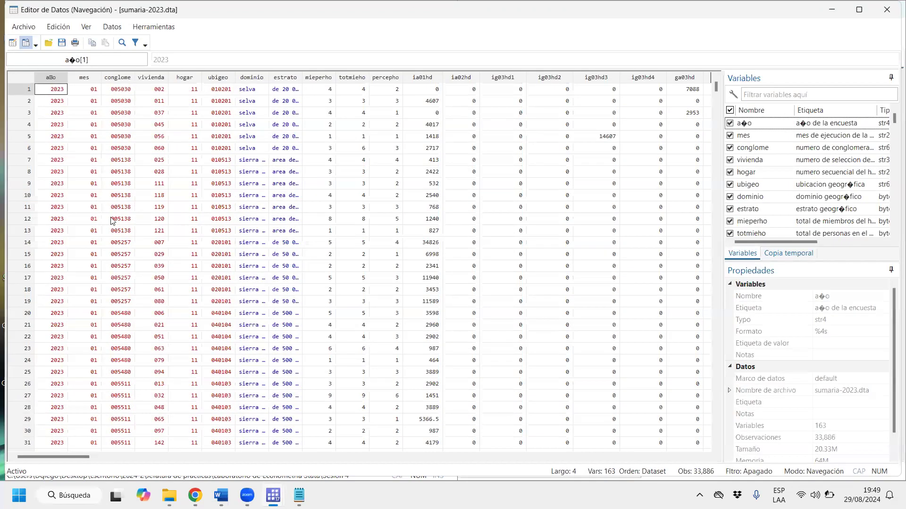
{"action": "left_click", "coordinate": [63, 161]}
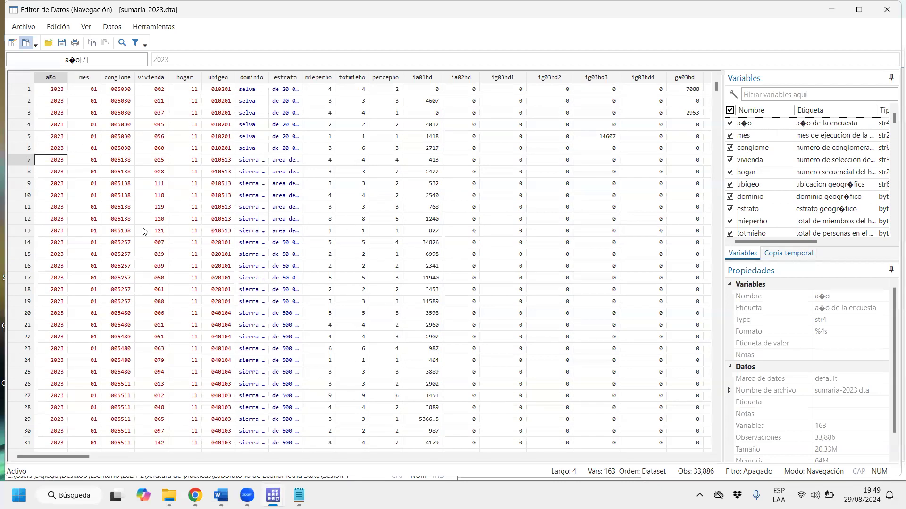
{"action": "scroll", "coordinate": [323, 272], "scroll_direction": "down", "scroll_amount": 7}
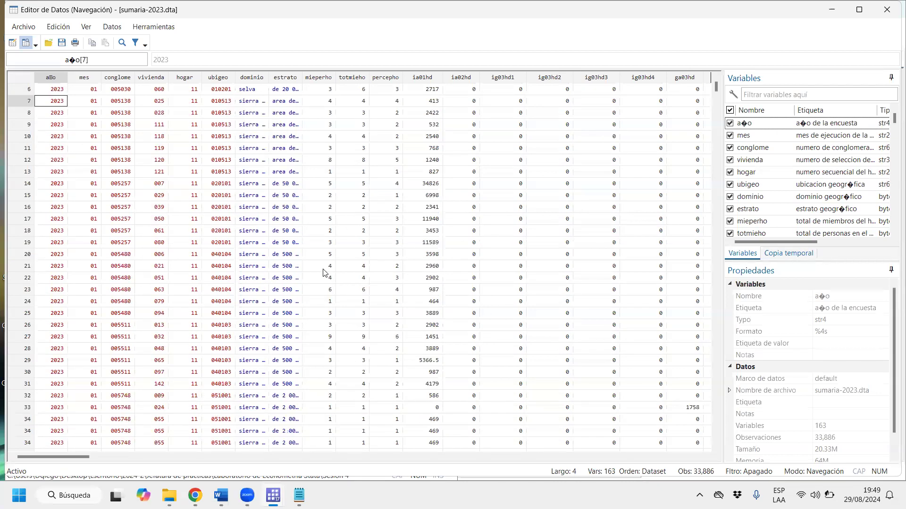
{"action": "left_click_drag", "start_coordinate": [717, 85], "coordinate": [724, 34]}
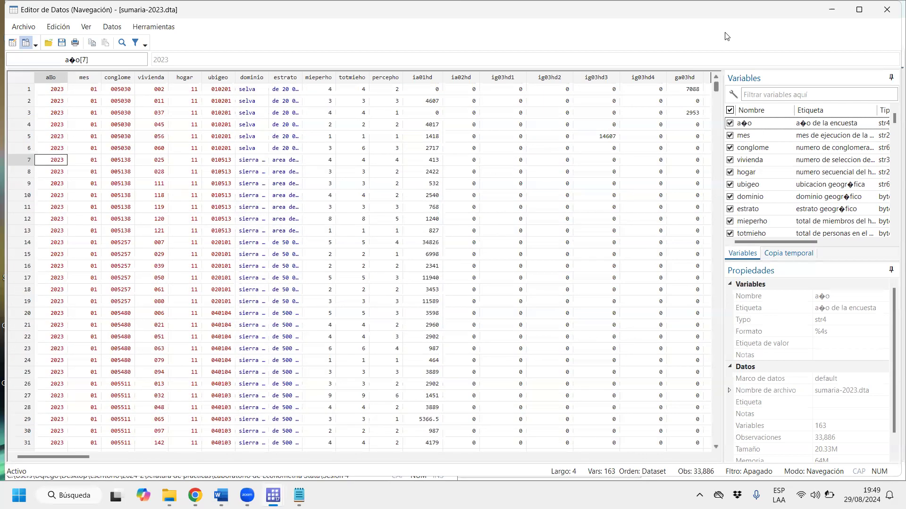
{"action": "double_click", "coordinate": [299, 76]}
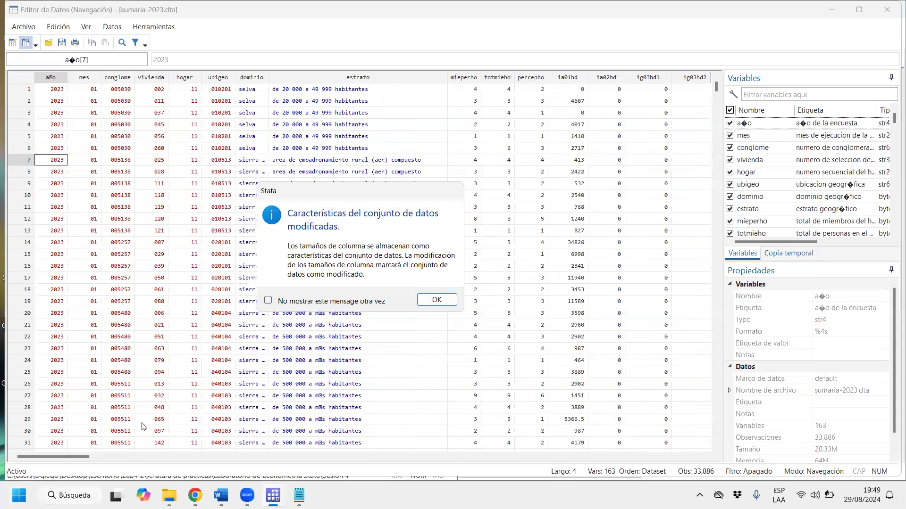
{"action": "left_click", "coordinate": [437, 300]}
{"action": "left_click_drag", "start_coordinate": [68, 459], "coordinate": [66, 488]}
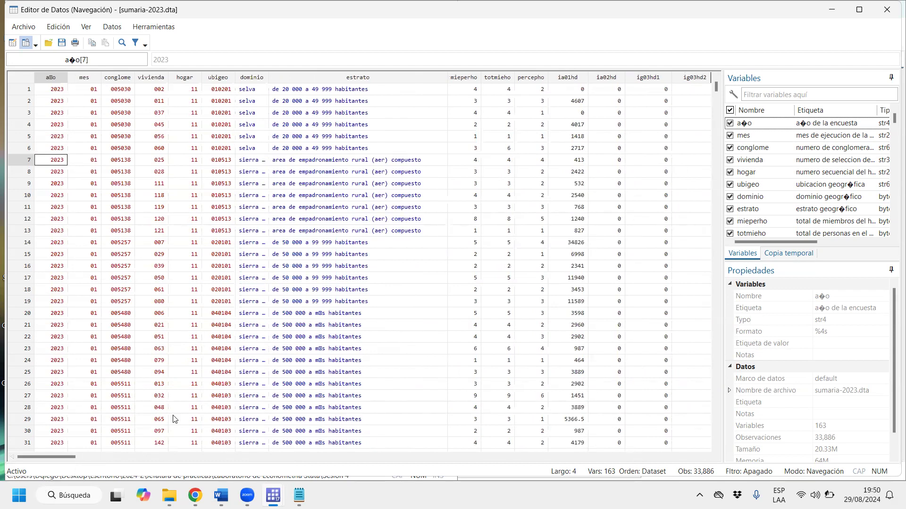
- Widen the dominio and pobrezav columns to inspect their value labels for wrongly encoded characters
{"action": "left_click_drag", "start_coordinate": [268, 80], "coordinate": [340, 81]}
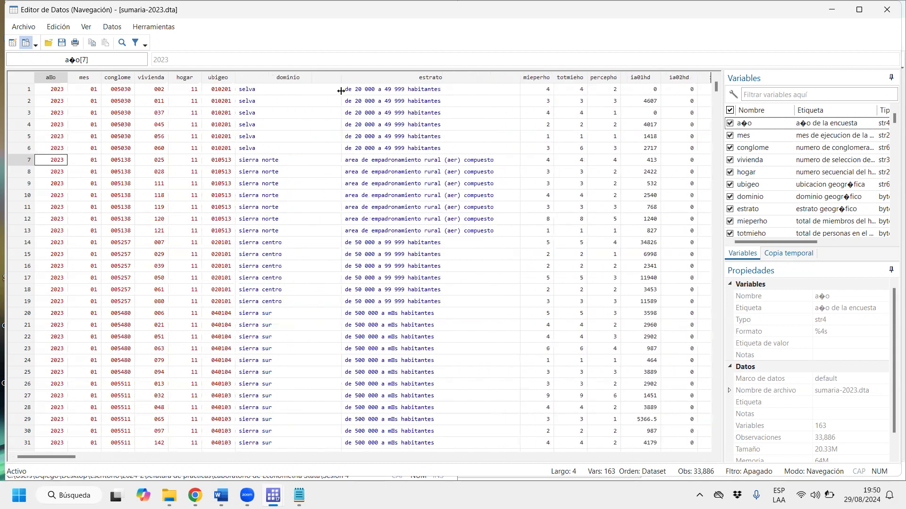
{"action": "left_click", "coordinate": [430, 299]}
{"action": "mouse_move", "coordinate": [717, 87]}
{"action": "left_mouse_down"}
{"action": "mouse_move", "coordinate": [712, 382]}
{"action": "mouse_move", "coordinate": [695, 440]}
{"action": "mouse_move", "coordinate": [717, 87]}
{"action": "left_mouse_up"}
{"action": "left_click_drag", "start_coordinate": [57, 455], "coordinate": [628, 424]}
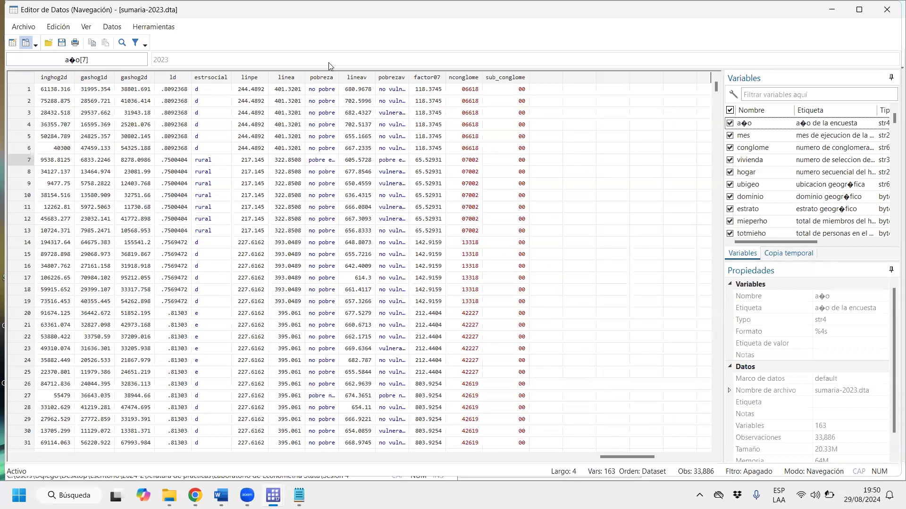
{"action": "double_click", "coordinate": [414, 79]}
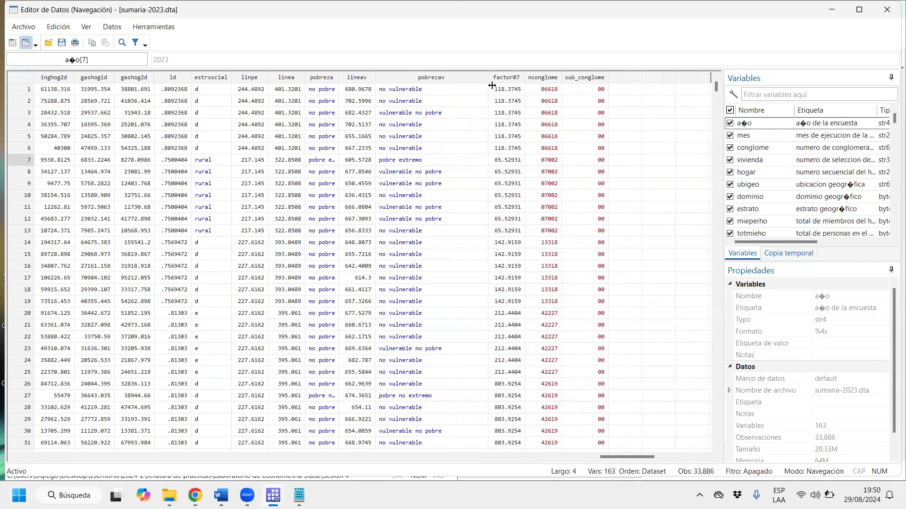
{"action": "left_click", "coordinate": [437, 301]}
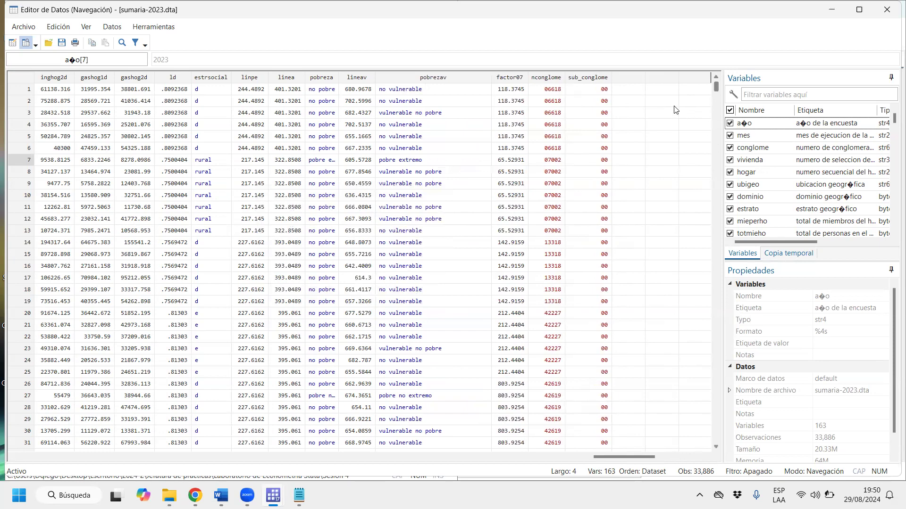
- Check the value labels near the end of the dataset, and snap the Data Editor beside the main Stata window
{"action": "left_click_drag", "start_coordinate": [715, 87], "coordinate": [701, 426]}
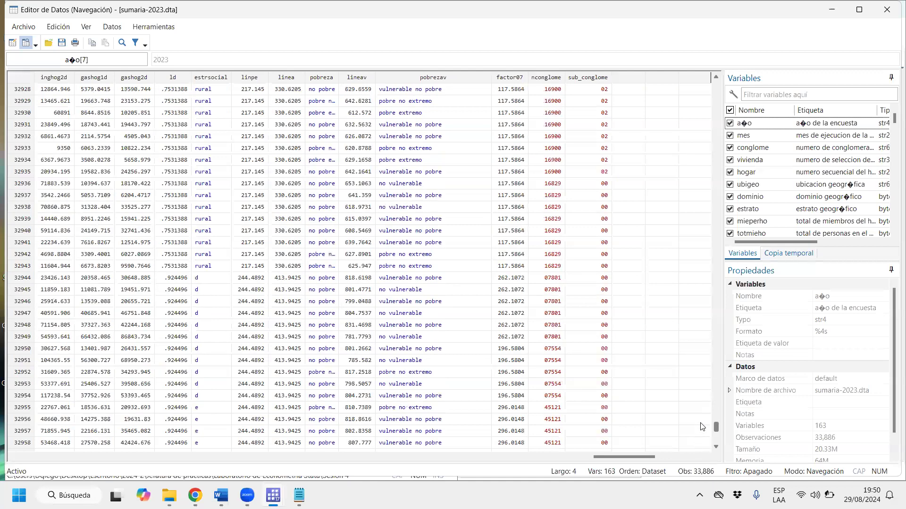
{"action": "left_click_drag", "start_coordinate": [609, 460], "coordinate": [2, 473]}
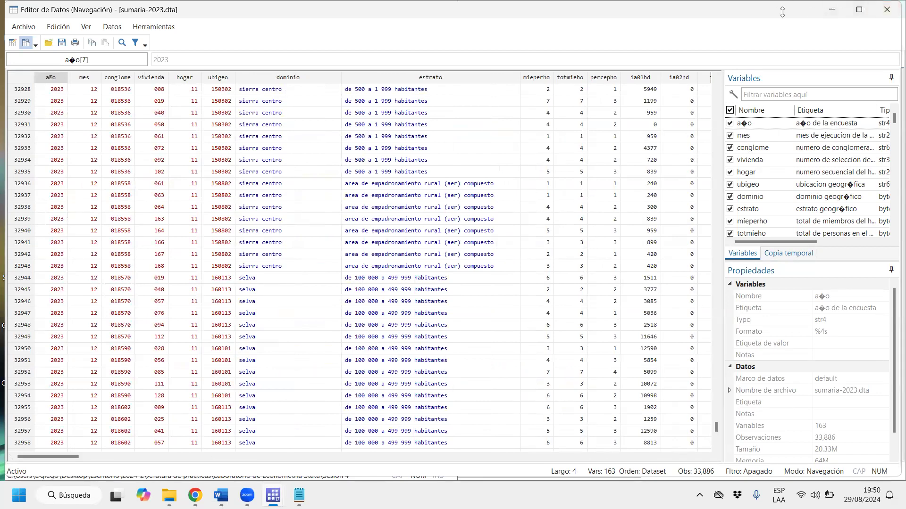
{"action": "key", "text": "super+Right"}
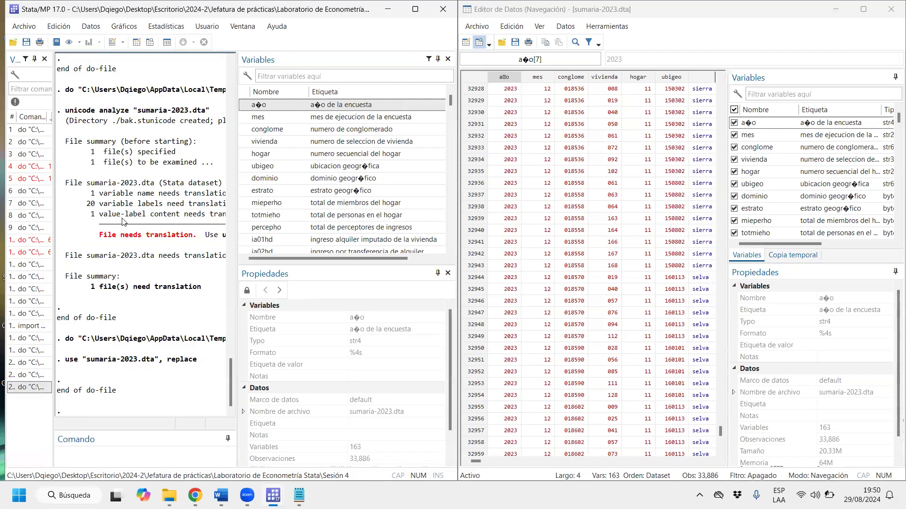
- Widen the Results pane and the dominio column, and inspect dominio's value labels from the end back to the first observation
{"action": "double_click", "coordinate": [241, 228]}
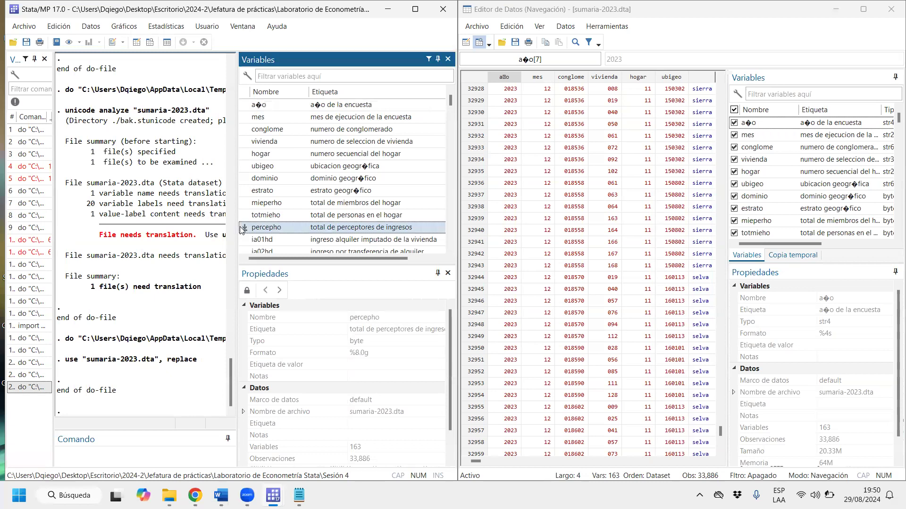
{"action": "left_click_drag", "start_coordinate": [237, 226], "coordinate": [316, 223]}
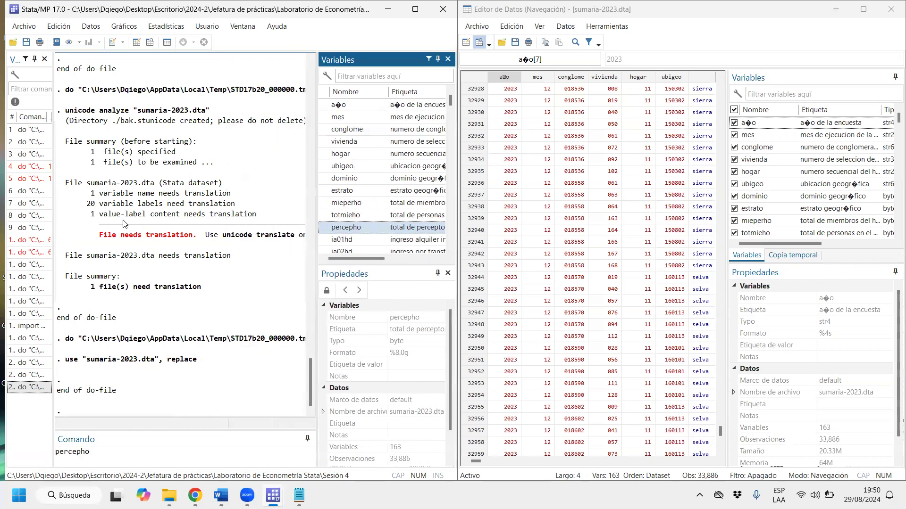
{"action": "left_click", "coordinate": [701, 184]}
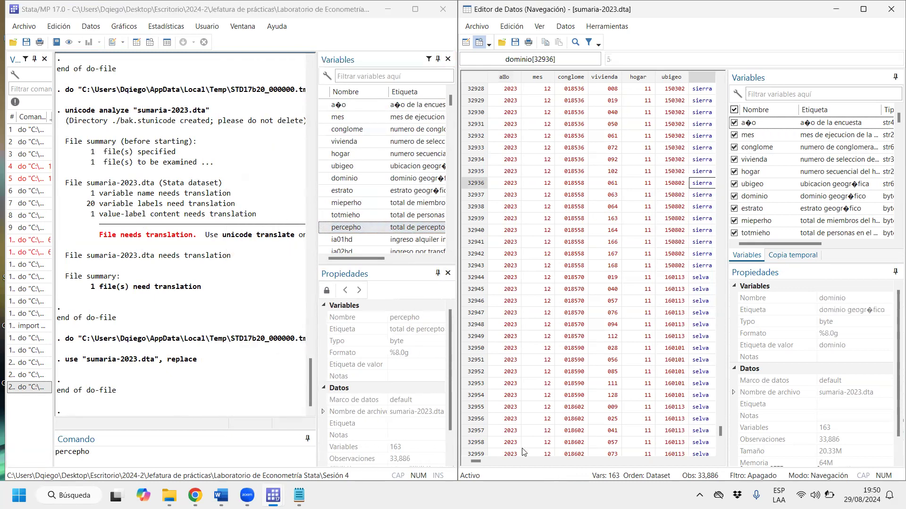
{"action": "mouse_move", "coordinate": [477, 464]}
{"action": "left_mouse_down"}
{"action": "mouse_move", "coordinate": [495, 465]}
{"action": "mouse_move", "coordinate": [479, 467]}
{"action": "left_mouse_up"}
{"action": "left_click_drag", "start_coordinate": [730, 178], "coordinate": [794, 182]}
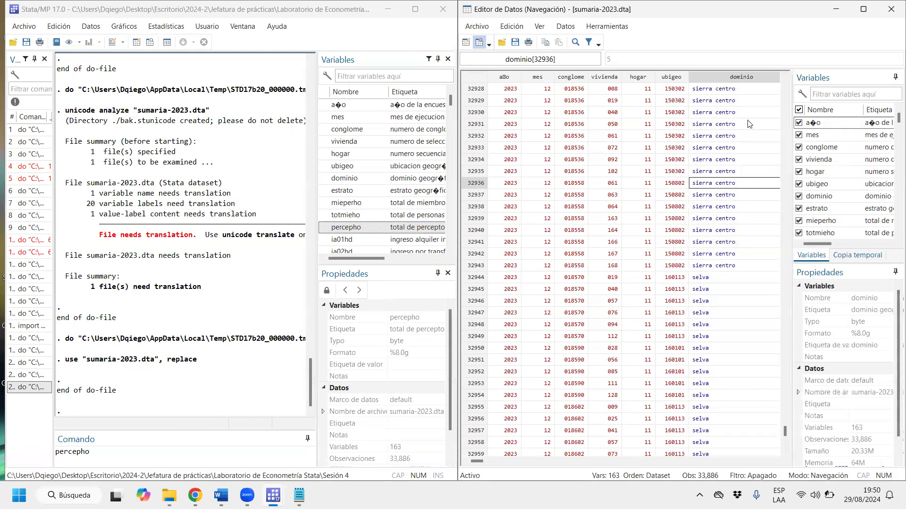
{"action": "left_click_drag", "start_coordinate": [787, 433], "coordinate": [798, 76]}
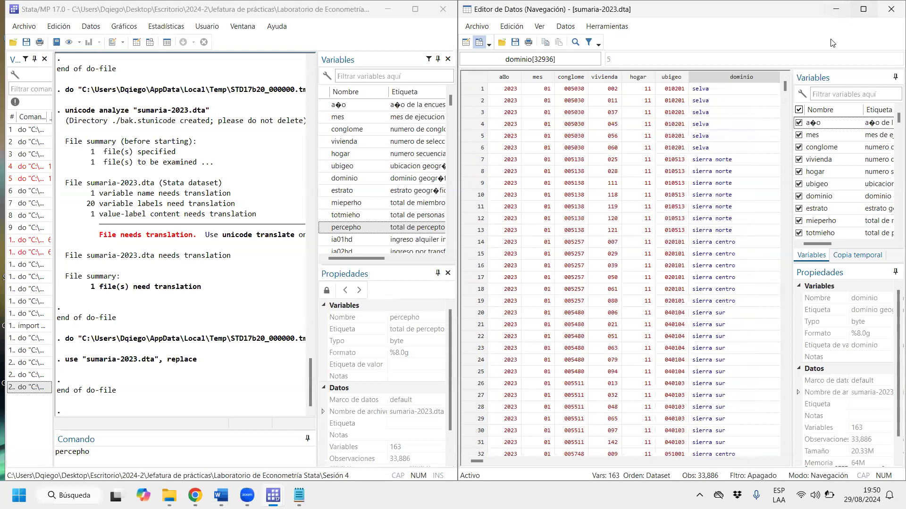
- Clear the variable name from the command line, run codebook * and examine its output for wrongly encoded characters
{"action": "left_click", "coordinate": [378, 314]}
{"action": "left_click_drag", "start_coordinate": [377, 313], "coordinate": [417, 312]}
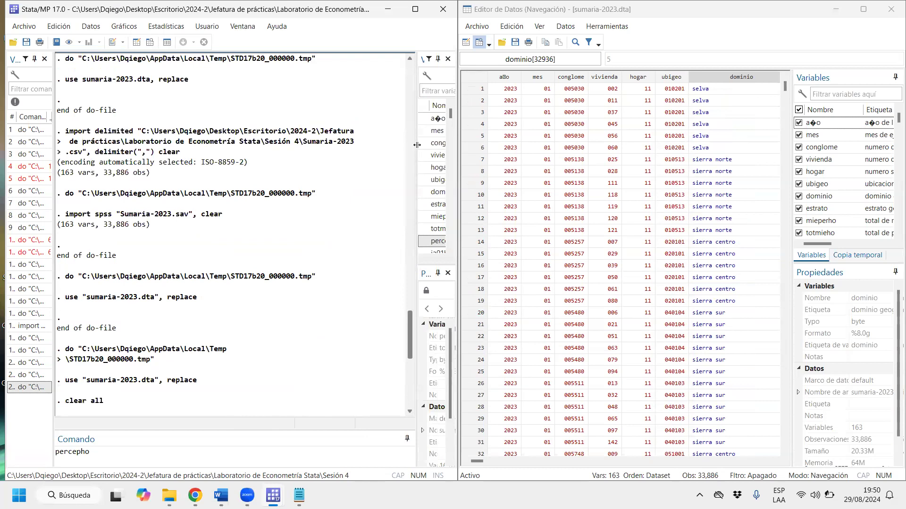
{"action": "left_click_drag", "start_coordinate": [415, 151], "coordinate": [372, 152]}
{"action": "left_click_drag", "start_coordinate": [117, 451], "coordinate": [3, 435]}
{"action": "key", "text": "BackSpace"}
{"action": "mouse_move", "coordinate": [116, 495]}
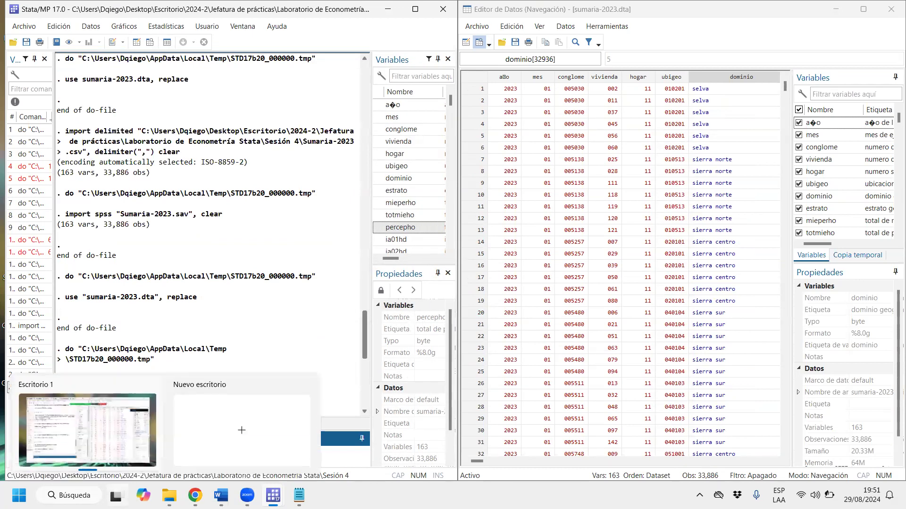
{"action": "type", "text": "code"}
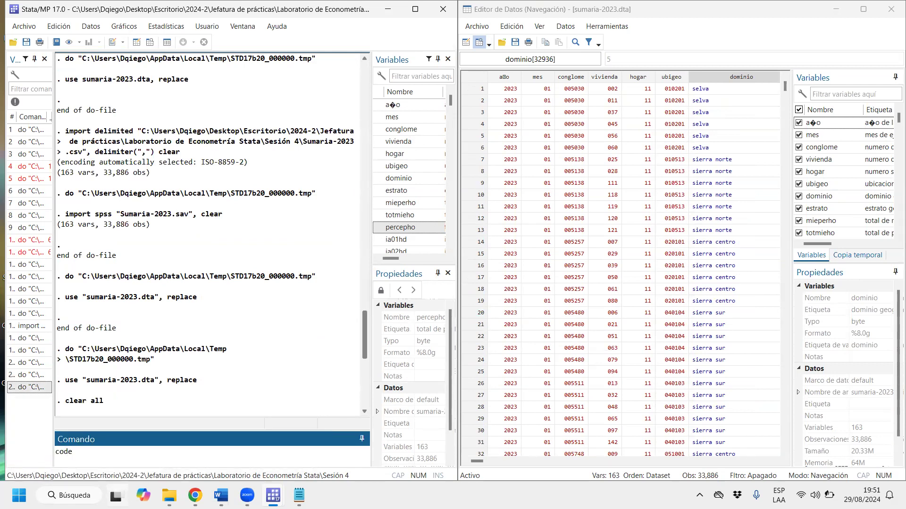
{"action": "type", "text": "book *"}
{"action": "key", "text": "Return"}
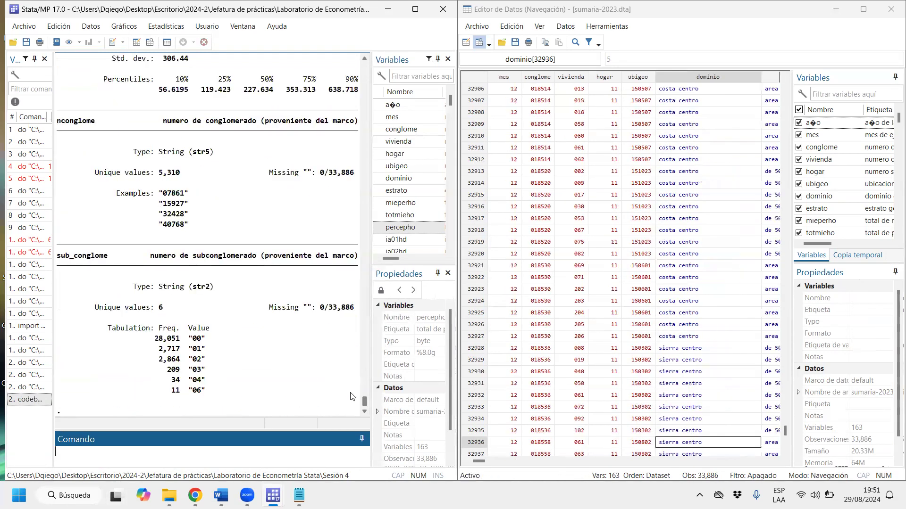
{"action": "left_click_drag", "start_coordinate": [366, 403], "coordinate": [379, 296]}
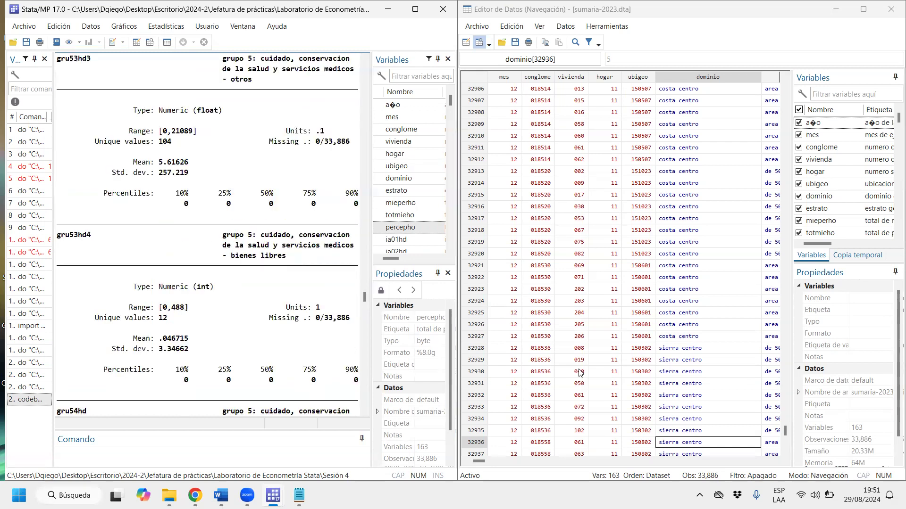
{"action": "left_click_drag", "start_coordinate": [364, 297], "coordinate": [359, 194]}
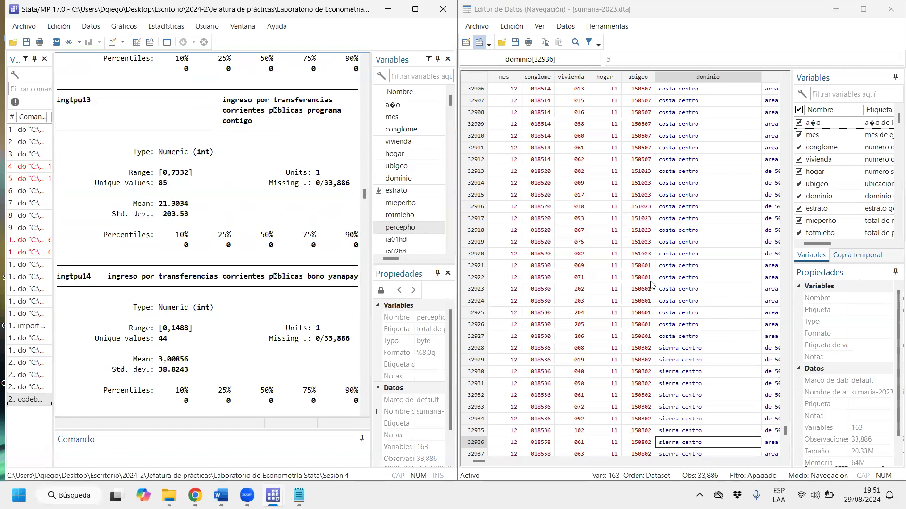
- Tabulate dominio to check its label and categories for garbled characters
{"action": "left_click", "coordinate": [99, 459]}
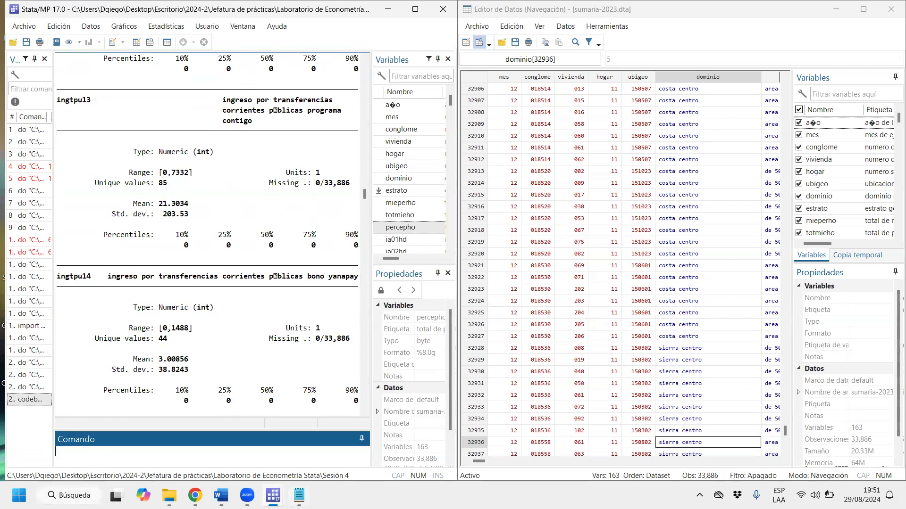
{"action": "type", "text": "tab dominio"}
{"action": "key", "text": "Return"}
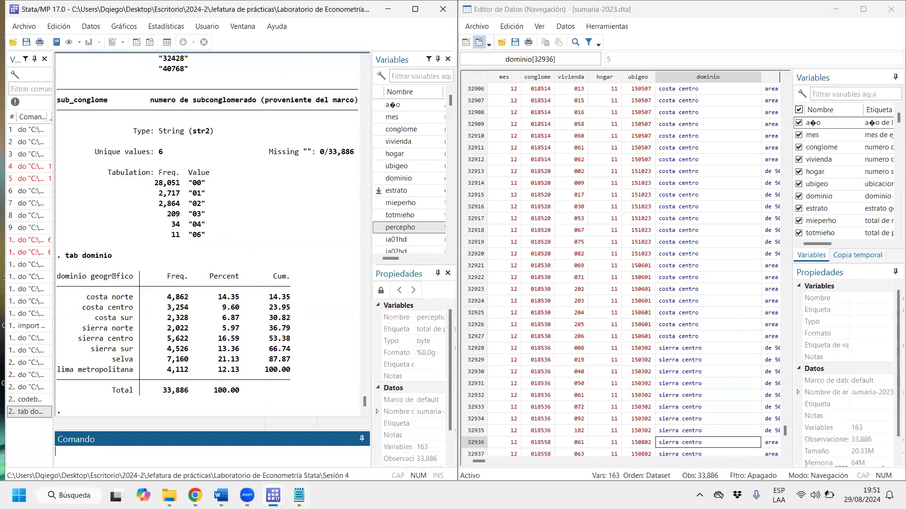
- Tabulate estrato to find which of its value labels are wrongly encoded
{"action": "left_click", "coordinate": [712, 373]}
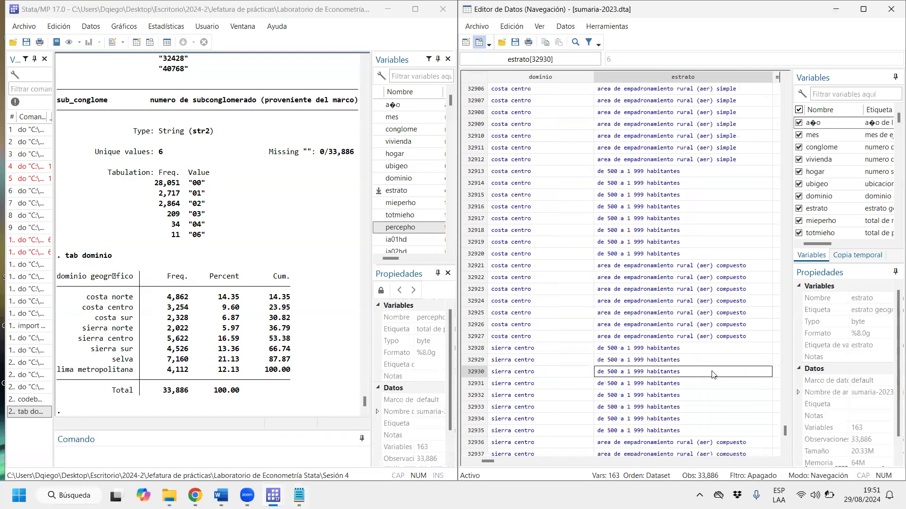
{"action": "left_click", "coordinate": [304, 454]}
{"action": "type", "text": "t"}
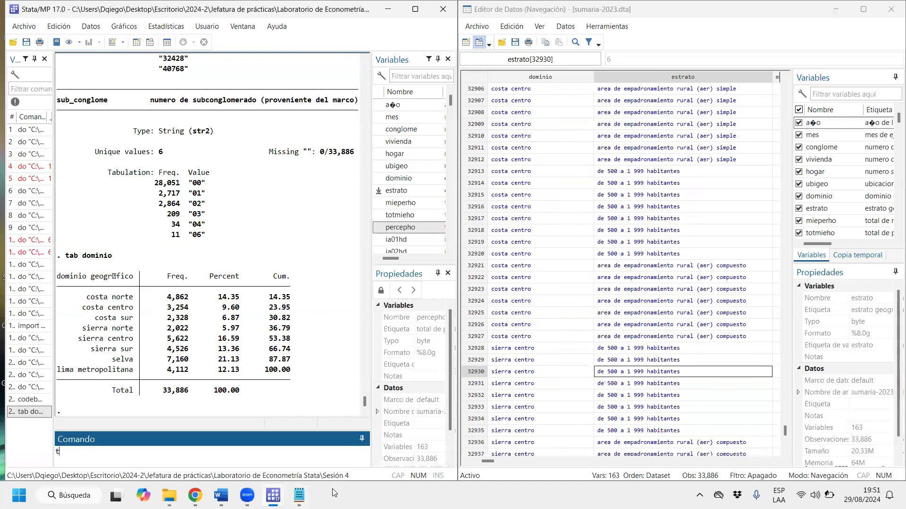
{"action": "type", "text": "ab estart"}
{"action": "key", "text": "BackSpace"}
{"action": "key", "text": "BackSpace"}
{"action": "key", "text": "BackSpace"}
{"action": "type", "text": "rato"}
{"action": "key", "text": "Return"}
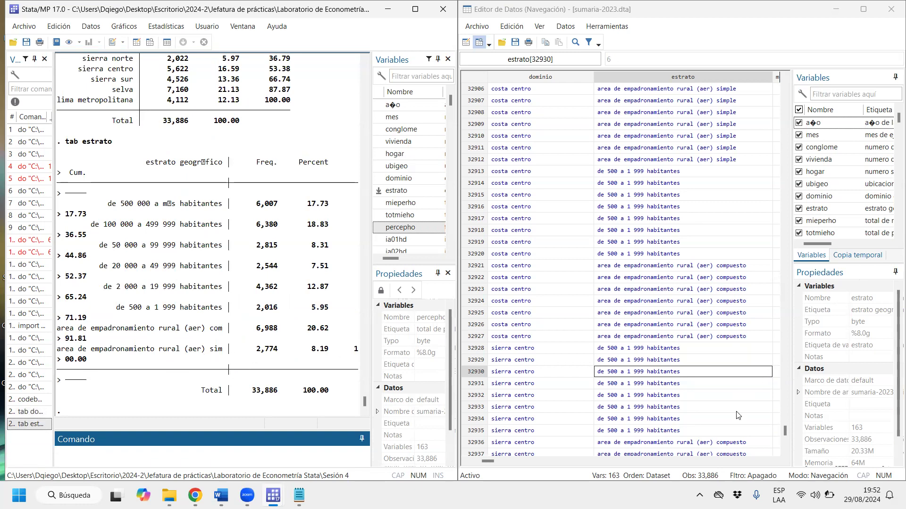
- Dismiss the low-battery notice, and tabulate pobreza and pobrezav to check their category labels for garbled characters
{"action": "left_click_drag", "start_coordinate": [488, 461], "coordinate": [751, 480]}
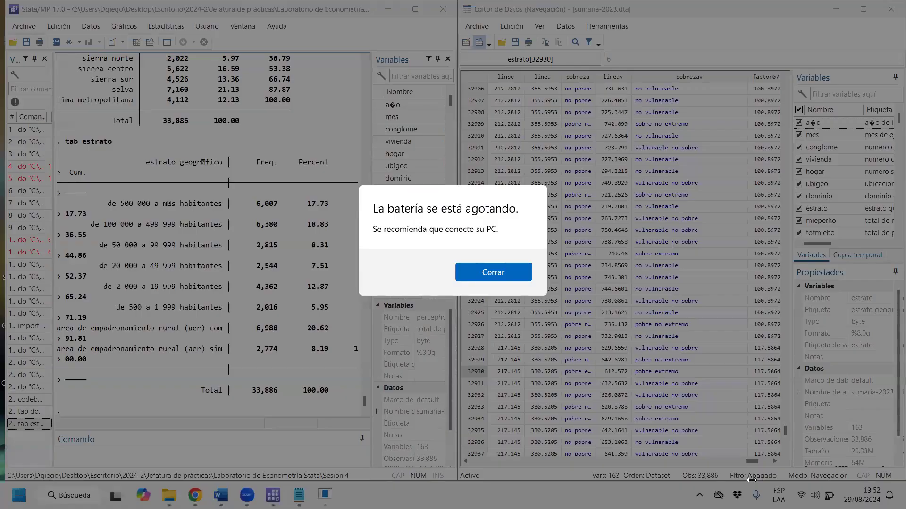
{"action": "left_click", "coordinate": [494, 273]}
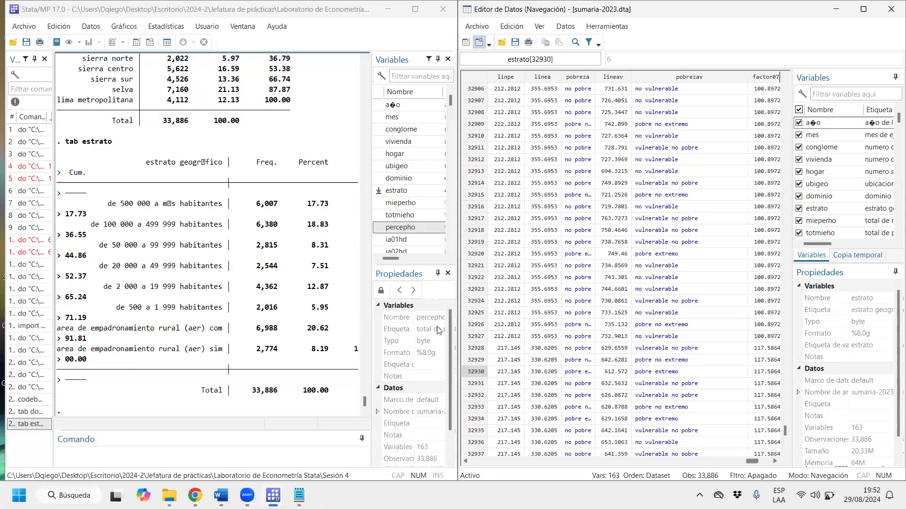
{"action": "left_click", "coordinate": [249, 450]}
{"action": "type", "text": "tab pobreza"}
{"action": "key", "text": "Return"}
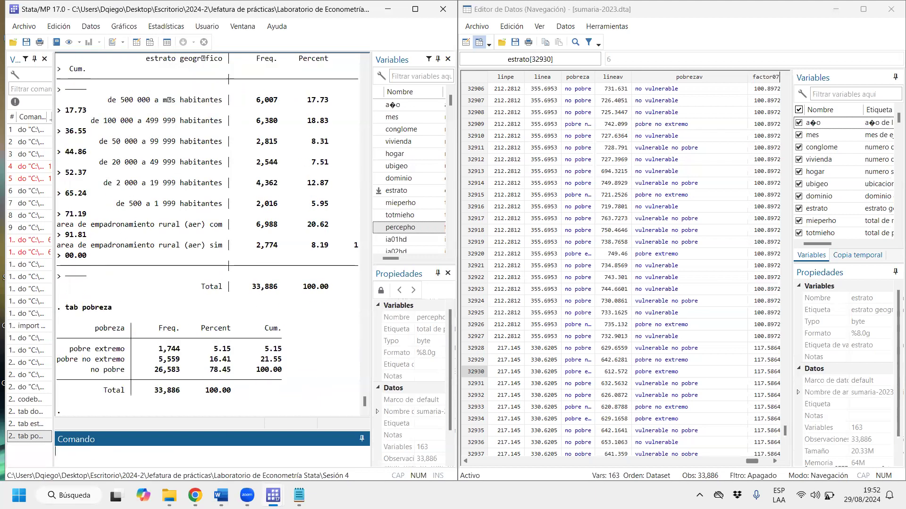
{"action": "type", "text": "tab pobrezav"}
{"action": "key", "text": "Return"}
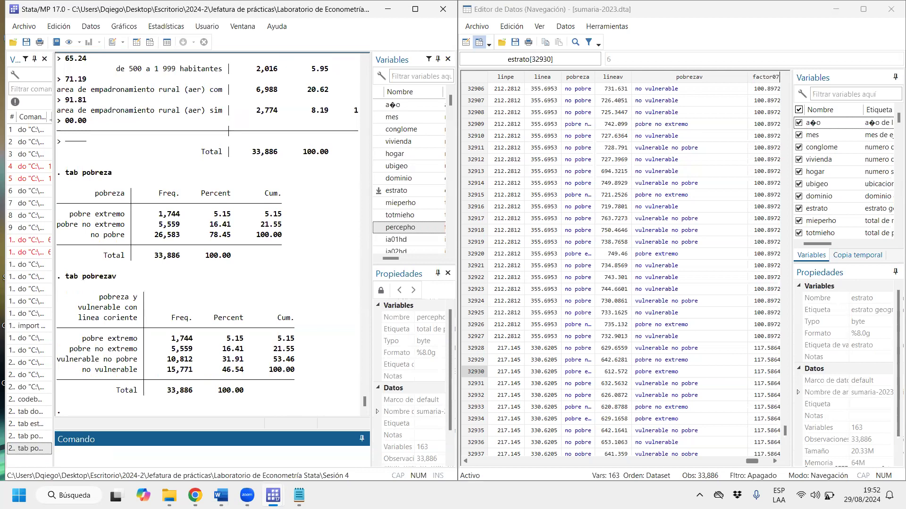
{"action": "mouse_move", "coordinate": [758, 461]}
{"action": "left_mouse_down"}
{"action": "mouse_move", "coordinate": [769, 463]}
{"action": "mouse_move", "coordinate": [756, 461]}
{"action": "left_mouse_up"}
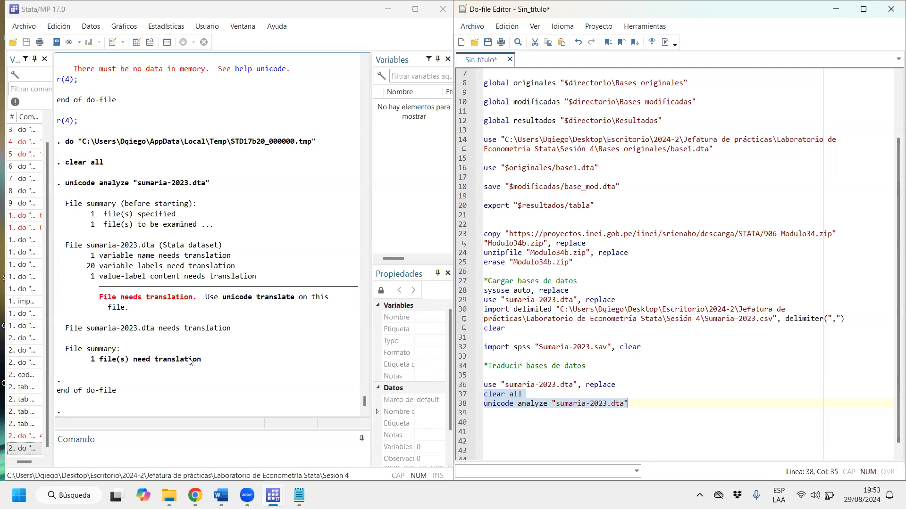
- Add the line unicode encoding set "latin1" below the unicode analyze command in the do-file
{"action": "type", "text": "0"}
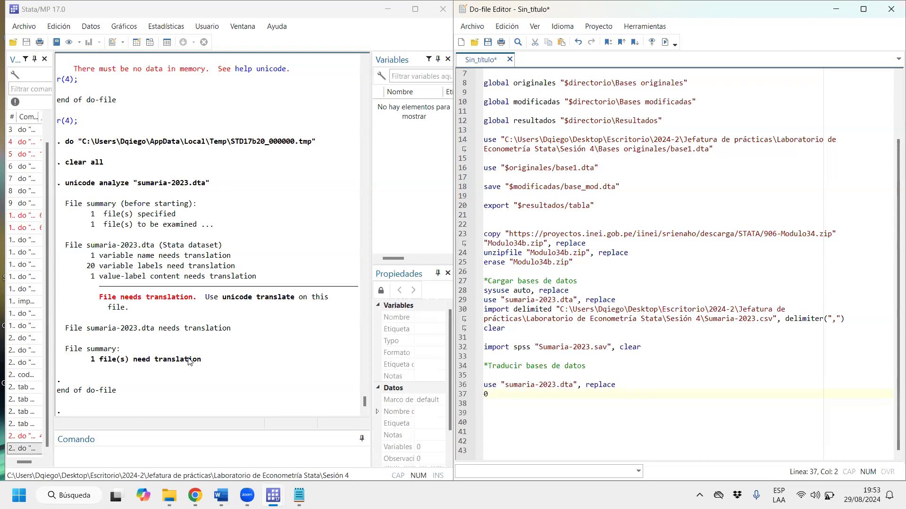
{"action": "key", "text": "ctrl+z"}
{"action": "key", "text": "Down"}
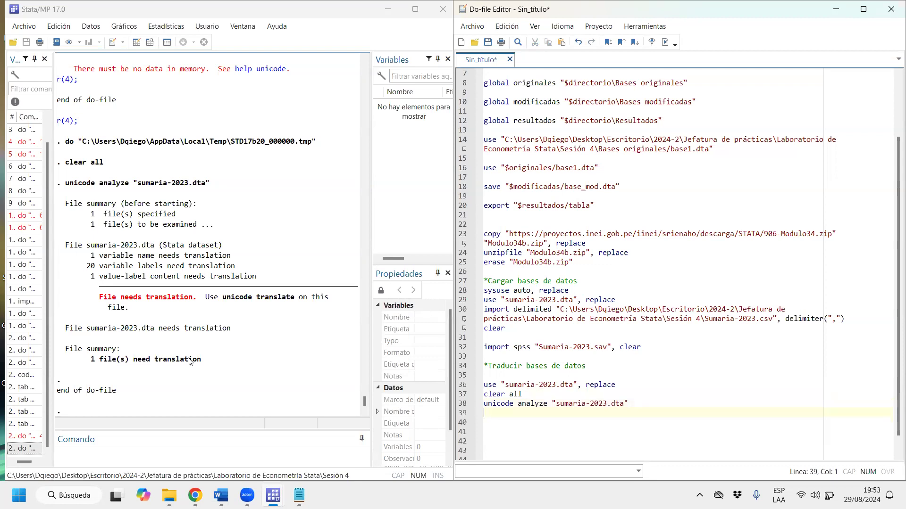
{"action": "type", "text": "unicode "}
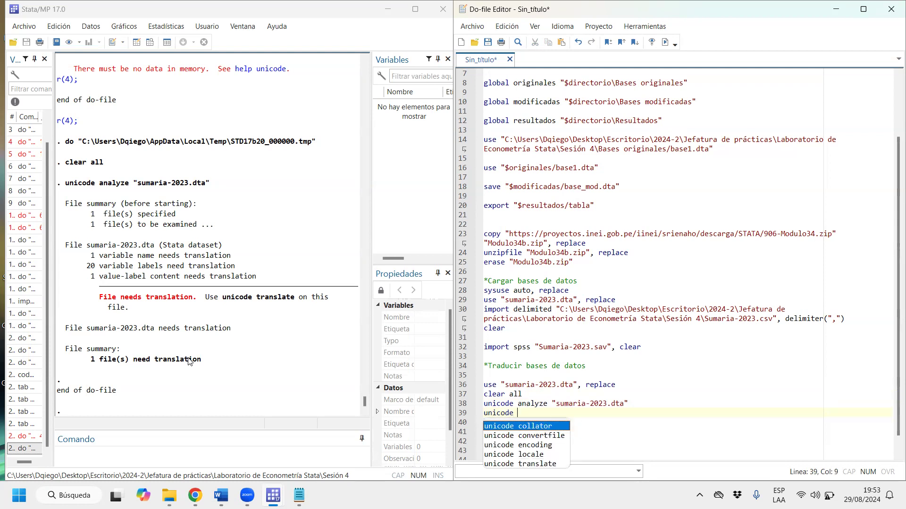
{"action": "type", "text": "enco"}
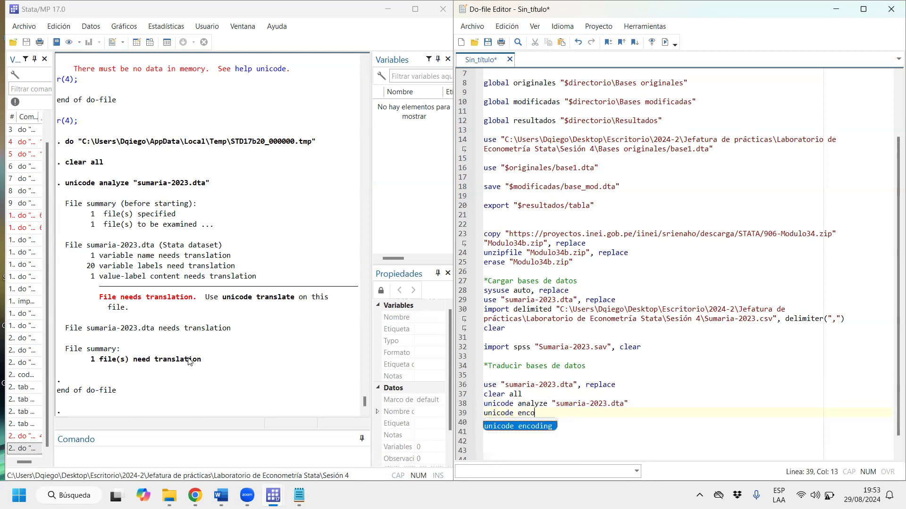
{"action": "type", "text": "ding set"}
{"action": "key", "text": "Return"}
{"action": "key", "text": "Return"}
{"action": "key", "text": "Return"}
{"action": "key", "text": "Return"}
{"action": "key", "text": "Return"}
{"action": "key", "text": "Return"}
{"action": "type", "text": "3"}
{"action": "key", "text": "BackSpace"}
{"action": "key", "text": "BackSpace"}
{"action": "key", "text": "BackSpace"}
{"action": "key", "text": "BackSpace"}
{"action": "key", "text": "BackSpace"}
{"action": "key", "text": "BackSpace"}
{"action": "key", "text": "BackSpace"}
{"action": "type", "text": "\"\""}
{"action": "key", "text": "Left"}
{"action": "type", "text": "latin"}
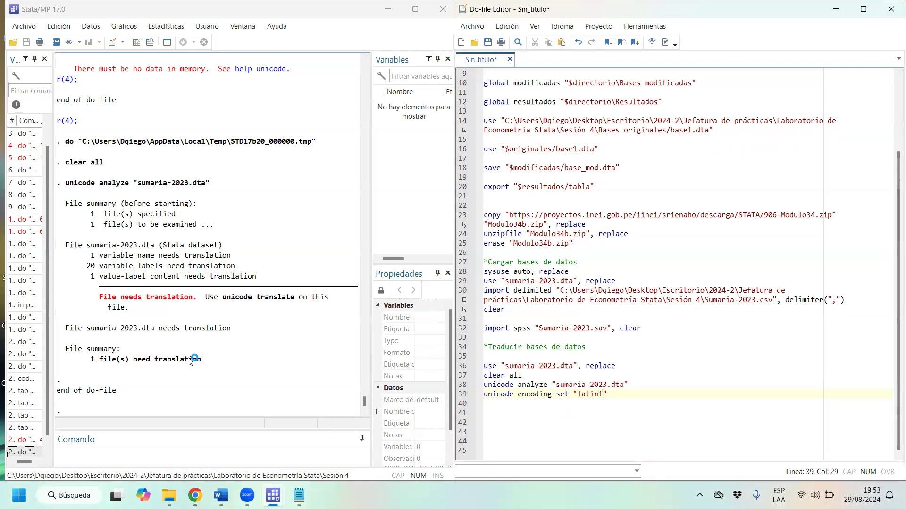
- Run only the unicode encoding set line to make latin1 the default encoding
{"action": "key", "text": "Return"}
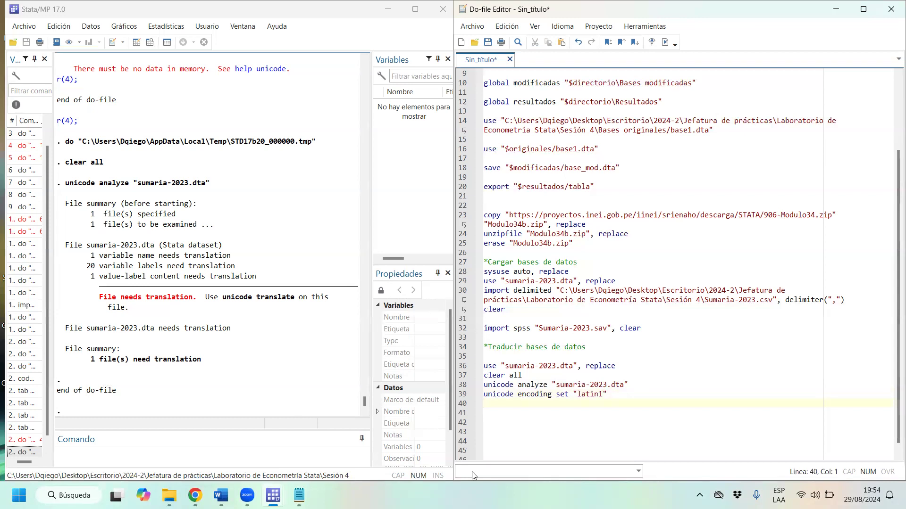
{"action": "left_click_drag", "start_coordinate": [515, 395], "coordinate": [542, 389]}
{"action": "key", "text": "ctrl+d"}
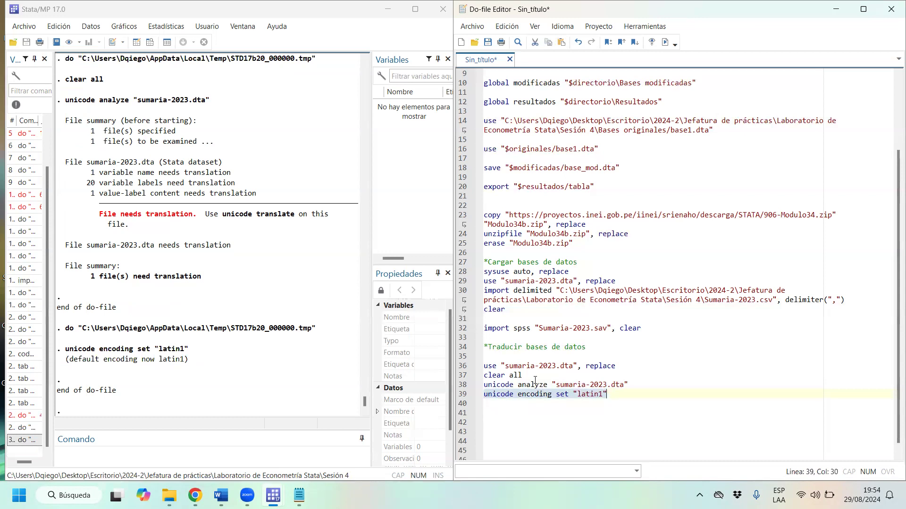
- Add the line unicode translate "sumaria-2023.dta" below the encoding command in the do-file
{"action": "left_click", "coordinate": [532, 409]}
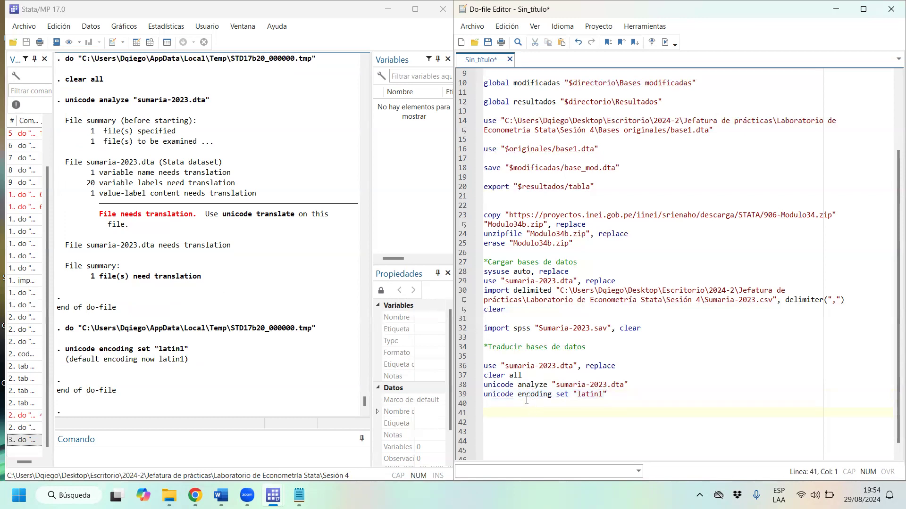
{"action": "type", "text": "unicode "}
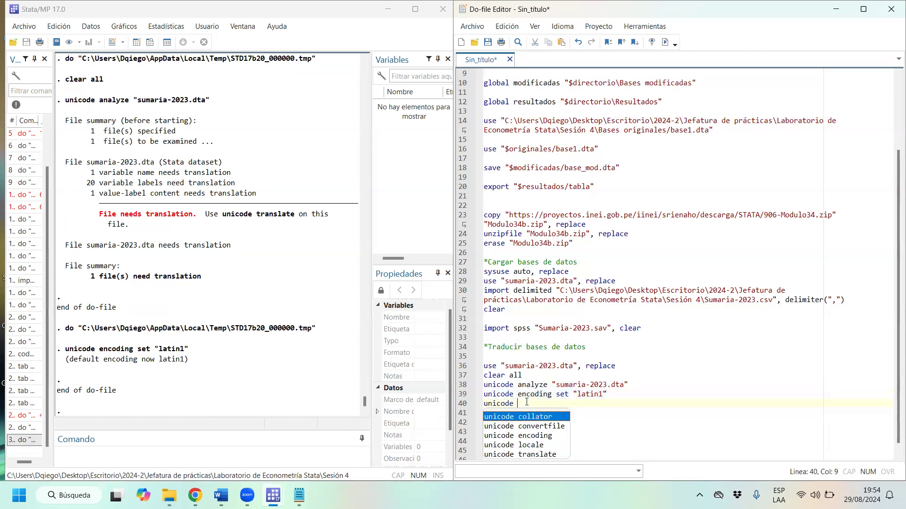
{"action": "type", "text": "tran"}
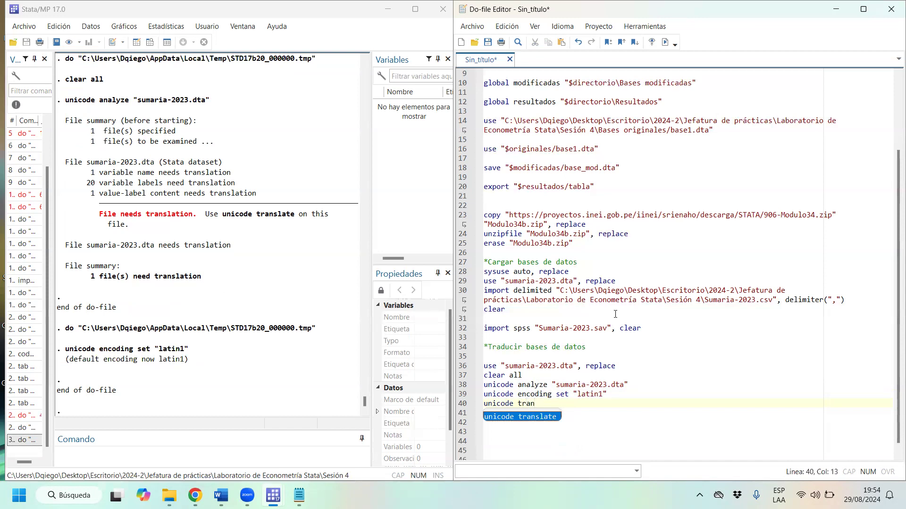
{"action": "double_click", "coordinate": [548, 418]}
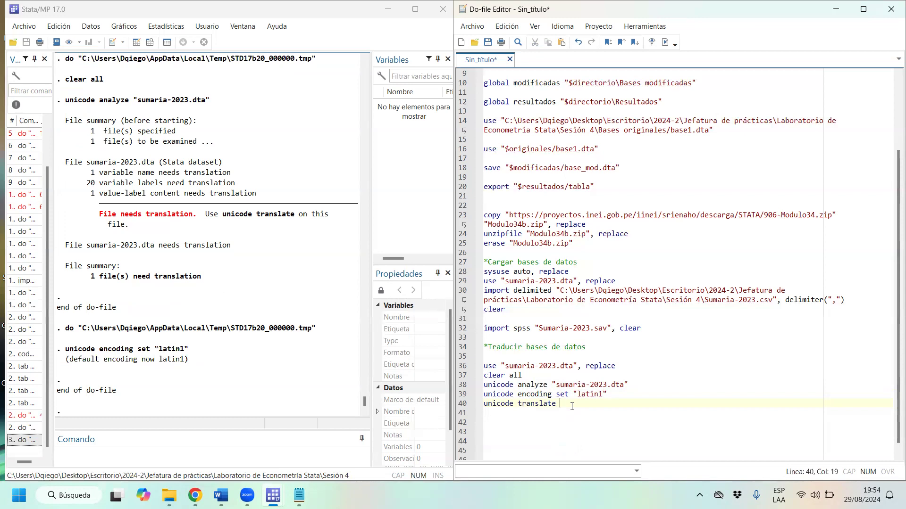
{"action": "type", "text": "\"\""}
{"action": "type", "text": "sumari"}
{"action": "type", "text": "a-20"}
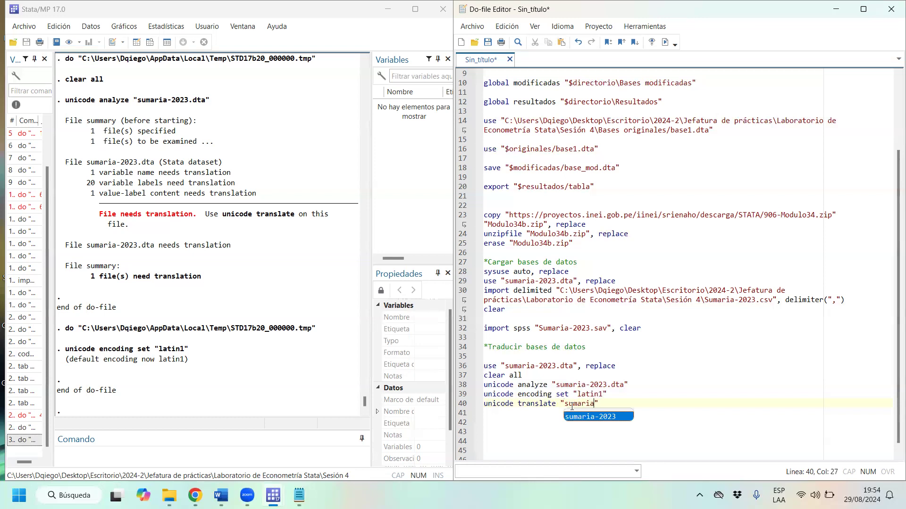
{"action": "type", "text": "23.dta"}
- Run only the unicode translate line to convert sumaria-2023.dta
{"action": "key", "text": "shift+Left"}
{"action": "key", "text": "shift+Left"}
{"action": "key", "text": "shift+Left"}
{"action": "key", "text": "shift+Left"}
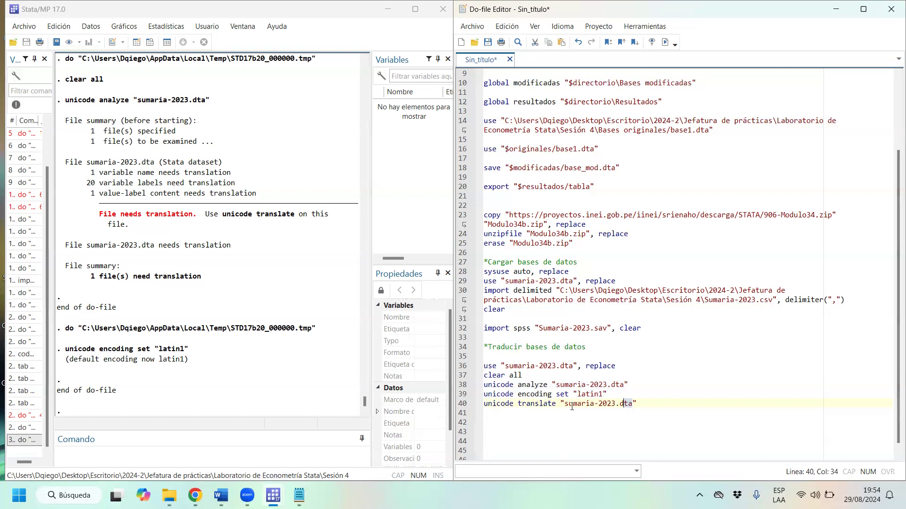
{"action": "key", "text": "ctrl+d"}
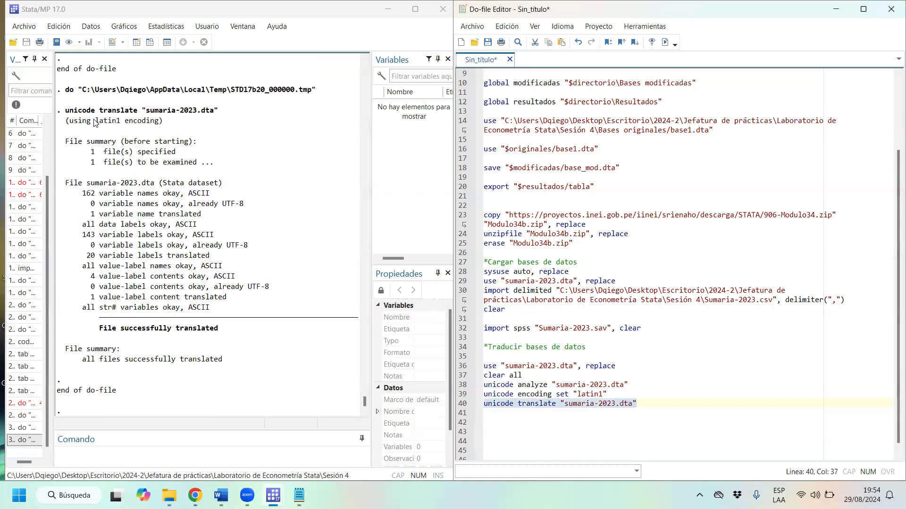
- Examine the unicode translate report for sumaria-2023.dta in the results, down to its translation status
{"action": "left_click_drag", "start_coordinate": [121, 142], "coordinate": [159, 164]}
{"action": "left_click_drag", "start_coordinate": [107, 177], "coordinate": [87, 330]}
{"action": "left_click", "coordinate": [233, 332]}
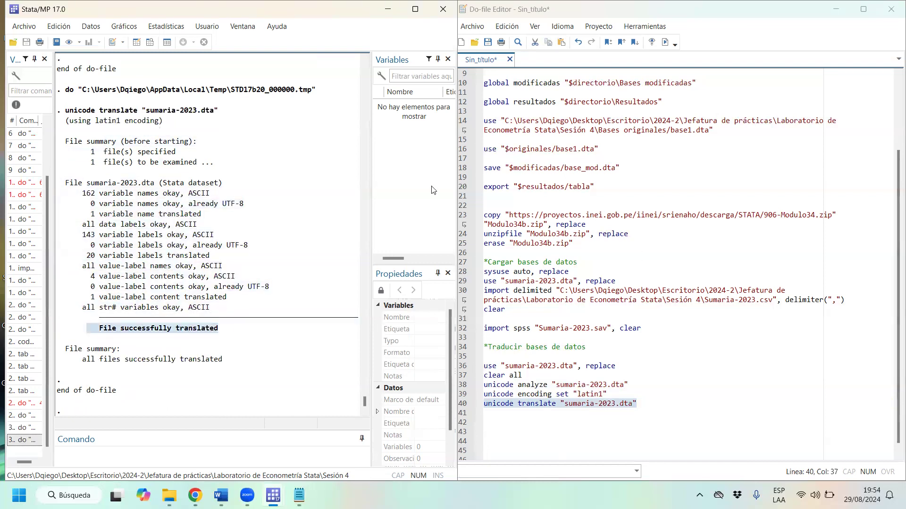
- Copy the line use "sumaria-2023.dta", replace below the unicode translate command and run only that copy to load the translated dataset
{"action": "left_click_drag", "start_coordinate": [643, 372], "coordinate": [483, 366]}
{"action": "key", "text": "ctrl+c"}
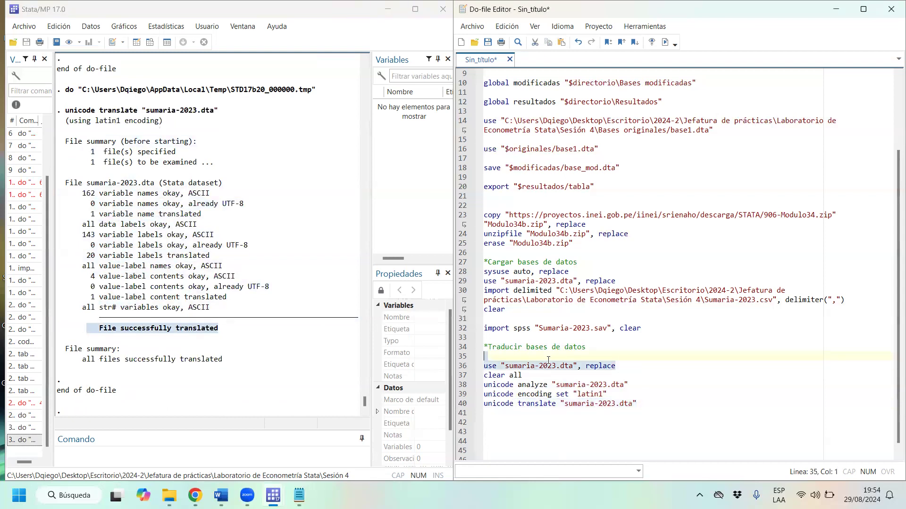
{"action": "left_click", "coordinate": [497, 416]}
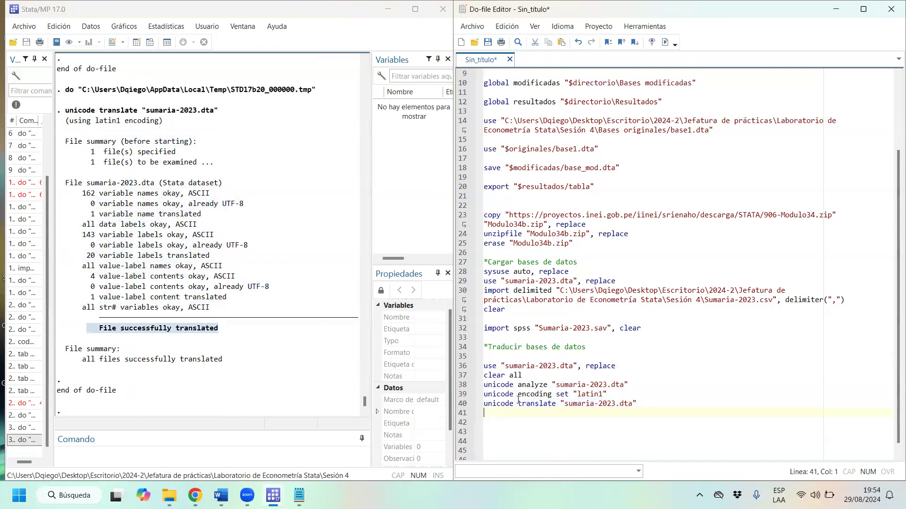
{"action": "key", "text": "Return"}
{"action": "key", "text": "ctrl+v"}
{"action": "left_click_drag", "start_coordinate": [522, 421], "coordinate": [496, 422]}
{"action": "key", "text": "ctrl+d"}
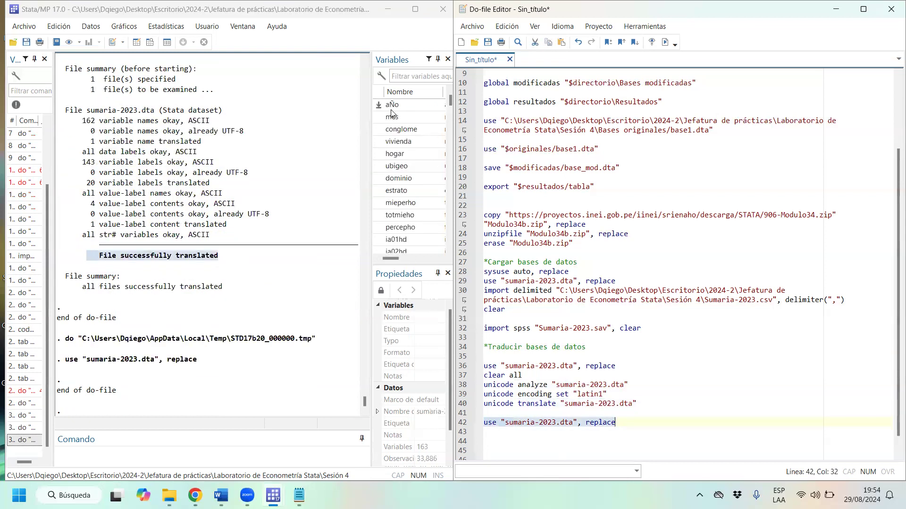
- Widen the variable list and check how accented characters display in the translated names and labels
{"action": "left_click_drag", "start_coordinate": [370, 137], "coordinate": [248, 142]}
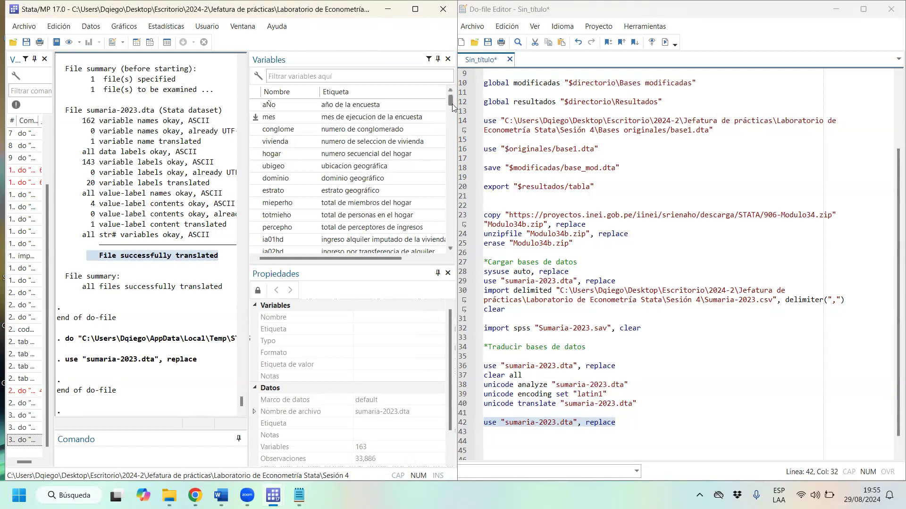
{"action": "left_click_drag", "start_coordinate": [451, 100], "coordinate": [447, 152]}
{"action": "left_click_drag", "start_coordinate": [248, 191], "coordinate": [186, 198]}
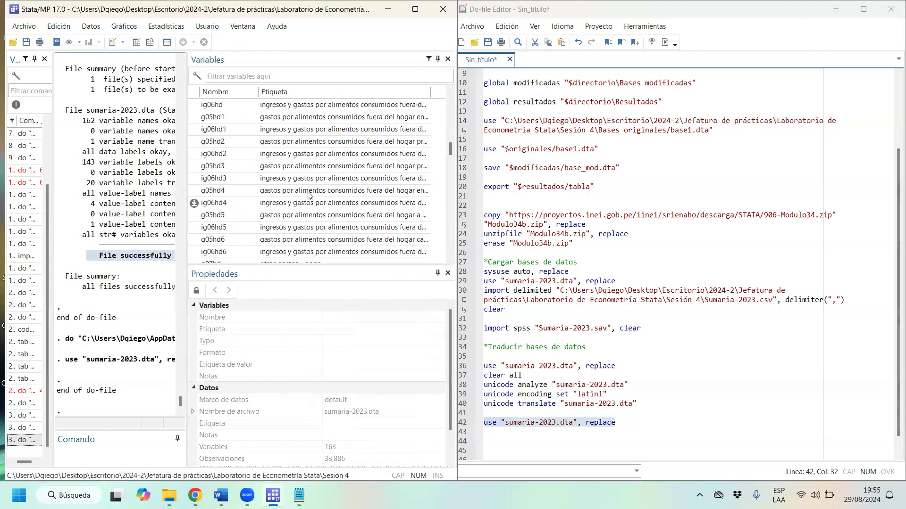
{"action": "left_click_drag", "start_coordinate": [449, 160], "coordinate": [448, 127]}
{"action": "left_click_drag", "start_coordinate": [187, 200], "coordinate": [318, 194]}
{"action": "left_click", "coordinate": [647, 415]}
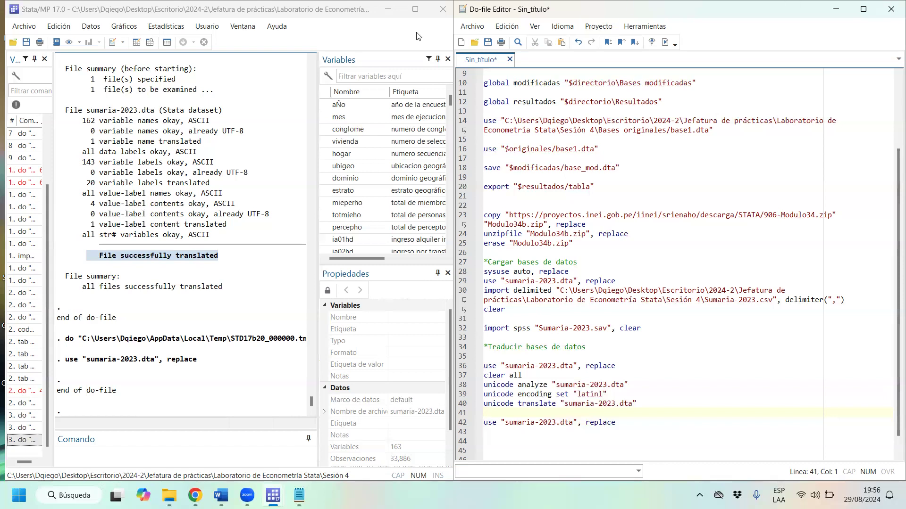
{"action": "key", "text": "alt+Tab"}
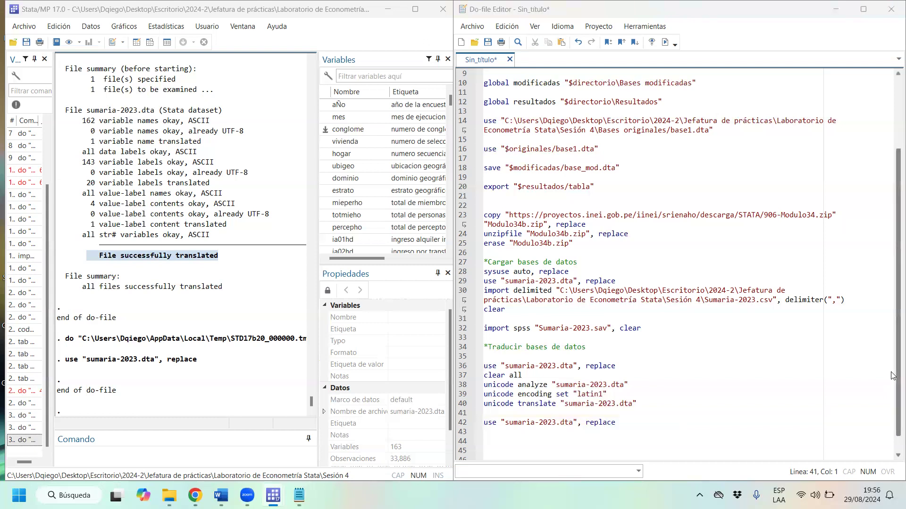
{"action": "mouse_move", "coordinate": [862, 496]}
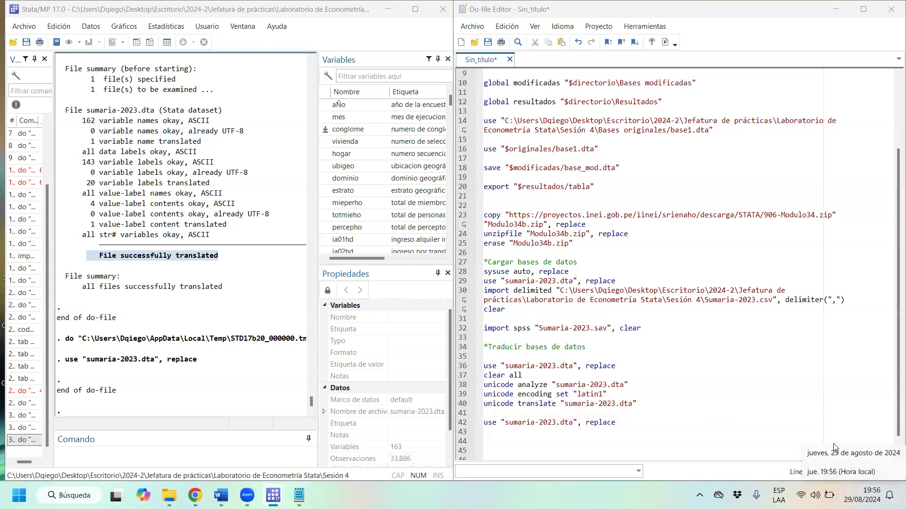